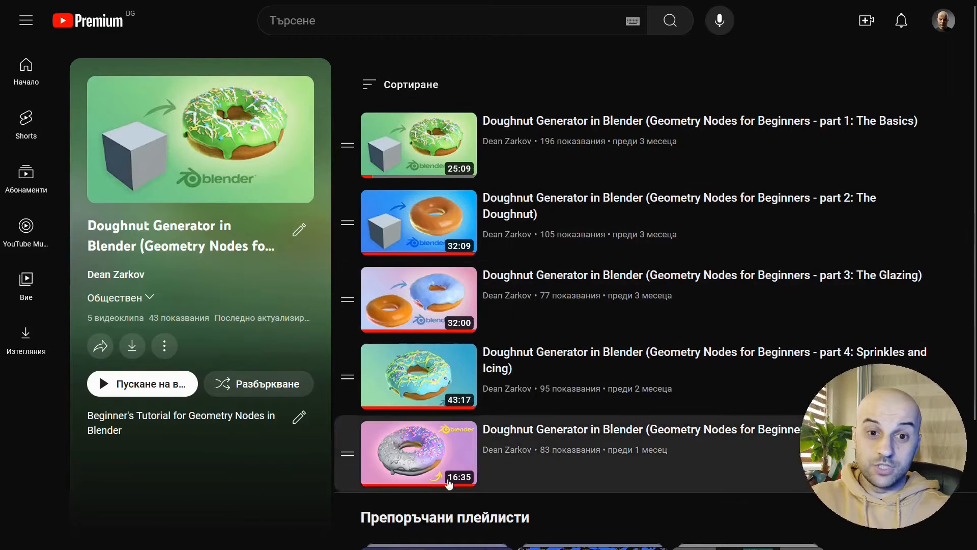
{"action": "left_click", "coordinate": [442, 242]}
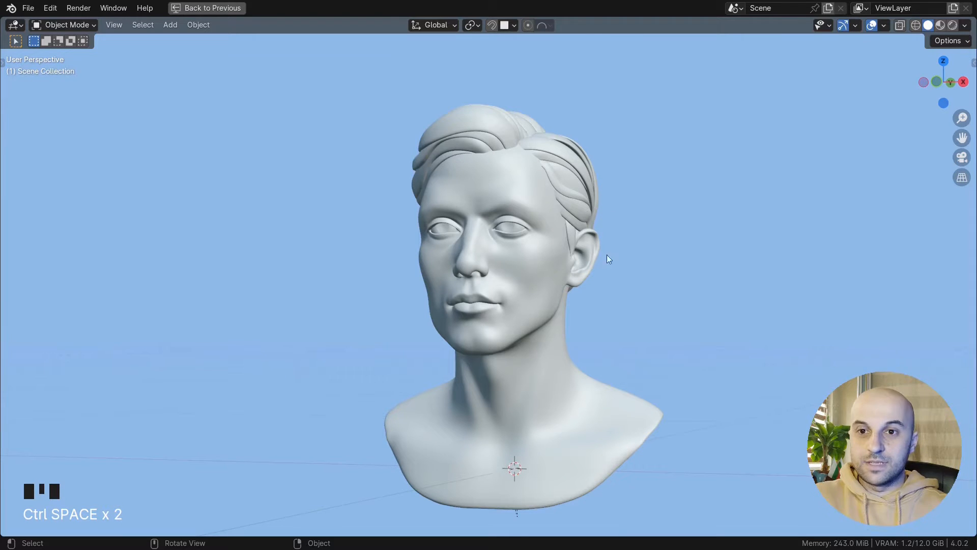
- Place the 3D cursor at the inner end of the bust's left brow, add a plane there, and merge it into a single vertex
{"action": "scroll", "coordinate": [639, 283], "scroll_direction": "up", "scroll_amount": 2}
{"action": "middle_click_drag", "start_coordinate": [616, 269], "coordinate": [437, 270], "text": "shift"}
{"action": "right_click", "coordinate": [375, 284], "text": "shift"}
{"action": "key", "text": "shift+a"}
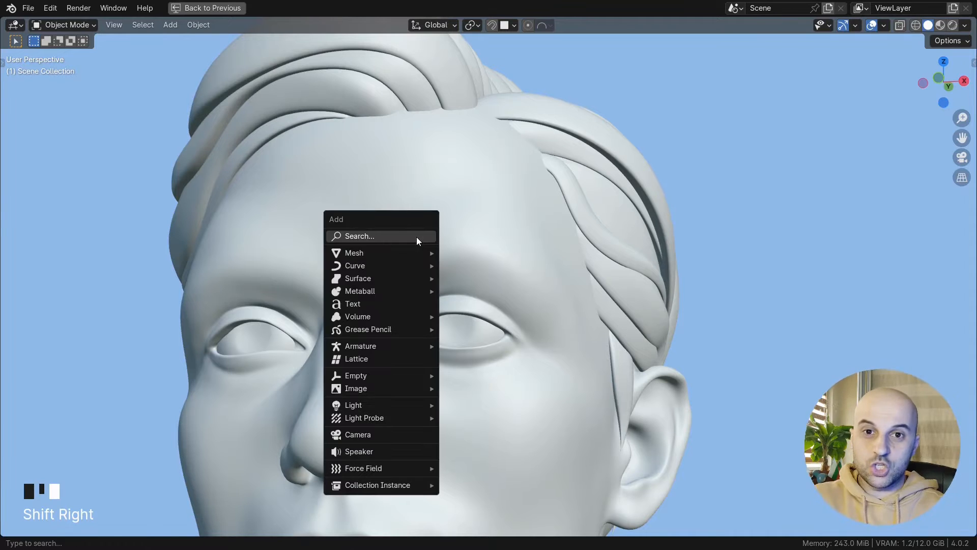
{"action": "mouse_move", "coordinate": [430, 252]}
{"action": "left_click", "coordinate": [460, 253]}
{"action": "key", "text": "Tab"}
{"action": "key", "text": "m"}
{"action": "left_click", "coordinate": [555, 250]}
- Extrude the vertex seven times with snapping on to trace the left brow from the nose to the temple, then turn snapping off
{"action": "scroll", "coordinate": [489, 265], "scroll_direction": "up", "scroll_amount": 3}
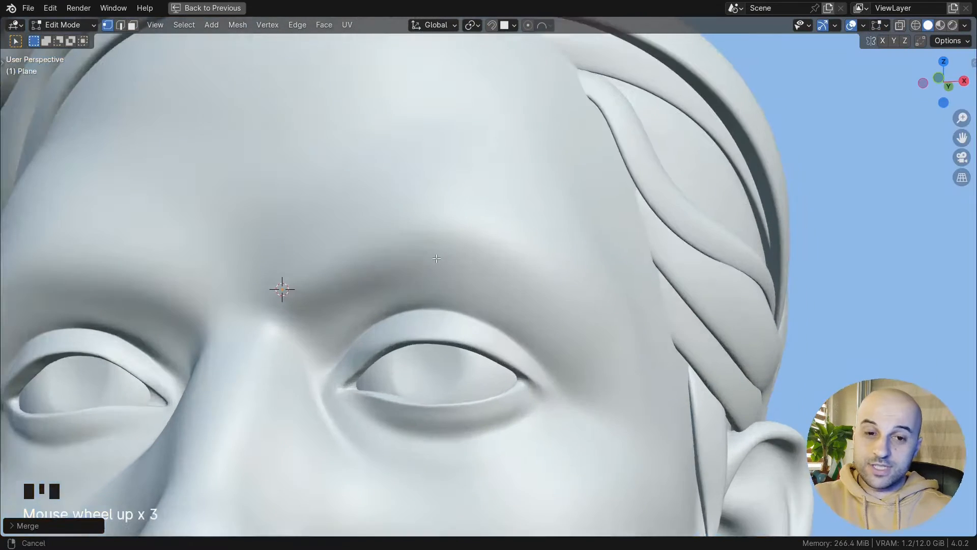
{"action": "middle_click_drag", "start_coordinate": [434, 258], "coordinate": [451, 260]}
{"action": "left_click", "coordinate": [515, 26]}
{"action": "left_click", "coordinate": [492, 25]}
{"action": "key", "text": "e"}
{"action": "left_click", "coordinate": [359, 273]}
{"action": "key", "text": "e"}
{"action": "left_click", "coordinate": [411, 249]}
{"action": "key", "text": "e"}
{"action": "left_click", "coordinate": [527, 216]}
{"action": "key", "text": "e"}
{"action": "left_click", "coordinate": [583, 223]}
{"action": "middle_click_drag", "start_coordinate": [583, 223], "coordinate": [551, 255]}
{"action": "key", "text": "e"}
{"action": "left_click", "coordinate": [612, 268]}
{"action": "key", "text": "e"}
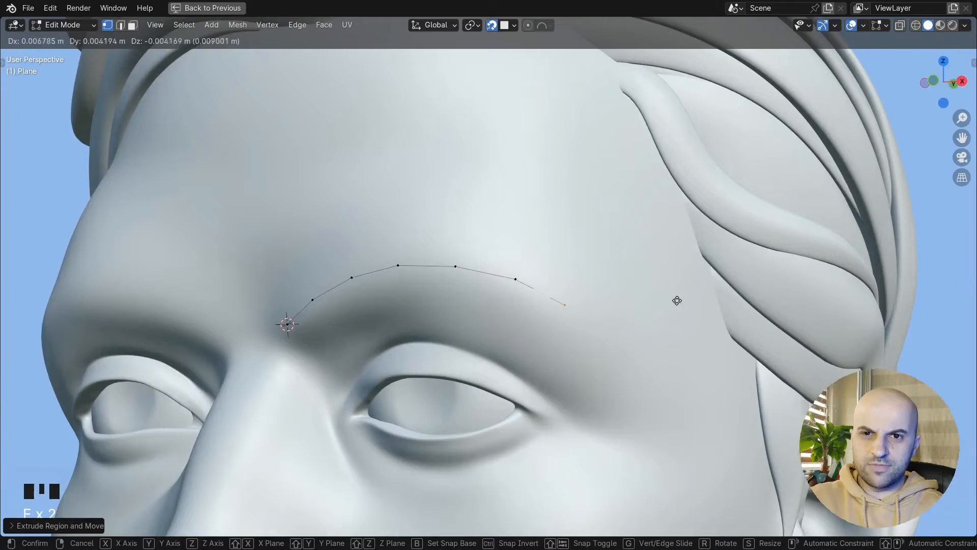
{"action": "left_click", "coordinate": [664, 346]}
{"action": "left_click", "coordinate": [495, 25]}
- Scale the whole brow guide line, apply Shrink/Fatten, reposition it along the brow, and return to Object Mode
{"action": "mouse_move", "coordinate": [515, 189]}
{"action": "middle_mouse_down"}
{"action": "mouse_move", "coordinate": [545, 170]}
{"action": "mouse_move", "coordinate": [532, 187]}
{"action": "middle_mouse_up"}
{"action": "key", "text": "a"}
{"action": "middle_click_drag", "start_coordinate": [494, 219], "coordinate": [399, 264]}
{"action": "key", "text": "s"}
{"action": "left_click", "coordinate": [491, 103]}
{"action": "key", "text": "alt+s"}
{"action": "left_click", "coordinate": [529, 103]}
{"action": "key", "text": "g"}
{"action": "left_click", "coordinate": [528, 101]}
{"action": "key", "text": "Tab"}
{"action": "scroll", "coordinate": [552, 294], "scroll_direction": "up", "scroll_amount": 3}
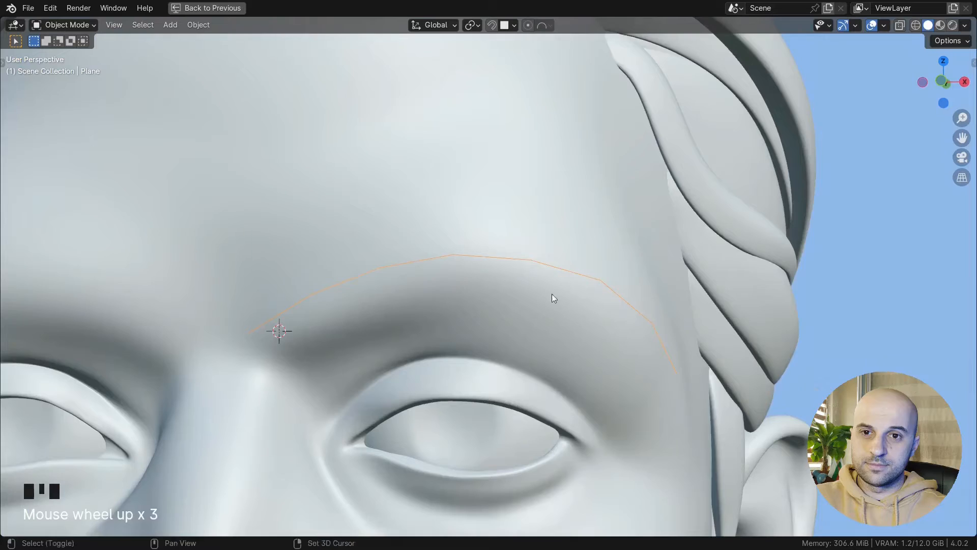
- Restore the full layout and create a new geometry node tree on the brow guide named "eyebrows"
{"action": "middle_click_drag", "start_coordinate": [552, 294], "coordinate": [776, 260]}
{"action": "left_click", "coordinate": [814, 257]}
{"action": "key", "text": "ctrl+space"}
{"action": "left_click", "coordinate": [566, 122]}
{"action": "left_click", "coordinate": [466, 295]}
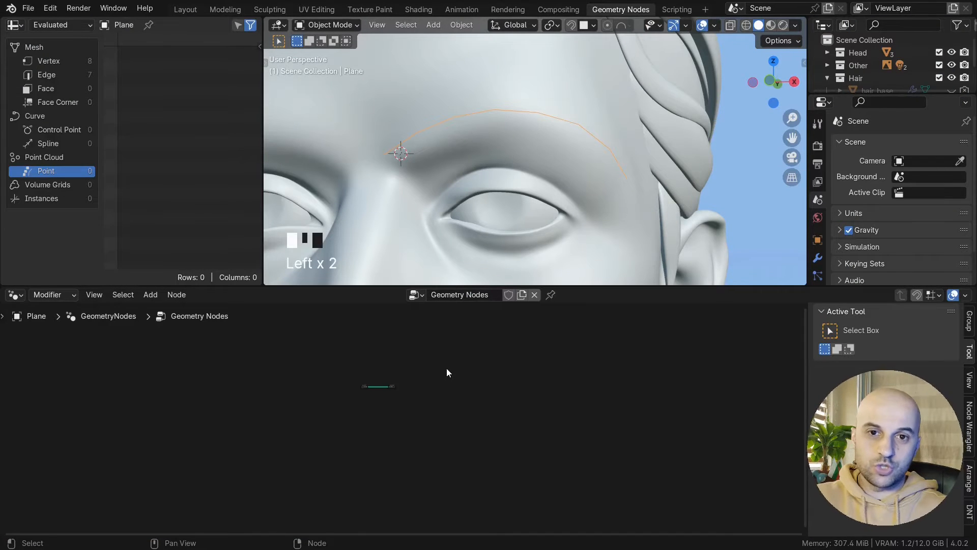
{"action": "key", "text": "a"}
{"action": "double_click", "coordinate": [460, 295]}
{"action": "type", "text": "eyebrows"}
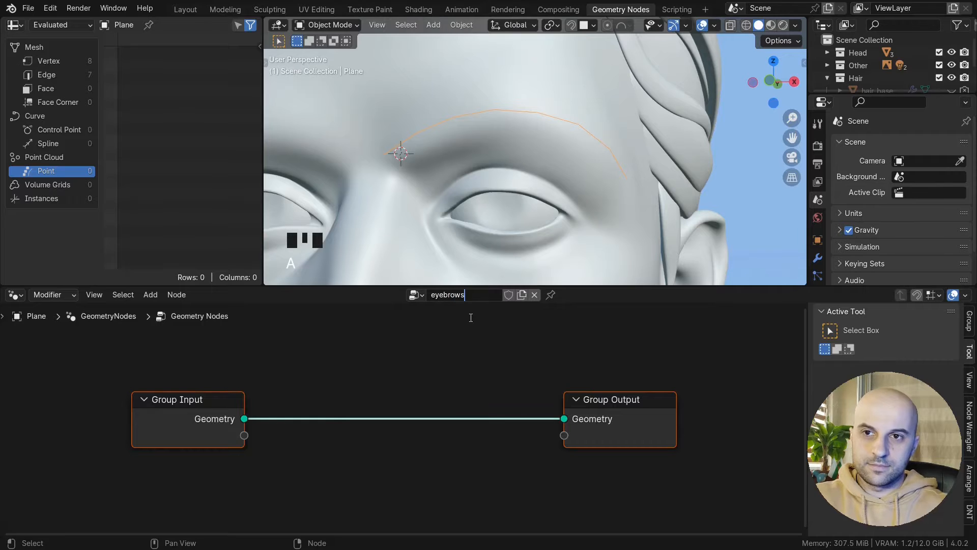
{"action": "key", "text": "Return"}
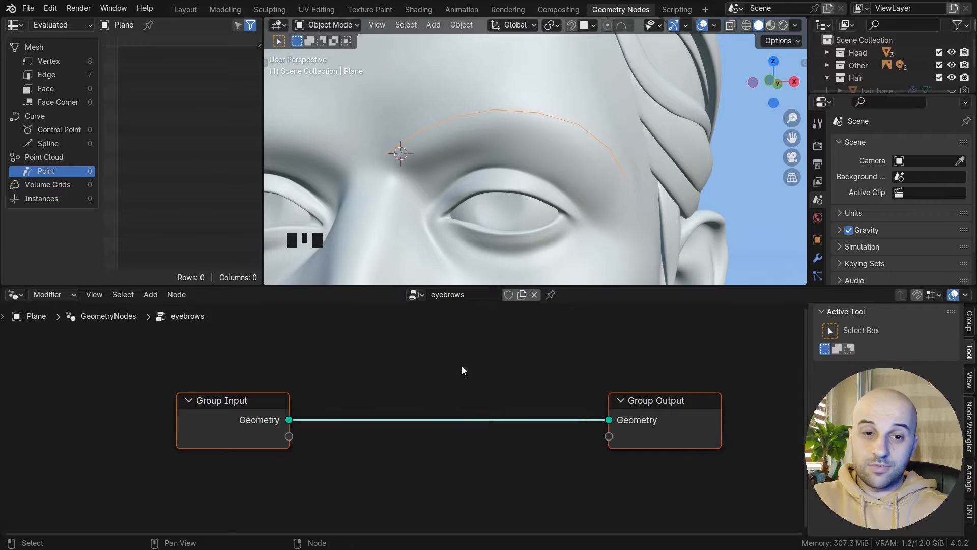
- Enlarge the node editor and move the Group Input node away from Group Output to make room for more nodes
{"action": "left_click_drag", "start_coordinate": [486, 286], "coordinate": [487, 257]}
{"action": "middle_click_drag", "start_coordinate": [518, 200], "coordinate": [513, 204], "text": "shift"}
{"action": "left_click", "coordinate": [731, 182]}
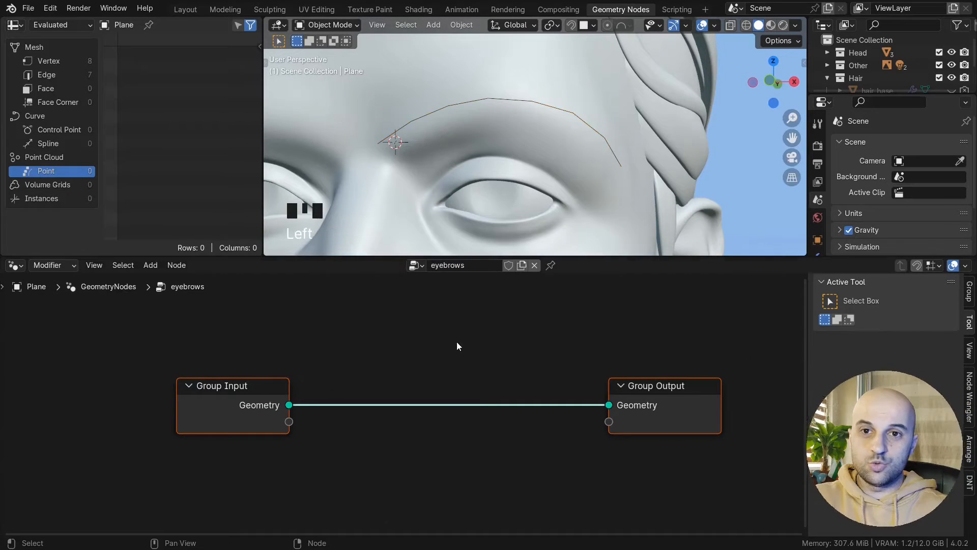
{"action": "scroll", "coordinate": [374, 385], "scroll_direction": "down", "scroll_amount": 2}
{"action": "middle_click_drag", "start_coordinate": [372, 384], "coordinate": [481, 381]}
{"action": "left_click", "coordinate": [397, 390]}
{"action": "key", "text": "g"}
{"action": "key", "text": "x"}
{"action": "left_click", "coordinate": [264, 337]}
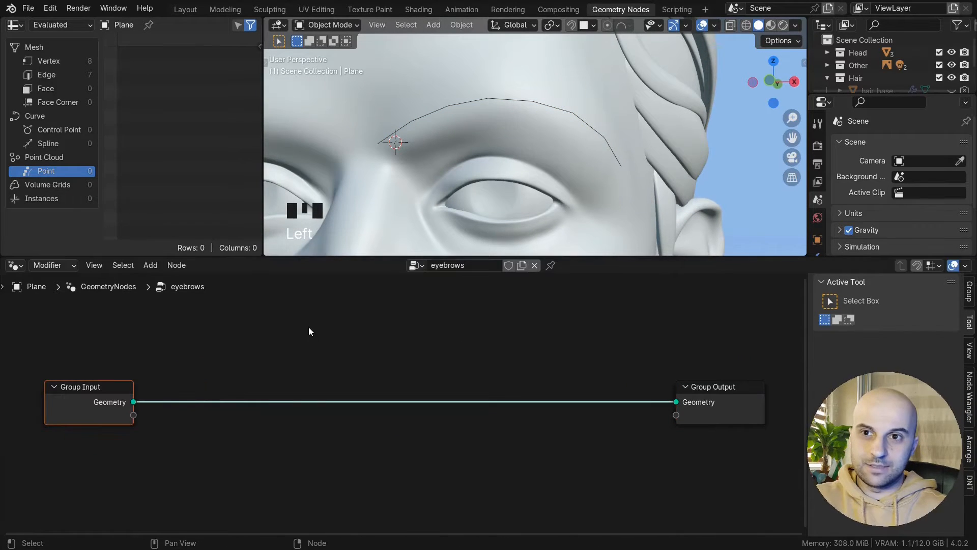
- Insert a Subdivision Surface node after Group Input and set its level to 2
{"action": "middle_click_drag", "start_coordinate": [382, 326], "coordinate": [524, 307]}
{"action": "key", "text": "shift+a"}
{"action": "type", "text": "subd"}
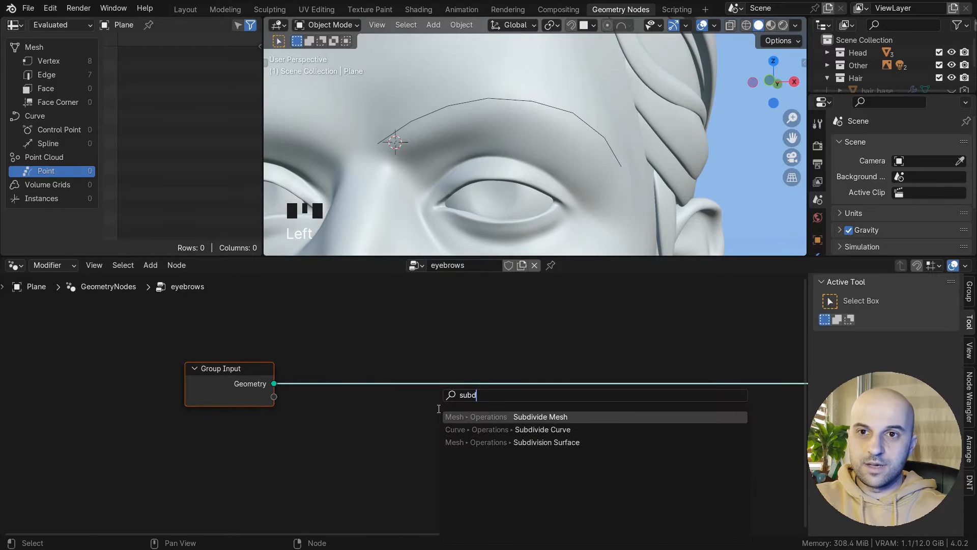
{"action": "key", "text": "Down"}
{"action": "key", "text": "Down"}
{"action": "key", "text": "Return"}
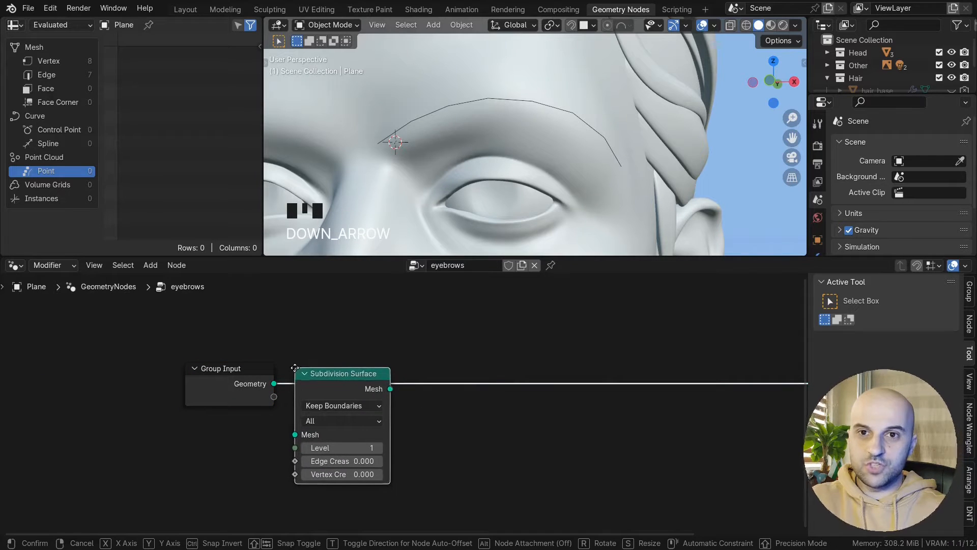
{"action": "left_click", "coordinate": [305, 367]}
{"action": "middle_click_drag", "start_coordinate": [342, 370], "coordinate": [465, 353]}
{"action": "left_click", "coordinate": [503, 424]}
{"action": "middle_click_drag", "start_coordinate": [559, 432], "coordinate": [568, 435]}
{"action": "middle_click_drag", "start_coordinate": [573, 204], "coordinate": [554, 190]}
{"action": "key", "text": "m"}
{"action": "key", "text": "m"}
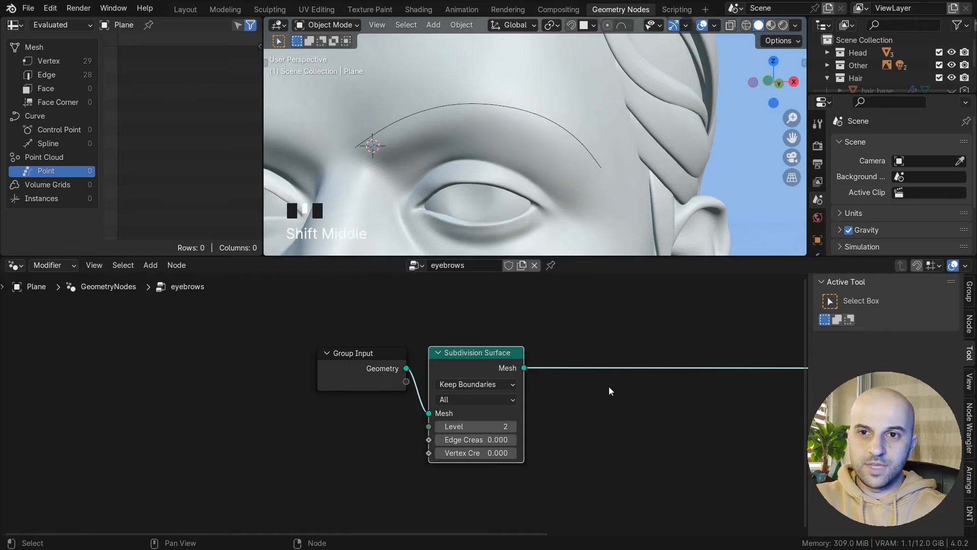
- Insert a Mesh to Curve node after the Subdivision Surface node
{"action": "left_click_drag", "start_coordinate": [598, 405], "coordinate": [393, 372]}
{"action": "middle_click_drag", "start_coordinate": [570, 407], "coordinate": [403, 419]}
{"action": "key", "text": "shift+a"}
{"action": "type", "text": "mesh toc"}
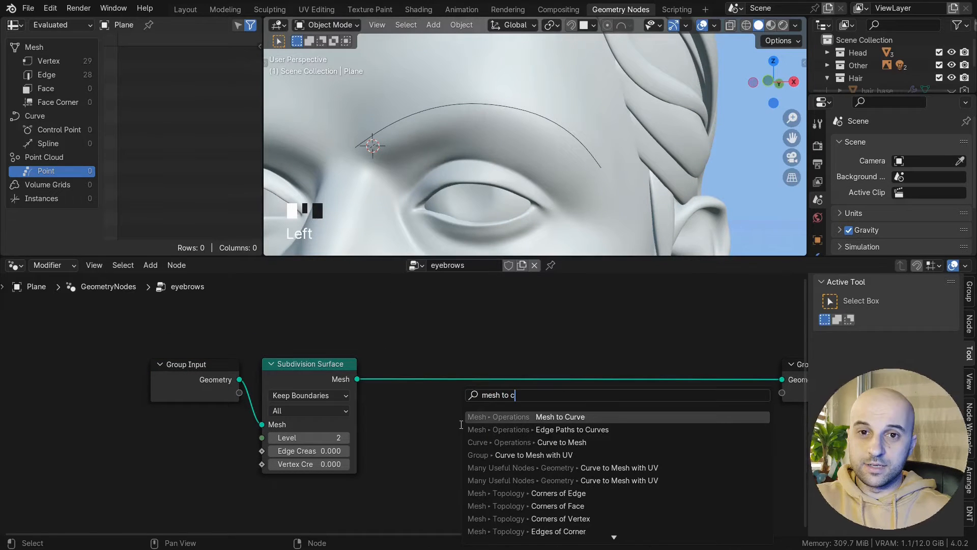
{"action": "key", "text": "Return"}
{"action": "left_click", "coordinate": [377, 361]}
{"action": "middle_click_drag", "start_coordinate": [496, 403], "coordinate": [482, 407]}
- Insert a Set Curve Tilt node between Mesh to Curve and Group Output
{"action": "middle_click_drag", "start_coordinate": [490, 443], "coordinate": [402, 440]}
{"action": "key", "text": "shift+a"}
{"action": "type", "text": "set curve t"}
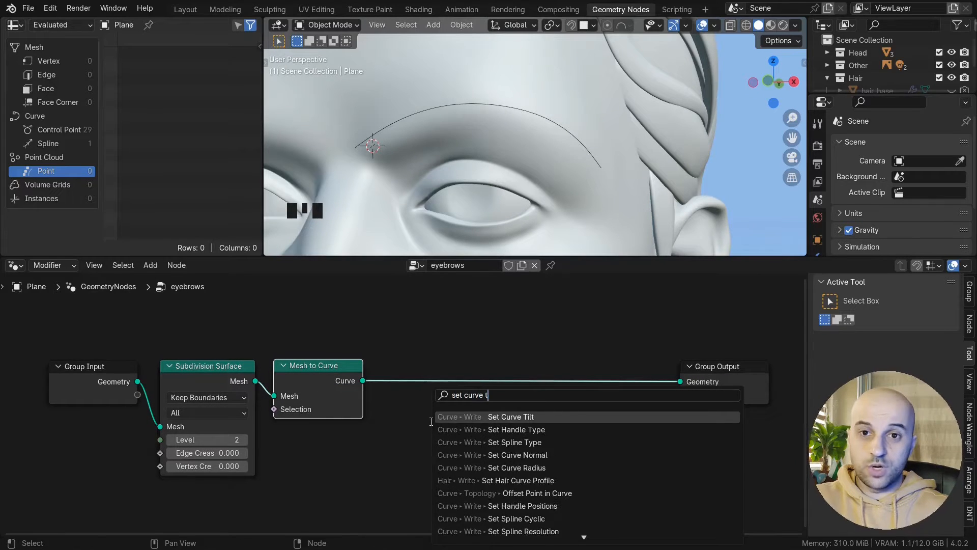
{"action": "key", "text": "Return"}
{"action": "left_click", "coordinate": [380, 358]}
{"action": "middle_click_drag", "start_coordinate": [463, 451], "coordinate": [430, 452]}
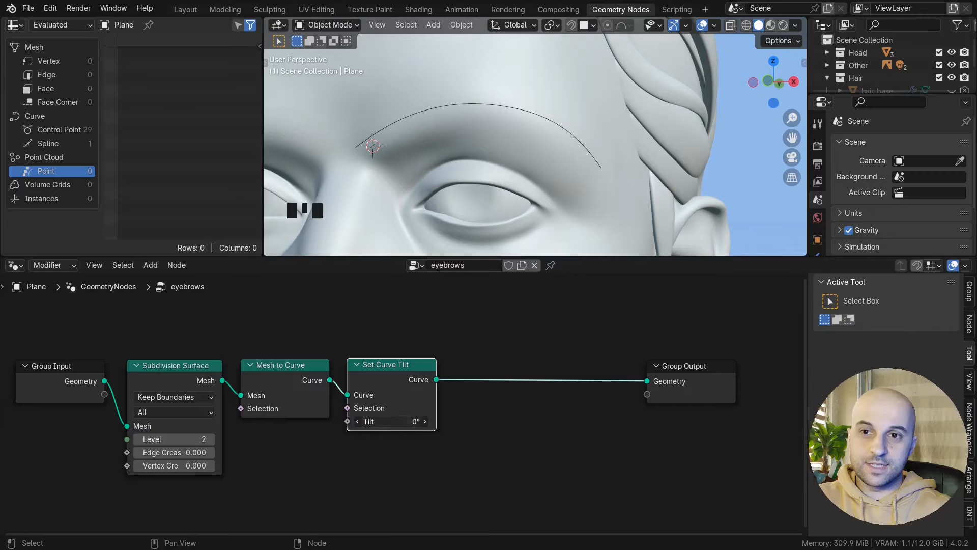
- Move Group Output farther away and insert a Capture Attribute node after Set Curve Tilt
{"action": "left_click_drag", "start_coordinate": [658, 405], "coordinate": [767, 405]}
{"action": "middle_click_drag", "start_coordinate": [635, 426], "coordinate": [535, 427]}
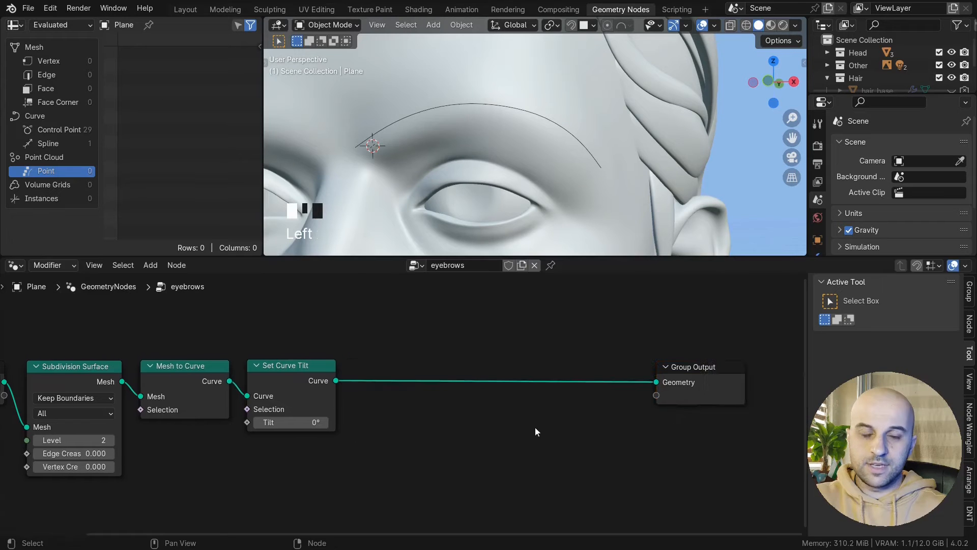
{"action": "key", "text": "q"}
{"action": "left_click", "coordinate": [490, 496]}
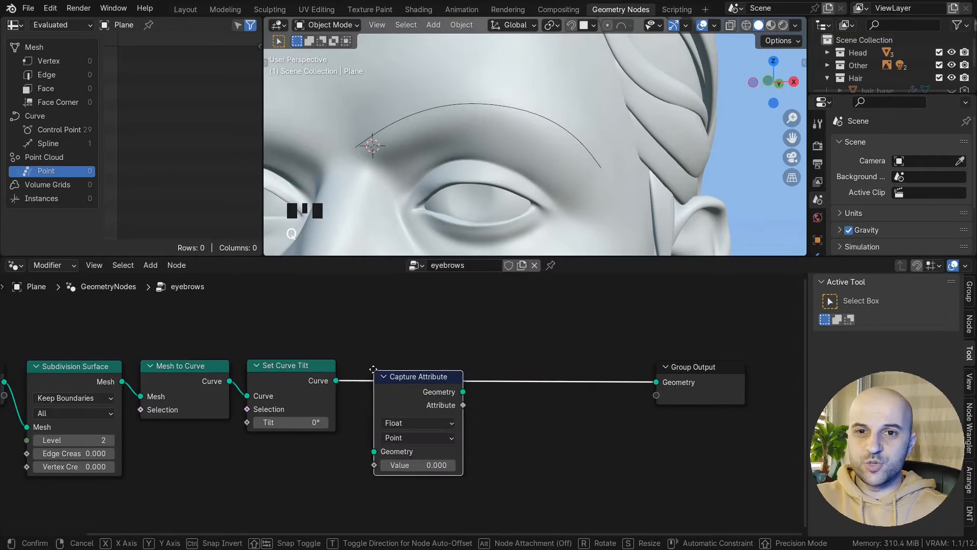
{"action": "left_click", "coordinate": [472, 395]}
{"action": "middle_click_drag", "start_coordinate": [472, 394], "coordinate": [552, 351]}
{"action": "scroll", "coordinate": [455, 349], "scroll_direction": "down", "scroll_amount": 1}
{"action": "scroll", "coordinate": [504, 340], "scroll_direction": "up", "scroll_amount": 2}
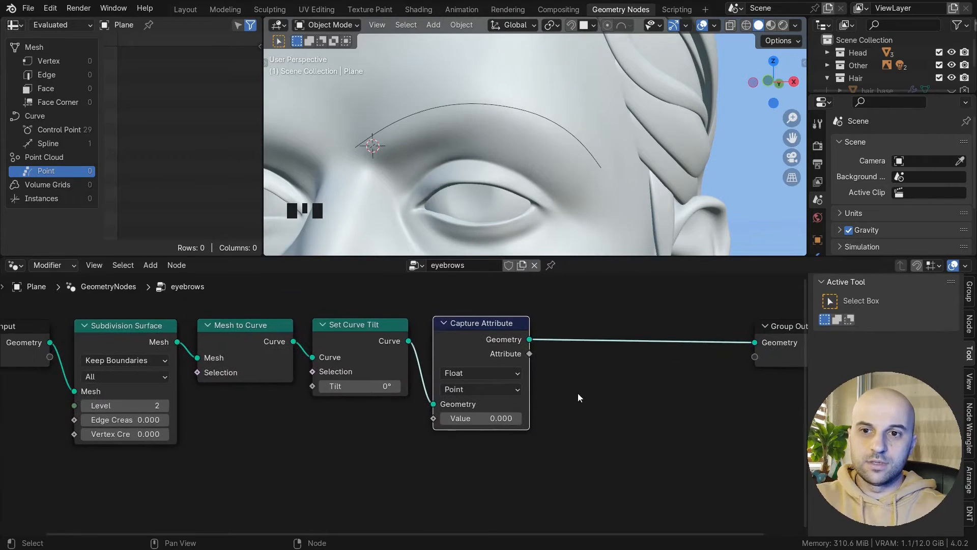
- Feed the Capture Attribute value with the Factor of a new Spline Parameter node placed below Set Curve Tilt
{"action": "left_click", "coordinate": [432, 419]}
{"action": "left_click_drag", "start_coordinate": [432, 419], "coordinate": [502, 460]}
{"action": "type", "text": "factor"}
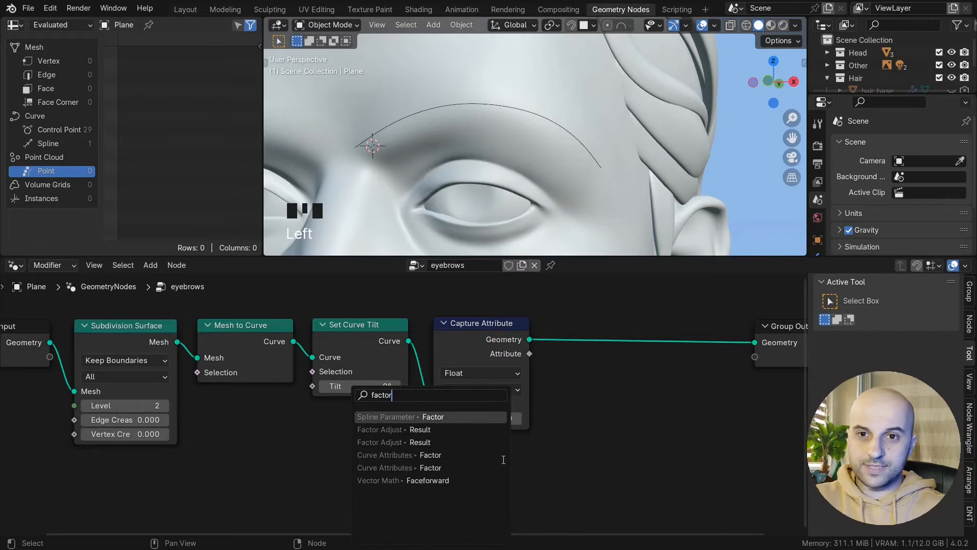
{"action": "key", "text": "Return"}
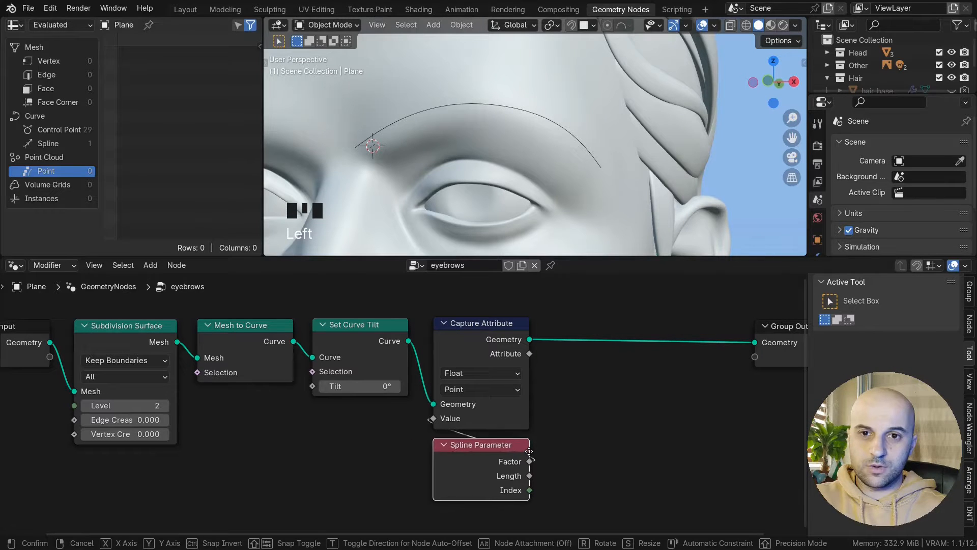
{"action": "left_click", "coordinate": [407, 435]}
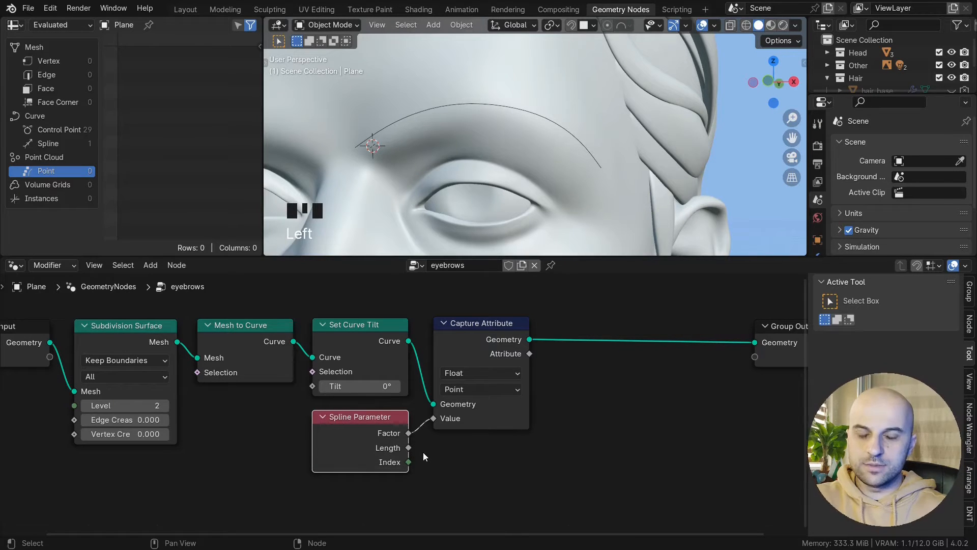
- Duplicate the Capture Attribute node into the chain, set the copy to Vector, and feed its value from a Curve Tangent node
{"action": "middle_click_drag", "start_coordinate": [480, 380], "coordinate": [454, 357]}
{"action": "scroll", "coordinate": [481, 326], "scroll_direction": "down", "scroll_amount": 2}
{"action": "left_click", "coordinate": [476, 317]}
{"action": "key", "text": "shift+d"}
{"action": "left_click", "coordinate": [562, 314]}
{"action": "left_click_drag", "start_coordinate": [562, 315], "coordinate": [476, 407]}
{"action": "middle_click_drag", "start_coordinate": [456, 435], "coordinate": [481, 395]}
{"action": "scroll", "coordinate": [481, 395], "scroll_direction": "up", "scroll_amount": 5}
{"action": "left_click", "coordinate": [479, 400]}
{"action": "left_click", "coordinate": [478, 391]}
{"action": "left_click", "coordinate": [472, 455]}
{"action": "middle_click_drag", "start_coordinate": [468, 449], "coordinate": [505, 430]}
{"action": "left_click_drag", "start_coordinate": [478, 420], "coordinate": [444, 400]}
{"action": "type", "text": "tang"}
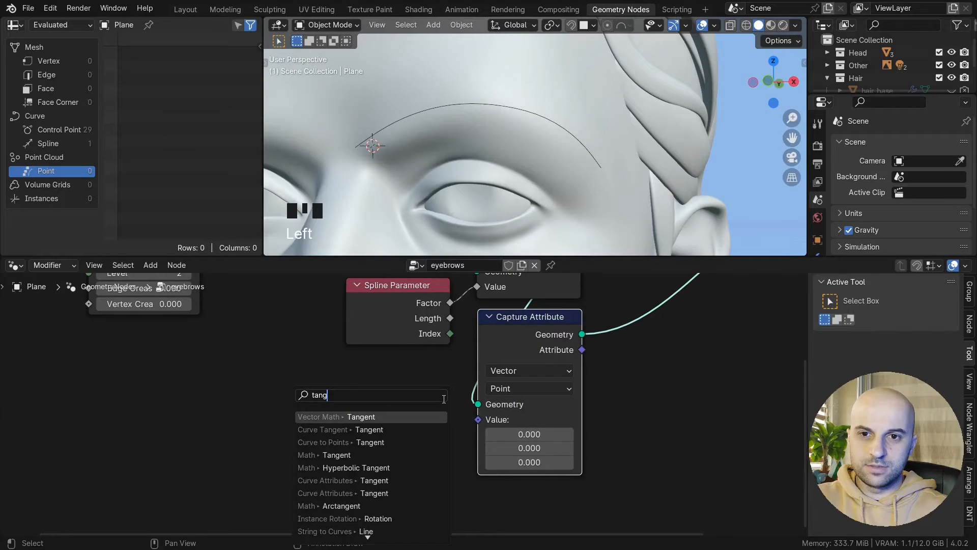
{"action": "left_click", "coordinate": [393, 431]}
{"action": "left_click", "coordinate": [400, 407]}
- Duplicate the Vector Capture Attribute node into the chain and feed its value from a Normal node
{"action": "left_click", "coordinate": [502, 350]}
{"action": "key", "text": "shift+d"}
{"action": "left_click", "coordinate": [613, 342]}
{"action": "left_click_drag", "start_coordinate": [613, 342], "coordinate": [501, 479]}
{"action": "middle_click_drag", "start_coordinate": [496, 501], "coordinate": [507, 413]}
{"action": "left_click_drag", "start_coordinate": [488, 460], "coordinate": [374, 403]}
{"action": "type", "text": "norma"}
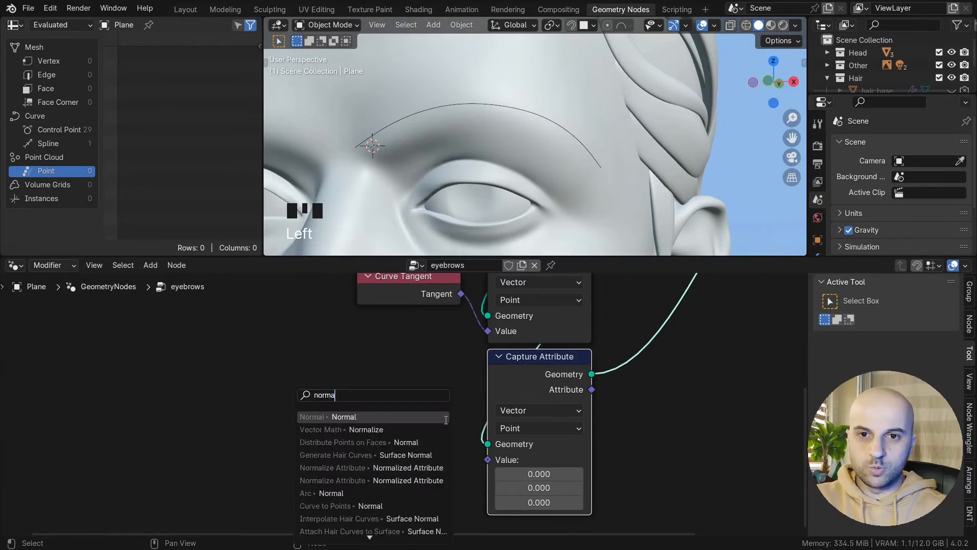
{"action": "left_click", "coordinate": [371, 417]}
{"action": "left_click", "coordinate": [460, 405]}
- Collapse the three Capture Attribute nodes, stack them together, and move the Normal node up beneath Curve Tangent
{"action": "scroll", "coordinate": [465, 407], "scroll_direction": "down", "scroll_amount": 6}
{"action": "left_click_drag", "start_coordinate": [524, 452], "coordinate": [482, 345]}
{"action": "key", "text": "h"}
{"action": "scroll", "coordinate": [482, 356], "scroll_direction": "up", "scroll_amount": 4}
{"action": "scroll", "coordinate": [523, 360], "scroll_direction": "down", "scroll_amount": 2}
{"action": "left_click_drag", "start_coordinate": [497, 397], "coordinate": [498, 340]}
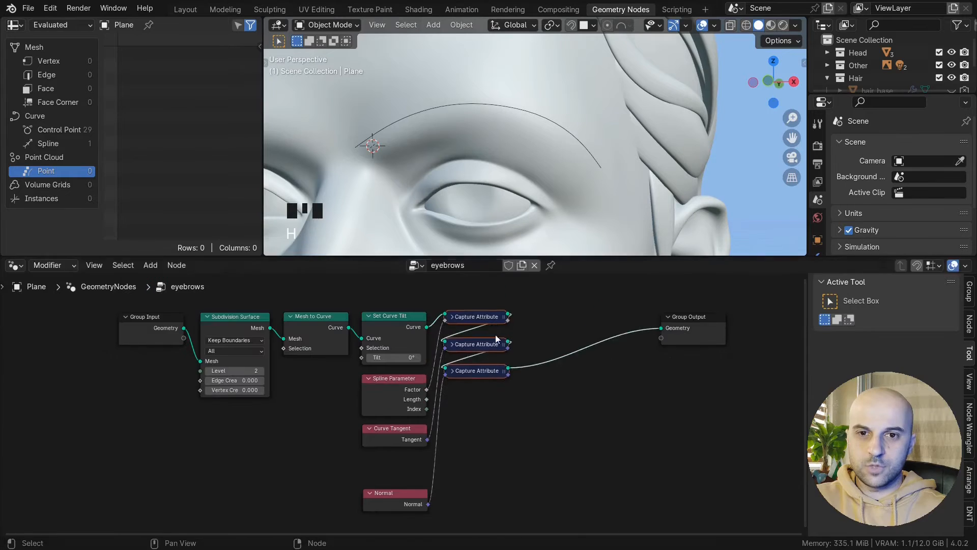
{"action": "left_click_drag", "start_coordinate": [400, 493], "coordinate": [400, 457]}
{"action": "left_click_drag", "start_coordinate": [592, 344], "coordinate": [639, 343]}
- Add reroutes to the attribute outputs of the three Capture Attribute nodes and align them in a column
{"action": "key", "text": "KP_Divide"}
{"action": "left_click_drag", "start_coordinate": [526, 458], "coordinate": [440, 317]}
{"action": "scroll", "coordinate": [441, 367], "scroll_direction": "up", "scroll_amount": 1}
{"action": "left_click_drag", "start_coordinate": [436, 375], "coordinate": [439, 331]}
{"action": "left_click_drag", "start_coordinate": [437, 407], "coordinate": [440, 346]}
{"action": "key", "text": "x"}
- Label the three reroutes "guide factor", "guide tangent" and "guide normal", and save the file
{"action": "key", "text": "F2"}
{"action": "type", "text": "guide fact"}
{"action": "key", "text": "Return"}
{"action": "key", "text": "F2"}
{"action": "type", "text": "giod"}
{"action": "type", "text": "ide tangent"}
{"action": "key", "text": "Return"}
{"action": "left_click", "coordinate": [453, 452]}
{"action": "key", "text": "F2"}
{"action": "type", "text": "guide normal"}
{"action": "key", "text": "Return"}
{"action": "left_click_drag", "start_coordinate": [497, 471], "coordinate": [450, 409]}
{"action": "key", "text": "ctrl+s"}
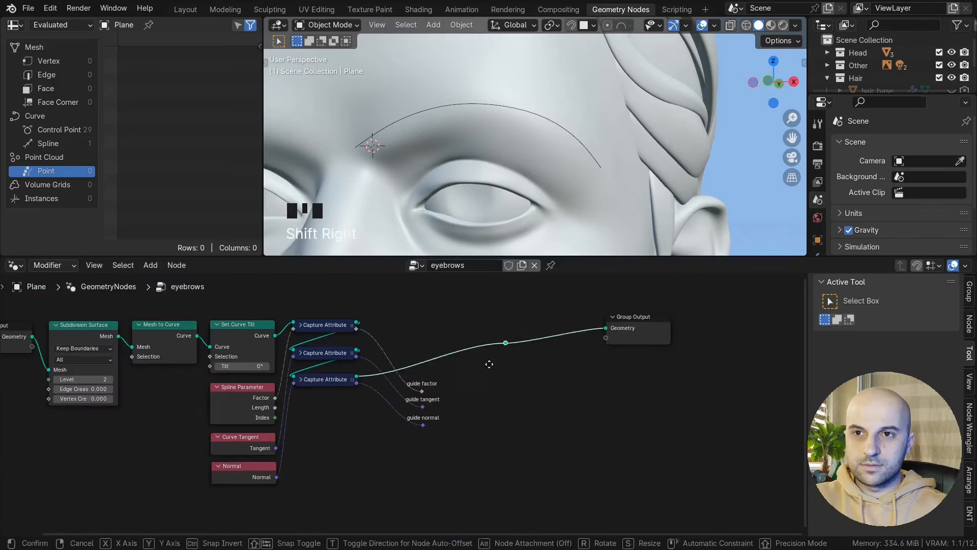
- Place a reroute on the geometry link after the last Capture Attribute node and move Group Output farther away
{"action": "left_click", "coordinate": [395, 348]}
{"action": "left_click_drag", "start_coordinate": [638, 326], "coordinate": [666, 324]}
{"action": "middle_click_drag", "start_coordinate": [685, 419], "coordinate": [531, 407]}
{"action": "scroll", "coordinate": [533, 418], "scroll_direction": "down", "scroll_amount": 4}
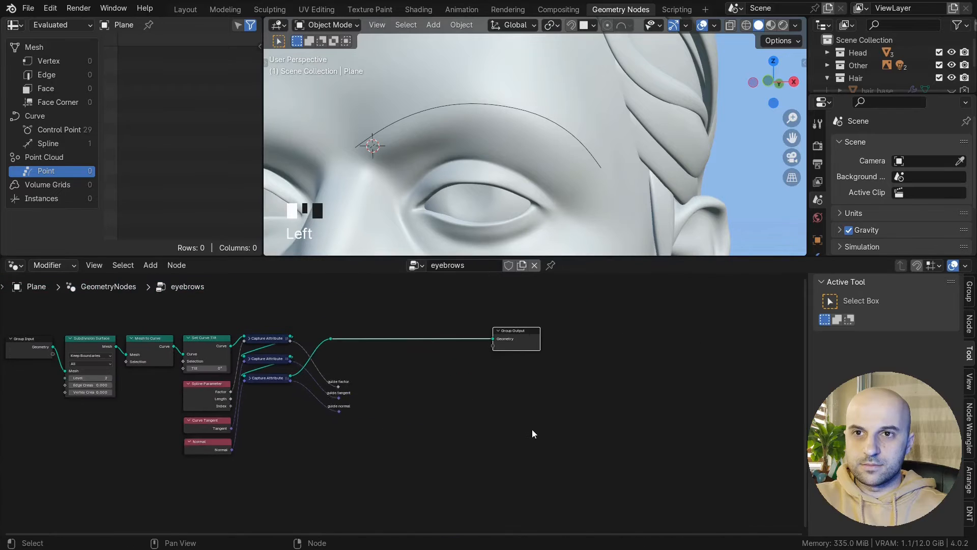
- Switch the node editor area to the Image Editor and display eyebrows_m.jpg to examine the brow
{"action": "left_click", "coordinate": [14, 266]}
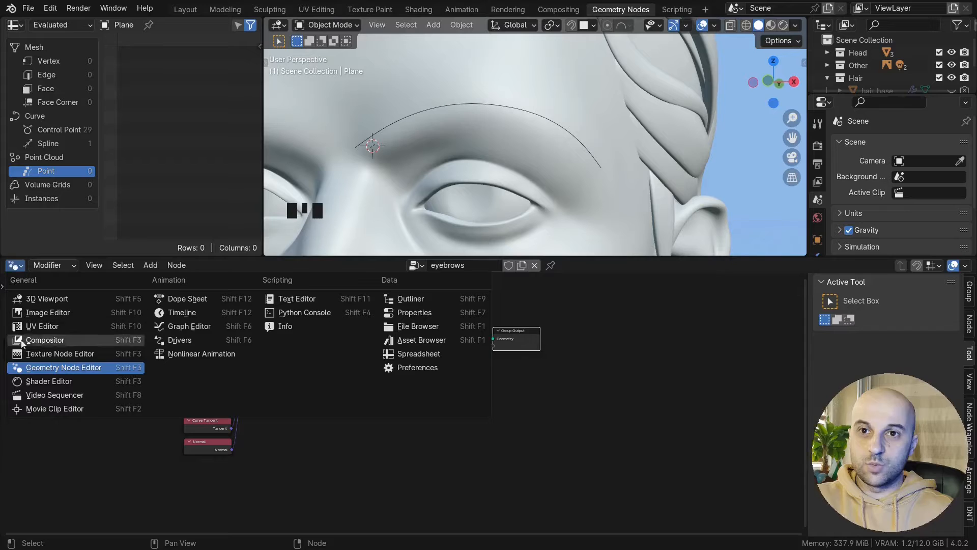
{"action": "left_click", "coordinate": [42, 318]}
{"action": "scroll", "coordinate": [421, 421], "scroll_direction": "up", "scroll_amount": 3}
{"action": "left_click", "coordinate": [433, 265]}
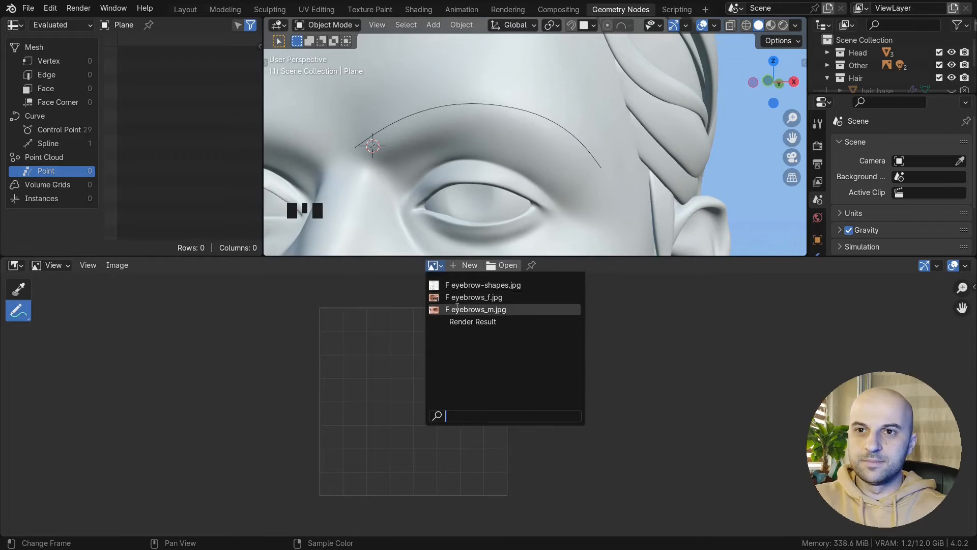
{"action": "left_click", "coordinate": [476, 309]}
{"action": "middle_click_drag", "start_coordinate": [463, 377], "coordinate": [460, 411]}
{"action": "scroll", "coordinate": [420, 412], "scroll_direction": "up", "scroll_amount": 2}
{"action": "scroll", "coordinate": [419, 411], "scroll_direction": "up", "scroll_amount": 1}
{"action": "scroll", "coordinate": [419, 412], "scroll_direction": "down", "scroll_amount": 1}
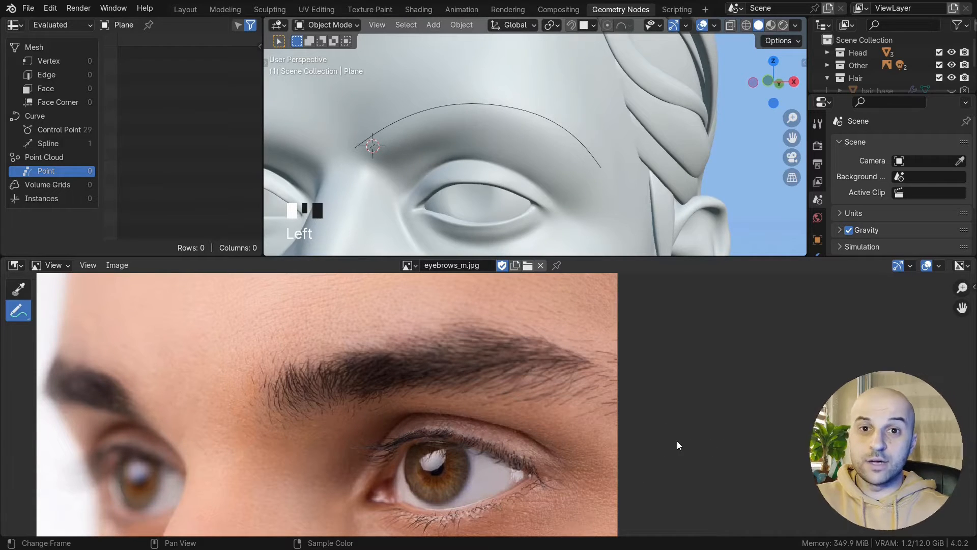
{"action": "scroll", "coordinate": [676, 410], "scroll_direction": "down", "scroll_amount": 1}
{"action": "middle_click_drag", "start_coordinate": [676, 410], "coordinate": [691, 423]}
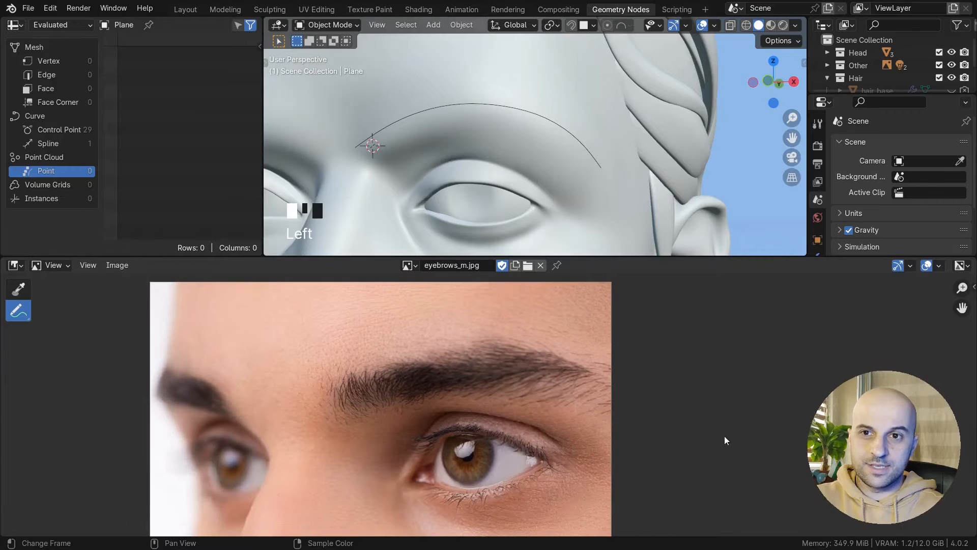
- Outline the main dense hair area of the brow in eyebrows_m.jpg with a freehand annotation
{"action": "scroll", "coordinate": [414, 428], "scroll_direction": "up", "scroll_amount": 1}
{"action": "middle_click_drag", "start_coordinate": [415, 429], "coordinate": [363, 438]}
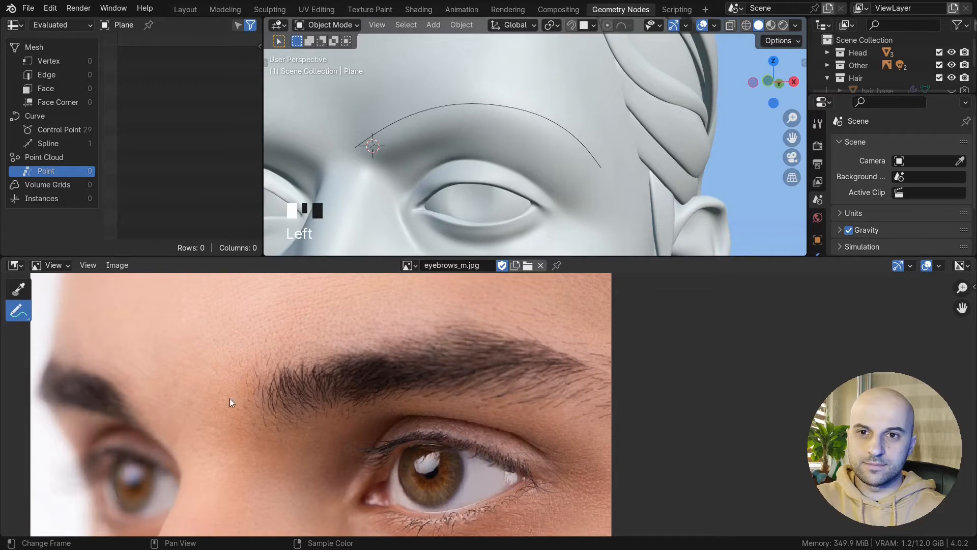
{"action": "mouse_move", "coordinate": [266, 435]}
{"action": "left_mouse_down"}
{"action": "mouse_move", "coordinate": [351, 402]}
{"action": "mouse_move", "coordinate": [496, 376]}
{"action": "mouse_move", "coordinate": [604, 377]}
{"action": "left_mouse_up"}
{"action": "left_click_drag", "start_coordinate": [492, 344], "coordinate": [310, 366]}
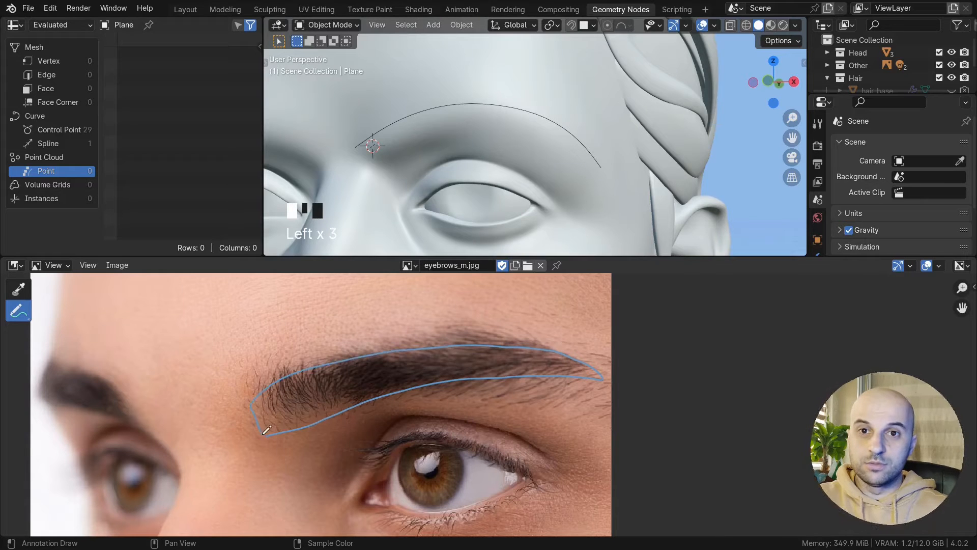
- Display eyebrow-shapes.jpg and examine the thin, medium and thick variants of each brow shape
{"action": "left_click", "coordinate": [410, 266]}
{"action": "left_click", "coordinate": [427, 287]}
{"action": "scroll", "coordinate": [409, 382], "scroll_direction": "down", "scroll_amount": 4}
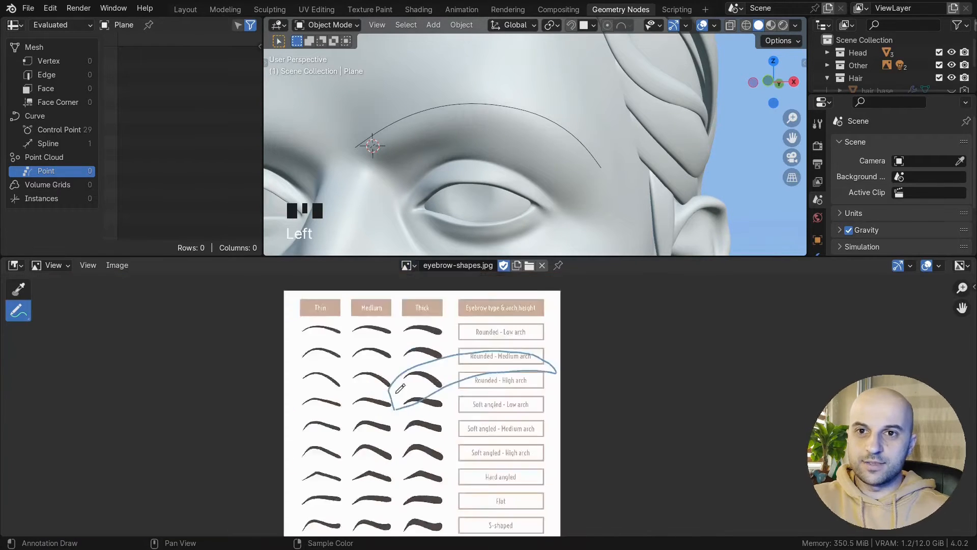
{"action": "middle_click_drag", "start_coordinate": [406, 399], "coordinate": [465, 345]}
{"action": "scroll", "coordinate": [460, 386], "scroll_direction": "up", "scroll_amount": 1}
{"action": "middle_click_drag", "start_coordinate": [460, 386], "coordinate": [534, 304]}
{"action": "scroll", "coordinate": [476, 344], "scroll_direction": "up", "scroll_amount": 2}
{"action": "scroll", "coordinate": [388, 390], "scroll_direction": "down", "scroll_amount": 1}
{"action": "middle_click_drag", "start_coordinate": [392, 396], "coordinate": [424, 297]}
{"action": "scroll", "coordinate": [411, 395], "scroll_direction": "up", "scroll_amount": 2}
{"action": "middle_click_drag", "start_coordinate": [442, 384], "coordinate": [454, 305]}
{"action": "middle_click_drag", "start_coordinate": [454, 367], "coordinate": [462, 327]}
{"action": "scroll", "coordinate": [453, 350], "scroll_direction": "up", "scroll_amount": 1}
{"action": "mouse_move", "coordinate": [420, 339]}
{"action": "left_mouse_down"}
{"action": "mouse_move", "coordinate": [428, 354]}
{"action": "mouse_move", "coordinate": [407, 349]}
{"action": "left_mouse_up"}
{"action": "mouse_move", "coordinate": [422, 392]}
{"action": "left_mouse_down", "text": "ctrl"}
{"action": "mouse_move", "coordinate": [371, 350]}
{"action": "mouse_move", "coordinate": [416, 407]}
{"action": "left_mouse_up", "text": "ctrl"}
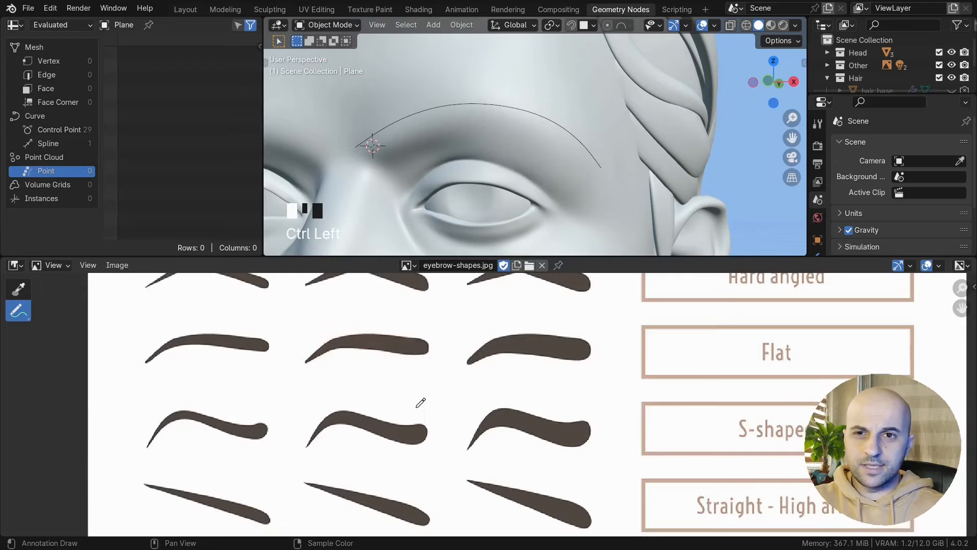
{"action": "middle_click_drag", "start_coordinate": [465, 406], "coordinate": [452, 378]}
{"action": "scroll", "coordinate": [523, 383], "scroll_direction": "down", "scroll_amount": 5}
- Return to eyebrows_m.jpg, outline the sparser outer hairs around the brow's tail, and erase the annotations
{"action": "left_click", "coordinate": [409, 265]}
{"action": "left_click", "coordinate": [448, 309]}
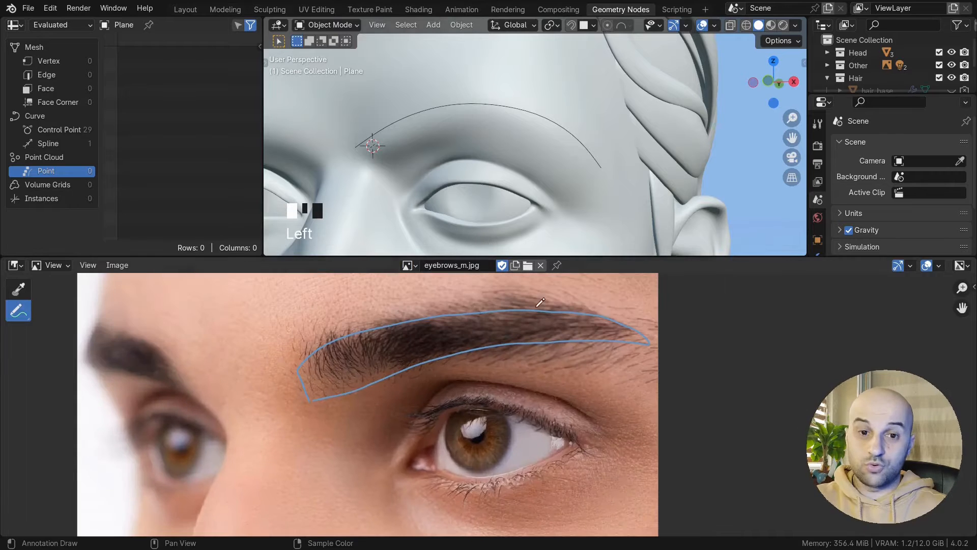
{"action": "scroll", "coordinate": [512, 389], "scroll_direction": "down", "scroll_amount": 2}
{"action": "scroll", "coordinate": [448, 408], "scroll_direction": "up", "scroll_amount": 2}
{"action": "middle_click_drag", "start_coordinate": [498, 398], "coordinate": [411, 414]}
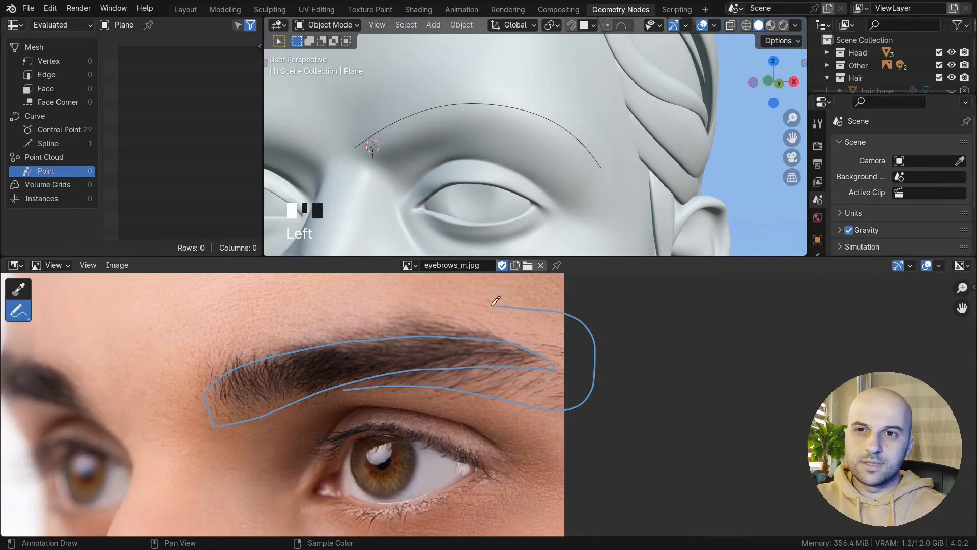
{"action": "middle_click_drag", "start_coordinate": [526, 395], "coordinate": [429, 391]}
{"action": "scroll", "coordinate": [428, 391], "scroll_direction": "up", "scroll_amount": 2}
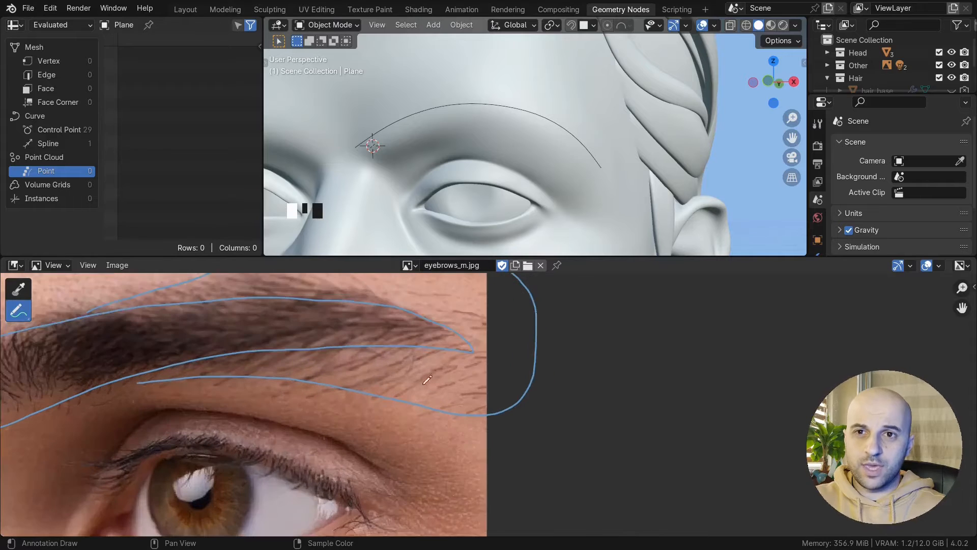
{"action": "mouse_move", "coordinate": [443, 297]}
{"action": "middle_mouse_down"}
{"action": "mouse_move", "coordinate": [511, 360]}
{"action": "mouse_move", "coordinate": [553, 337]}
{"action": "middle_mouse_up"}
{"action": "scroll", "coordinate": [506, 349], "scroll_direction": "down", "scroll_amount": 3}
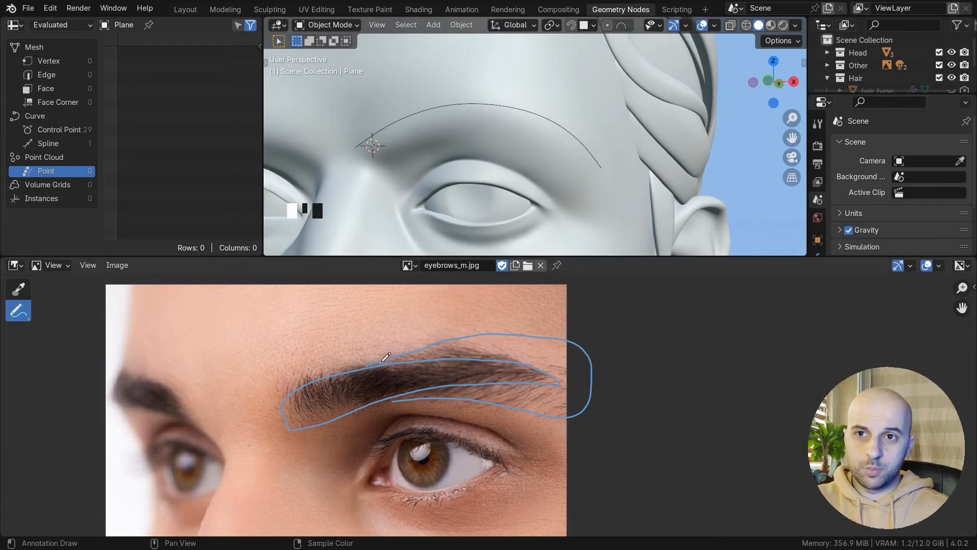
{"action": "left_click_drag", "start_coordinate": [414, 451], "coordinate": [570, 379], "text": "ctrl"}
- Display eyebrows_f.jpg, outline the main and outer hair areas of the brow, and undo the annotations
{"action": "left_click", "coordinate": [410, 265]}
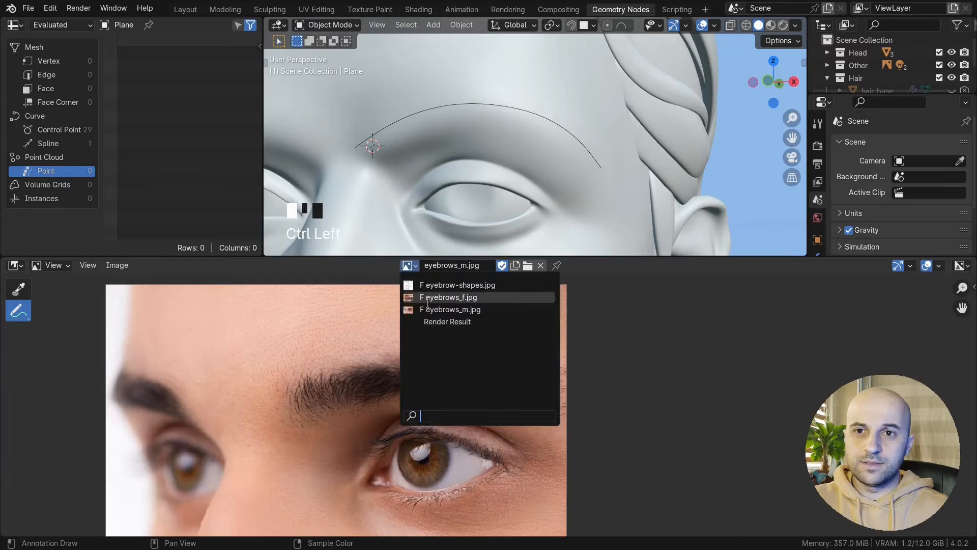
{"action": "left_click", "coordinate": [434, 297]}
{"action": "scroll", "coordinate": [365, 386], "scroll_direction": "up", "scroll_amount": 3}
{"action": "scroll", "coordinate": [464, 397], "scroll_direction": "down", "scroll_amount": 3}
{"action": "mouse_move", "coordinate": [231, 363]}
{"action": "left_mouse_down"}
{"action": "mouse_move", "coordinate": [488, 333]}
{"action": "mouse_move", "coordinate": [684, 422]}
{"action": "mouse_move", "coordinate": [483, 403]}
{"action": "mouse_move", "coordinate": [278, 435]}
{"action": "left_mouse_up"}
{"action": "mouse_move", "coordinate": [326, 340]}
{"action": "left_mouse_down"}
{"action": "mouse_move", "coordinate": [672, 344]}
{"action": "mouse_move", "coordinate": [707, 436]}
{"action": "left_mouse_up"}
{"action": "scroll", "coordinate": [407, 443], "scroll_direction": "down", "scroll_amount": 2}
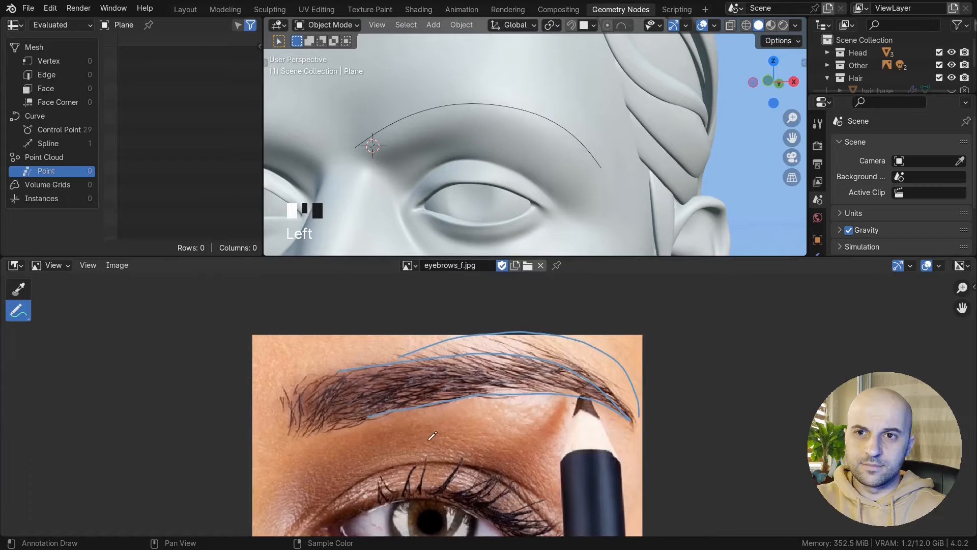
{"action": "key", "text": "ctrl+z"}
{"action": "key", "text": "ctrl+z"}
{"action": "key", "text": "ctrl+z"}
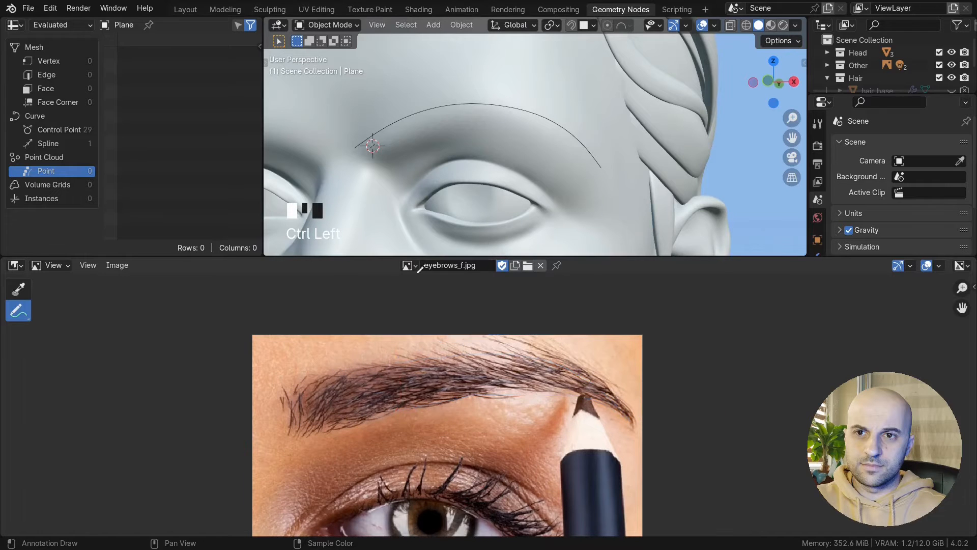
- Return to eyebrows_m.jpg, outline the two brow hair layers numbered 1 and 2, and erase the annotations
{"action": "left_click", "coordinate": [409, 265]}
{"action": "left_click", "coordinate": [431, 304]}
{"action": "scroll", "coordinate": [468, 363], "scroll_direction": "down", "scroll_amount": 1}
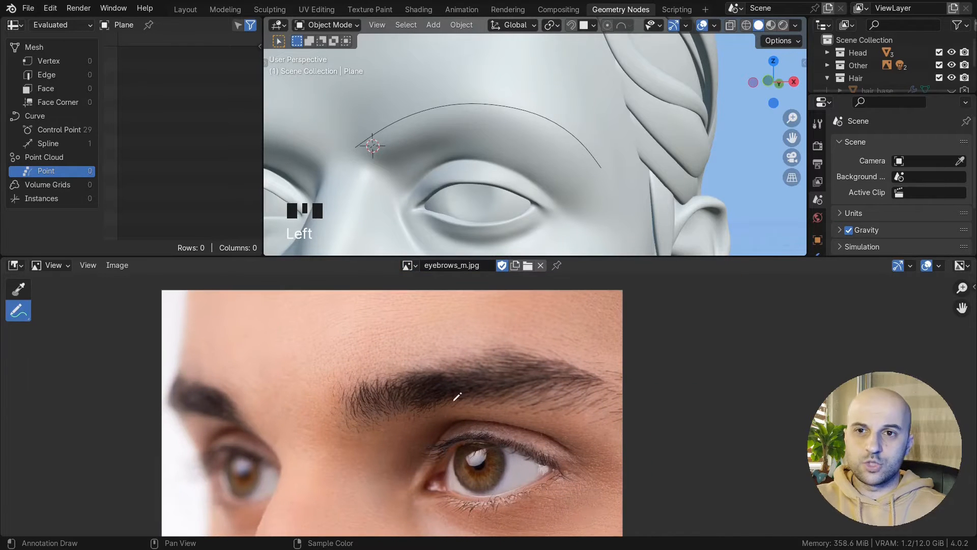
{"action": "scroll", "coordinate": [437, 383], "scroll_direction": "up", "scroll_amount": 1}
{"action": "mouse_move", "coordinate": [278, 412]}
{"action": "left_mouse_down"}
{"action": "mouse_move", "coordinate": [513, 350]}
{"action": "mouse_move", "coordinate": [586, 359]}
{"action": "mouse_move", "coordinate": [379, 340]}
{"action": "mouse_move", "coordinate": [587, 352]}
{"action": "left_mouse_up"}
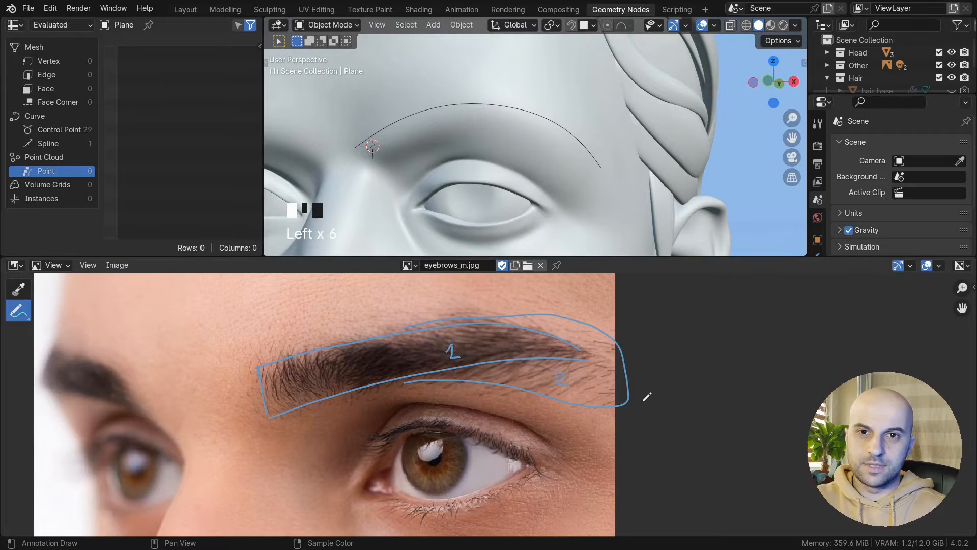
{"action": "mouse_move", "coordinate": [646, 397]}
{"action": "left_mouse_down", "text": "ctrl"}
{"action": "mouse_move", "coordinate": [366, 332]}
{"action": "mouse_move", "coordinate": [664, 385]}
{"action": "left_mouse_up", "text": "ctrl"}
- Sketch a guide line along the brow with short strokes showing the hair direction around it, and erase them
{"action": "middle_click_drag", "start_coordinate": [609, 392], "coordinate": [642, 376]}
{"action": "scroll", "coordinate": [611, 378], "scroll_direction": "up", "scroll_amount": 1}
{"action": "middle_click_drag", "start_coordinate": [469, 376], "coordinate": [428, 392]}
{"action": "scroll", "coordinate": [407, 389], "scroll_direction": "up", "scroll_amount": 1}
{"action": "scroll", "coordinate": [371, 385], "scroll_direction": "down", "scroll_amount": 1}
{"action": "middle_click_drag", "start_coordinate": [311, 382], "coordinate": [276, 400]}
{"action": "mouse_move", "coordinate": [169, 413]}
{"action": "left_mouse_down"}
{"action": "mouse_move", "coordinate": [349, 357]}
{"action": "mouse_move", "coordinate": [504, 355]}
{"action": "left_mouse_up"}
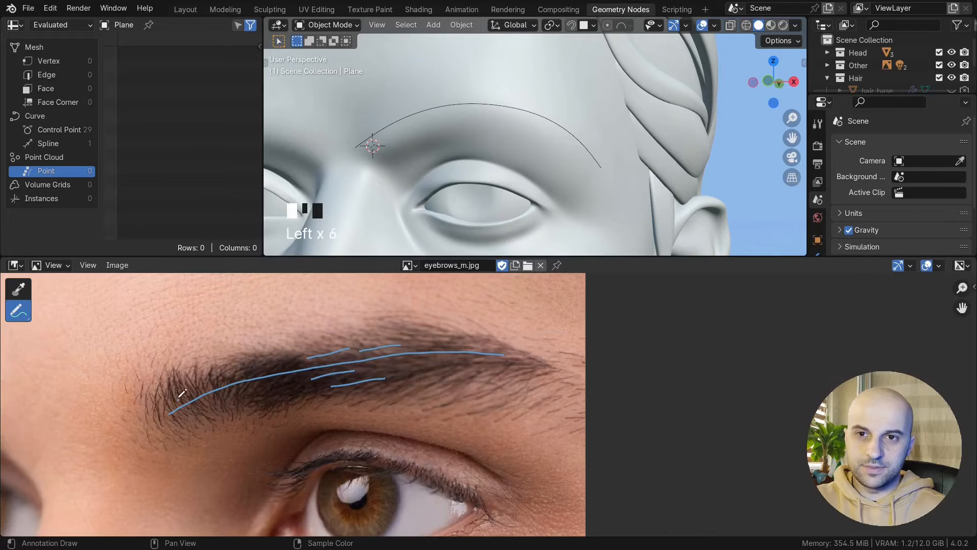
{"action": "middle_click_drag", "start_coordinate": [316, 396], "coordinate": [383, 397]}
{"action": "middle_click_drag", "start_coordinate": [426, 427], "coordinate": [443, 437]}
{"action": "scroll", "coordinate": [442, 441], "scroll_direction": "up", "scroll_amount": 1}
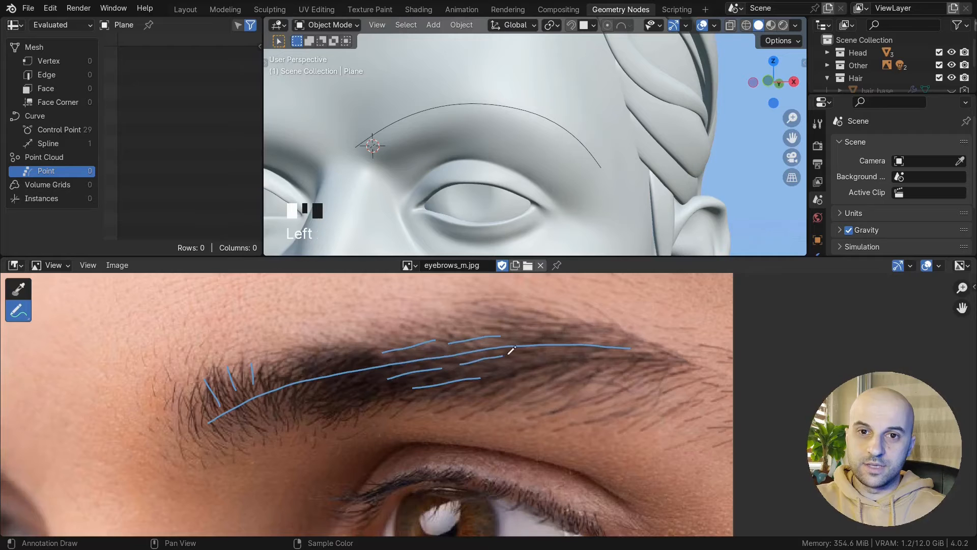
{"action": "mouse_move", "coordinate": [317, 381]}
{"action": "left_mouse_down", "text": "ctrl"}
{"action": "mouse_move", "coordinate": [250, 406]}
{"action": "mouse_move", "coordinate": [624, 352]}
{"action": "left_mouse_up", "text": "ctrl"}
- Sketch strokes above and below the brow's tail converging on its center line, and erase them
{"action": "scroll", "coordinate": [484, 400], "scroll_direction": "down", "scroll_amount": 2}
{"action": "scroll", "coordinate": [385, 379], "scroll_direction": "up", "scroll_amount": 1}
{"action": "mouse_move", "coordinate": [519, 402]}
{"action": "middle_mouse_down"}
{"action": "mouse_move", "coordinate": [385, 379]}
{"action": "mouse_move", "coordinate": [414, 391]}
{"action": "middle_mouse_up"}
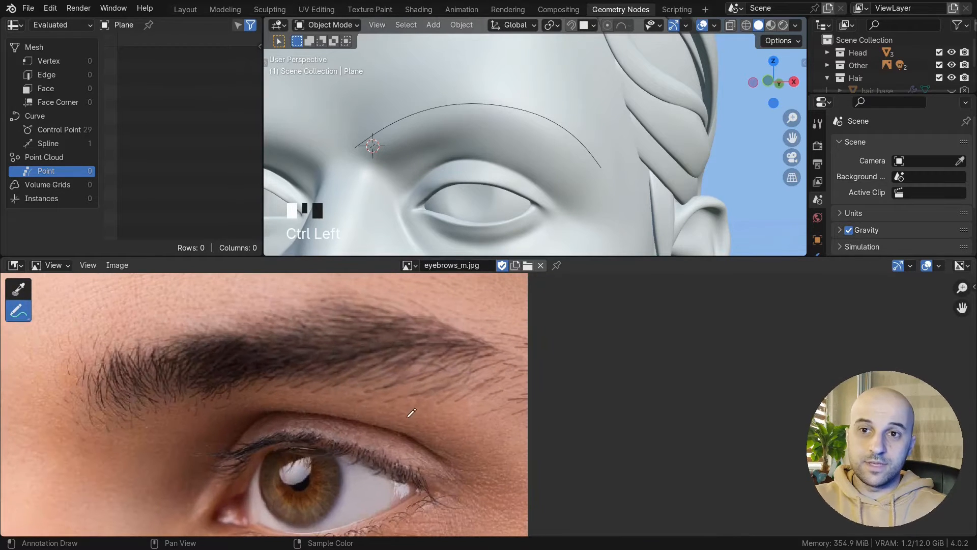
{"action": "left_click_drag", "start_coordinate": [338, 386], "coordinate": [369, 373]}
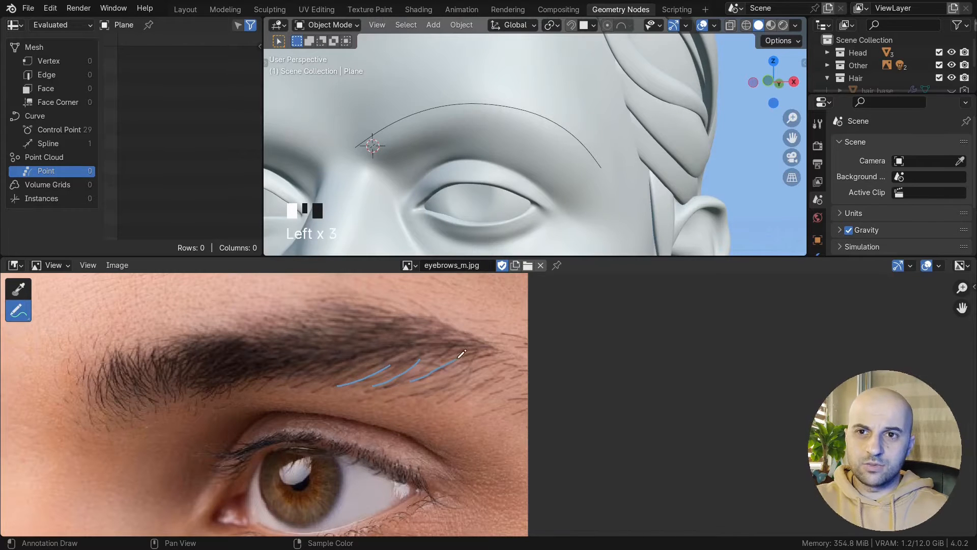
{"action": "middle_click_drag", "start_coordinate": [408, 398], "coordinate": [407, 421]}
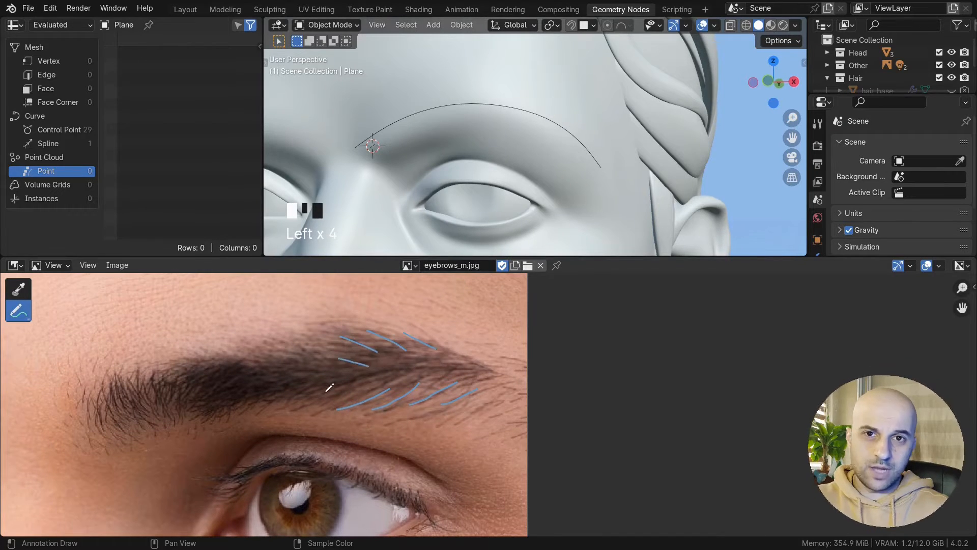
{"action": "middle_click_drag", "start_coordinate": [481, 438], "coordinate": [439, 435]}
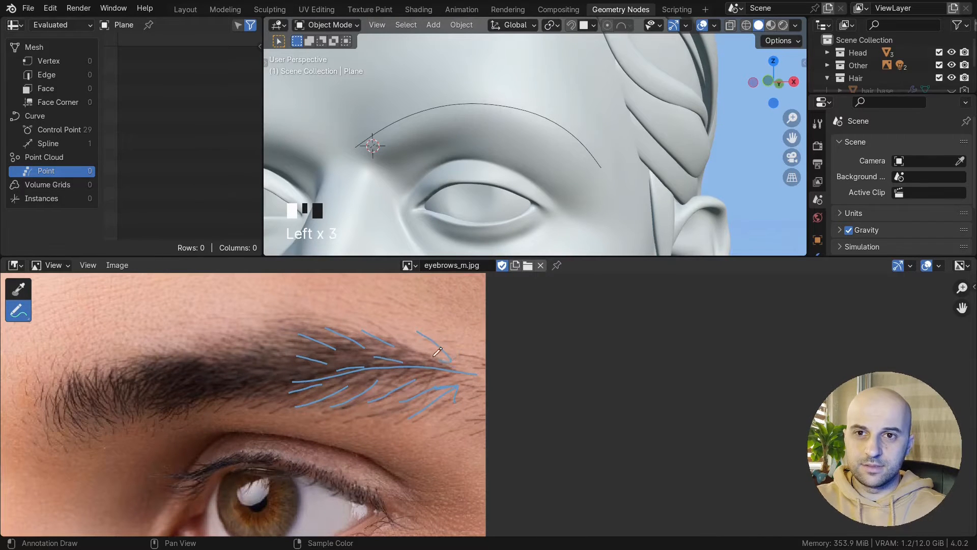
{"action": "mouse_move", "coordinate": [422, 373]}
{"action": "middle_mouse_down"}
{"action": "mouse_move", "coordinate": [458, 356]}
{"action": "mouse_move", "coordinate": [468, 373]}
{"action": "middle_mouse_up"}
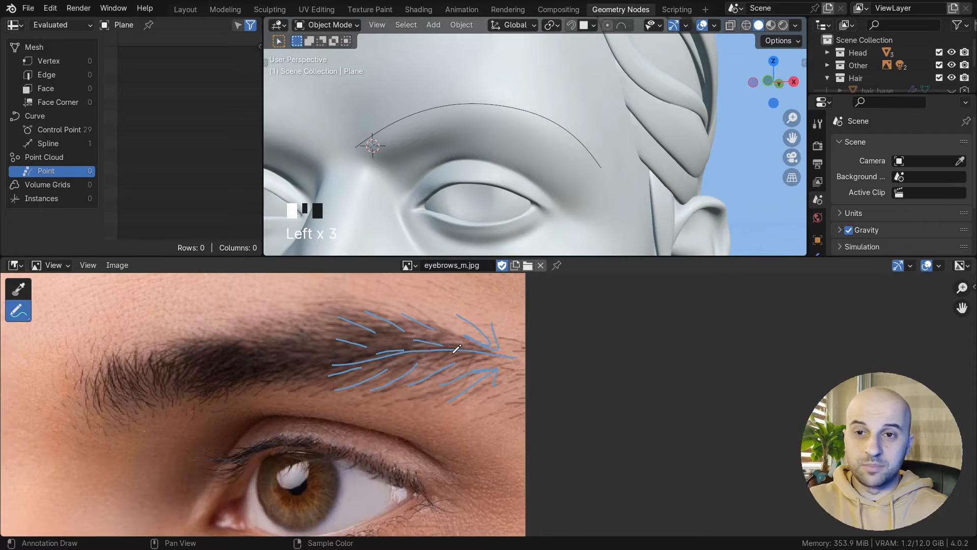
{"action": "scroll", "coordinate": [454, 353], "scroll_direction": "down", "scroll_amount": 1}
{"action": "left_click_drag", "start_coordinate": [477, 360], "coordinate": [408, 370], "text": "ctrl"}
- Circle the dense middle and the sparse inner and outer ends of the brow, and erase the circles
{"action": "middle_click_drag", "start_coordinate": [464, 392], "coordinate": [554, 417]}
{"action": "scroll", "coordinate": [447, 364], "scroll_direction": "up", "scroll_amount": 1}
{"action": "scroll", "coordinate": [490, 381], "scroll_direction": "up", "scroll_amount": 1}
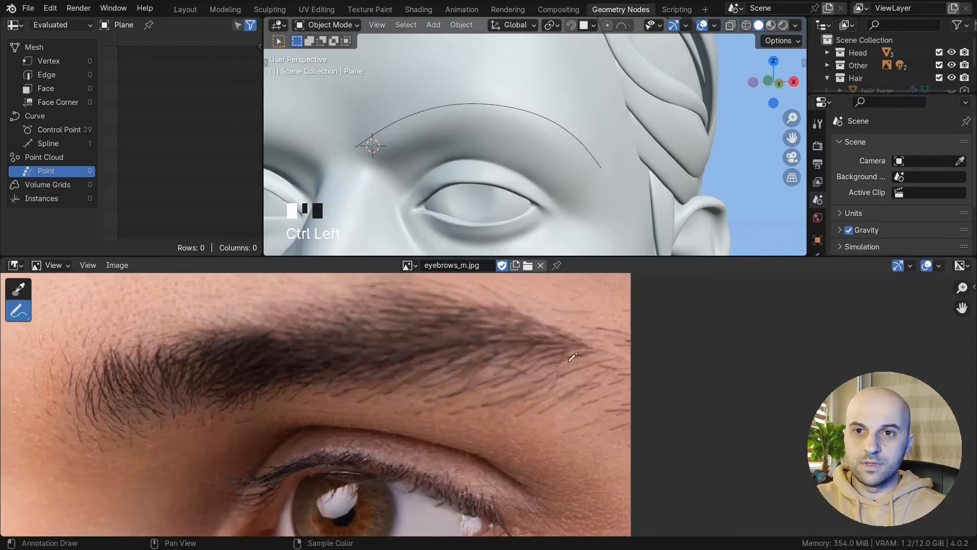
{"action": "middle_click_drag", "start_coordinate": [494, 351], "coordinate": [531, 398]}
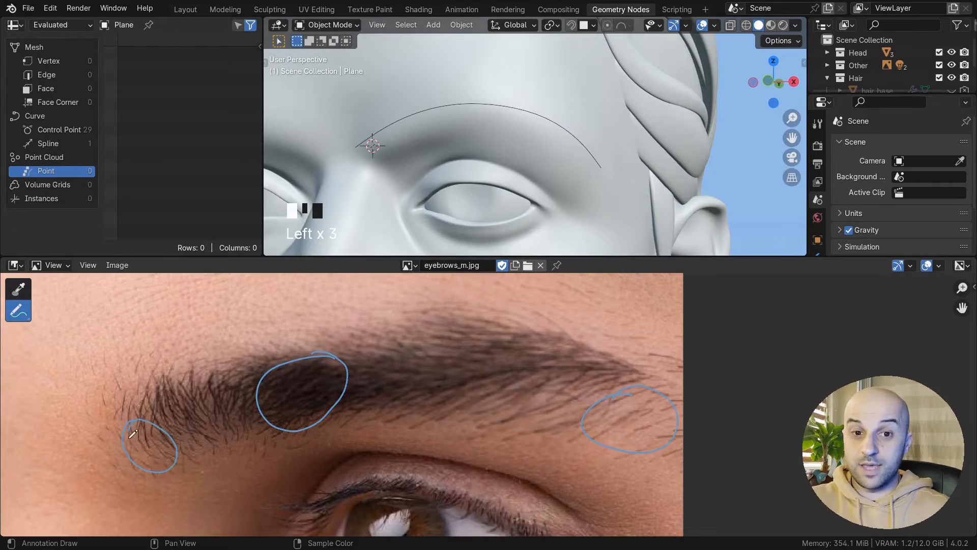
{"action": "scroll", "coordinate": [468, 410], "scroll_direction": "down", "scroll_amount": 1}
{"action": "middle_click_drag", "start_coordinate": [469, 410], "coordinate": [415, 420]}
{"action": "mouse_move", "coordinate": [206, 428]}
{"action": "left_mouse_down", "text": "ctrl"}
{"action": "mouse_move", "coordinate": [330, 376]}
{"action": "mouse_move", "coordinate": [616, 419]}
{"action": "left_mouse_up", "text": "ctrl"}
- Trace the curvature of individual hairs at the brow's inner end and near its tail, and erase the strokes
{"action": "scroll", "coordinate": [621, 420], "scroll_direction": "up", "scroll_amount": 3}
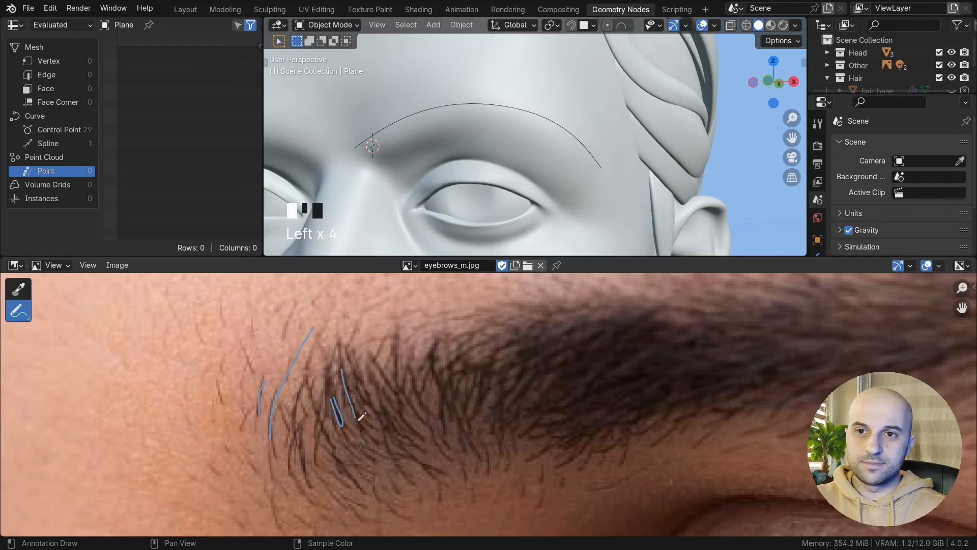
{"action": "left_click_drag", "start_coordinate": [471, 447], "coordinate": [328, 423], "text": "ctrl"}
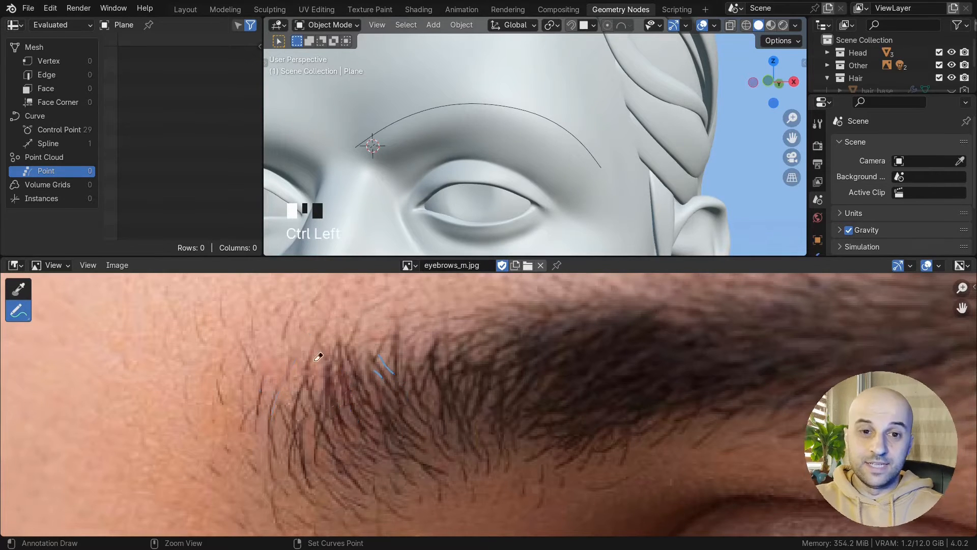
{"action": "scroll", "coordinate": [397, 418], "scroll_direction": "down", "scroll_amount": 2}
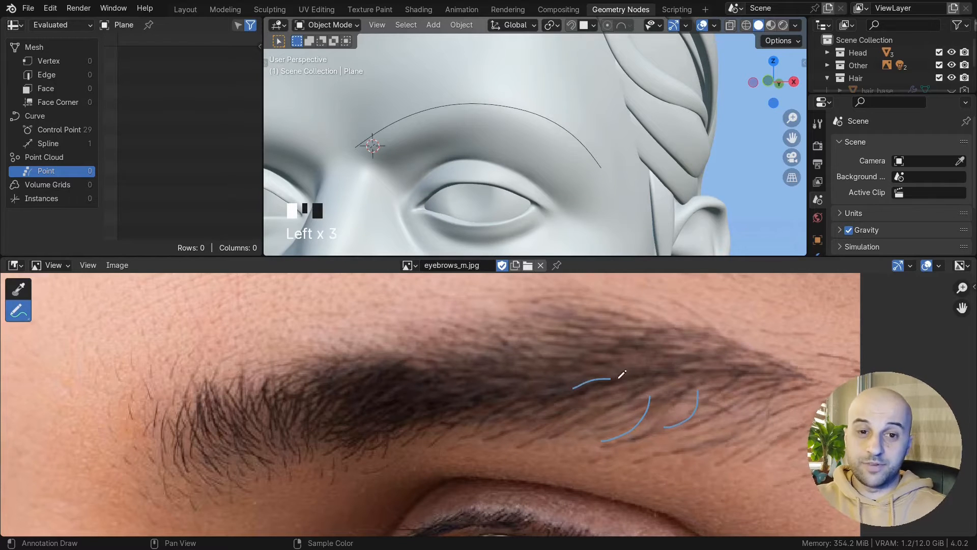
{"action": "scroll", "coordinate": [497, 377], "scroll_direction": "down", "scroll_amount": 2}
{"action": "left_click_drag", "start_coordinate": [621, 393], "coordinate": [532, 391], "text": "ctrl"}
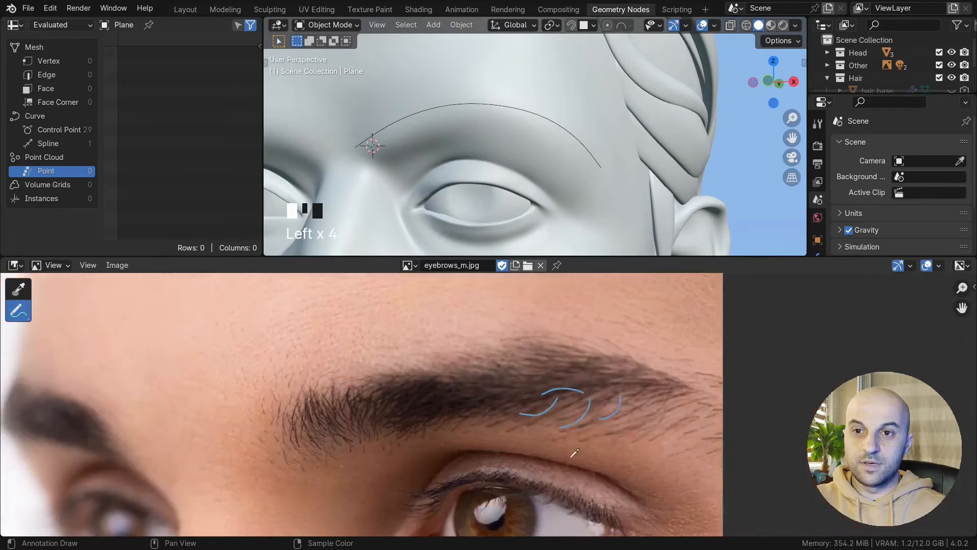
- Compare the hair in eyebrows_f.jpg with eyebrows_m.jpg, ending on eyebrows_m.jpg
{"action": "scroll", "coordinate": [489, 383], "scroll_direction": "down", "scroll_amount": 2}
{"action": "mouse_move", "coordinate": [492, 382]}
{"action": "middle_mouse_down"}
{"action": "mouse_move", "coordinate": [443, 349]}
{"action": "mouse_move", "coordinate": [516, 384]}
{"action": "middle_mouse_up"}
{"action": "left_click", "coordinate": [410, 265]}
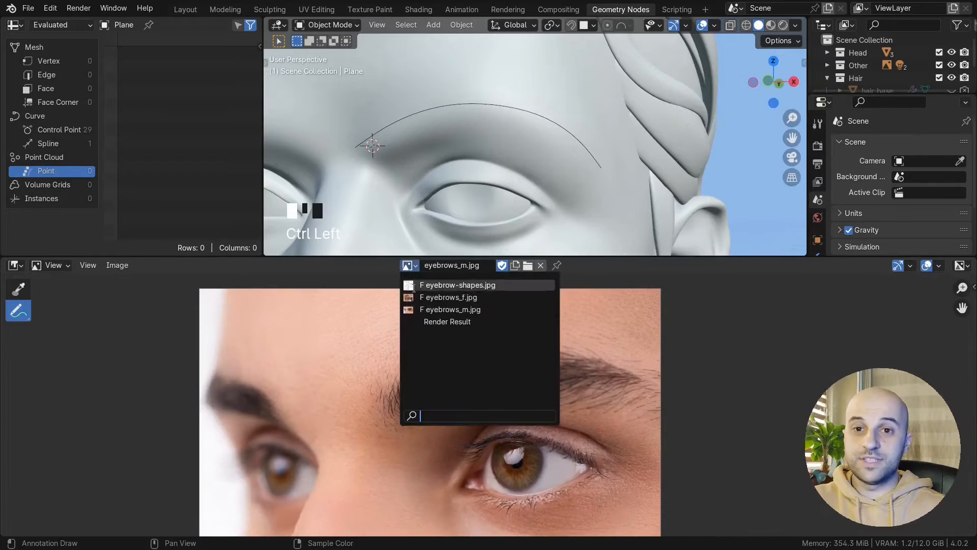
{"action": "left_click", "coordinate": [437, 294]}
{"action": "scroll", "coordinate": [565, 421], "scroll_direction": "up", "scroll_amount": 2}
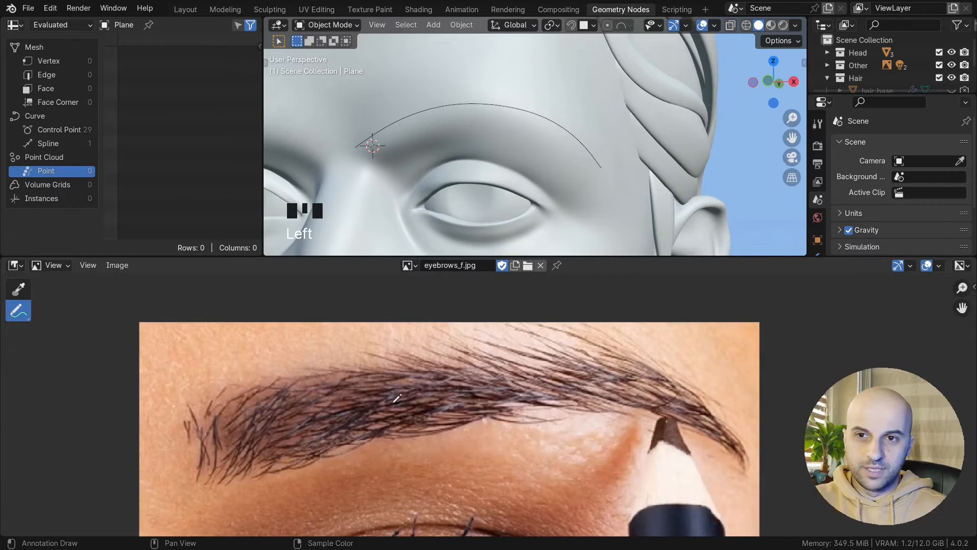
{"action": "scroll", "coordinate": [402, 509], "scroll_direction": "down", "scroll_amount": 3}
{"action": "left_click", "coordinate": [407, 252]}
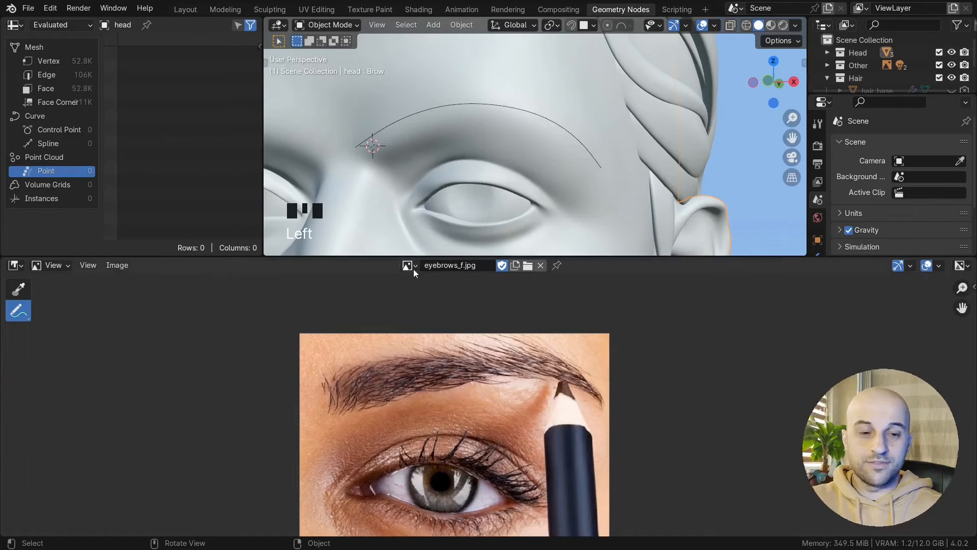
{"action": "left_click", "coordinate": [410, 265]}
{"action": "left_click", "coordinate": [450, 309]}
{"action": "scroll", "coordinate": [471, 349], "scroll_direction": "down", "scroll_amount": 2}
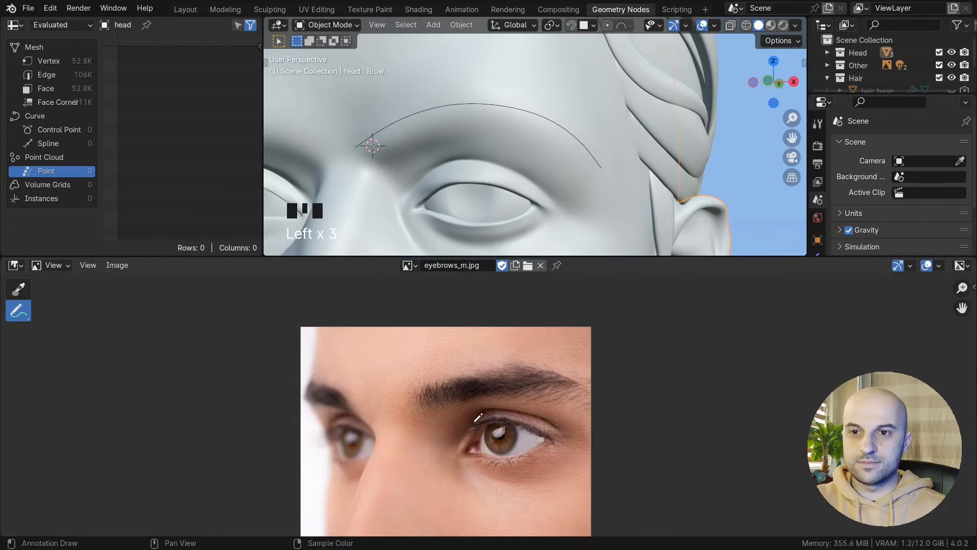
- Switch the image area back to the Geometry Node Editor and select the eyebrow guide curve on the head
{"action": "left_click", "coordinate": [15, 265]}
{"action": "left_click", "coordinate": [64, 367]}
{"action": "left_click", "coordinate": [472, 105]}
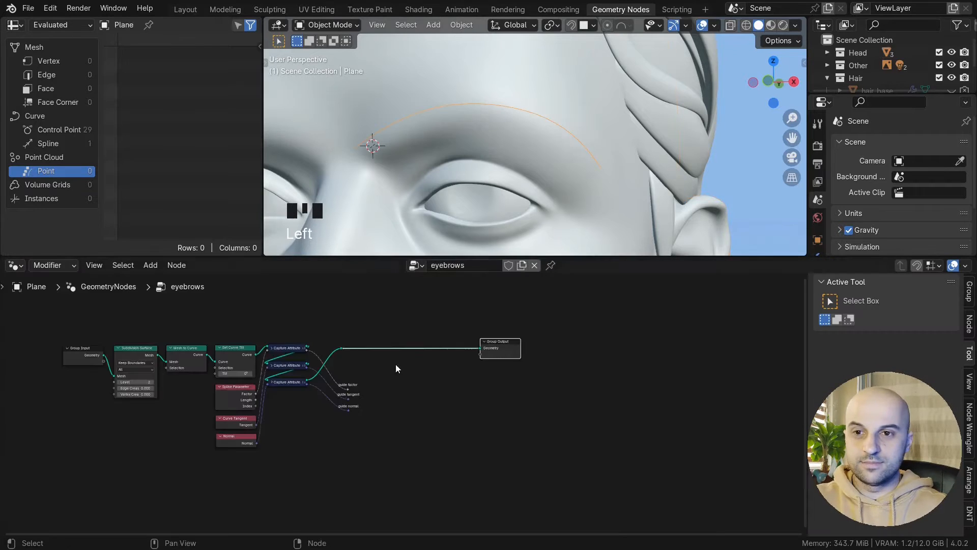
{"action": "middle_click_drag", "start_coordinate": [601, 245], "coordinate": [326, 84]}
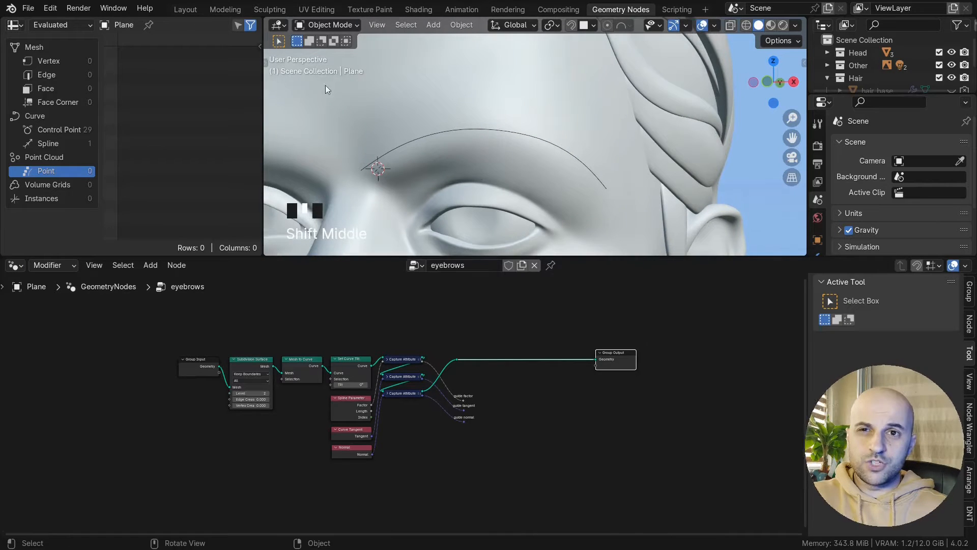
{"action": "left_click", "coordinate": [265, 62]}
{"action": "left_click", "coordinate": [281, 202]}
{"action": "middle_click_drag", "start_coordinate": [392, 178], "coordinate": [435, 187], "text": "shift"}
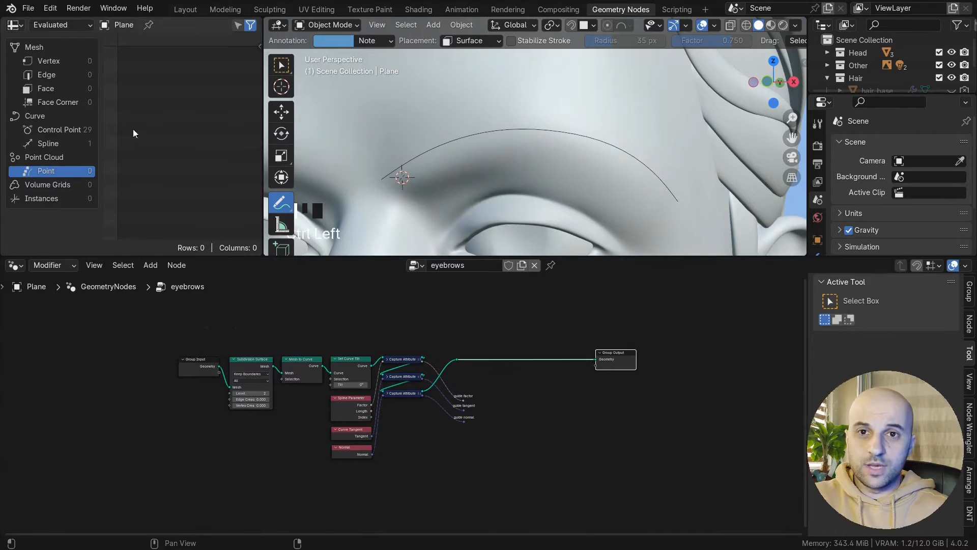
{"action": "left_click", "coordinate": [281, 65]}
- Move the Group Output node farther from the Capture Attribute nodes to make room for more nodes
{"action": "scroll", "coordinate": [661, 383], "scroll_direction": "down", "scroll_amount": 1}
{"action": "middle_click_drag", "start_coordinate": [662, 383], "coordinate": [488, 376]}
{"action": "key", "text": "x"}
{"action": "left_click_drag", "start_coordinate": [439, 346], "coordinate": [707, 336]}
{"action": "scroll", "coordinate": [418, 391], "scroll_direction": "up", "scroll_amount": 6}
{"action": "middle_click_drag", "start_coordinate": [313, 376], "coordinate": [384, 426]}
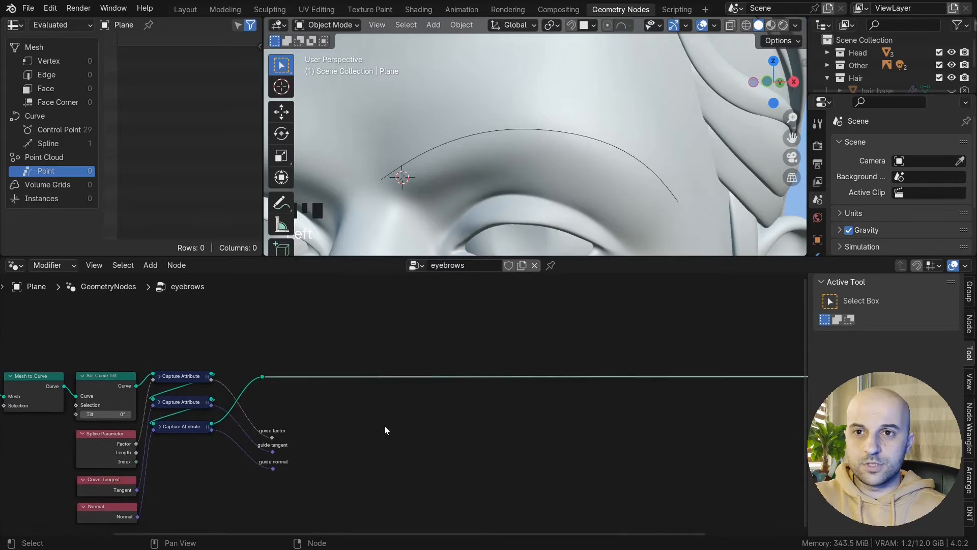
- Insert a Curve to Points node on the link after the last Capture Attribute node and set its count to 48
{"action": "scroll", "coordinate": [384, 425], "scroll_direction": "up", "scroll_amount": 1}
{"action": "key", "text": "shift+a"}
{"action": "type", "text": "curve to p"}
{"action": "key", "text": "Return"}
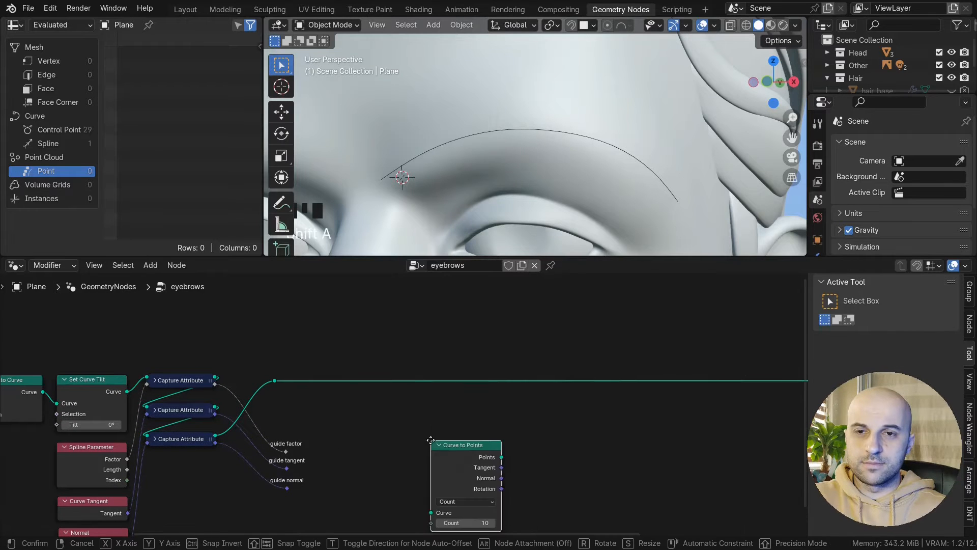
{"action": "left_click", "coordinate": [332, 365]}
{"action": "mouse_move", "coordinate": [560, 204]}
{"action": "middle_mouse_down"}
{"action": "mouse_move", "coordinate": [539, 201]}
{"action": "mouse_move", "coordinate": [546, 195]}
{"action": "middle_mouse_up"}
{"action": "left_click_drag", "start_coordinate": [364, 441], "coordinate": [421, 357]}
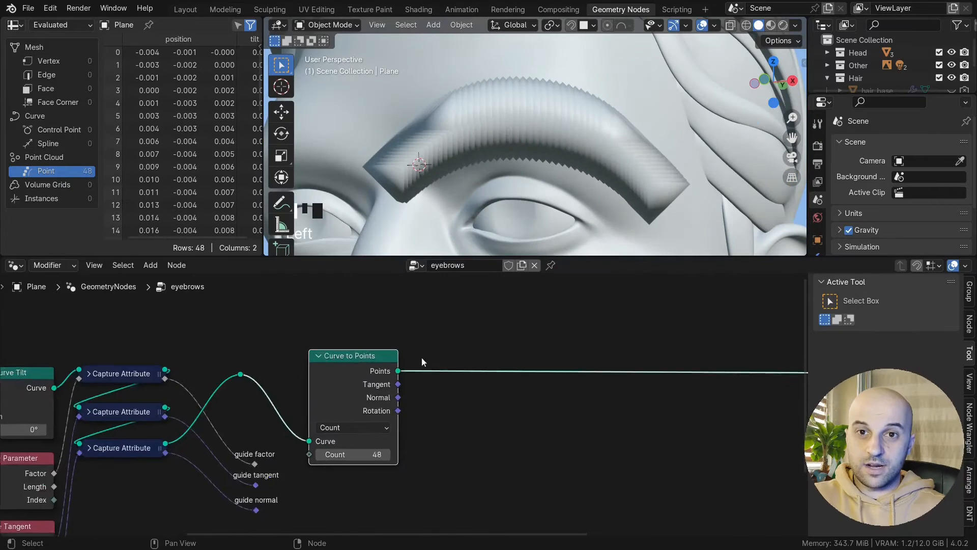
- Add a Set Point Radius node and wire it between Curve to Points and the Group Output
{"action": "scroll", "coordinate": [422, 357], "scroll_direction": "up", "scroll_amount": 1}
{"action": "key", "text": "shift+a"}
{"action": "type", "text": "set poi"}
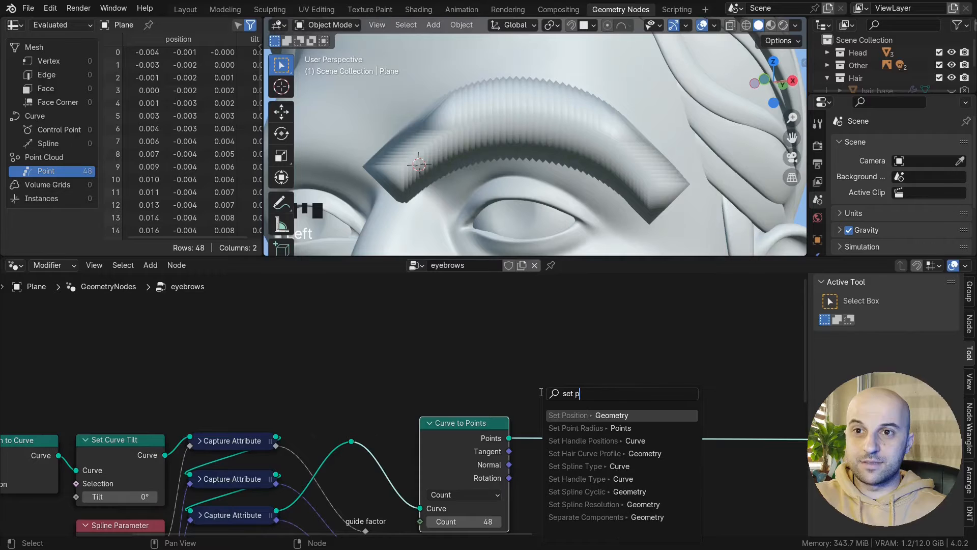
{"action": "key", "text": "Return"}
{"action": "left_click", "coordinate": [419, 351]}
{"action": "right_click_drag", "start_coordinate": [567, 419], "coordinate": [564, 453], "text": "shift"}
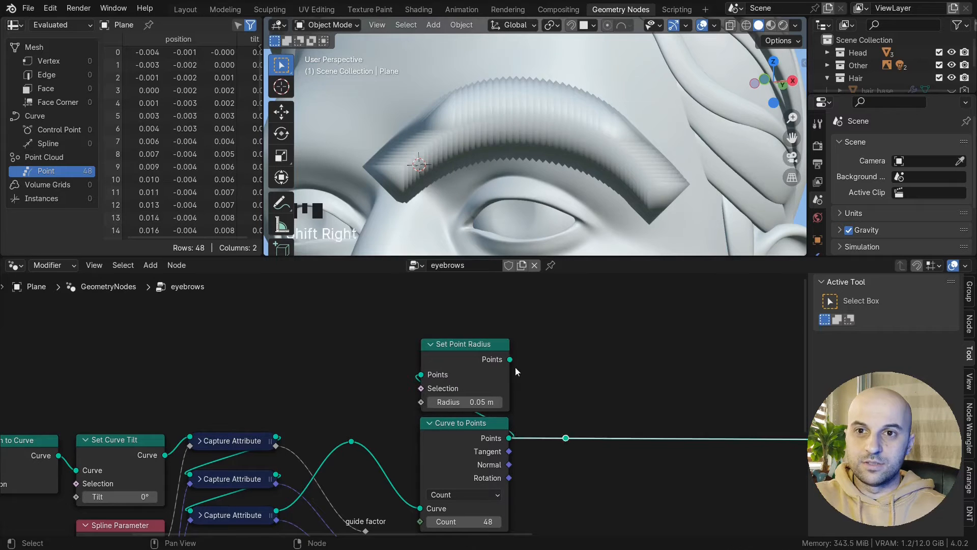
{"action": "left_click_drag", "start_coordinate": [510, 360], "coordinate": [565, 438]}
- Set the Set Point Radius node's radius to 0.001 m
{"action": "double_click", "coordinate": [480, 402]}
{"action": "type", "text": ".00"}
{"action": "key", "text": "Return"}
{"action": "double_click", "coordinate": [480, 401]}
{"action": "type", "text": ".001"}
{"action": "key", "text": "Return"}
{"action": "scroll", "coordinate": [544, 140], "scroll_direction": "up", "scroll_amount": 2}
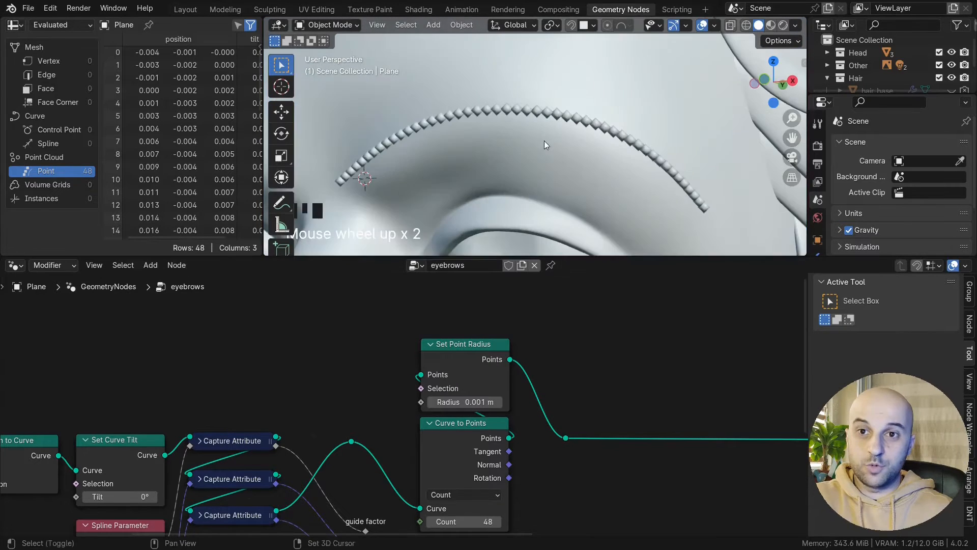
{"action": "middle_click_drag", "start_coordinate": [545, 140], "coordinate": [524, 141]}
- Collapse the Set Point Radius node and place it directly above the Curve to Points node
{"action": "middle_click_drag", "start_coordinate": [585, 356], "coordinate": [576, 341]}
{"action": "key", "text": "h"}
{"action": "left_click_drag", "start_coordinate": [461, 329], "coordinate": [460, 383]}
{"action": "scroll", "coordinate": [559, 360], "scroll_direction": "down", "scroll_amount": 2}
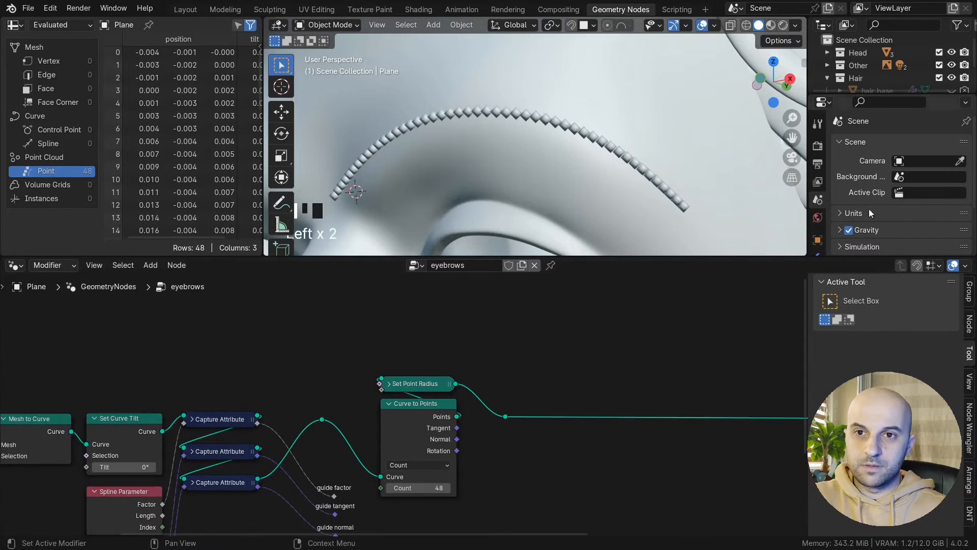
- Show the guide curve's modifier settings and enlarge the properties area
{"action": "scroll", "coordinate": [818, 219], "scroll_direction": "down", "scroll_amount": 2}
{"action": "left_click", "coordinate": [819, 206]}
{"action": "left_click_drag", "start_coordinate": [887, 97], "coordinate": [888, 64]}
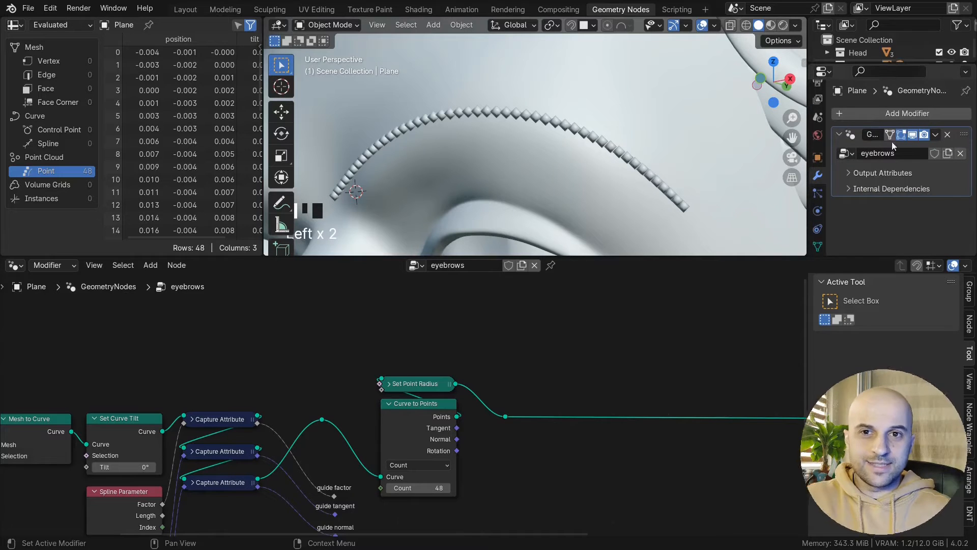
- Set the Curve to Points count to 200 and expose it as a group input placed below the node
{"action": "middle_click_drag", "start_coordinate": [404, 470], "coordinate": [401, 421]}
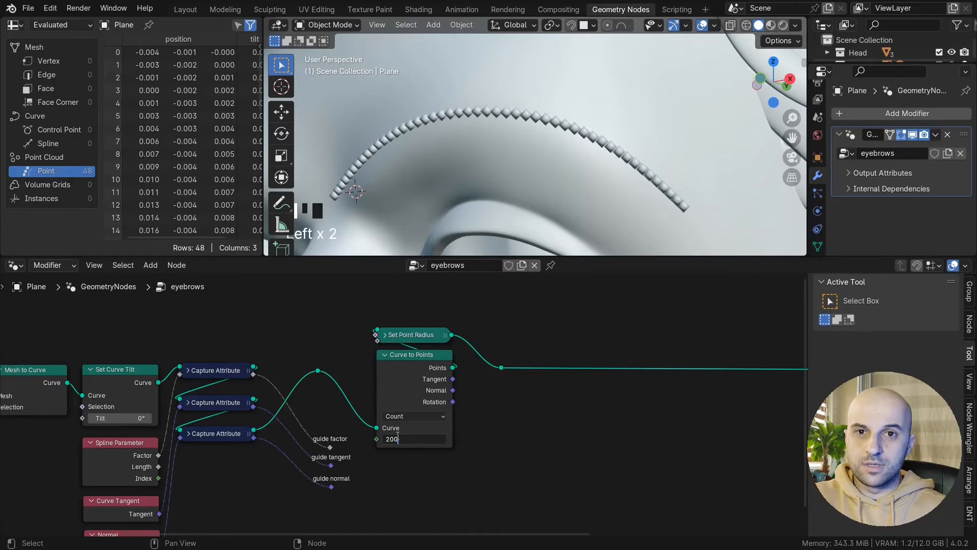
{"action": "key", "text": "Return"}
{"action": "left_click_drag", "start_coordinate": [377, 439], "coordinate": [426, 469]}
{"action": "type", "text": "in"}
{"action": "key", "text": "Return"}
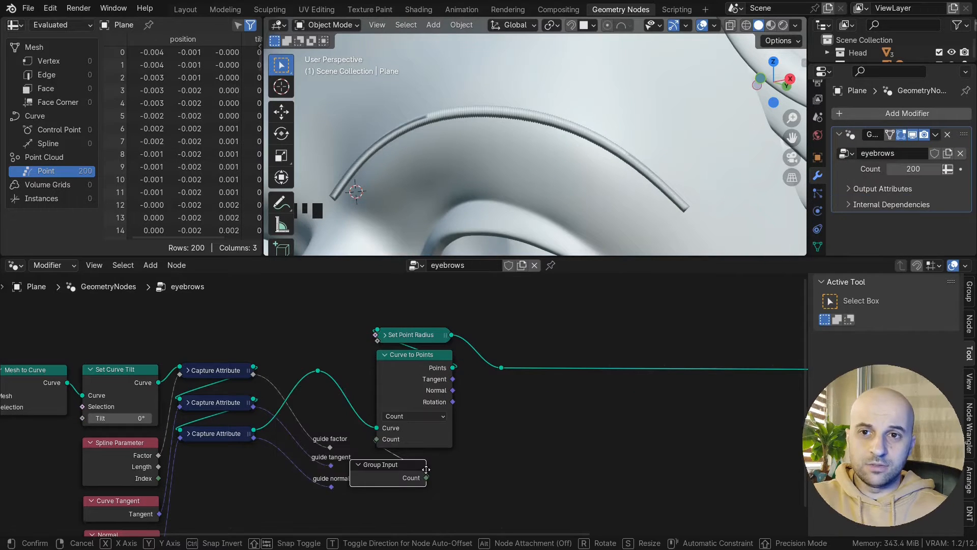
{"action": "left_click", "coordinate": [453, 462]}
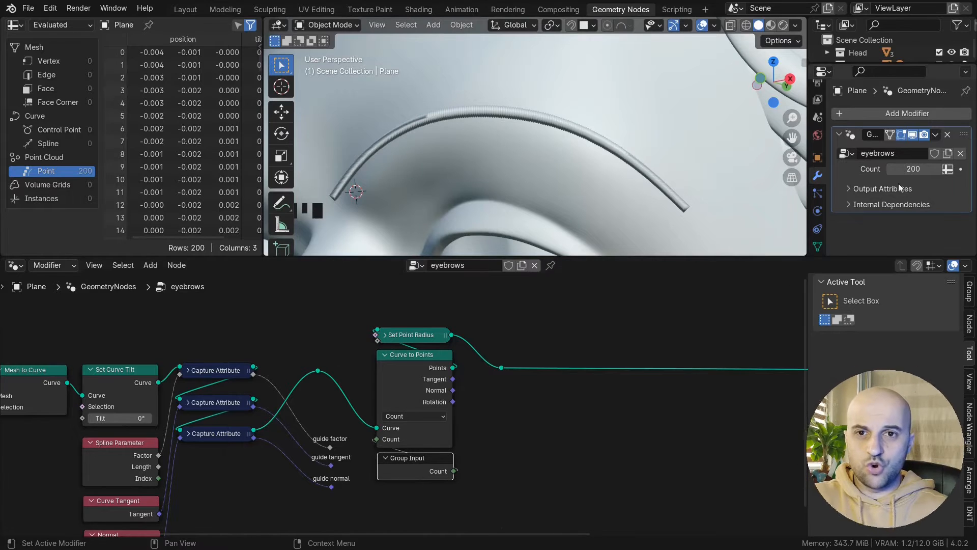
- Reduce the modifier's Count to 24
{"action": "left_click_drag", "start_coordinate": [914, 169], "coordinate": [814, 176]}
{"action": "middle_click_drag", "start_coordinate": [581, 190], "coordinate": [541, 93]}
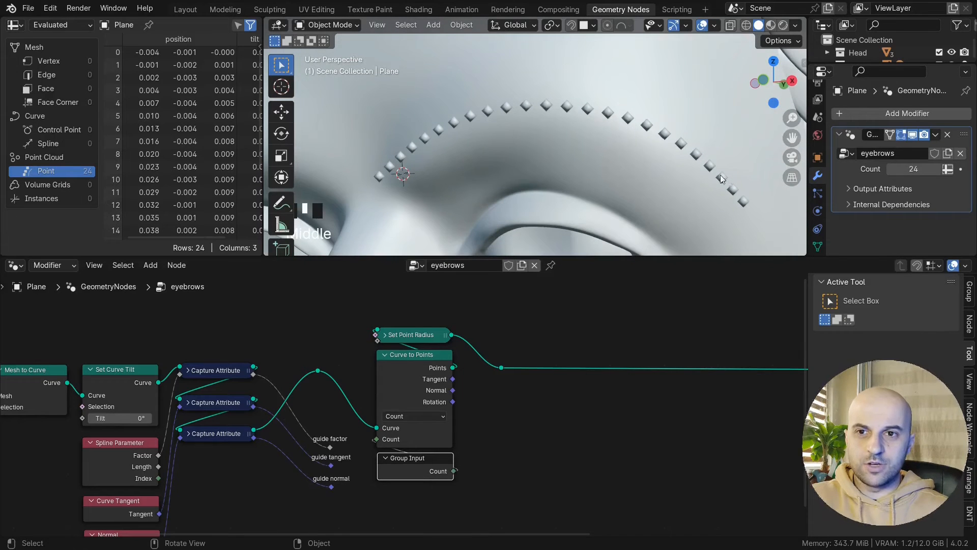
- Insert a Set Position node between Set Point Radius and the Group Output
{"action": "scroll", "coordinate": [552, 387], "scroll_direction": "down", "scroll_amount": 1}
{"action": "middle_click_drag", "start_coordinate": [552, 386], "coordinate": [478, 394]}
{"action": "scroll", "coordinate": [406, 403], "scroll_direction": "up", "scroll_amount": 4}
{"action": "key", "text": "shift+a"}
{"action": "left_click", "coordinate": [420, 349]}
{"action": "left_click_drag", "start_coordinate": [419, 349], "coordinate": [392, 324]}
{"action": "middle_click_drag", "start_coordinate": [533, 357], "coordinate": [638, 326]}
{"action": "left_click", "coordinate": [439, 342]}
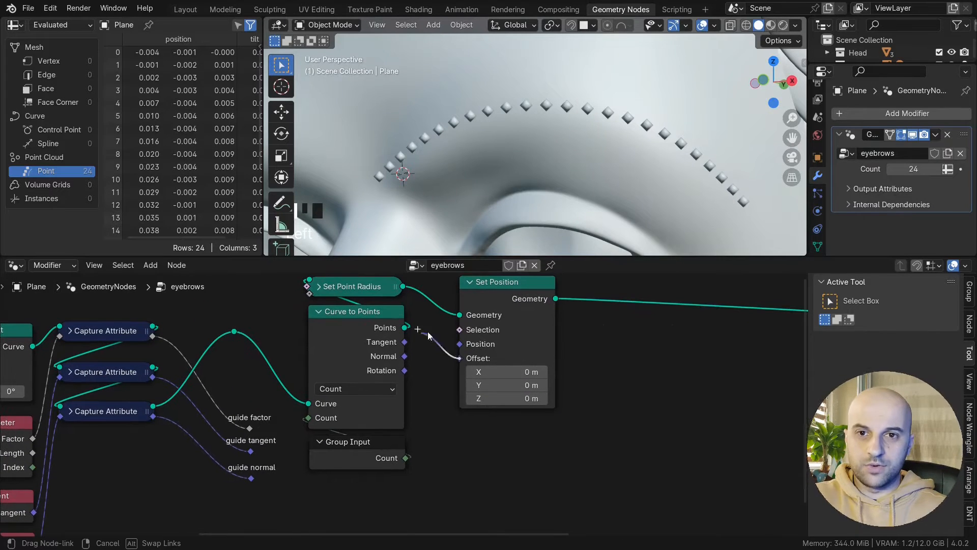
- Connect a Random Value node of type Vector to the Set Position node's Offset and place it below
{"action": "left_click_drag", "start_coordinate": [459, 358], "coordinate": [559, 439]}
{"action": "type", "text": "rand"}
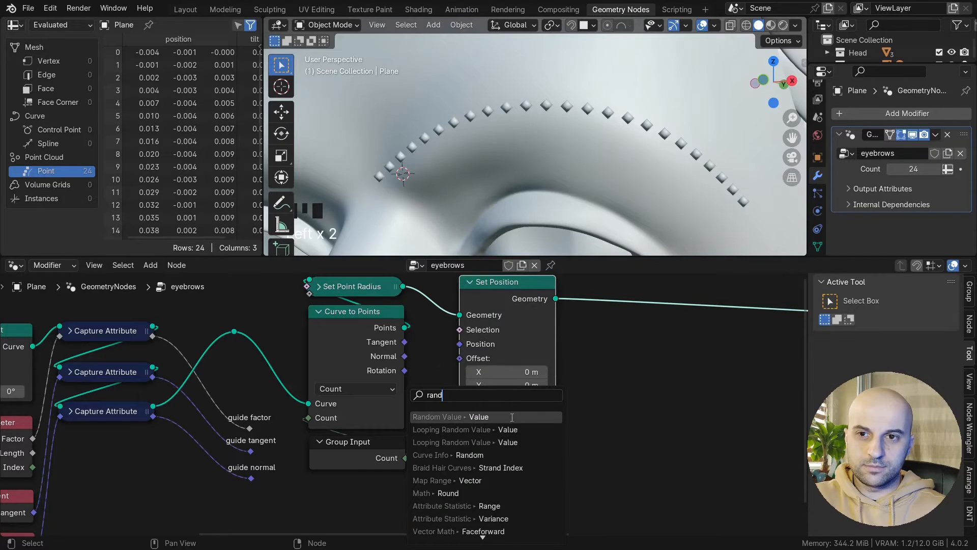
{"action": "key", "text": "Return"}
{"action": "left_click", "coordinate": [506, 369]}
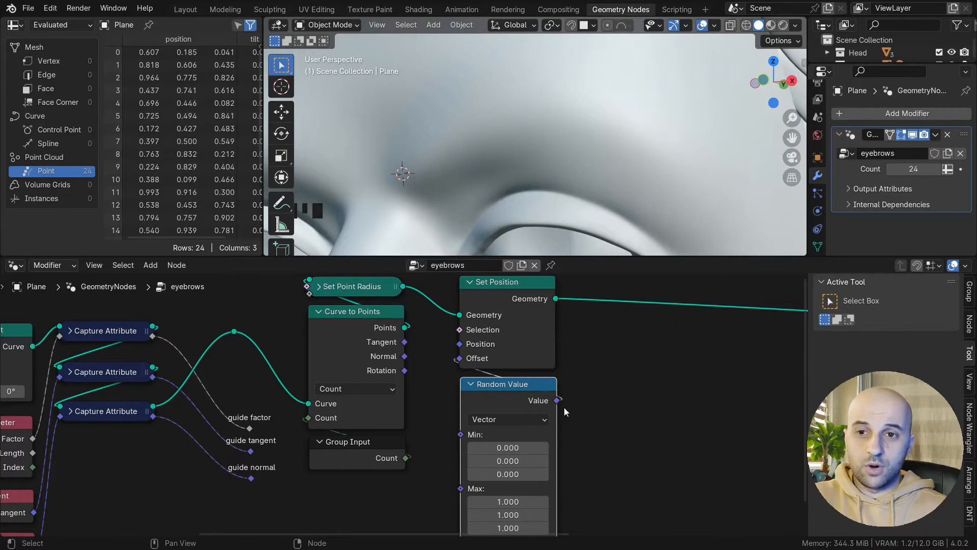
{"action": "middle_click_drag", "start_coordinate": [602, 414], "coordinate": [583, 362]}
{"action": "scroll", "coordinate": [581, 379], "scroll_direction": "up", "scroll_amount": 1}
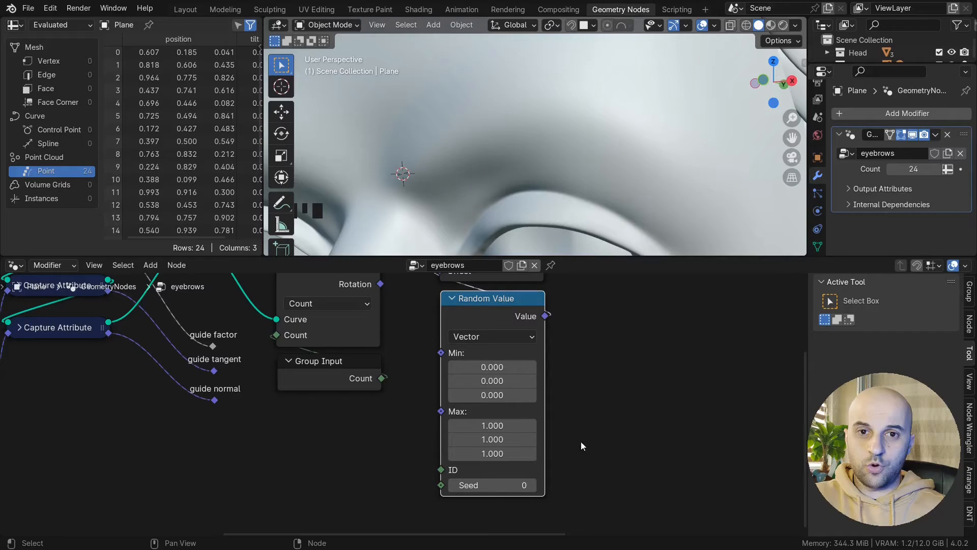
- Set the Random Value node's Min to -0.1 and its Max to 0.01 on all three axes
{"action": "left_click_drag", "start_coordinate": [476, 367], "coordinate": [476, 395]}
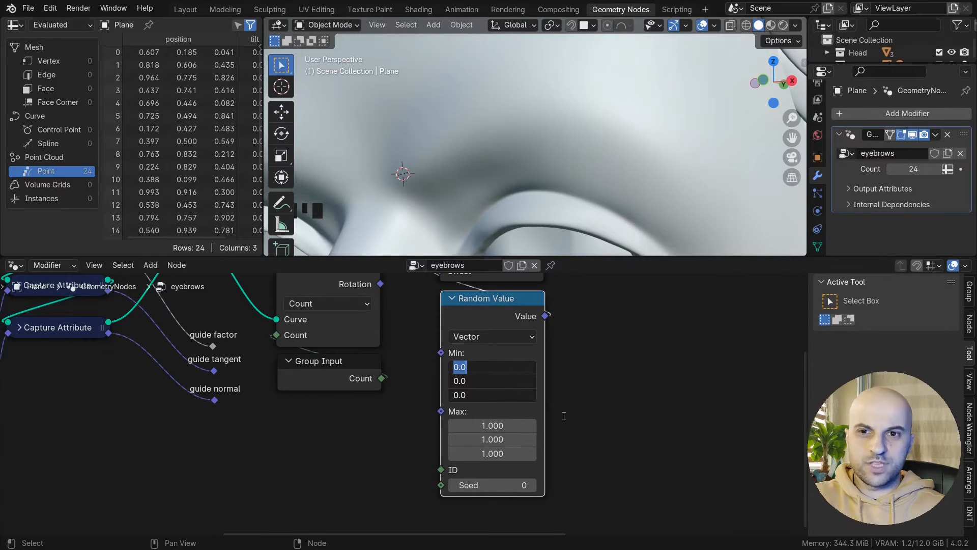
{"action": "type", "text": "-0.1"}
{"action": "key", "text": "Return"}
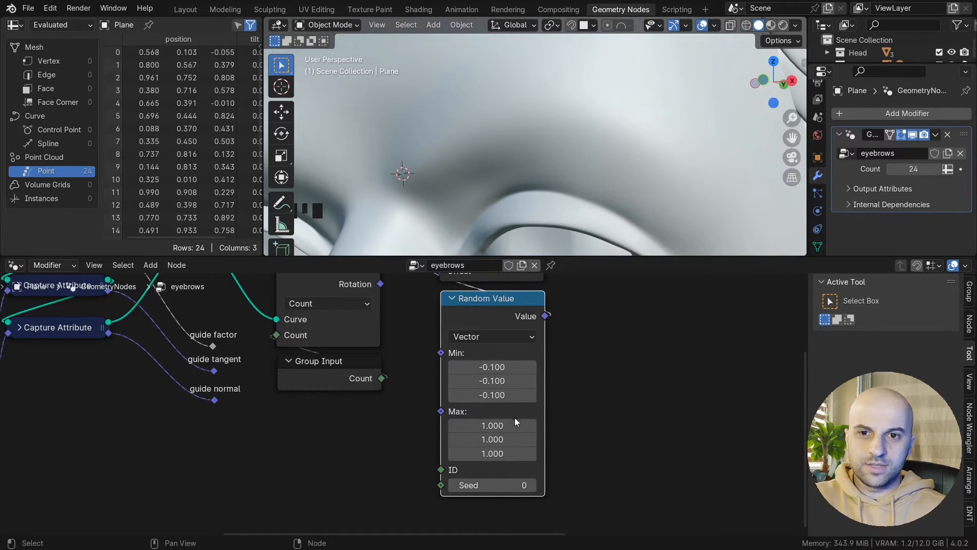
{"action": "left_click_drag", "start_coordinate": [514, 425], "coordinate": [513, 453]}
{"action": "type", "text": ".0"}
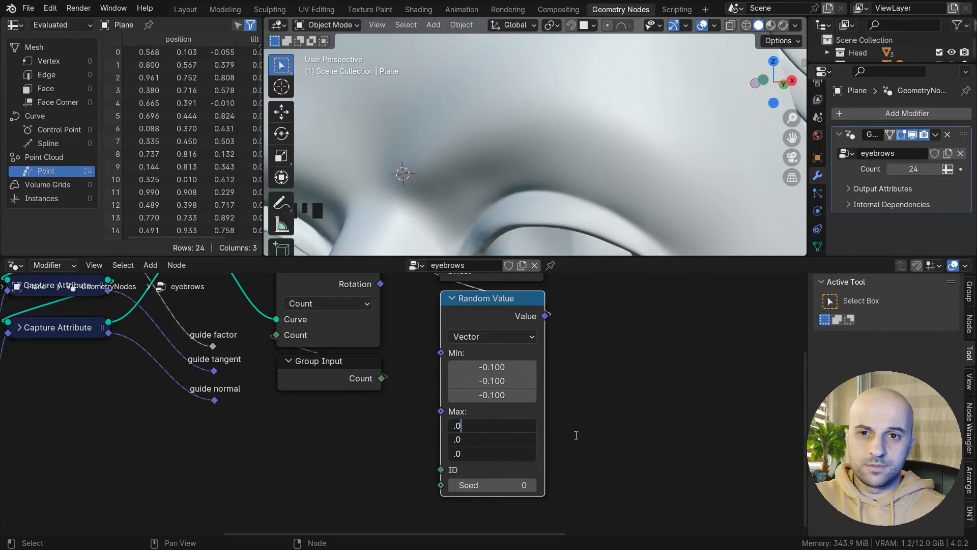
{"action": "type", "text": "1"}
{"action": "key", "text": "Return"}
{"action": "scroll", "coordinate": [585, 160], "scroll_direction": "down", "scroll_amount": 6}
{"action": "middle_click_drag", "start_coordinate": [567, 156], "coordinate": [576, 159]}
{"action": "left_click_drag", "start_coordinate": [497, 421], "coordinate": [498, 426]}
- Set the Random Value node's Min to -0.01 on all three axes and raise the modifier's Count to 224
{"action": "left_click_drag", "start_coordinate": [501, 367], "coordinate": [501, 395]}
{"action": "type", "text": "-"}
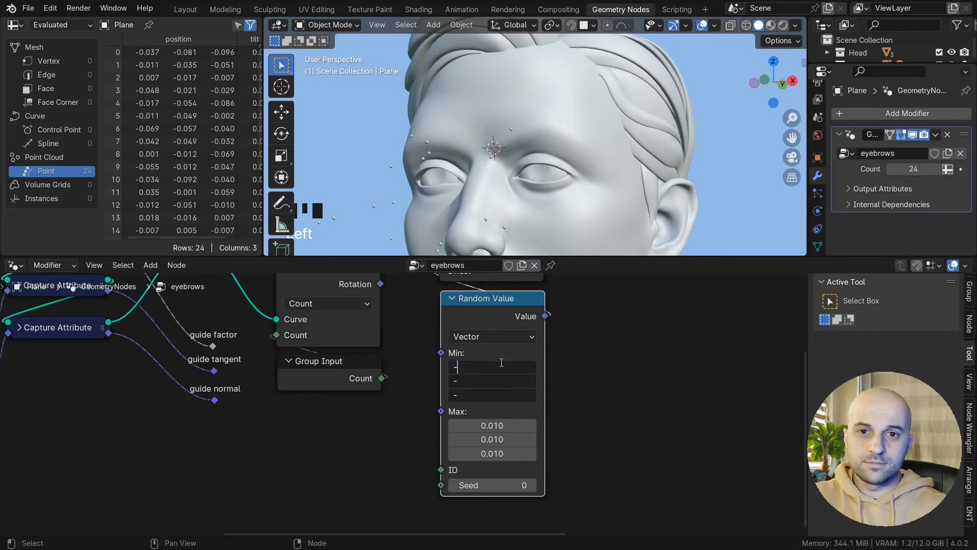
{"action": "type", "text": "0.01"}
{"action": "key", "text": "Return"}
{"action": "scroll", "coordinate": [586, 168], "scroll_direction": "up", "scroll_amount": 2}
{"action": "middle_click_drag", "start_coordinate": [586, 168], "coordinate": [589, 173]}
{"action": "left_click_drag", "start_coordinate": [913, 168], "coordinate": [962, 168]}
{"action": "middle_click_drag", "start_coordinate": [731, 164], "coordinate": [725, 171]}
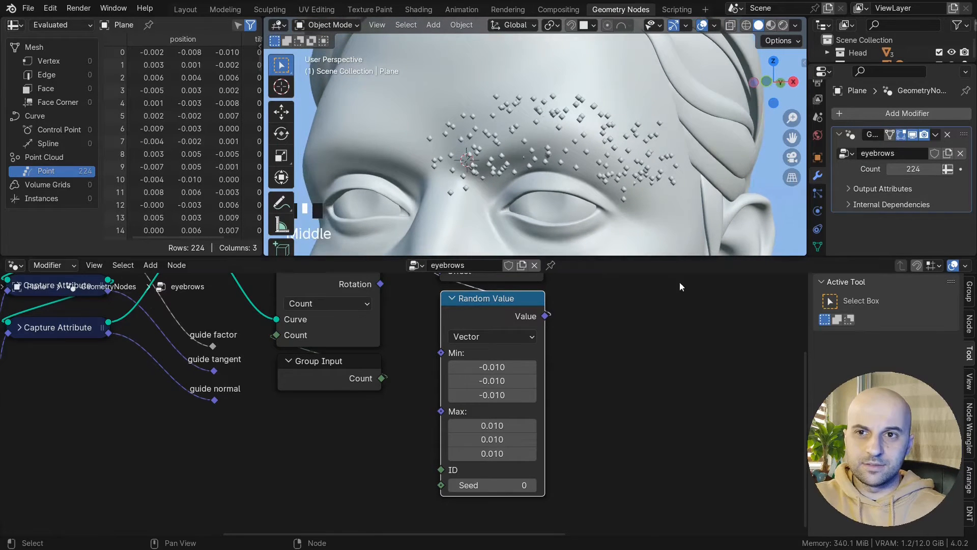
- Expose the Random Value node's Seed as a group input placed below the node
{"action": "middle_click_drag", "start_coordinate": [567, 372], "coordinate": [584, 306]}
{"action": "scroll", "coordinate": [534, 356], "scroll_direction": "up", "scroll_amount": 3}
{"action": "left_click_drag", "start_coordinate": [474, 424], "coordinate": [435, 447]}
{"action": "left_click", "coordinate": [438, 429]}
{"action": "left_click", "coordinate": [597, 460]}
{"action": "middle_click_drag", "start_coordinate": [603, 163], "coordinate": [585, 163]}
- Move the Set Position node horizontally away from the Random Value node to make room
{"action": "scroll", "coordinate": [637, 329], "scroll_direction": "down", "scroll_amount": 7}
{"action": "middle_click_drag", "start_coordinate": [636, 329], "coordinate": [566, 434]}
{"action": "left_click_drag", "start_coordinate": [413, 329], "coordinate": [604, 326]}
{"action": "key", "text": "x"}
{"action": "left_click", "coordinate": [604, 326]}
- Insert a vector Scale node between the Random Value and the Set Position Offset, and arrange the nodes around it
{"action": "left_click_drag", "start_coordinate": [444, 403], "coordinate": [471, 361]}
{"action": "type", "text": "scale"}
{"action": "key", "text": "Return"}
{"action": "scroll", "coordinate": [552, 446], "scroll_direction": "up", "scroll_amount": 3}
{"action": "left_click_drag", "start_coordinate": [470, 361], "coordinate": [459, 368]}
{"action": "left_click_drag", "start_coordinate": [472, 429], "coordinate": [440, 429]}
{"action": "middle_click_drag", "start_coordinate": [676, 384], "coordinate": [649, 427]}
{"action": "left_click_drag", "start_coordinate": [630, 348], "coordinate": [634, 326]}
- Set the Scale node's scale factor to 0.5
{"action": "middle_click_drag", "start_coordinate": [642, 434], "coordinate": [614, 386]}
{"action": "scroll", "coordinate": [433, 414], "scroll_direction": "up", "scroll_amount": 3}
{"action": "left_click", "coordinate": [484, 429]}
{"action": "type", "text": ".5"}
{"action": "key", "text": "Return"}
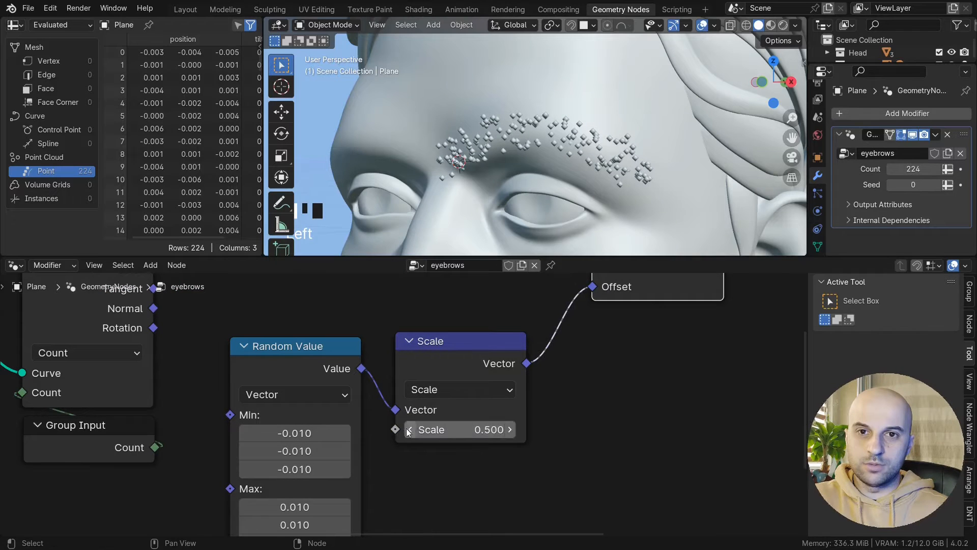
- Expose the Scale node's factor as a group input named Width and set it to 0.470 in the modifier
{"action": "left_click_drag", "start_coordinate": [395, 429], "coordinate": [431, 533]}
{"action": "type", "text": "in"}
{"action": "key", "text": "Return"}
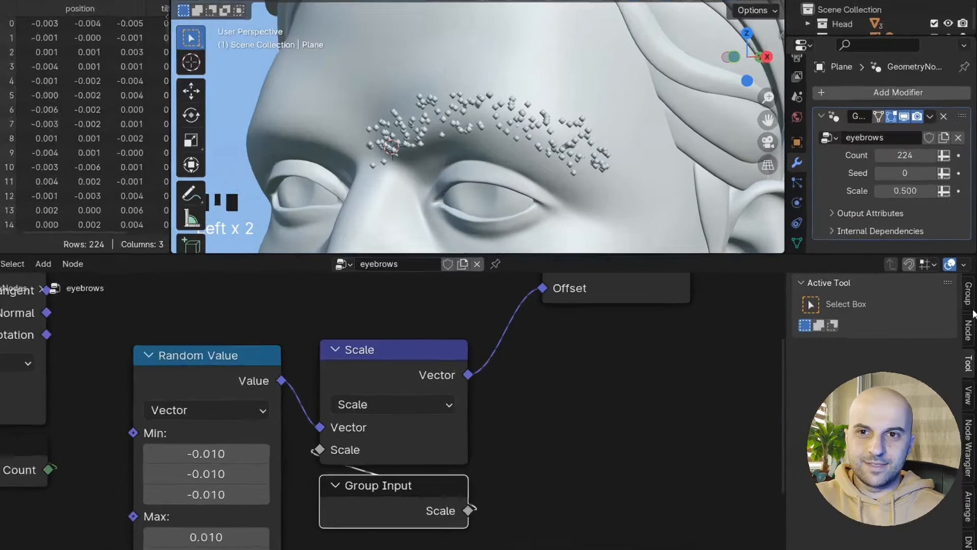
{"action": "left_click", "coordinate": [971, 297]}
{"action": "double_click", "coordinate": [848, 359]}
{"action": "type", "text": "Width"}
{"action": "key", "text": "Return"}
{"action": "mouse_move", "coordinate": [887, 163]}
{"action": "left_mouse_down"}
{"action": "mouse_move", "coordinate": [913, 164]}
{"action": "mouse_move", "coordinate": [884, 164]}
{"action": "left_mouse_up"}
- Space out the Set Position node and the Random Value and Scale nodes to make room between them
{"action": "scroll", "coordinate": [497, 467], "scroll_direction": "down", "scroll_amount": 6}
{"action": "left_click_drag", "start_coordinate": [600, 386], "coordinate": [532, 323]}
{"action": "key", "text": "g"}
{"action": "left_click", "coordinate": [625, 332]}
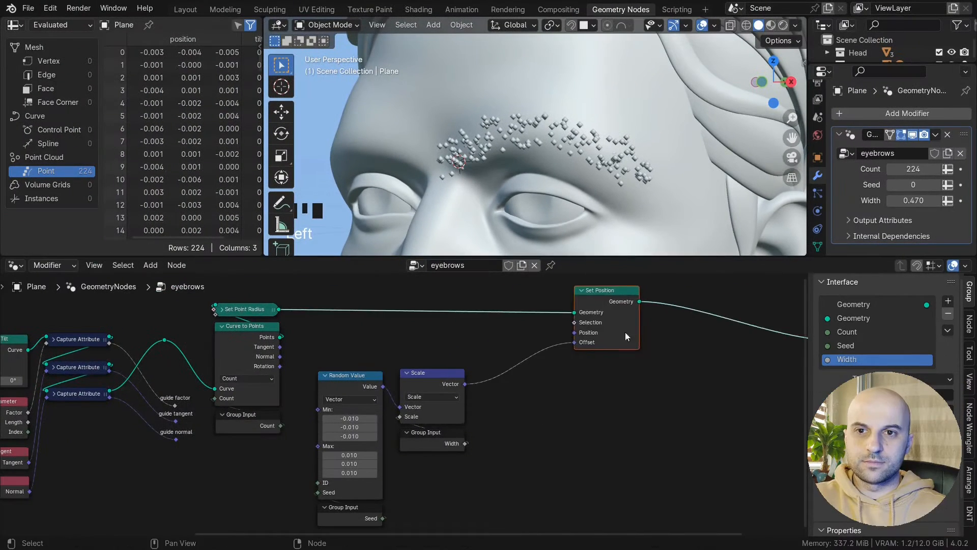
{"action": "middle_click_drag", "start_coordinate": [585, 374], "coordinate": [623, 336]}
{"action": "left_click_drag", "start_coordinate": [504, 489], "coordinate": [410, 374]}
{"action": "key", "text": "g"}
{"action": "left_click", "coordinate": [520, 344]}
{"action": "middle_click_drag", "start_coordinate": [661, 383], "coordinate": [616, 396]}
{"action": "key", "text": "g"}
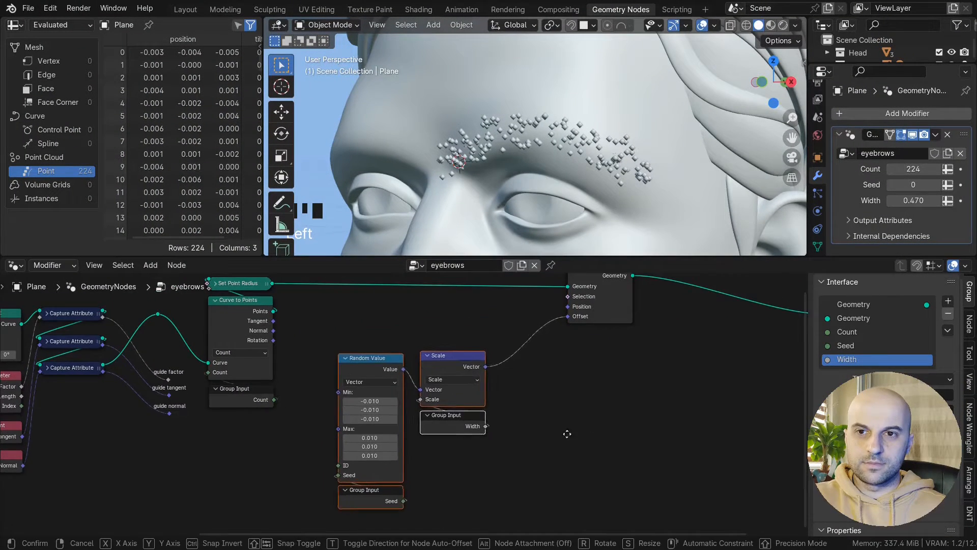
{"action": "left_click", "coordinate": [556, 436]}
- Insert a vector Multiply node between the Scale node and the Set Position Offset
{"action": "scroll", "coordinate": [545, 418], "scroll_direction": "up", "scroll_amount": 6}
{"action": "middle_click_drag", "start_coordinate": [541, 387], "coordinate": [441, 421]}
{"action": "left_click", "coordinate": [442, 423]}
{"action": "left_click_drag", "start_coordinate": [418, 381], "coordinate": [481, 409]}
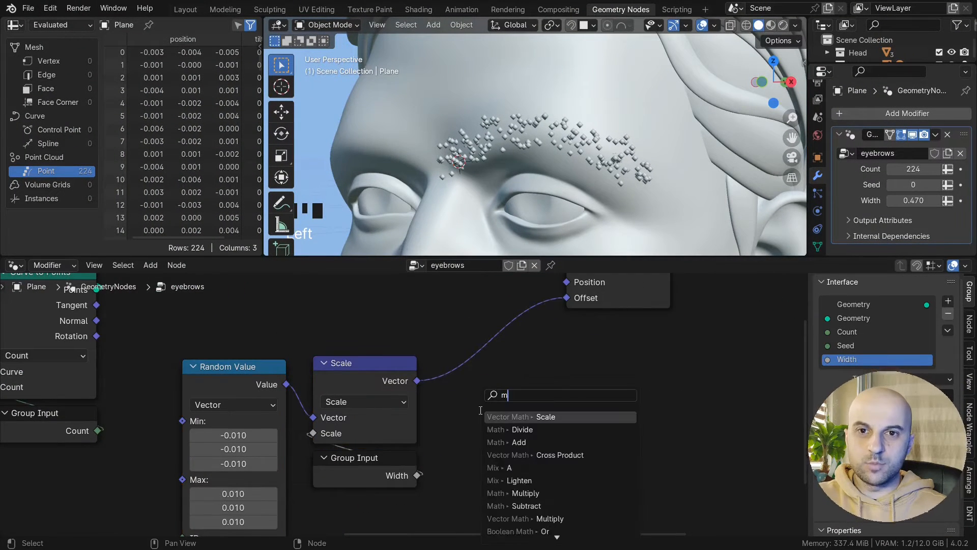
{"action": "type", "text": "mul"}
{"action": "key", "text": "Return"}
{"action": "left_click", "coordinate": [480, 411]}
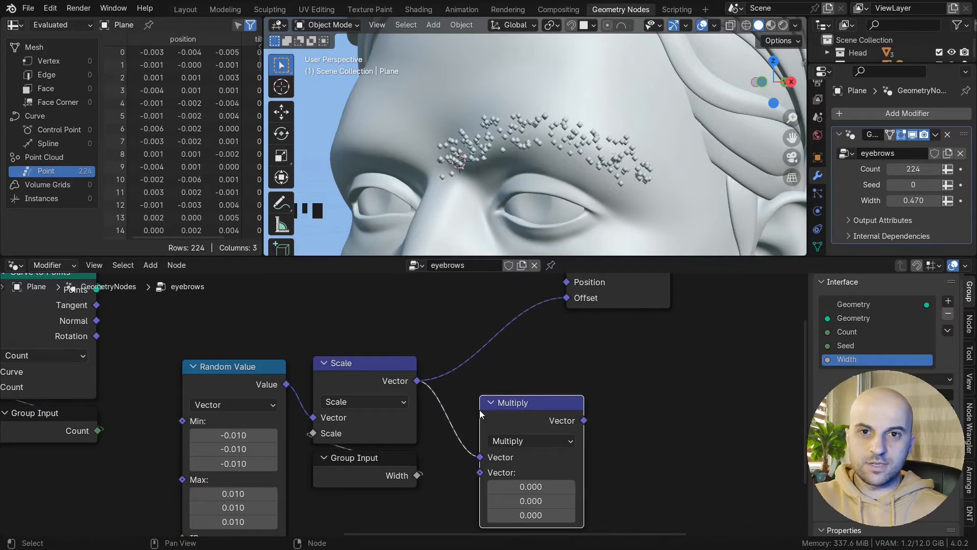
{"action": "left_click_drag", "start_coordinate": [524, 413], "coordinate": [499, 368]}
- Connect the guide factor to the Multiply node's second vector input
{"action": "scroll", "coordinate": [499, 367], "scroll_direction": "down", "scroll_amount": 2}
{"action": "middle_click_drag", "start_coordinate": [277, 407], "coordinate": [454, 401]}
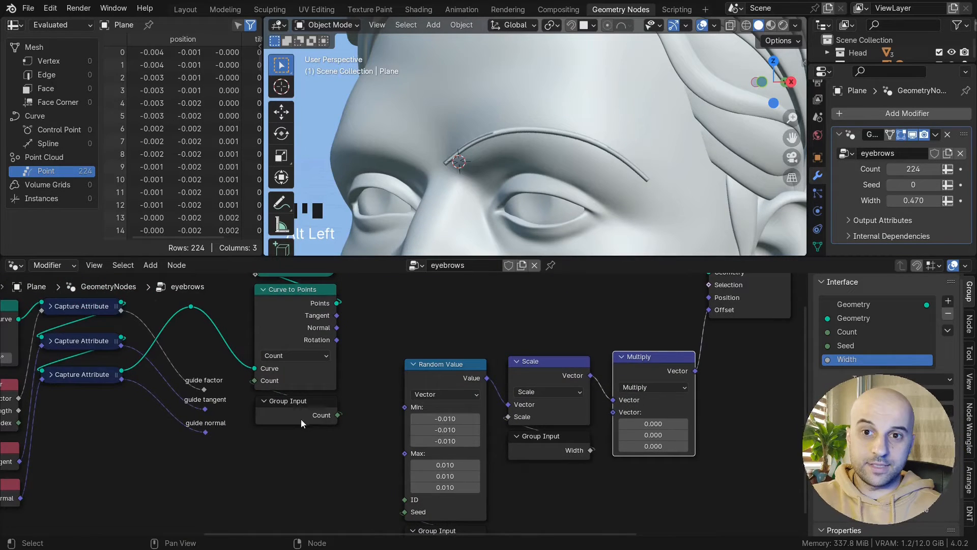
{"action": "middle_click_drag", "start_coordinate": [312, 420], "coordinate": [380, 447]}
{"action": "left_click_drag", "start_coordinate": [271, 419], "coordinate": [680, 440]}
{"action": "left_click_drag", "start_coordinate": [712, 395], "coordinate": [711, 390]}
{"action": "middle_click_drag", "start_coordinate": [536, 178], "coordinate": [497, 128]}
{"action": "scroll", "coordinate": [563, 152], "scroll_direction": "up", "scroll_amount": 2}
- Move the Random Value, Scale and Multiply nodes with their group inputs lower to free space above them
{"action": "middle_click_drag", "start_coordinate": [591, 430], "coordinate": [478, 350]}
{"action": "scroll", "coordinate": [479, 349], "scroll_direction": "down", "scroll_amount": 7}
{"action": "left_click_drag", "start_coordinate": [545, 475], "coordinate": [410, 352]}
{"action": "left_click_drag", "start_coordinate": [408, 352], "coordinate": [406, 405]}
- Insert a Float Curve node on the link between the guide factor and the Multiply node
{"action": "scroll", "coordinate": [438, 356], "scroll_direction": "up", "scroll_amount": 5}
{"action": "key", "text": "shift+a"}
{"action": "type", "text": "float cu"}
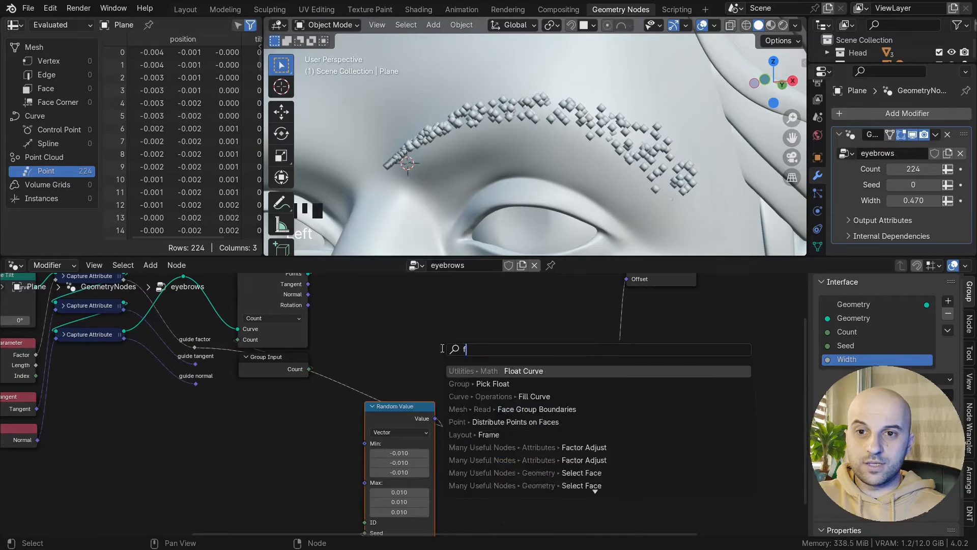
{"action": "key", "text": "Return"}
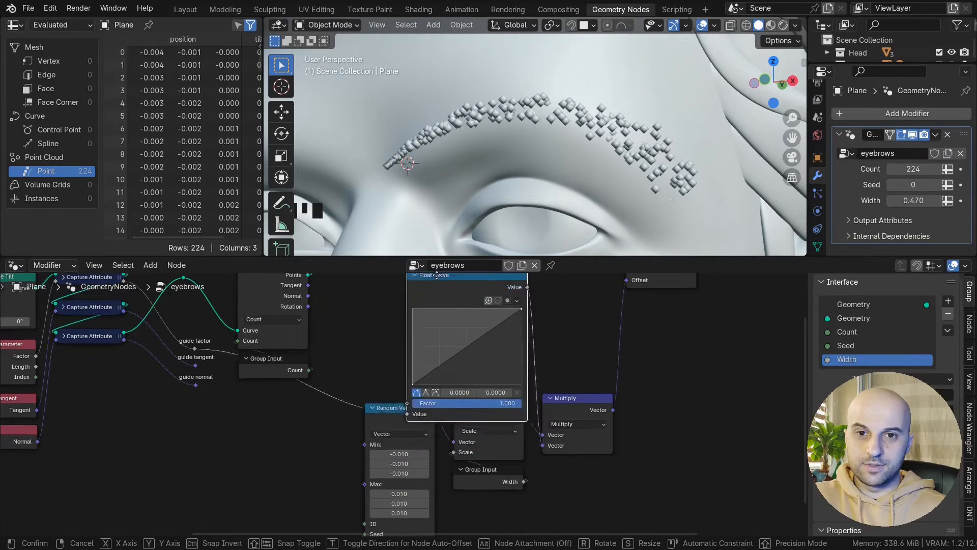
{"action": "left_click", "coordinate": [408, 322]}
- Place the Float Curve node below the Scale node and shift the Multiply node aside
{"action": "middle_click_drag", "start_coordinate": [487, 372], "coordinate": [422, 331]}
{"action": "scroll", "coordinate": [422, 330], "scroll_direction": "down", "scroll_amount": 4}
{"action": "left_click_drag", "start_coordinate": [502, 518], "coordinate": [403, 416], "text": "shift"}
{"action": "left_click", "coordinate": [397, 282]}
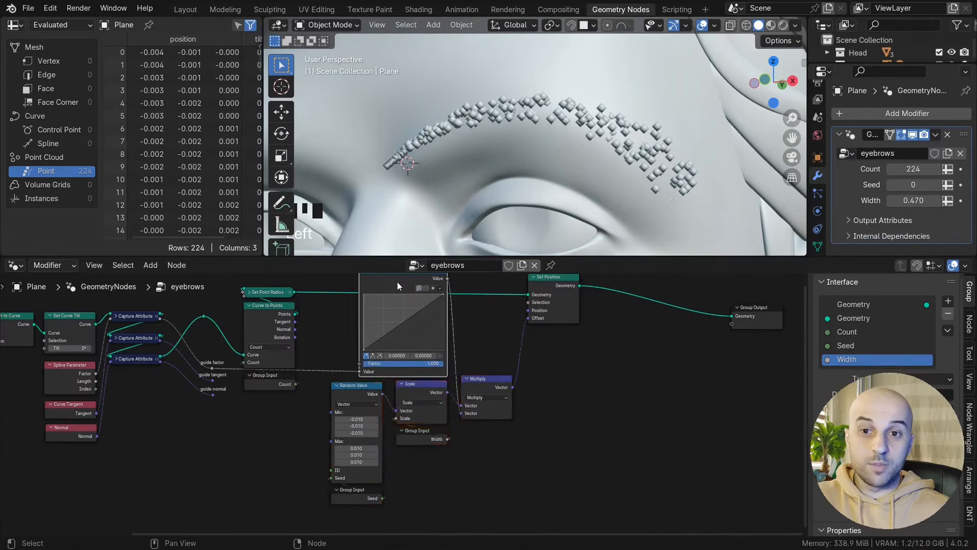
{"action": "left_click_drag", "start_coordinate": [397, 282], "coordinate": [430, 467]}
{"action": "left_click_drag", "start_coordinate": [478, 382], "coordinate": [520, 402]}
- Move the Set Position node farther out and bring the Random Value, Scale, Float Curve and Multiply nodes closer to the main link
{"action": "scroll", "coordinate": [698, 395], "scroll_direction": "down", "scroll_amount": 3}
{"action": "left_click_drag", "start_coordinate": [699, 396], "coordinate": [521, 313]}
{"action": "left_click_drag", "start_coordinate": [523, 304], "coordinate": [594, 314]}
{"action": "left_click_drag", "start_coordinate": [522, 498], "coordinate": [367, 386]}
{"action": "left_click_drag", "start_coordinate": [366, 388], "coordinate": [355, 334]}
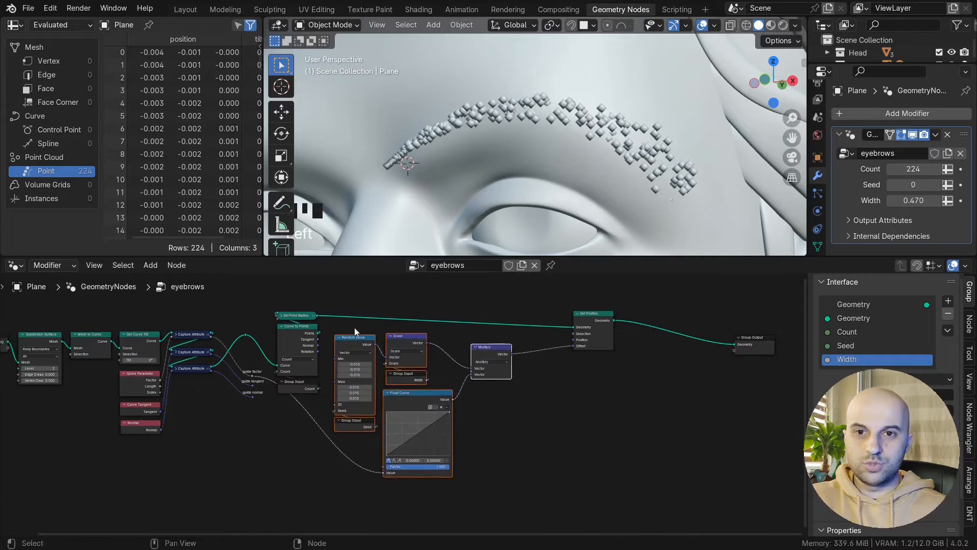
- Move the Set Position node closer and shape the Float Curve into an arch with a lowered start and its end point at 0.13
{"action": "left_click_drag", "start_coordinate": [591, 314], "coordinate": [552, 305]}
{"action": "scroll", "coordinate": [420, 425], "scroll_direction": "up", "scroll_amount": 9}
{"action": "middle_click_drag", "start_coordinate": [378, 495], "coordinate": [393, 459]}
{"action": "left_click_drag", "start_coordinate": [376, 471], "coordinate": [376, 438]}
{"action": "left_click_drag", "start_coordinate": [538, 359], "coordinate": [538, 452]}
{"action": "left_click_drag", "start_coordinate": [457, 445], "coordinate": [456, 413]}
{"action": "left_click_drag", "start_coordinate": [376, 438], "coordinate": [376, 405]}
{"action": "left_click_drag", "start_coordinate": [456, 413], "coordinate": [456, 400]}
{"action": "left_click_drag", "start_coordinate": [538, 452], "coordinate": [538, 457]}
{"action": "scroll", "coordinate": [582, 209], "scroll_direction": "down", "scroll_amount": 1}
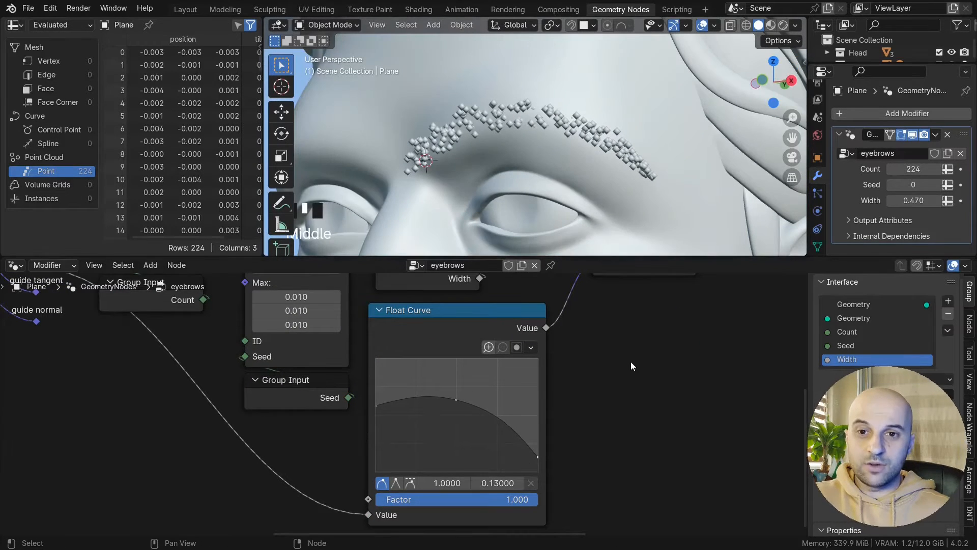
- Group the Random Value, Scale, Float Curve and Multiply nodes in a frame labelled "Shape"
{"action": "scroll", "coordinate": [630, 361], "scroll_direction": "down", "scroll_amount": 4}
{"action": "key", "text": "ctrl+j"}
{"action": "key", "text": "F2"}
{"action": "type", "text": "Shape"}
{"action": "key", "text": "Return"}
- Add a reroute on the guide factor link feeding the Float Curve and save the file
{"action": "middle_click_drag", "start_coordinate": [386, 478], "coordinate": [458, 402]}
{"action": "right_click_drag", "start_coordinate": [394, 439], "coordinate": [370, 479], "text": "shift"}
{"action": "key", "text": "ctrl+s"}
{"action": "key", "text": "Home"}
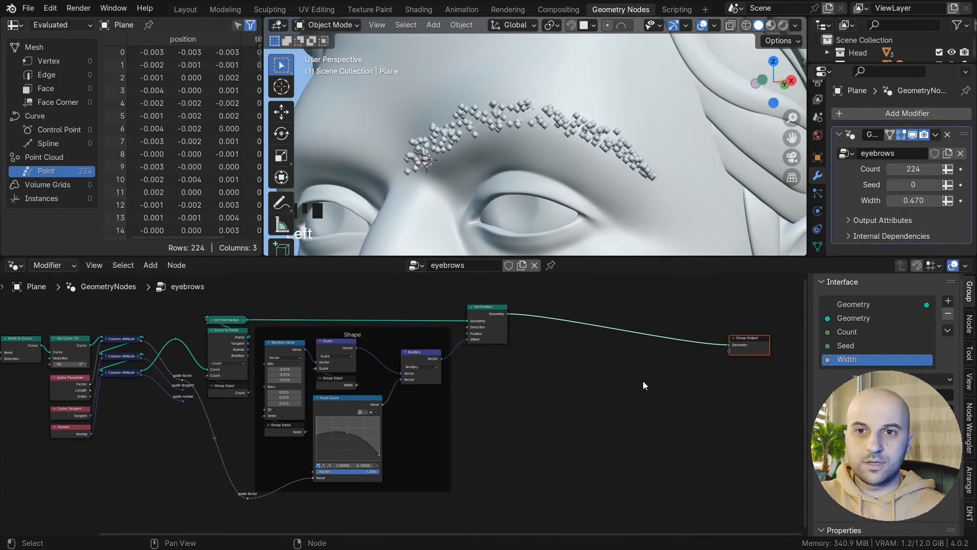
- Inspect how the scattered eyebrow points sit against the face from different angles
{"action": "scroll", "coordinate": [545, 170], "scroll_direction": "up", "scroll_amount": 3}
{"action": "middle_click_drag", "start_coordinate": [485, 194], "coordinate": [628, 51]}
{"action": "scroll", "coordinate": [567, 105], "scroll_direction": "up", "scroll_amount": 2}
{"action": "scroll", "coordinate": [567, 106], "scroll_direction": "down", "scroll_amount": 4}
{"action": "middle_click_drag", "start_coordinate": [567, 106], "coordinate": [534, 130]}
{"action": "middle_click_drag", "start_coordinate": [545, 127], "coordinate": [580, 106], "text": "shift"}
{"action": "scroll", "coordinate": [566, 187], "scroll_direction": "down", "scroll_amount": 1}
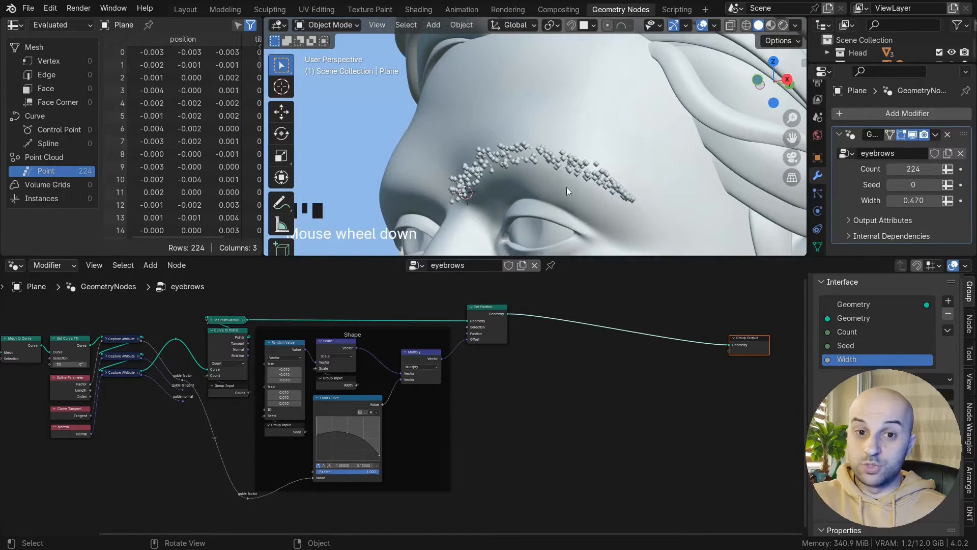
- Move the Group Output node farther away to make room after the Set Position node
{"action": "middle_click_drag", "start_coordinate": [657, 363], "coordinate": [554, 378]}
{"action": "scroll", "coordinate": [554, 378], "scroll_direction": "up", "scroll_amount": 3}
{"action": "left_click_drag", "start_coordinate": [670, 353], "coordinate": [744, 353]}
{"action": "scroll", "coordinate": [515, 408], "scroll_direction": "up", "scroll_amount": 3}
{"action": "middle_click_drag", "start_coordinate": [479, 370], "coordinate": [444, 406]}
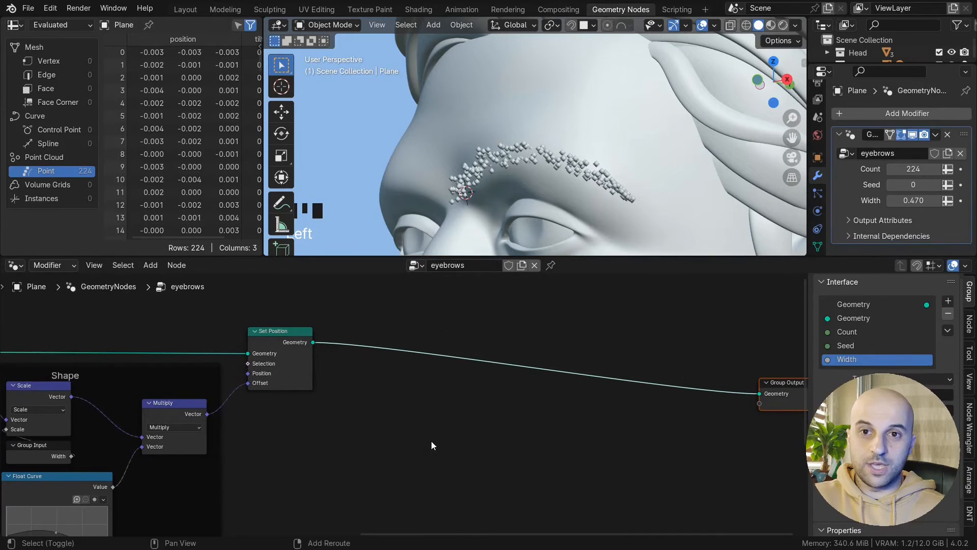
- Add an Object Info node below the main geometry link beside Set Position and save the file
{"action": "key", "text": "shift+a"}
{"action": "type", "text": "ob"}
{"action": "key", "text": "Return"}
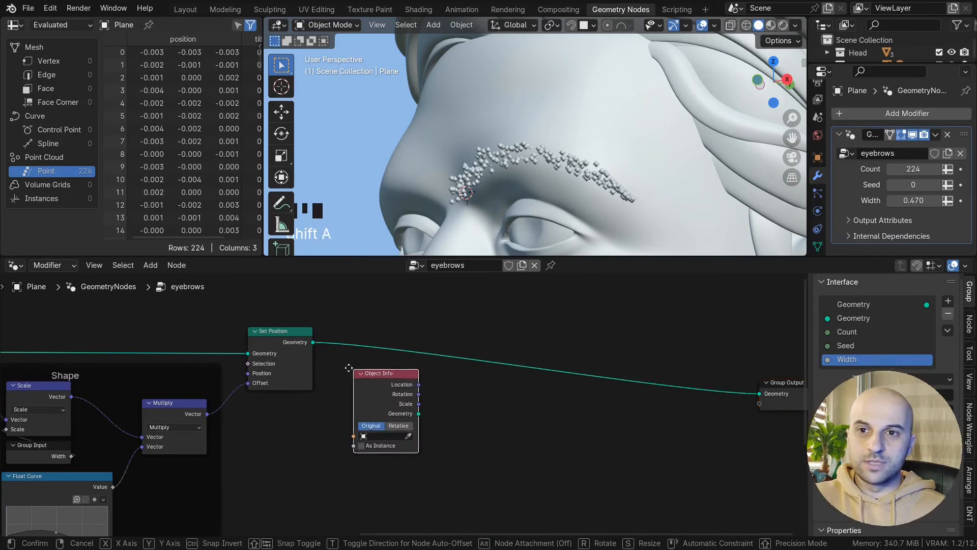
{"action": "left_click", "coordinate": [327, 359]}
{"action": "scroll", "coordinate": [395, 407], "scroll_direction": "up", "scroll_amount": 5}
{"action": "key", "text": "ctrl+s"}
{"action": "middle_click_drag", "start_coordinate": [451, 407], "coordinate": [517, 419]}
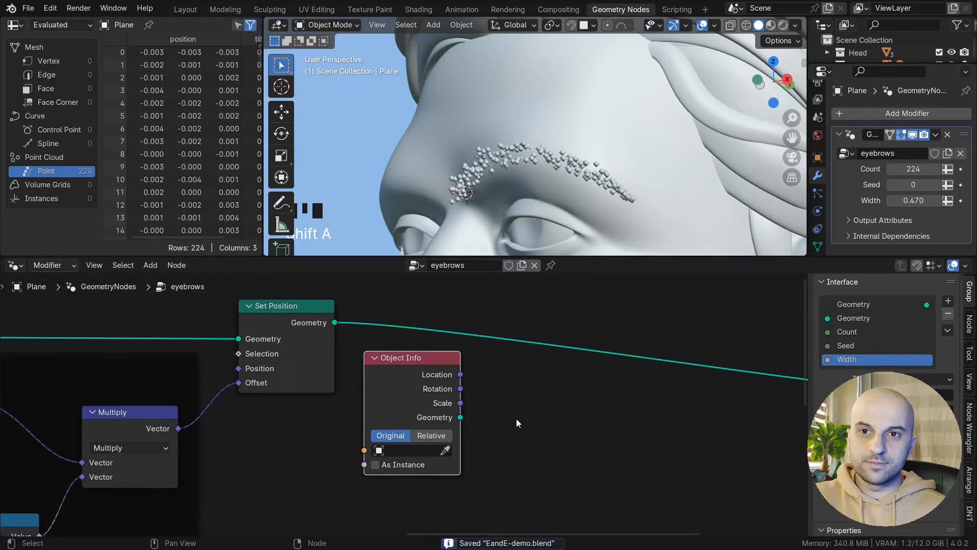
- Pick the head mesh as the Object Info node's object and clear it again
{"action": "left_click", "coordinate": [446, 450]}
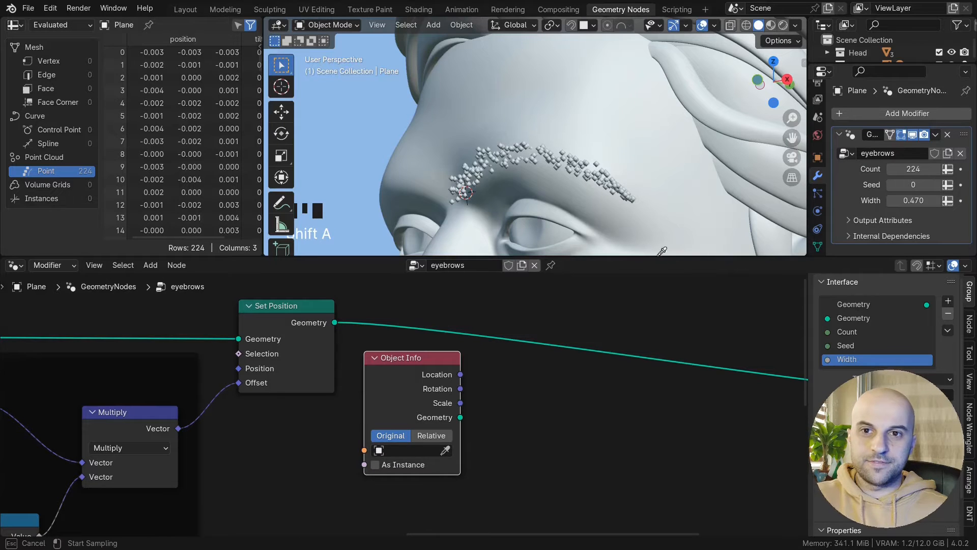
{"action": "left_click", "coordinate": [667, 196]}
{"action": "scroll", "coordinate": [524, 448], "scroll_direction": "up", "scroll_amount": 3}
{"action": "middle_click_drag", "start_coordinate": [448, 462], "coordinate": [518, 414]}
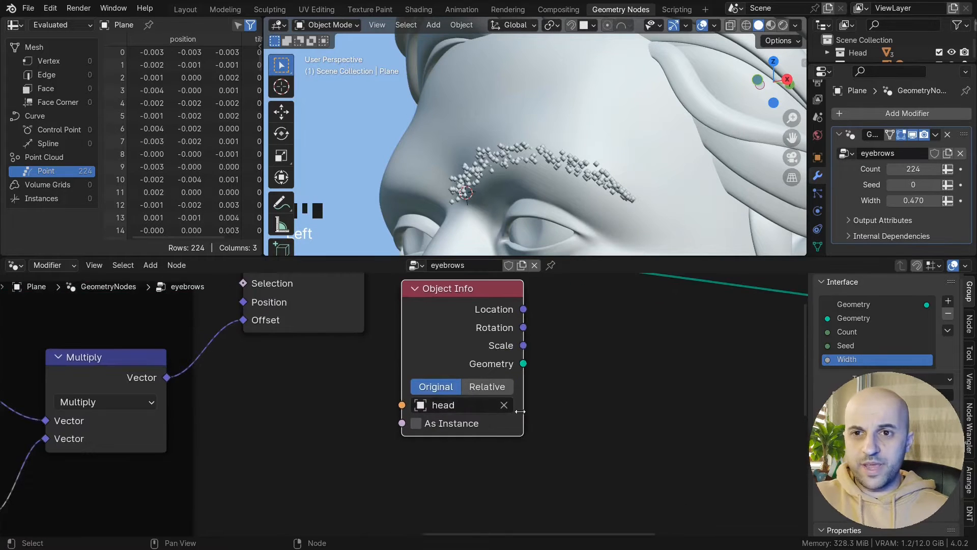
{"action": "left_click", "coordinate": [504, 403]}
- Feed the Object Info node's object from a new group input named "Face Mesh"
{"action": "middle_click_drag", "start_coordinate": [589, 428], "coordinate": [552, 399]}
{"action": "left_click_drag", "start_coordinate": [366, 374], "coordinate": [495, 442]}
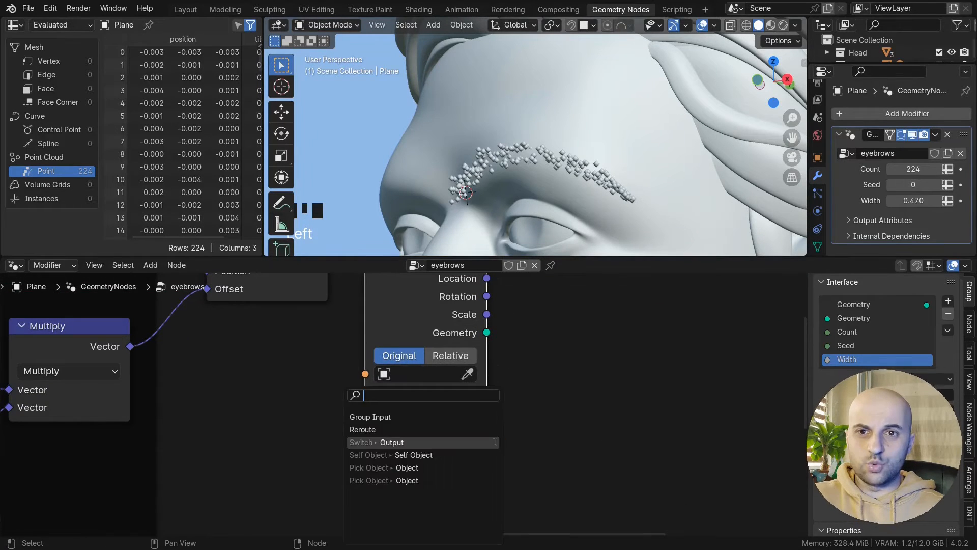
{"action": "left_click", "coordinate": [371, 417]}
{"action": "left_click", "coordinate": [489, 436]}
{"action": "left_click", "coordinate": [857, 373]}
{"action": "type", "text": "Face Mesh"}
{"action": "key", "text": "Return"}
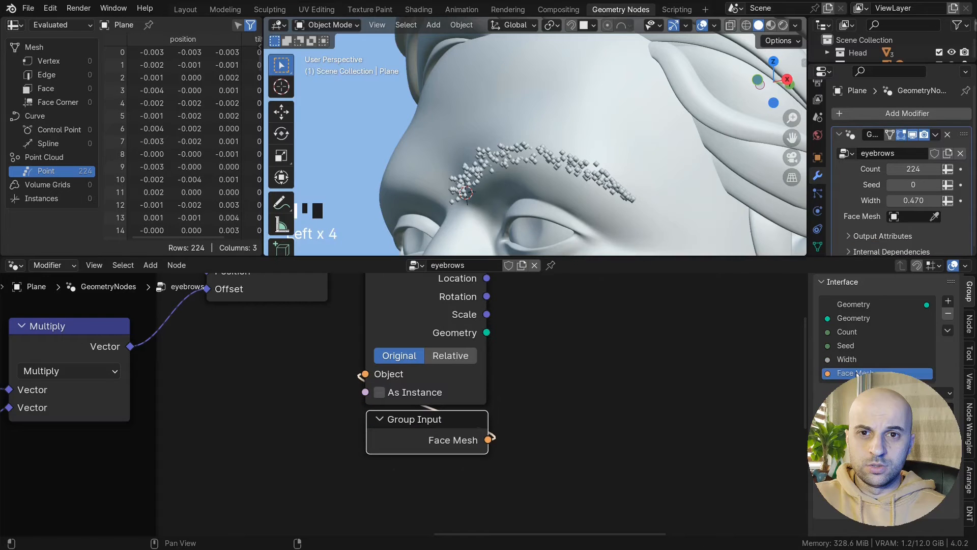
- Place the Face Mesh input above Count in the group interface and assign the head object to it in the modifier
{"action": "left_click_drag", "start_coordinate": [858, 373], "coordinate": [857, 326]}
{"action": "left_click", "coordinate": [931, 172]}
{"action": "left_click", "coordinate": [655, 131]}
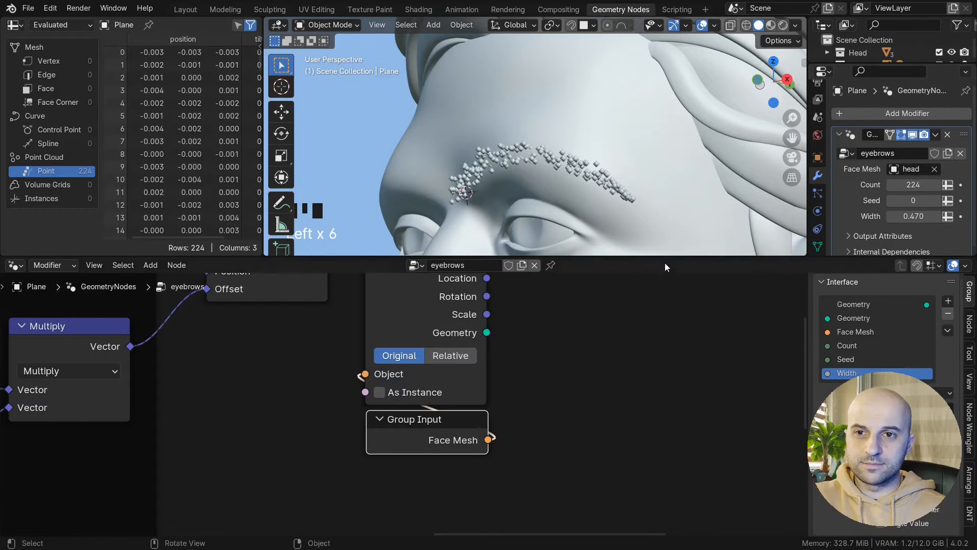
- Switch the Object Info node's transform space to Relative
{"action": "scroll", "coordinate": [526, 388], "scroll_direction": "down", "scroll_amount": 5}
{"action": "scroll", "coordinate": [531, 410], "scroll_direction": "up", "scroll_amount": 3}
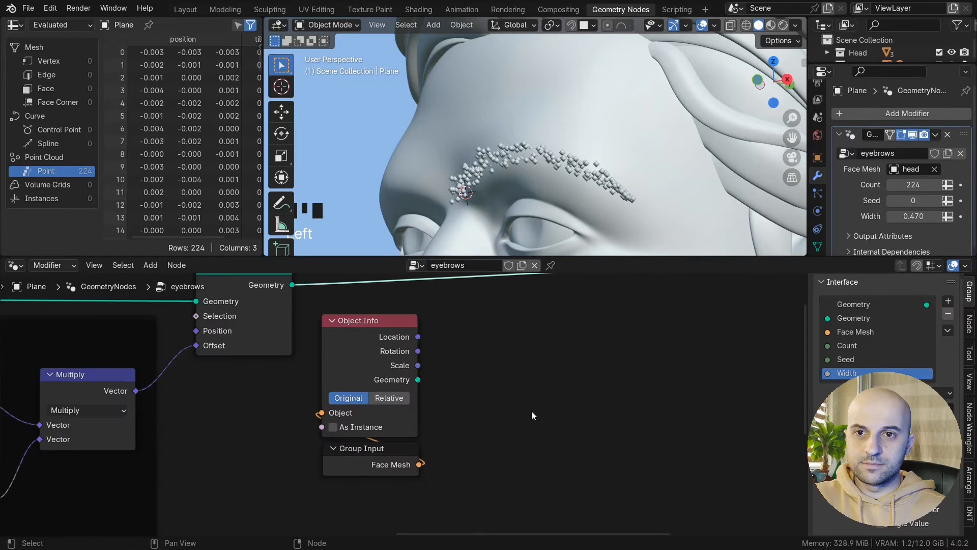
{"action": "scroll", "coordinate": [404, 407], "scroll_direction": "up", "scroll_amount": 1}
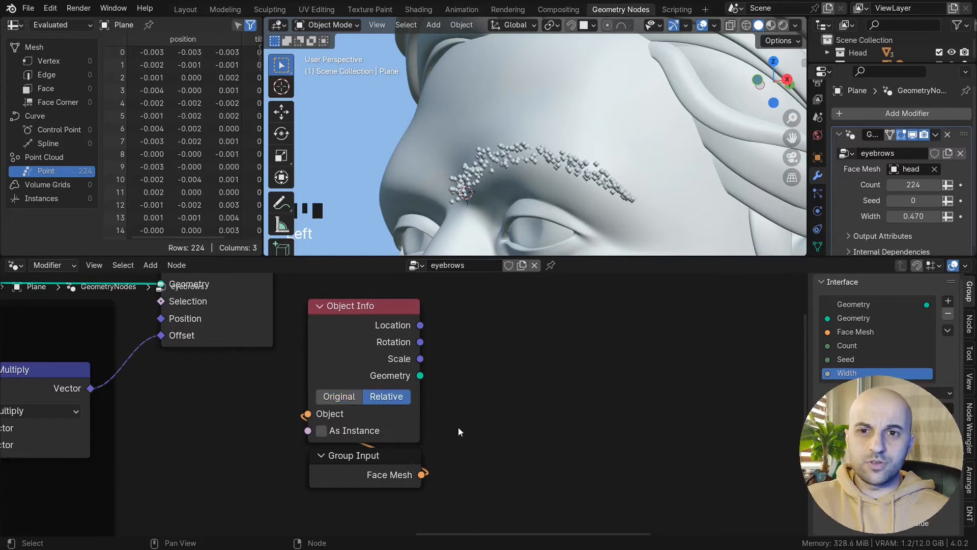
- Move the head mesh away from the hair as a test and undo the move
{"action": "scroll", "coordinate": [558, 207], "scroll_direction": "down", "scroll_amount": 9}
{"action": "left_click", "coordinate": [565, 185]}
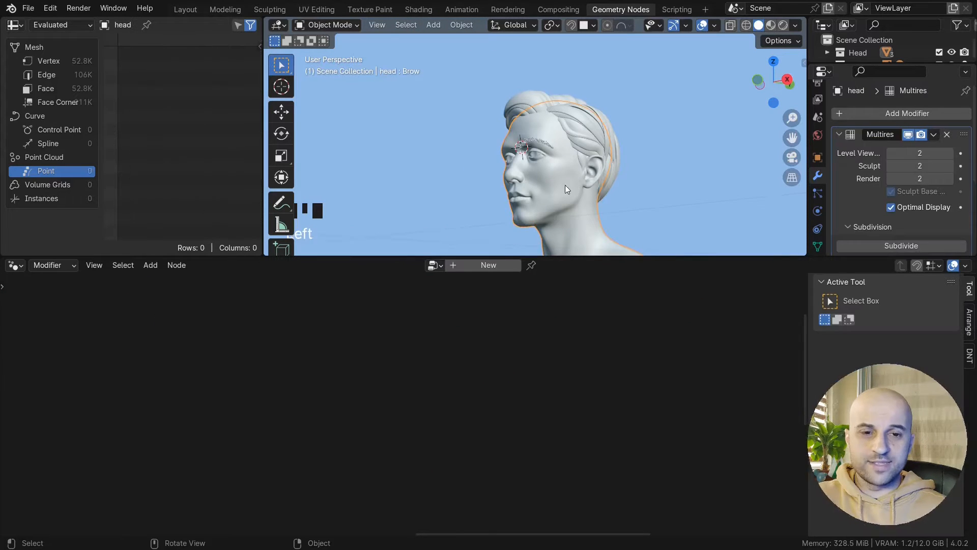
{"action": "scroll", "coordinate": [629, 183], "scroll_direction": "down", "scroll_amount": 5}
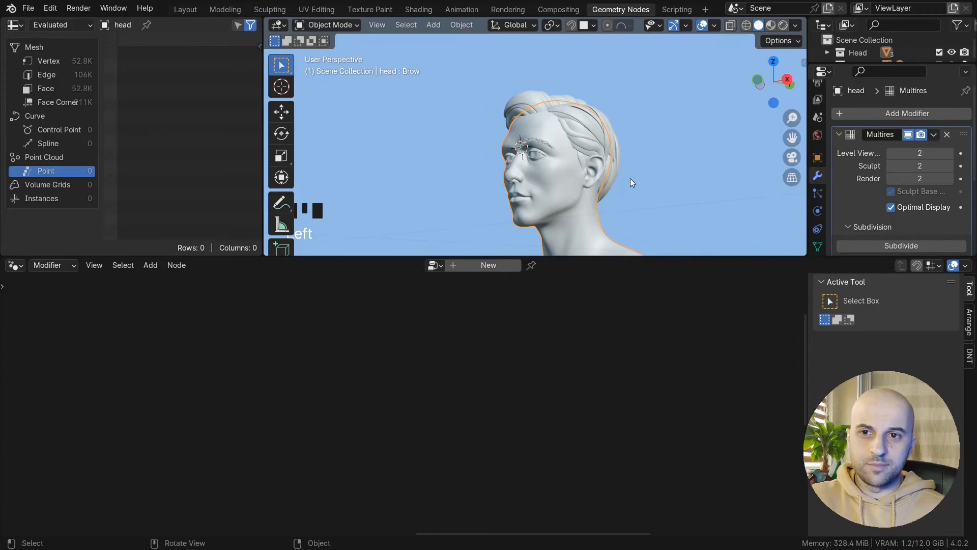
{"action": "key", "text": "g"}
{"action": "left_click", "coordinate": [543, 162]}
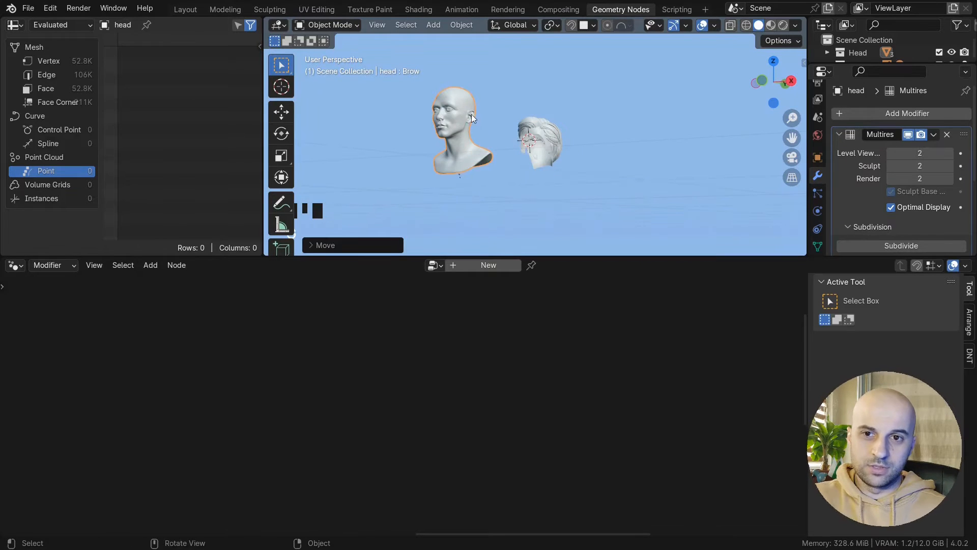
{"action": "middle_click_drag", "start_coordinate": [462, 125], "coordinate": [496, 159]}
{"action": "key", "text": "ctrl+z"}
{"action": "scroll", "coordinate": [568, 175], "scroll_direction": "up", "scroll_amount": 5}
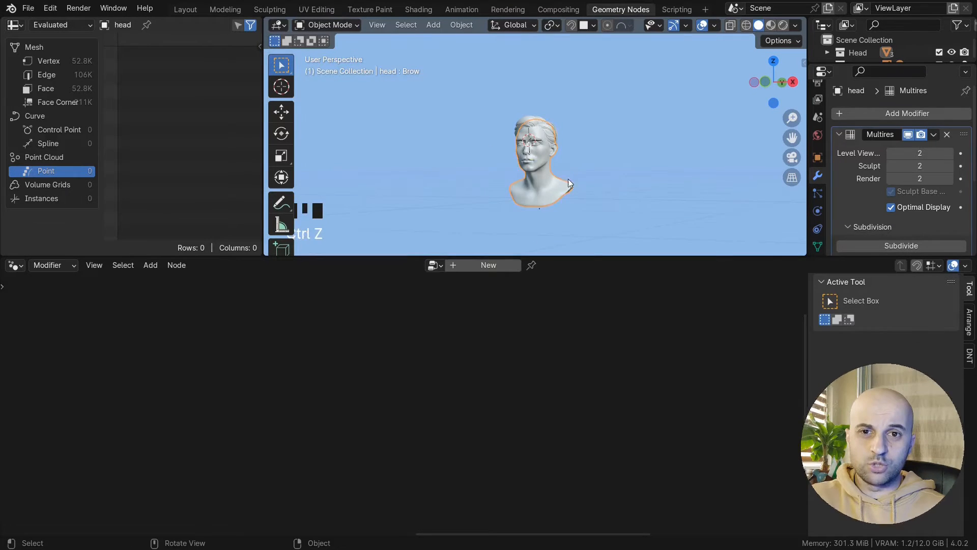
- Reselect the eyebrow plane object and pin its eyebrows node tree
{"action": "left_click", "coordinate": [532, 151]}
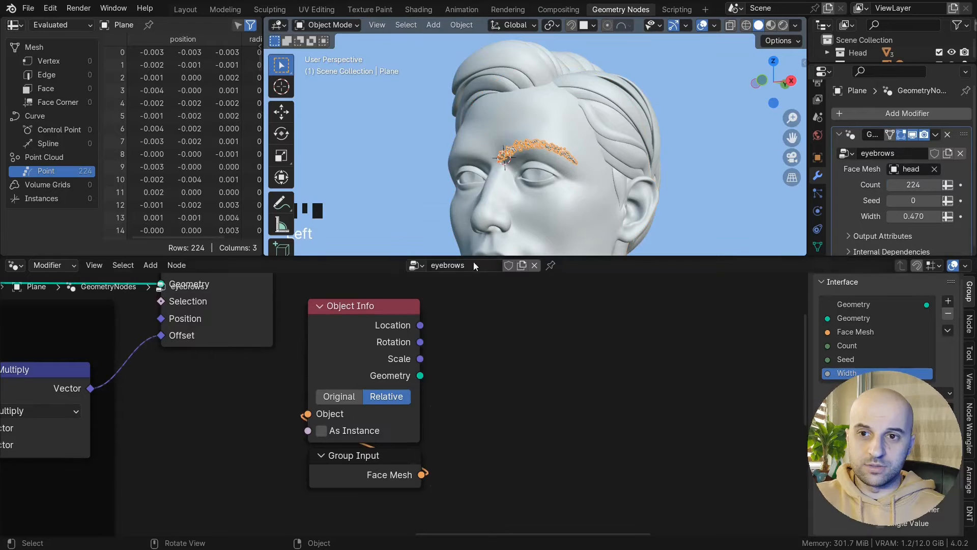
{"action": "left_click", "coordinate": [550, 265]}
{"action": "scroll", "coordinate": [568, 402], "scroll_direction": "up", "scroll_amount": 2}
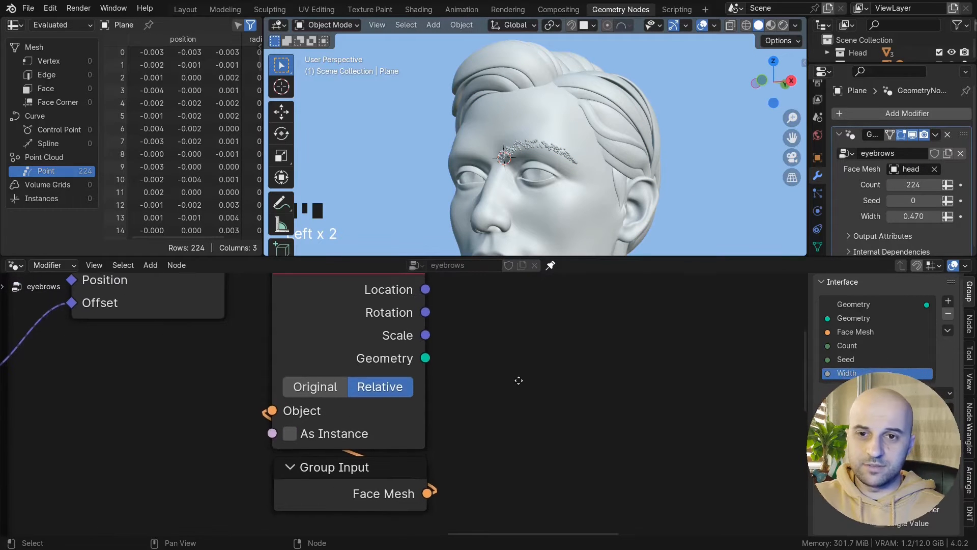
- Insert a second Set Position node on the main geometry link before the Group Output
{"action": "scroll", "coordinate": [542, 386], "scroll_direction": "down", "scroll_amount": 2}
{"action": "middle_click_drag", "start_coordinate": [541, 386], "coordinate": [459, 447]}
{"action": "key", "text": "q"}
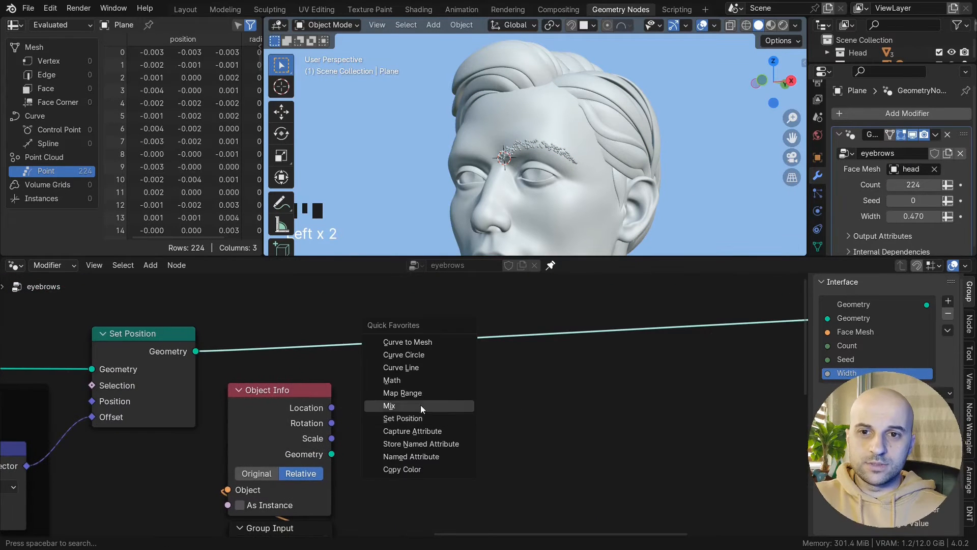
{"action": "left_click", "coordinate": [410, 417]}
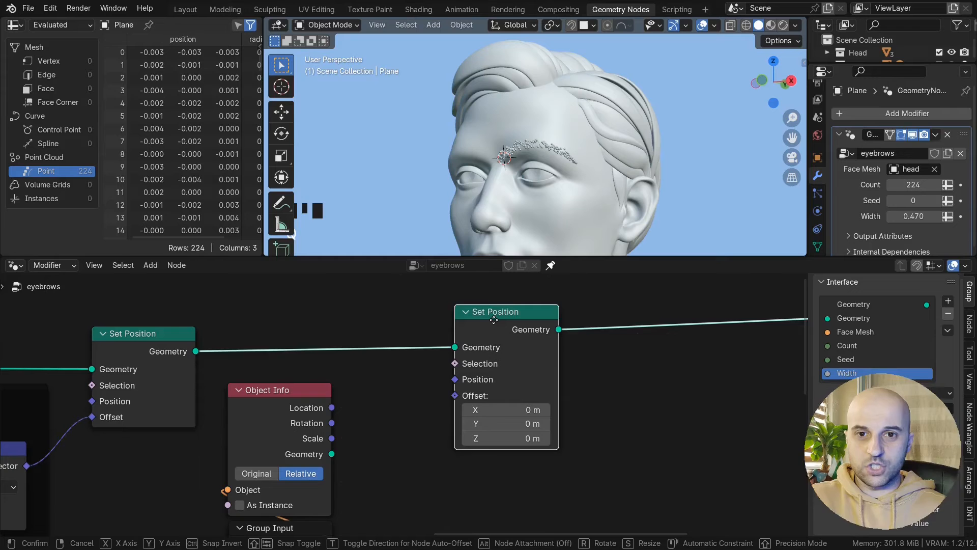
{"action": "left_click", "coordinate": [584, 321]}
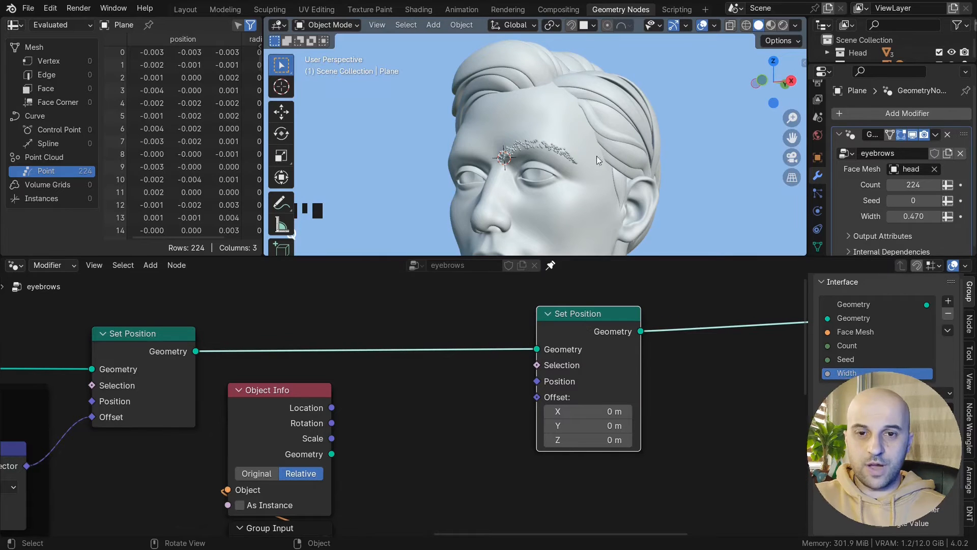
- Sketch an annotation from a scattered point to the face surface and remove it again
{"action": "middle_click_drag", "start_coordinate": [596, 156], "coordinate": [553, 174]}
{"action": "scroll", "coordinate": [560, 163], "scroll_direction": "up", "scroll_amount": 8}
{"action": "middle_click_drag", "start_coordinate": [481, 213], "coordinate": [322, 154], "text": "shift"}
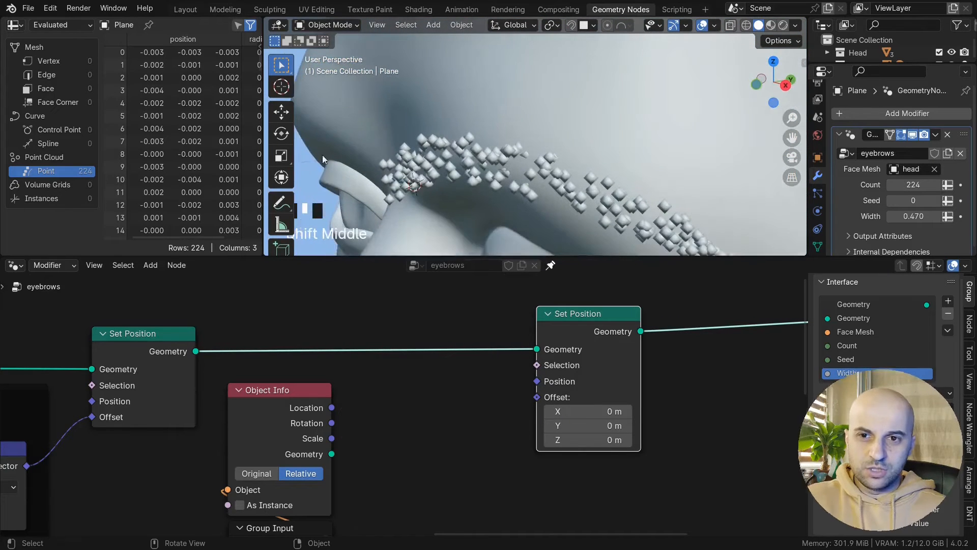
{"action": "left_click", "coordinate": [281, 202]}
{"action": "scroll", "coordinate": [546, 196], "scroll_direction": "up", "scroll_amount": 3}
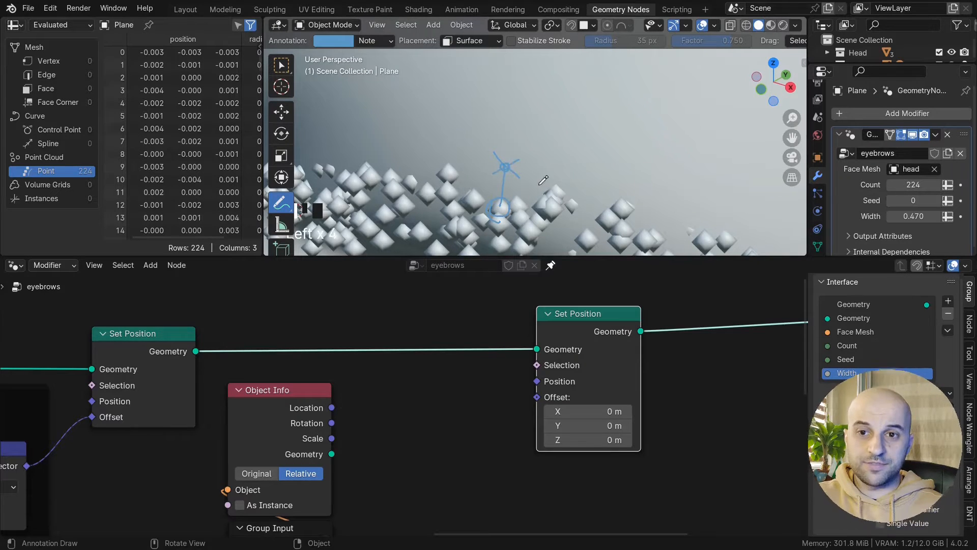
{"action": "scroll", "coordinate": [510, 192], "scroll_direction": "down", "scroll_amount": 2}
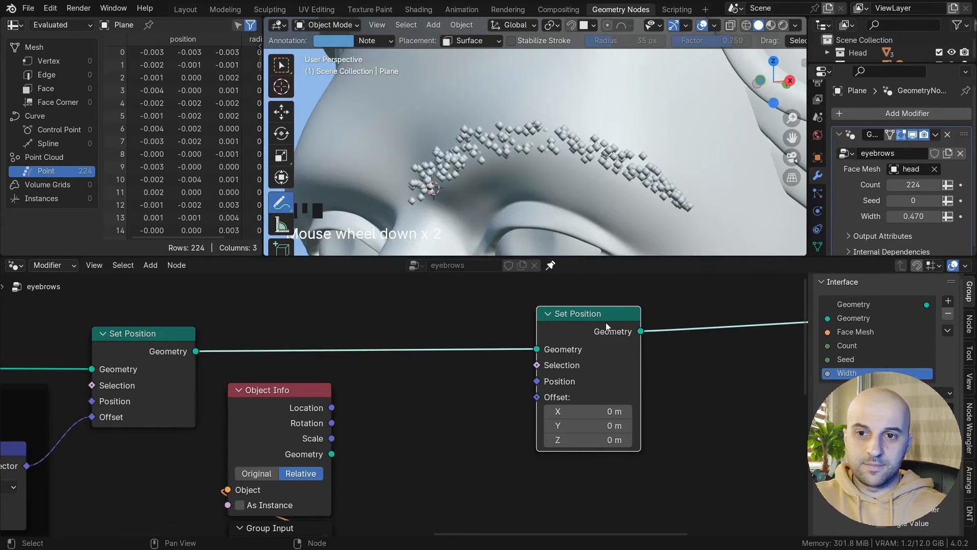
- Add a Sample Nearest Surface node with its Mesh input fed by the Object Info geometry
{"action": "scroll", "coordinate": [453, 407], "scroll_direction": "up", "scroll_amount": 3}
{"action": "left_click_drag", "start_coordinate": [396, 385], "coordinate": [496, 367]}
{"action": "type", "text": "near"}
{"action": "left_click", "coordinate": [542, 428]}
{"action": "left_click", "coordinate": [483, 388]}
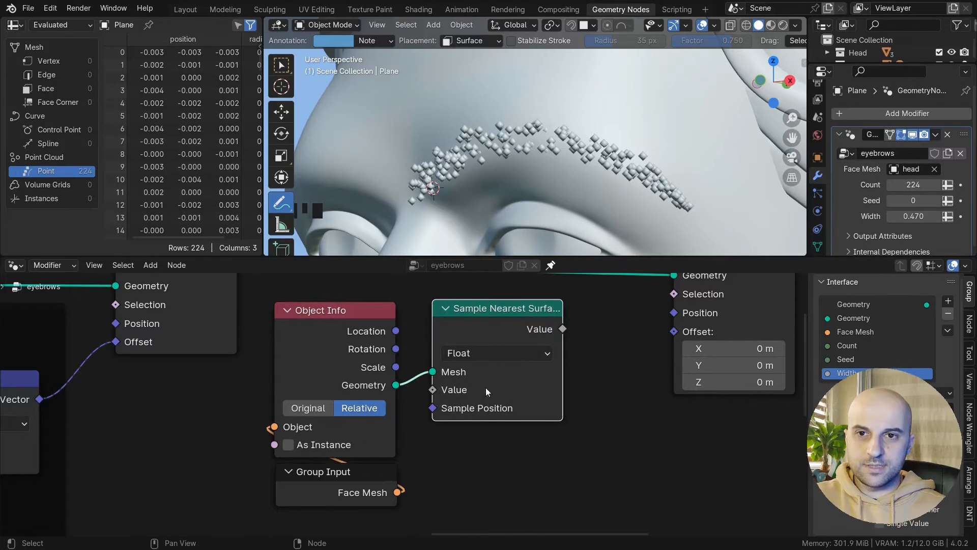
- Shift the Sample Nearest Surface and second Set Position nodes farther from the Object Info node
{"action": "scroll", "coordinate": [580, 426], "scroll_direction": "down", "scroll_amount": 7}
{"action": "left_click_drag", "start_coordinate": [691, 438], "coordinate": [473, 311]}
{"action": "key", "text": "g"}
{"action": "left_click", "coordinate": [516, 307]}
{"action": "scroll", "coordinate": [501, 366], "scroll_direction": "up", "scroll_amount": 7}
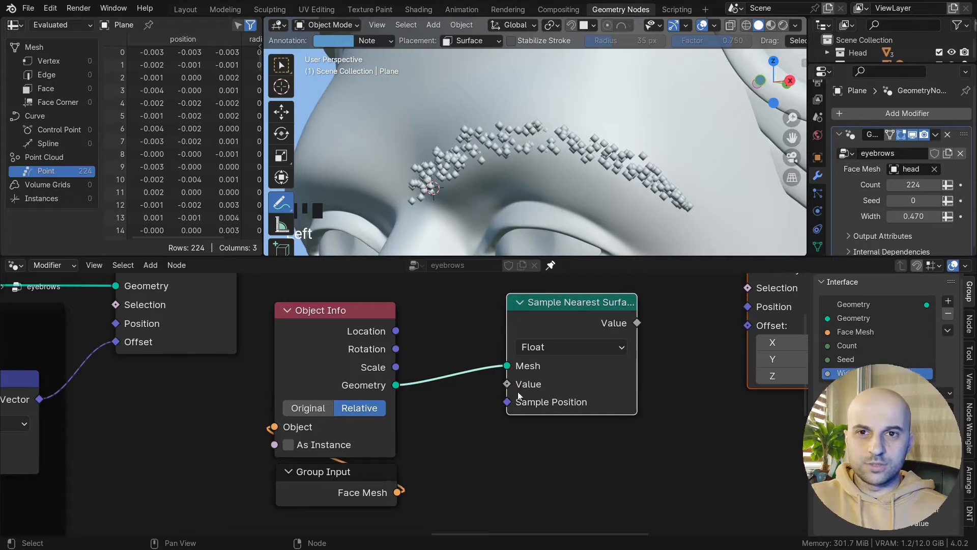
- Add a Position node below Sample Nearest Surface and set the sampling data type to Vector
{"action": "key", "text": "shift+a"}
{"action": "type", "text": "pos"}
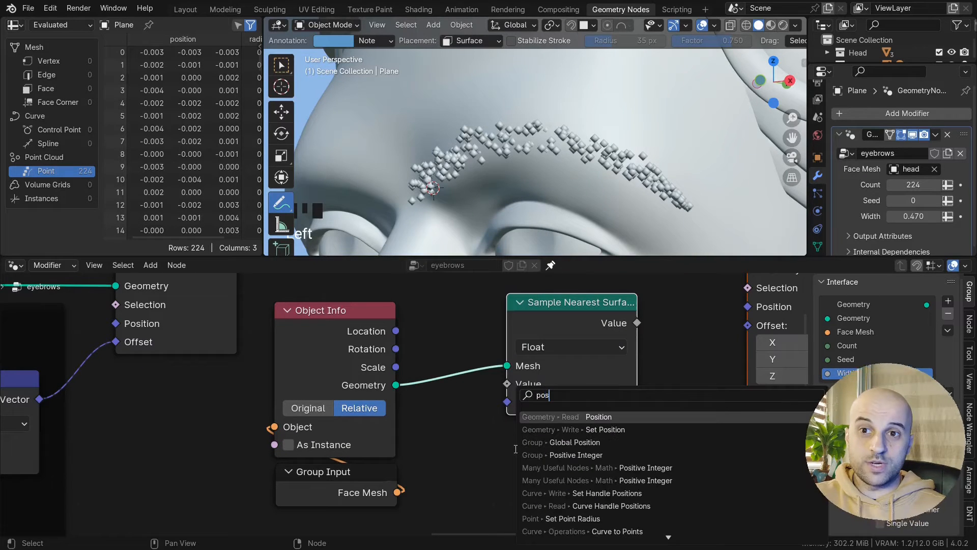
{"action": "key", "text": "Return"}
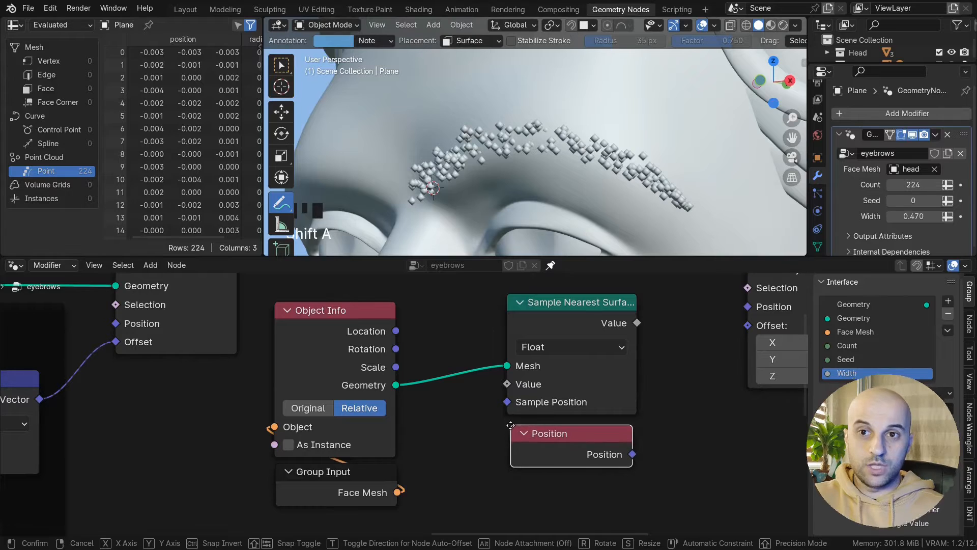
{"action": "left_click", "coordinate": [594, 456]}
{"action": "left_click", "coordinate": [568, 348]}
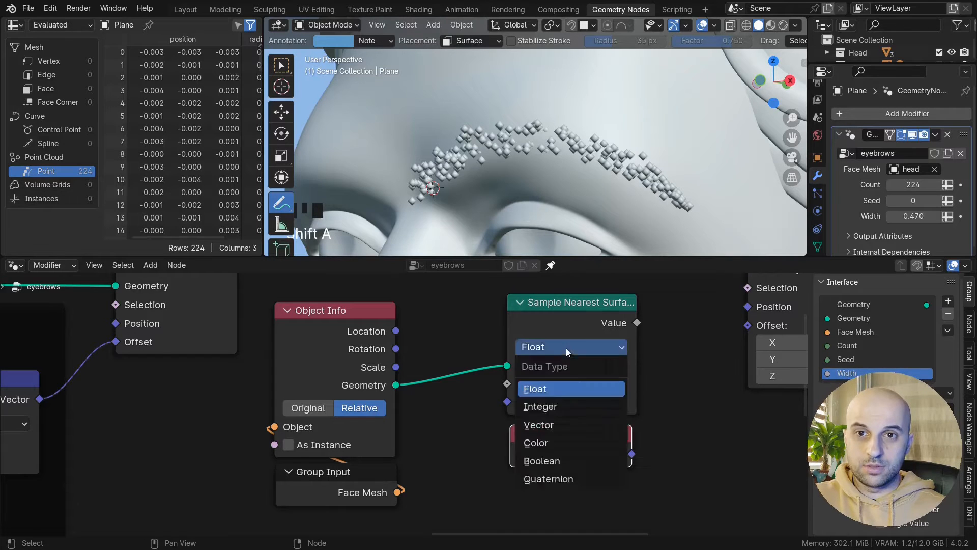
{"action": "left_click", "coordinate": [548, 423]}
- Connect Position to the sampling node's Value input and place the Position node between Object Info and Sample Nearest Surface
{"action": "left_click_drag", "start_coordinate": [631, 453], "coordinate": [603, 431]}
{"action": "left_click_drag", "start_coordinate": [514, 386], "coordinate": [515, 388]}
{"action": "left_click_drag", "start_coordinate": [558, 440], "coordinate": [468, 408]}
{"action": "left_click_drag", "start_coordinate": [544, 333], "coordinate": [585, 353]}
{"action": "middle_click_drag", "start_coordinate": [682, 472], "coordinate": [565, 487]}
{"action": "scroll", "coordinate": [565, 487], "scroll_direction": "down", "scroll_amount": 1}
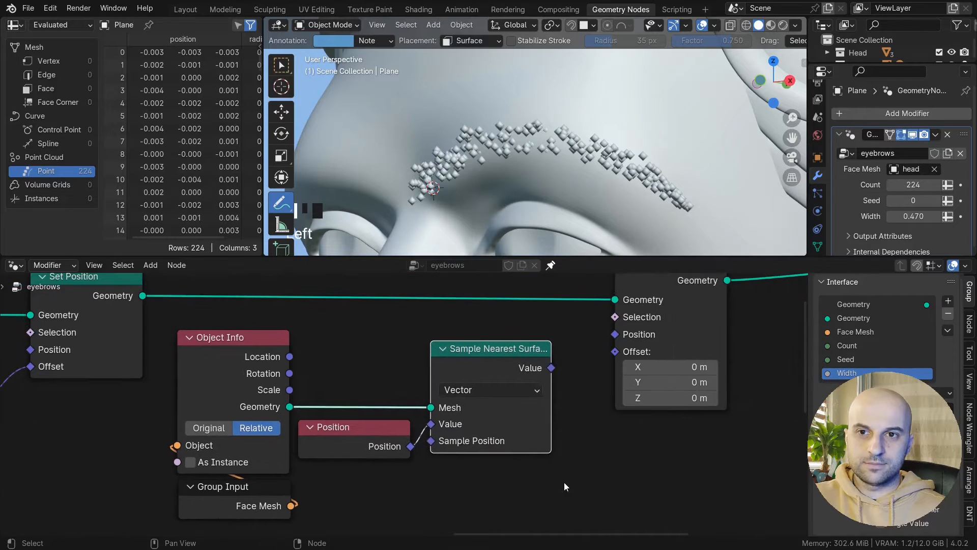
- Annotate the path from a floating point to the nearest face surface in side view, then remove the annotation
{"action": "middle_click_drag", "start_coordinate": [607, 166], "coordinate": [457, 158]}
{"action": "scroll", "coordinate": [556, 180], "scroll_direction": "up", "scroll_amount": 1}
{"action": "scroll", "coordinate": [568, 192], "scroll_direction": "up", "scroll_amount": 2}
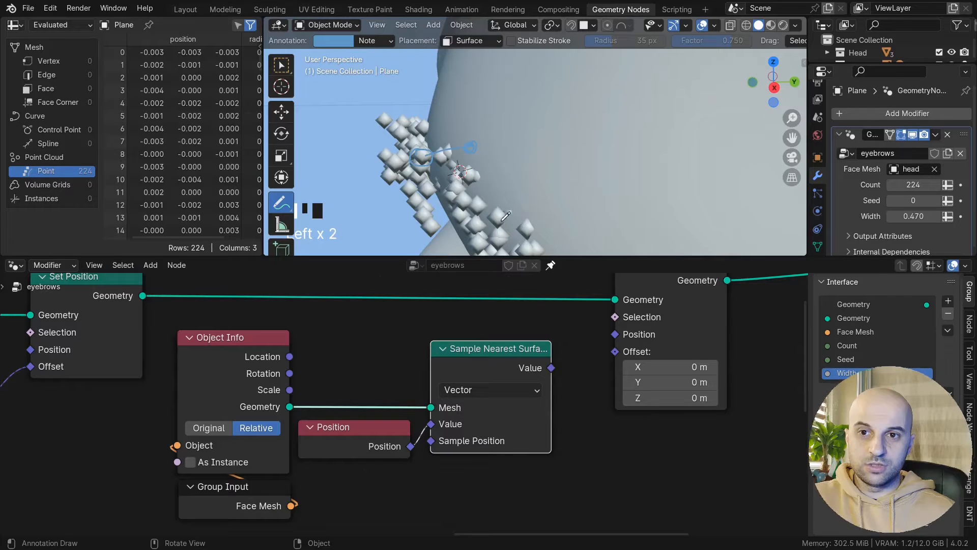
{"action": "middle_click_drag", "start_coordinate": [472, 176], "coordinate": [604, 162]}
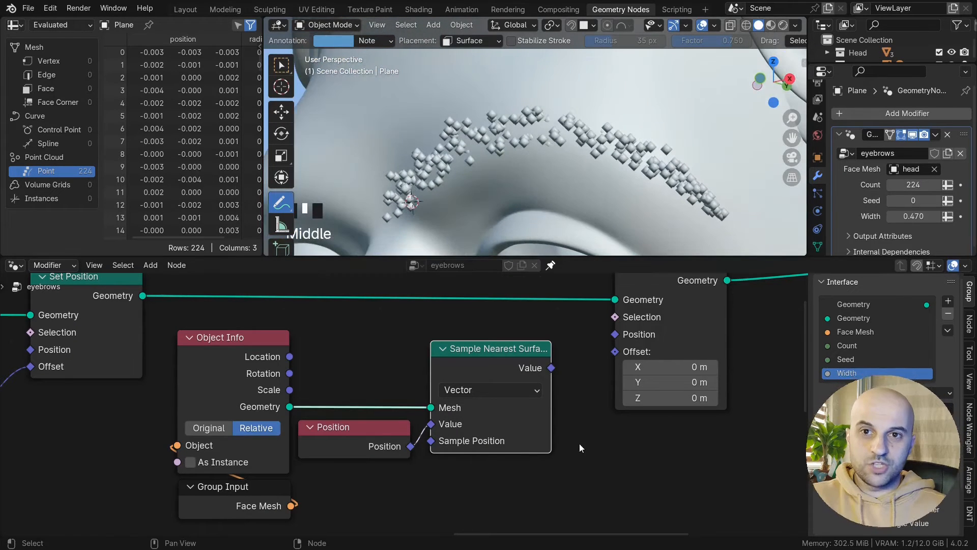
- Connect the sampled value to the second Set Position node's Position input and compare the points with the link muted and unmuted
{"action": "middle_click_drag", "start_coordinate": [586, 423], "coordinate": [528, 450]}
{"action": "left_click_drag", "start_coordinate": [493, 395], "coordinate": [556, 365]}
{"action": "middle_click_drag", "start_coordinate": [574, 165], "coordinate": [491, 216]}
{"action": "right_click_drag", "start_coordinate": [524, 369], "coordinate": [531, 403], "text": "ctrl+alt"}
{"action": "right_click_drag", "start_coordinate": [526, 371], "coordinate": [533, 410], "text": "ctrl+alt"}
{"action": "middle_click_drag", "start_coordinate": [524, 184], "coordinate": [601, 149]}
- Set the Width to 0.595 and change the Float Curve's start point to 0.715
{"action": "scroll", "coordinate": [604, 145], "scroll_direction": "down", "scroll_amount": 1}
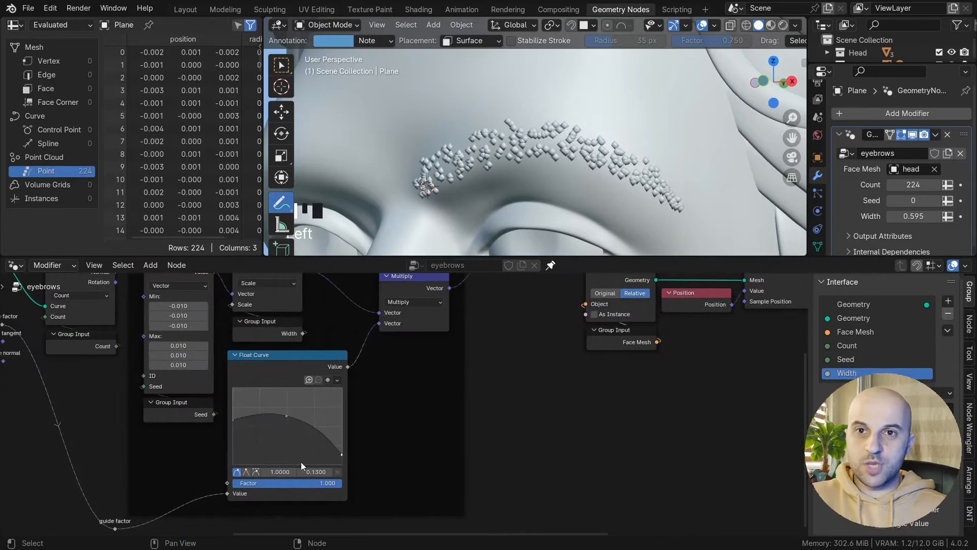
{"action": "middle_click_drag", "start_coordinate": [443, 218], "coordinate": [461, 219]}
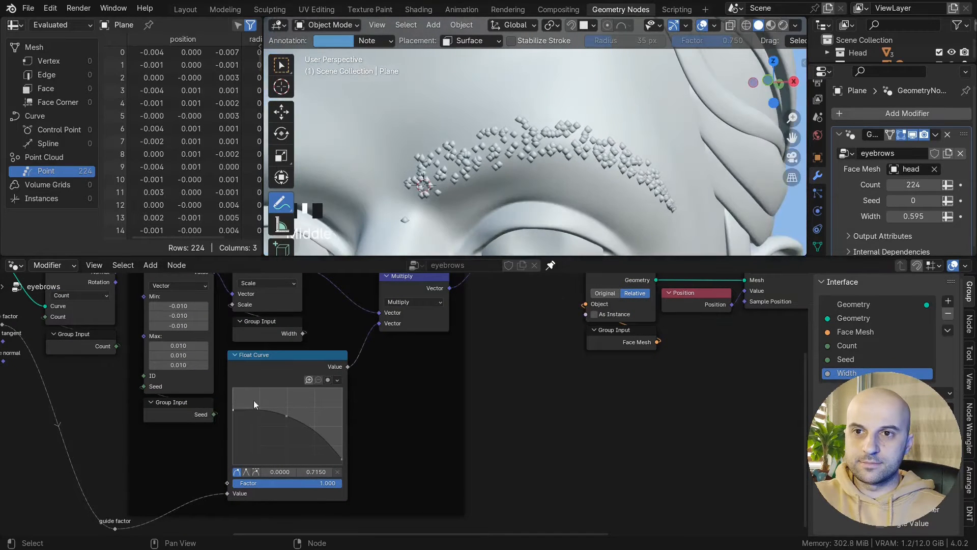
- Raise the Float Curve's middle point to 0.64 and duplicate Sample Nearest Surface below the original, keeping its mesh link
{"action": "left_click_drag", "start_coordinate": [286, 416], "coordinate": [288, 414]}
{"action": "middle_click_drag", "start_coordinate": [643, 389], "coordinate": [276, 515]}
{"action": "scroll", "coordinate": [550, 433], "scroll_direction": "up", "scroll_amount": 2}
{"action": "left_click", "coordinate": [484, 306]}
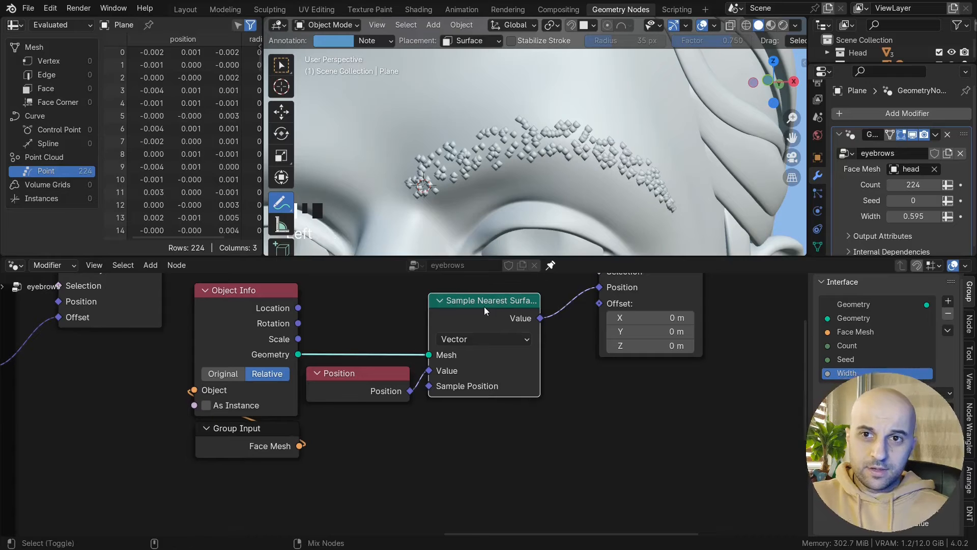
{"action": "key", "text": "shift+ctrl+d"}
{"action": "left_click", "coordinate": [415, 416]}
{"action": "right_click_drag", "start_coordinate": [414, 418], "coordinate": [427, 433], "text": "ctrl"}
- Add a Normal node and connect it to the Value input of the duplicated Sample Nearest Surface
{"action": "middle_click_drag", "start_coordinate": [420, 477], "coordinate": [472, 443]}
{"action": "left_click_drag", "start_coordinate": [480, 447], "coordinate": [436, 434]}
{"action": "type", "text": "norma"}
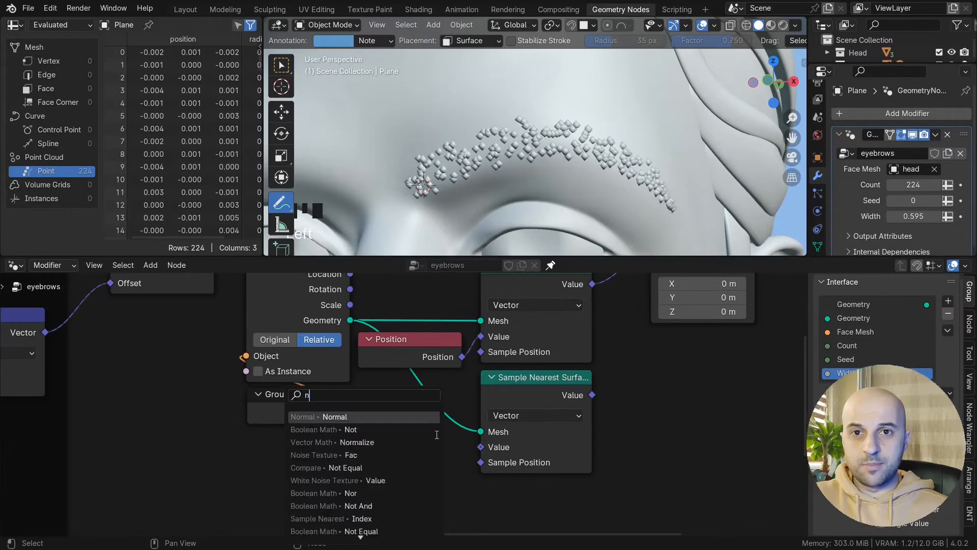
{"action": "key", "text": "Return"}
{"action": "left_click", "coordinate": [461, 449]}
- Connect the sampled normal to the second Set Position's Offset and insert a Scale vector node in that link
{"action": "middle_click_drag", "start_coordinate": [709, 278], "coordinate": [505, 344]}
{"action": "scroll", "coordinate": [505, 345], "scroll_direction": "down", "scroll_amount": 3}
{"action": "left_click_drag", "start_coordinate": [412, 439], "coordinate": [462, 341]}
{"action": "middle_click_drag", "start_coordinate": [524, 411], "coordinate": [433, 447]}
{"action": "left_click_drag", "start_coordinate": [434, 359], "coordinate": [542, 359]}
{"action": "left_click_drag", "start_coordinate": [321, 475], "coordinate": [379, 489]}
{"action": "type", "text": "scale"}
{"action": "key", "text": "Return"}
{"action": "left_click", "coordinate": [350, 465]}
- Set the new Scale node's factor to 0 and test fine adjustments while viewing the brow points from the side
{"action": "scroll", "coordinate": [394, 478], "scroll_direction": "up", "scroll_amount": 4}
{"action": "middle_click_drag", "start_coordinate": [394, 478], "coordinate": [443, 370]}
{"action": "left_click", "coordinate": [436, 435]}
{"action": "type", "text": "0"}
{"action": "key", "text": "Return"}
{"action": "middle_click_drag", "start_coordinate": [575, 178], "coordinate": [473, 175]}
{"action": "scroll", "coordinate": [473, 175], "scroll_direction": "up", "scroll_amount": 3}
{"action": "left_click_drag", "start_coordinate": [439, 436], "coordinate": [452, 436], "text": "shift"}
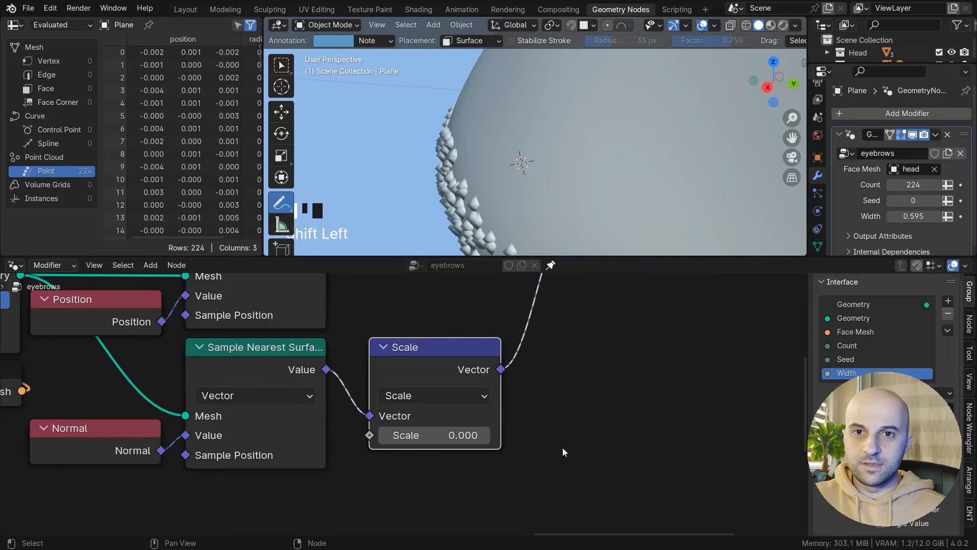
- Expose the Scale node's factor as a group input and rename that input Offset from Face
{"action": "middle_click_drag", "start_coordinate": [566, 453], "coordinate": [572, 414]}
{"action": "left_click_drag", "start_coordinate": [375, 397], "coordinate": [451, 443]}
{"action": "type", "text": "gr"}
{"action": "key", "text": "Return"}
{"action": "left_click", "coordinate": [511, 436]}
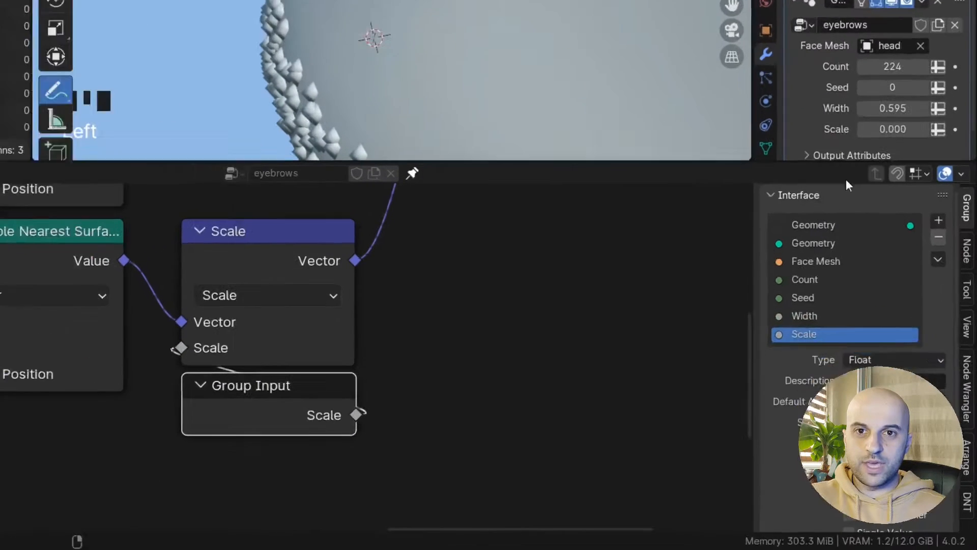
{"action": "double_click", "coordinate": [854, 386]}
{"action": "type", "text": "Offset from Face"}
{"action": "key", "text": "Return"}
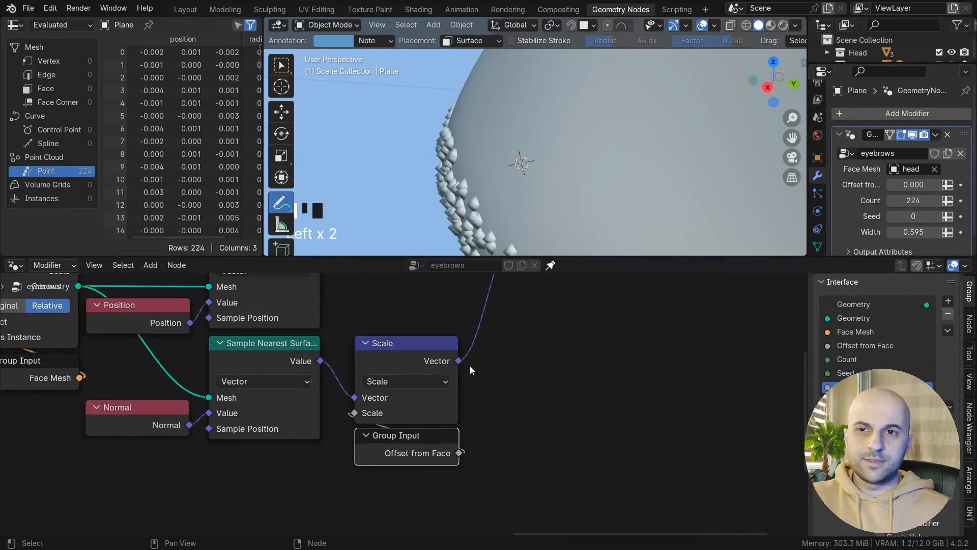
- Insert a second Scale vector node after the first one with a factor of 0.1
{"action": "left_click_drag", "start_coordinate": [459, 361], "coordinate": [500, 377]}
{"action": "type", "text": "sca"}
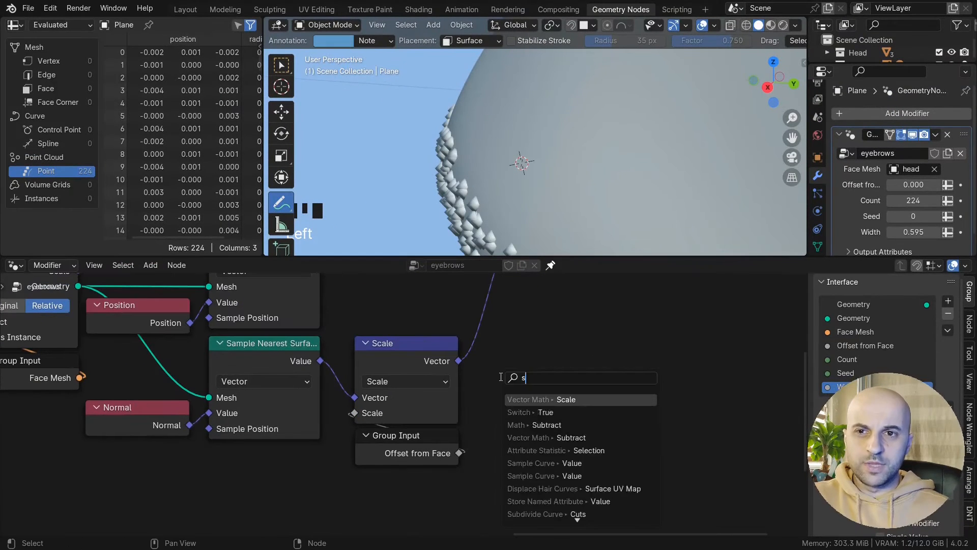
{"action": "key", "text": "Return"}
{"action": "left_click", "coordinate": [519, 351]}
{"action": "type", "text": ".1"}
{"action": "left_click", "coordinate": [559, 427]}
- Set Offset from Face to 0.013 and check the lifted points from different angles
{"action": "left_click_drag", "start_coordinate": [906, 186], "coordinate": [924, 187]}
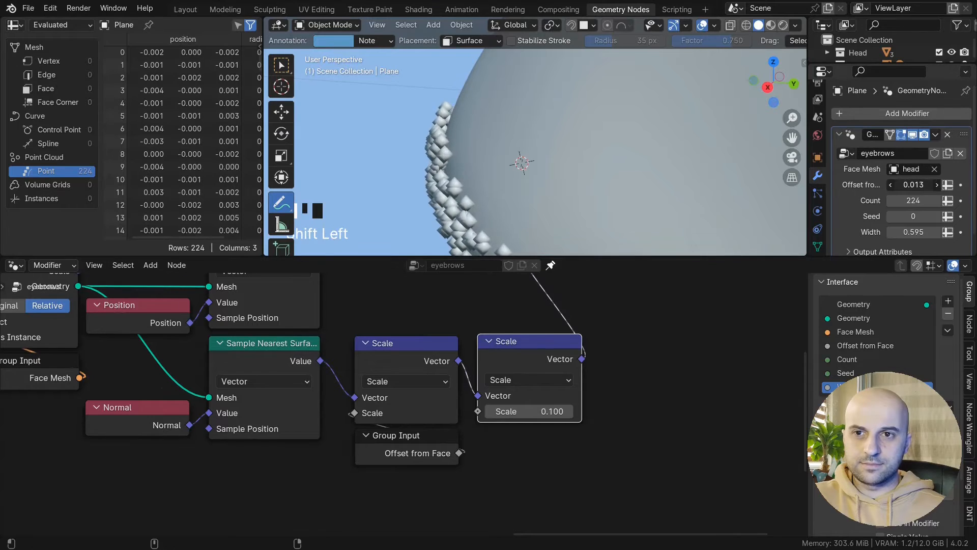
{"action": "middle_click_drag", "start_coordinate": [713, 163], "coordinate": [677, 165]}
{"action": "middle_click_drag", "start_coordinate": [586, 163], "coordinate": [738, 165]}
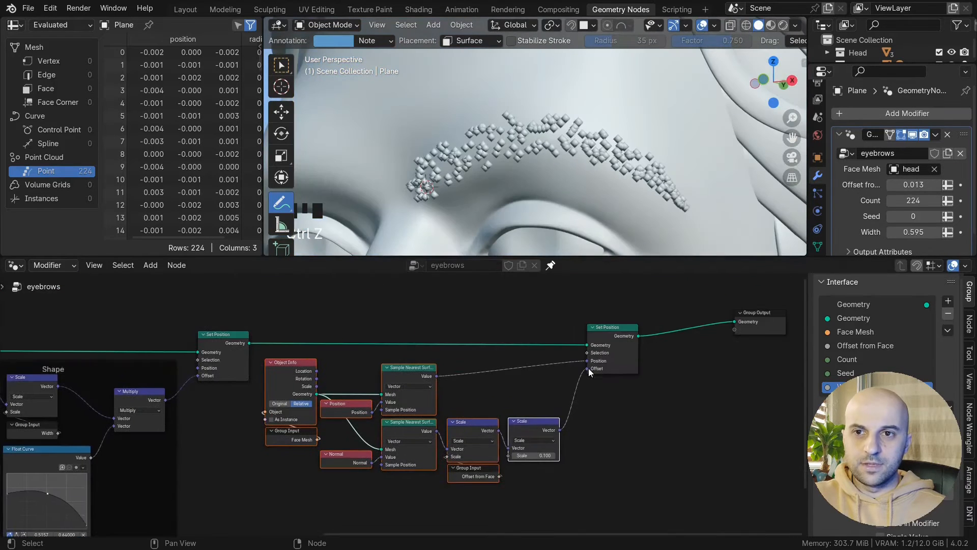
- Combine the surface-sampling, Scale and second Set Position nodes into a node group
{"action": "left_click_drag", "start_coordinate": [609, 343], "coordinate": [589, 350]}
{"action": "left_click_drag", "start_coordinate": [629, 469], "coordinate": [295, 337]}
{"action": "key", "text": "ctrl+g"}
- Inside the group, reroute the incoming Geometry link above the nodes and reposition the Group Output
{"action": "left_click_drag", "start_coordinate": [637, 414], "coordinate": [704, 408]}
{"action": "scroll", "coordinate": [677, 405], "scroll_direction": "up", "scroll_amount": 5}
{"action": "left_click", "coordinate": [656, 382]}
{"action": "right_click_drag", "start_coordinate": [510, 379], "coordinate": [494, 359], "text": "shift"}
{"action": "key", "text": "g"}
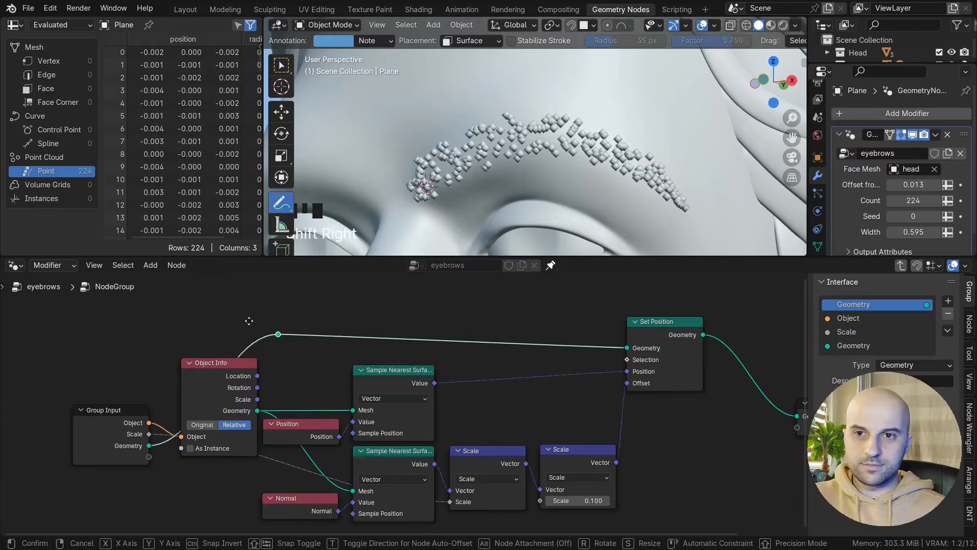
{"action": "left_click", "coordinate": [162, 331]}
{"action": "middle_click_drag", "start_coordinate": [661, 399], "coordinate": [455, 376]}
{"action": "left_click_drag", "start_coordinate": [641, 386], "coordinate": [661, 388]}
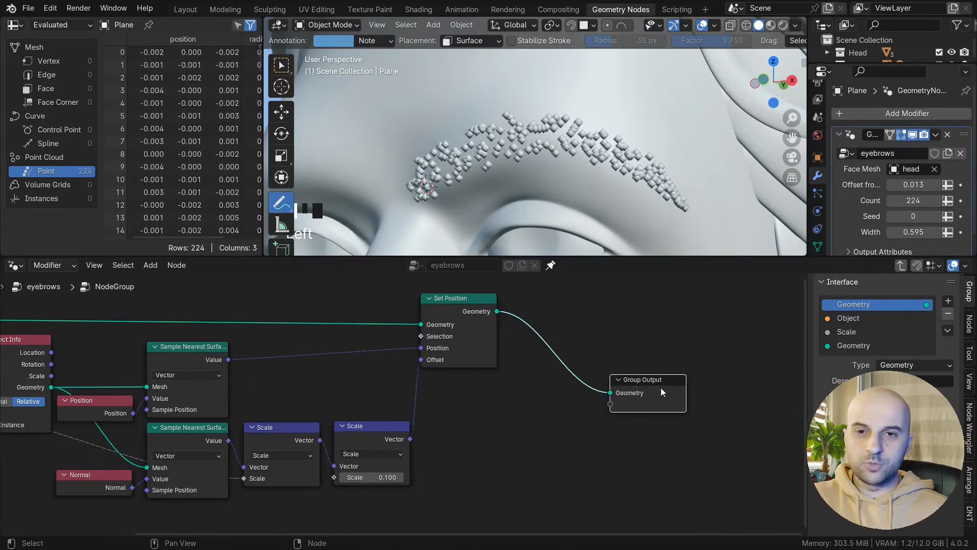
- Connect the sampled position and the sampled normal to new sockets on the Group Output
{"action": "middle_click_drag", "start_coordinate": [538, 454], "coordinate": [613, 436]}
{"action": "left_click_drag", "start_coordinate": [303, 342], "coordinate": [612, 381]}
{"action": "left_click_drag", "start_coordinate": [679, 386], "coordinate": [684, 386]}
{"action": "left_click_drag", "start_coordinate": [303, 422], "coordinate": [684, 398]}
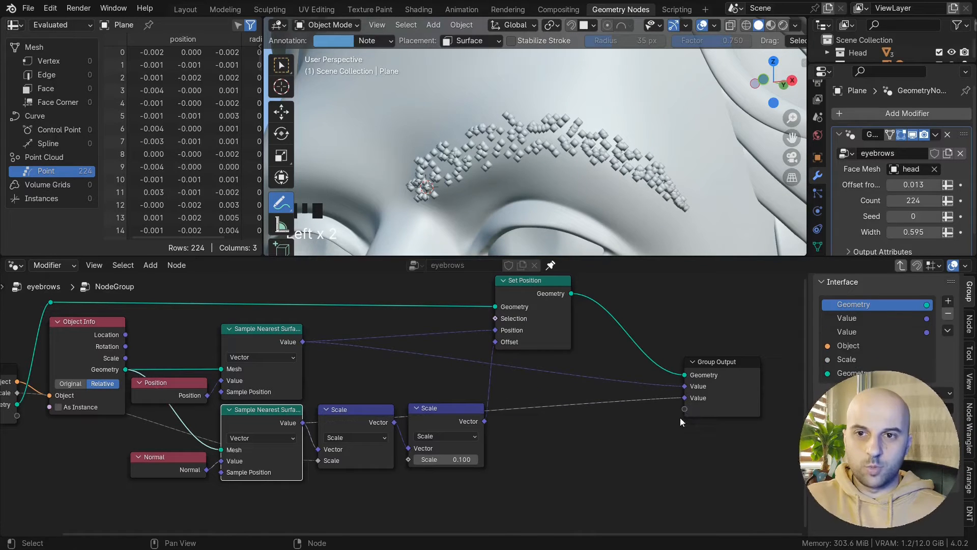
- Rename the two new group outputs Face Position and Face Normal
{"action": "double_click", "coordinate": [847, 318]}
{"action": "type", "text": "Face Position"}
{"action": "key", "text": "Return"}
{"action": "double_click", "coordinate": [847, 332]}
{"action": "type", "text": "Face Normal"}
{"action": "key", "text": "Return"}
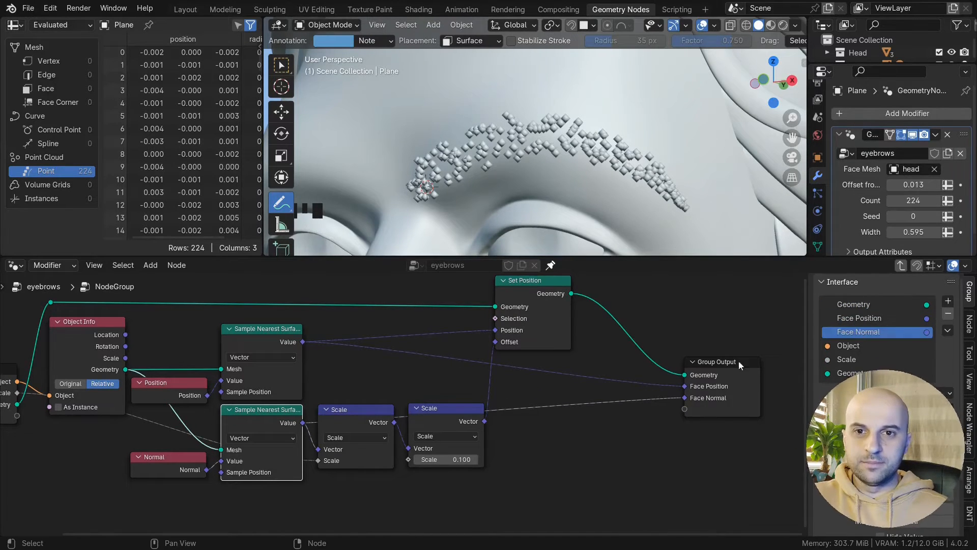
- Leave the group, rearrange the nodes around it and name the group Shrinkwrap to Surface
{"action": "key", "text": "Tab"}
{"action": "left_click_drag", "start_coordinate": [509, 493], "coordinate": [259, 474]}
{"action": "left_click_drag", "start_coordinate": [442, 402], "coordinate": [325, 311]}
{"action": "left_click_drag", "start_coordinate": [297, 426], "coordinate": [164, 417]}
{"action": "left_click_drag", "start_coordinate": [306, 323], "coordinate": [357, 327]}
{"action": "left_click_drag", "start_coordinate": [223, 448], "coordinate": [166, 394]}
{"action": "left_click_drag", "start_coordinate": [168, 395], "coordinate": [400, 412]}
{"action": "type", "text": "to Surface"}
{"action": "key", "text": "Return"}
- Stack the Face Mesh and Offset from Face input nodes beneath the Shrinkwrap to Surface group
{"action": "scroll", "coordinate": [400, 394], "scroll_direction": "up", "scroll_amount": 5}
{"action": "left_click_drag", "start_coordinate": [405, 455], "coordinate": [406, 452]}
{"action": "scroll", "coordinate": [409, 449], "scroll_direction": "down", "scroll_amount": 3}
{"action": "left_click", "coordinate": [412, 340]}
{"action": "left_click_drag", "start_coordinate": [467, 487], "coordinate": [410, 438]}
{"action": "left_click_drag", "start_coordinate": [408, 435], "coordinate": [407, 422]}
{"action": "left_click", "coordinate": [522, 409]}
- Annotate a line beneath the outer half of the eyebrow points, then remove the annotation
{"action": "scroll", "coordinate": [566, 193], "scroll_direction": "down", "scroll_amount": 1}
{"action": "middle_click_drag", "start_coordinate": [565, 190], "coordinate": [568, 186]}
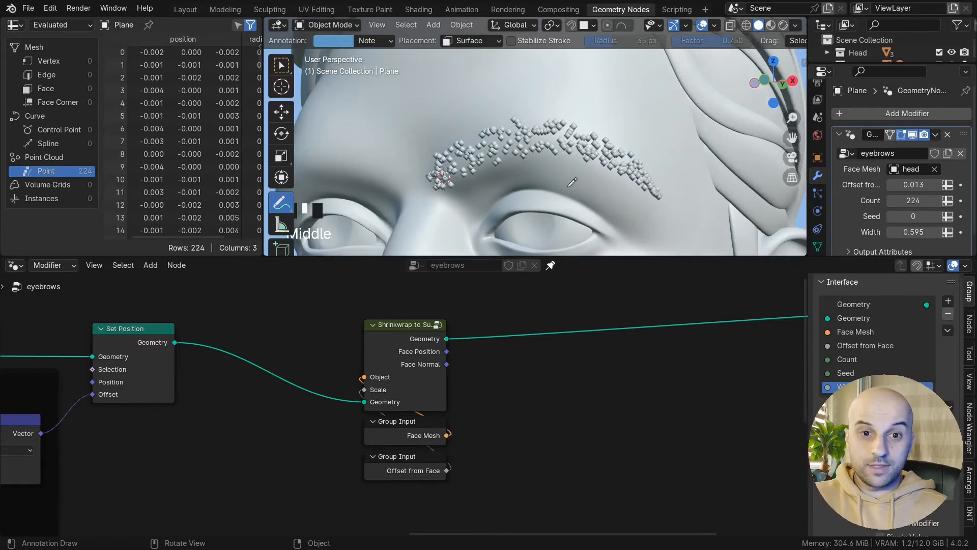
{"action": "middle_click_drag", "start_coordinate": [491, 114], "coordinate": [525, 152]}
{"action": "left_click_drag", "start_coordinate": [524, 158], "coordinate": [661, 216]}
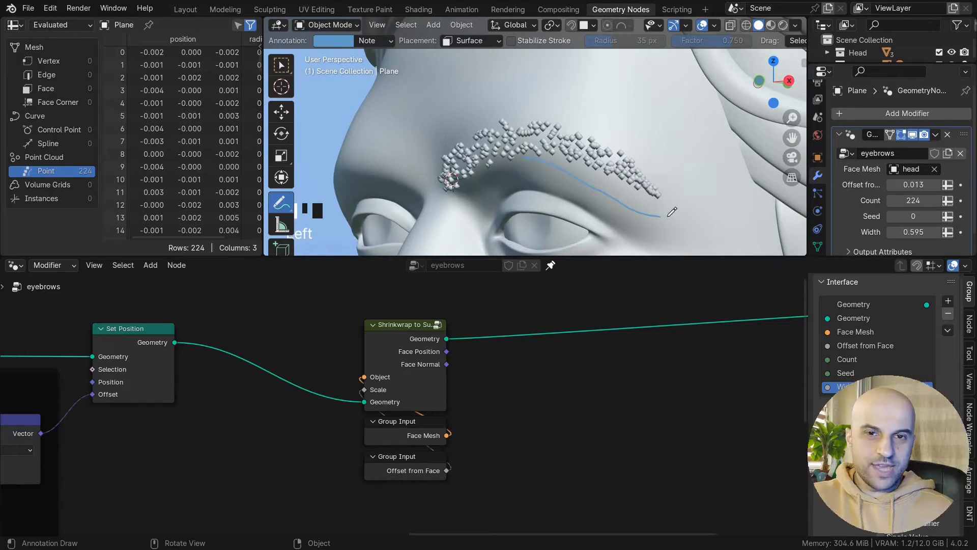
{"action": "middle_click_drag", "start_coordinate": [543, 109], "coordinate": [571, 175]}
- Duplicate the Shape frame and its Set Position node with their incoming links and place the copy below the original
{"action": "scroll", "coordinate": [569, 325], "scroll_direction": "down", "scroll_amount": 10}
{"action": "left_click_drag", "start_coordinate": [544, 486], "coordinate": [333, 294]}
{"action": "scroll", "coordinate": [527, 382], "scroll_direction": "up", "scroll_amount": 4}
{"action": "left_click", "coordinate": [512, 420]}
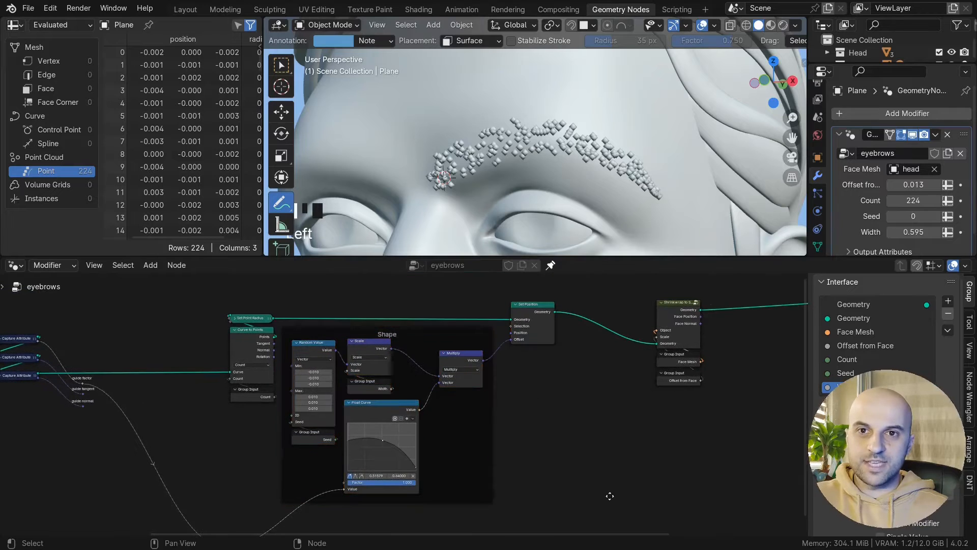
{"action": "left_click_drag", "start_coordinate": [582, 512], "coordinate": [285, 314]}
{"action": "scroll", "coordinate": [413, 305], "scroll_direction": "down", "scroll_amount": 2}
{"action": "key", "text": "ctrl+shift+d"}
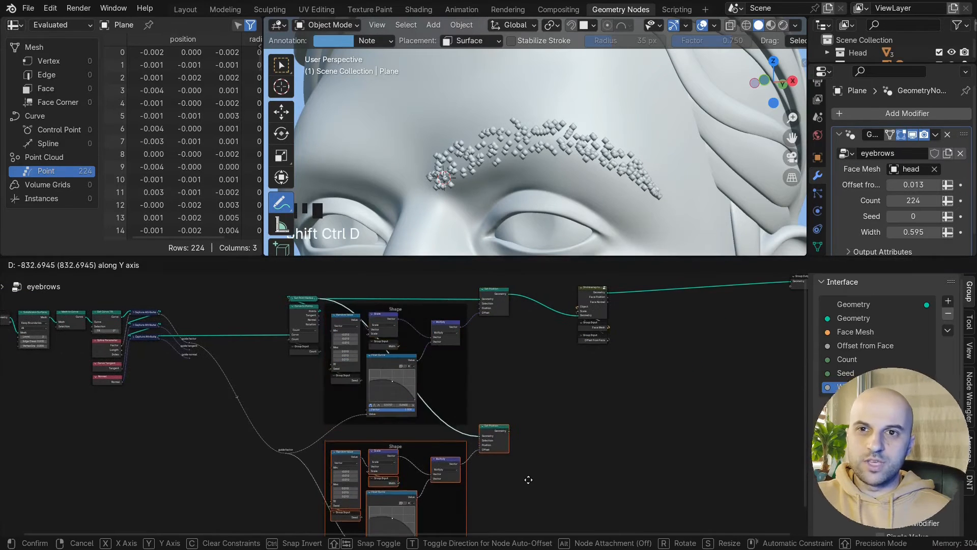
{"action": "left_click", "coordinate": [528, 480]}
- Label the duplicated frame Shape Secondary
{"action": "scroll", "coordinate": [515, 410], "scroll_direction": "up", "scroll_amount": 5}
{"action": "key", "text": "F2"}
{"action": "left_click", "coordinate": [373, 327]}
{"action": "type", "text": "Secondary"}
{"action": "key", "text": "Return"}
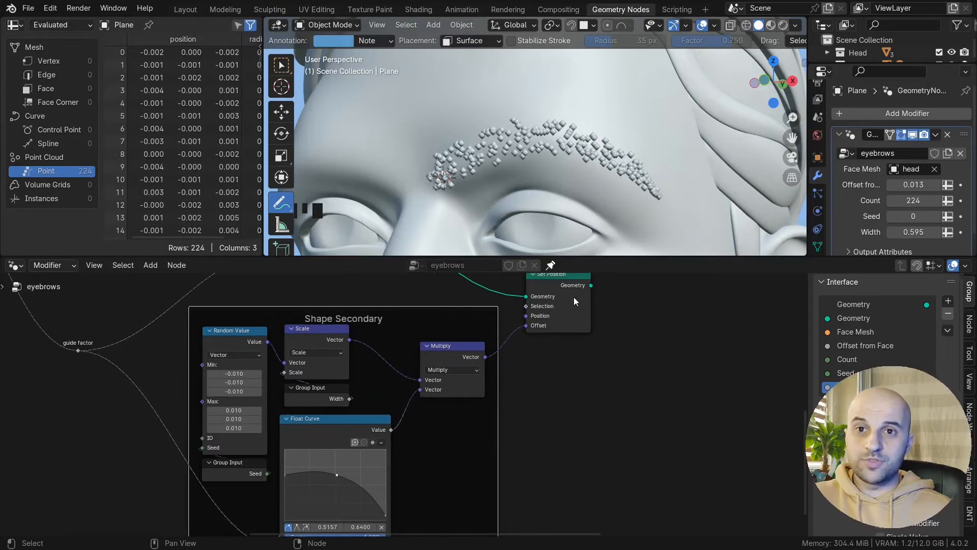
- Preview the duplicated Set Position in a Viewer and reshape its Float Curve with a low start, high end and middle point at 0.77
{"action": "left_click", "coordinate": [573, 298], "text": "ctrl+shift"}
{"action": "left_click_drag", "start_coordinate": [650, 320], "coordinate": [728, 320]}
{"action": "middle_click_drag", "start_coordinate": [328, 476], "coordinate": [402, 388]}
{"action": "scroll", "coordinate": [402, 388], "scroll_direction": "up", "scroll_amount": 4}
{"action": "scroll", "coordinate": [402, 388], "scroll_direction": "down", "scroll_amount": 3}
{"action": "left_click_drag", "start_coordinate": [455, 464], "coordinate": [455, 405]}
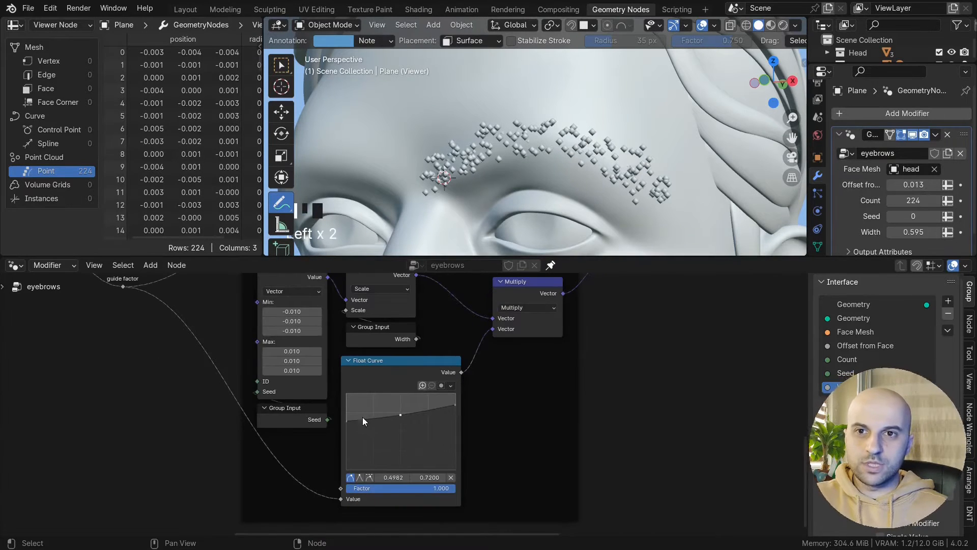
{"action": "left_click_drag", "start_coordinate": [346, 421], "coordinate": [347, 452]}
{"action": "left_click_drag", "start_coordinate": [403, 421], "coordinate": [400, 410]}
- Make room in the Shape Secondary frame and insert a duplicate Multiply node between Scale and the existing Multiply
{"action": "scroll", "coordinate": [704, 332], "scroll_direction": "down", "scroll_amount": 4}
{"action": "middle_click_drag", "start_coordinate": [705, 332], "coordinate": [532, 389]}
{"action": "left_click_drag", "start_coordinate": [625, 305], "coordinate": [662, 294]}
{"action": "left_click_drag", "start_coordinate": [398, 442], "coordinate": [349, 382]}
{"action": "left_click_drag", "start_coordinate": [483, 326], "coordinate": [534, 326], "text": "shift"}
{"action": "left_click", "coordinate": [456, 353]}
{"action": "scroll", "coordinate": [457, 353], "scroll_direction": "up", "scroll_amount": 3}
{"action": "key", "text": "shift+d"}
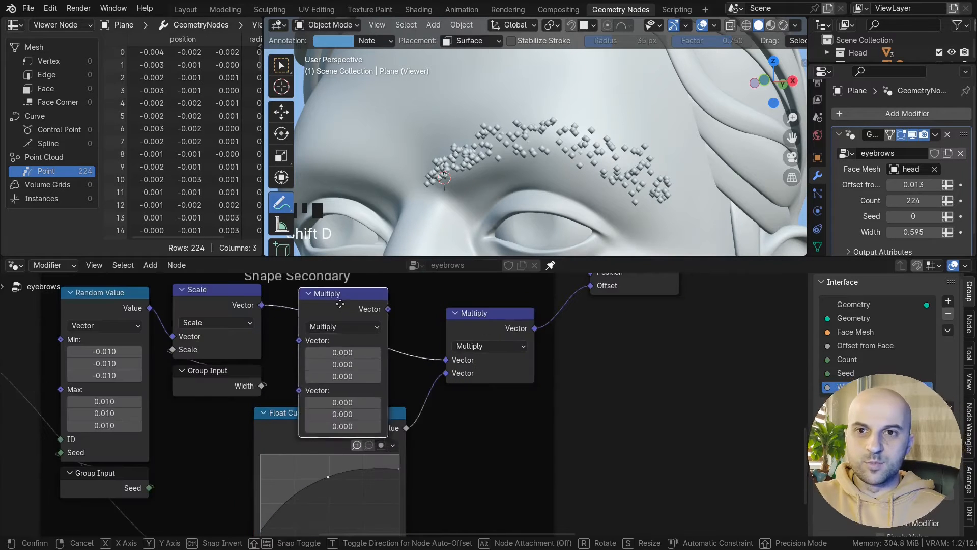
{"action": "left_click", "coordinate": [333, 295]}
{"action": "left_click_drag", "start_coordinate": [299, 353], "coordinate": [411, 374]}
{"action": "key", "text": "Return"}
{"action": "left_click", "coordinate": [384, 382]}
{"action": "key", "text": "x"}
{"action": "left_click", "coordinate": [947, 313]}
- Create a Width (Secondary) group input and connect it to the second vector of the inserted Multiply node
{"action": "left_click", "coordinate": [947, 331]}
{"action": "left_click", "coordinate": [931, 345]}
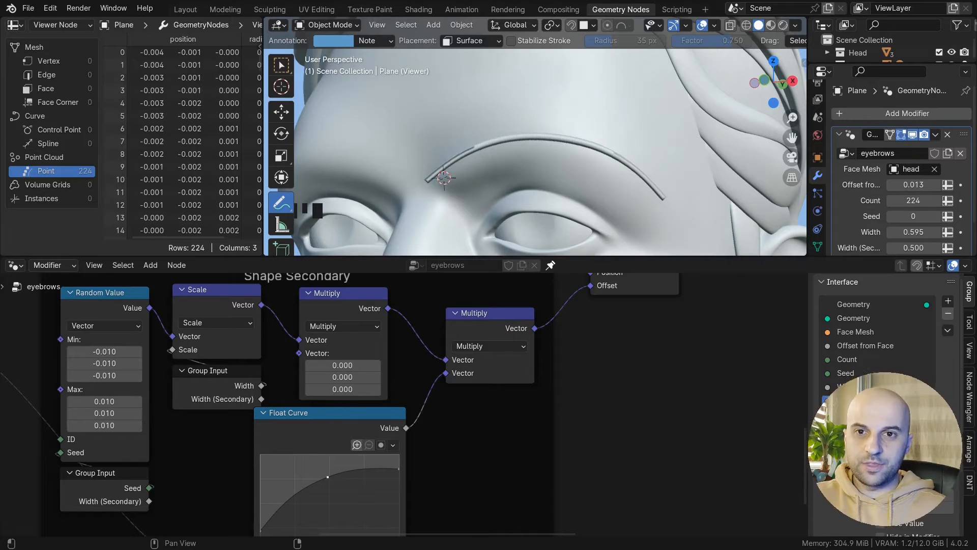
{"action": "left_click_drag", "start_coordinate": [265, 398], "coordinate": [299, 352]}
- Set Width (Secondary) to 1.060 and check the spread of the secondary points
{"action": "left_click_drag", "start_coordinate": [914, 248], "coordinate": [937, 247]}
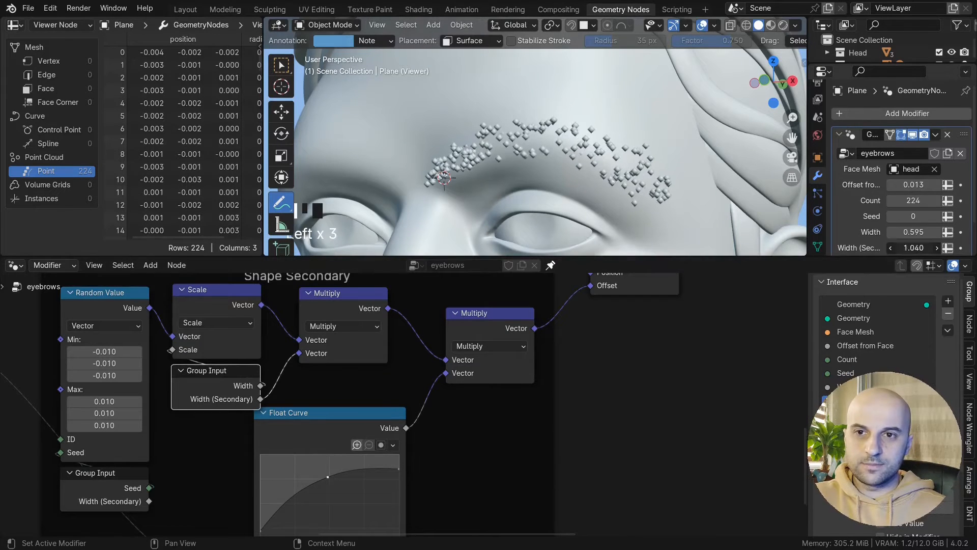
{"action": "scroll", "coordinate": [579, 352], "scroll_direction": "down", "scroll_amount": 1}
{"action": "middle_click_drag", "start_coordinate": [565, 389], "coordinate": [574, 377]}
{"action": "scroll", "coordinate": [576, 374], "scroll_direction": "down", "scroll_amount": 1}
{"action": "scroll", "coordinate": [596, 196], "scroll_direction": "down", "scroll_amount": 1}
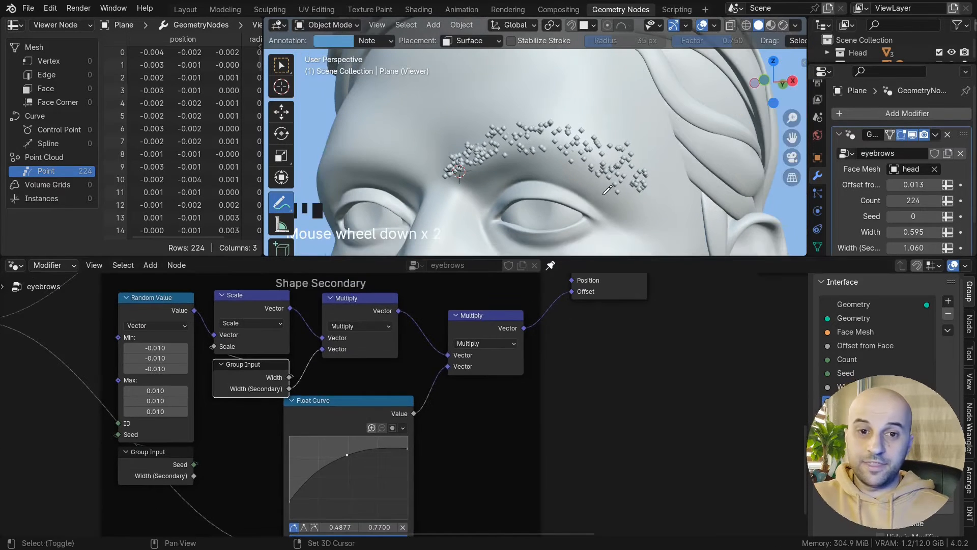
- Circle the outer brow points and mark the inner ones with annotations, then erase the annotations
{"action": "middle_click_drag", "start_coordinate": [601, 195], "coordinate": [583, 192]}
{"action": "scroll", "coordinate": [582, 192], "scroll_direction": "up", "scroll_amount": 1}
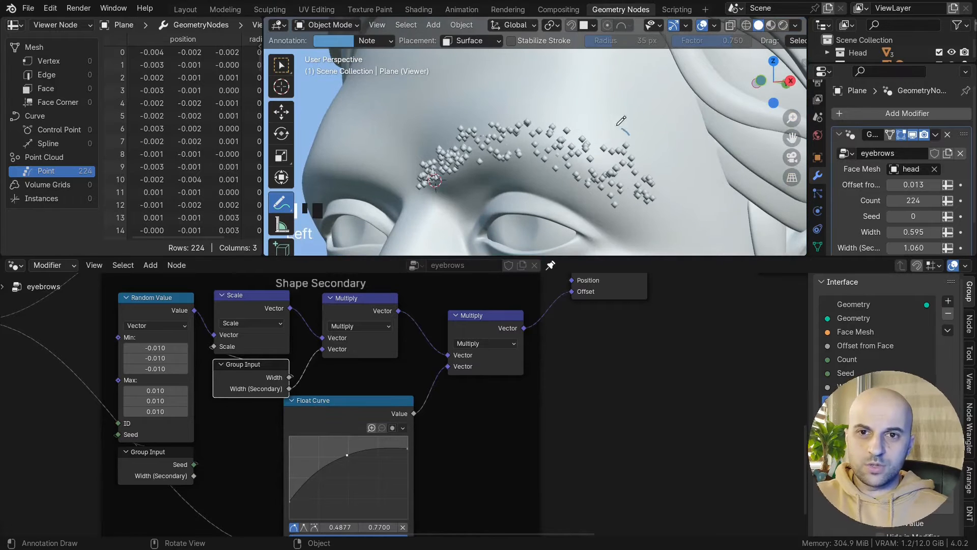
{"action": "middle_click_drag", "start_coordinate": [601, 135], "coordinate": [624, 182]}
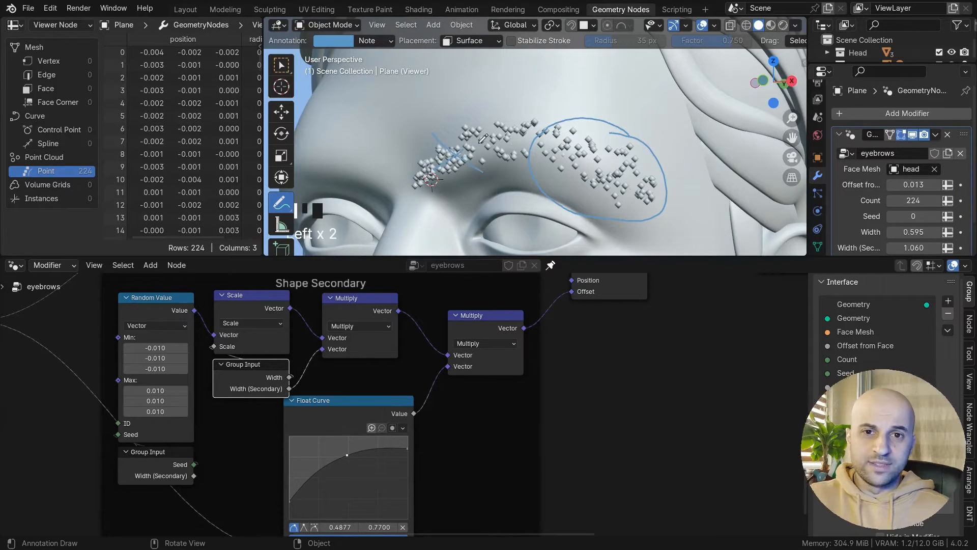
{"action": "left_click_drag", "start_coordinate": [478, 188], "coordinate": [611, 168], "text": "ctrl"}
- Move the Viewer farther along and place the duplicated Set Position inside the Shape Secondary frame
{"action": "scroll", "coordinate": [578, 381], "scroll_direction": "down", "scroll_amount": 7}
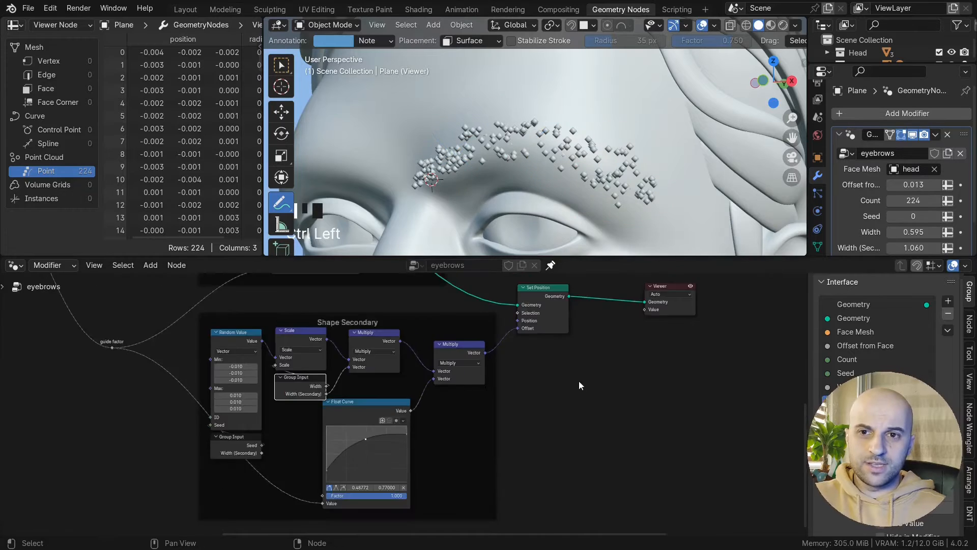
{"action": "middle_click_drag", "start_coordinate": [611, 343], "coordinate": [498, 356]}
{"action": "left_click_drag", "start_coordinate": [514, 316], "coordinate": [616, 318]}
{"action": "scroll", "coordinate": [504, 334], "scroll_direction": "up", "scroll_amount": 6}
{"action": "middle_click_drag", "start_coordinate": [504, 333], "coordinate": [508, 414]}
{"action": "left_click_drag", "start_coordinate": [420, 355], "coordinate": [417, 375]}
- Insert a Delete Geometry node between the secondary Set Position and the Viewer
{"action": "middle_click_drag", "start_coordinate": [527, 405], "coordinate": [530, 394]}
{"action": "key", "text": "shift+a"}
{"action": "type", "text": "del"}
{"action": "key", "text": "Return"}
{"action": "left_click", "coordinate": [484, 357]}
{"action": "left_click", "coordinate": [517, 428]}
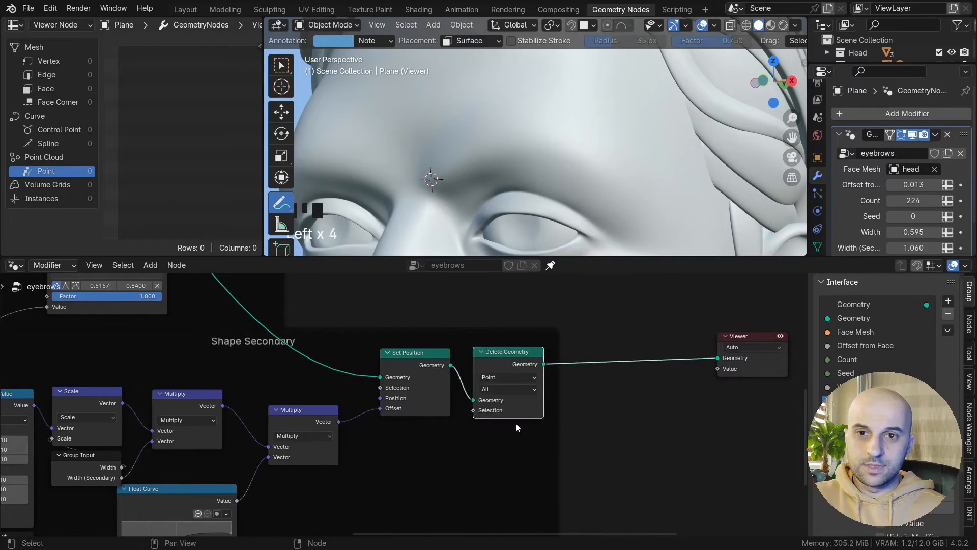
{"action": "scroll", "coordinate": [514, 407], "scroll_direction": "up", "scroll_amount": 3}
{"action": "middle_click_drag", "start_coordinate": [561, 447], "coordinate": [516, 418]}
{"action": "left_click_drag", "start_coordinate": [418, 408], "coordinate": [479, 452]}
{"action": "key", "text": "Home"}
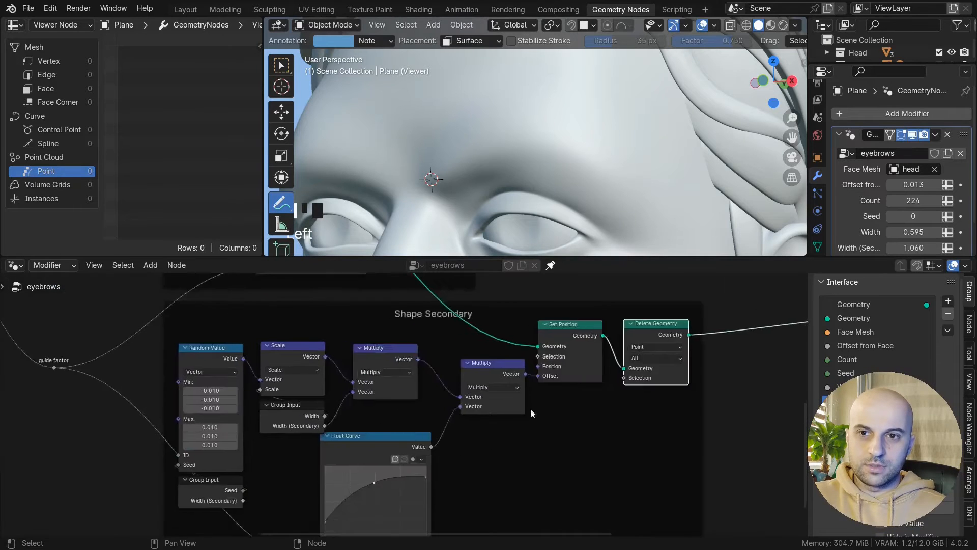
- Preview the guide factor on the secondary points with the Viewer and add a reroute on its link beside the Float Curve
{"action": "left_click", "coordinate": [128, 375], "text": "ctrl+shift"}
{"action": "middle_click_drag", "start_coordinate": [551, 348], "coordinate": [440, 355]}
{"action": "left_click", "coordinate": [440, 356], "text": "ctrl+shift"}
{"action": "left_click_drag", "start_coordinate": [693, 353], "coordinate": [702, 442]}
{"action": "scroll", "coordinate": [448, 423], "scroll_direction": "up", "scroll_amount": 4}
{"action": "right_click_drag", "start_coordinate": [402, 373], "coordinate": [401, 406], "text": "shift"}
{"action": "key", "text": "g"}
{"action": "left_click", "coordinate": [321, 434]}
- Add a Less Than compare node fed by the guide factor reroute and set its B threshold to 0.530
{"action": "left_click_drag", "start_coordinate": [311, 417], "coordinate": [363, 441]}
{"action": "type", "text": "les"}
{"action": "key", "text": "Return"}
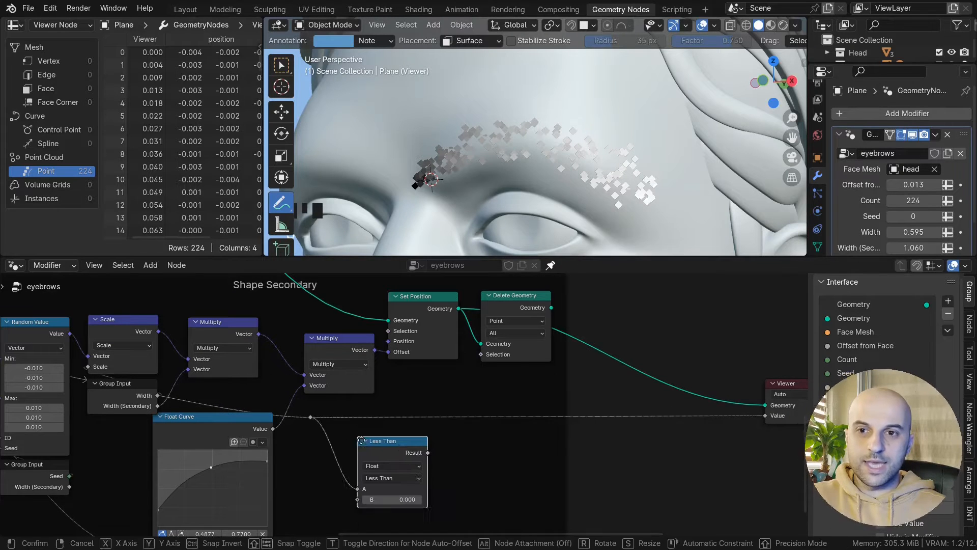
{"action": "left_click", "coordinate": [377, 435]}
{"action": "mouse_move", "coordinate": [372, 490]}
{"action": "left_mouse_down"}
{"action": "mouse_move", "coordinate": [402, 490]}
{"action": "mouse_move", "coordinate": [380, 491]}
{"action": "left_mouse_up"}
{"action": "key", "text": "t"}
{"action": "middle_click_drag", "start_coordinate": [433, 193], "coordinate": [408, 187]}
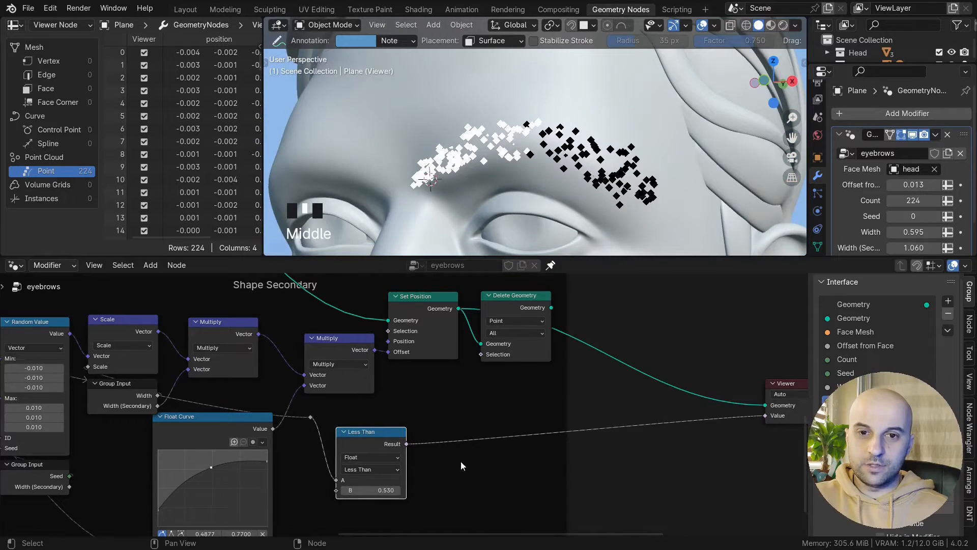
- Set the Less Than node's B value to 0 and expose it through a Group Input placed under the node
{"action": "scroll", "coordinate": [462, 466], "scroll_direction": "up", "scroll_amount": 2}
{"action": "left_click", "coordinate": [392, 404]}
{"action": "type", "text": "0"}
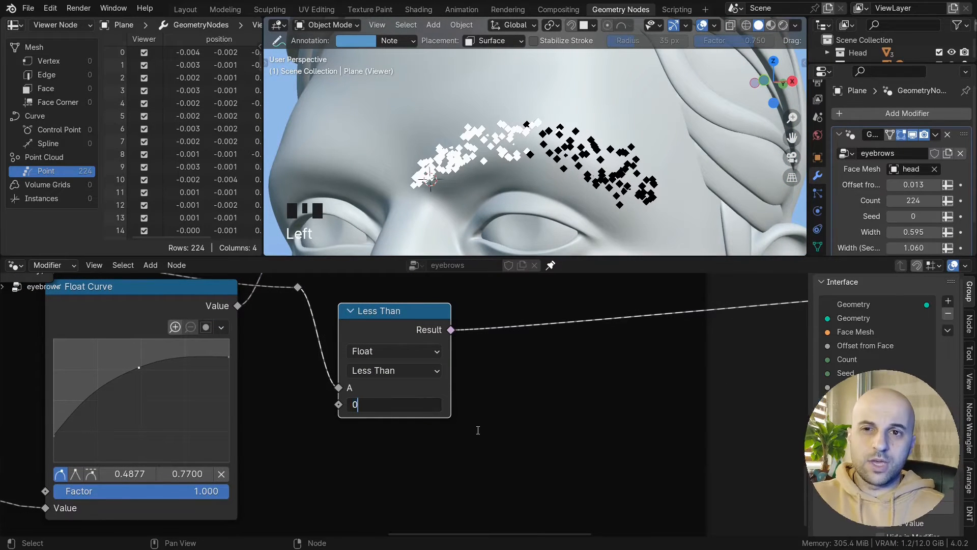
{"action": "left_click", "coordinate": [478, 430]}
{"action": "left_click_drag", "start_coordinate": [339, 404], "coordinate": [305, 397]}
{"action": "type", "text": "in"}
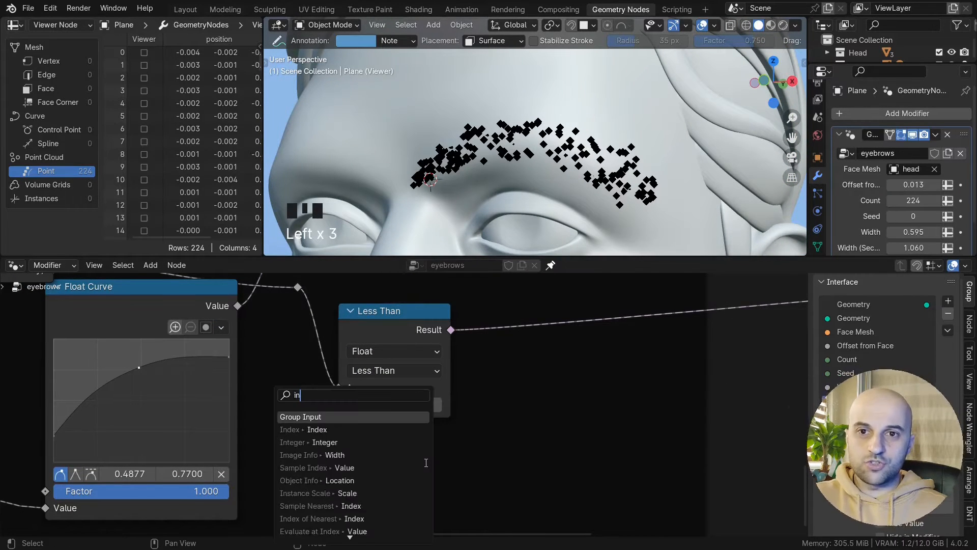
{"action": "key", "text": "Return"}
{"action": "left_click", "coordinate": [450, 444]}
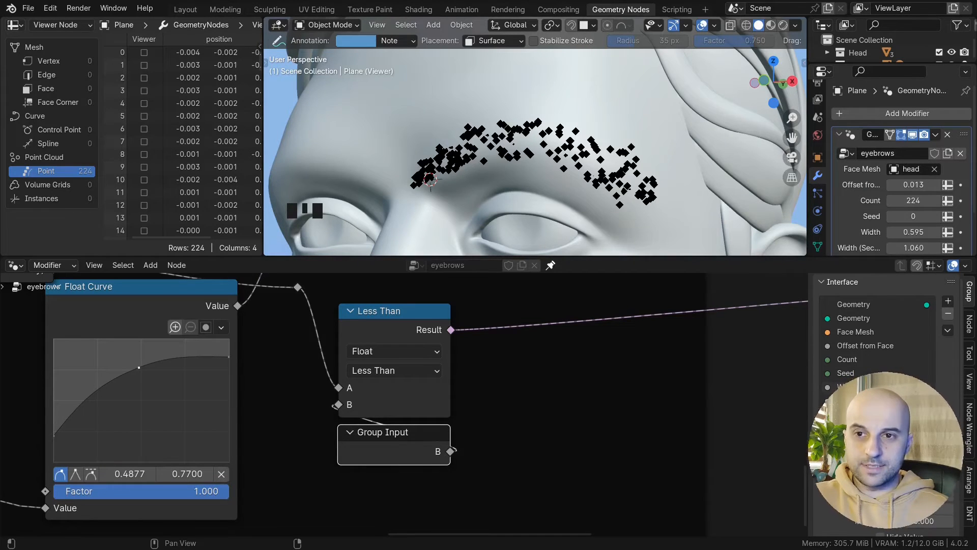
- Name the newly exposed group input Secondary Factor
{"action": "left_click", "coordinate": [899, 412]}
{"action": "scroll", "coordinate": [899, 412], "scroll_direction": "down", "scroll_amount": 1}
{"action": "mouse_move", "coordinate": [894, 212]}
{"action": "left_mouse_down"}
{"action": "mouse_move", "coordinate": [935, 212]}
{"action": "mouse_move", "coordinate": [891, 212]}
{"action": "left_mouse_up"}
{"action": "scroll", "coordinate": [647, 292], "scroll_direction": "down", "scroll_amount": 3}
{"action": "middle_click_drag", "start_coordinate": [647, 293], "coordinate": [458, 357]}
{"action": "middle_click_drag", "start_coordinate": [709, 331], "coordinate": [710, 386]}
- Link the Less Than result to the secondary Delete Geometry's Selection, reposition the compare nodes, and preview the deletion without the Viewer's value link
{"action": "left_click_drag", "start_coordinate": [335, 444], "coordinate": [411, 355]}
{"action": "left_click_drag", "start_coordinate": [363, 522], "coordinate": [316, 488]}
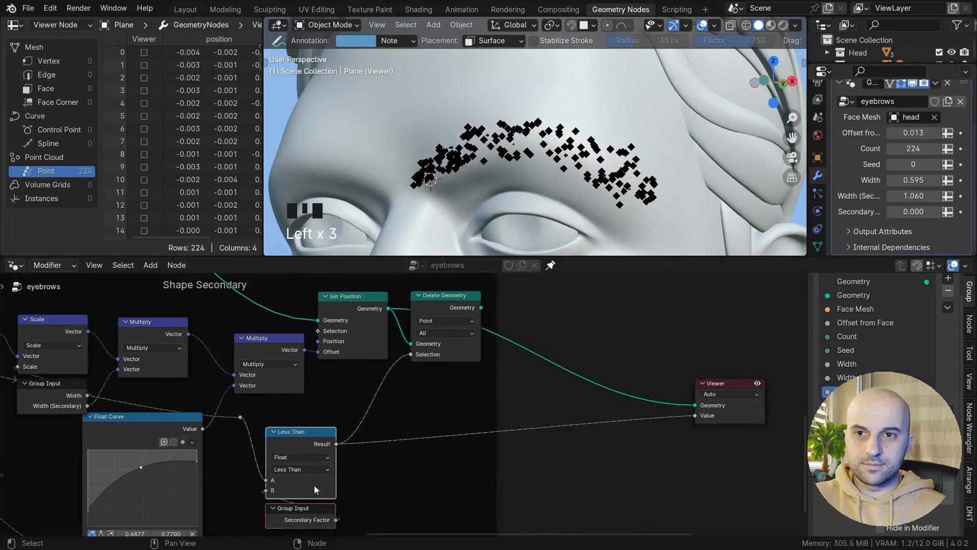
{"action": "key", "text": "g"}
{"action": "left_click", "coordinate": [368, 430]}
{"action": "middle_click_drag", "start_coordinate": [700, 432], "coordinate": [681, 438]}
{"action": "left_click", "coordinate": [441, 310], "text": "ctrl+shift"}
{"action": "right_click_drag", "start_coordinate": [491, 425], "coordinate": [519, 381], "text": "ctrl"}
- Set Secondary Factor to 0.502 in the modifier to remove the inner secondary points
{"action": "left_click_drag", "start_coordinate": [896, 212], "coordinate": [911, 212], "text": "shift"}
{"action": "middle_click_drag", "start_coordinate": [764, 228], "coordinate": [751, 232], "text": "shift"}
{"action": "scroll", "coordinate": [652, 362], "scroll_direction": "down", "scroll_amount": 9, "text": "shift"}
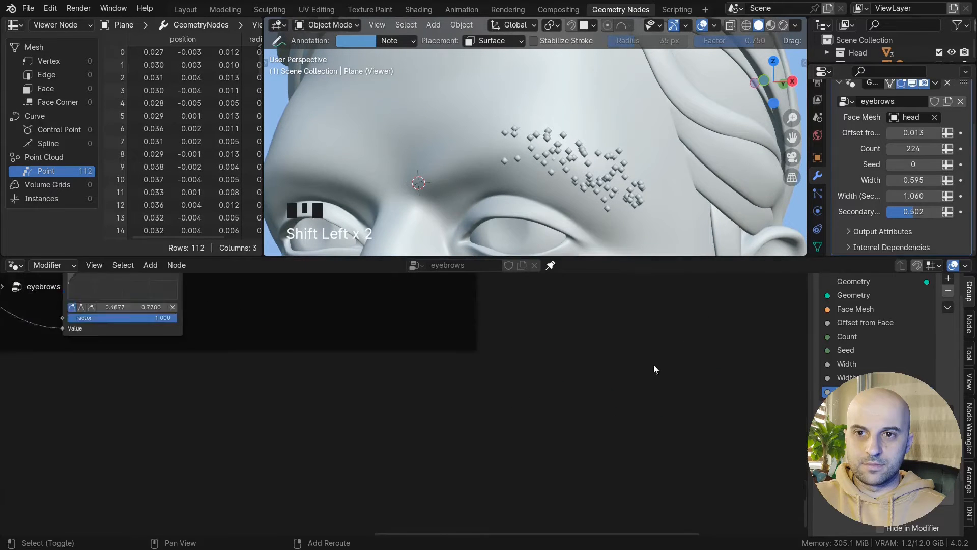
{"action": "scroll", "coordinate": [653, 364], "scroll_direction": "up", "scroll_amount": 9, "text": "shift"}
- Delete the Viewer node attached to the secondary Delete Geometry, undoing the first deletion attempt
{"action": "left_click", "coordinate": [703, 387], "text": "shift"}
{"action": "left_click", "coordinate": [708, 390], "text": "shift"}
{"action": "left_click", "coordinate": [708, 391], "text": "shift"}
{"action": "key", "text": "x"}
{"action": "scroll", "coordinate": [708, 389], "scroll_direction": "down", "scroll_amount": 4}
{"action": "middle_click_drag", "start_coordinate": [647, 354], "coordinate": [572, 361]}
{"action": "key", "text": "ctrl+z"}
{"action": "left_click", "coordinate": [633, 404]}
{"action": "key", "text": "x"}
- Move the Shrinkwrap node and its Group Inputs farther along to make room after the Set Position
{"action": "scroll", "coordinate": [672, 397], "scroll_direction": "down", "scroll_amount": 3}
{"action": "middle_click_drag", "start_coordinate": [657, 333], "coordinate": [560, 489]}
{"action": "scroll", "coordinate": [570, 478], "scroll_direction": "down", "scroll_amount": 1}
{"action": "left_click_drag", "start_coordinate": [509, 413], "coordinate": [437, 321]}
{"action": "left_click_drag", "start_coordinate": [454, 326], "coordinate": [593, 378]}
{"action": "scroll", "coordinate": [402, 397], "scroll_direction": "up", "scroll_amount": 5}
{"action": "middle_click_drag", "start_coordinate": [410, 362], "coordinate": [428, 383]}
- Insert a Join Geometry node before the Shrinkwrap node and connect the secondary Delete Geometry's output into it
{"action": "key", "text": "shift+a"}
{"action": "type", "text": "joi"}
{"action": "key", "text": "Return"}
{"action": "left_click", "coordinate": [541, 398]}
{"action": "middle_click_drag", "start_coordinate": [562, 442], "coordinate": [392, 411]}
{"action": "middle_click_drag", "start_coordinate": [526, 374], "coordinate": [633, 309]}
{"action": "left_click_drag", "start_coordinate": [381, 493], "coordinate": [536, 335]}
{"action": "middle_click_drag", "start_coordinate": [536, 334], "coordinate": [475, 407]}
{"action": "scroll", "coordinate": [530, 173], "scroll_direction": "up", "scroll_amount": 3}
{"action": "middle_click_drag", "start_coordinate": [529, 174], "coordinate": [504, 173]}
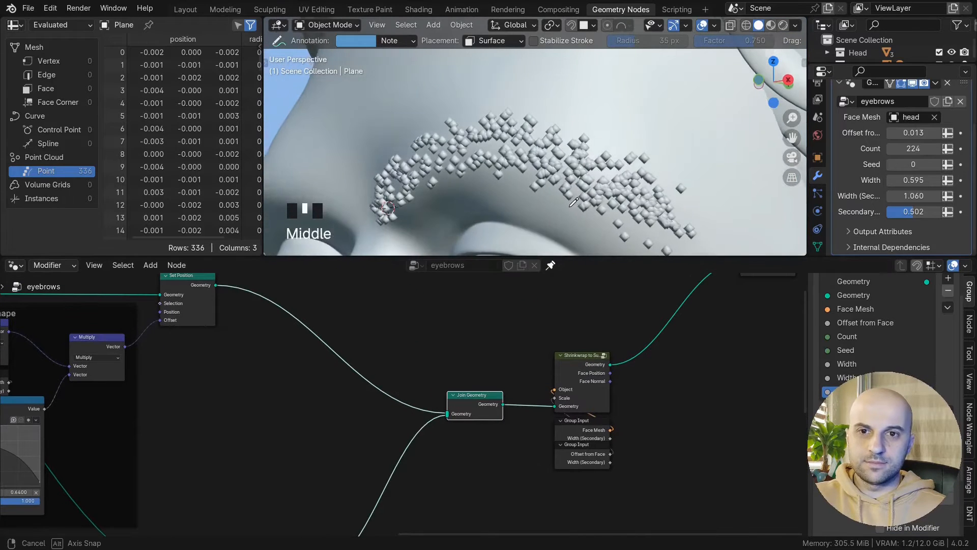
- Set Secondary Factor to 0.511 and Width (Secondary) to 1.390 in the modifier
{"action": "left_click_drag", "start_coordinate": [910, 211], "coordinate": [947, 197]}
{"action": "scroll", "coordinate": [648, 318], "scroll_direction": "down", "scroll_amount": 3}
{"action": "scroll", "coordinate": [600, 178], "scroll_direction": "down", "scroll_amount": 2}
{"action": "middle_click_drag", "start_coordinate": [601, 178], "coordinate": [628, 181]}
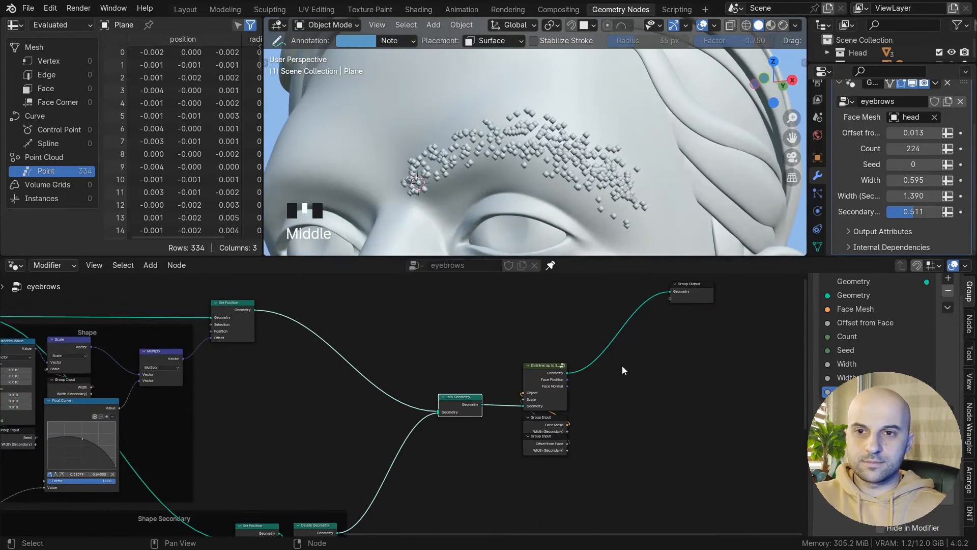
- Move the Join Geometry, Shrinkwrap, its Group Inputs and the Group Output farther away from the primary Set Position
{"action": "scroll", "coordinate": [618, 375], "scroll_direction": "down", "scroll_amount": 2}
{"action": "left_click_drag", "start_coordinate": [685, 464], "coordinate": [444, 310]}
{"action": "key", "text": "g"}
{"action": "left_click", "coordinate": [517, 316]}
{"action": "middle_click_drag", "start_coordinate": [517, 316], "coordinate": [594, 354]}
{"action": "middle_click_drag", "start_coordinate": [575, 204], "coordinate": [582, 200]}
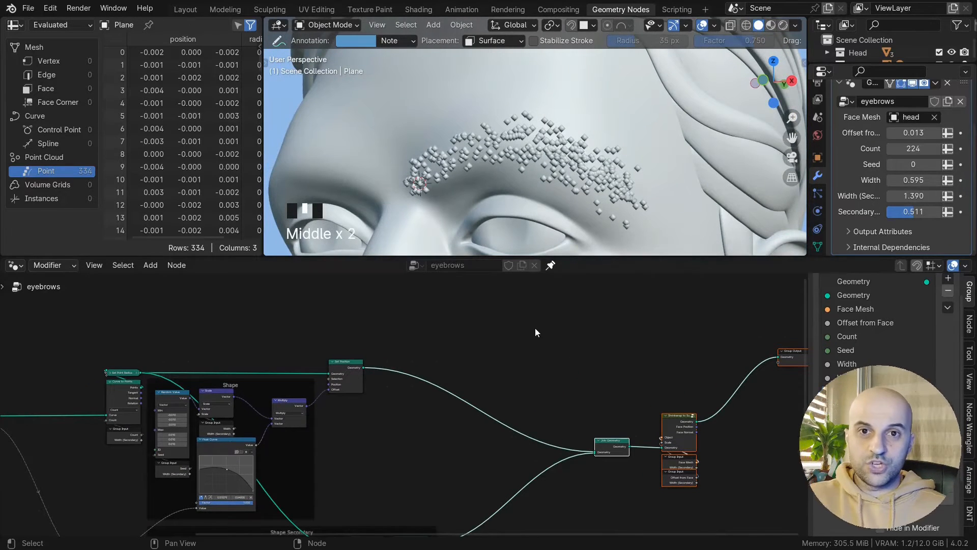
- Preview only the primary Set Position's points in the Viewer, and remove the Viewer again
{"action": "scroll", "coordinate": [513, 172], "scroll_direction": "up", "scroll_amount": 2}
{"action": "middle_click_drag", "start_coordinate": [582, 167], "coordinate": [555, 169]}
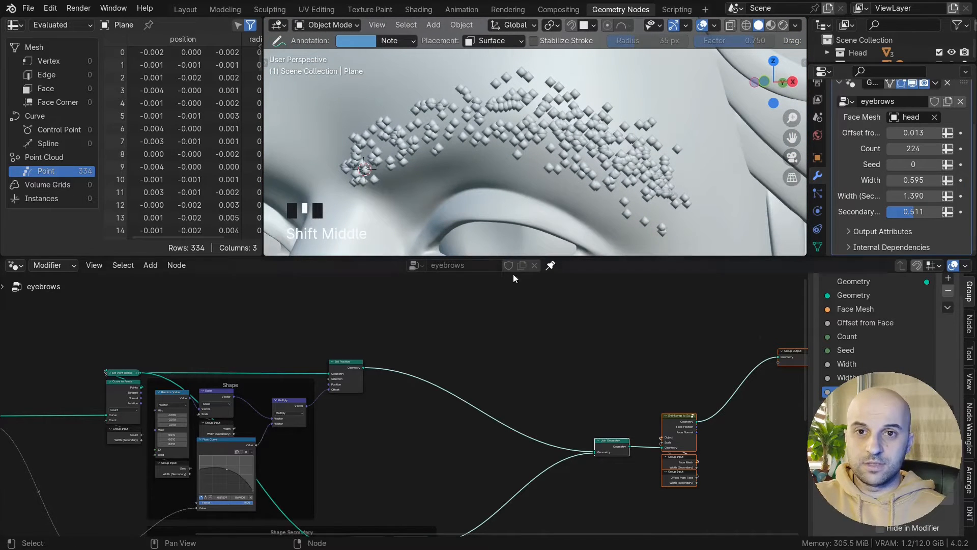
{"action": "scroll", "coordinate": [525, 352], "scroll_direction": "up", "scroll_amount": 2}
{"action": "middle_click_drag", "start_coordinate": [474, 380], "coordinate": [582, 394]}
{"action": "left_click", "coordinate": [401, 349], "text": "ctrl+shift"}
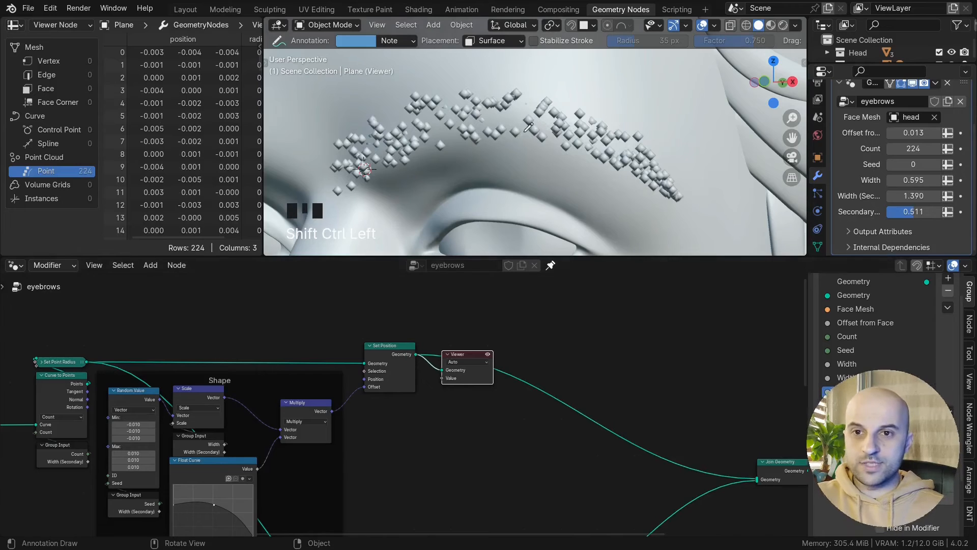
{"action": "key", "text": "x"}
- Insert a Delete Geometry node between the primary Set Position and the Join Geometry
{"action": "key", "text": "shift+a"}
{"action": "type", "text": "delet"}
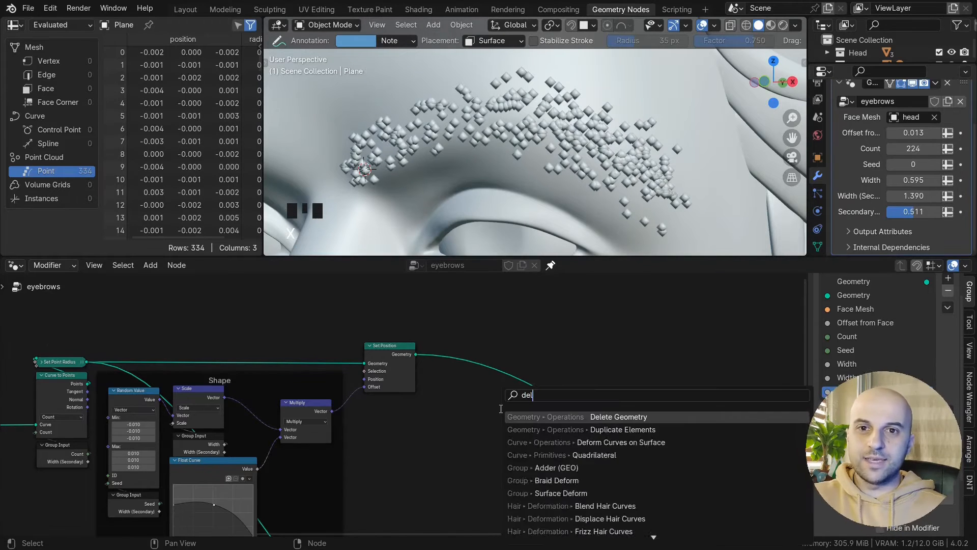
{"action": "key", "text": "Return"}
{"action": "left_click", "coordinate": [454, 348]}
{"action": "scroll", "coordinate": [469, 346], "scroll_direction": "up", "scroll_amount": 5}
{"action": "left_click_drag", "start_coordinate": [515, 324], "coordinate": [540, 317]}
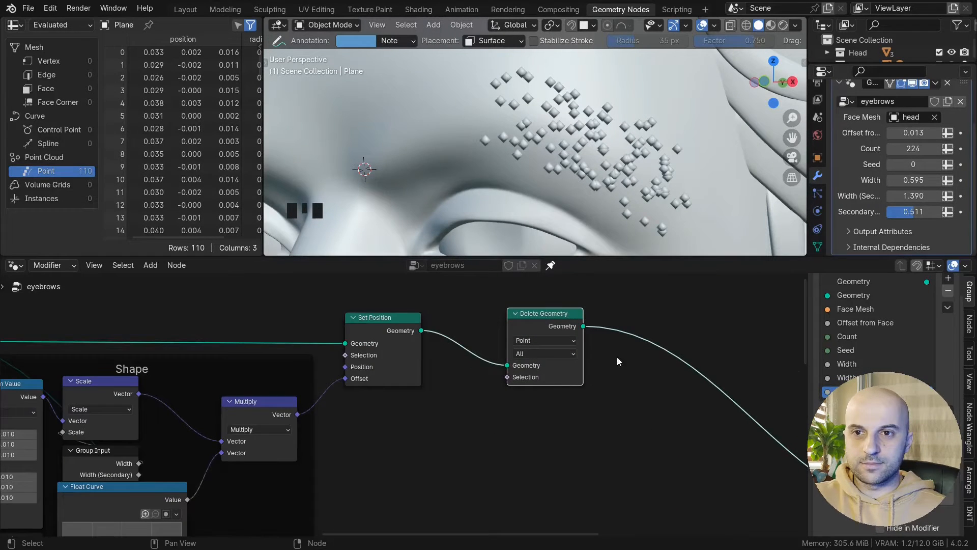
- Add a Random Value node below the primary Set Position, next to the Delete Geometry
{"action": "scroll", "coordinate": [621, 370], "scroll_direction": "up", "scroll_amount": 2}
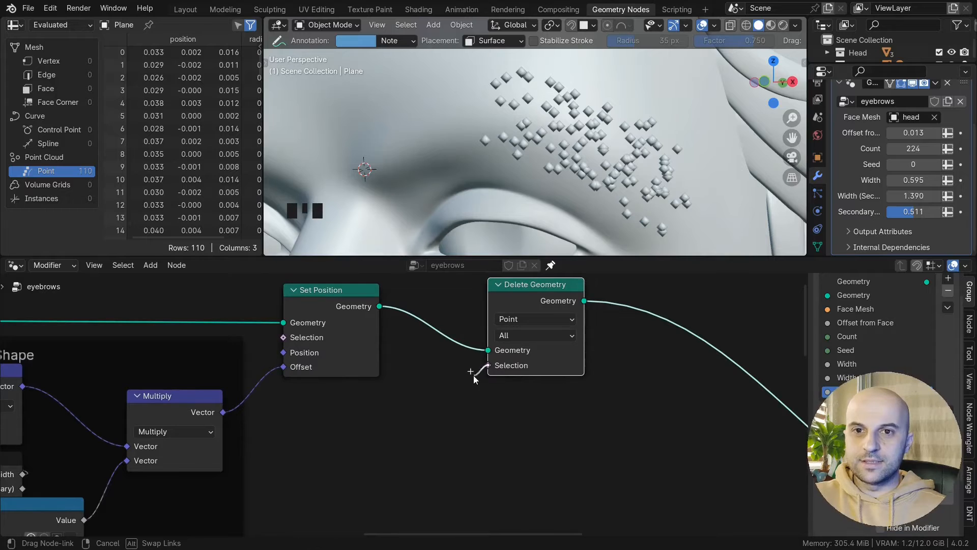
{"action": "left_click_drag", "start_coordinate": [474, 376], "coordinate": [488, 366]}
{"action": "middle_click_drag", "start_coordinate": [504, 423], "coordinate": [428, 398]}
{"action": "key", "text": "shift+a"}
{"action": "type", "text": "r"}
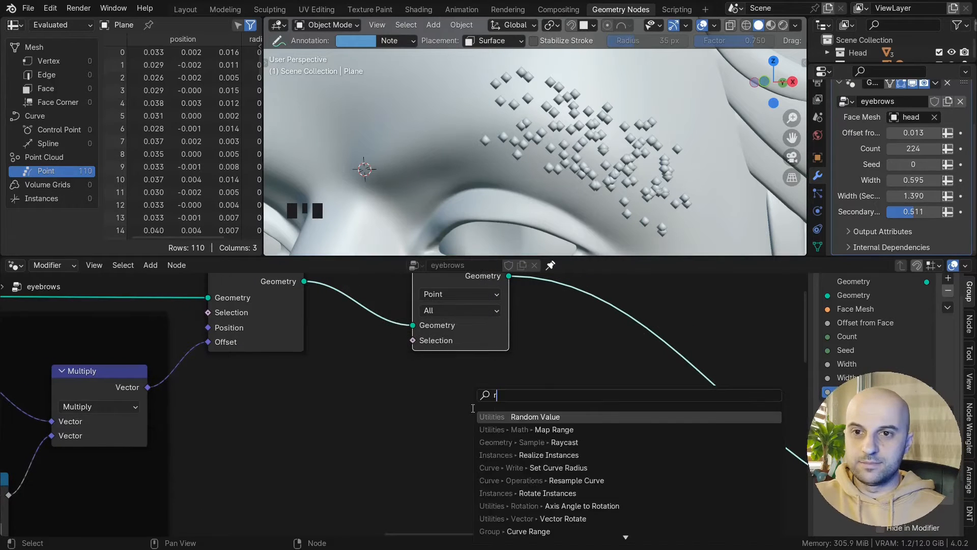
{"action": "type", "text": "and"}
{"action": "key", "text": "Return"}
{"action": "left_click", "coordinate": [285, 375]}
- Switch the Random Value node to Boolean and connect its Value to the primary Delete Geometry's Selection
{"action": "middle_click_drag", "start_coordinate": [404, 373], "coordinate": [478, 356]}
{"action": "scroll", "coordinate": [481, 344], "scroll_direction": "up", "scroll_amount": 3}
{"action": "left_click", "coordinate": [416, 386]}
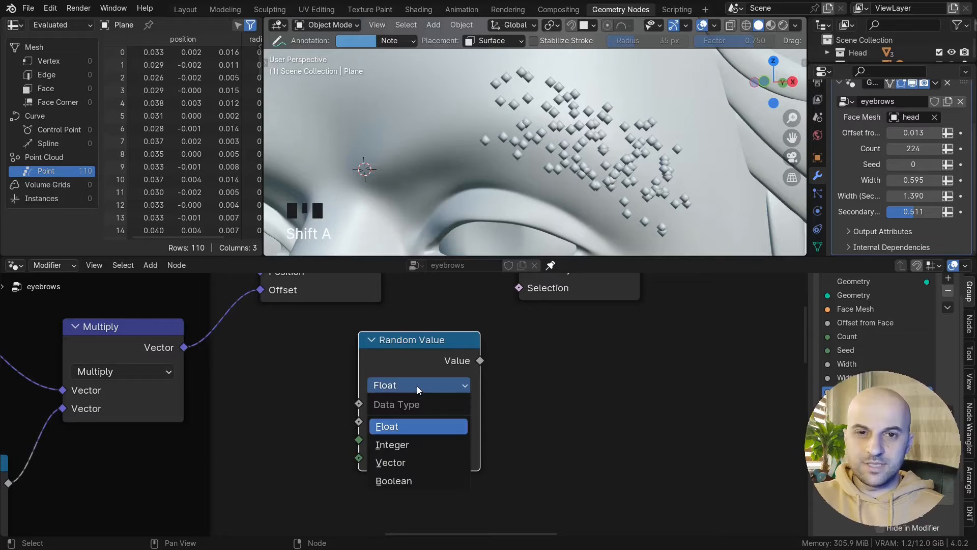
{"action": "left_click", "coordinate": [394, 478]}
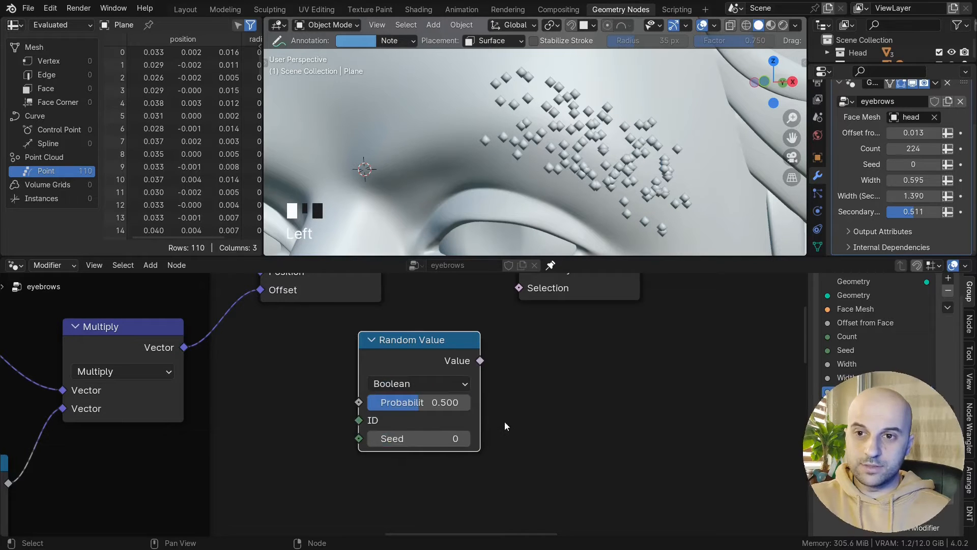
{"action": "scroll", "coordinate": [505, 421], "scroll_direction": "down", "scroll_amount": 2}
{"action": "left_click_drag", "start_coordinate": [459, 405], "coordinate": [489, 348]}
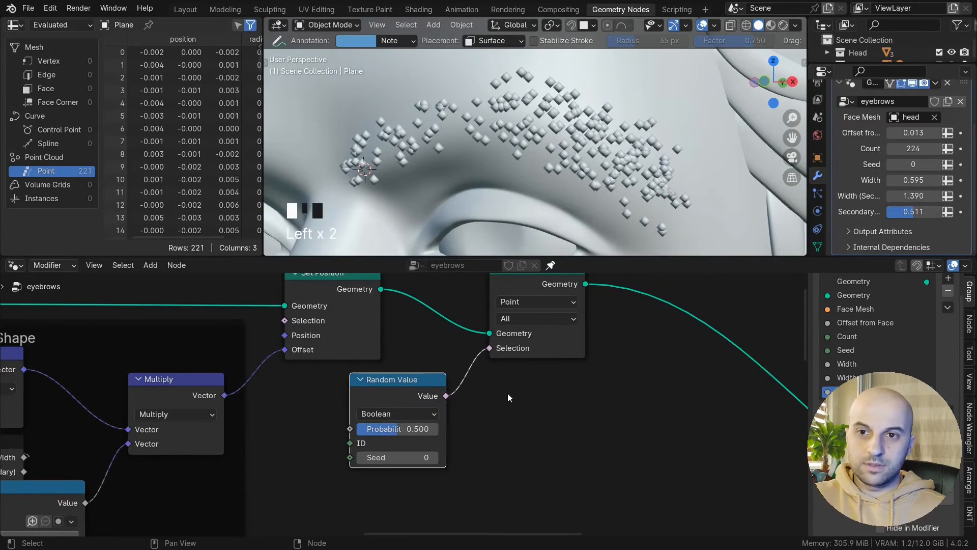
- Preview the primary Delete Geometry in the Viewer and set the Random Value's Probability to 1.000
{"action": "left_click", "coordinate": [512, 303], "text": "ctrl+shift"}
{"action": "mouse_move", "coordinate": [388, 450]}
{"action": "left_mouse_down"}
{"action": "mouse_move", "coordinate": [432, 451]}
{"action": "mouse_move", "coordinate": [346, 451]}
{"action": "mouse_move", "coordinate": [406, 451]}
{"action": "mouse_move", "coordinate": [360, 451]}
{"action": "mouse_move", "coordinate": [394, 451]}
{"action": "left_mouse_up"}
{"action": "scroll", "coordinate": [504, 192], "scroll_direction": "down", "scroll_amount": 1}
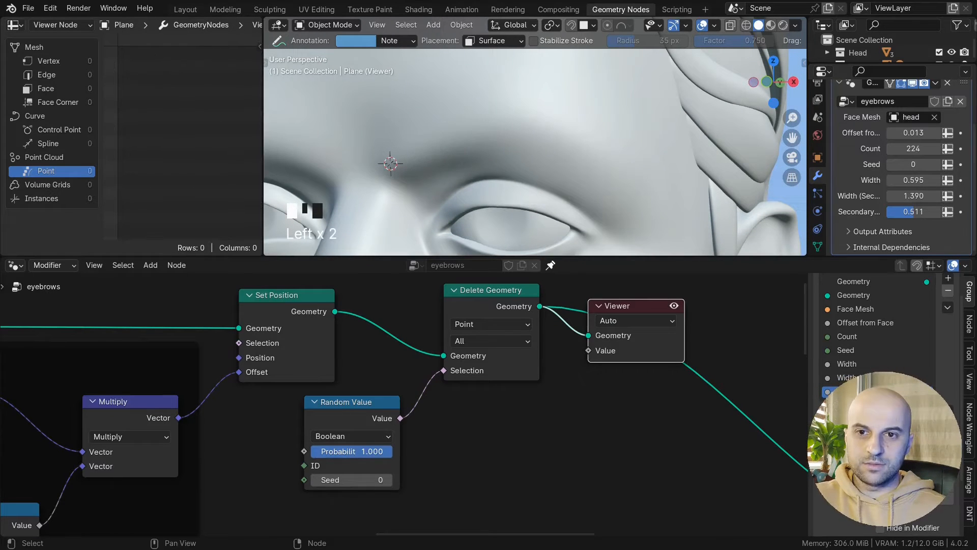
- Move the Random Value, Delete Geometry and Viewer nodes away from the Shape frame to make room for another node
{"action": "middle_click_drag", "start_coordinate": [383, 418], "coordinate": [458, 310]}
{"action": "scroll", "coordinate": [433, 407], "scroll_direction": "down", "scroll_amount": 8}
{"action": "left_click_drag", "start_coordinate": [477, 310], "coordinate": [477, 309]}
{"action": "scroll", "coordinate": [516, 335], "scroll_direction": "up", "scroll_amount": 5}
{"action": "middle_click_drag", "start_coordinate": [516, 335], "coordinate": [405, 454]}
{"action": "left_click_drag", "start_coordinate": [575, 408], "coordinate": [406, 308]}
{"action": "key", "text": "g"}
{"action": "left_click", "coordinate": [501, 317]}
{"action": "middle_click_drag", "start_coordinate": [494, 441], "coordinate": [522, 410]}
- Add a Float Curve driven by the guide factor and feed its Value into the Random Value's Probability
{"action": "scroll", "coordinate": [522, 409], "scroll_direction": "up", "scroll_amount": 1}
{"action": "key", "text": "shift+a"}
{"action": "type", "text": "float"}
{"action": "key", "text": "Return"}
{"action": "left_click", "coordinate": [396, 350]}
- Adjust the probability Float Curve's end points, setting the first to 0.99 and the last to 0.90
{"action": "left_click_drag", "start_coordinate": [441, 375], "coordinate": [441, 417]}
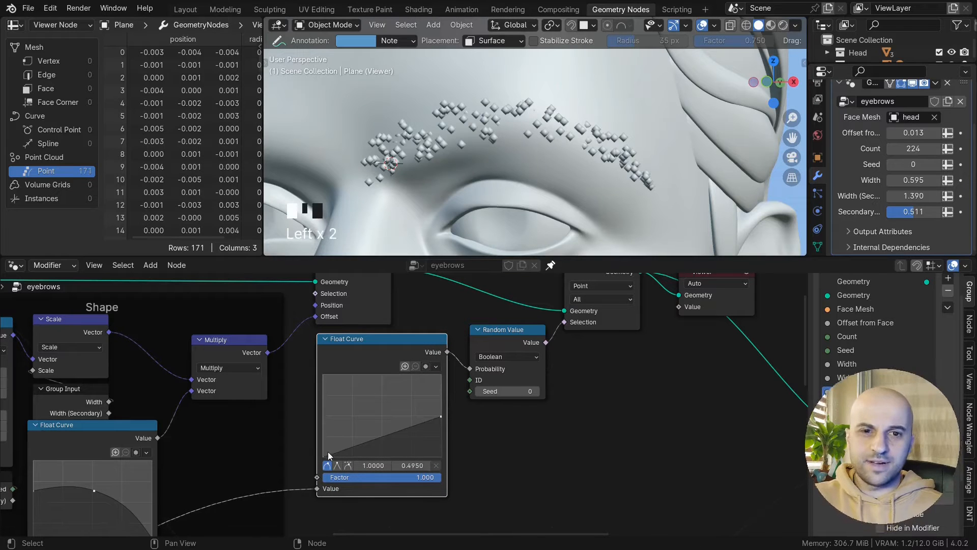
{"action": "left_click_drag", "start_coordinate": [323, 444], "coordinate": [323, 383]}
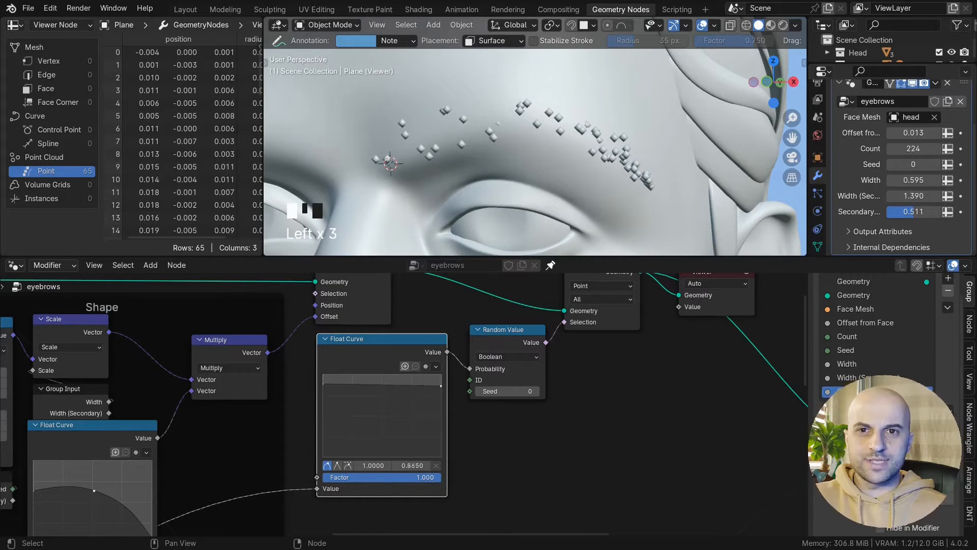
{"action": "left_click_drag", "start_coordinate": [441, 386], "coordinate": [440, 382]}
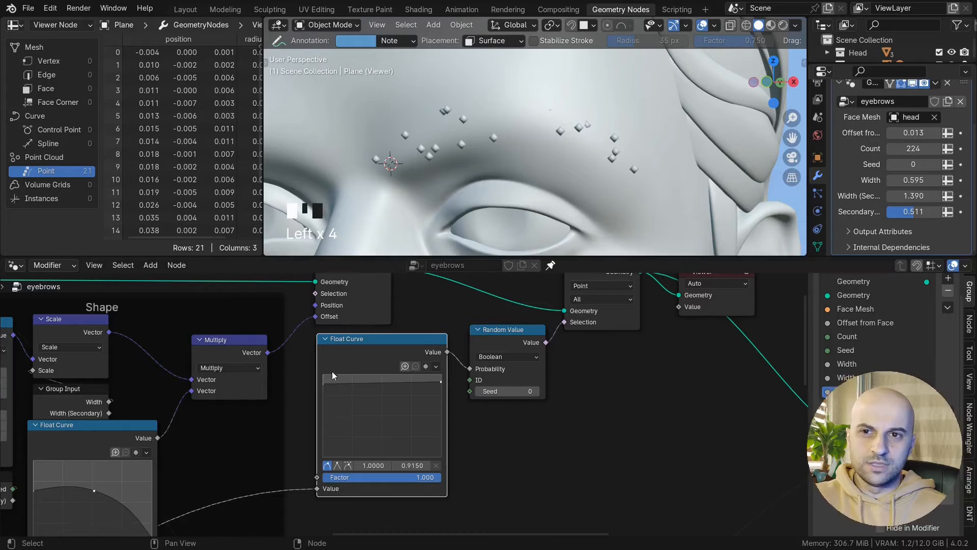
{"action": "left_click_drag", "start_coordinate": [323, 381], "coordinate": [322, 376]}
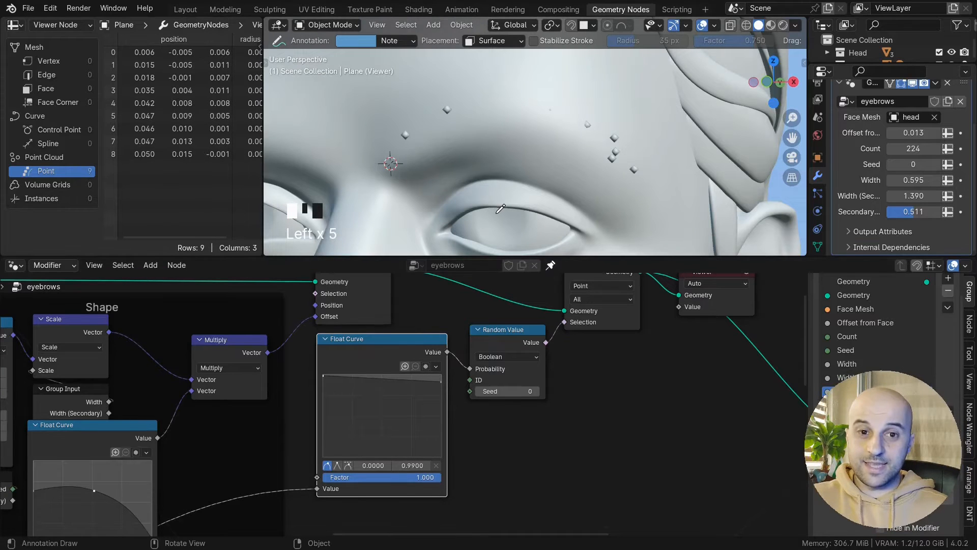
{"action": "middle_click_drag", "start_coordinate": [361, 422], "coordinate": [389, 422]}
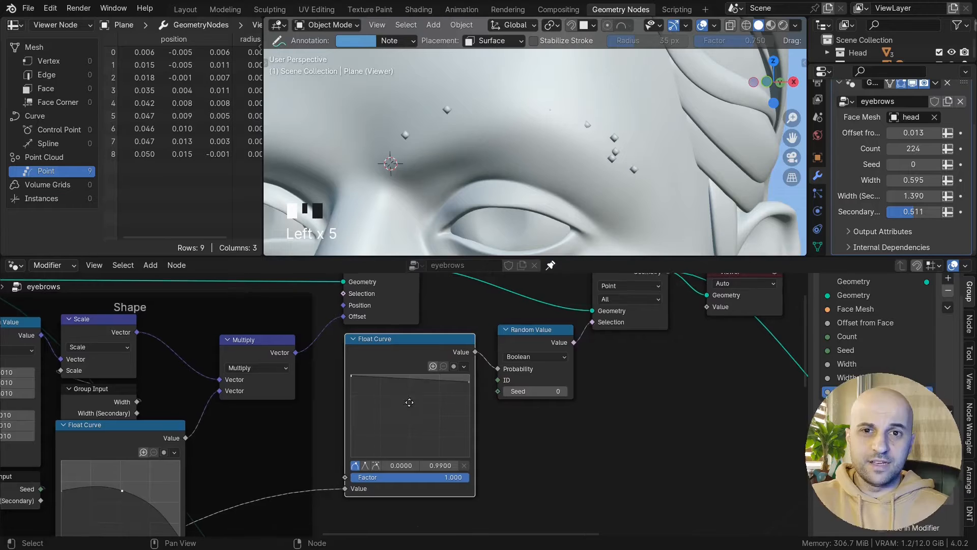
{"action": "scroll", "coordinate": [399, 421], "scroll_direction": "up", "scroll_amount": 2}
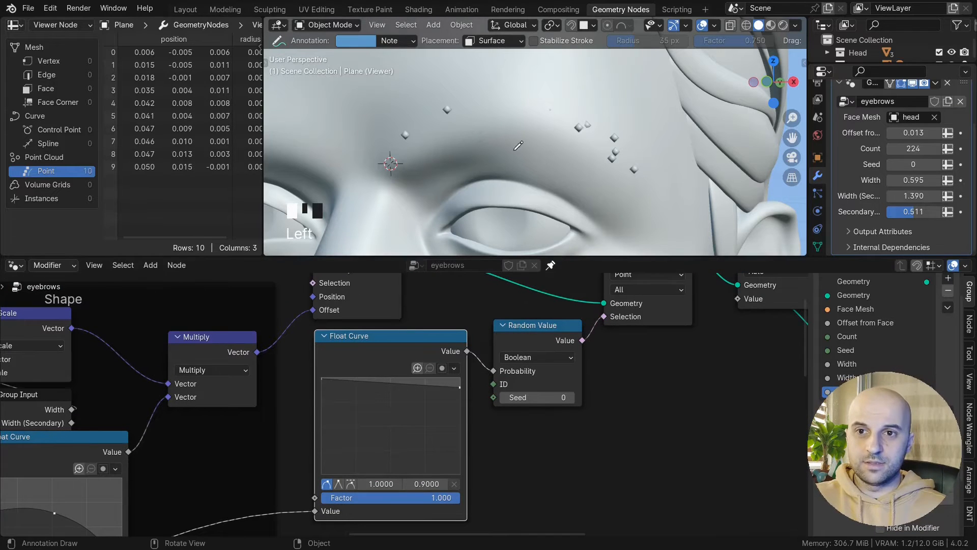
{"action": "left_click_drag", "start_coordinate": [466, 352], "coordinate": [476, 352]}
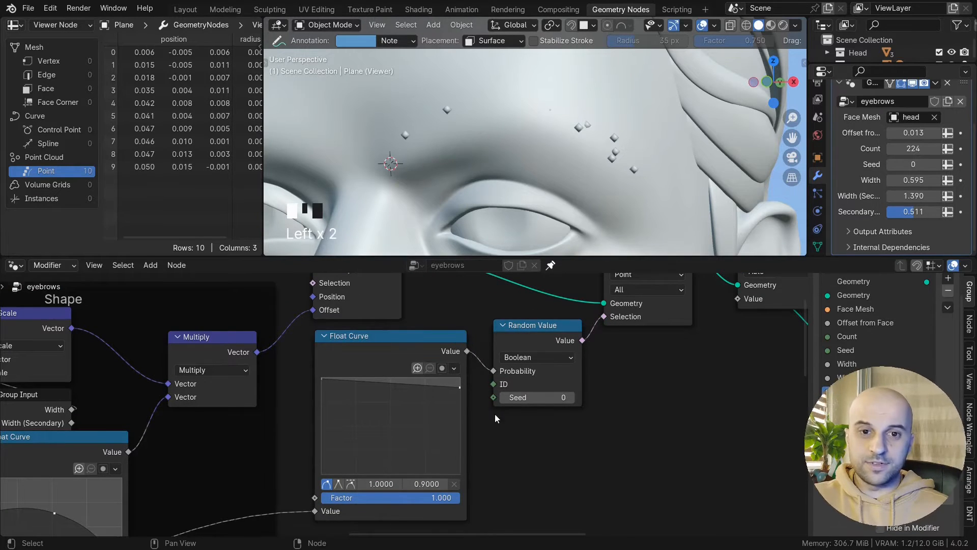
- Move the Random Value, Delete Geometry and Viewer nodes farther from the probability Float Curve
{"action": "scroll", "coordinate": [495, 414], "scroll_direction": "down", "scroll_amount": 6}
{"action": "middle_click_drag", "start_coordinate": [681, 415], "coordinate": [589, 415]}
{"action": "left_click_drag", "start_coordinate": [589, 422], "coordinate": [442, 313]}
{"action": "left_click_drag", "start_coordinate": [470, 311], "coordinate": [538, 309]}
- Insert a Subtract node between the Float Curve and Random Value that subtracts the curve's output from 1.000
{"action": "scroll", "coordinate": [418, 441], "scroll_direction": "up", "scroll_amount": 7}
{"action": "left_click", "coordinate": [406, 386]}
{"action": "key", "text": "shift+a"}
{"action": "type", "text": "subt"}
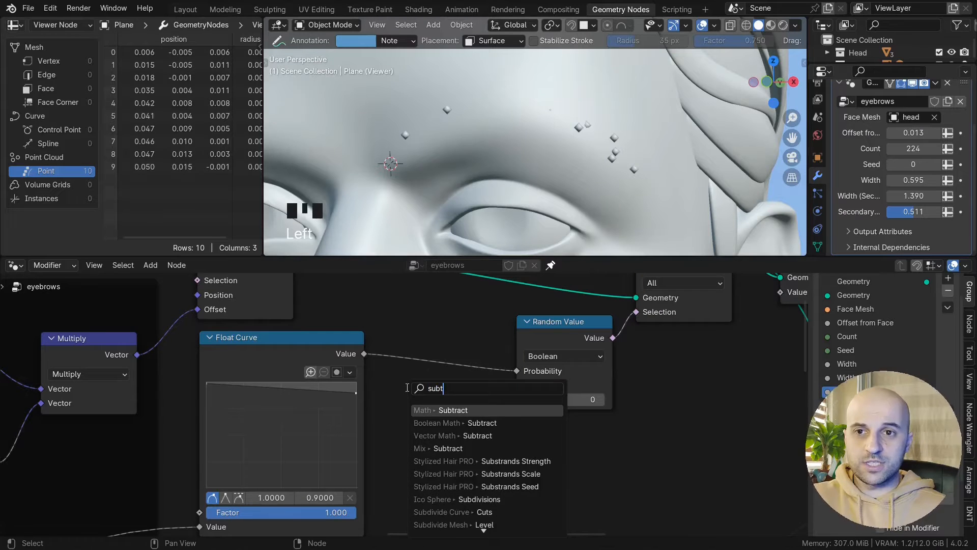
{"action": "key", "text": "Return"}
{"action": "left_click", "coordinate": [408, 388]}
{"action": "left_click_drag", "start_coordinate": [465, 386], "coordinate": [447, 341], "text": "alt"}
{"action": "mouse_move", "coordinate": [392, 398]}
{"action": "left_mouse_down"}
{"action": "mouse_move", "coordinate": [364, 401]}
{"action": "mouse_move", "coordinate": [396, 416]}
{"action": "left_mouse_up"}
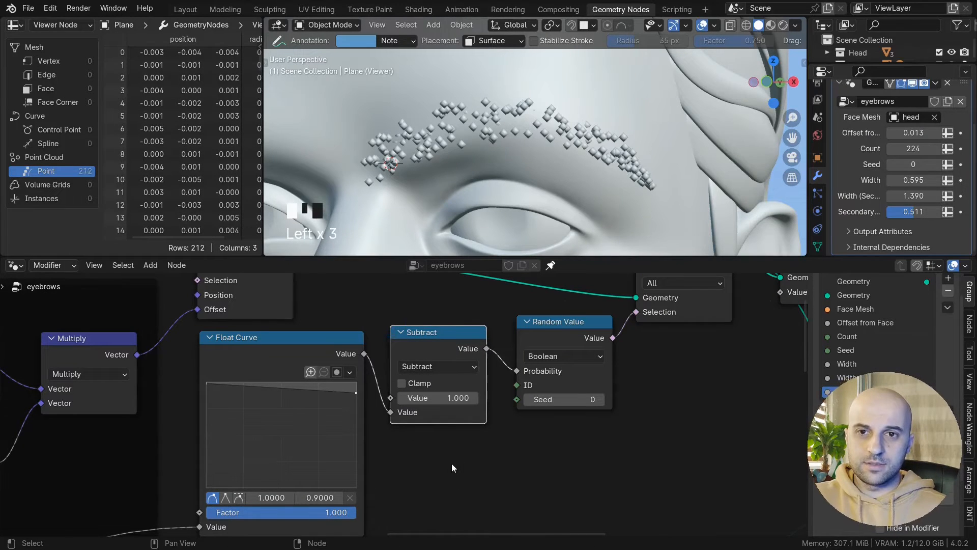
- Shape the probability Float Curve into a hump peaking over the first half, with its last point at 0.24
{"action": "middle_click_drag", "start_coordinate": [451, 463], "coordinate": [542, 447]}
{"action": "left_click", "coordinate": [294, 365]}
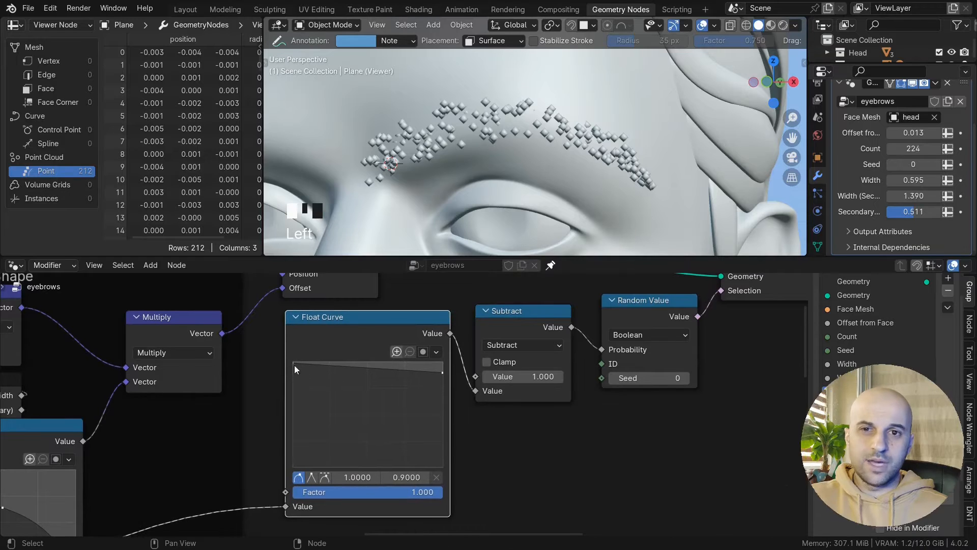
{"action": "left_click_drag", "start_coordinate": [294, 365], "coordinate": [335, 422]}
{"action": "left_click_drag", "start_coordinate": [438, 371], "coordinate": [443, 450]}
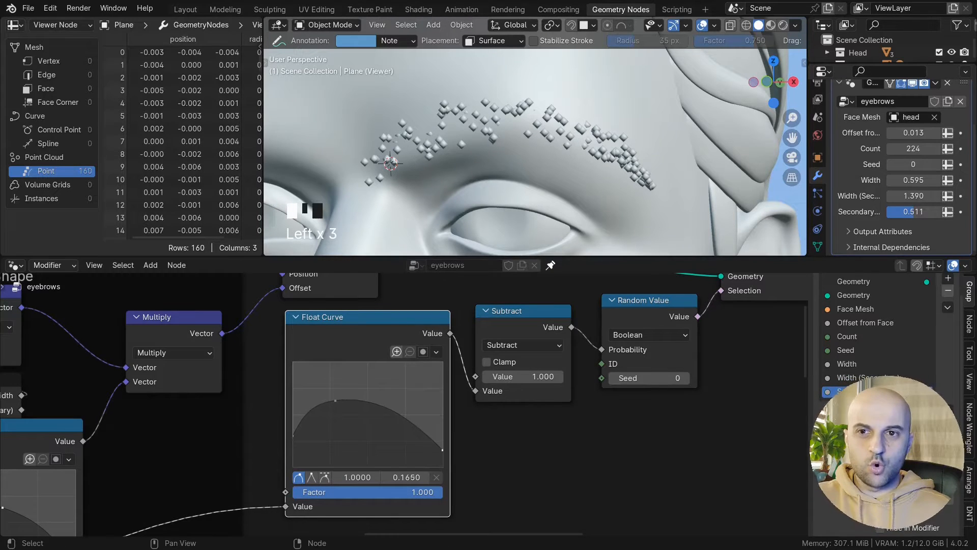
{"action": "left_click_drag", "start_coordinate": [335, 401], "coordinate": [346, 402]}
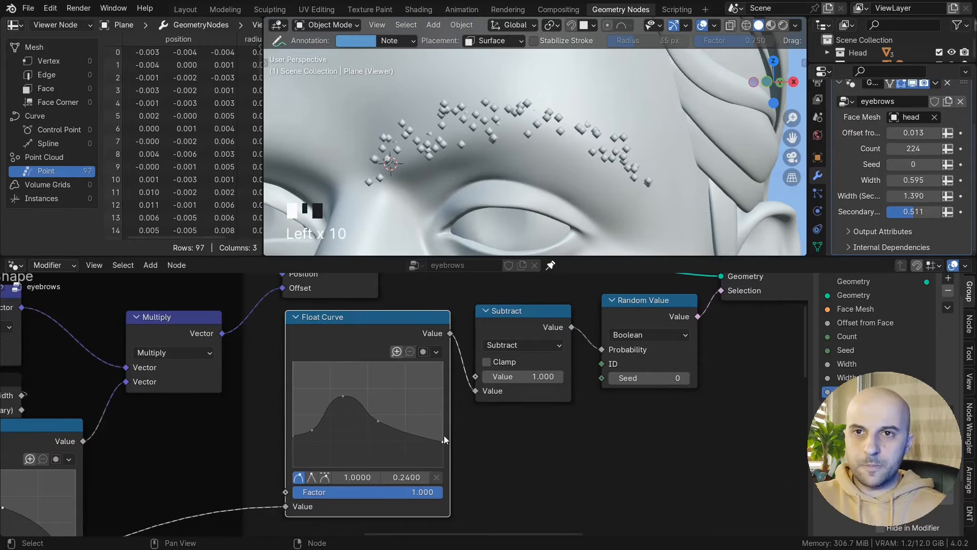
{"action": "middle_click_drag", "start_coordinate": [540, 193], "coordinate": [565, 185]}
- Shift the Float Curve, Subtract, Random Value and all following nodes horizontally away from the primary Set Position
{"action": "scroll", "coordinate": [545, 460], "scroll_direction": "down", "scroll_amount": 5}
{"action": "left_click_drag", "start_coordinate": [547, 423], "coordinate": [328, 367]}
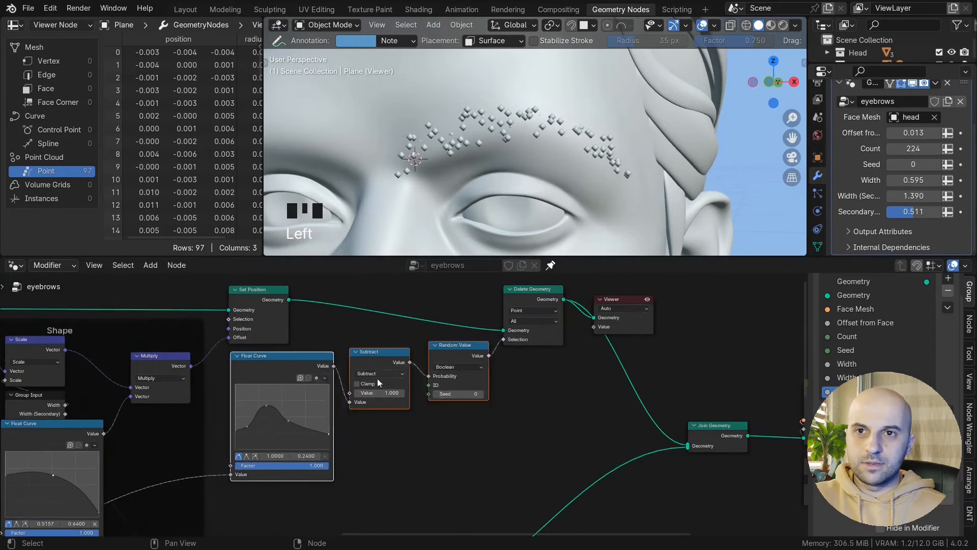
{"action": "scroll", "coordinate": [509, 407], "scroll_direction": "down", "scroll_amount": 6}
{"action": "left_click_drag", "start_coordinate": [653, 434], "coordinate": [357, 307]}
{"action": "left_click_drag", "start_coordinate": [348, 380], "coordinate": [226, 351], "text": "shift"}
{"action": "key", "text": "g"}
{"action": "key", "text": "x"}
{"action": "left_click", "coordinate": [351, 387]}
- Rearrange the probability nodes horizontally, leaving a gap between the Subtract and Random Value nodes
{"action": "scroll", "coordinate": [402, 410], "scroll_direction": "up", "scroll_amount": 6}
{"action": "left_click_drag", "start_coordinate": [417, 362], "coordinate": [265, 320]}
{"action": "key", "text": "g"}
{"action": "key", "text": "x"}
{"action": "middle_click_drag", "start_coordinate": [375, 336], "coordinate": [372, 402]}
{"action": "left_click_drag", "start_coordinate": [367, 362], "coordinate": [409, 360]}
{"action": "left_click_drag", "start_coordinate": [298, 369], "coordinate": [297, 371]}
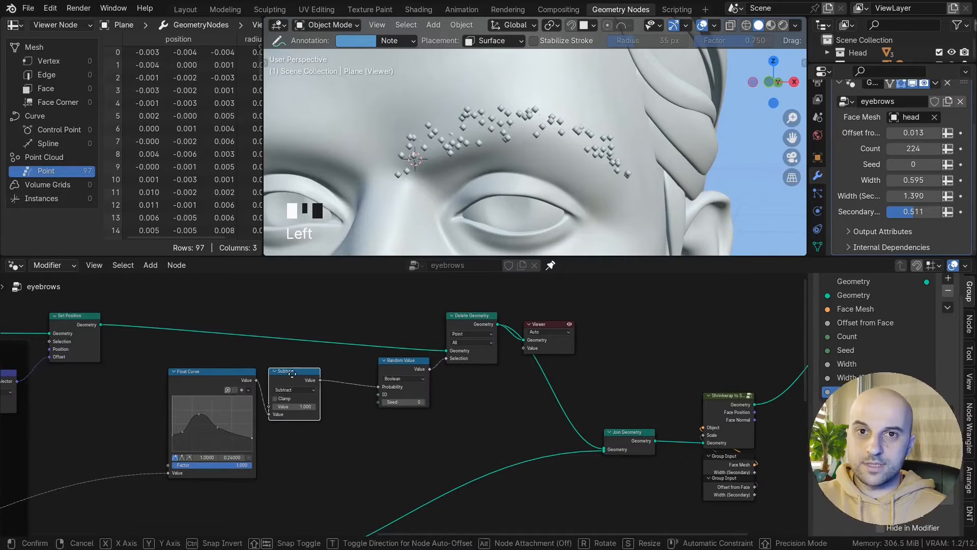
{"action": "left_click_drag", "start_coordinate": [342, 430], "coordinate": [243, 383]}
{"action": "left_click_drag", "start_coordinate": [296, 372], "coordinate": [250, 363]}
- Insert a Mix node between Subtract and Random Value, with the Subtract result in B and A set to 1
{"action": "middle_click_drag", "start_coordinate": [329, 409], "coordinate": [415, 392]}
{"action": "scroll", "coordinate": [416, 391], "scroll_direction": "up", "scroll_amount": 4}
{"action": "scroll", "coordinate": [415, 392], "scroll_direction": "up", "scroll_amount": 2}
{"action": "key", "text": "shift+a"}
{"action": "type", "text": "mix"}
{"action": "key", "text": "Return"}
{"action": "left_click", "coordinate": [429, 379]}
{"action": "scroll", "coordinate": [405, 471], "scroll_direction": "up", "scroll_amount": 1}
{"action": "left_click_drag", "start_coordinate": [397, 437], "coordinate": [397, 451]}
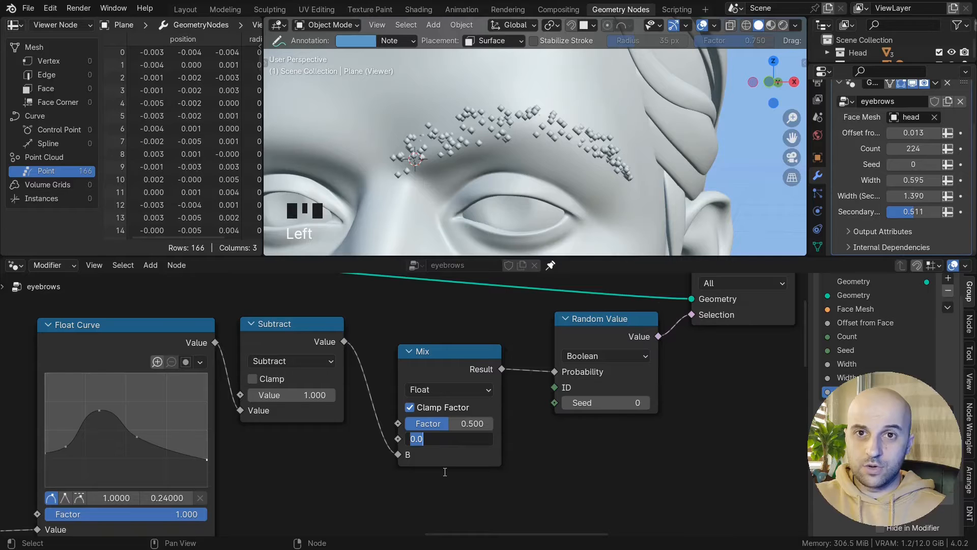
{"action": "type", "text": "1"}
{"action": "key", "text": "Return"}
{"action": "mouse_move", "coordinate": [479, 423]}
{"action": "left_mouse_down"}
{"action": "mouse_move", "coordinate": [433, 423]}
{"action": "mouse_move", "coordinate": [493, 421]}
{"action": "left_mouse_up"}
- Drive the Mix node's Factor with a new group input named Main Hairs Density
{"action": "middle_click_drag", "start_coordinate": [496, 461], "coordinate": [495, 444]}
{"action": "left_click_drag", "start_coordinate": [397, 407], "coordinate": [481, 490]}
{"action": "type", "text": "inp"}
{"action": "key", "text": "Return"}
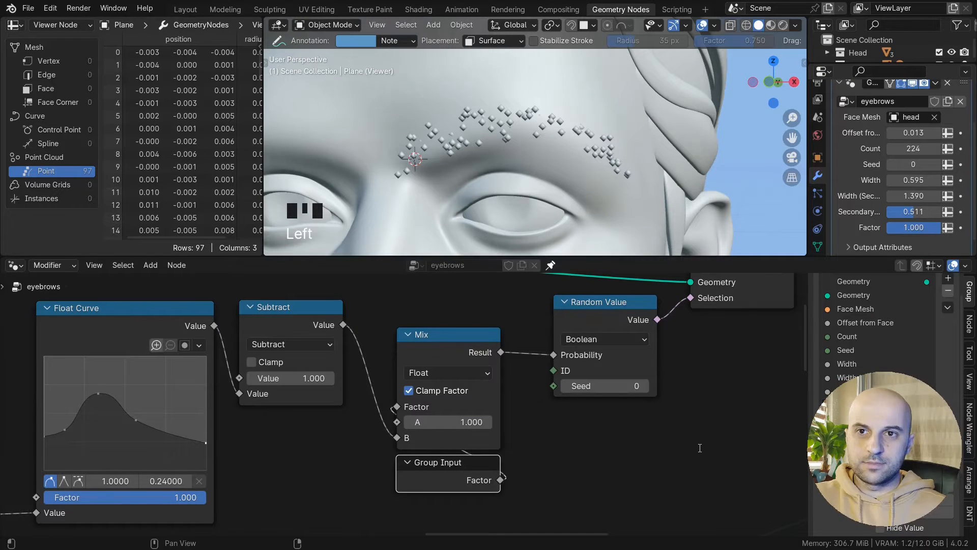
{"action": "mouse_move", "coordinate": [931, 227]}
{"action": "left_mouse_down"}
{"action": "mouse_move", "coordinate": [887, 227]}
{"action": "mouse_move", "coordinate": [940, 228]}
{"action": "left_mouse_up"}
- Tidy the probability nodes and group them with Delete Geometry in a frame labelled Main Density
{"action": "scroll", "coordinate": [534, 436], "scroll_direction": "down", "scroll_amount": 3}
{"action": "left_click_drag", "start_coordinate": [521, 458], "coordinate": [458, 408]}
{"action": "left_click_drag", "start_coordinate": [453, 350], "coordinate": [428, 329]}
{"action": "scroll", "coordinate": [585, 315], "scroll_direction": "down", "scroll_amount": 5}
{"action": "mouse_move", "coordinate": [572, 324]}
{"action": "left_mouse_down"}
{"action": "mouse_move", "coordinate": [526, 326]}
{"action": "mouse_move", "coordinate": [560, 311]}
{"action": "left_mouse_up"}
{"action": "left_click_drag", "start_coordinate": [540, 443], "coordinate": [272, 318]}
{"action": "key", "text": "ctrl+j"}
{"action": "left_click", "coordinate": [463, 298]}
{"action": "key", "text": "F2"}
{"action": "type", "text": "Main Hairs Densi"}
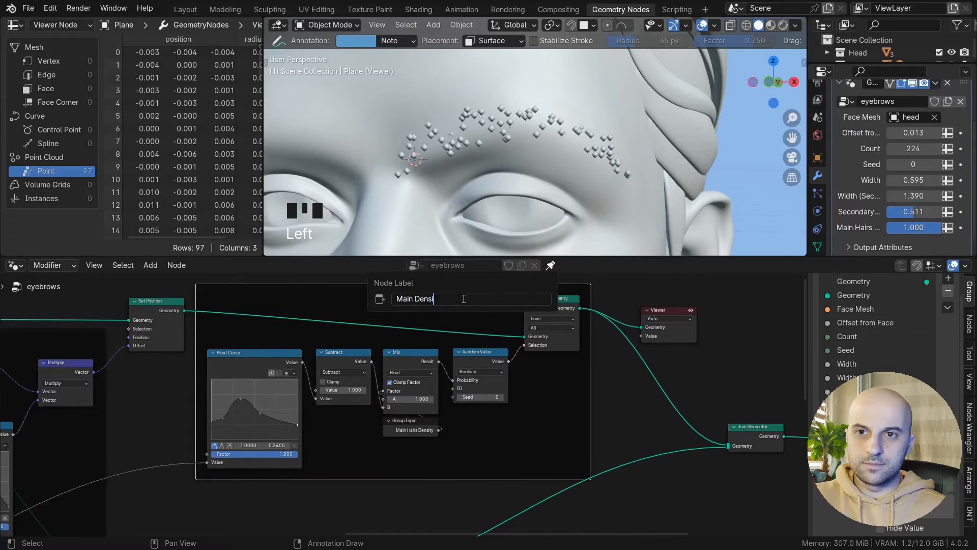
{"action": "type", "text": "ty"}
{"action": "key", "text": "Return"}
- Delete the Viewer node beside the Main Density frame
{"action": "scroll", "coordinate": [661, 433], "scroll_direction": "down", "scroll_amount": 6}
{"action": "left_click_drag", "start_coordinate": [759, 478], "coordinate": [606, 391]}
{"action": "left_click", "coordinate": [570, 347]}
{"action": "key", "text": "x"}
- Connect the Seed group input to the Main Density Random Value's Seed and raise the modifier's Seed to 4
{"action": "scroll", "coordinate": [509, 473], "scroll_direction": "up", "scroll_amount": 10}
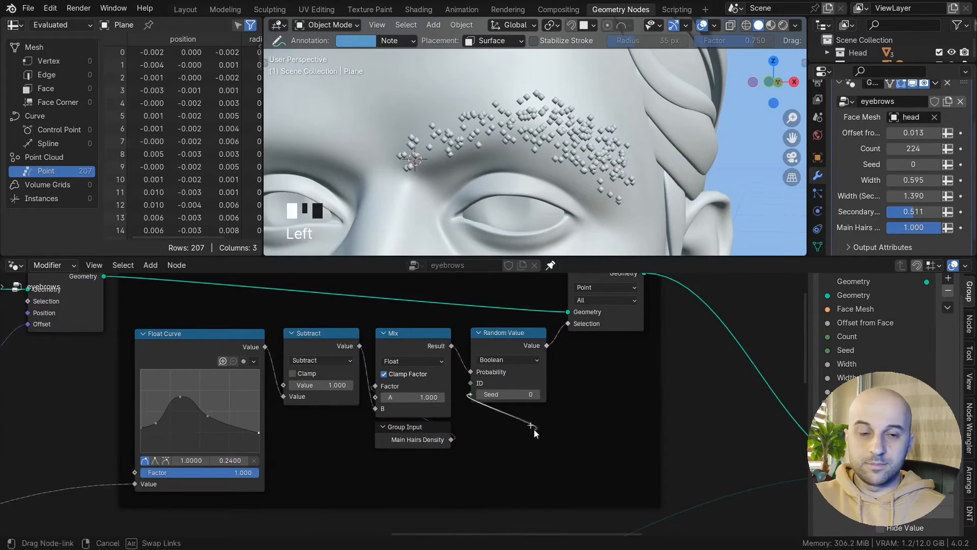
{"action": "left_click_drag", "start_coordinate": [534, 429], "coordinate": [535, 429]}
{"action": "type", "text": "se"}
{"action": "key", "text": "Return"}
{"action": "left_click", "coordinate": [550, 423]}
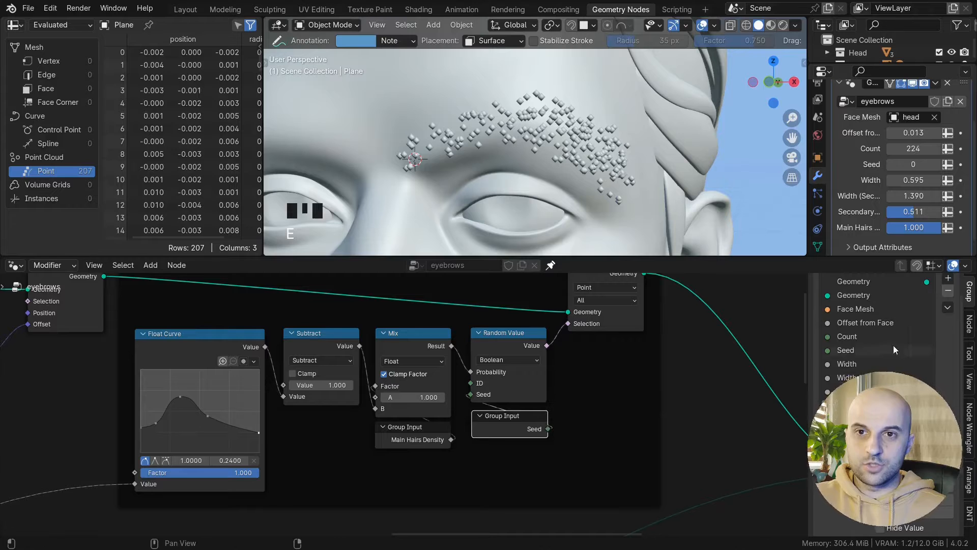
{"action": "left_click", "coordinate": [935, 164]}
{"action": "left_click", "coordinate": [935, 164]}
{"action": "left_click", "coordinate": [935, 164]}
{"action": "left_click", "coordinate": [935, 164]}
- Move the Delete Geometry node of the Shape Secondary frame farther away from its Set Position node
{"action": "scroll", "coordinate": [645, 402], "scroll_direction": "down", "scroll_amount": 3}
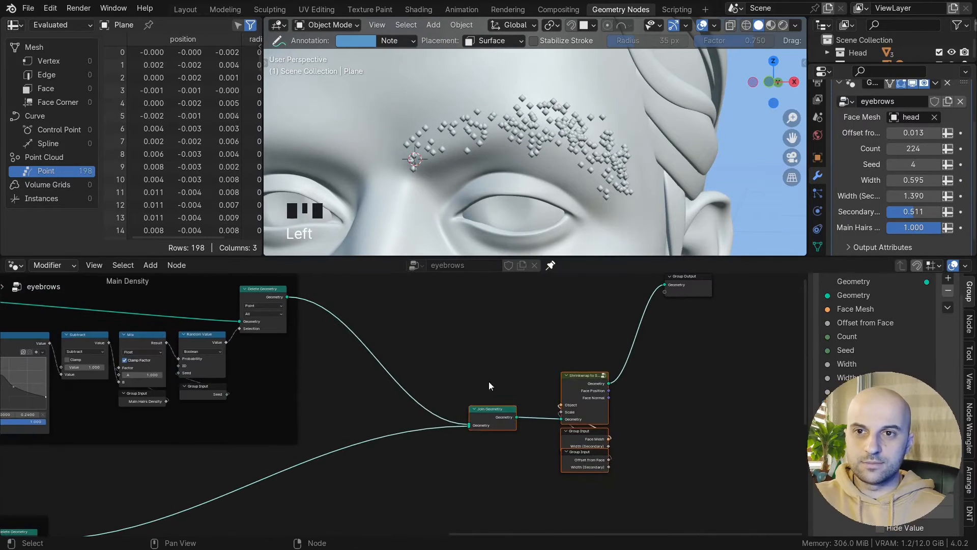
{"action": "scroll", "coordinate": [373, 447], "scroll_direction": "down", "scroll_amount": 2}
{"action": "middle_click_drag", "start_coordinate": [374, 448], "coordinate": [713, 285]}
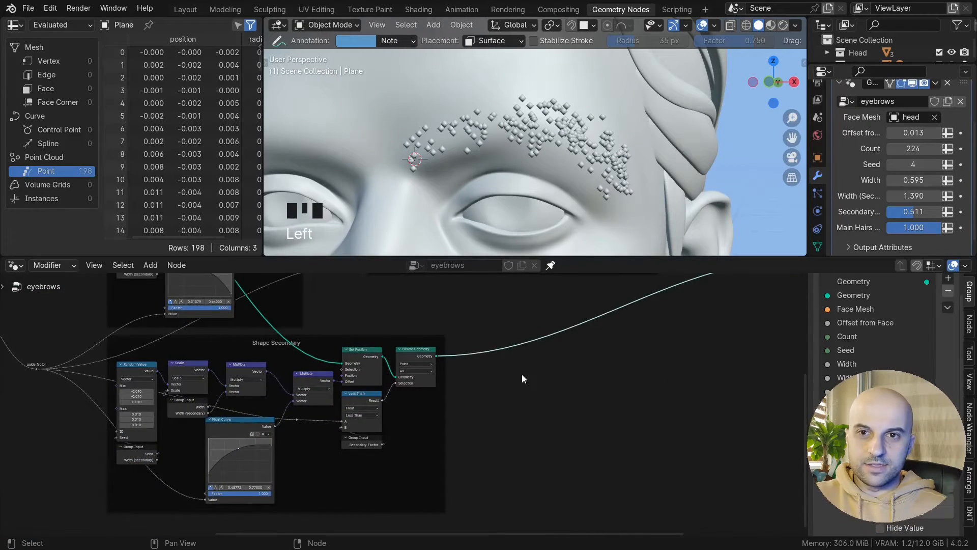
{"action": "scroll", "coordinate": [510, 386], "scroll_direction": "up", "scroll_amount": 2}
{"action": "scroll", "coordinate": [510, 387], "scroll_direction": "up", "scroll_amount": 1}
{"action": "middle_click_drag", "start_coordinate": [583, 408], "coordinate": [558, 423]}
{"action": "scroll", "coordinate": [557, 423], "scroll_direction": "up", "scroll_amount": 5}
{"action": "mouse_move", "coordinate": [380, 334]}
{"action": "left_mouse_down"}
{"action": "mouse_move", "coordinate": [376, 344]}
{"action": "mouse_move", "coordinate": [380, 334]}
{"action": "left_mouse_up"}
{"action": "key", "text": "g"}
{"action": "left_click", "coordinate": [617, 340]}
{"action": "left_click_drag", "start_coordinate": [331, 419], "coordinate": [504, 458]}
{"action": "middle_click_drag", "start_coordinate": [550, 419], "coordinate": [607, 387]}
- Add a Boolean Random Value node to Shape Secondary, placed beneath the Less Than node's Secondary Factor input
{"action": "key", "text": "shift+a"}
{"action": "type", "text": "ra"}
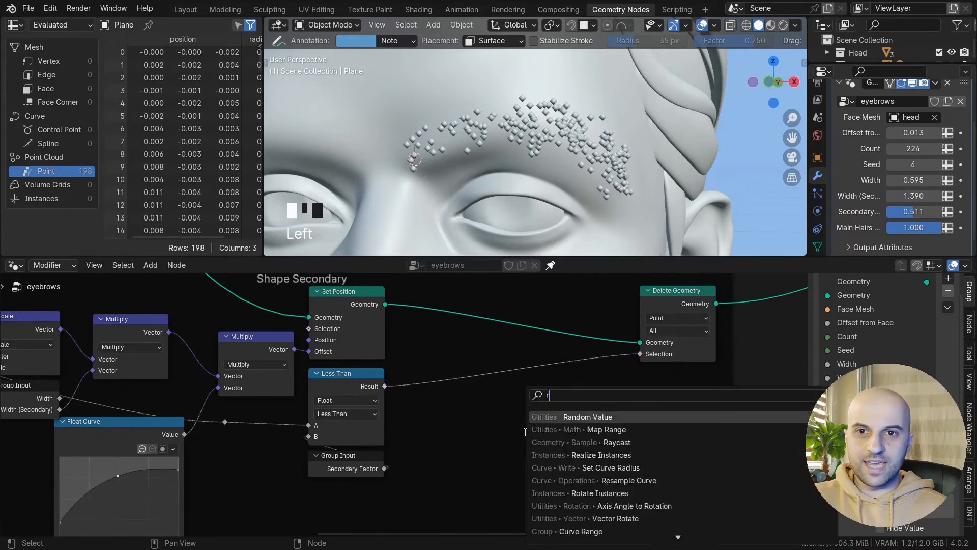
{"action": "key", "text": "Return"}
{"action": "left_click", "coordinate": [486, 438]}
{"action": "left_click", "coordinate": [485, 441]}
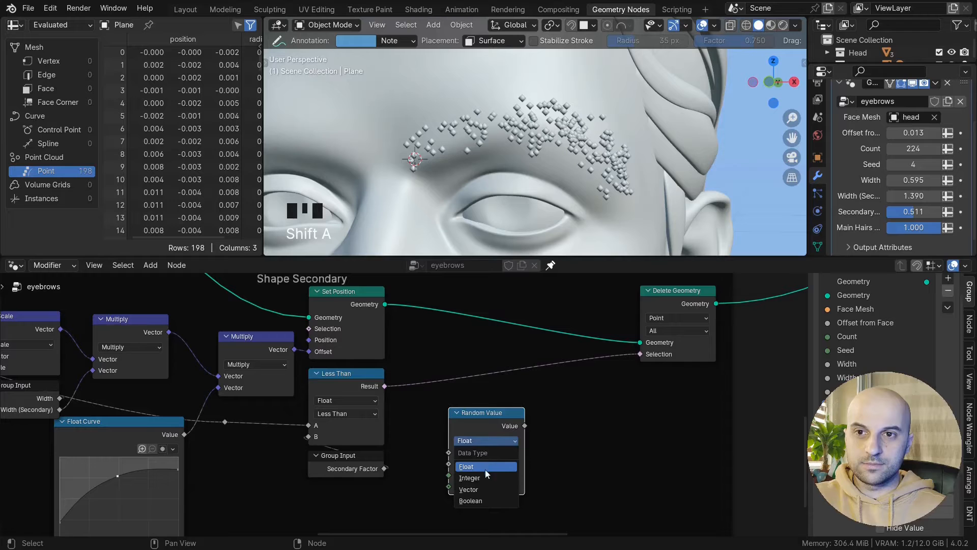
{"action": "left_click", "coordinate": [483, 501]}
{"action": "left_click_drag", "start_coordinate": [486, 424], "coordinate": [478, 439]}
{"action": "left_click", "coordinate": [564, 433]}
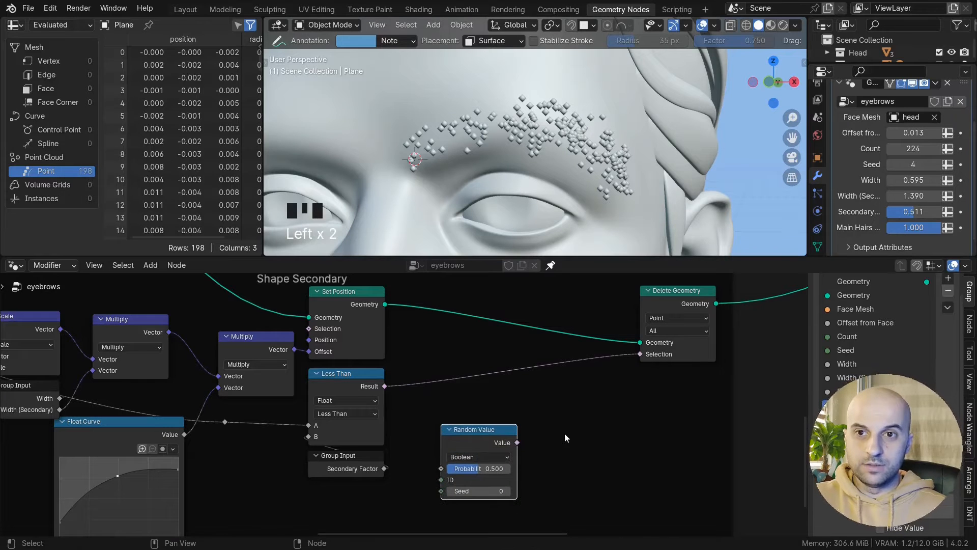
{"action": "middle_click_drag", "start_coordinate": [564, 433], "coordinate": [633, 360]}
{"action": "scroll", "coordinate": [633, 360], "scroll_direction": "up", "scroll_amount": 3}
{"action": "left_click_drag", "start_coordinate": [588, 354], "coordinate": [415, 430]}
{"action": "left_click", "coordinate": [416, 431]}
{"action": "middle_click_drag", "start_coordinate": [416, 430], "coordinate": [417, 455]}
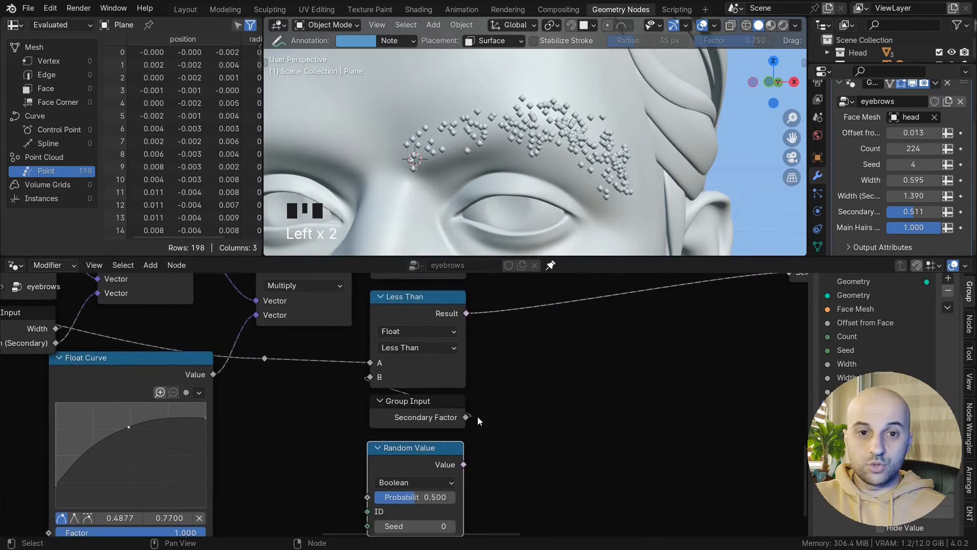
- Add an Or Boolean Math node that combines the Less Than result with the Random Value output
{"action": "left_click_drag", "start_coordinate": [467, 466], "coordinate": [531, 405]}
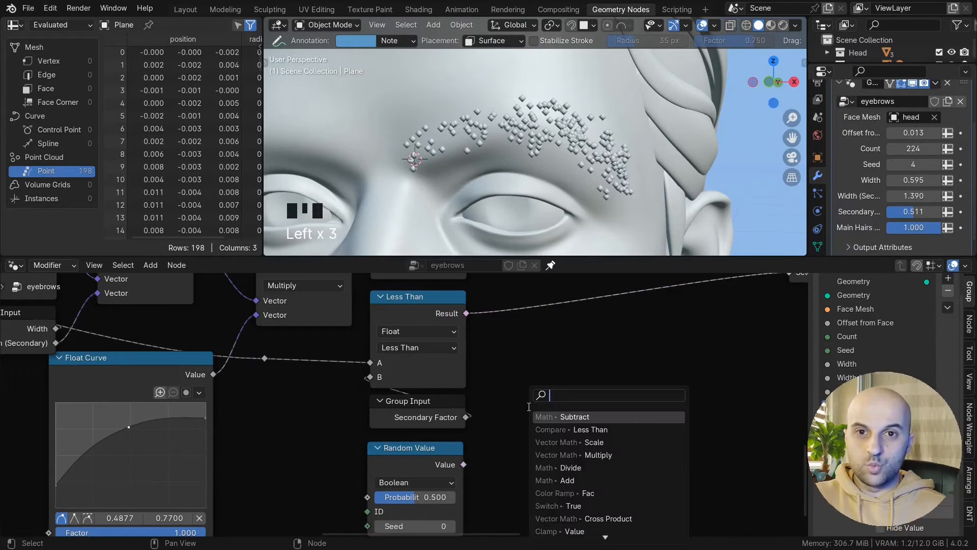
{"action": "type", "text": "or"}
{"action": "key", "text": "Return"}
{"action": "left_click", "coordinate": [520, 380]}
{"action": "left_click_drag", "start_coordinate": [466, 313], "coordinate": [517, 423]}
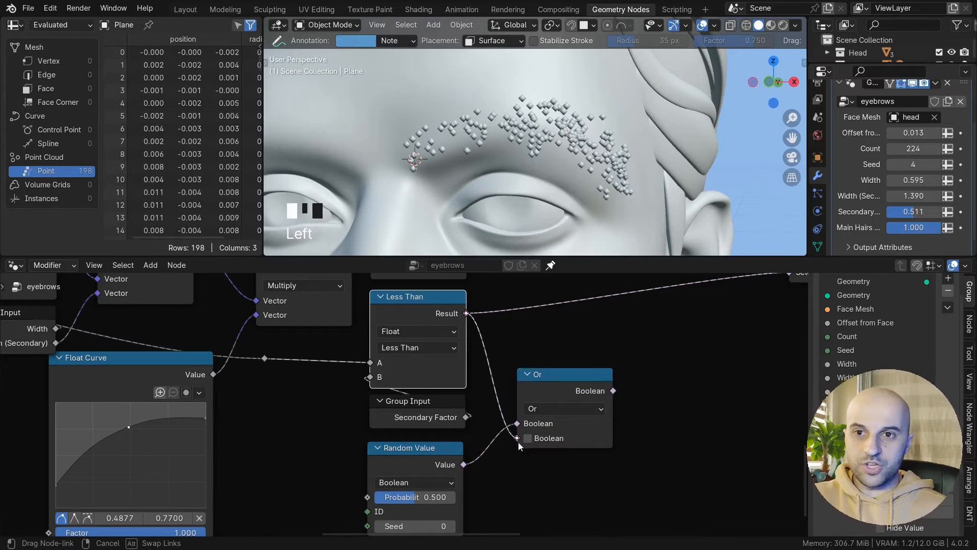
{"action": "scroll", "coordinate": [617, 399], "scroll_direction": "right", "scroll_amount": 5, "text": "ctrl"}
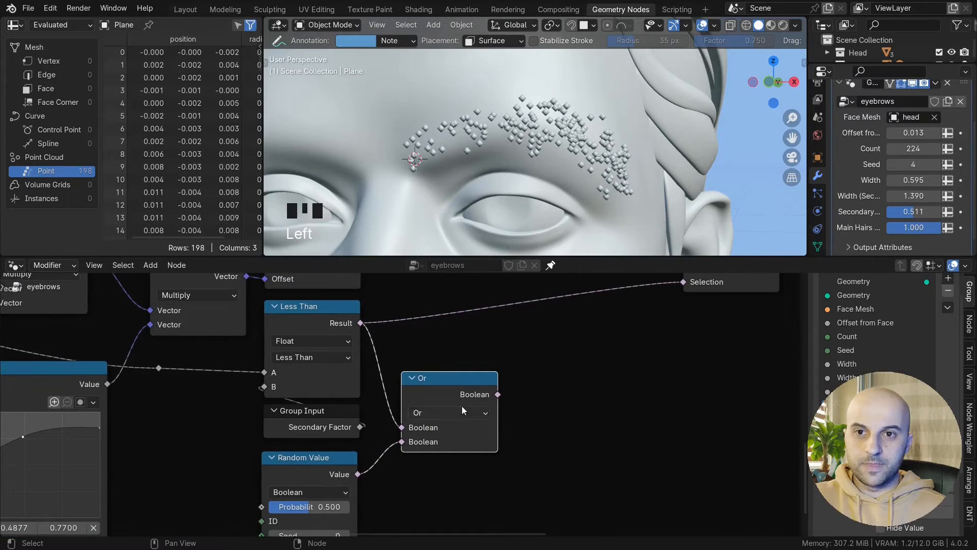
{"action": "key", "text": "shift+a"}
{"action": "type", "text": "boole"}
{"action": "left_click", "coordinate": [695, 442]}
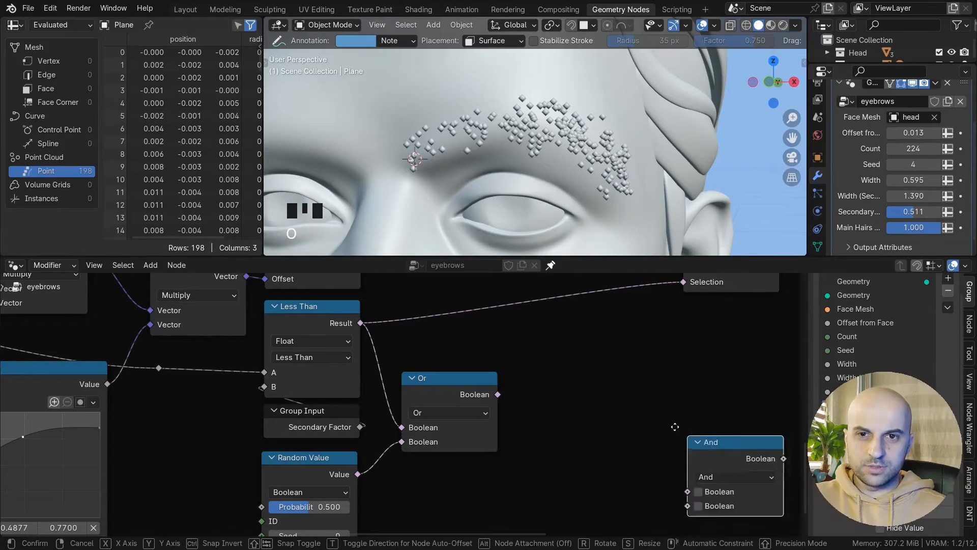
{"action": "left_click", "coordinate": [631, 414]}
{"action": "left_click", "coordinate": [631, 414]}
{"action": "left_click", "coordinate": [628, 286]}
{"action": "left_click_drag", "start_coordinate": [623, 384], "coordinate": [581, 382]}
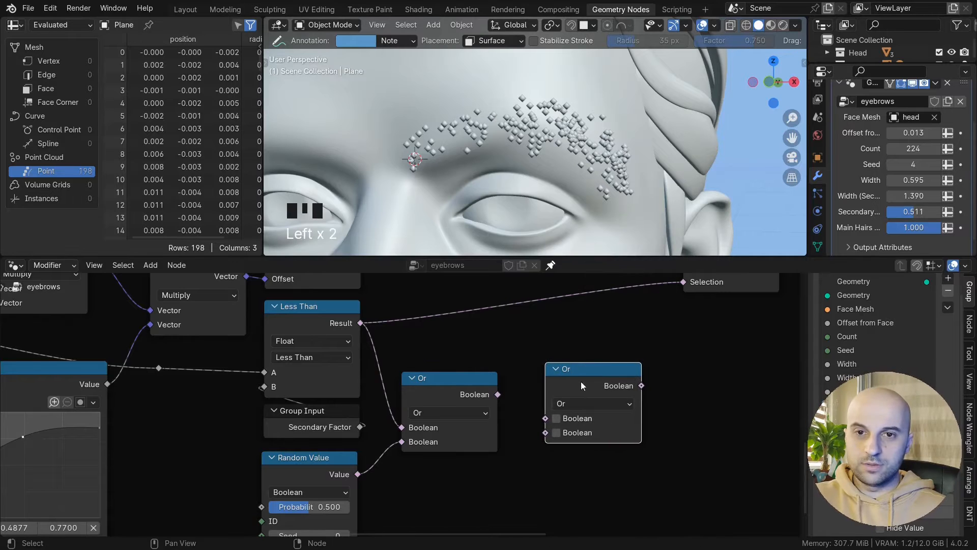
{"action": "key", "text": "x"}
- Connect the Or node's output to the Selection of the secondary Delete Geometry node
{"action": "middle_click_drag", "start_coordinate": [617, 410], "coordinate": [530, 424]}
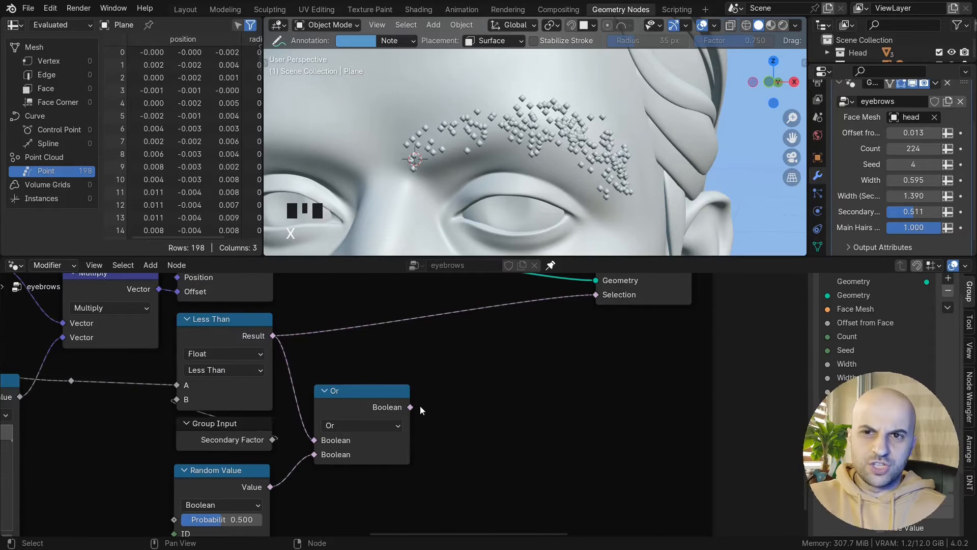
{"action": "left_click_drag", "start_coordinate": [594, 308], "coordinate": [595, 351]}
{"action": "middle_click_drag", "start_coordinate": [508, 462], "coordinate": [674, 344]}
- Try a Probability of 1.000 on the secondary Random Value and return it to 0.5
{"action": "mouse_move", "coordinate": [394, 474]}
{"action": "left_mouse_down"}
{"action": "mouse_move", "coordinate": [405, 474]}
{"action": "mouse_move", "coordinate": [394, 474]}
{"action": "left_mouse_up"}
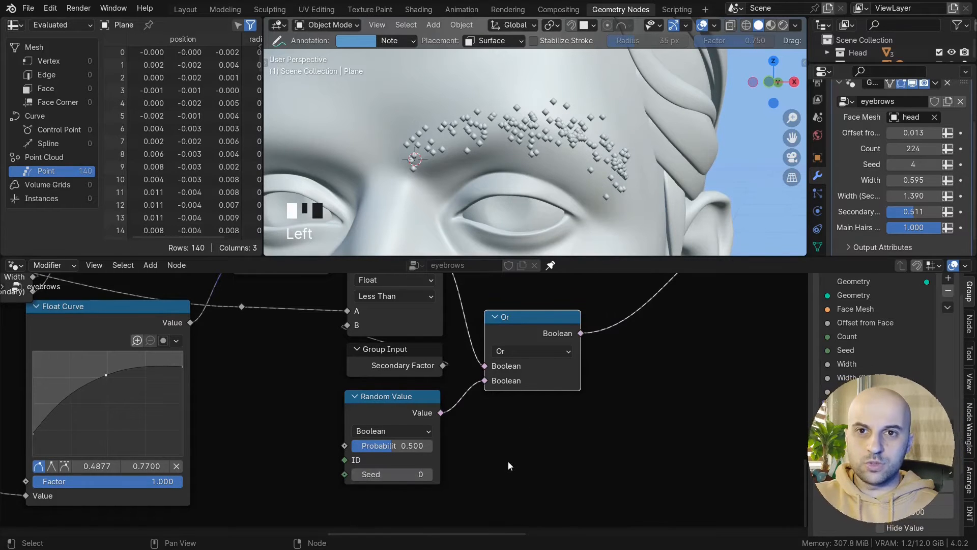
{"action": "middle_click_drag", "start_coordinate": [500, 460], "coordinate": [564, 410]}
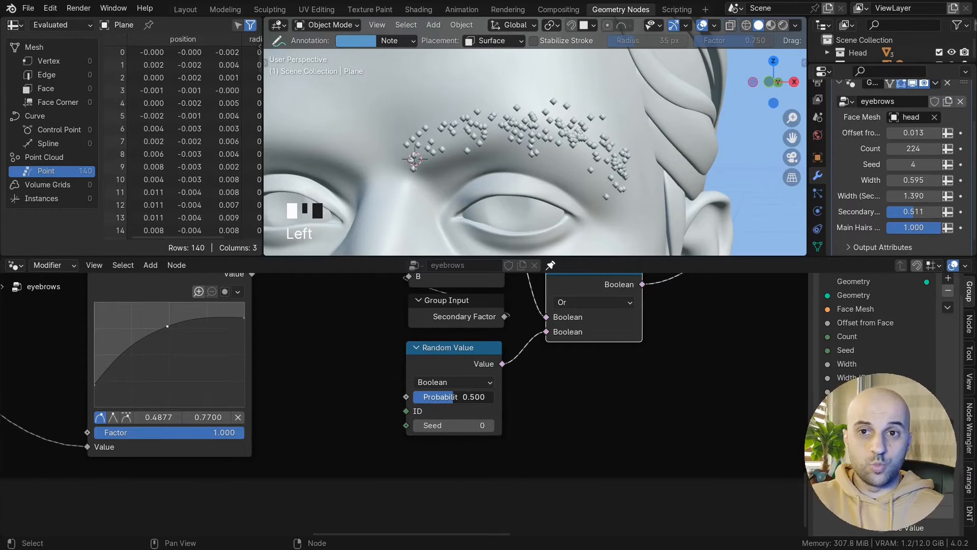
{"action": "left_click_drag", "start_coordinate": [453, 397], "coordinate": [494, 397]}
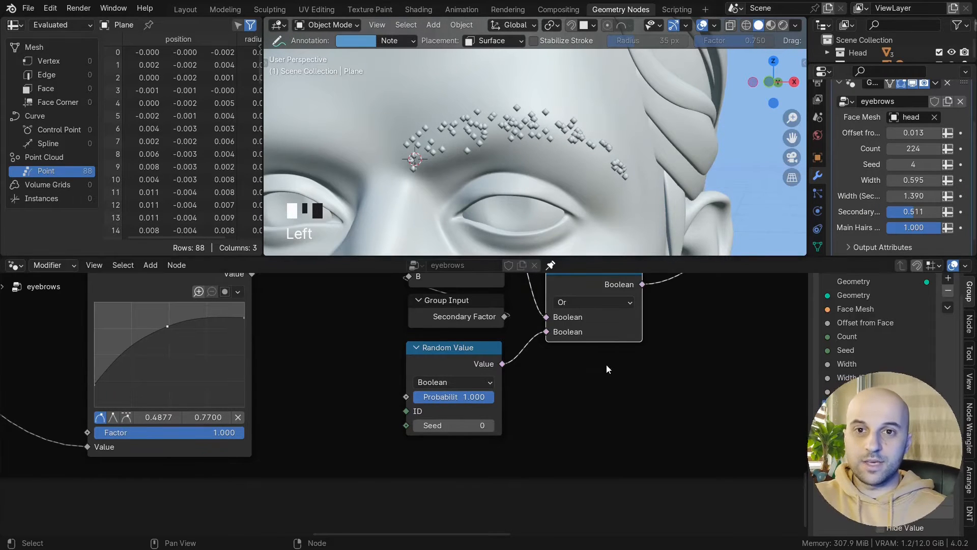
{"action": "middle_click_drag", "start_coordinate": [588, 396], "coordinate": [635, 358]}
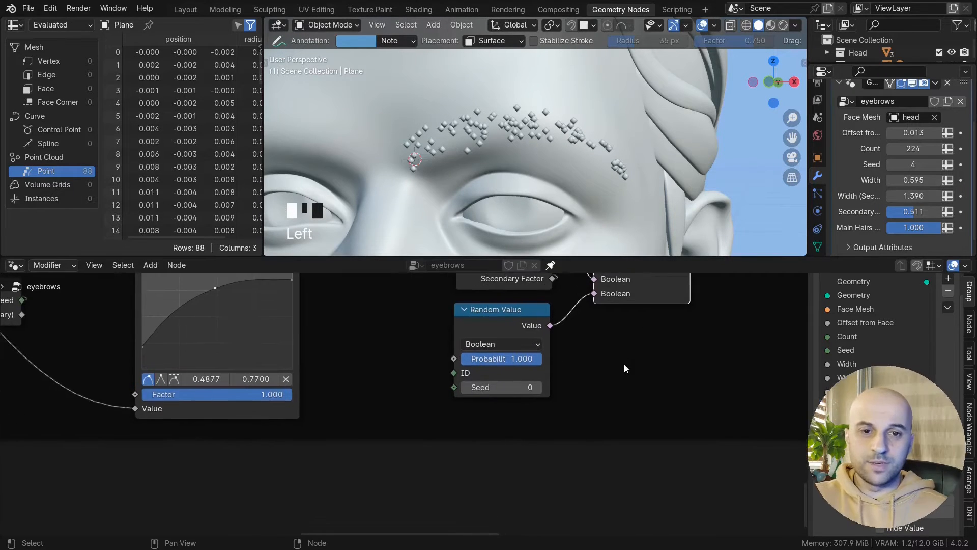
{"action": "left_click", "coordinate": [540, 359]}
{"action": "type", "text": ".5"}
{"action": "key", "text": "Return"}
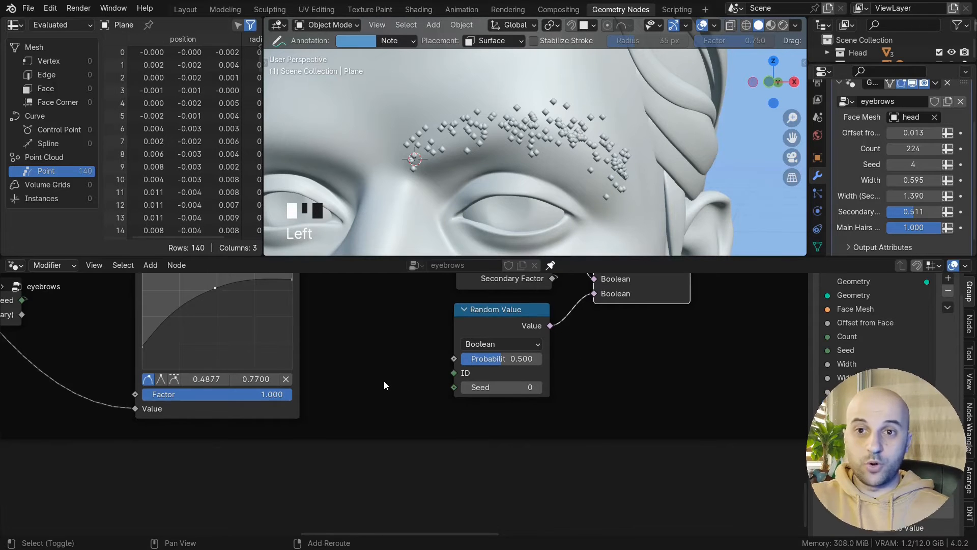
- Add a Mix node feeding the secondary Random Value's Probability, with A set to 1 and B to 0.5
{"action": "key", "text": "shift+a"}
{"action": "type", "text": "mix"}
{"action": "key", "text": "Return"}
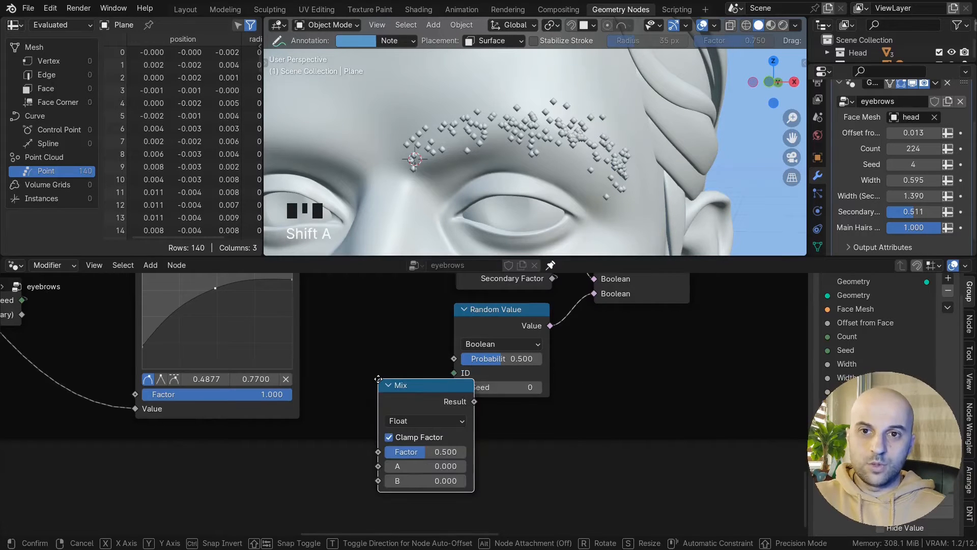
{"action": "left_click", "coordinate": [339, 316]}
{"action": "left_click_drag", "start_coordinate": [441, 343], "coordinate": [454, 359]}
{"action": "double_click", "coordinate": [384, 401]}
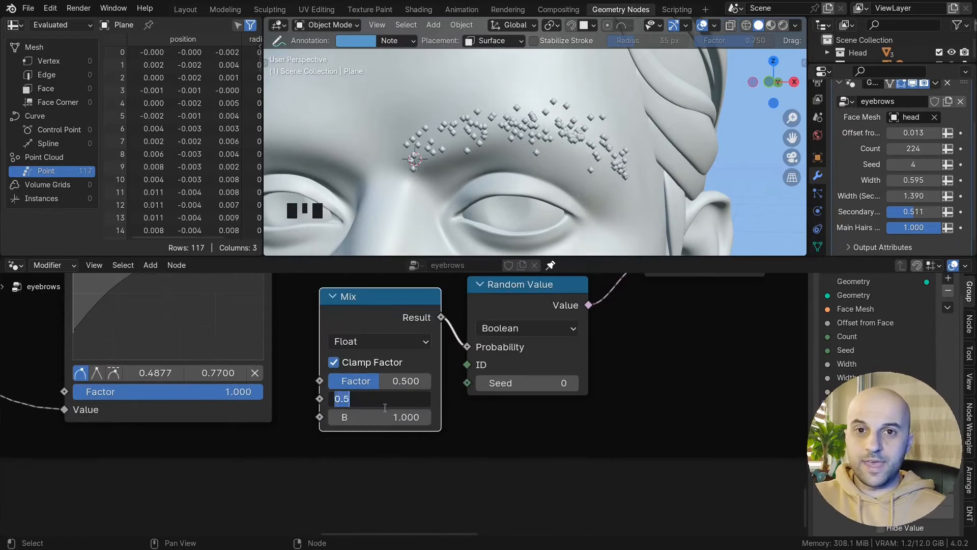
{"action": "type", "text": "1"}
{"action": "key", "text": "Tab"}
{"action": "type", "text": ".5"}
{"action": "key", "text": "Return"}
{"action": "left_click_drag", "start_coordinate": [377, 380], "coordinate": [423, 381]}
- Drive the secondary Mix Factor with a new Secondary Hairs Density group input and tuck these nodes beneath the Less Than node
{"action": "left_click_drag", "start_coordinate": [591, 397], "coordinate": [379, 351]}
{"action": "left_click_drag", "start_coordinate": [467, 377], "coordinate": [562, 381]}
{"action": "middle_click_drag", "start_coordinate": [561, 381], "coordinate": [582, 362]}
{"action": "scroll", "coordinate": [554, 359], "scroll_direction": "up", "scroll_amount": 8}
{"action": "left_click_drag", "start_coordinate": [531, 357], "coordinate": [458, 316]}
{"action": "left_click", "coordinate": [351, 356]}
{"action": "left_click", "coordinate": [628, 423]}
{"action": "left_click_drag", "start_coordinate": [630, 426], "coordinate": [639, 428]}
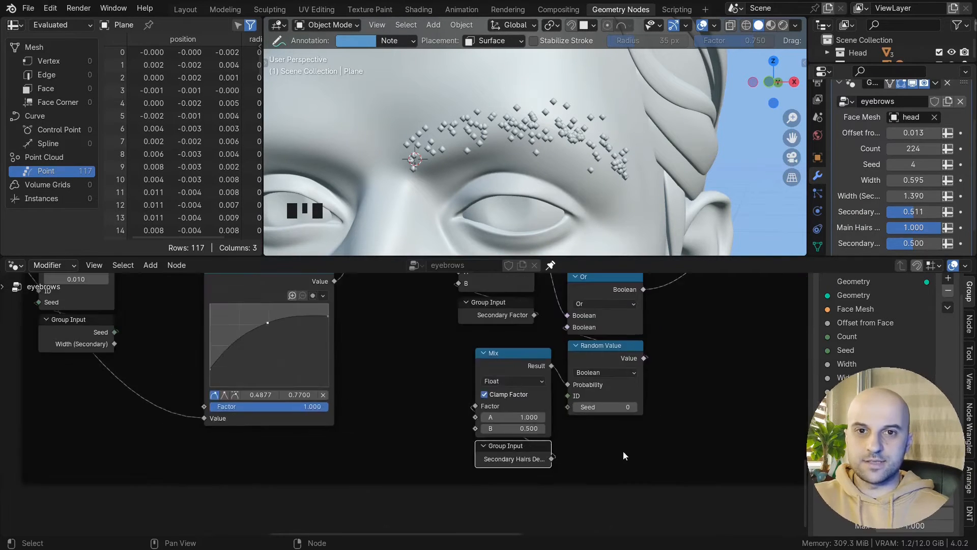
{"action": "key", "text": "g"}
{"action": "left_click", "coordinate": [551, 382]}
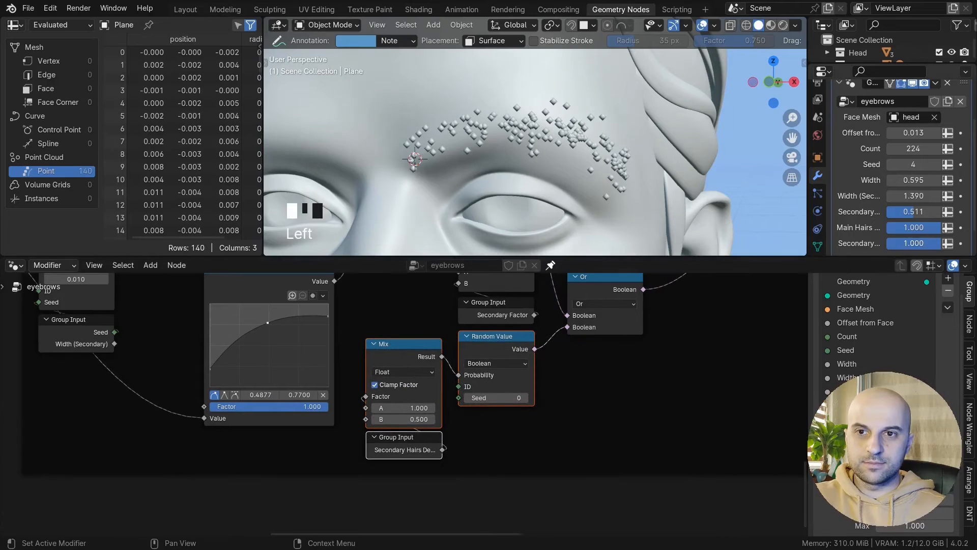
- Connect the Seed group input to the secondary Random Value's Seed
{"action": "scroll", "coordinate": [533, 438], "scroll_direction": "down", "scroll_amount": 4}
{"action": "left_click", "coordinate": [487, 331]}
{"action": "scroll", "coordinate": [460, 422], "scroll_direction": "down", "scroll_amount": 3}
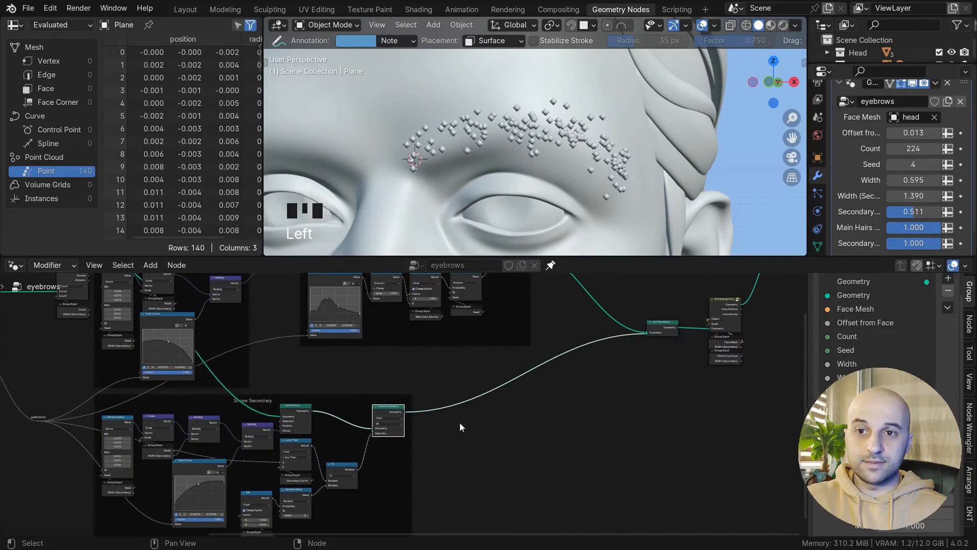
{"action": "middle_click_drag", "start_coordinate": [301, 526], "coordinate": [426, 377]}
{"action": "scroll", "coordinate": [426, 378], "scroll_direction": "up", "scroll_amount": 6}
{"action": "left_click_drag", "start_coordinate": [378, 350], "coordinate": [438, 372]}
{"action": "type", "text": "seed"}
{"action": "key", "text": "Return"}
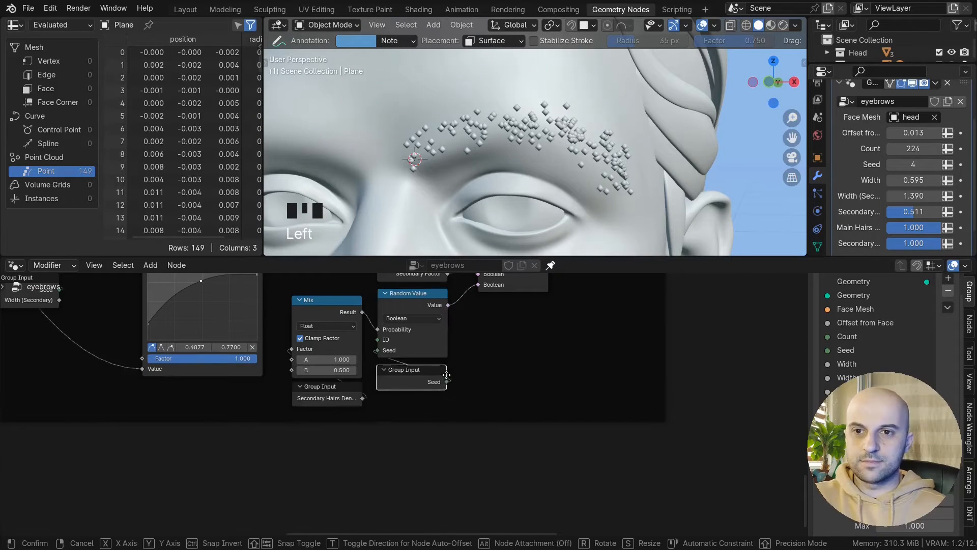
{"action": "left_click", "coordinate": [447, 375]}
- Lower the modifier's Seed to 1
{"action": "scroll", "coordinate": [447, 375], "scroll_direction": "down", "scroll_amount": 3}
{"action": "left_click", "coordinate": [891, 164]}
{"action": "left_click", "coordinate": [891, 164]}
{"action": "left_click", "coordinate": [890, 165]}
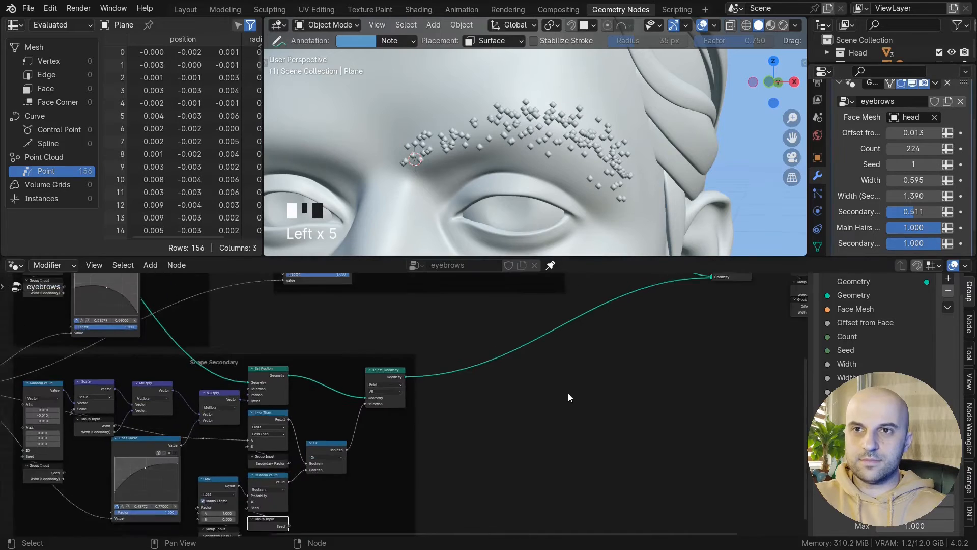
- Align the Shape Secondary frame beneath Main Density and respace the Join Geometry, shrinkwrap and Group Output nodes
{"action": "scroll", "coordinate": [568, 392], "scroll_direction": "down", "scroll_amount": 3}
{"action": "left_click_drag", "start_coordinate": [392, 434], "coordinate": [479, 430]}
{"action": "middle_click_drag", "start_coordinate": [479, 431], "coordinate": [340, 460]}
{"action": "scroll", "coordinate": [619, 214], "scroll_direction": "up", "scroll_amount": 2}
{"action": "middle_click_drag", "start_coordinate": [619, 214], "coordinate": [592, 216]}
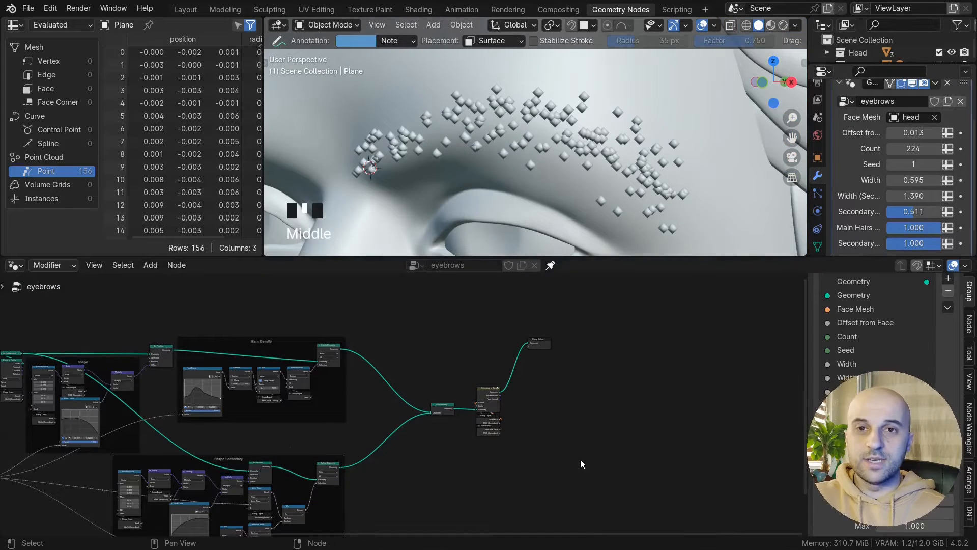
{"action": "left_click_drag", "start_coordinate": [580, 460], "coordinate": [438, 343]}
{"action": "key", "text": "g"}
{"action": "left_click", "coordinate": [399, 350]}
{"action": "left_click", "coordinate": [495, 344]}
- Preview the guide factor on the shrinkwrapped points with a Viewer node and trace its direction with an annotation stroke
{"action": "left_click", "coordinate": [445, 399], "text": "ctrl+shift"}
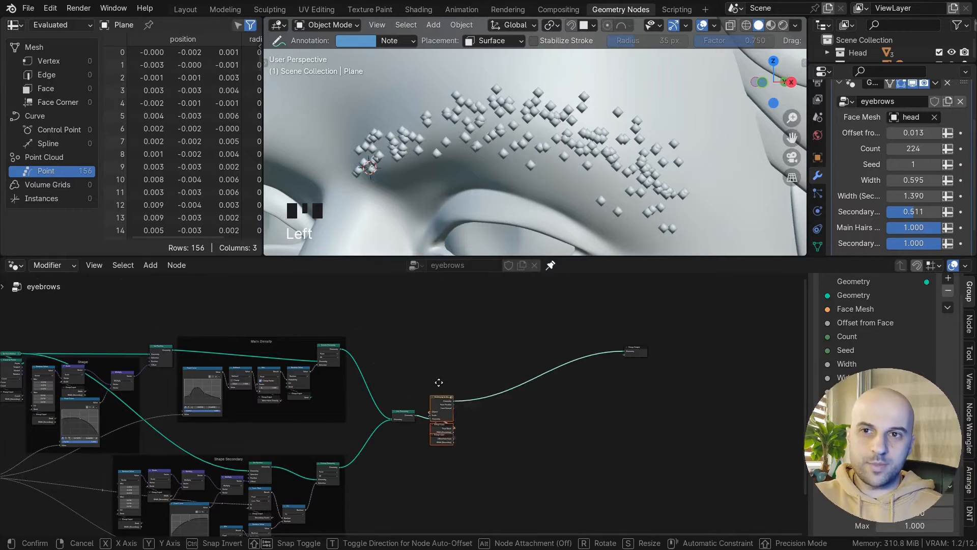
{"action": "scroll", "coordinate": [499, 447], "scroll_direction": "up", "scroll_amount": 3}
{"action": "scroll", "coordinate": [450, 454], "scroll_direction": "down", "scroll_amount": 10}
{"action": "scroll", "coordinate": [255, 437], "scroll_direction": "up", "scroll_amount": 5}
{"action": "left_click", "coordinate": [233, 441], "text": "ctrl+shift"}
{"action": "middle_click_drag", "start_coordinate": [536, 201], "coordinate": [497, 191]}
{"action": "scroll", "coordinate": [509, 170], "scroll_direction": "down", "scroll_amount": 2}
{"action": "scroll", "coordinate": [526, 173], "scroll_direction": "up", "scroll_amount": 2}
{"action": "mouse_move", "coordinate": [455, 127]}
{"action": "left_mouse_down"}
{"action": "mouse_move", "coordinate": [583, 168]}
{"action": "mouse_move", "coordinate": [612, 191]}
{"action": "left_mouse_up"}
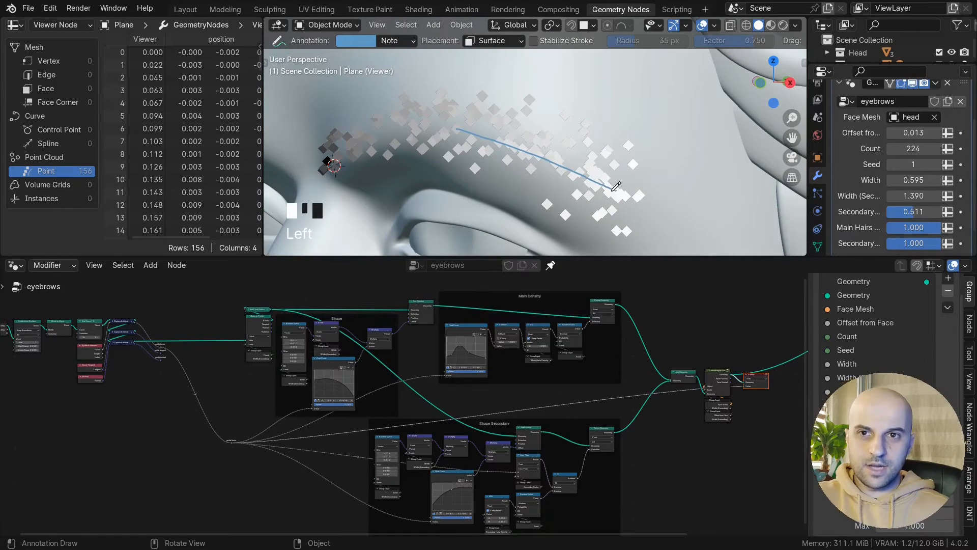
- Sketch short annotation strokes on both sides of the guide line and circle an outer point, and erase all annotations
{"action": "scroll", "coordinate": [626, 191], "scroll_direction": "up", "scroll_amount": 1}
{"action": "middle_click_drag", "start_coordinate": [626, 192], "coordinate": [603, 172], "text": "shift"}
{"action": "mouse_move", "coordinate": [499, 125]}
{"action": "left_mouse_down"}
{"action": "mouse_move", "coordinate": [538, 138]}
{"action": "mouse_move", "coordinate": [512, 122]}
{"action": "left_mouse_up"}
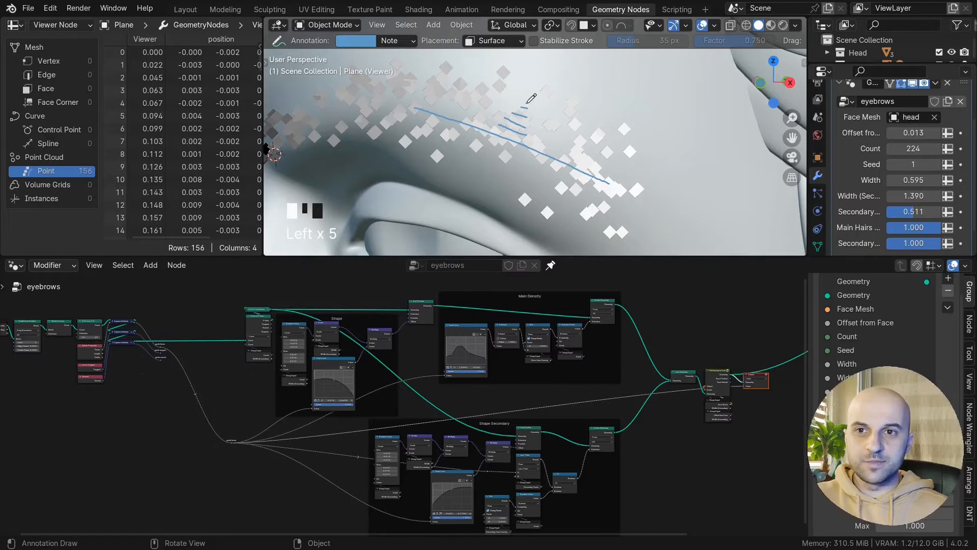
{"action": "left_click_drag", "start_coordinate": [500, 172], "coordinate": [514, 180]}
{"action": "left_click_drag", "start_coordinate": [496, 188], "coordinate": [508, 195]}
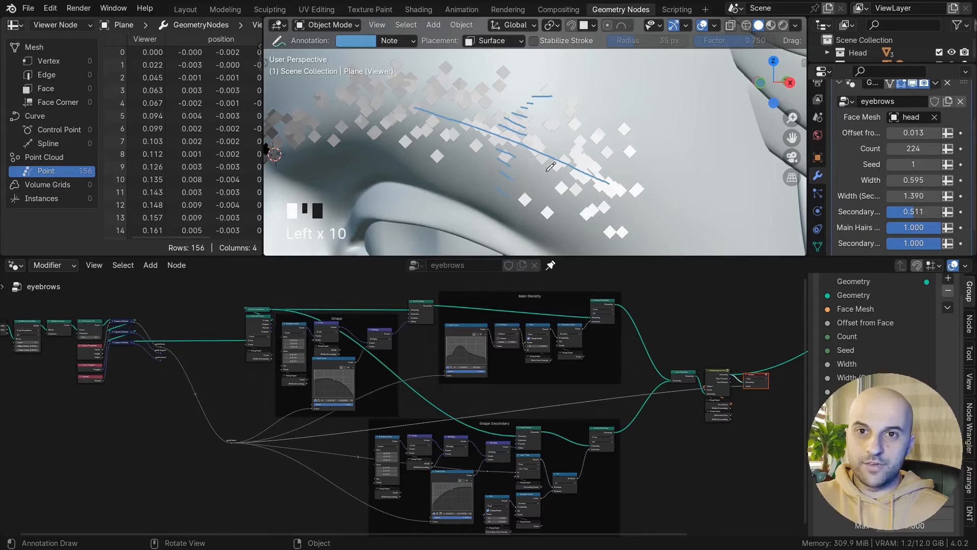
{"action": "scroll", "coordinate": [574, 211], "scroll_direction": "down", "scroll_amount": 1}
{"action": "scroll", "coordinate": [620, 127], "scroll_direction": "up", "scroll_amount": 1}
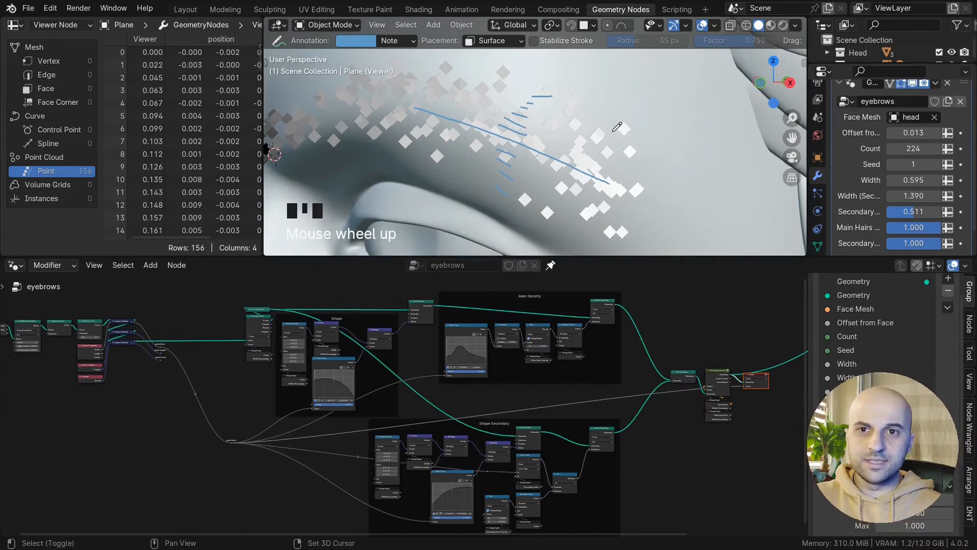
{"action": "middle_click_drag", "start_coordinate": [622, 124], "coordinate": [596, 120], "text": "shift"}
{"action": "left_click", "coordinate": [597, 133]}
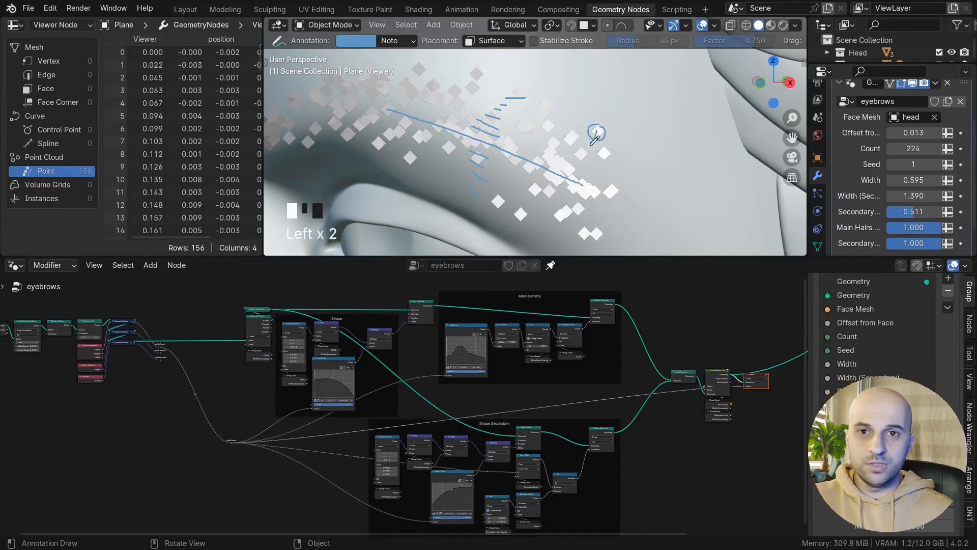
{"action": "mouse_move", "coordinate": [521, 210]}
{"action": "left_mouse_down"}
{"action": "mouse_move", "coordinate": [536, 168]}
{"action": "mouse_move", "coordinate": [514, 157]}
{"action": "left_mouse_up"}
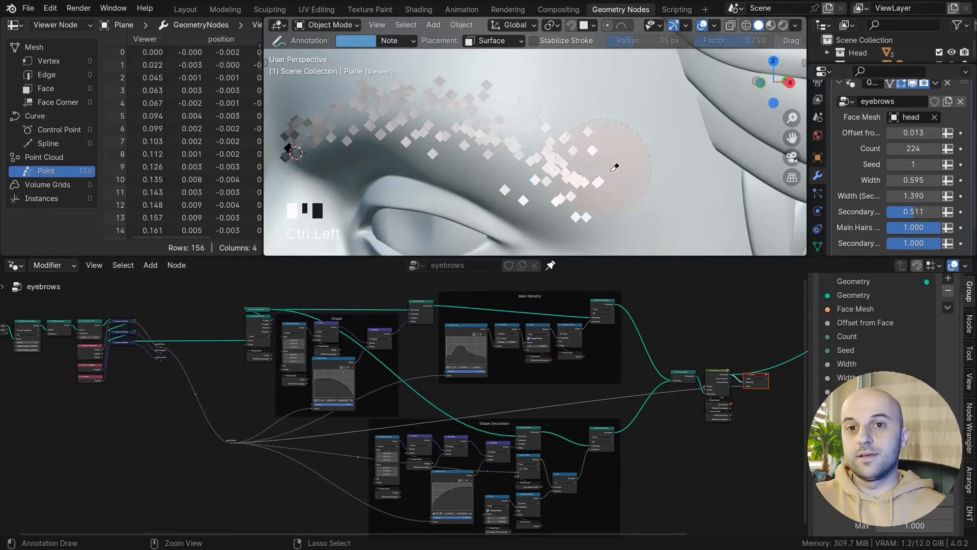
- Delete the Viewer node and add a Geometry Proximity node beside the shrinkwrap node
{"action": "middle_click_drag", "start_coordinate": [630, 323], "coordinate": [366, 336]}
{"action": "scroll", "coordinate": [499, 416], "scroll_direction": "up", "scroll_amount": 6}
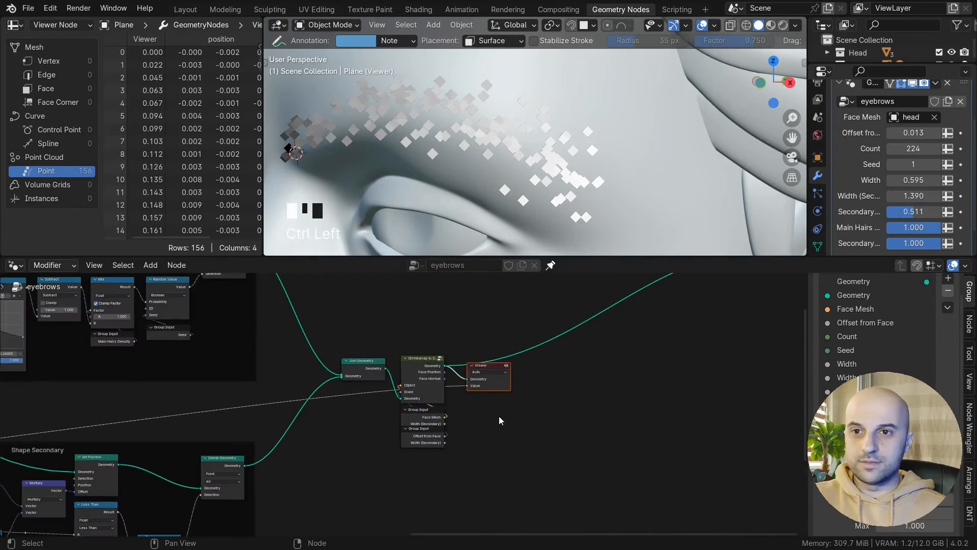
{"action": "key", "text": "x"}
{"action": "middle_click_drag", "start_coordinate": [563, 390], "coordinate": [476, 388]}
{"action": "scroll", "coordinate": [477, 388], "scroll_direction": "up", "scroll_amount": 5}
{"action": "key", "text": "shift+a"}
{"action": "type", "text": "geomet pro"}
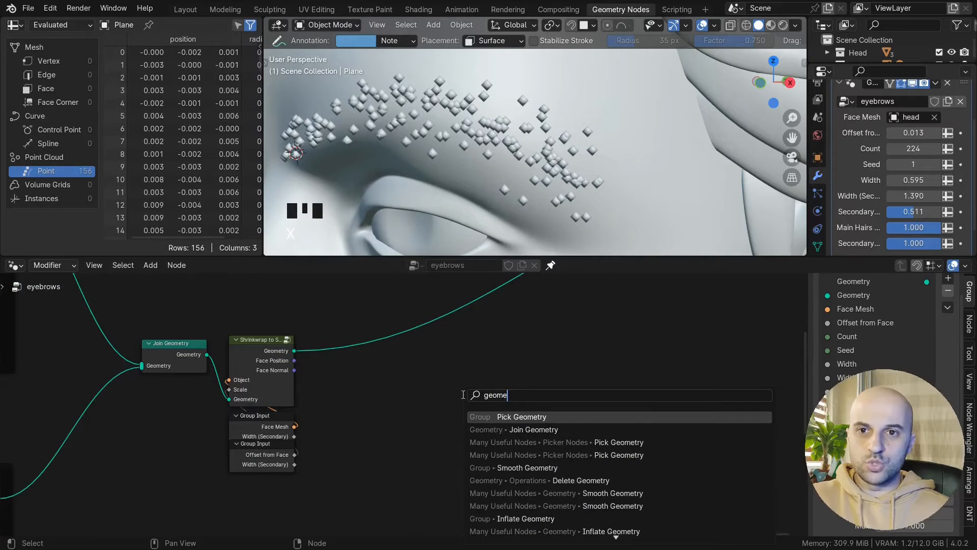
{"action": "key", "text": "Return"}
{"action": "left_click", "coordinate": [355, 364]}
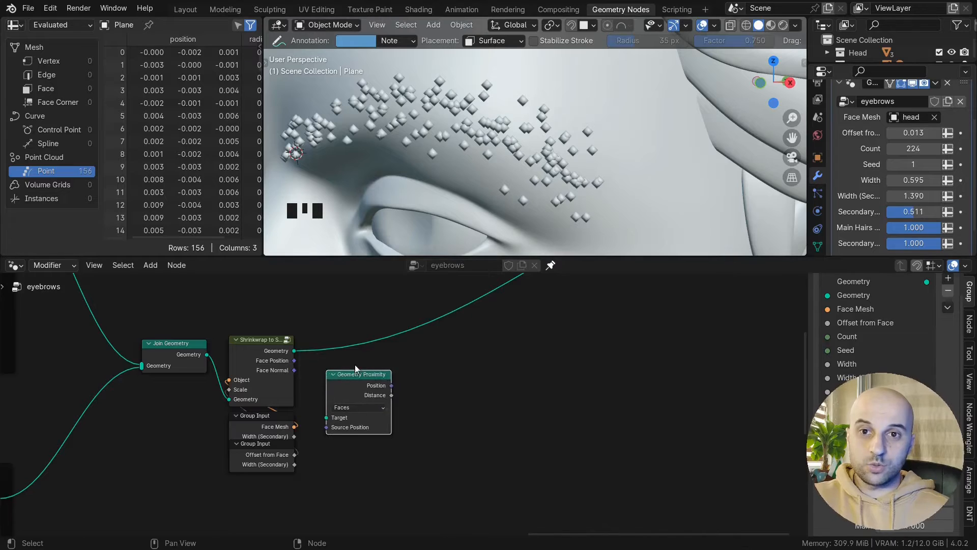
- Hide the unused sockets on the two Group Input nodes beneath the shrinkwrap node
{"action": "scroll", "coordinate": [376, 336], "scroll_direction": "up", "scroll_amount": 3}
{"action": "middle_click_drag", "start_coordinate": [548, 388], "coordinate": [568, 371]}
{"action": "left_click", "coordinate": [264, 471]}
{"action": "left_click", "coordinate": [265, 419], "text": "shift"}
{"action": "key", "text": "ctrl+h"}
- Examine the Geometry Proximity node's outputs, target options and the geometry types its Target input supports
{"action": "left_click_drag", "start_coordinate": [428, 360], "coordinate": [604, 351]}
{"action": "scroll", "coordinate": [564, 373], "scroll_direction": "up", "scroll_amount": 3}
{"action": "right_click", "coordinate": [603, 351]}
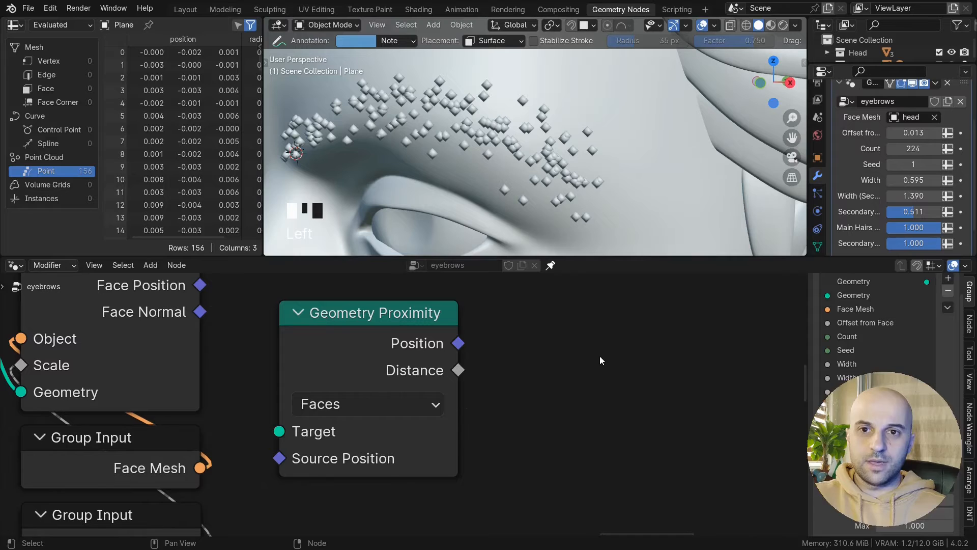
{"action": "left_click_drag", "start_coordinate": [458, 343], "coordinate": [586, 302]}
{"action": "left_click_drag", "start_coordinate": [349, 401], "coordinate": [539, 405]}
{"action": "left_click_drag", "start_coordinate": [469, 436], "coordinate": [371, 368]}
{"action": "right_click", "coordinate": [371, 367]}
{"action": "left_click_drag", "start_coordinate": [516, 347], "coordinate": [498, 339]}
{"action": "middle_click_drag", "start_coordinate": [701, 366], "coordinate": [629, 348]}
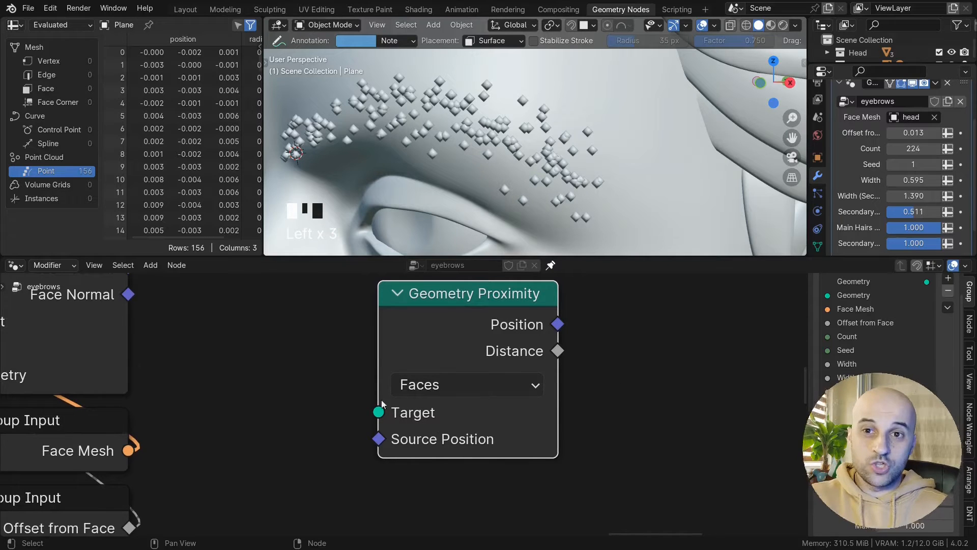
{"action": "mouse_move", "coordinate": [378, 417]}
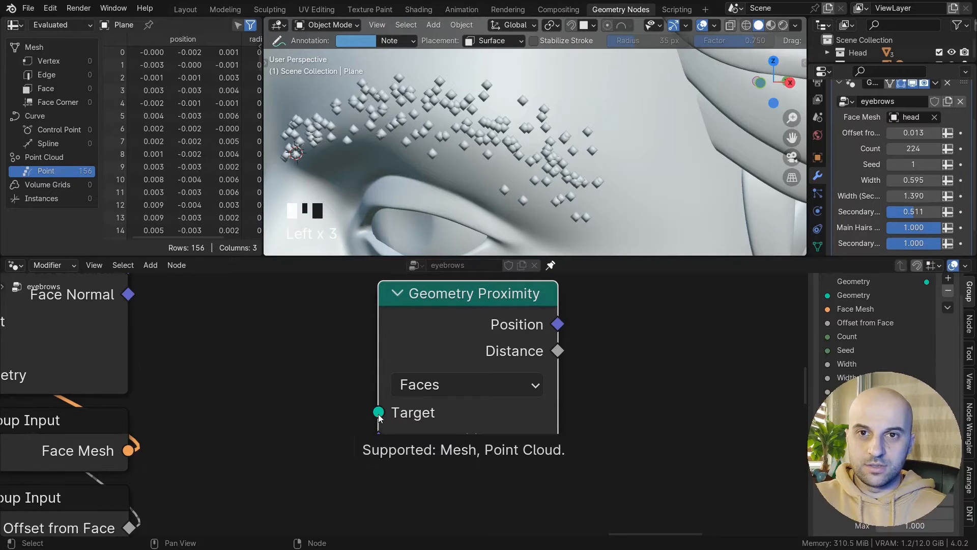
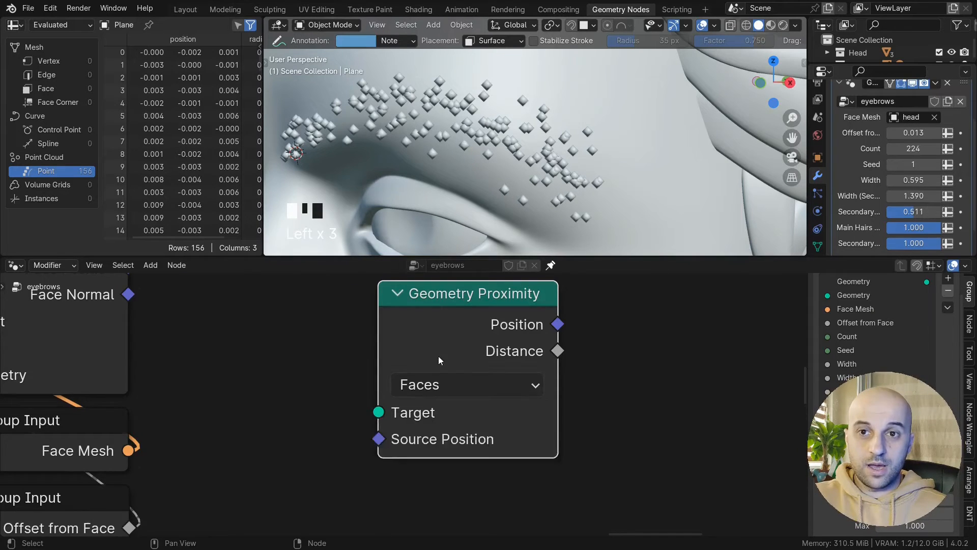
- Preview the Set Point Radius output and the last Capture Attribute's guide curve with a Viewer node
{"action": "scroll", "coordinate": [336, 306], "scroll_direction": "down", "scroll_amount": 6}
{"action": "middle_click_drag", "start_coordinate": [334, 300], "coordinate": [618, 395]}
{"action": "scroll", "coordinate": [153, 402], "scroll_direction": "down", "scroll_amount": 3}
{"action": "middle_click_drag", "start_coordinate": [153, 402], "coordinate": [723, 502]}
{"action": "middle_click_drag", "start_coordinate": [87, 366], "coordinate": [266, 380]}
{"action": "left_click", "coordinate": [229, 354], "text": "ctrl+shift"}
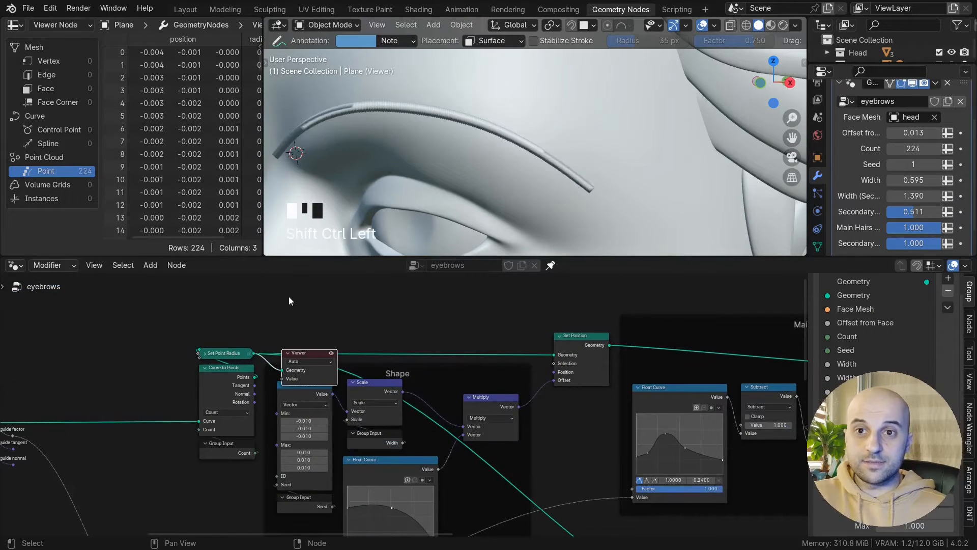
{"action": "middle_click_drag", "start_coordinate": [99, 405], "coordinate": [276, 374]}
{"action": "left_click", "coordinate": [125, 396], "text": "ctrl+shift"}
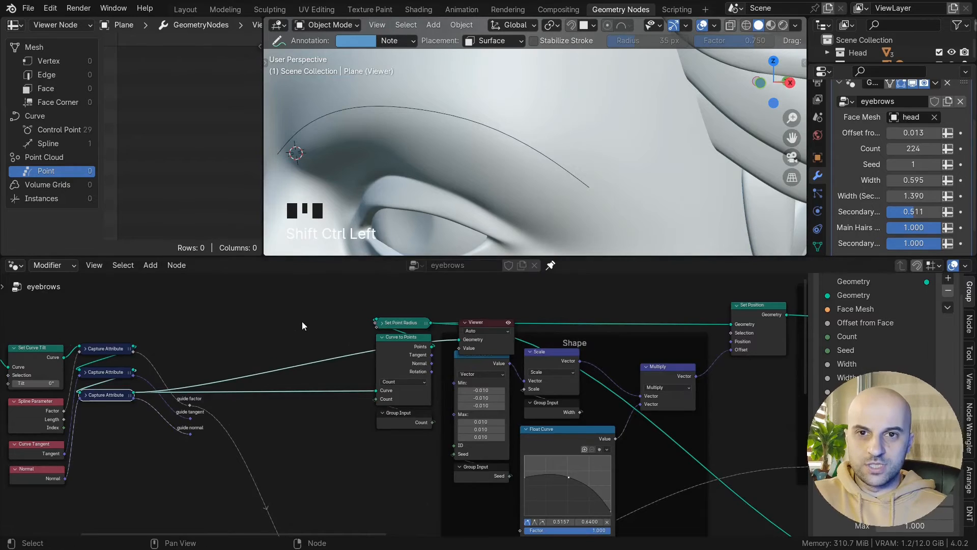
- Feed the last Capture Attribute's guide curve into a new Curve to Mesh node and delete the Viewer
{"action": "scroll", "coordinate": [285, 331], "scroll_direction": "down", "scroll_amount": 2}
{"action": "middle_click_drag", "start_coordinate": [275, 336], "coordinate": [401, 349]}
{"action": "scroll", "coordinate": [415, 358], "scroll_direction": "up", "scroll_amount": 2}
{"action": "left_click_drag", "start_coordinate": [613, 350], "coordinate": [454, 325]}
{"action": "scroll", "coordinate": [407, 351], "scroll_direction": "up", "scroll_amount": 4}
{"action": "middle_click_drag", "start_coordinate": [283, 330], "coordinate": [358, 370]}
{"action": "key", "text": "q"}
{"action": "left_click", "coordinate": [300, 291]}
{"action": "left_click", "coordinate": [446, 363]}
{"action": "left_click", "coordinate": [534, 323]}
{"action": "key", "text": "x"}
- Move the Curve to Mesh node across the node tree to just above the shrinkwrap node
{"action": "left_click_drag", "start_coordinate": [414, 348], "coordinate": [512, 455]}
{"action": "scroll", "coordinate": [509, 392], "scroll_direction": "down", "scroll_amount": 6}
{"action": "scroll", "coordinate": [560, 447], "scroll_direction": "up", "scroll_amount": 5}
{"action": "middle_click_drag", "start_coordinate": [525, 427], "coordinate": [411, 485]}
{"action": "left_click_drag", "start_coordinate": [353, 512], "coordinate": [352, 282]}
{"action": "middle_click_drag", "start_coordinate": [452, 353], "coordinate": [451, 425]}
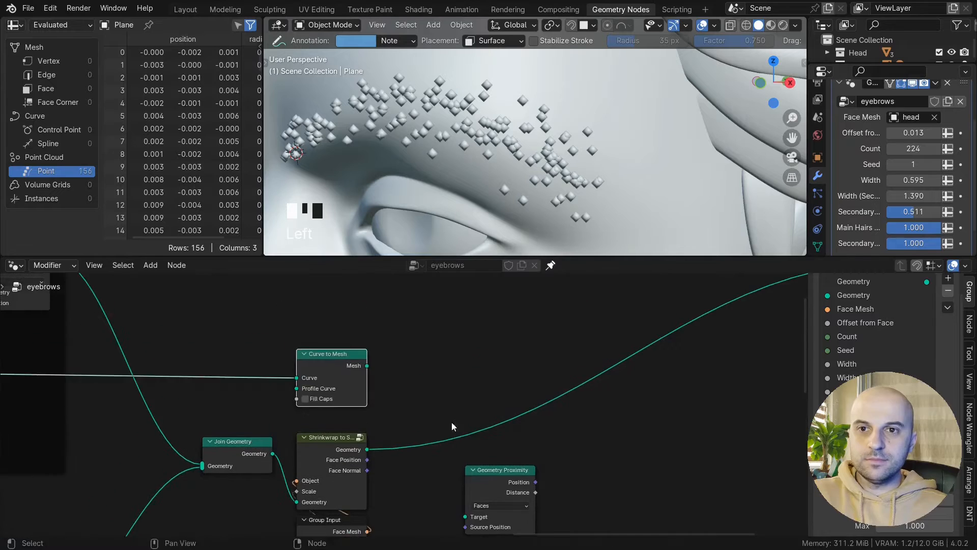
- Connect the Curve to Mesh output to Geometry Proximity's Target and set its target geometry to Edges
{"action": "left_click_drag", "start_coordinate": [494, 471], "coordinate": [430, 320]}
{"action": "scroll", "coordinate": [417, 331], "scroll_direction": "up", "scroll_amount": 4}
{"action": "left_click_drag", "start_coordinate": [353, 351], "coordinate": [399, 351]}
{"action": "left_click_drag", "start_coordinate": [453, 306], "coordinate": [442, 307]}
{"action": "middle_click_drag", "start_coordinate": [508, 340], "coordinate": [486, 399]}
{"action": "scroll", "coordinate": [494, 396], "scroll_direction": "up", "scroll_amount": 7}
{"action": "left_click", "coordinate": [427, 393]}
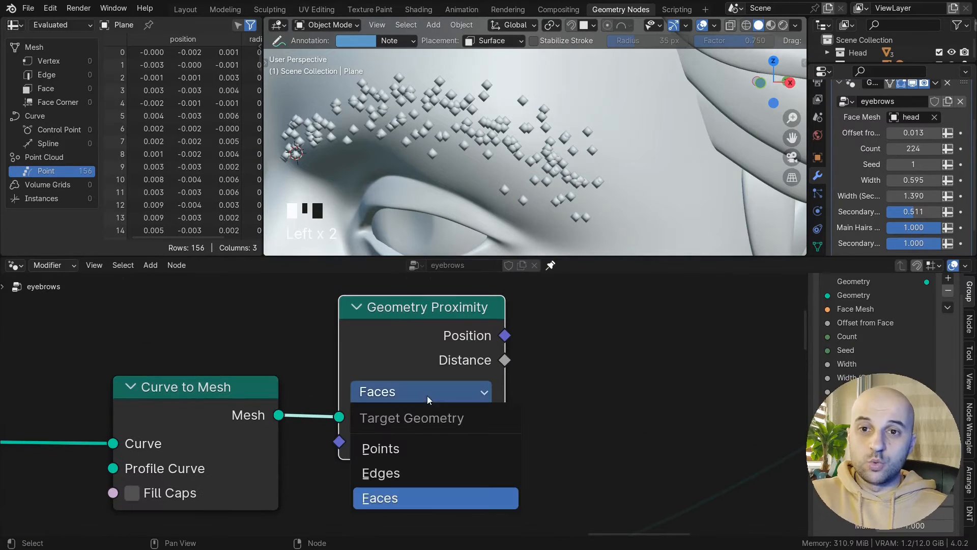
{"action": "left_click", "coordinate": [403, 476]}
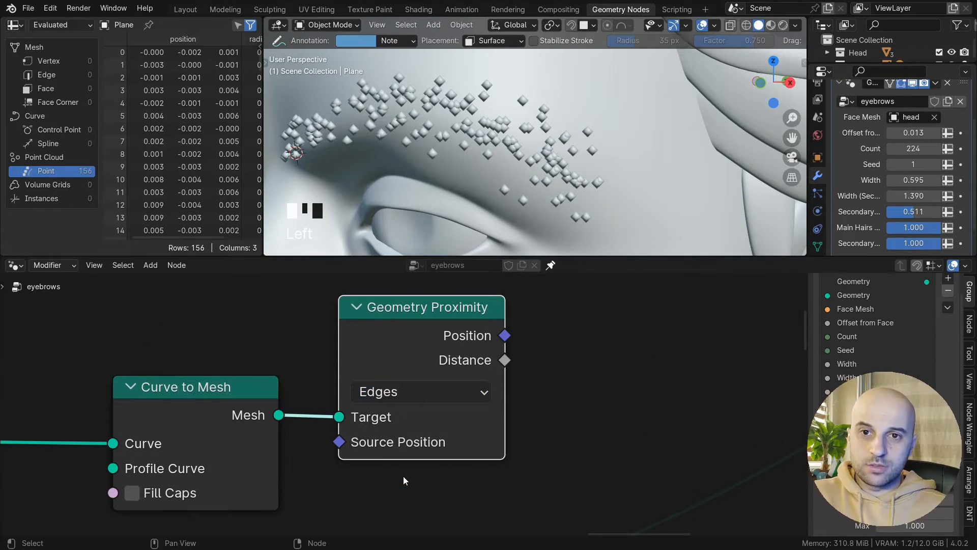
- Connect the shrinkwrap node's Face Position to Geometry Proximity's Source Position
{"action": "middle_click_drag", "start_coordinate": [399, 470], "coordinate": [454, 393]}
{"action": "middle_click_drag", "start_coordinate": [470, 439], "coordinate": [456, 348]}
{"action": "scroll", "coordinate": [447, 372], "scroll_direction": "down", "scroll_amount": 1}
{"action": "left_click_drag", "start_coordinate": [400, 469], "coordinate": [453, 307]}
{"action": "middle_click_drag", "start_coordinate": [537, 304], "coordinate": [457, 369]}
{"action": "left_click_drag", "start_coordinate": [461, 368], "coordinate": [510, 366]}
{"action": "scroll", "coordinate": [501, 408], "scroll_direction": "down", "scroll_amount": 4}
- Preview Geometry Proximity's Distance on the shrinkwrapped points with a Viewer node placed clear of the other nodes
{"action": "middle_click_drag", "start_coordinate": [586, 382], "coordinate": [495, 408]}
{"action": "left_click", "coordinate": [287, 481], "text": "ctrl+shift"}
{"action": "left_click", "coordinate": [467, 349], "text": "ctrl+shift"}
{"action": "left_click_drag", "start_coordinate": [403, 495], "coordinate": [650, 456]}
{"action": "scroll", "coordinate": [527, 127], "scroll_direction": "up", "scroll_amount": 1}
- In a maximized viewport, sketch the guide line with a 0 on it and a 1 by the farthest points, and erase the annotations
{"action": "middle_click_drag", "start_coordinate": [527, 127], "coordinate": [505, 114]}
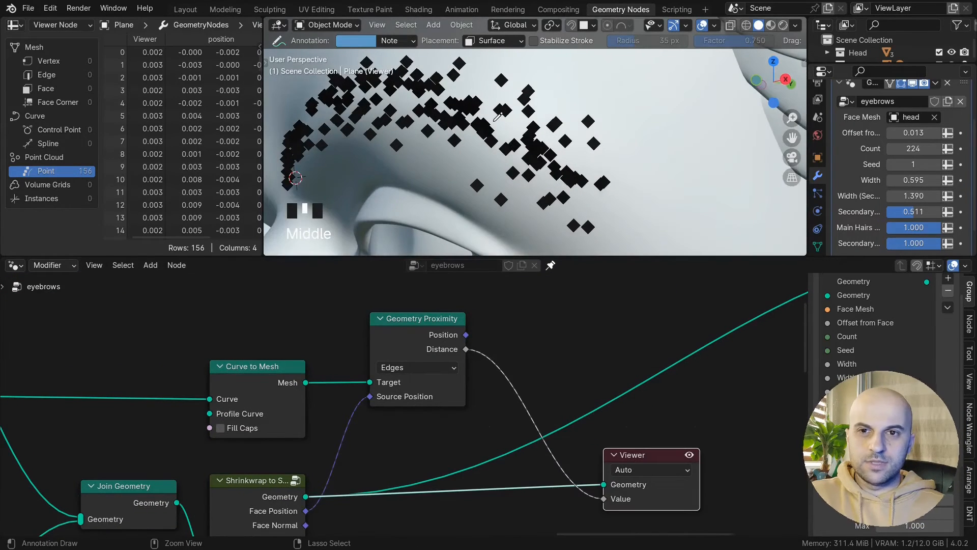
{"action": "key", "text": "ctrl+space"}
{"action": "middle_click_drag", "start_coordinate": [484, 164], "coordinate": [482, 209]}
{"action": "scroll", "coordinate": [435, 160], "scroll_direction": "up", "scroll_amount": 2}
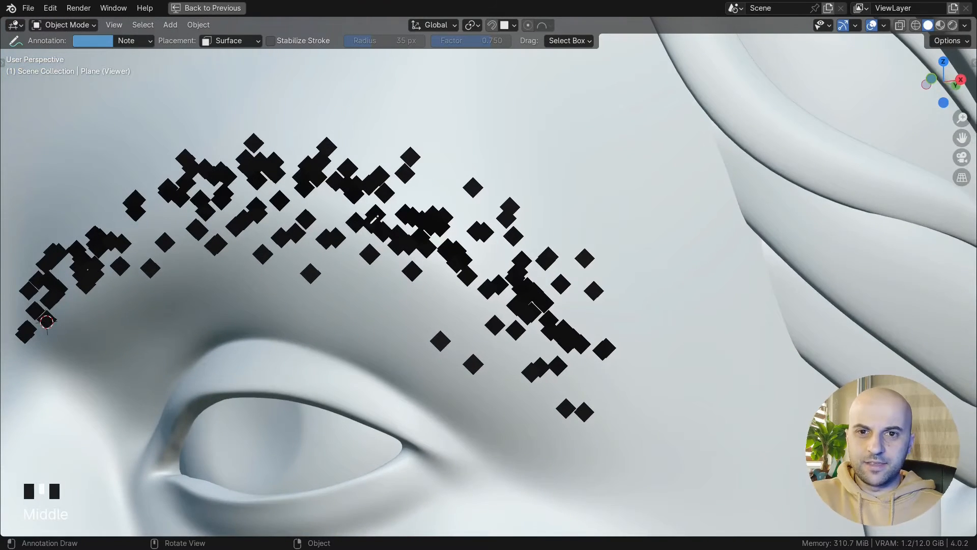
{"action": "middle_click_drag", "start_coordinate": [47, 321], "coordinate": [101, 305]}
{"action": "mouse_move", "coordinate": [483, 295]}
{"action": "middle_mouse_down"}
{"action": "mouse_move", "coordinate": [529, 304]}
{"action": "mouse_move", "coordinate": [499, 316]}
{"action": "mouse_move", "coordinate": [461, 312]}
{"action": "mouse_move", "coordinate": [472, 301]}
{"action": "middle_mouse_up"}
{"action": "scroll", "coordinate": [532, 305], "scroll_direction": "up", "scroll_amount": 2}
{"action": "left_click_drag", "start_coordinate": [354, 221], "coordinate": [655, 364]}
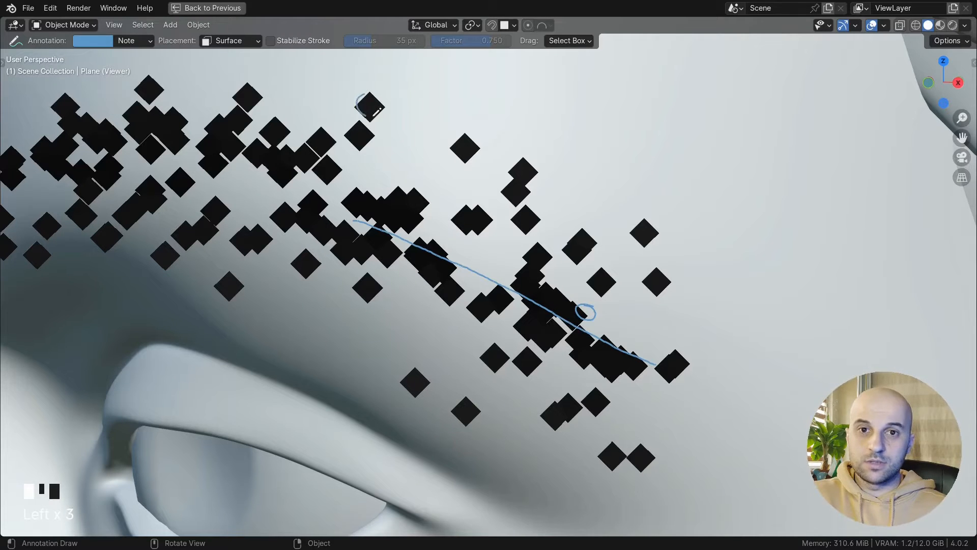
{"action": "left_click_drag", "start_coordinate": [405, 105], "coordinate": [430, 107]}
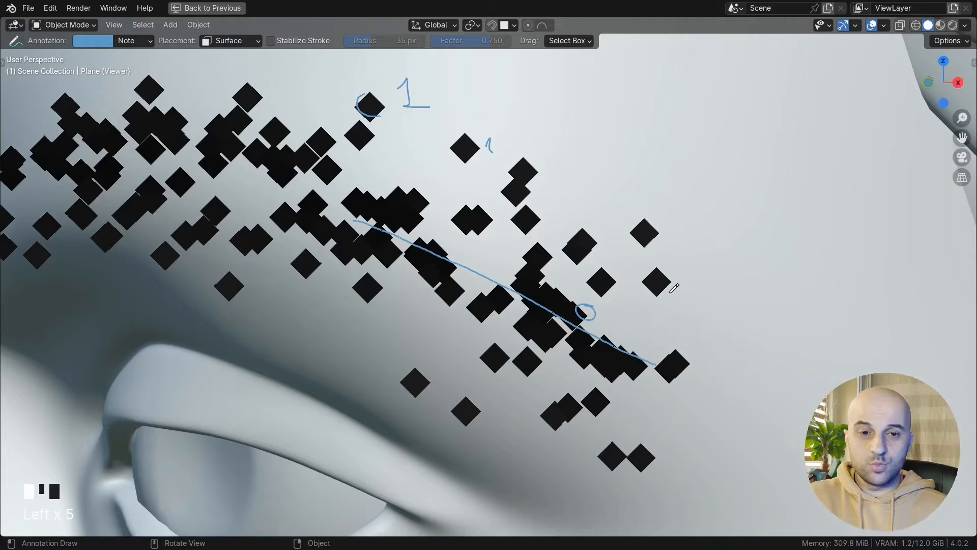
{"action": "mouse_move", "coordinate": [698, 376]}
{"action": "left_mouse_down", "text": "ctrl"}
{"action": "mouse_move", "coordinate": [432, 121]}
{"action": "mouse_move", "coordinate": [486, 145]}
{"action": "left_mouse_up", "text": "ctrl"}
{"action": "key", "text": "ctrl+space"}
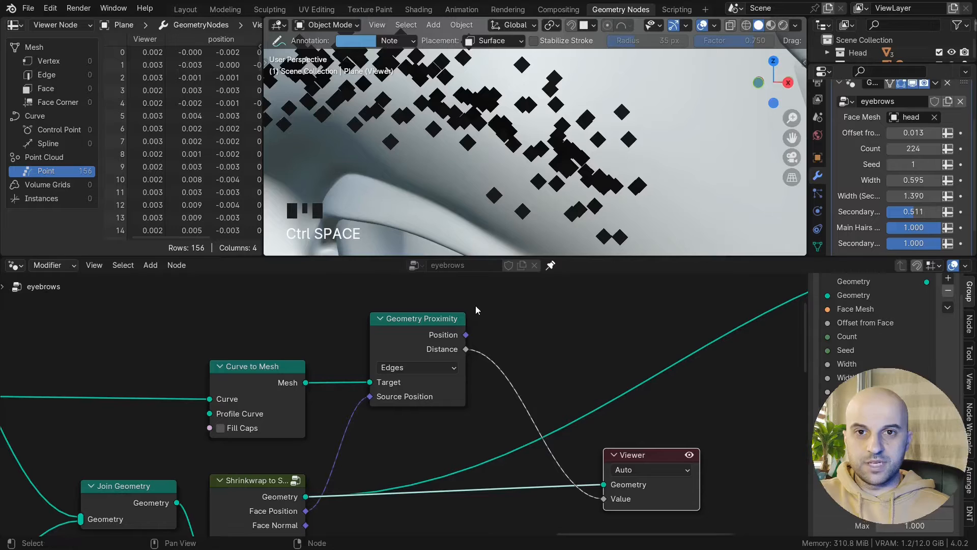
- Examine the Viewer's distance values for the points in the spreadsheet
{"action": "left_click_drag", "start_coordinate": [263, 106], "coordinate": [349, 108]}
{"action": "scroll", "coordinate": [163, 102], "scroll_direction": "down", "scroll_amount": 2}
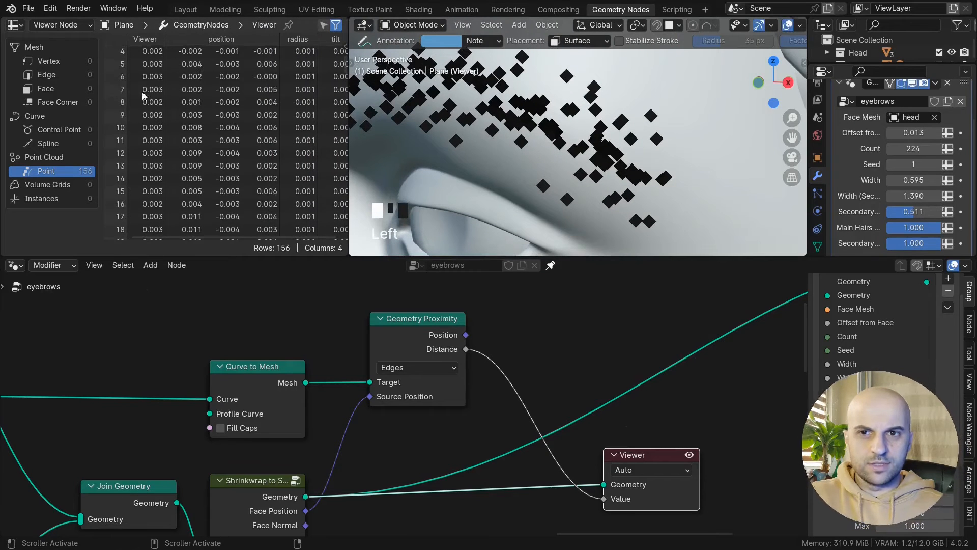
{"action": "scroll", "coordinate": [152, 140], "scroll_direction": "down", "scroll_amount": 9}
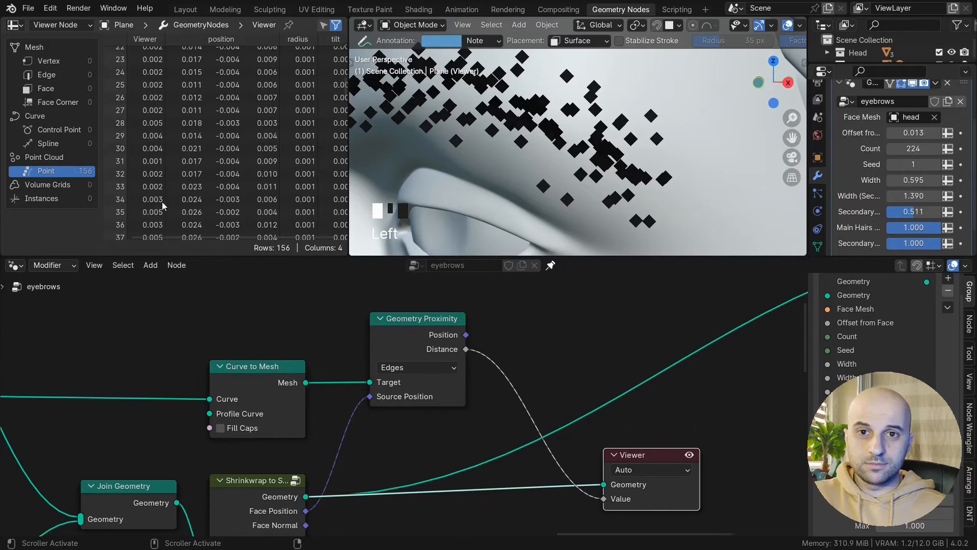
{"action": "left_click_drag", "start_coordinate": [347, 152], "coordinate": [237, 153]}
{"action": "middle_click_drag", "start_coordinate": [509, 148], "coordinate": [537, 153]}
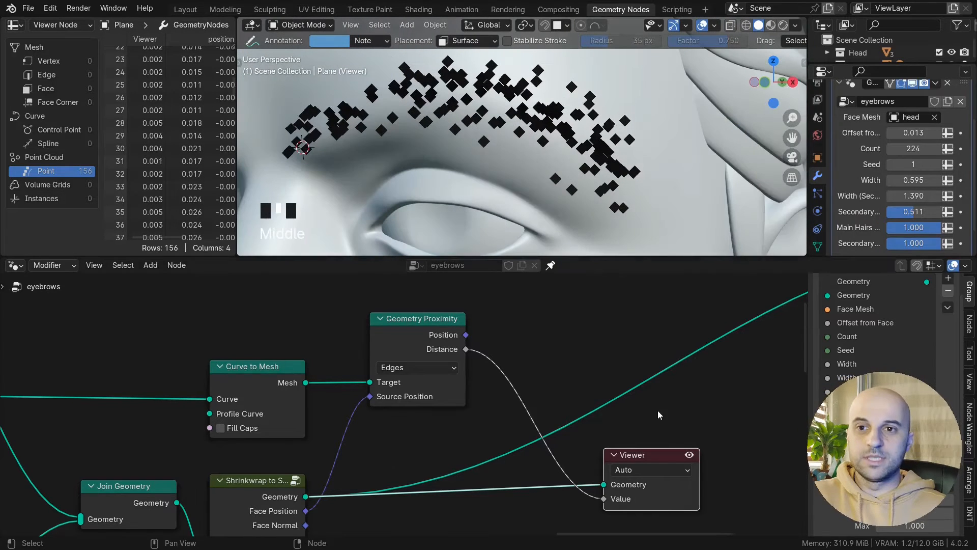
- Space the Viewer from Geometry Proximity, and sketch and erase annotation strokes over the eyebrow points
{"action": "scroll", "coordinate": [655, 403], "scroll_direction": "down", "scroll_amount": 1}
{"action": "middle_click_drag", "start_coordinate": [649, 405], "coordinate": [541, 358]}
{"action": "left_click_drag", "start_coordinate": [534, 399], "coordinate": [608, 413]}
{"action": "left_click", "coordinate": [360, 308]}
{"action": "left_click_drag", "start_coordinate": [356, 307], "coordinate": [431, 303]}
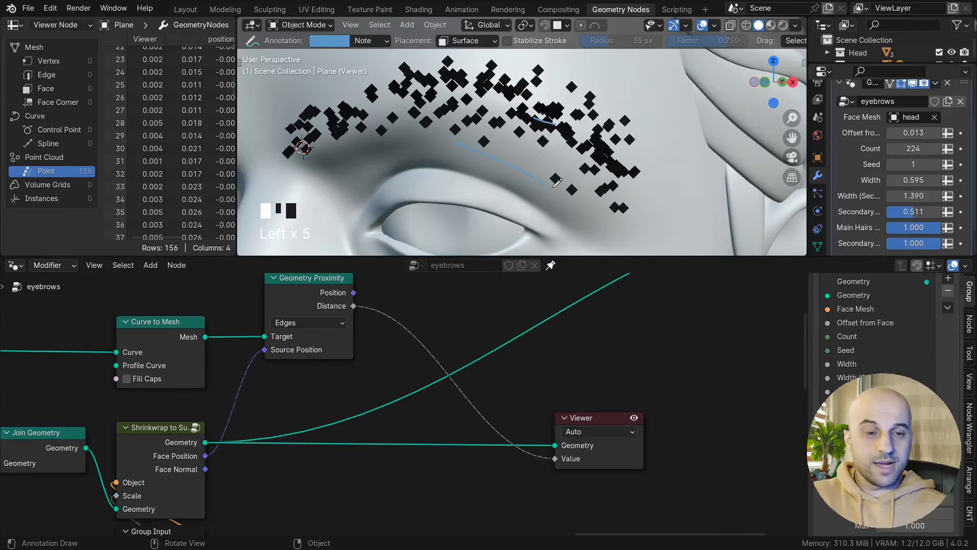
{"action": "mouse_move", "coordinate": [575, 199]}
{"action": "left_mouse_down", "text": "ctrl"}
{"action": "mouse_move", "coordinate": [451, 131]}
{"action": "mouse_move", "coordinate": [552, 123]}
{"action": "left_mouse_up", "text": "ctrl"}
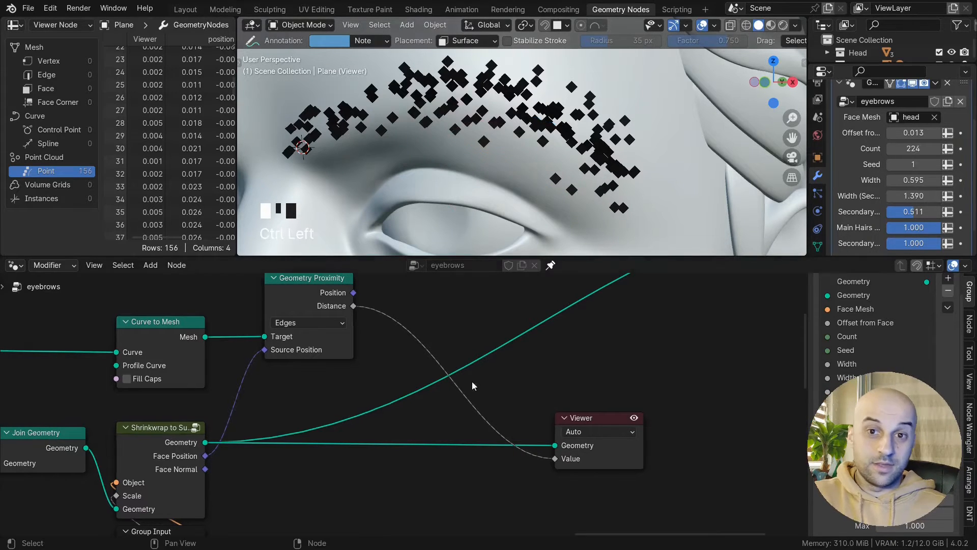
- Move the Viewer and Group Output nodes farther away to make room after Geometry Proximity
{"action": "middle_click_drag", "start_coordinate": [474, 387], "coordinate": [490, 433]}
{"action": "left_click_drag", "start_coordinate": [602, 465], "coordinate": [645, 467]}
{"action": "middle_click_drag", "start_coordinate": [495, 328], "coordinate": [412, 380]}
{"action": "scroll", "coordinate": [416, 345], "scroll_direction": "down", "scroll_amount": 4}
{"action": "left_click_drag", "start_coordinate": [733, 334], "coordinate": [766, 452]}
{"action": "scroll", "coordinate": [421, 387], "scroll_direction": "up", "scroll_amount": 5}
- Add an Attribute Statistic node next to Geometry Proximity and enlarge the node editor
{"action": "key", "text": "shift+a"}
{"action": "type", "text": "stat"}
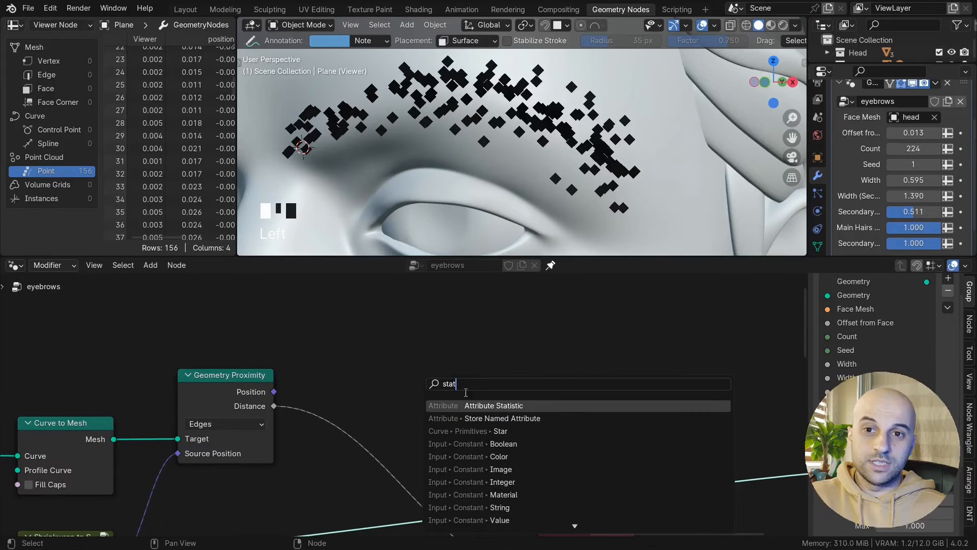
{"action": "key", "text": "Return"}
{"action": "left_click", "coordinate": [423, 332]}
{"action": "middle_click_drag", "start_coordinate": [487, 379], "coordinate": [452, 331]}
{"action": "scroll", "coordinate": [453, 337], "scroll_direction": "up", "scroll_amount": 2}
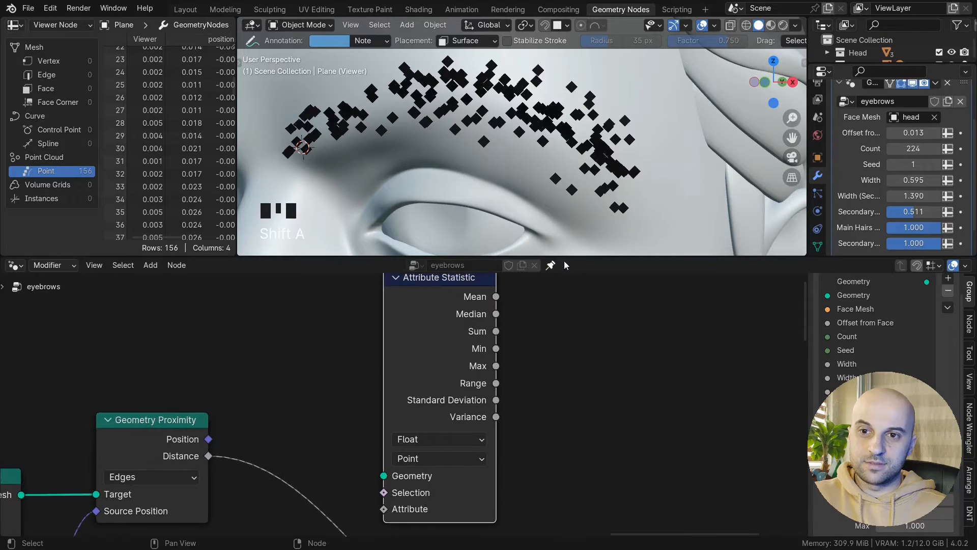
{"action": "left_click_drag", "start_coordinate": [566, 257], "coordinate": [572, 214]}
- Connect the shrinkwrapped geometry to Attribute Statistic's Geometry and Geometry Proximity's Distance to its Attribute
{"action": "middle_click_drag", "start_coordinate": [356, 443], "coordinate": [432, 363]}
{"action": "scroll", "coordinate": [439, 357], "scroll_direction": "down", "scroll_amount": 4}
{"action": "left_click_drag", "start_coordinate": [493, 279], "coordinate": [375, 464]}
{"action": "middle_click_drag", "start_coordinate": [375, 464], "coordinate": [469, 346]}
{"action": "scroll", "coordinate": [468, 346], "scroll_direction": "up", "scroll_amount": 3}
{"action": "left_click_drag", "start_coordinate": [310, 292], "coordinate": [407, 472]}
{"action": "left_click_drag", "start_coordinate": [452, 348], "coordinate": [500, 346]}
{"action": "middle_click_drag", "start_coordinate": [596, 367], "coordinate": [474, 472]}
{"action": "scroll", "coordinate": [474, 473], "scroll_direction": "down", "scroll_amount": 2}
{"action": "left_click_drag", "start_coordinate": [395, 448], "coordinate": [463, 245]}
{"action": "scroll", "coordinate": [379, 348], "scroll_direction": "up", "scroll_amount": 5}
{"action": "middle_click_drag", "start_coordinate": [379, 348], "coordinate": [392, 426]}
{"action": "left_click_drag", "start_coordinate": [361, 340], "coordinate": [456, 474]}
{"action": "left_click_drag", "start_coordinate": [480, 316], "coordinate": [452, 292]}
{"action": "middle_click_drag", "start_coordinate": [580, 349], "coordinate": [457, 389]}
{"action": "left_click_drag", "start_coordinate": [456, 418], "coordinate": [347, 288]}
{"action": "scroll", "coordinate": [515, 346], "scroll_direction": "up", "scroll_amount": 1}
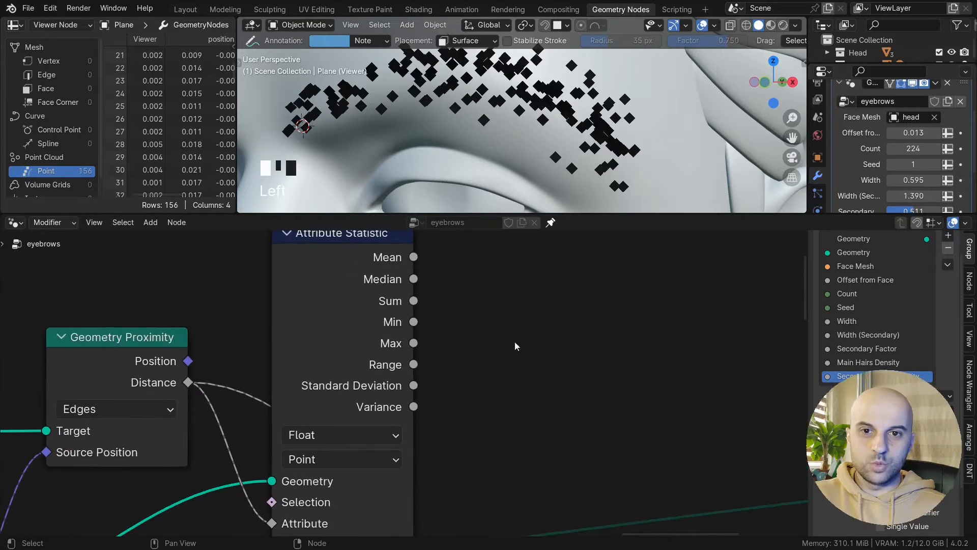
{"action": "middle_click_drag", "start_coordinate": [515, 343], "coordinate": [513, 362]}
{"action": "left_click_drag", "start_coordinate": [413, 342], "coordinate": [485, 301]}
{"action": "left_click_drag", "start_coordinate": [414, 363], "coordinate": [481, 330]}
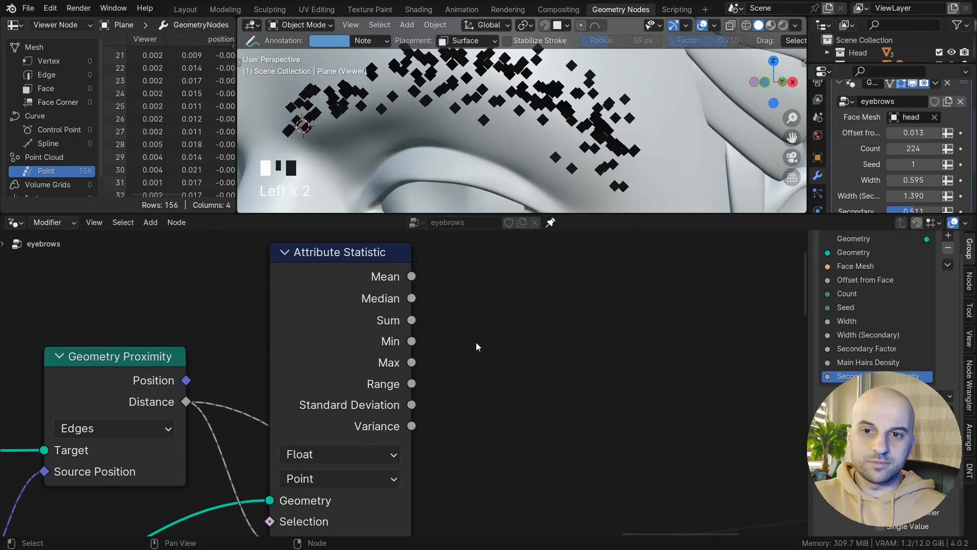
- Add a Map Range node after Attribute Statistic and feed Geometry Proximity's Distance into its Value
{"action": "scroll", "coordinate": [475, 342], "scroll_direction": "right", "scroll_amount": 5}
{"action": "key", "text": "q"}
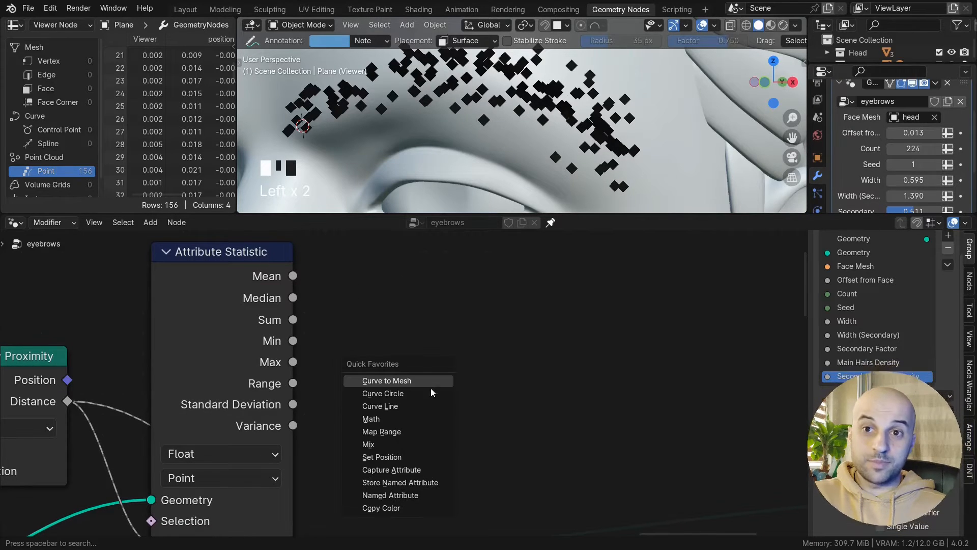
{"action": "left_click", "coordinate": [411, 432]}
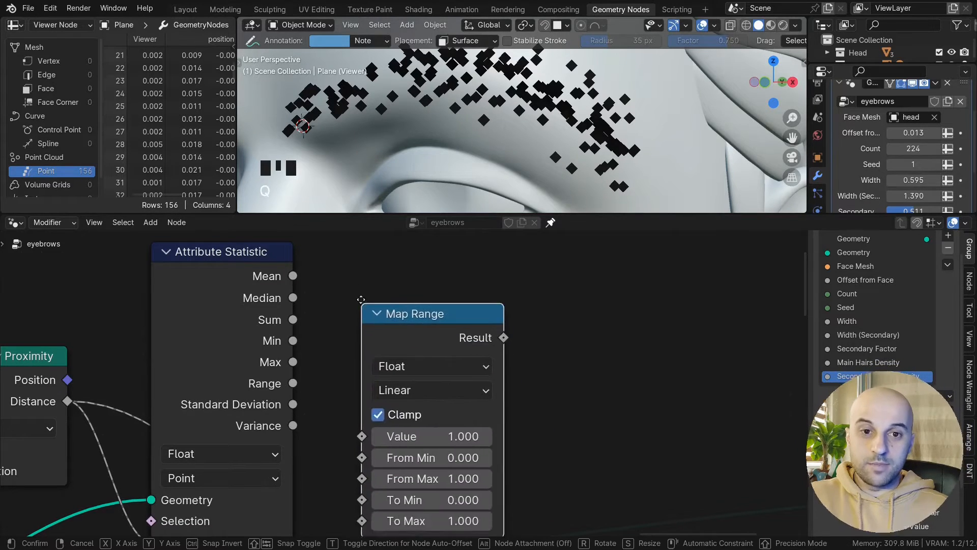
{"action": "left_click", "coordinate": [364, 264]}
{"action": "left_click_drag", "start_coordinate": [423, 291], "coordinate": [426, 280]}
{"action": "middle_click_drag", "start_coordinate": [609, 396], "coordinate": [613, 388]}
{"action": "middle_click_drag", "start_coordinate": [613, 389], "coordinate": [583, 386]}
{"action": "scroll", "coordinate": [584, 387], "scroll_direction": "down", "scroll_amount": 2}
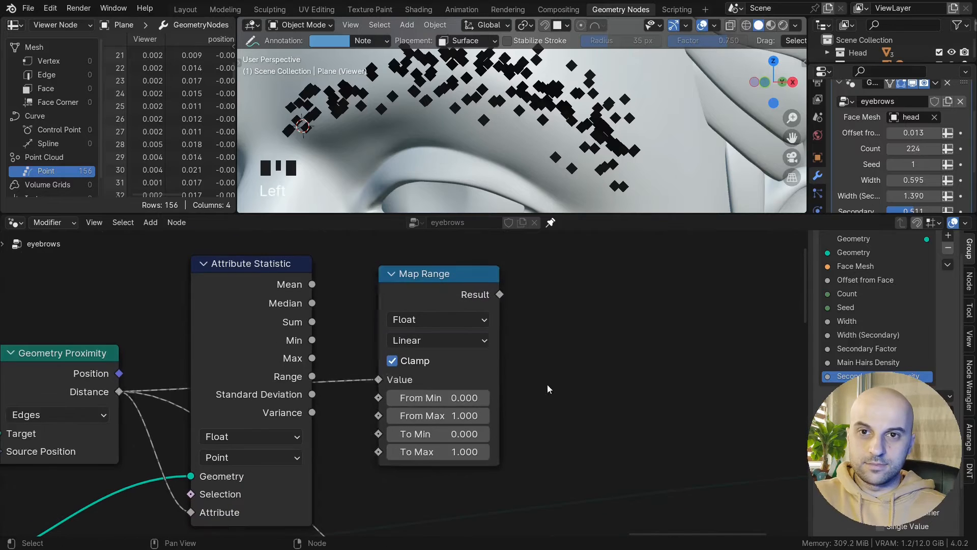
{"action": "scroll", "coordinate": [548, 389], "scroll_direction": "up", "scroll_amount": 2}
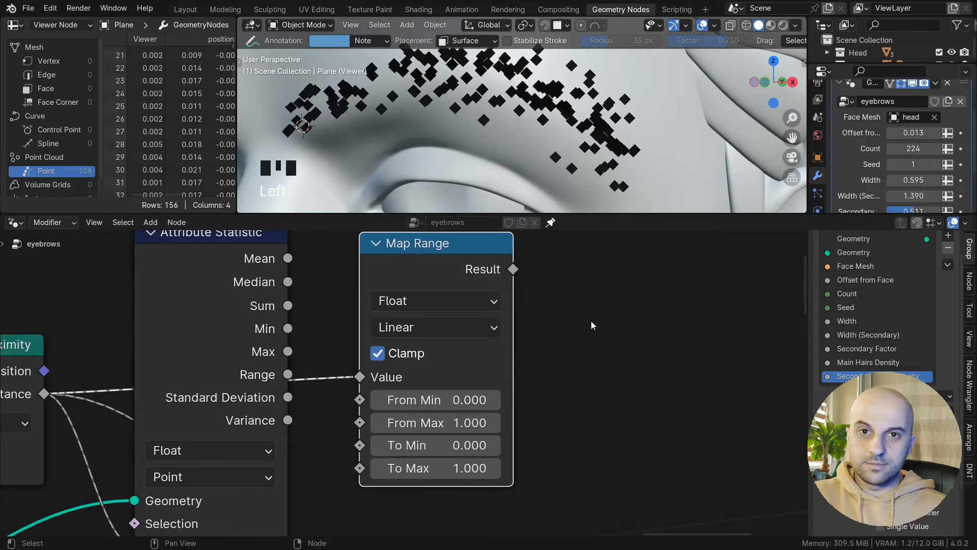
- Feed Attribute Statistic's Min and Max outputs into Map Range's From Min and From Max
{"action": "left_click_drag", "start_coordinate": [288, 328], "coordinate": [386, 406]}
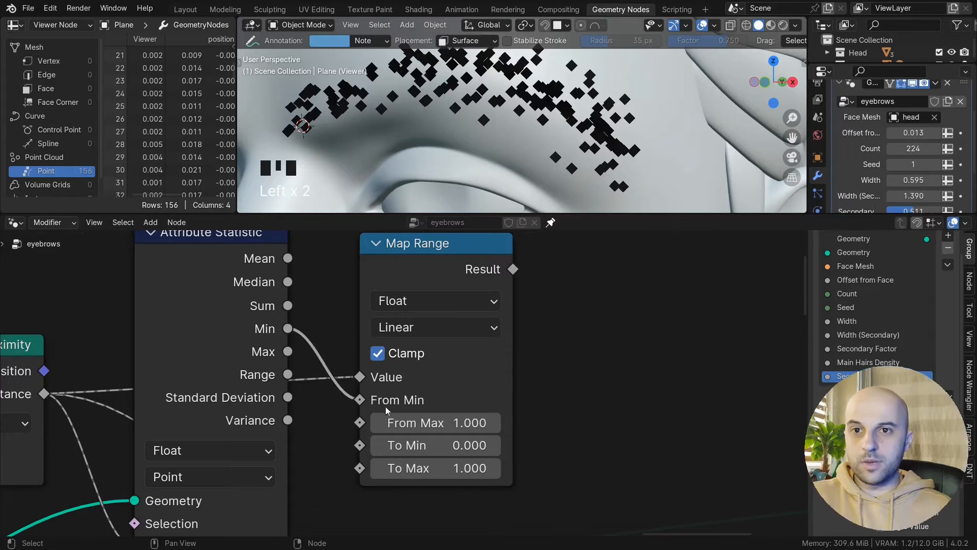
{"action": "left_click_drag", "start_coordinate": [288, 351], "coordinate": [418, 427]}
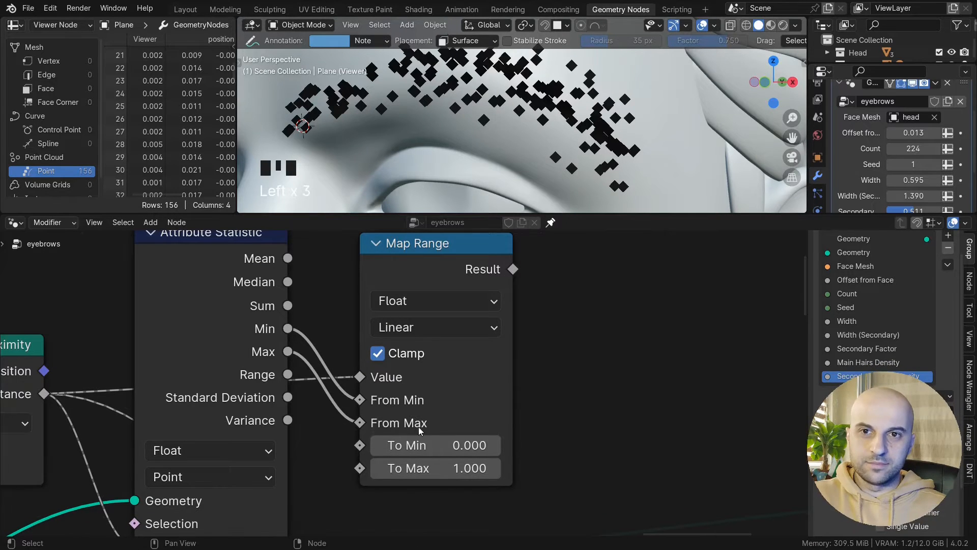
{"action": "middle_click_drag", "start_coordinate": [582, 401], "coordinate": [597, 381]}
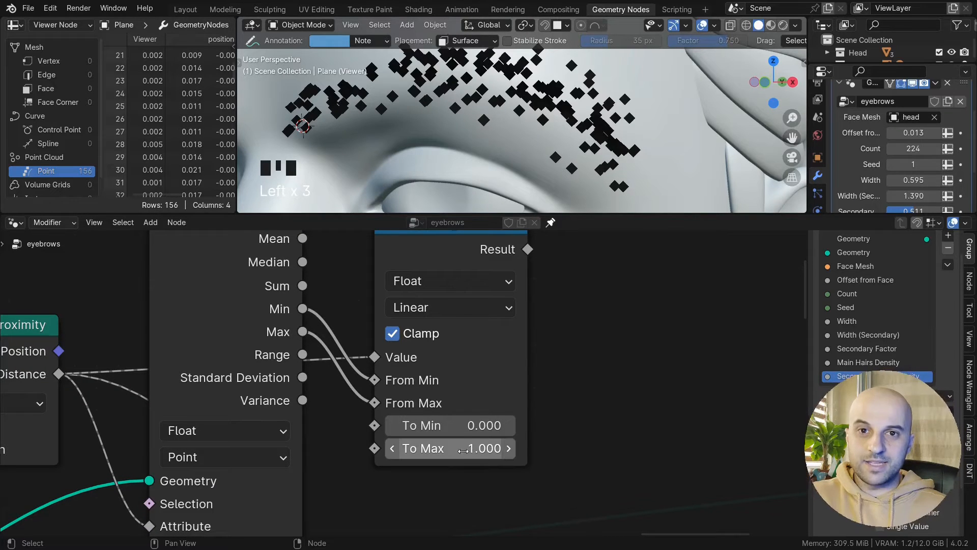
- Move the Viewer node closer to Map Range and preview the Map Range Result on the eyebrow points
{"action": "scroll", "coordinate": [565, 447], "scroll_direction": "down", "scroll_amount": 7}
{"action": "left_click_drag", "start_coordinate": [507, 494], "coordinate": [634, 338]}
{"action": "left_click", "coordinate": [452, 309], "text": "ctrl+shift"}
{"action": "scroll", "coordinate": [475, 145], "scroll_direction": "down", "scroll_amount": 1}
{"action": "middle_click_drag", "start_coordinate": [475, 145], "coordinate": [538, 113], "text": "shift"}
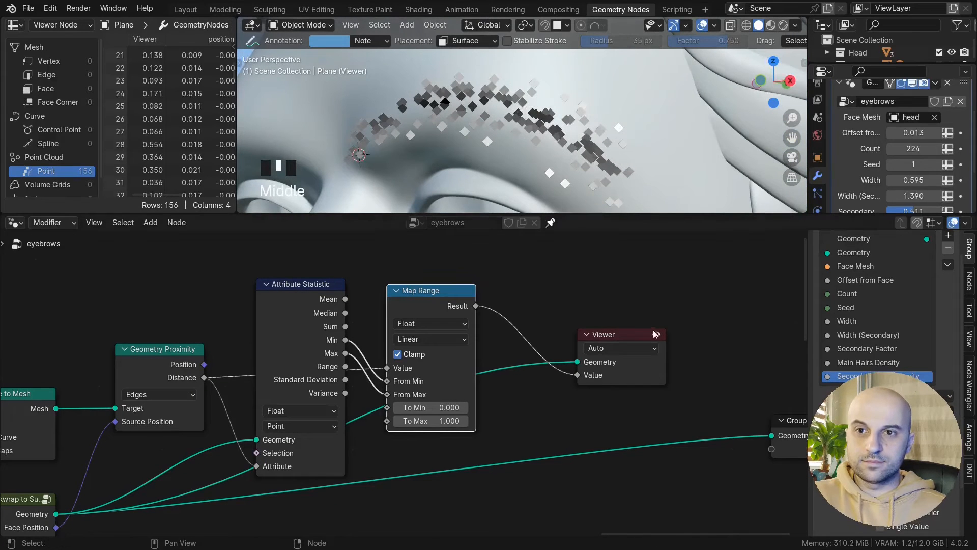
- Delete the Viewer node and hide the unused sockets of Attribute Statistic
{"action": "left_click", "coordinate": [624, 374]}
{"action": "key", "text": "x"}
{"action": "scroll", "coordinate": [623, 377], "scroll_direction": "down", "scroll_amount": 2}
{"action": "left_click", "coordinate": [404, 346]}
{"action": "key", "text": "ctrl+h"}
- Arrange Geometry Proximity, Attribute Statistic and Map Range compactly and group them in a frame labelled "Distance to Guide"
{"action": "left_click_drag", "start_coordinate": [399, 306], "coordinate": [395, 362]}
{"action": "left_click_drag", "start_coordinate": [490, 312], "coordinate": [480, 284]}
{"action": "left_click_drag", "start_coordinate": [268, 360], "coordinate": [289, 324]}
{"action": "left_click_drag", "start_coordinate": [562, 438], "coordinate": [315, 300]}
{"action": "key", "text": "ctrl+j"}
{"action": "key", "text": "F2"}
{"action": "type", "text": "Distance to Gui"}
- In a maximized viewport, annotate the guide line through the eyebrow points, circle points on both sides of it, and erase the marks
{"action": "key", "text": "ctrl+space"}
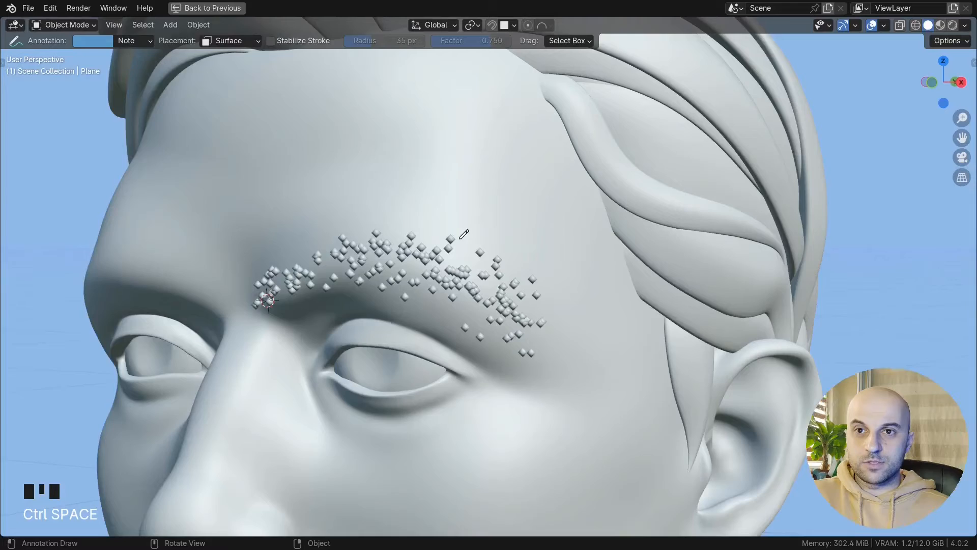
{"action": "scroll", "coordinate": [464, 234], "scroll_direction": "up", "scroll_amount": 2}
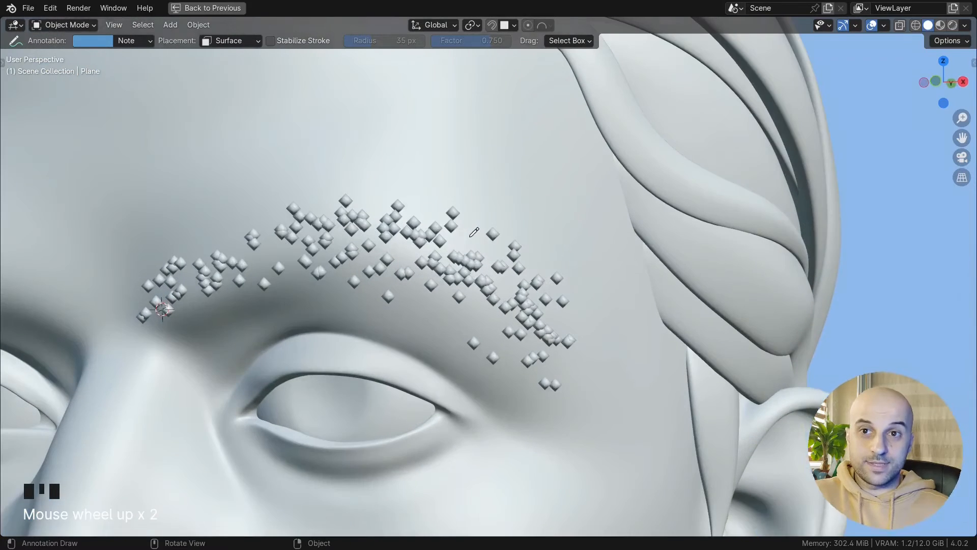
{"action": "middle_click_drag", "start_coordinate": [448, 240], "coordinate": [414, 247]}
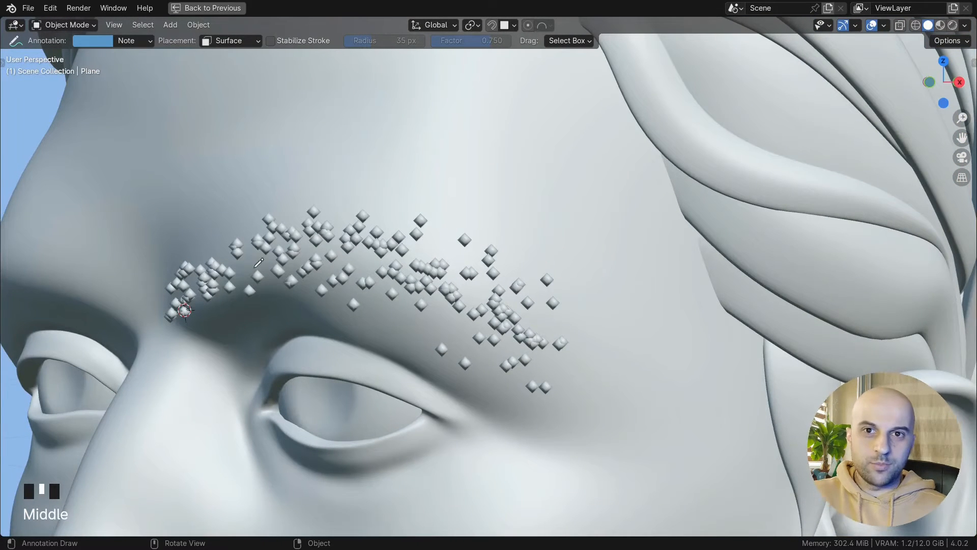
{"action": "left_click_drag", "start_coordinate": [186, 292], "coordinate": [198, 283]}
{"action": "mouse_move", "coordinate": [289, 250]}
{"action": "left_mouse_down"}
{"action": "mouse_move", "coordinate": [433, 269]}
{"action": "mouse_move", "coordinate": [545, 334]}
{"action": "left_mouse_up"}
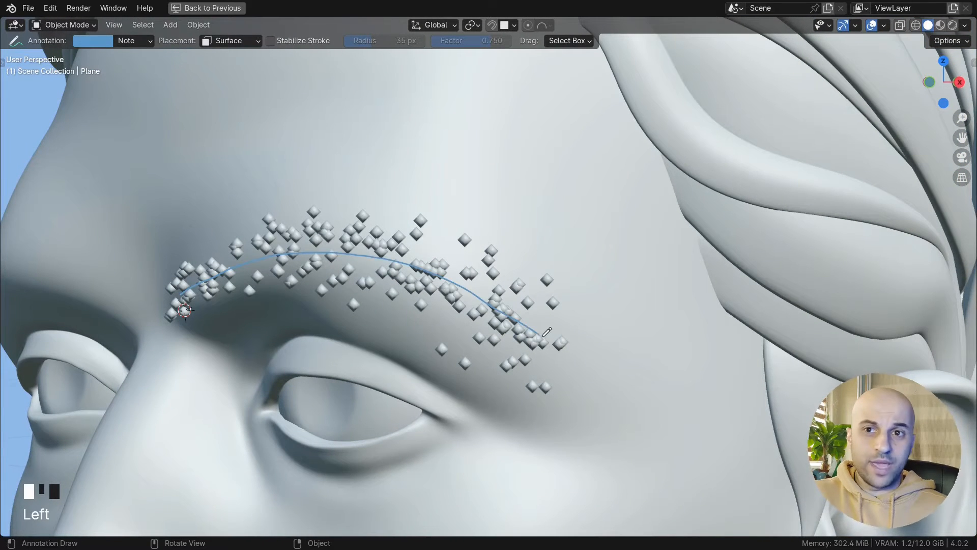
{"action": "scroll", "coordinate": [469, 274], "scroll_direction": "up", "scroll_amount": 1}
{"action": "middle_click_drag", "start_coordinate": [470, 274], "coordinate": [475, 266]}
{"action": "mouse_move", "coordinate": [429, 205]}
{"action": "left_mouse_down"}
{"action": "mouse_move", "coordinate": [311, 208]}
{"action": "mouse_move", "coordinate": [478, 236]}
{"action": "mouse_move", "coordinate": [407, 205]}
{"action": "left_mouse_up"}
{"action": "mouse_move", "coordinate": [400, 294]}
{"action": "left_mouse_down"}
{"action": "mouse_move", "coordinate": [306, 271]}
{"action": "mouse_move", "coordinate": [451, 308]}
{"action": "left_mouse_up"}
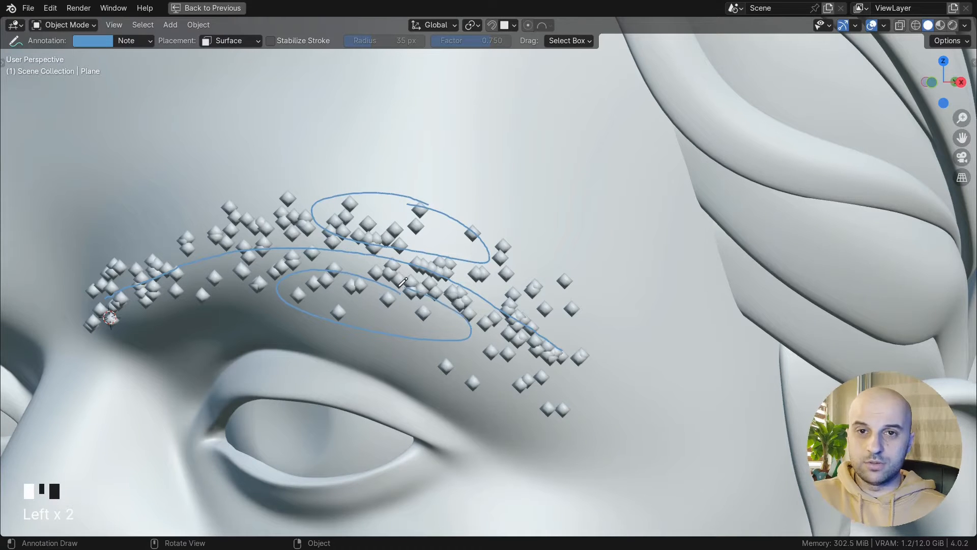
{"action": "scroll", "coordinate": [512, 297], "scroll_direction": "up", "scroll_amount": 3}
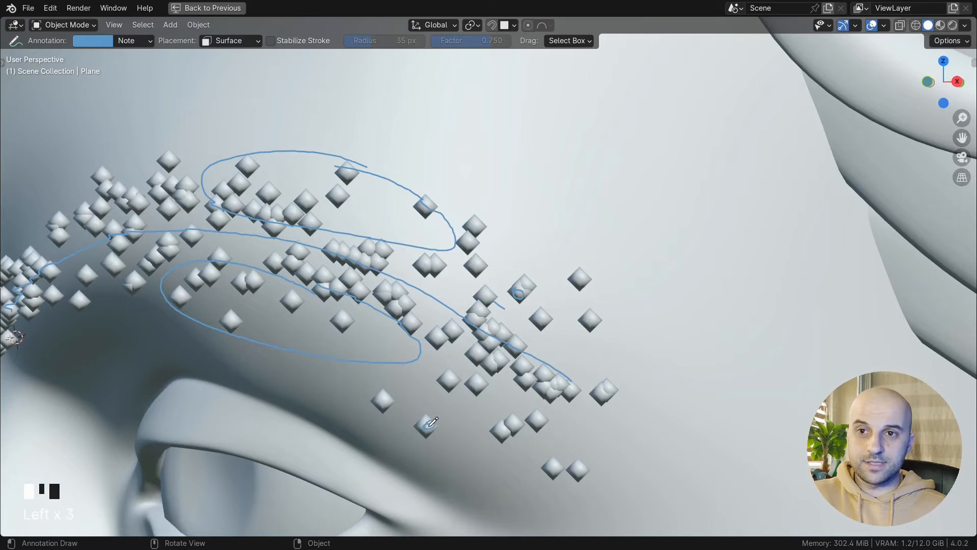
{"action": "scroll", "coordinate": [496, 405], "scroll_direction": "down", "scroll_amount": 2}
{"action": "mouse_move", "coordinate": [496, 405]}
{"action": "left_mouse_down", "text": "ctrl"}
{"action": "mouse_move", "coordinate": [555, 405]}
{"action": "mouse_move", "coordinate": [197, 295]}
{"action": "mouse_move", "coordinate": [456, 227]}
{"action": "left_mouse_up", "text": "ctrl"}
- Annotate an arrow from an outlying point to the guide line and another pointing away from the face, and erase the marks
{"action": "mouse_move", "coordinate": [456, 226]}
{"action": "middle_mouse_down"}
{"action": "mouse_move", "coordinate": [482, 332]}
{"action": "mouse_move", "coordinate": [329, 284]}
{"action": "middle_mouse_up"}
{"action": "left_click_drag", "start_coordinate": [330, 283], "coordinate": [606, 434]}
{"action": "mouse_move", "coordinate": [571, 256]}
{"action": "left_mouse_down"}
{"action": "mouse_move", "coordinate": [549, 256]}
{"action": "mouse_move", "coordinate": [521, 338]}
{"action": "left_mouse_up"}
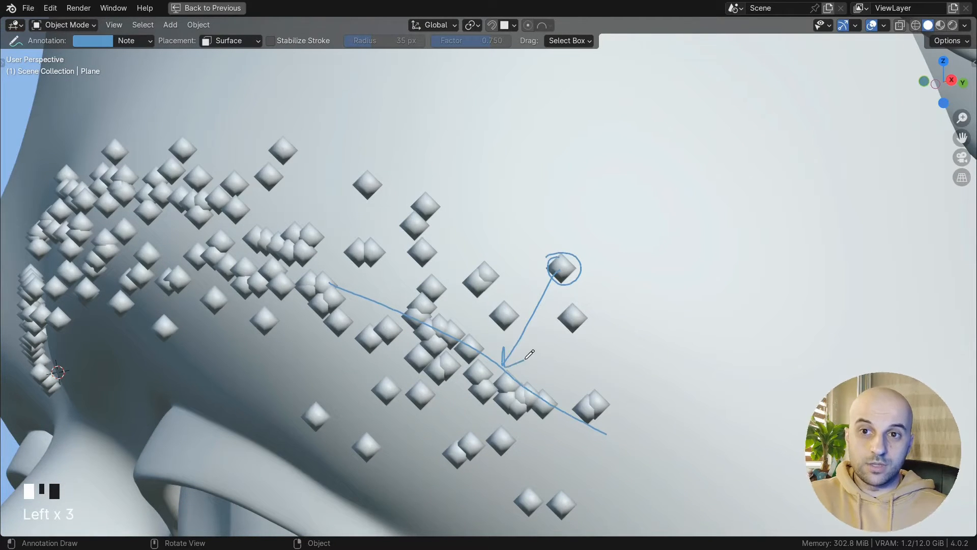
{"action": "middle_click_drag", "start_coordinate": [563, 361], "coordinate": [469, 354]}
{"action": "left_click_drag", "start_coordinate": [355, 352], "coordinate": [175, 296]}
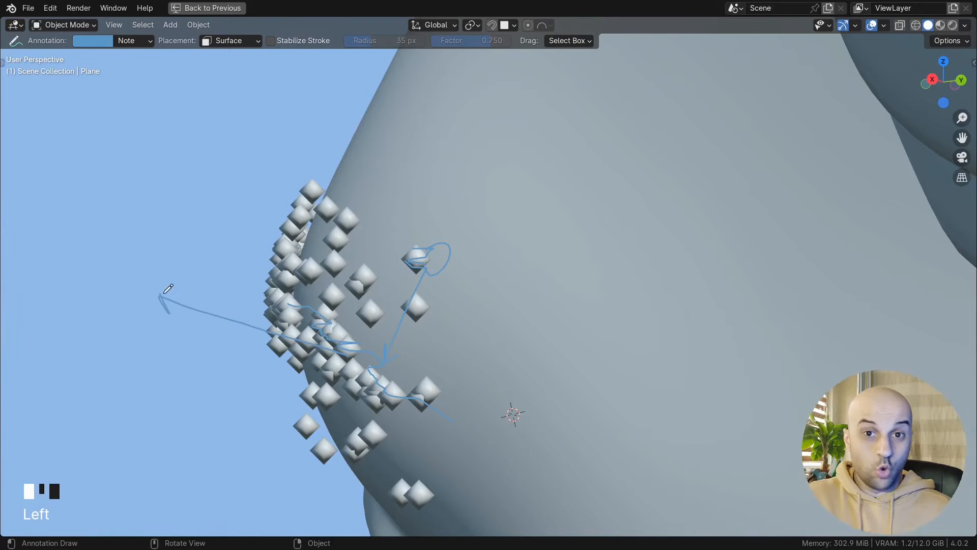
{"action": "mouse_move", "coordinate": [474, 373]}
{"action": "left_mouse_down", "text": "ctrl"}
{"action": "mouse_move", "coordinate": [350, 225]}
{"action": "mouse_move", "coordinate": [484, 338]}
{"action": "left_mouse_up", "text": "ctrl"}
{"action": "middle_click_drag", "start_coordinate": [484, 338], "coordinate": [595, 328]}
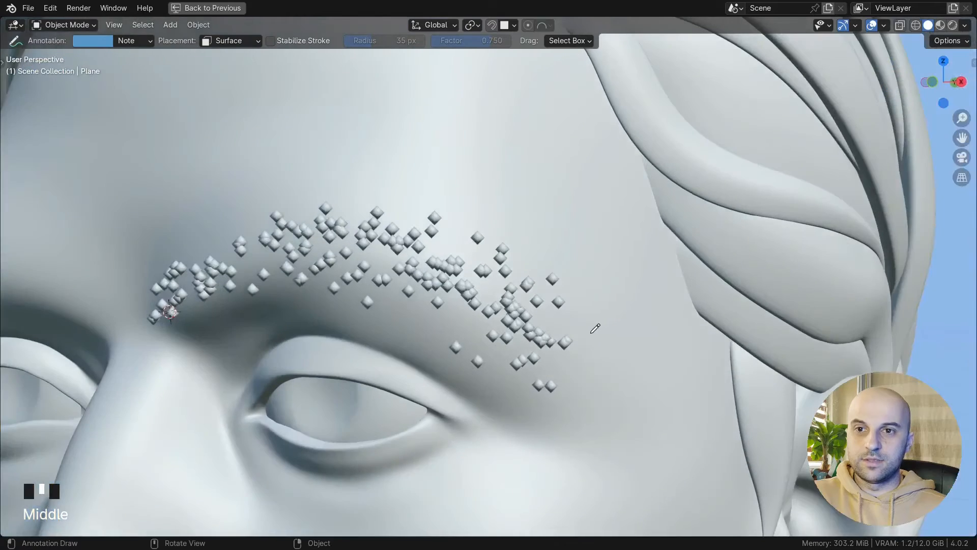
- Restore the multi-editor layout and annotate a line between two points in the empty node area past Map Range
{"action": "key", "text": "ctrl+space"}
{"action": "middle_click_drag", "start_coordinate": [511, 386], "coordinate": [560, 338]}
{"action": "scroll", "coordinate": [481, 356], "scroll_direction": "up", "scroll_amount": 2}
{"action": "middle_click_drag", "start_coordinate": [485, 349], "coordinate": [501, 363]}
{"action": "left_click", "coordinate": [23, 278]}
{"action": "left_click_drag", "start_coordinate": [490, 356], "coordinate": [635, 300]}
{"action": "scroll", "coordinate": [552, 375], "scroll_direction": "up", "scroll_amount": 2}
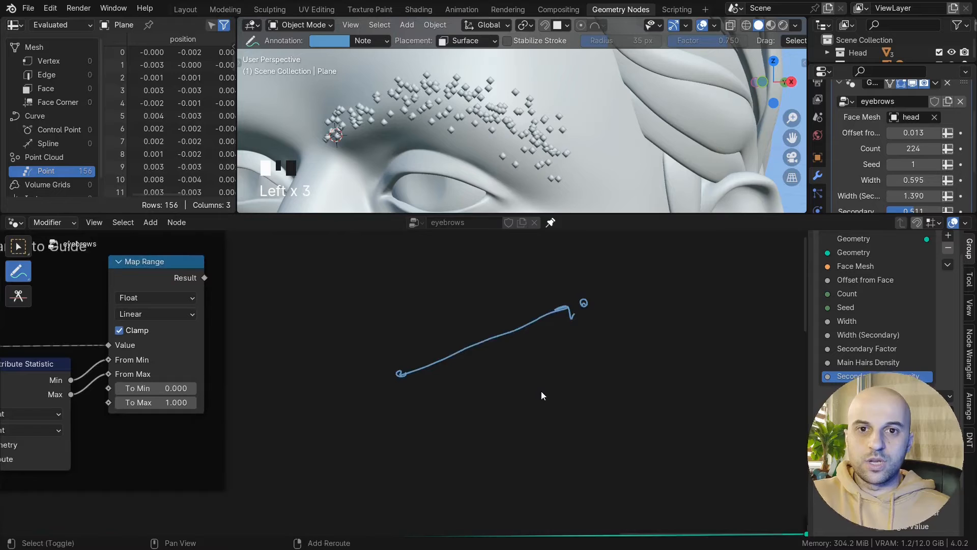
- Add a Vector Math node in the empty area past Map Range and set its operation to Subtract
{"action": "key", "text": "shift+a"}
{"action": "type", "text": "vec"}
{"action": "left_click", "coordinate": [541, 338]}
{"action": "middle_click_drag", "start_coordinate": [560, 386], "coordinate": [499, 352]}
{"action": "left_click", "coordinate": [544, 343]}
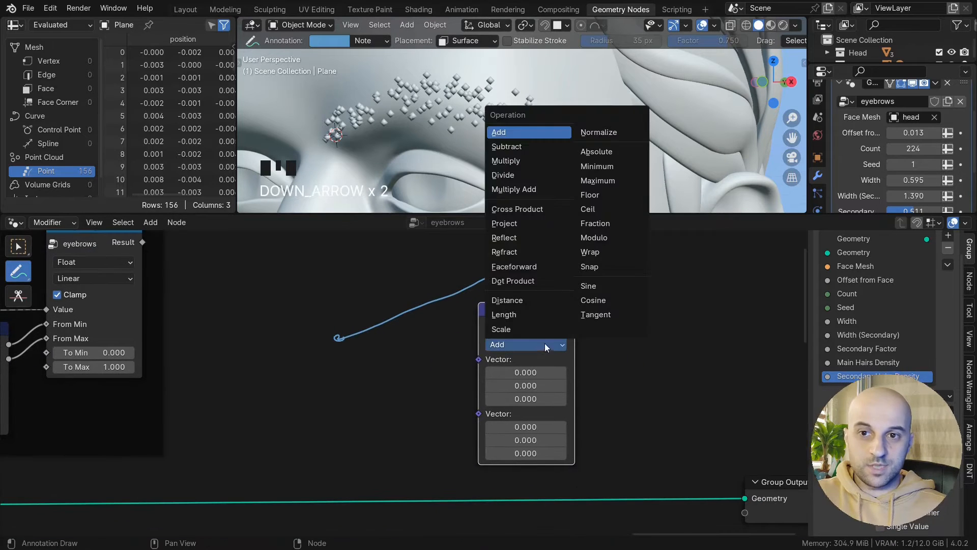
{"action": "left_click", "coordinate": [512, 147]}
- Annotate Subtract's two Vector inputs with circles and an arrow from the second to the first, and erase the annotations
{"action": "middle_click_drag", "start_coordinate": [604, 337], "coordinate": [567, 329]}
{"action": "scroll", "coordinate": [567, 329], "scroll_direction": "up", "scroll_amount": 1}
{"action": "middle_click_drag", "start_coordinate": [489, 293], "coordinate": [490, 304]}
{"action": "left_click_drag", "start_coordinate": [431, 280], "coordinate": [447, 271]}
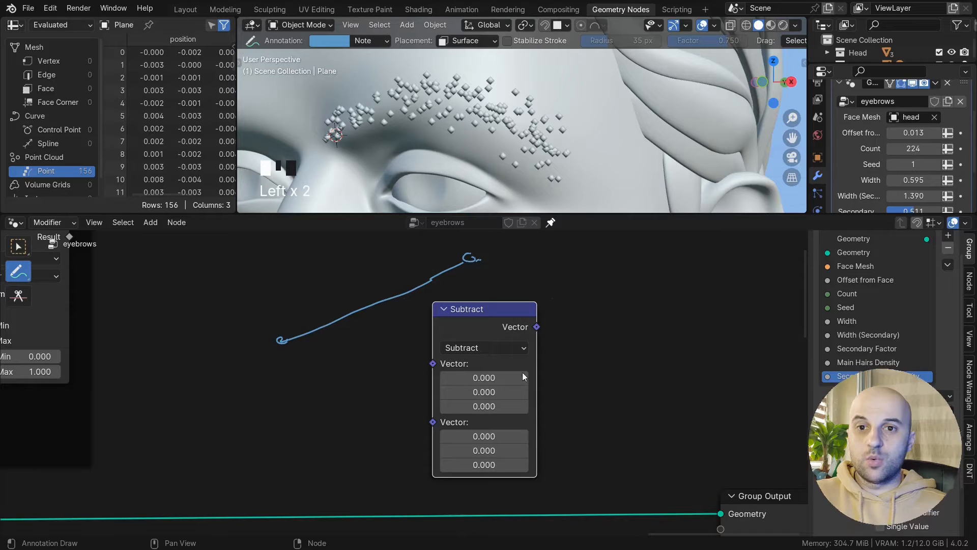
{"action": "middle_click_drag", "start_coordinate": [506, 421], "coordinate": [542, 398]}
{"action": "scroll", "coordinate": [542, 398], "scroll_direction": "up", "scroll_amount": 4}
{"action": "middle_click_drag", "start_coordinate": [486, 275], "coordinate": [452, 281]}
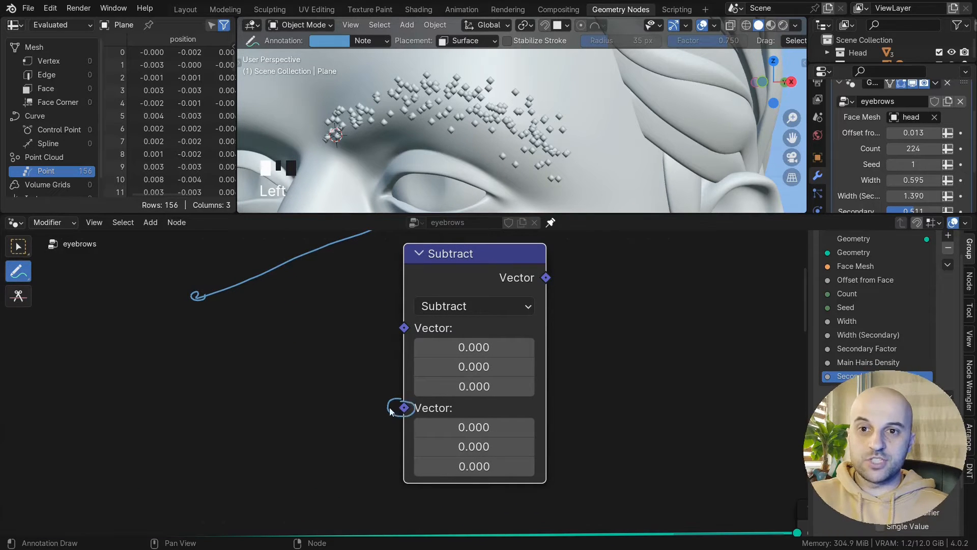
{"action": "left_click_drag", "start_coordinate": [419, 324], "coordinate": [399, 320]}
{"action": "middle_click_drag", "start_coordinate": [365, 329], "coordinate": [319, 446]}
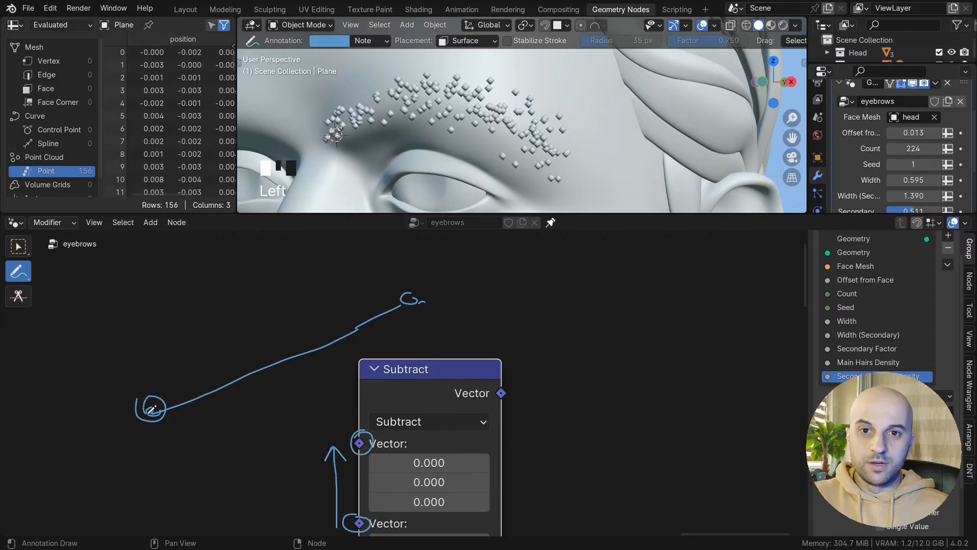
{"action": "left_click_drag", "start_coordinate": [360, 461], "coordinate": [316, 473], "text": "ctrl"}
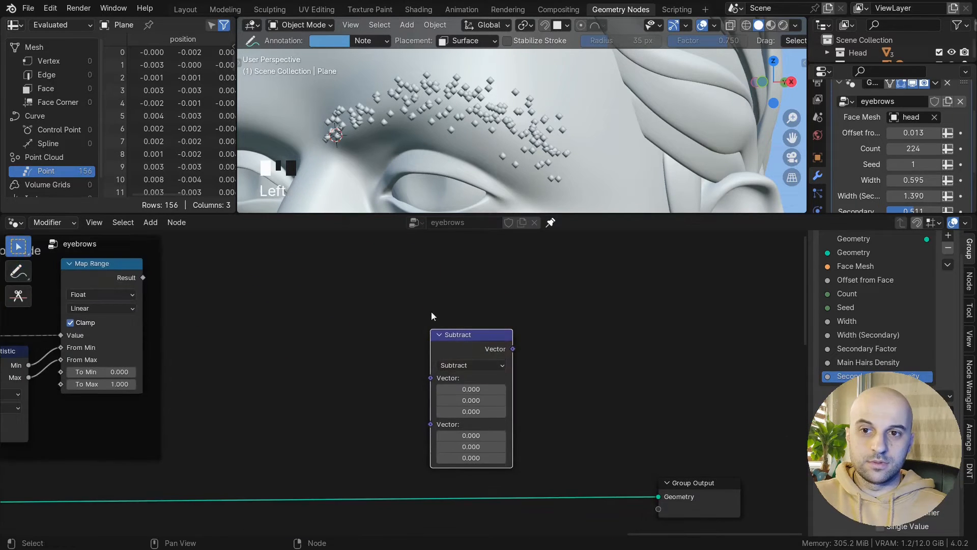
{"action": "key", "text": "ctrl+z"}
{"action": "key", "text": "ctrl+z"}
{"action": "key", "text": "ctrl+z"}
{"action": "key", "text": "ctrl+z"}
{"action": "key", "text": "ctrl+z"}
{"action": "key", "text": "ctrl+z"}
{"action": "key", "text": "ctrl+z"}
{"action": "key", "text": "ctrl+z"}
{"action": "key", "text": "ctrl+z"}
{"action": "key", "text": "ctrl+z"}
{"action": "key", "text": "ctrl+z"}
{"action": "key", "text": "ctrl+z"}
{"action": "key", "text": "ctrl+z"}
{"action": "key", "text": "ctrl+z"}
{"action": "key", "text": "ctrl+z"}
{"action": "key", "text": "ctrl+z"}
{"action": "key", "text": "ctrl+z"}
{"action": "key", "text": "ctrl+z"}
{"action": "key", "text": "ctrl+z"}
{"action": "key", "text": "ctrl+z"}
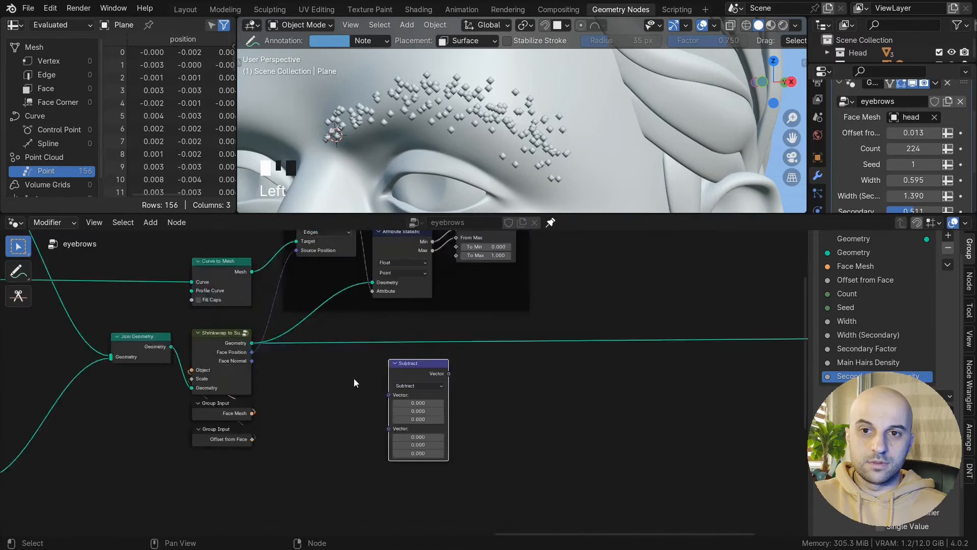
- Connect the shrinkwrap node's Face Position to Subtract's second Vector and Geometry Proximity's Position to its first Vector
{"action": "left_click_drag", "start_coordinate": [254, 307], "coordinate": [278, 307]}
{"action": "left_click_drag", "start_coordinate": [457, 430], "coordinate": [456, 437]}
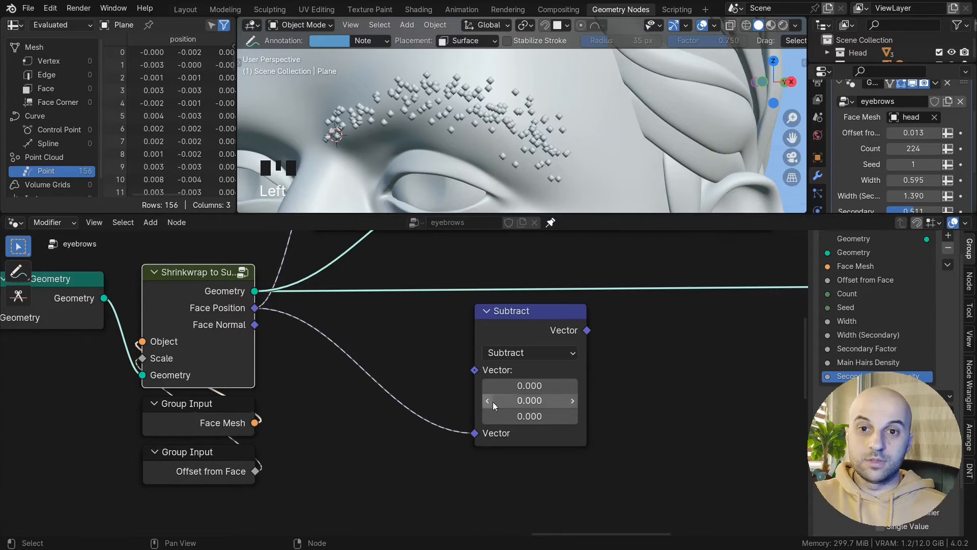
{"action": "scroll", "coordinate": [496, 391], "scroll_direction": "down", "scroll_amount": 5}
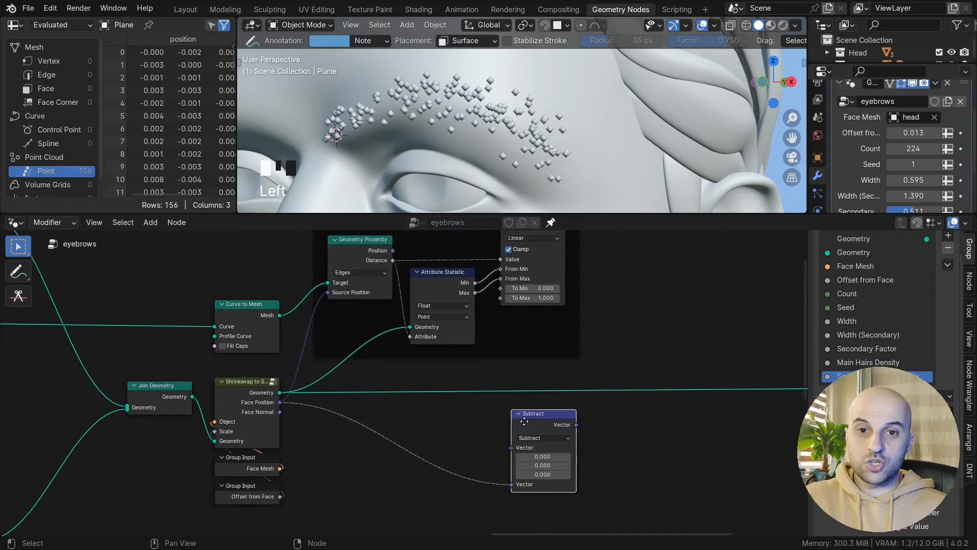
{"action": "scroll", "coordinate": [539, 403], "scroll_direction": "up", "scroll_amount": 2}
{"action": "middle_click_drag", "start_coordinate": [537, 407], "coordinate": [425, 325]}
{"action": "scroll", "coordinate": [382, 354], "scroll_direction": "down", "scroll_amount": 2}
{"action": "left_click_drag", "start_coordinate": [350, 254], "coordinate": [636, 364]}
{"action": "middle_click_drag", "start_coordinate": [654, 360], "coordinate": [484, 411]}
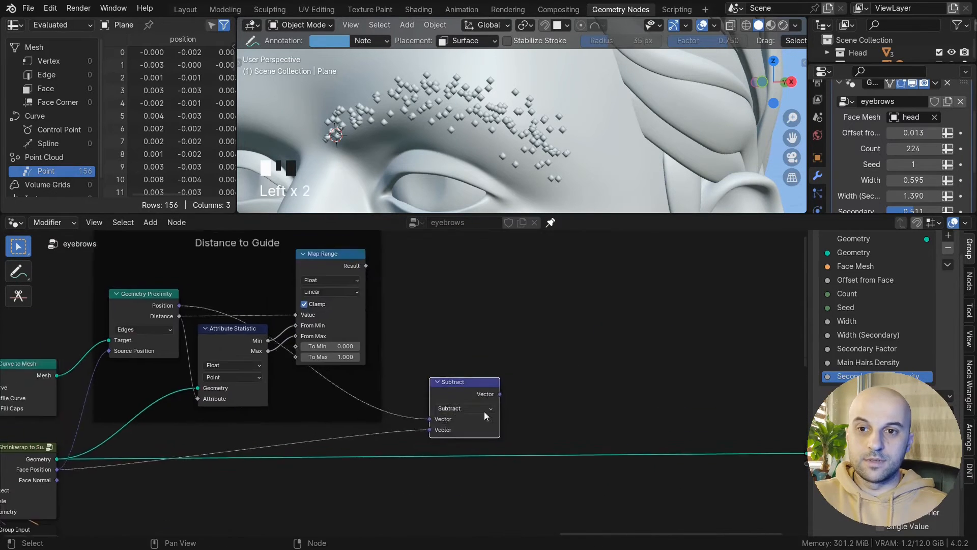
{"action": "scroll", "coordinate": [484, 411], "scroll_direction": "up", "scroll_amount": 2}
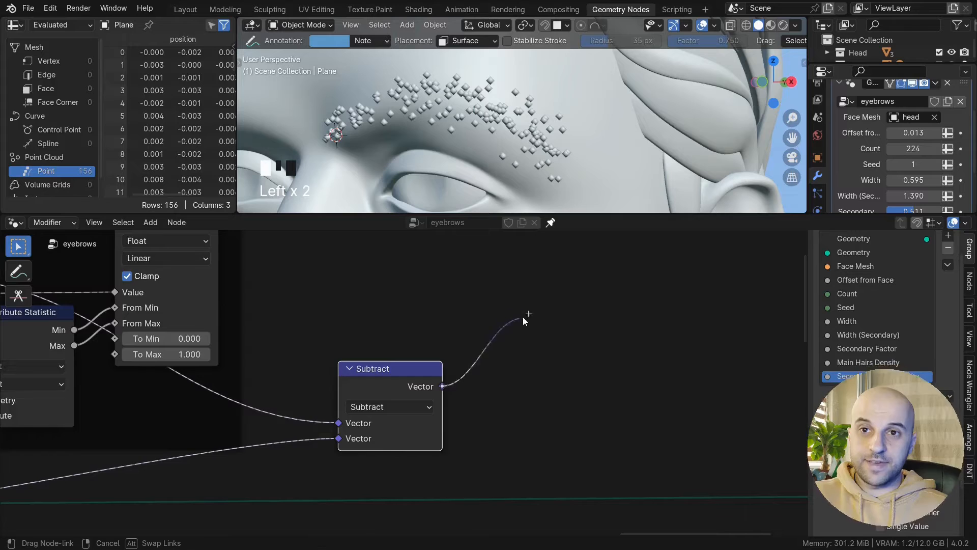
{"action": "left_click_drag", "start_coordinate": [524, 317], "coordinate": [531, 336]}
{"action": "right_click", "coordinate": [532, 336]}
- Bring the captured guide normal over to a "guide normal" reroute just below the Subtract node
{"action": "scroll", "coordinate": [558, 387], "scroll_direction": "down", "scroll_amount": 10}
{"action": "middle_click_drag", "start_coordinate": [555, 389], "coordinate": [395, 415]}
{"action": "scroll", "coordinate": [288, 384], "scroll_direction": "up", "scroll_amount": 5}
{"action": "scroll", "coordinate": [395, 416], "scroll_direction": "up", "scroll_amount": 5}
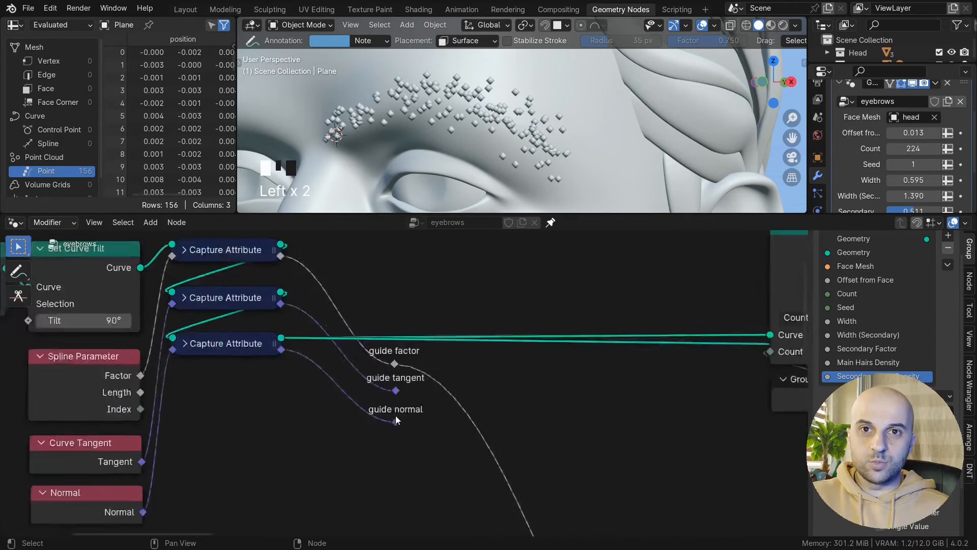
{"action": "scroll", "coordinate": [407, 395], "scroll_direction": "up", "scroll_amount": 1}
{"action": "left_click", "coordinate": [394, 428]}
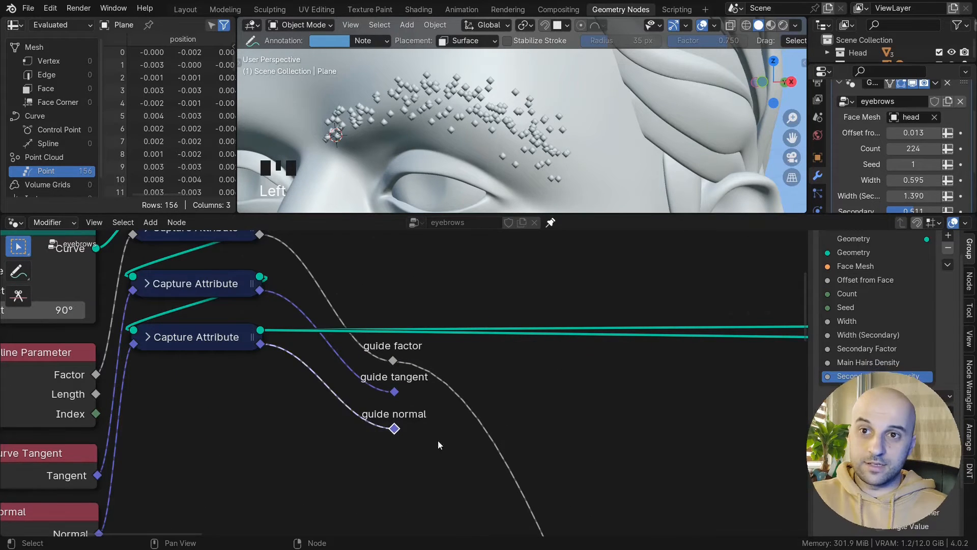
{"action": "key", "text": "KP_Divide"}
{"action": "left_click_drag", "start_coordinate": [429, 430], "coordinate": [575, 419]}
{"action": "left_click", "coordinate": [394, 428], "text": "shift"}
{"action": "key", "text": "shift+v"}
{"action": "key", "text": "ctrl+s"}
{"action": "scroll", "coordinate": [561, 439], "scroll_direction": "down", "scroll_amount": 10}
{"action": "middle_click_drag", "start_coordinate": [561, 439], "coordinate": [206, 363]}
{"action": "left_click_drag", "start_coordinate": [207, 361], "coordinate": [794, 366]}
{"action": "middle_click_drag", "start_coordinate": [572, 267], "coordinate": [478, 351]}
- Add a Dot Product node fed by Subtract's Vector and the guide normal, and align it beside Subtract
{"action": "scroll", "coordinate": [477, 352], "scroll_direction": "up", "scroll_amount": 11}
{"action": "left_click_drag", "start_coordinate": [388, 346], "coordinate": [518, 317]}
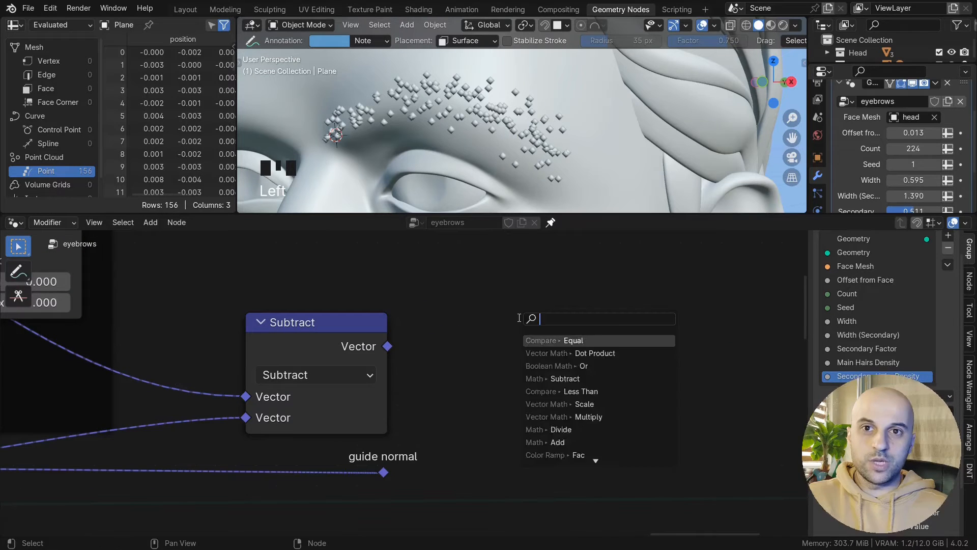
{"action": "type", "text": "dot"}
{"action": "key", "text": "Return"}
{"action": "left_click", "coordinate": [454, 315]}
{"action": "left_click_drag", "start_coordinate": [383, 472], "coordinate": [453, 401]}
{"action": "left_click_drag", "start_coordinate": [501, 324], "coordinate": [488, 341]}
{"action": "left_click", "coordinate": [668, 402]}
{"action": "scroll", "coordinate": [667, 401], "scroll_direction": "down", "scroll_amount": 3}
{"action": "middle_click_drag", "start_coordinate": [668, 401], "coordinate": [625, 402]}
{"action": "scroll", "coordinate": [543, 392], "scroll_direction": "down", "scroll_amount": 2}
{"action": "middle_click_drag", "start_coordinate": [543, 392], "coordinate": [469, 438]}
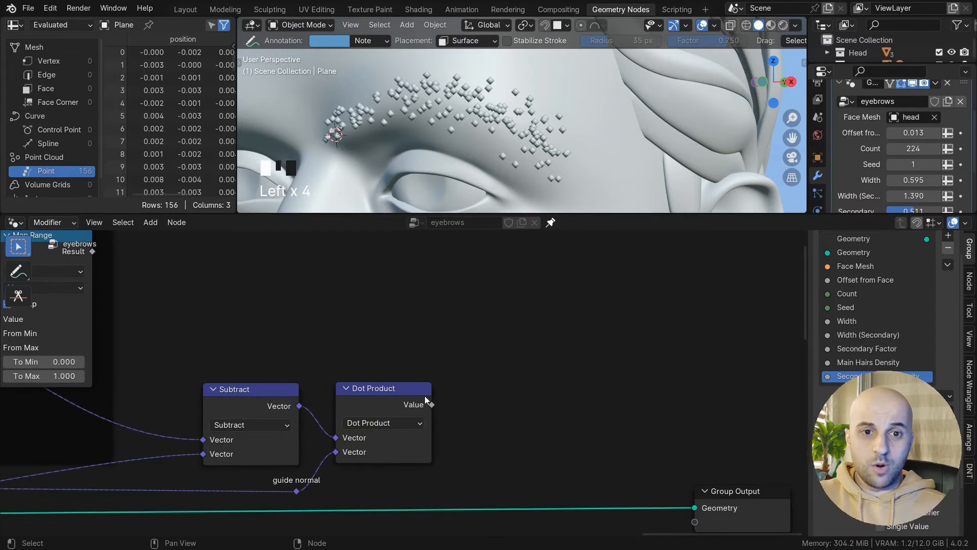
- Annotate pairs of arrows with an acute and an obtuse angle beside the Dot Product node, and erase the annotations
{"action": "left_click", "coordinate": [20, 271]}
{"action": "middle_click_drag", "start_coordinate": [475, 344], "coordinate": [423, 365]}
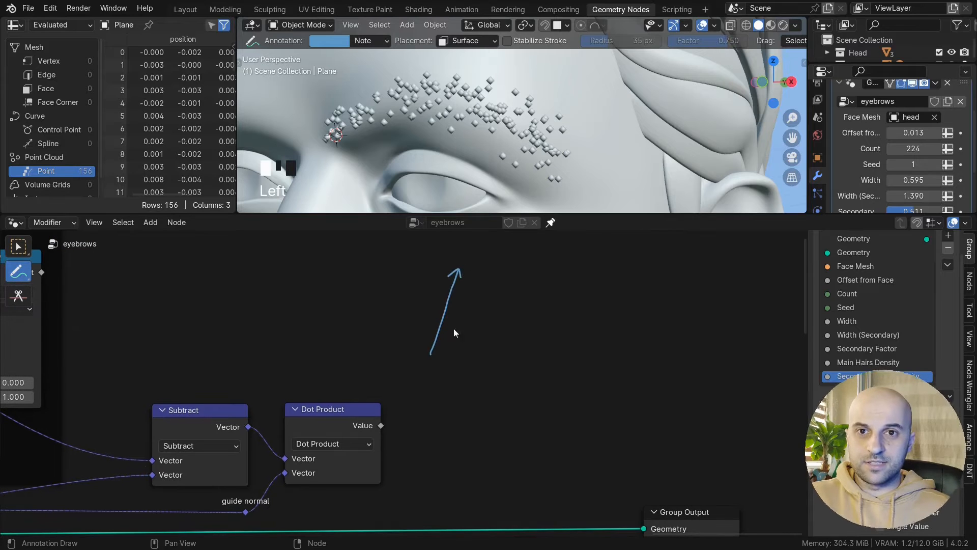
{"action": "mouse_move", "coordinate": [534, 268]}
{"action": "left_mouse_down"}
{"action": "mouse_move", "coordinate": [561, 244]}
{"action": "mouse_move", "coordinate": [566, 267]}
{"action": "mouse_move", "coordinate": [575, 259]}
{"action": "left_mouse_up"}
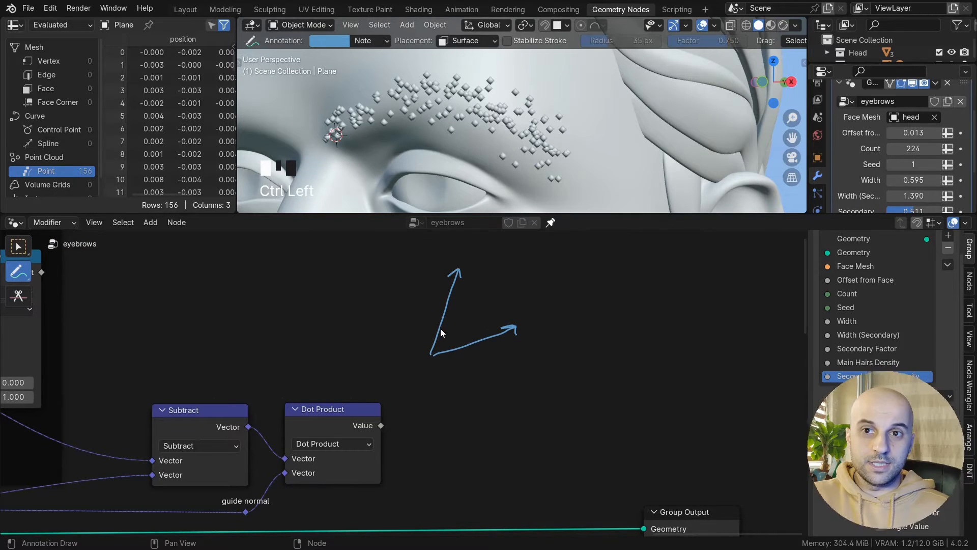
{"action": "middle_click_drag", "start_coordinate": [431, 410], "coordinate": [443, 393]}
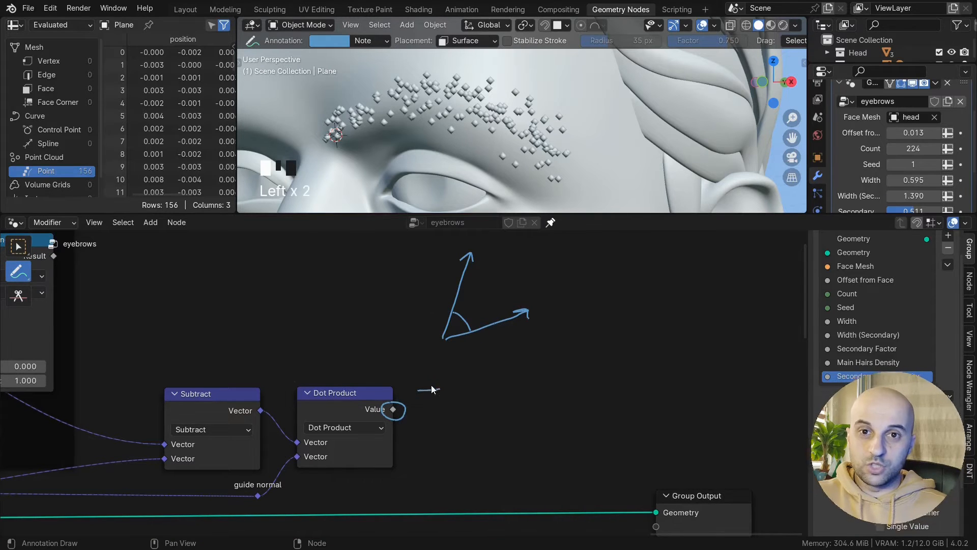
{"action": "left_click_drag", "start_coordinate": [492, 401], "coordinate": [477, 368], "text": "ctrl"}
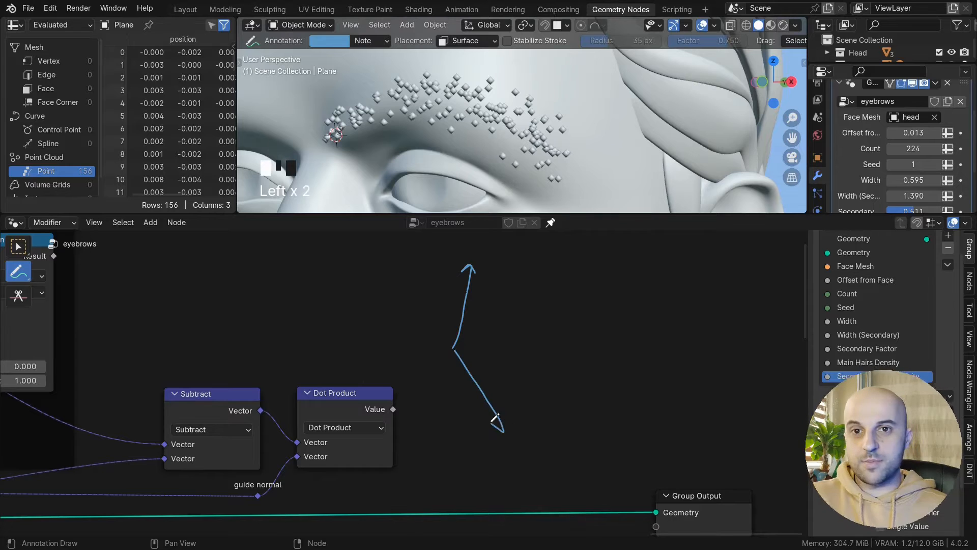
{"action": "mouse_move", "coordinate": [442, 438]}
{"action": "middle_mouse_down"}
{"action": "mouse_move", "coordinate": [464, 430]}
{"action": "mouse_move", "coordinate": [429, 415]}
{"action": "middle_mouse_up"}
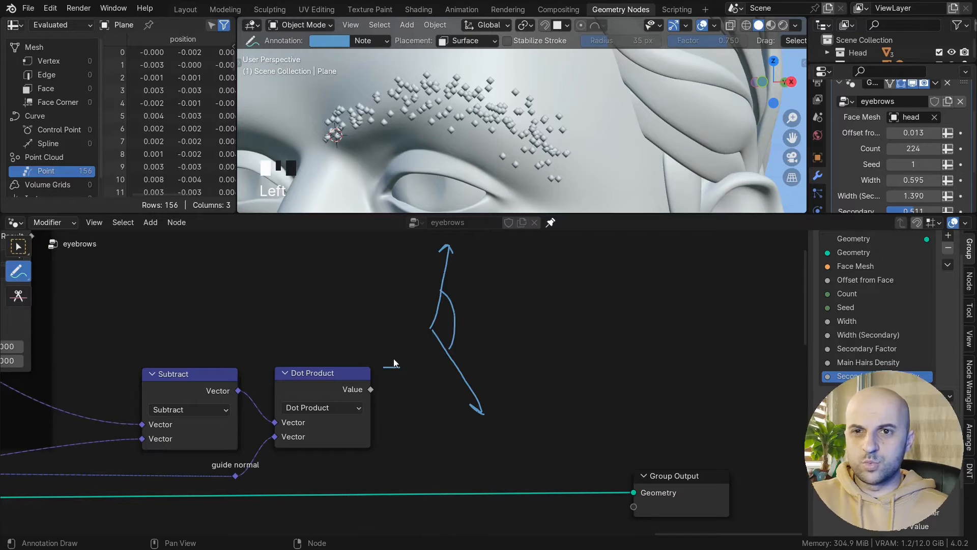
{"action": "left_click_drag", "start_coordinate": [458, 421], "coordinate": [404, 338], "text": "ctrl"}
- Add a Compare node set to Less Than, with Dot Product's Value feeding its A input, and place it beside Dot Product
{"action": "scroll", "coordinate": [450, 411], "scroll_direction": "up", "scroll_amount": 2}
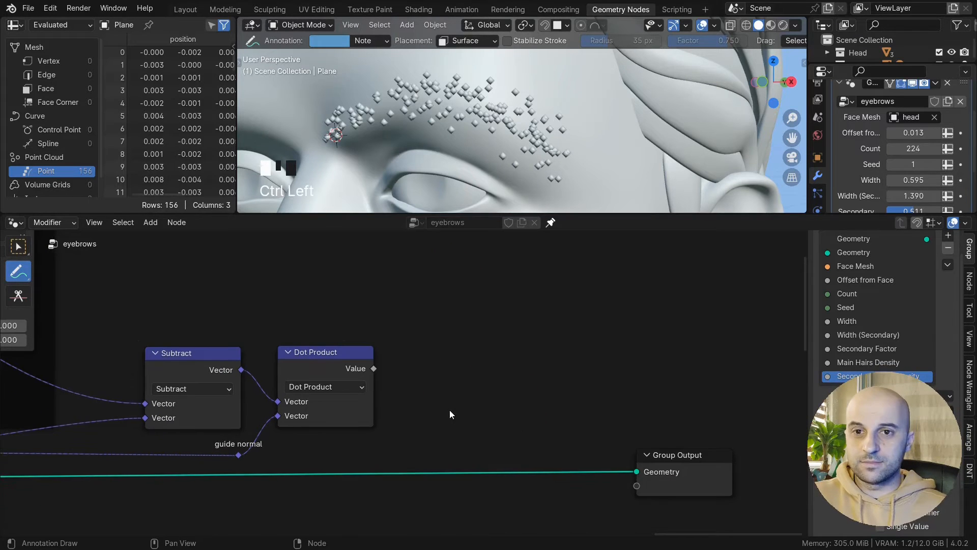
{"action": "middle_click_drag", "start_coordinate": [440, 397], "coordinate": [411, 408]}
{"action": "left_click_drag", "start_coordinate": [337, 376], "coordinate": [390, 335]}
{"action": "type", "text": "compal"}
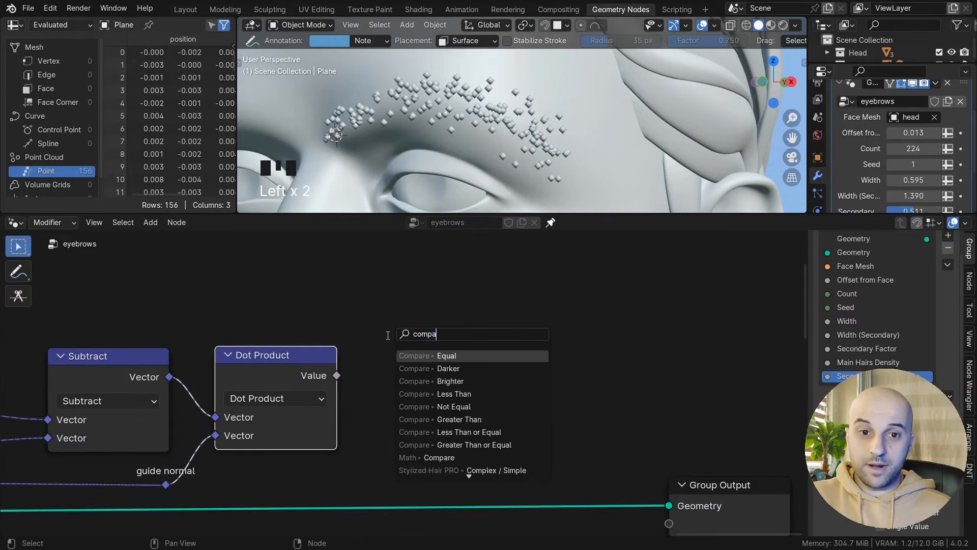
{"action": "left_click", "coordinate": [443, 356]}
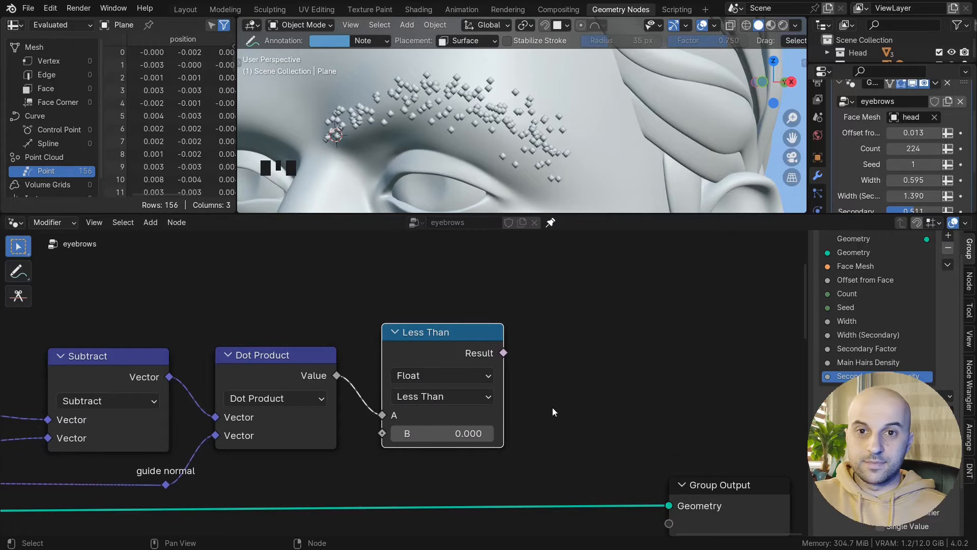
{"action": "middle_click_drag", "start_coordinate": [553, 407], "coordinate": [552, 386]}
{"action": "left_click", "coordinate": [479, 375]}
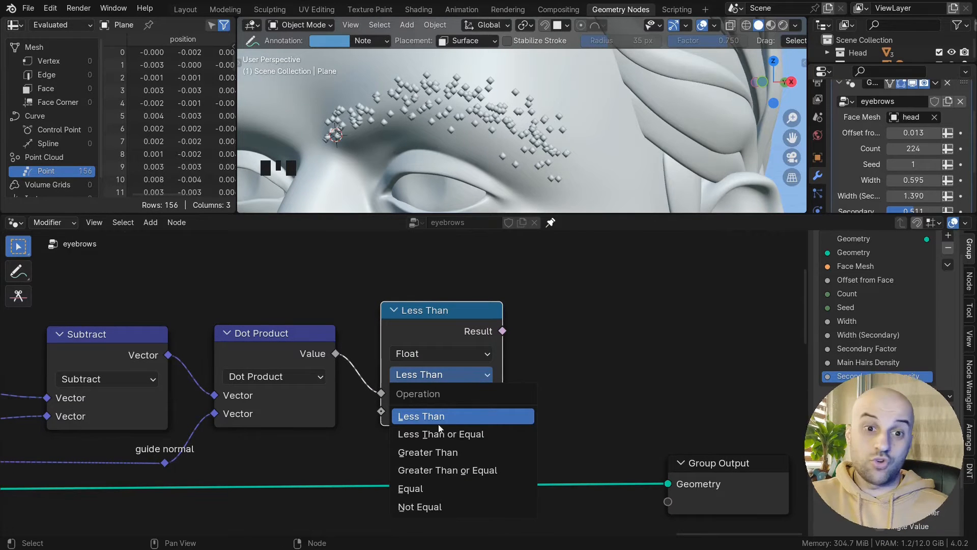
{"action": "left_click_drag", "start_coordinate": [491, 338], "coordinate": [501, 338]}
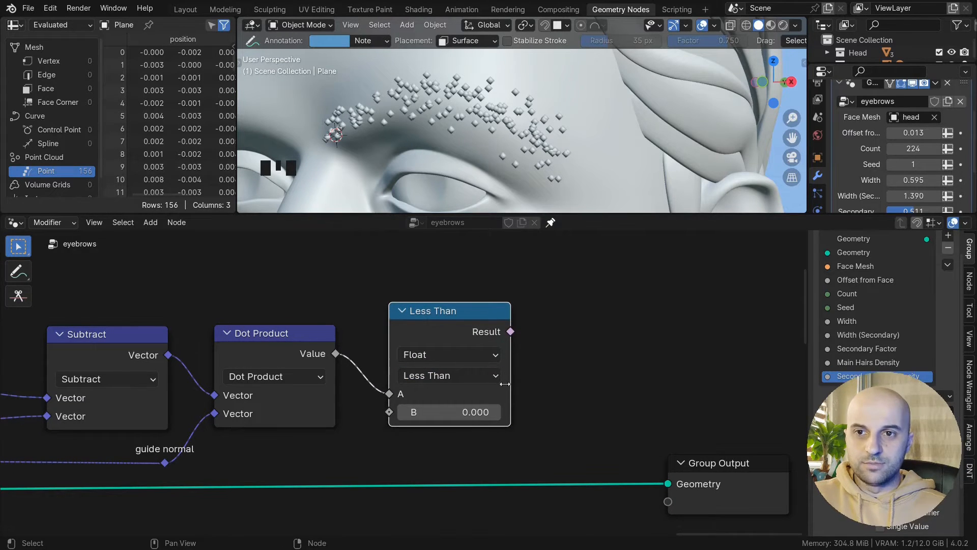
- Preview the Less Than result on the shrinkwrap node's Geometry with a Viewer node
{"action": "scroll", "coordinate": [541, 429], "scroll_direction": "down", "scroll_amount": 10}
{"action": "middle_click_drag", "start_coordinate": [484, 436], "coordinate": [468, 399]}
{"action": "left_click", "coordinate": [474, 349], "text": "ctrl+shift"}
{"action": "middle_click_drag", "start_coordinate": [349, 453], "coordinate": [396, 447]}
{"action": "left_click", "coordinate": [52, 412], "text": "ctrl+shift"}
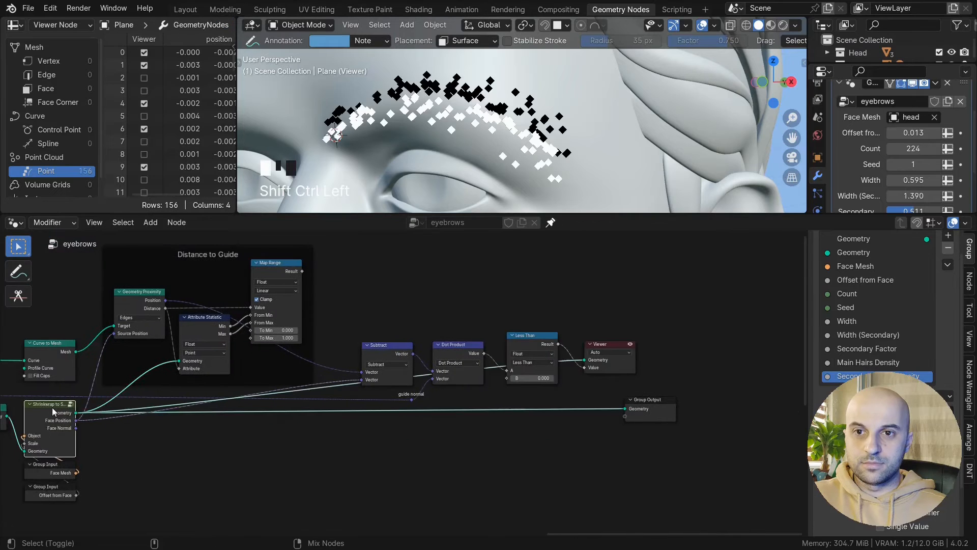
- Move the Viewer node up above the Less Than node's level and raise the eyebrow Count to 472
{"action": "middle_click_drag", "start_coordinate": [493, 129], "coordinate": [506, 137]}
{"action": "scroll", "coordinate": [507, 136], "scroll_direction": "up", "scroll_amount": 2}
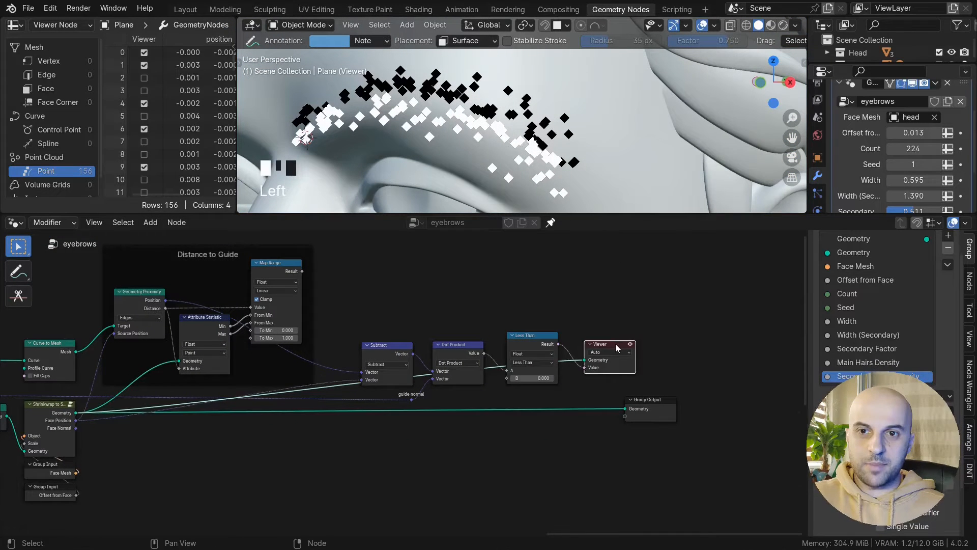
{"action": "left_click_drag", "start_coordinate": [616, 343], "coordinate": [620, 294]}
{"action": "mouse_move", "coordinate": [622, 146]}
{"action": "middle_mouse_down"}
{"action": "mouse_move", "coordinate": [611, 137]}
{"action": "mouse_move", "coordinate": [618, 143]}
{"action": "middle_mouse_up"}
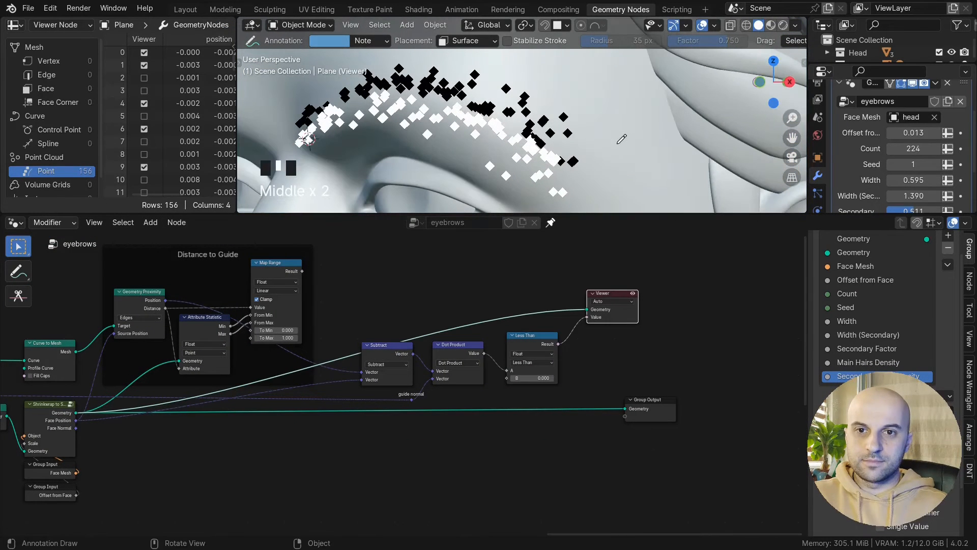
{"action": "left_click_drag", "start_coordinate": [898, 151], "coordinate": [937, 151]}
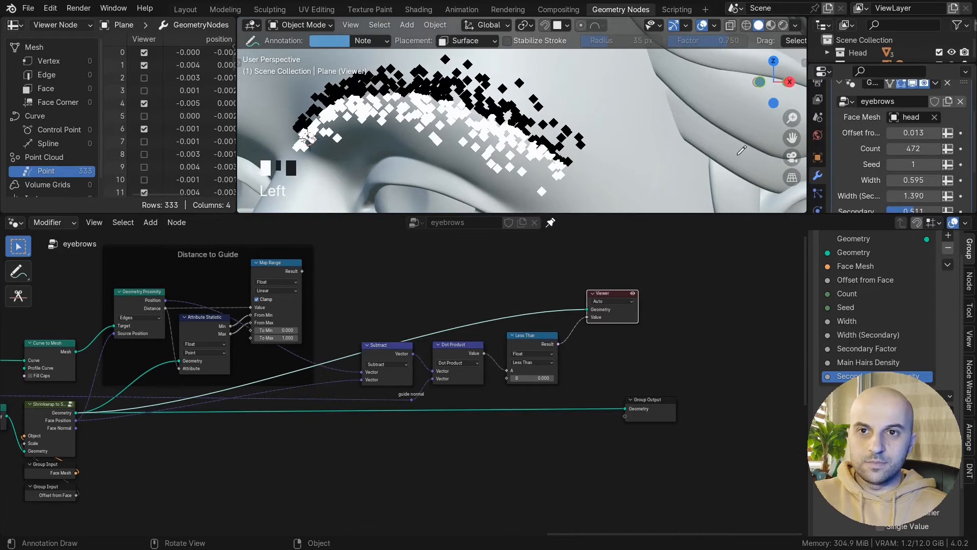
{"action": "scroll", "coordinate": [434, 408], "scroll_direction": "up", "scroll_amount": 2}
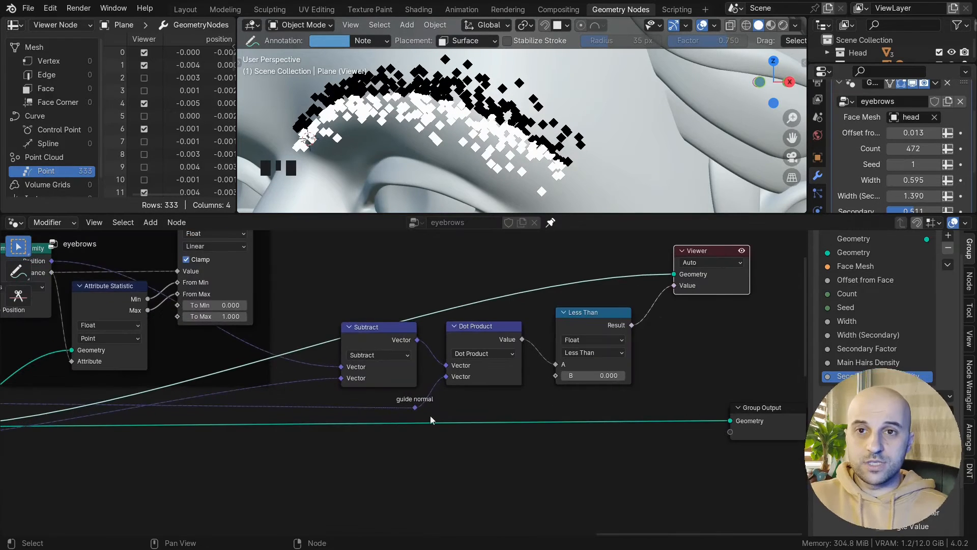
- Examine the black and white split of the hair points from the side in a maximized 3D viewport
{"action": "scroll", "coordinate": [519, 143], "scroll_direction": "down", "scroll_amount": 3}
{"action": "key", "text": "ctrl+space"}
{"action": "middle_click_drag", "start_coordinate": [519, 143], "coordinate": [474, 173]}
{"action": "scroll", "coordinate": [433, 214], "scroll_direction": "up", "scroll_amount": 3}
{"action": "middle_click_drag", "start_coordinate": [433, 214], "coordinate": [305, 275]}
{"action": "scroll", "coordinate": [305, 275], "scroll_direction": "down", "scroll_amount": 2}
{"action": "middle_click_drag", "start_coordinate": [275, 245], "coordinate": [344, 275], "text": "shift"}
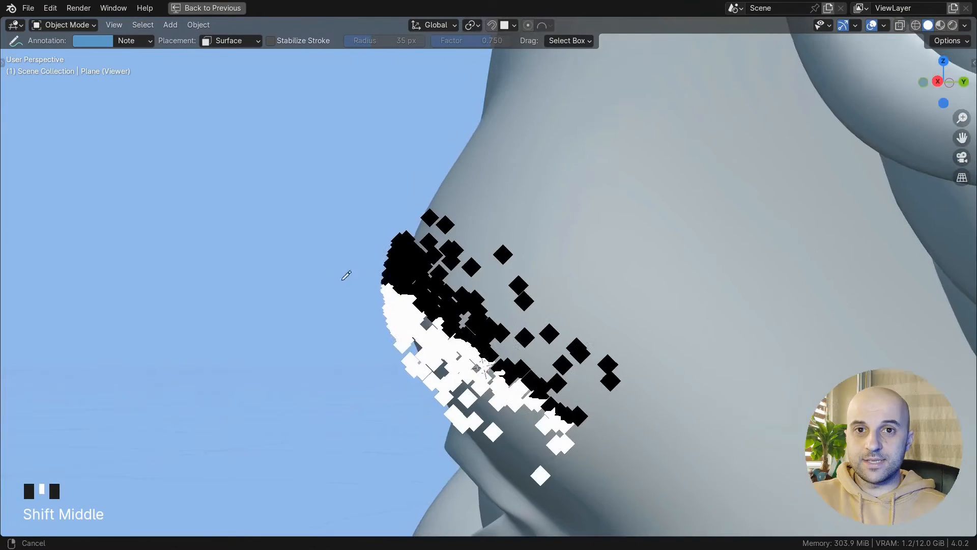
{"action": "mouse_move", "coordinate": [329, 192]}
{"action": "middle_mouse_down"}
{"action": "mouse_move", "coordinate": [372, 249]}
{"action": "mouse_move", "coordinate": [339, 302]}
{"action": "middle_mouse_up"}
{"action": "scroll", "coordinate": [356, 219], "scroll_direction": "up", "scroll_amount": 4}
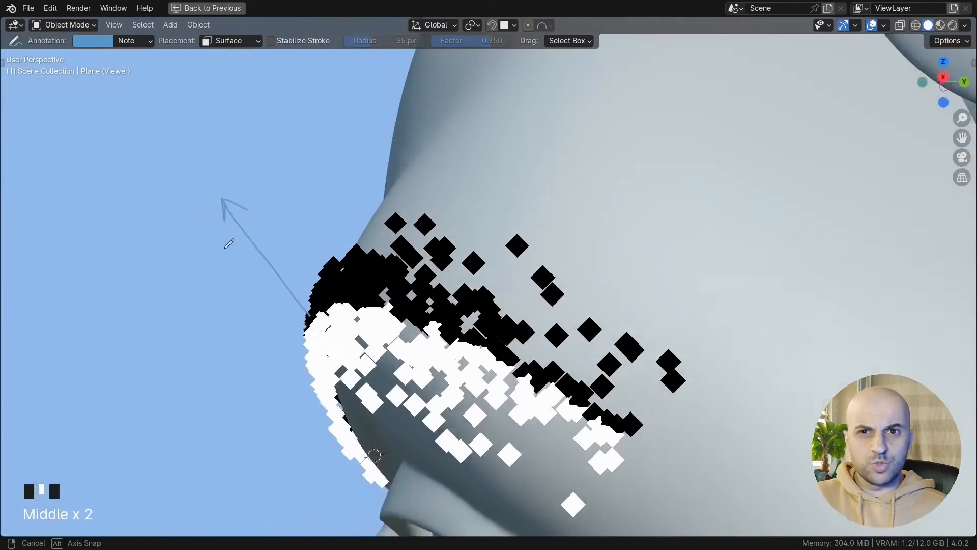
- Annotate direction arrows going up and down from the guide line across the eyebrow points, and erase the annotations
{"action": "left_click_drag", "start_coordinate": [339, 303], "coordinate": [276, 178]}
{"action": "left_click_drag", "start_coordinate": [415, 172], "coordinate": [431, 179]}
{"action": "middle_click_drag", "start_coordinate": [432, 179], "coordinate": [433, 193]}
{"action": "left_click_drag", "start_coordinate": [433, 196], "coordinate": [405, 258], "text": "ctrl"}
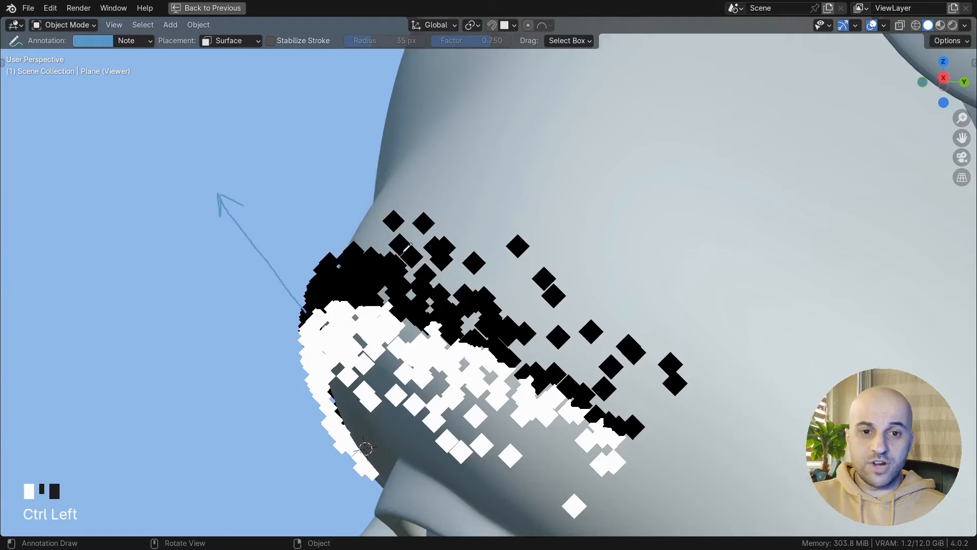
{"action": "middle_click_drag", "start_coordinate": [407, 248], "coordinate": [410, 266]}
{"action": "middle_click_drag", "start_coordinate": [327, 267], "coordinate": [350, 249], "text": "shift"}
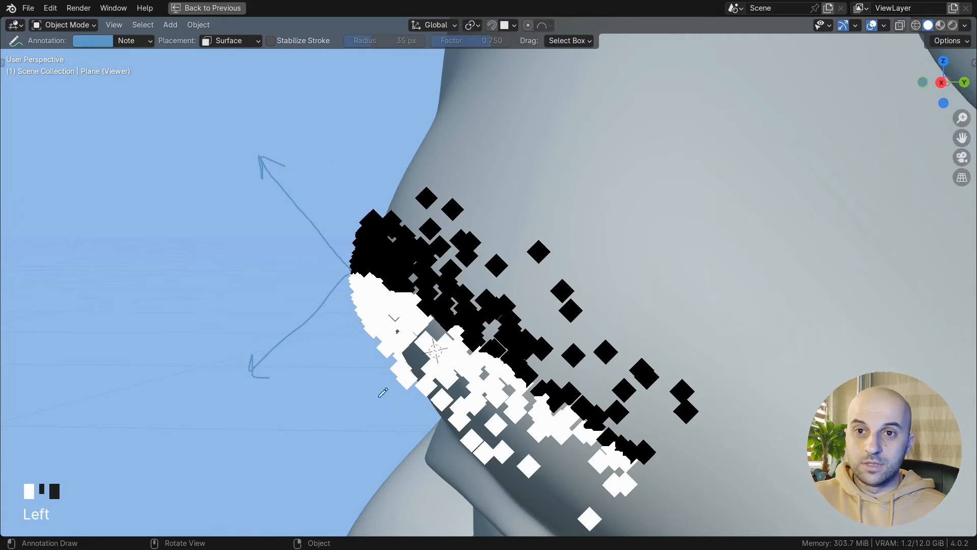
{"action": "middle_click_drag", "start_coordinate": [322, 311], "coordinate": [372, 365]}
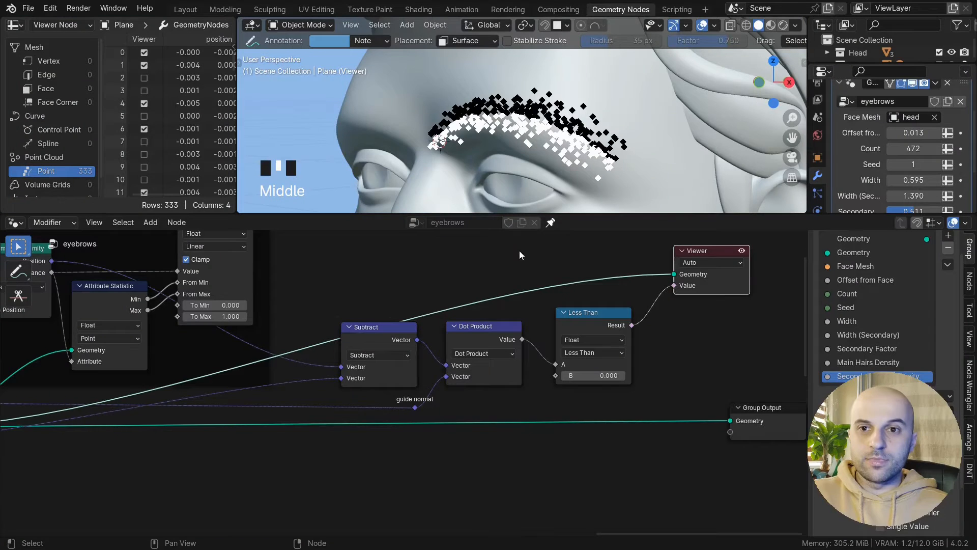
{"action": "middle_click_drag", "start_coordinate": [511, 150], "coordinate": [483, 160]}
{"action": "left_click_drag", "start_coordinate": [508, 101], "coordinate": [457, 161]}
{"action": "left_click_drag", "start_coordinate": [529, 104], "coordinate": [448, 166], "text": "ctrl"}
- Try tilts of 0° and about 64.1° on the Set Curve Tilt node, and return it to 90°
{"action": "scroll", "coordinate": [421, 380], "scroll_direction": "down", "scroll_amount": 6}
{"action": "middle_click_drag", "start_coordinate": [265, 352], "coordinate": [764, 386]}
{"action": "scroll", "coordinate": [338, 366], "scroll_direction": "up", "scroll_amount": 9}
{"action": "mouse_move", "coordinate": [305, 351]}
{"action": "middle_mouse_down"}
{"action": "mouse_move", "coordinate": [552, 440]}
{"action": "mouse_move", "coordinate": [385, 458]}
{"action": "middle_mouse_up"}
{"action": "scroll", "coordinate": [386, 457], "scroll_direction": "up", "scroll_amount": 6}
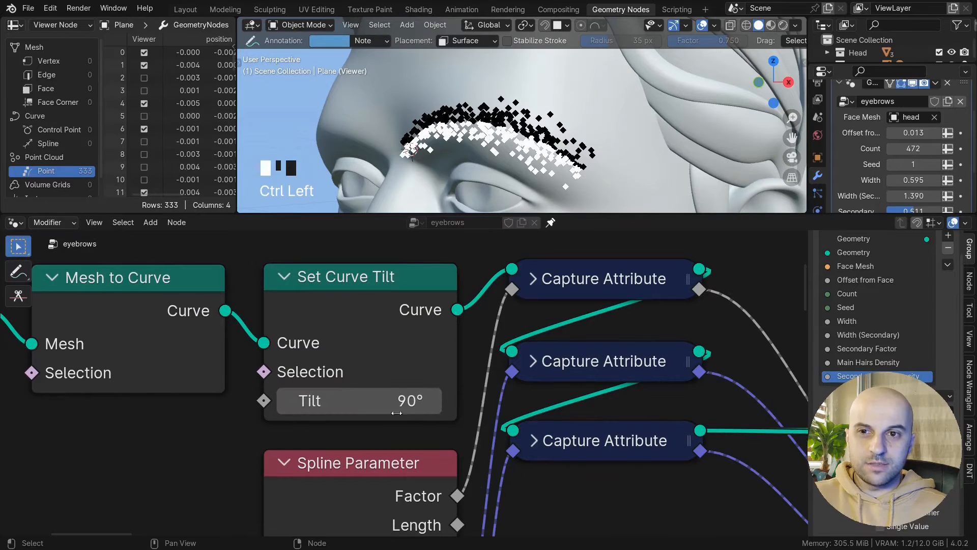
{"action": "left_click", "coordinate": [397, 411]}
{"action": "type", "text": "0"}
{"action": "left_click", "coordinate": [406, 425]}
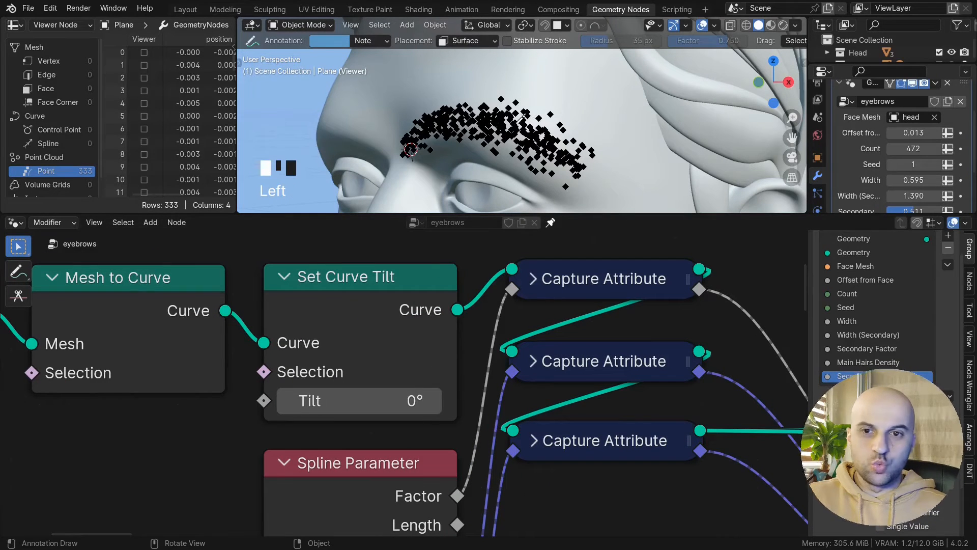
{"action": "left_click_drag", "start_coordinate": [359, 400], "coordinate": [402, 401]}
{"action": "left_click", "coordinate": [377, 401]}
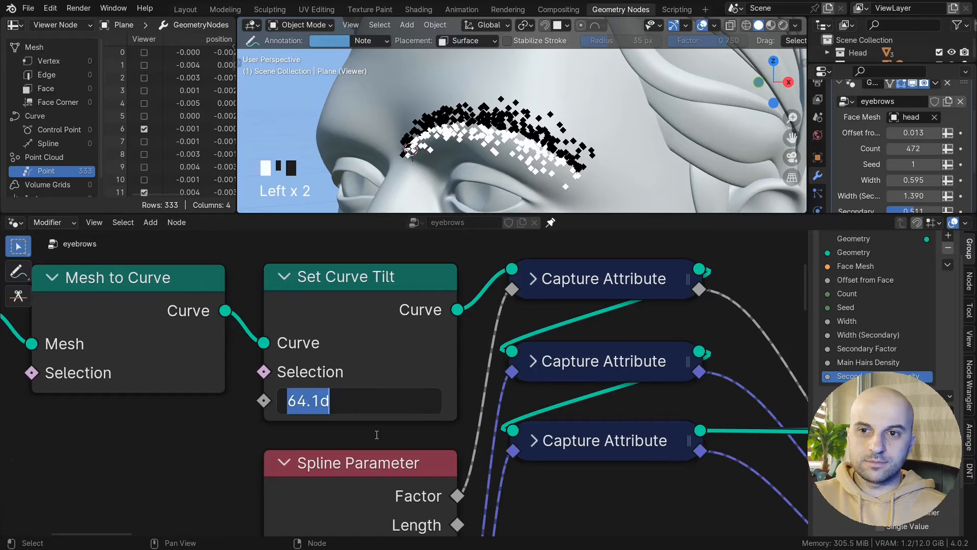
{"action": "key", "text": "Return"}
- Delete the Viewer node attached to the Less Than result
{"action": "middle_click_drag", "start_coordinate": [408, 168], "coordinate": [448, 168]}
{"action": "scroll", "coordinate": [392, 368], "scroll_direction": "down", "scroll_amount": 10}
{"action": "middle_click_drag", "start_coordinate": [662, 372], "coordinate": [323, 362]}
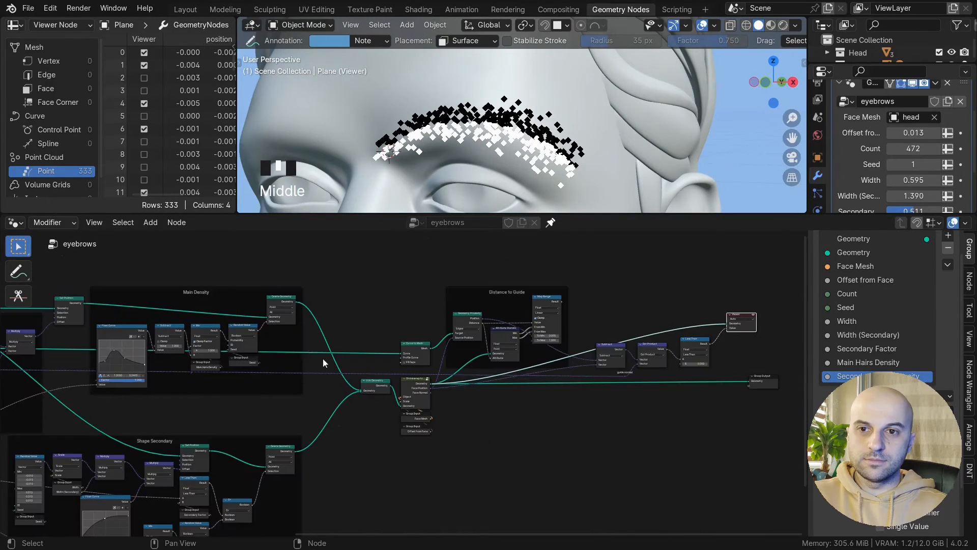
{"action": "middle_click_drag", "start_coordinate": [465, 386], "coordinate": [340, 378]}
{"action": "scroll", "coordinate": [599, 336], "scroll_direction": "up", "scroll_amount": 9}
{"action": "middle_click_drag", "start_coordinate": [599, 337], "coordinate": [534, 340]}
{"action": "key", "text": "x"}
- Frame the Subtract, Dot Product, guide normal and Less Than nodes together and label the frame "Side of Guide"
{"action": "left_click_drag", "start_coordinate": [542, 296], "coordinate": [313, 380]}
{"action": "left_click", "coordinate": [331, 407], "text": "shift"}
{"action": "key", "text": "ctrl+j"}
{"action": "left_click_drag", "start_coordinate": [401, 316], "coordinate": [372, 286]}
{"action": "key", "text": "F2"}
{"action": "type", "text": "Side of Guide"}
{"action": "key", "text": "Return"}
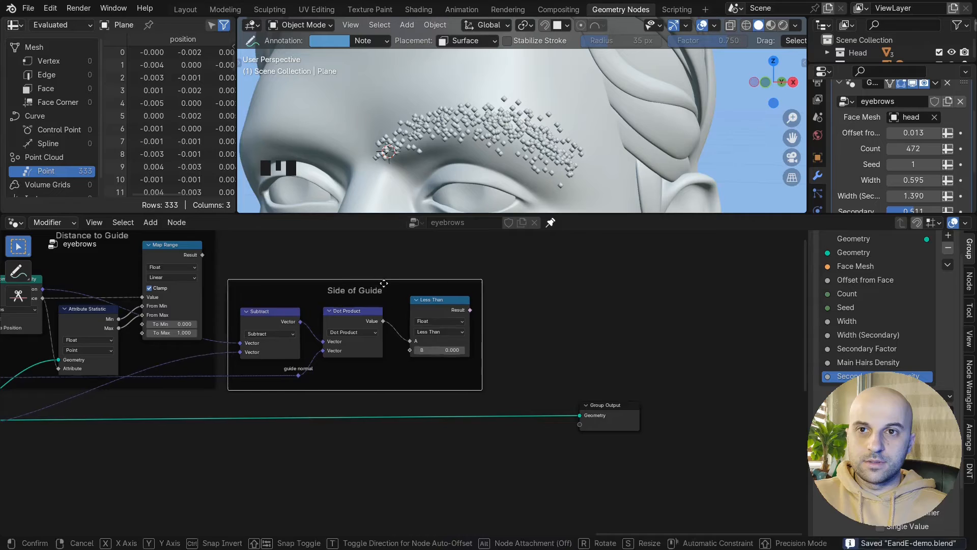
- Add a reroute on the main geometry link and preview Map Range's Result on it with a Viewer node
{"action": "scroll", "coordinate": [568, 366], "scroll_direction": "down", "scroll_amount": 3}
{"action": "scroll", "coordinate": [550, 375], "scroll_direction": "up", "scroll_amount": 3}
{"action": "middle_click_drag", "start_coordinate": [412, 386], "coordinate": [530, 392]}
{"action": "scroll", "coordinate": [529, 393], "scroll_direction": "up", "scroll_amount": 3}
{"action": "left_click_drag", "start_coordinate": [417, 437], "coordinate": [511, 441]}
{"action": "left_click", "coordinate": [510, 441], "text": "ctrl+shift"}
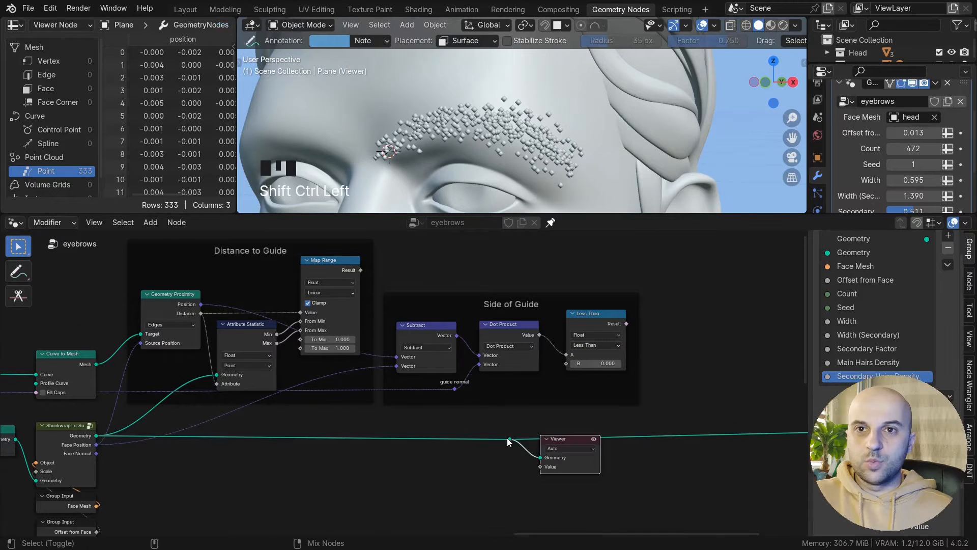
{"action": "left_click", "coordinate": [352, 270], "text": "ctrl+shift"}
{"action": "middle_click_drag", "start_coordinate": [517, 134], "coordinate": [489, 137]}
{"action": "scroll", "coordinate": [492, 133], "scroll_direction": "up", "scroll_amount": 2}
{"action": "left_click_drag", "start_coordinate": [555, 439], "coordinate": [702, 462]}
- Insert a Delete Geometry node on the geometry link between the shrinkwrap node and the reroute
{"action": "middle_click_drag", "start_coordinate": [399, 442], "coordinate": [436, 439]}
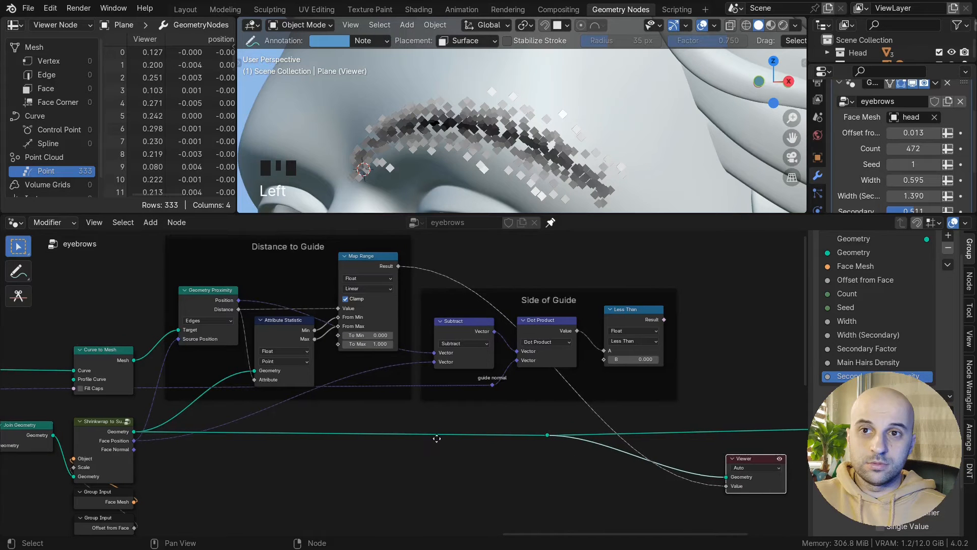
{"action": "scroll", "coordinate": [410, 464], "scroll_direction": "up", "scroll_amount": 2}
{"action": "key", "text": "shift+a"}
{"action": "type", "text": "delete"}
{"action": "key", "text": "Return"}
{"action": "left_click", "coordinate": [385, 419]}
{"action": "left_click_drag", "start_coordinate": [420, 421], "coordinate": [421, 413]}
{"action": "scroll", "coordinate": [443, 432], "scroll_direction": "down", "scroll_amount": 2}
{"action": "middle_click_drag", "start_coordinate": [488, 454], "coordinate": [535, 464]}
- Add a Random Value node set to Boolean and connect its Value to Delete Geometry's Selection
{"action": "scroll", "coordinate": [399, 462], "scroll_direction": "down", "scroll_amount": 1, "text": "shift"}
{"action": "key", "text": "shift+a"}
{"action": "type", "text": "rand"}
{"action": "key", "text": "Return"}
{"action": "left_click", "coordinate": [342, 457]}
{"action": "left_click", "coordinate": [382, 481]}
{"action": "left_click", "coordinate": [389, 531]}
{"action": "left_click_drag", "start_coordinate": [416, 468], "coordinate": [436, 451]}
{"action": "left_click_drag", "start_coordinate": [502, 491], "coordinate": [377, 422]}
{"action": "left_click_drag", "start_coordinate": [536, 416], "coordinate": [657, 416], "text": "shift"}
- Connect Map Range's Result to the Random Value node's Probability and check the thinned points along the guide
{"action": "middle_click_drag", "start_coordinate": [375, 237], "coordinate": [379, 260]}
{"action": "left_click", "coordinate": [382, 261]}
{"action": "left_click_drag", "start_coordinate": [380, 257], "coordinate": [474, 453]}
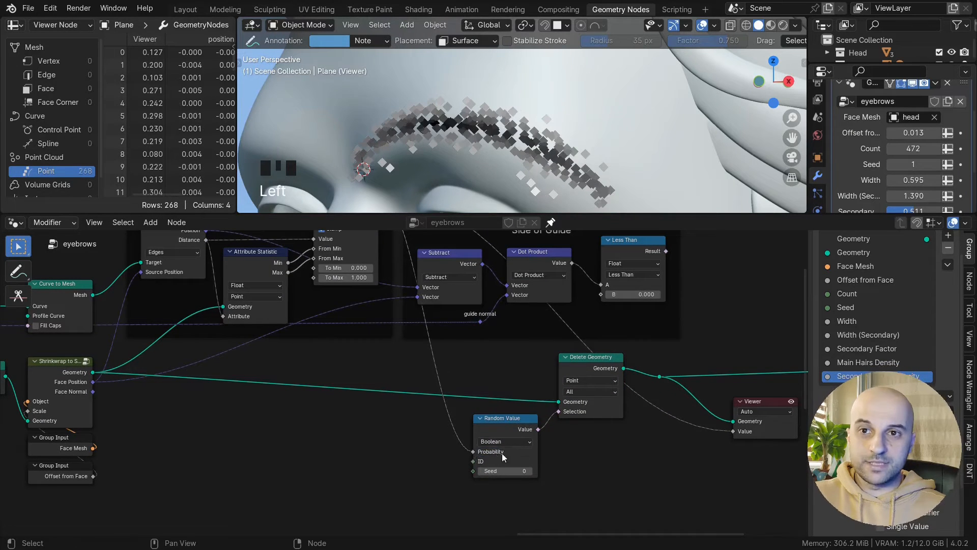
{"action": "left_click", "coordinate": [492, 419]}
{"action": "middle_click_drag", "start_coordinate": [484, 419], "coordinate": [476, 421]}
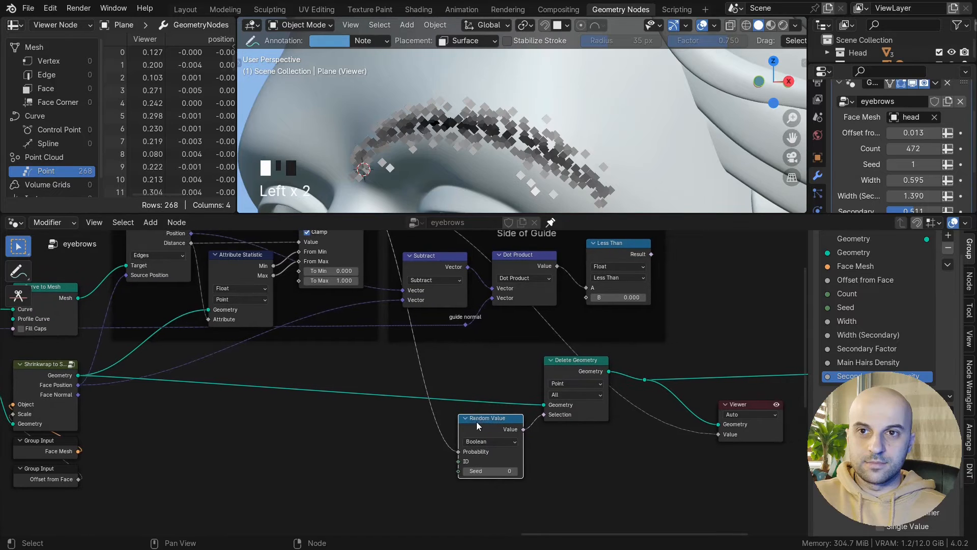
{"action": "middle_click_drag", "start_coordinate": [521, 355], "coordinate": [496, 405]}
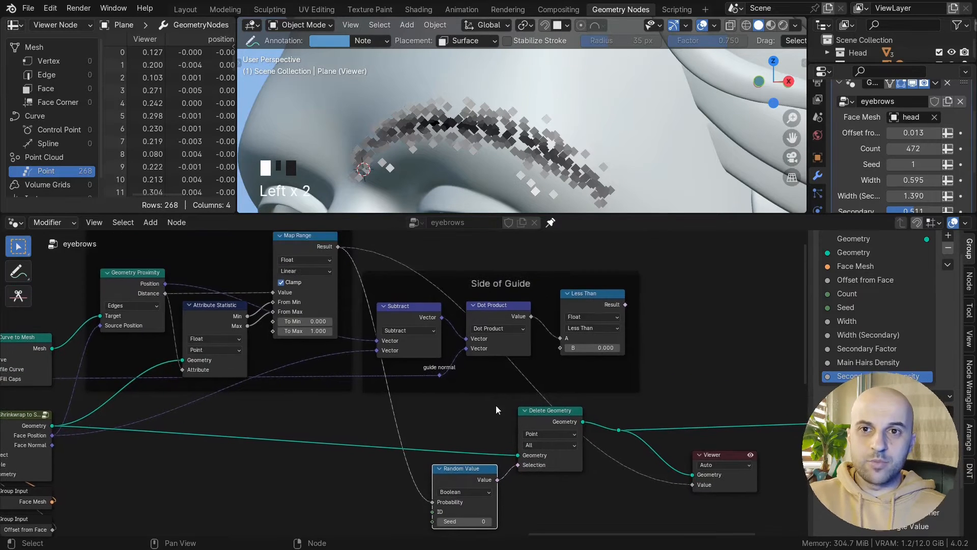
{"action": "scroll", "coordinate": [518, 176], "scroll_direction": "up", "scroll_amount": 1}
{"action": "middle_click_drag", "start_coordinate": [518, 179], "coordinate": [479, 152]}
{"action": "scroll", "coordinate": [446, 127], "scroll_direction": "up", "scroll_amount": 2}
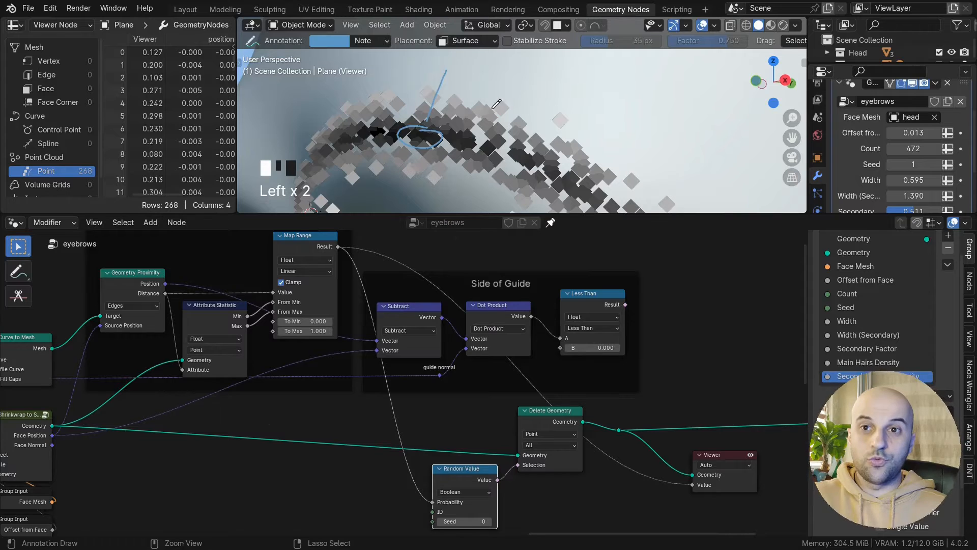
- Move the Random Value and Delete Geometry nodes aside to make room for another node before them
{"action": "scroll", "coordinate": [459, 400], "scroll_direction": "down", "scroll_amount": 3}
{"action": "middle_click_drag", "start_coordinate": [459, 400], "coordinate": [395, 386]}
{"action": "left_click_drag", "start_coordinate": [640, 500], "coordinate": [362, 388]}
{"action": "key", "text": "g"}
{"action": "left_click", "coordinate": [461, 391]}
- Insert a Mix node between Map Range's Result and Random Value's Probability, using the Result as Factor, with B at 0.8
{"action": "scroll", "coordinate": [408, 428], "scroll_direction": "up", "scroll_amount": 6}
{"action": "middle_click_drag", "start_coordinate": [350, 424], "coordinate": [408, 403]}
{"action": "key", "text": "shift+a"}
{"action": "type", "text": "mix"}
{"action": "key", "text": "Return"}
{"action": "left_click", "coordinate": [441, 452]}
{"action": "middle_click_drag", "start_coordinate": [441, 452], "coordinate": [449, 427]}
{"action": "mouse_move", "coordinate": [417, 490]}
{"action": "left_mouse_down"}
{"action": "mouse_move", "coordinate": [408, 490]}
{"action": "mouse_move", "coordinate": [417, 478]}
{"action": "left_mouse_up"}
{"action": "middle_click_drag", "start_coordinate": [453, 489], "coordinate": [422, 472]}
{"action": "left_click", "coordinate": [427, 486]}
{"action": "type", "text": "1"}
{"action": "middle_click_drag", "start_coordinate": [486, 136], "coordinate": [474, 134]}
- Frame the Mix, Random Value and Delete Geometry nodes together and label the frame "Adjust Density"
{"action": "left_click_drag", "start_coordinate": [433, 485], "coordinate": [570, 369], "text": "shift"}
{"action": "scroll", "coordinate": [447, 486], "scroll_direction": "down", "scroll_amount": 3}
{"action": "key", "text": "ctrl+j"}
{"action": "key", "text": "F2"}
{"action": "type", "text": "Adjust Density"}
{"action": "key", "text": "Return"}
{"action": "left_click_drag", "start_coordinate": [500, 326], "coordinate": [435, 341]}
- Delete the Viewer, dissolve the reroute on the geometry link, and move Group Output farther along
{"action": "scroll", "coordinate": [509, 351], "scroll_direction": "down", "scroll_amount": 4}
{"action": "left_click_drag", "start_coordinate": [677, 478], "coordinate": [402, 351]}
{"action": "left_click", "coordinate": [677, 391]}
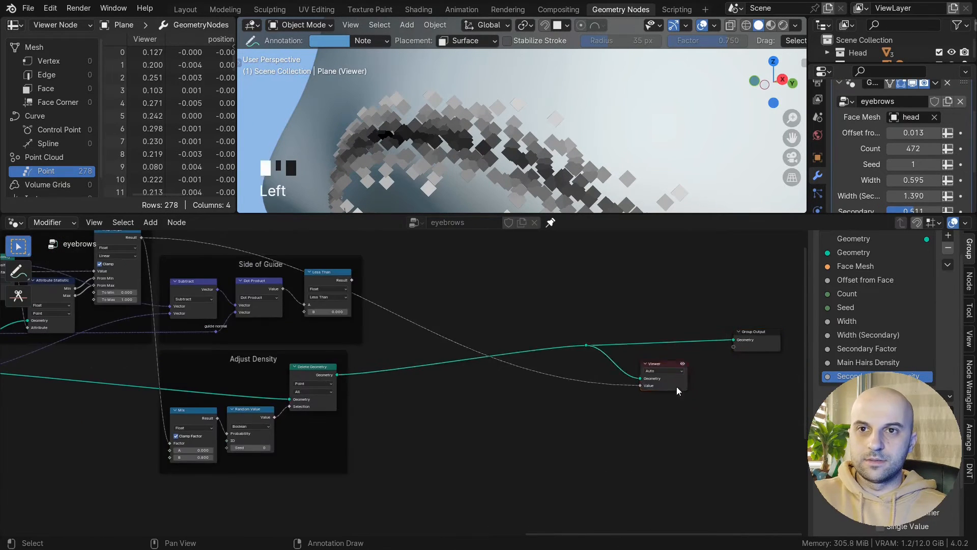
{"action": "key", "text": "x"}
{"action": "left_click_drag", "start_coordinate": [495, 353], "coordinate": [496, 344]}
{"action": "middle_click_drag", "start_coordinate": [623, 403], "coordinate": [402, 405]}
{"action": "left_click_drag", "start_coordinate": [660, 350], "coordinate": [766, 356]}
{"action": "left_click", "coordinate": [491, 361]}
{"action": "key", "text": "ctrl+x"}
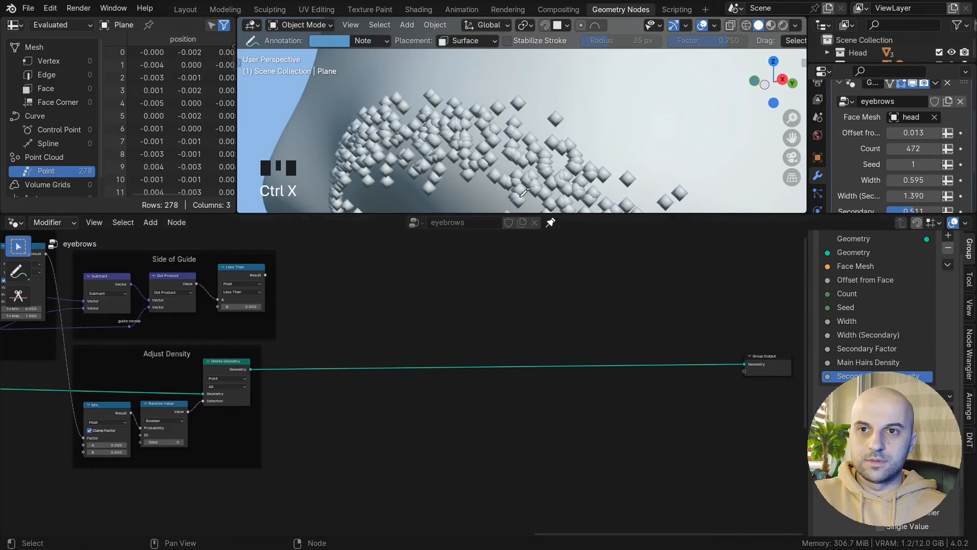
- Insert an Instance on Points node between Delete Geometry and Group Output and align it with the link
{"action": "scroll", "coordinate": [509, 124], "scroll_direction": "up", "scroll_amount": 6}
{"action": "middle_click_drag", "start_coordinate": [506, 129], "coordinate": [512, 131]}
{"action": "scroll", "coordinate": [444, 413], "scroll_direction": "up", "scroll_amount": 4}
{"action": "middle_click_drag", "start_coordinate": [444, 417], "coordinate": [352, 432]}
{"action": "key", "text": "shift+a"}
{"action": "mouse_move", "coordinate": [352, 432]}
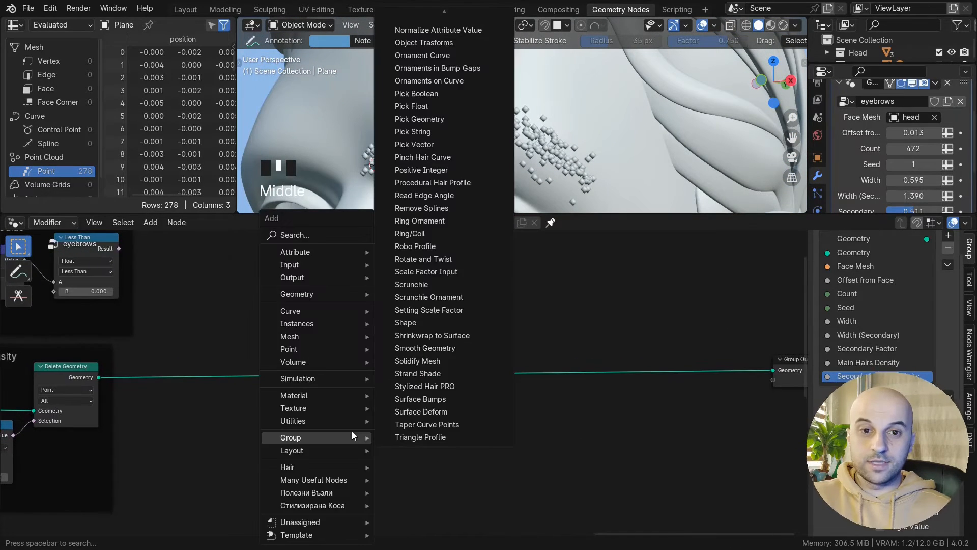
{"action": "type", "text": "insta o p"}
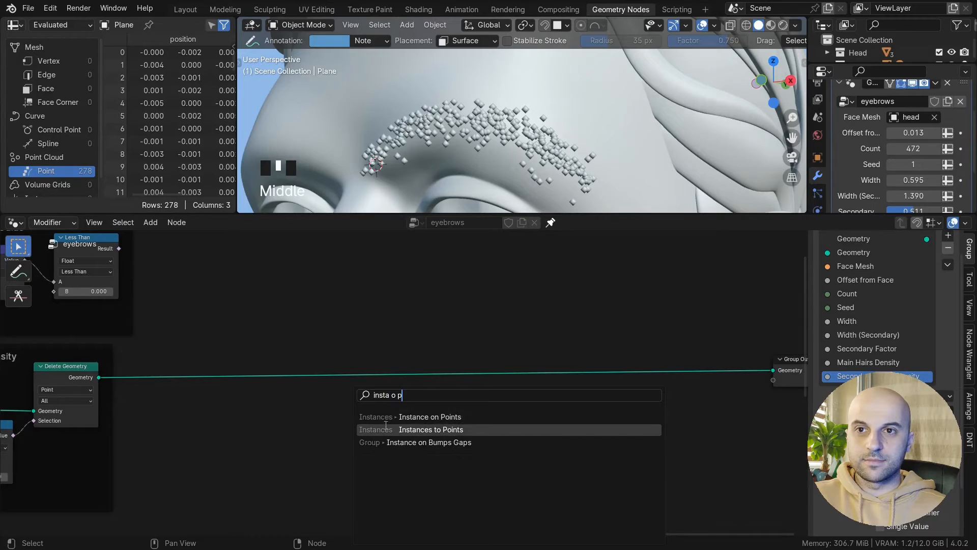
{"action": "left_click", "coordinate": [402, 417]}
{"action": "left_click", "coordinate": [408, 346]}
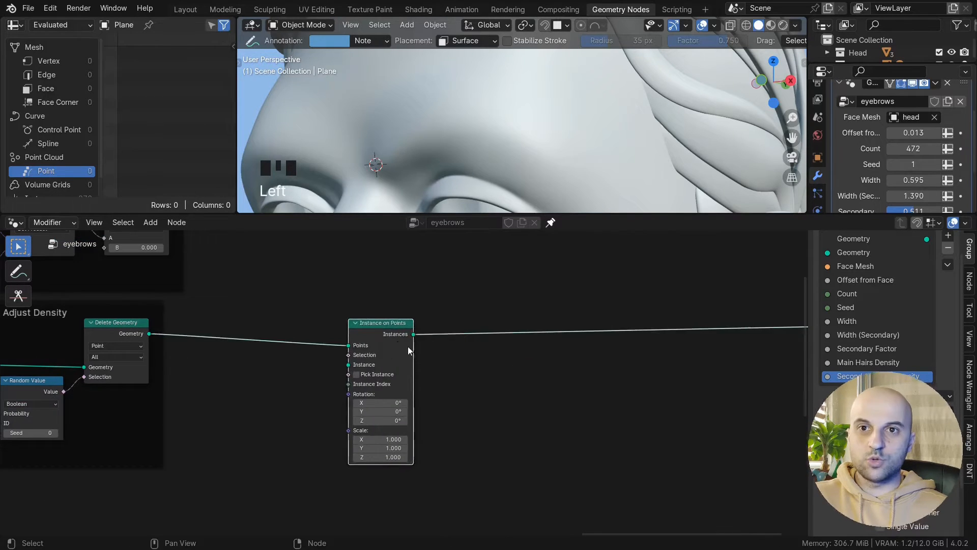
{"action": "scroll", "coordinate": [408, 346], "scroll_direction": "up", "scroll_amount": 3}
{"action": "middle_click_drag", "start_coordinate": [408, 346], "coordinate": [479, 344]}
{"action": "left_click_drag", "start_coordinate": [479, 344], "coordinate": [471, 325]}
- Bring up the favorite nodes in the space between Delete Geometry and Instance on Points
{"action": "middle_click_drag", "start_coordinate": [576, 405], "coordinate": [616, 396]}
{"action": "scroll", "coordinate": [524, 405], "scroll_direction": "up", "scroll_amount": 2}
{"action": "key", "text": "q"}
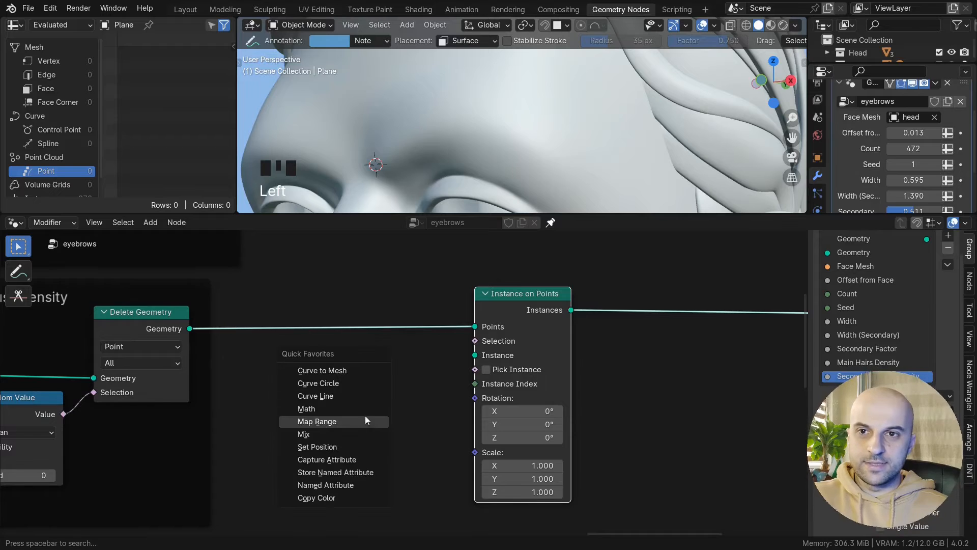
- Add a Curve Line node beside Instance on Points, preview its curve in the viewport, and delete the viewer node
{"action": "left_click", "coordinate": [340, 395]}
{"action": "left_click", "coordinate": [364, 354]}
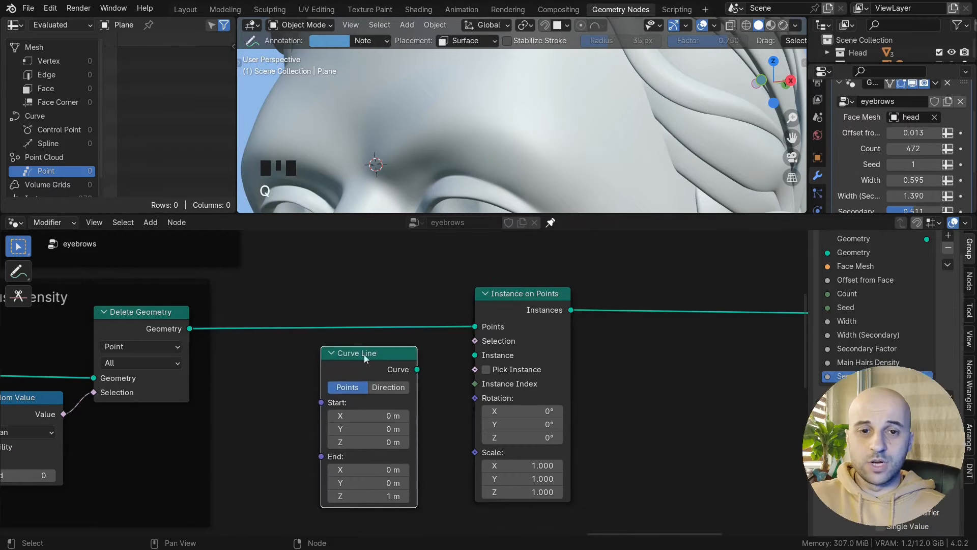
{"action": "left_click", "coordinate": [386, 369], "text": "ctrl+shift"}
{"action": "scroll", "coordinate": [501, 132], "scroll_direction": "down", "scroll_amount": 7}
{"action": "middle_click_drag", "start_coordinate": [514, 119], "coordinate": [491, 118]}
{"action": "middle_click_drag", "start_coordinate": [496, 76], "coordinate": [532, 141], "text": "shift"}
{"action": "scroll", "coordinate": [525, 127], "scroll_direction": "down", "scroll_amount": 3}
{"action": "middle_click_drag", "start_coordinate": [427, 474], "coordinate": [432, 450], "text": "shift"}
{"action": "scroll", "coordinate": [433, 438], "scroll_direction": "up", "scroll_amount": 2}
{"action": "left_click", "coordinate": [517, 337]}
{"action": "key", "text": "x"}
- Set the Curve Line's end Z to 0.1 m, preview the curve, and reduce the end Z to 0.02 m
{"action": "scroll", "coordinate": [466, 350], "scroll_direction": "up", "scroll_amount": 1}
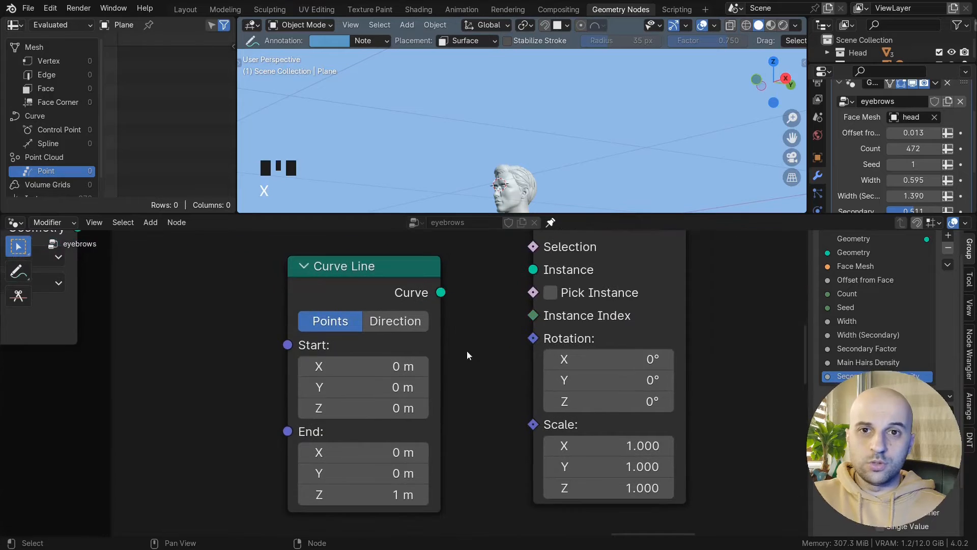
{"action": "middle_click_drag", "start_coordinate": [490, 368], "coordinate": [505, 341], "text": "shift"}
{"action": "double_click", "coordinate": [437, 467]}
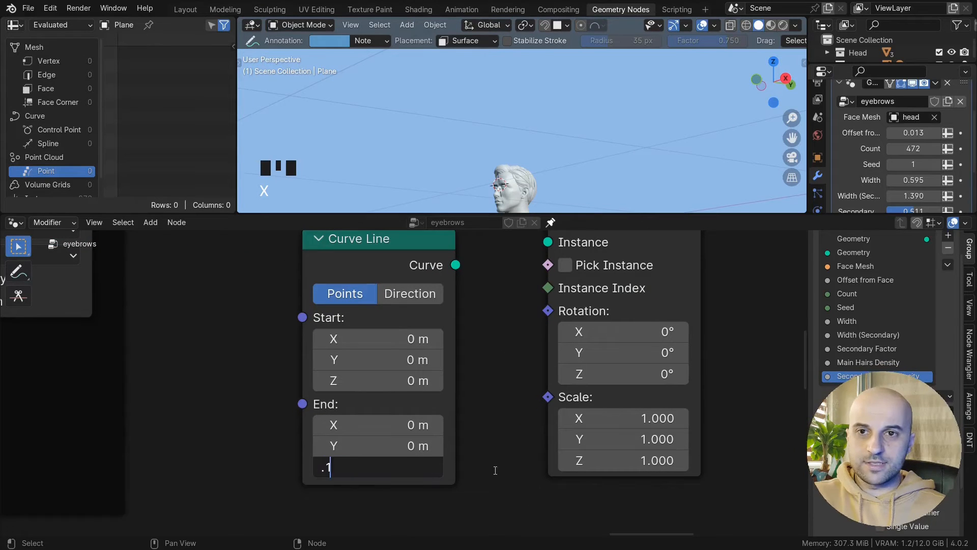
{"action": "key", "text": "Return"}
{"action": "left_click", "coordinate": [450, 322], "text": "ctrl+shift"}
{"action": "double_click", "coordinate": [397, 466]}
{"action": "type", "text": ".02"}
{"action": "key", "text": "Return"}
{"action": "scroll", "coordinate": [492, 178], "scroll_direction": "up", "scroll_amount": 5}
{"action": "middle_click_drag", "start_coordinate": [491, 178], "coordinate": [540, 126], "text": "shift"}
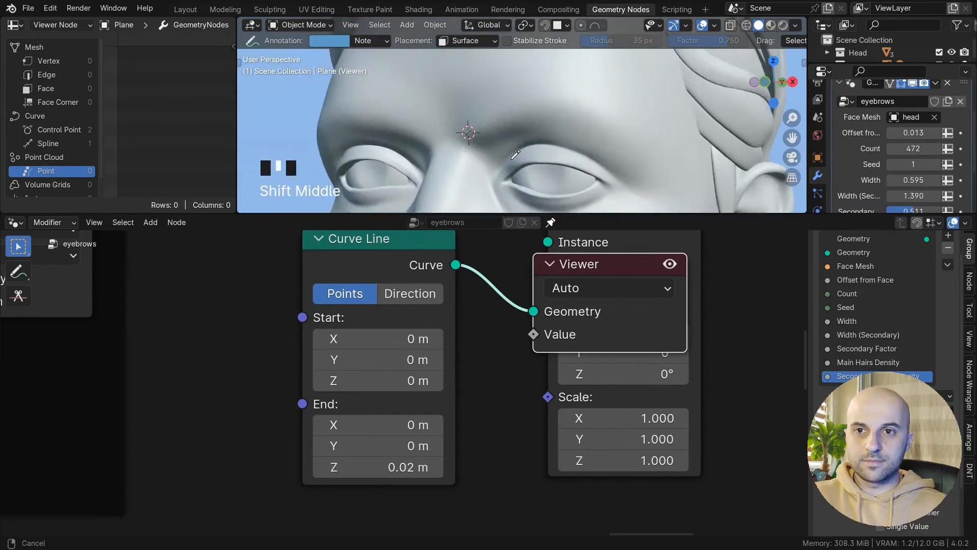
- Remove the viewer, feed the curve into the Instance input of Instance on Points, and set its end Z to 0.01 m
{"action": "left_click_drag", "start_coordinate": [386, 466], "coordinate": [407, 467]}
{"action": "key", "text": "x"}
{"action": "double_click", "coordinate": [421, 468]}
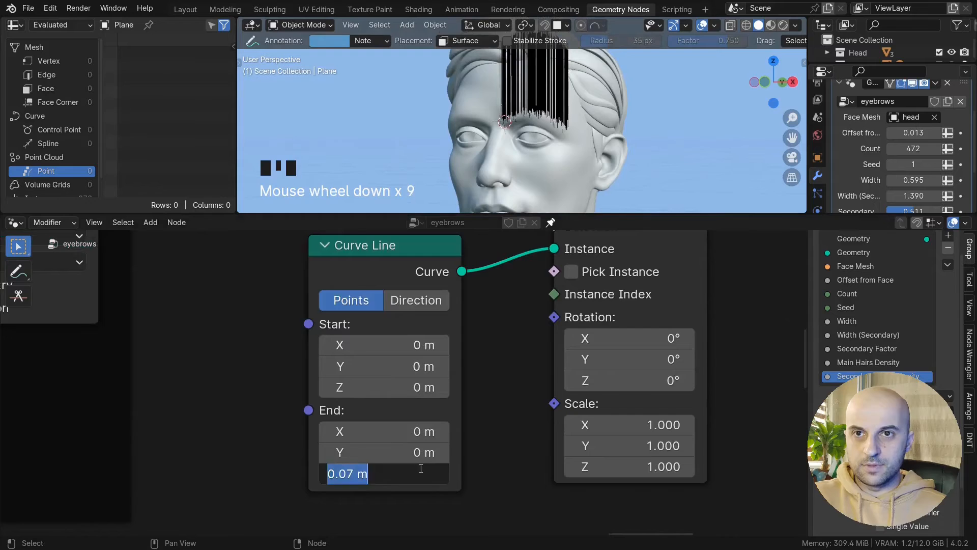
{"action": "type", "text": ".02"}
{"action": "key", "text": "Return"}
{"action": "double_click", "coordinate": [421, 469]}
{"action": "type", "text": ".01"}
{"action": "key", "text": "Return"}
- Collapse the Curve Line node and arrange it next to the Instance on Points node
{"action": "scroll", "coordinate": [535, 127], "scroll_direction": "up", "scroll_amount": 7}
{"action": "left_click", "coordinate": [281, 407]}
{"action": "key", "text": "h"}
{"action": "left_click_drag", "start_coordinate": [320, 413], "coordinate": [485, 327]}
{"action": "left_click_drag", "start_coordinate": [560, 300], "coordinate": [479, 351]}
{"action": "left_click_drag", "start_coordinate": [479, 349], "coordinate": [416, 349]}
{"action": "scroll", "coordinate": [514, 132], "scroll_direction": "down", "scroll_amount": 2}
{"action": "middle_click_drag", "start_coordinate": [478, 449], "coordinate": [519, 344]}
{"action": "scroll", "coordinate": [474, 391], "scroll_direction": "up", "scroll_amount": 5}
{"action": "middle_click_drag", "start_coordinate": [474, 391], "coordinate": [405, 322]}
- Expose the instance Scale as a float group input named Hairs Length and set it to 0.610 in the modifier
{"action": "scroll", "coordinate": [404, 383], "scroll_direction": "up", "scroll_amount": 3}
{"action": "left_click_drag", "start_coordinate": [402, 375], "coordinate": [405, 431]}
{"action": "right_click", "coordinate": [400, 375]}
{"action": "middle_click_drag", "start_coordinate": [530, 370], "coordinate": [654, 351]}
{"action": "scroll", "coordinate": [358, 414], "scroll_direction": "down", "scroll_amount": 4}
{"action": "left_click", "coordinate": [360, 413]}
{"action": "left_click_drag", "start_coordinate": [414, 348], "coordinate": [394, 390]}
{"action": "left_click", "coordinate": [537, 450]}
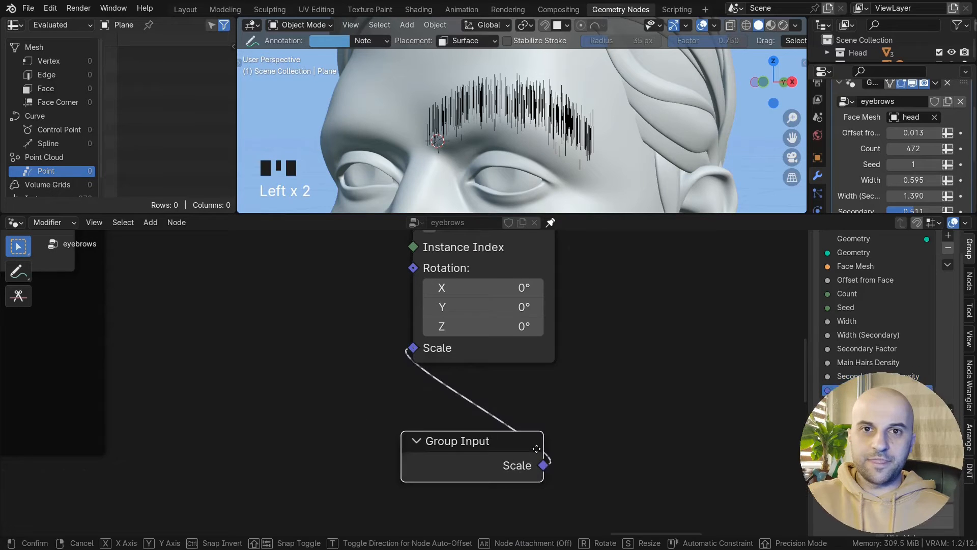
{"action": "left_click", "coordinate": [548, 382]}
{"action": "left_click", "coordinate": [896, 402]}
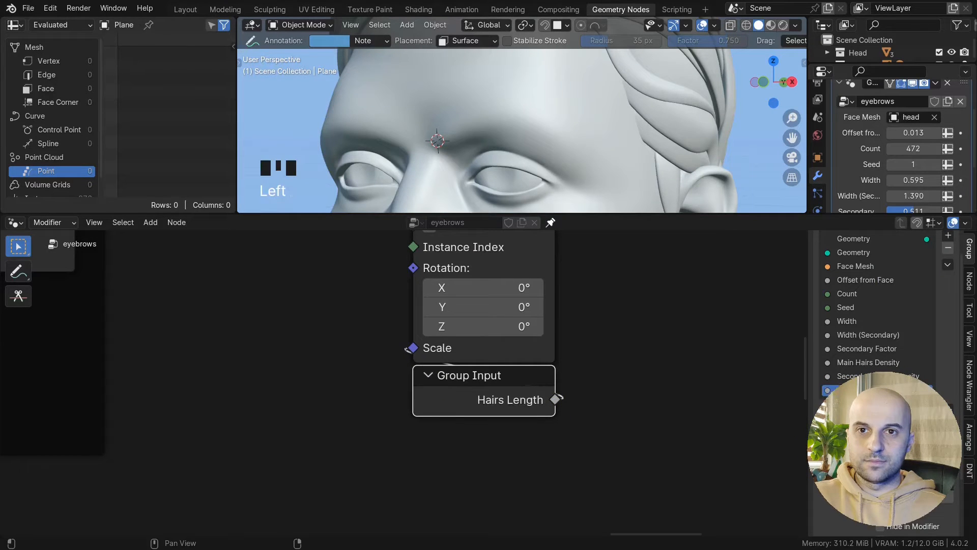
{"action": "scroll", "coordinate": [916, 198], "scroll_direction": "down", "scroll_amount": 5}
{"action": "left_click_drag", "start_coordinate": [913, 169], "coordinate": [944, 169]}
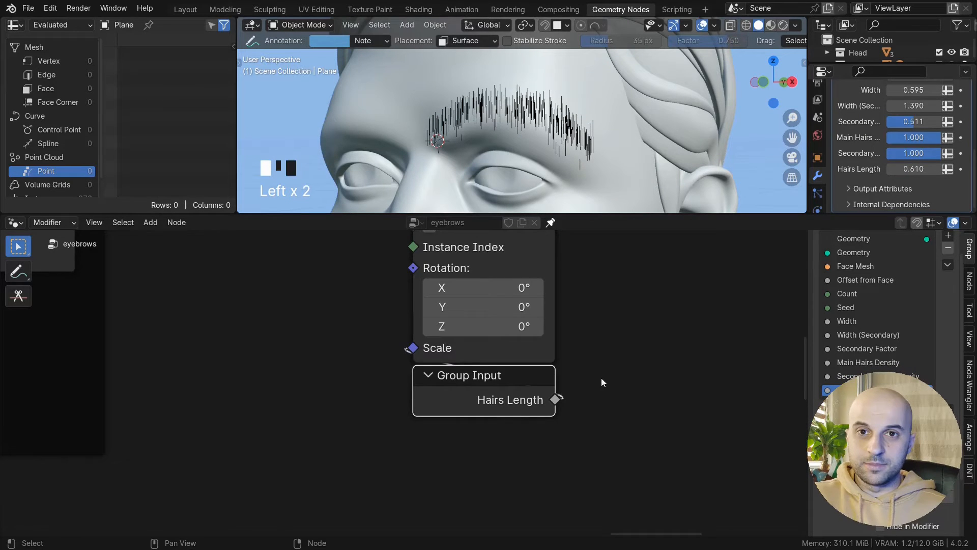
- Insert a Multiply node between the Hairs Length input and the Scale of Instance on Points
{"action": "scroll", "coordinate": [523, 450], "scroll_direction": "down", "scroll_amount": 4}
{"action": "middle_click_drag", "start_coordinate": [530, 448], "coordinate": [633, 429]}
{"action": "scroll", "coordinate": [638, 426], "scroll_direction": "down", "scroll_amount": 2}
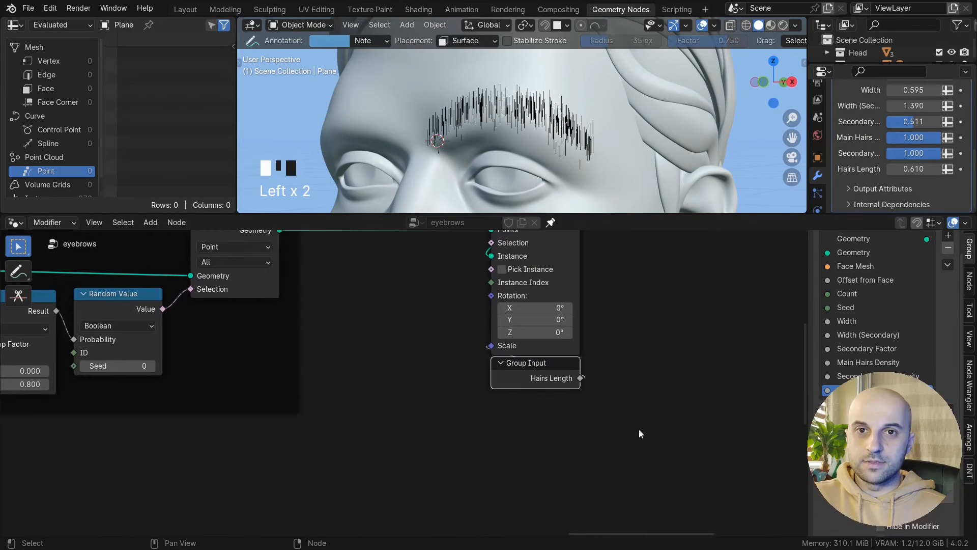
{"action": "scroll", "coordinate": [640, 425], "scroll_direction": "down", "scroll_amount": 1}
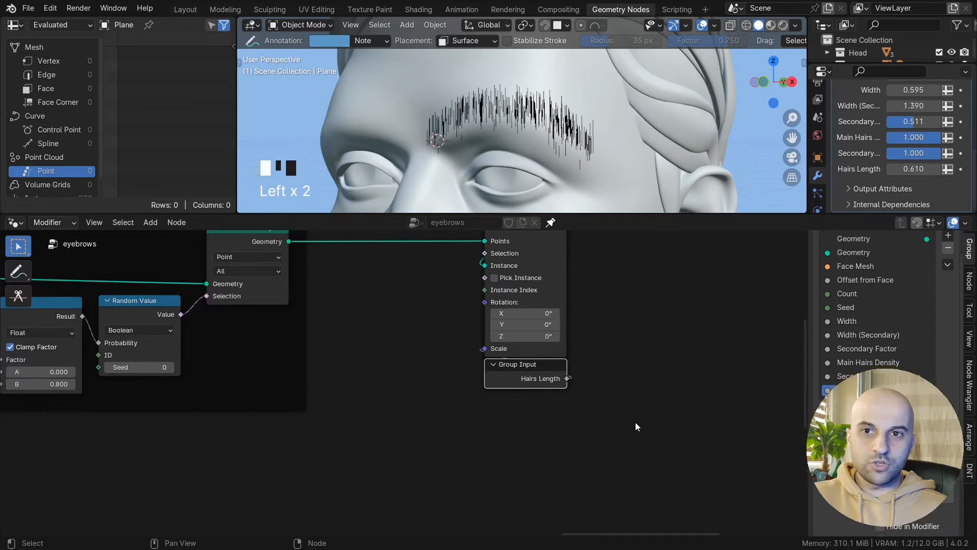
{"action": "middle_click_drag", "start_coordinate": [635, 426], "coordinate": [663, 408]}
{"action": "left_click_drag", "start_coordinate": [552, 363], "coordinate": [466, 376]}
{"action": "type", "text": "mu"}
{"action": "key", "text": "Return"}
{"action": "left_click", "coordinate": [480, 471]}
{"action": "left_click_drag", "start_coordinate": [358, 443], "coordinate": [325, 442]}
{"action": "left_click_drag", "start_coordinate": [545, 332], "coordinate": [633, 334]}
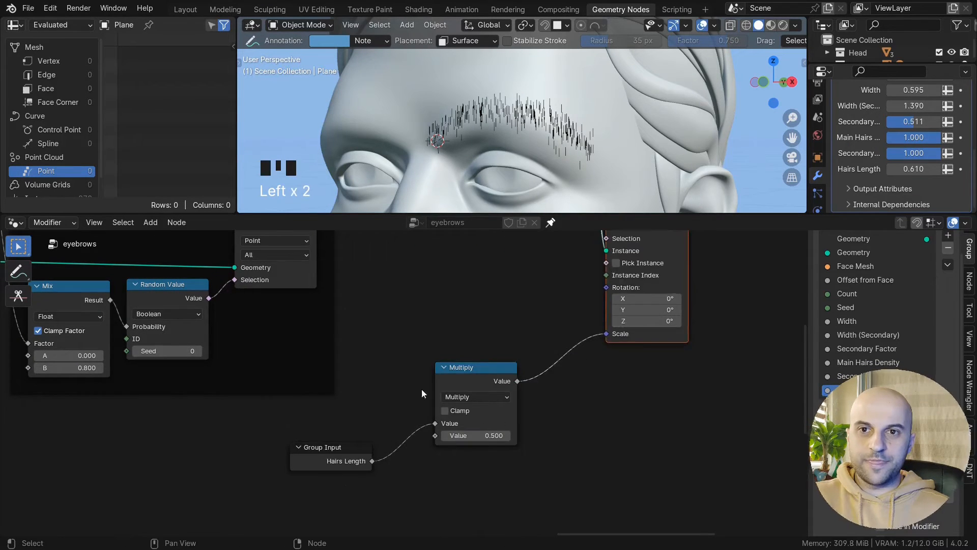
- Connect the guide factor reroute to the Multiply node's second value and tidy the nodes around it
{"action": "scroll", "coordinate": [421, 389], "scroll_direction": "down", "scroll_amount": 8}
{"action": "middle_click_drag", "start_coordinate": [362, 365], "coordinate": [397, 338]}
{"action": "left_click_drag", "start_coordinate": [42, 393], "coordinate": [680, 377]}
{"action": "middle_click_drag", "start_coordinate": [451, 401], "coordinate": [731, 400]}
{"action": "scroll", "coordinate": [168, 395], "scroll_direction": "up", "scroll_amount": 8}
{"action": "left_click_drag", "start_coordinate": [192, 429], "coordinate": [120, 358]}
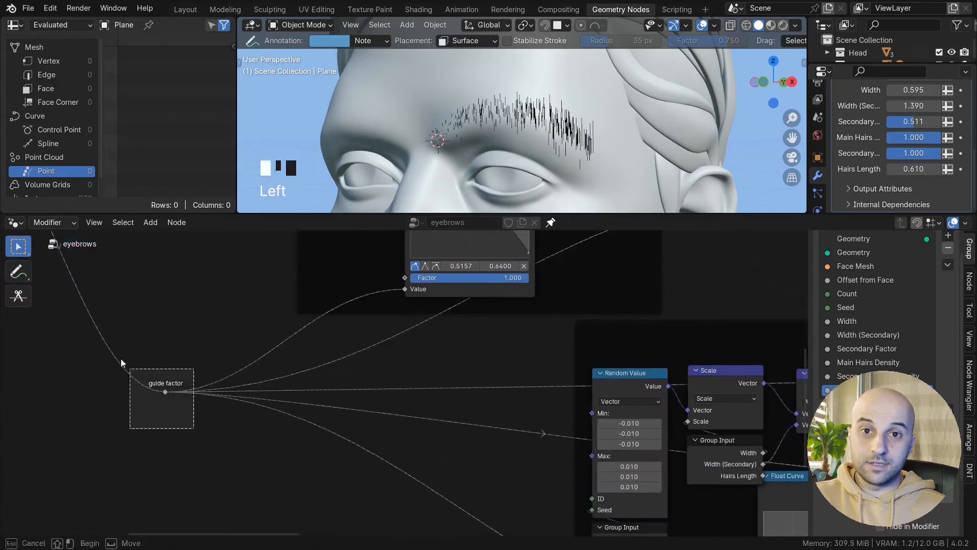
{"action": "scroll", "coordinate": [373, 397], "scroll_direction": "down", "scroll_amount": 8}
{"action": "middle_click_drag", "start_coordinate": [384, 450], "coordinate": [711, 438]}
{"action": "scroll", "coordinate": [504, 371], "scroll_direction": "up", "scroll_amount": 8}
{"action": "left_click", "coordinate": [488, 331]}
{"action": "left_click_drag", "start_coordinate": [487, 332], "coordinate": [471, 368]}
{"action": "left_click_drag", "start_coordinate": [354, 348], "coordinate": [384, 325]}
- Insert a Float Curve node on the link between the guide factor and the Multiply node
{"action": "key", "text": "shift+a"}
{"action": "type", "text": "flo c"}
{"action": "key", "text": "Return"}
{"action": "left_click", "coordinate": [248, 347]}
{"action": "middle_click_drag", "start_coordinate": [248, 346], "coordinate": [325, 320]}
- Shape the float curve into an arch with lowered outer ends and a middle point at about 0.48, 0.695
{"action": "left_click_drag", "start_coordinate": [358, 473], "coordinate": [359, 430]}
{"action": "right_click", "coordinate": [358, 461]}
{"action": "left_click_drag", "start_coordinate": [497, 376], "coordinate": [497, 435]}
{"action": "left_click_drag", "start_coordinate": [426, 432], "coordinate": [426, 404]}
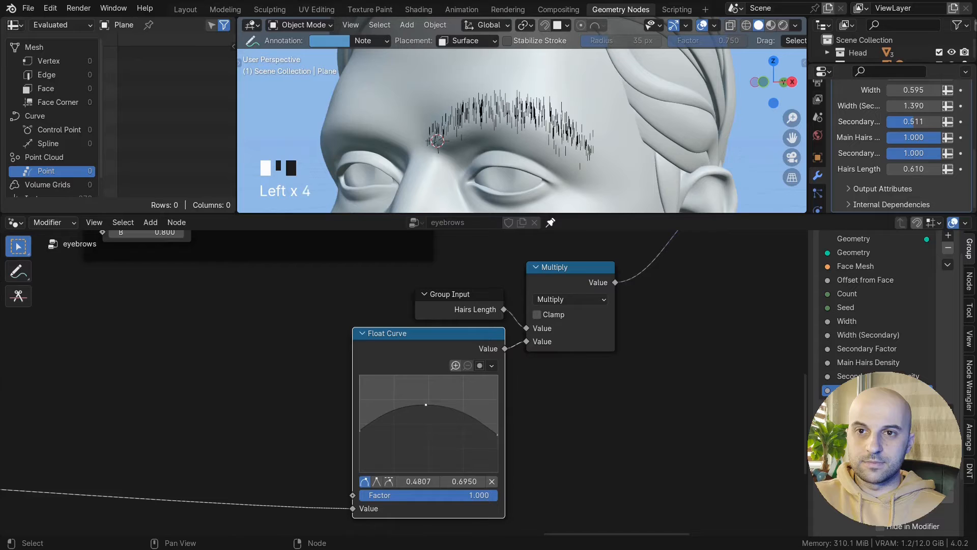
- Duplicate the Multiply node and insert the copy between the first Multiply and the instance Scale
{"action": "middle_click_drag", "start_coordinate": [616, 411], "coordinate": [480, 419]}
{"action": "scroll", "coordinate": [550, 108], "scroll_direction": "up", "scroll_amount": 5}
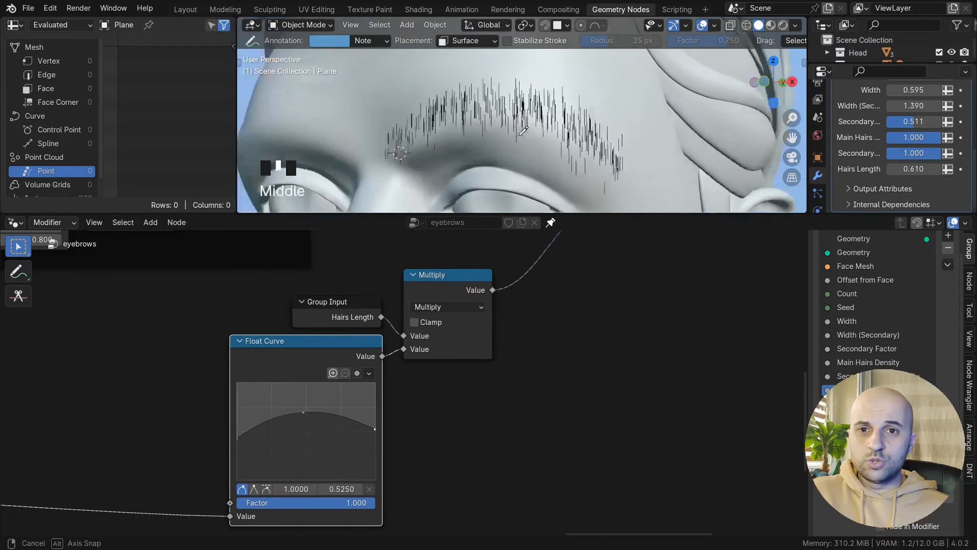
{"action": "middle_click_drag", "start_coordinate": [592, 336], "coordinate": [469, 377]}
{"action": "key", "text": "shift+d"}
{"action": "left_click", "coordinate": [526, 322]}
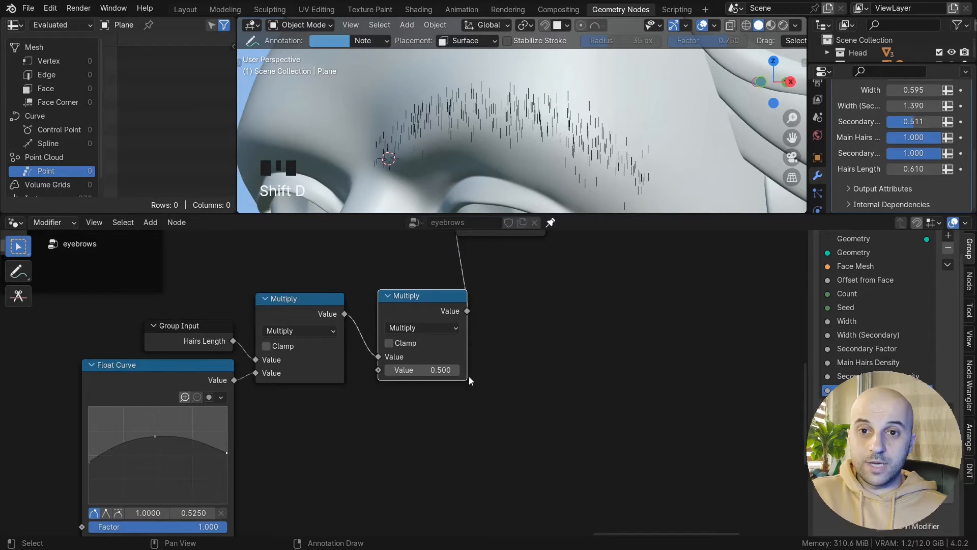
- Drive the second Multiply's lower value with a new float Random Value node whose minimum is 0.5
{"action": "scroll", "coordinate": [404, 385], "scroll_direction": "up", "scroll_amount": 1}
{"action": "left_click_drag", "start_coordinate": [375, 368], "coordinate": [379, 531]}
{"action": "type", "text": "rand"}
{"action": "key", "text": "Return"}
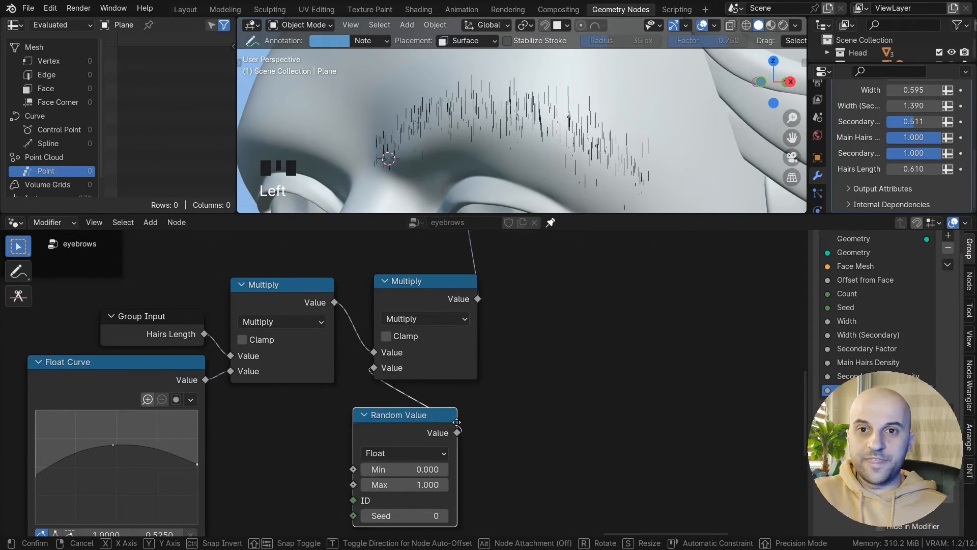
{"action": "left_click", "coordinate": [338, 415]}
{"action": "middle_click_drag", "start_coordinate": [469, 425], "coordinate": [498, 404]}
{"action": "scroll", "coordinate": [467, 424], "scroll_direction": "up", "scroll_amount": 2}
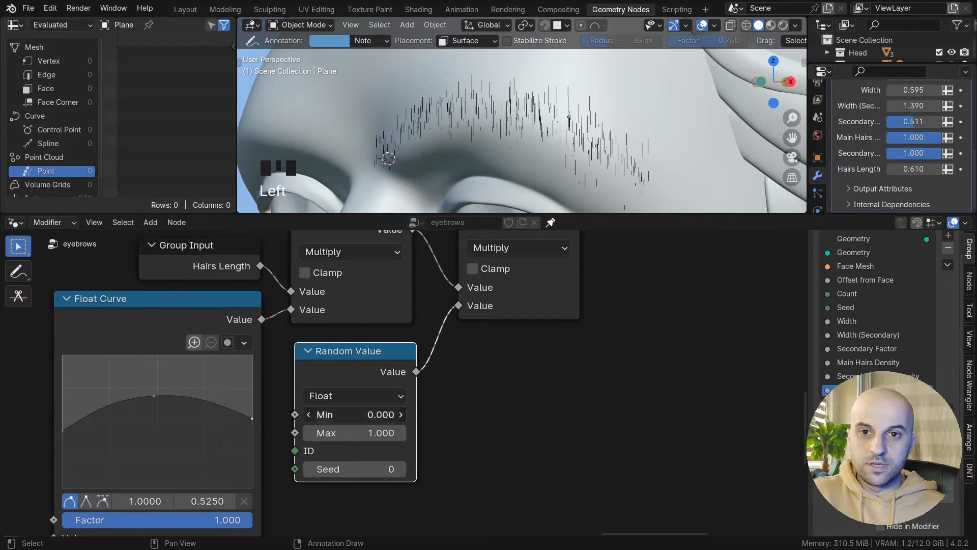
{"action": "type", "text": "5"}
{"action": "key", "text": "Return"}
- Raise the Random Value node's seed step by step to 8 to compare hair length variations
{"action": "middle_click_drag", "start_coordinate": [466, 416], "coordinate": [467, 387]}
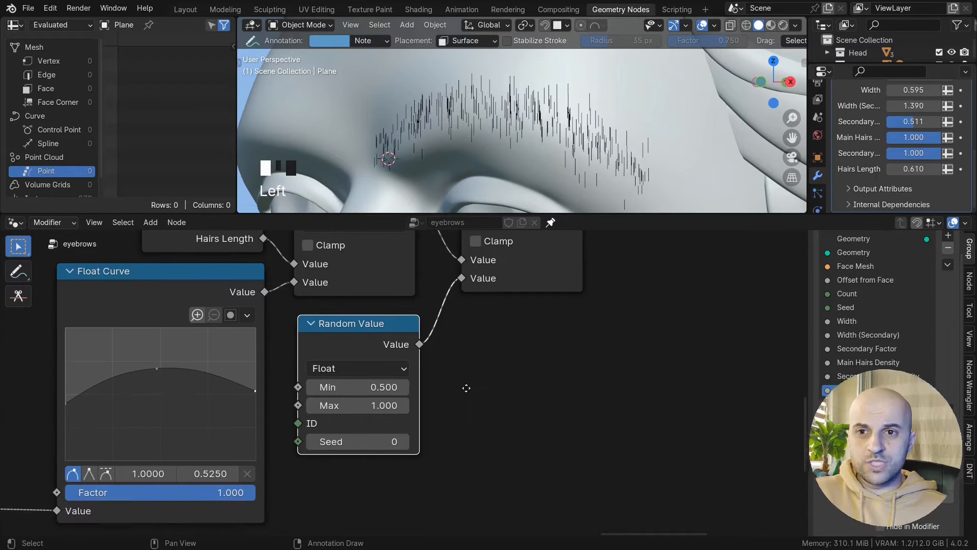
{"action": "left_click", "coordinate": [404, 441]}
{"action": "left_click", "coordinate": [403, 441]}
{"action": "left_click", "coordinate": [404, 442]}
{"action": "left_click", "coordinate": [403, 441]}
{"action": "left_click", "coordinate": [403, 442]}
{"action": "left_click", "coordinate": [403, 441]}
{"action": "left_click", "coordinate": [404, 441]}
{"action": "left_click", "coordinate": [404, 441]}
- Connect the Seed group input to the length Random Value's seed and place it directly beneath that node
{"action": "middle_click_drag", "start_coordinate": [499, 420], "coordinate": [508, 372]}
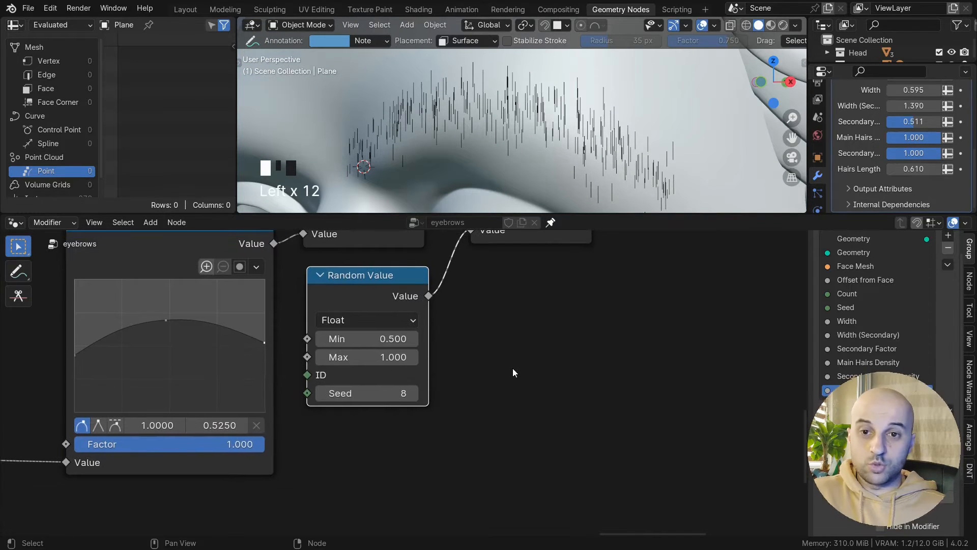
{"action": "left_click_drag", "start_coordinate": [307, 394], "coordinate": [398, 431]}
{"action": "type", "text": "se"}
{"action": "key", "text": "Return"}
{"action": "left_click", "coordinate": [431, 428]}
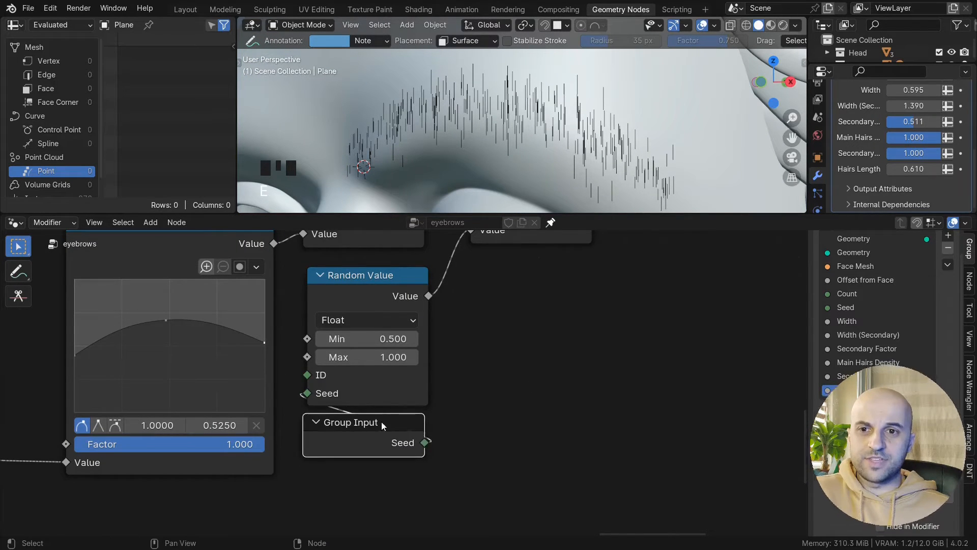
- Move the final instancing nodes clear and join the hair length nodes in a frame labelled Length
{"action": "scroll", "coordinate": [496, 404], "scroll_direction": "down", "scroll_amount": 5}
{"action": "left_click_drag", "start_coordinate": [477, 351], "coordinate": [399, 307]}
{"action": "key", "text": "g"}
{"action": "left_click", "coordinate": [641, 307]}
{"action": "middle_click_drag", "start_coordinate": [550, 413], "coordinate": [599, 313]}
{"action": "left_click_drag", "start_coordinate": [505, 479], "coordinate": [284, 353]}
{"action": "key", "text": "ctrl+j"}
{"action": "left_click", "coordinate": [455, 330]}
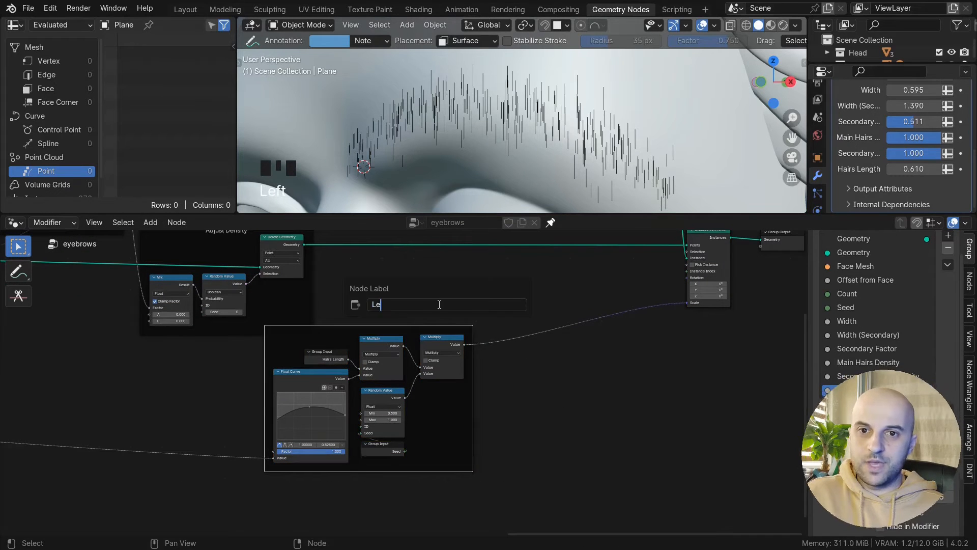
{"action": "key", "text": "Return"}
- Place the Length frame beneath the Adjust Density frame and bring the instancing and output nodes closer to them
{"action": "scroll", "coordinate": [440, 308], "scroll_direction": "up", "scroll_amount": 3}
{"action": "left_click_drag", "start_coordinate": [442, 312], "coordinate": [241, 336]}
{"action": "scroll", "coordinate": [356, 387], "scroll_direction": "down", "scroll_amount": 8}
{"action": "left_click_drag", "start_coordinate": [678, 417], "coordinate": [493, 268]}
{"action": "key", "text": "g"}
{"action": "left_click", "coordinate": [440, 257]}
{"action": "scroll", "coordinate": [472, 371], "scroll_direction": "down", "scroll_amount": 2}
{"action": "middle_click_drag", "start_coordinate": [472, 372], "coordinate": [521, 385]}
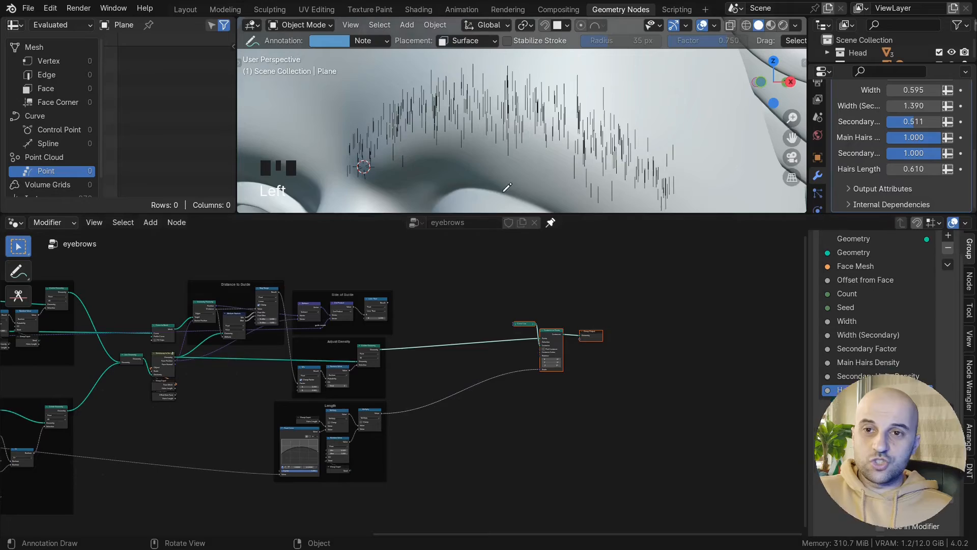
- Inspect the vertical eyebrow hairs in a maximized viewport, marking them with a temporary annotation and erasing it
{"action": "middle_click_drag", "start_coordinate": [533, 165], "coordinate": [553, 164]}
{"action": "key", "text": "ctrl+space"}
{"action": "middle_click_drag", "start_coordinate": [524, 201], "coordinate": [470, 231], "text": "shift"}
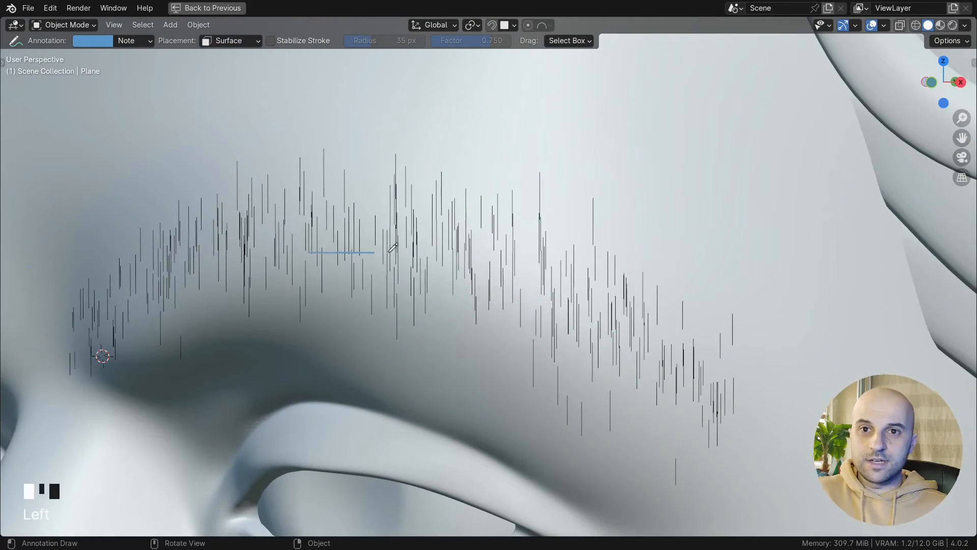
{"action": "middle_click_drag", "start_coordinate": [623, 275], "coordinate": [589, 265], "text": "shift"}
{"action": "left_click_drag", "start_coordinate": [649, 354], "coordinate": [265, 245], "text": "ctrl"}
{"action": "mouse_move", "coordinate": [486, 249]}
{"action": "middle_mouse_down"}
{"action": "mouse_move", "coordinate": [448, 259]}
{"action": "mouse_move", "coordinate": [468, 245]}
{"action": "mouse_move", "coordinate": [456, 286]}
{"action": "middle_mouse_up"}
{"action": "scroll", "coordinate": [458, 259], "scroll_direction": "up", "scroll_amount": 2}
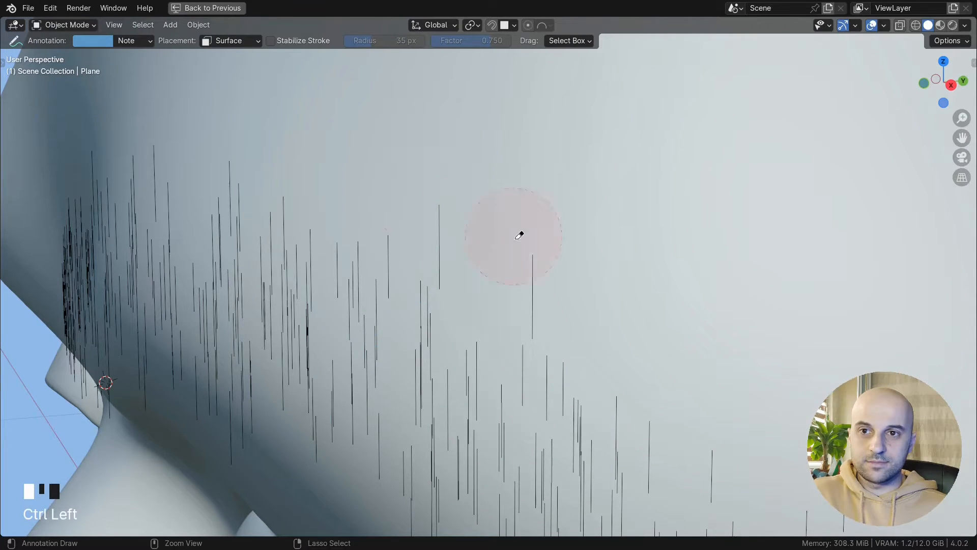
{"action": "key", "text": "ctrl+space"}
{"action": "scroll", "coordinate": [517, 141], "scroll_direction": "down", "scroll_amount": 6}
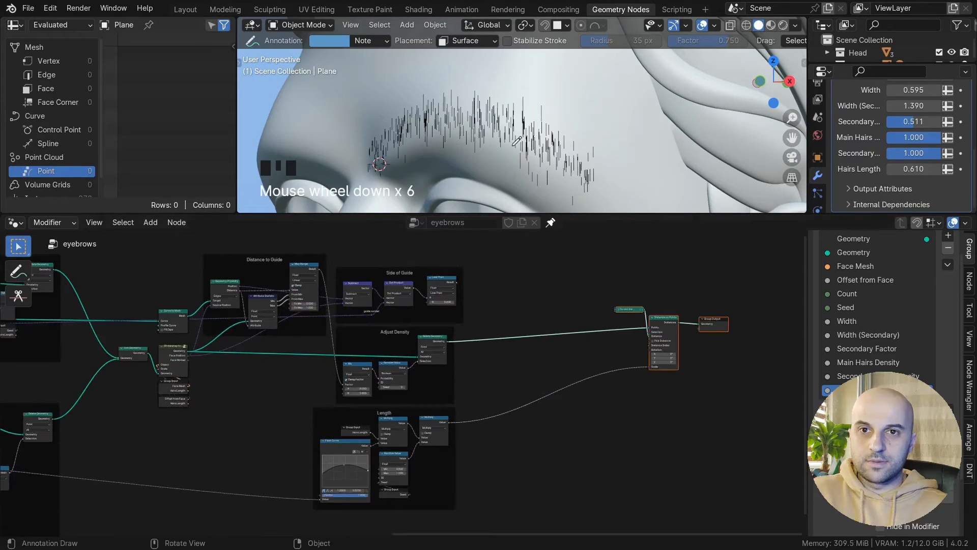
- Maximize the viewport, sketch an upward Z arrow and a sloping line over the hairs, and erase the annotations
{"action": "key", "text": "ctrl+space"}
{"action": "scroll", "coordinate": [468, 188], "scroll_direction": "up", "scroll_amount": 3}
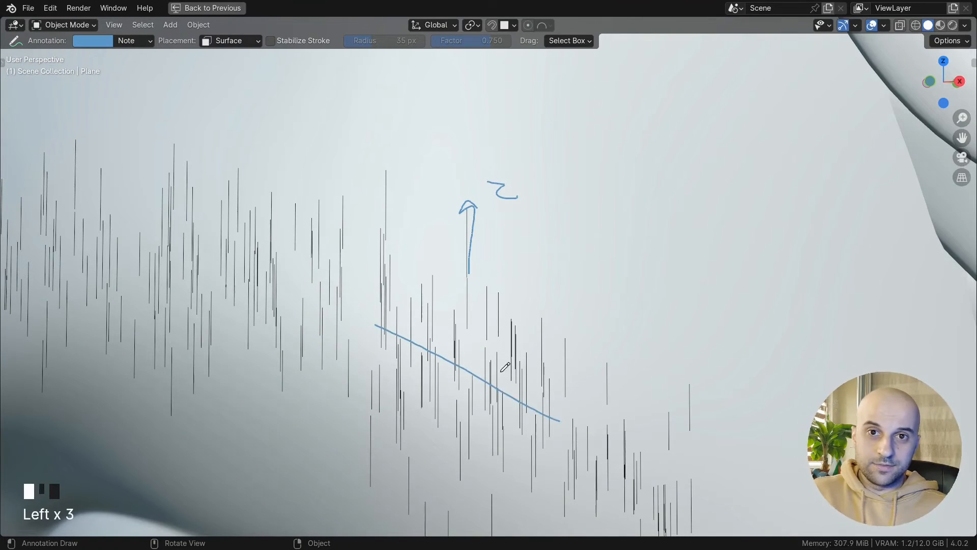
{"action": "middle_click_drag", "start_coordinate": [640, 431], "coordinate": [626, 399]}
{"action": "mouse_move", "coordinate": [626, 399]}
{"action": "left_mouse_down", "text": "ctrl"}
{"action": "mouse_move", "coordinate": [463, 363]}
{"action": "mouse_move", "coordinate": [462, 168]}
{"action": "left_mouse_up", "text": "ctrl"}
- View the hairs from the side, sketch arrows from a hair's root pointing away from the face, and erase them
{"action": "mouse_move", "coordinate": [463, 168]}
{"action": "middle_mouse_down"}
{"action": "mouse_move", "coordinate": [478, 258]}
{"action": "mouse_move", "coordinate": [427, 271]}
{"action": "middle_mouse_up"}
{"action": "scroll", "coordinate": [427, 271], "scroll_direction": "up", "scroll_amount": 2}
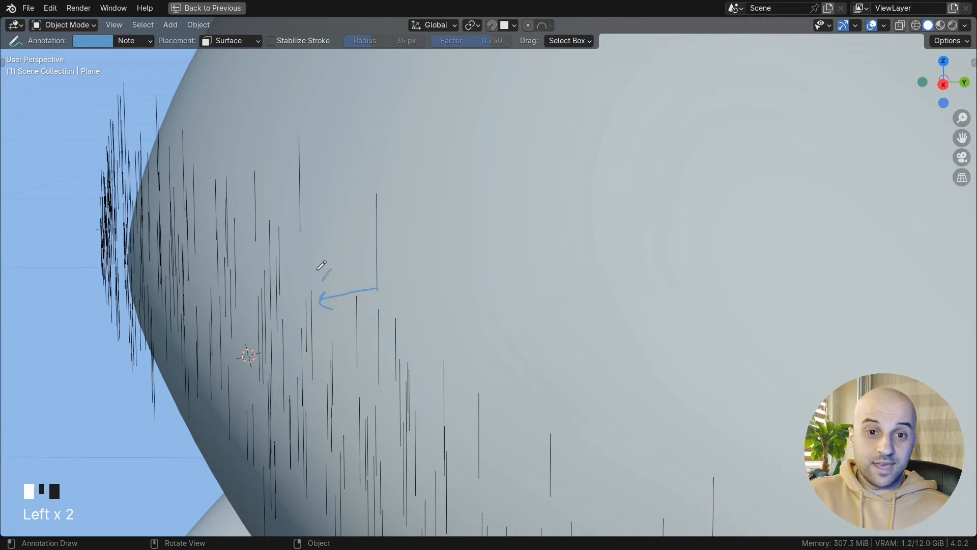
{"action": "middle_click_drag", "start_coordinate": [395, 322], "coordinate": [367, 291]}
{"action": "left_click_drag", "start_coordinate": [367, 290], "coordinate": [377, 290], "text": "ctrl"}
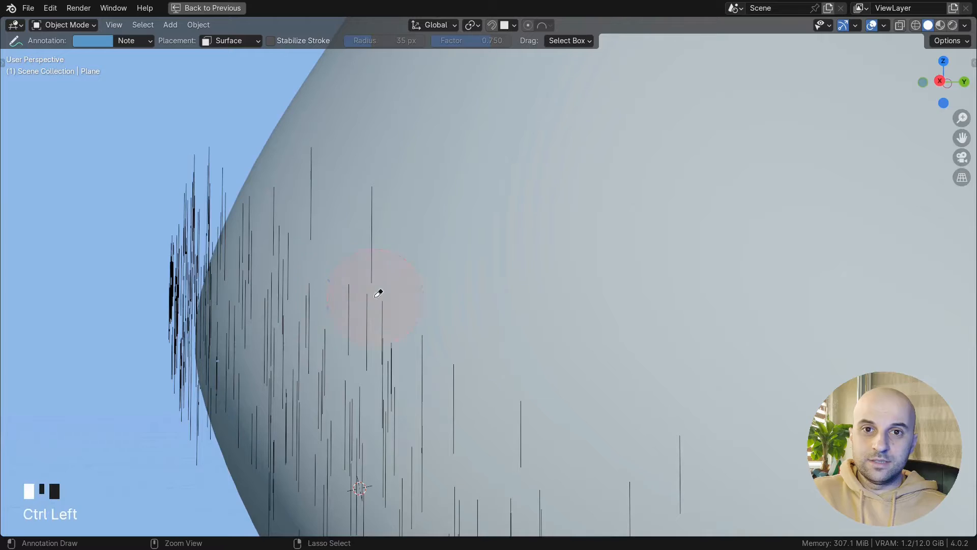
{"action": "middle_click_drag", "start_coordinate": [377, 290], "coordinate": [355, 302]}
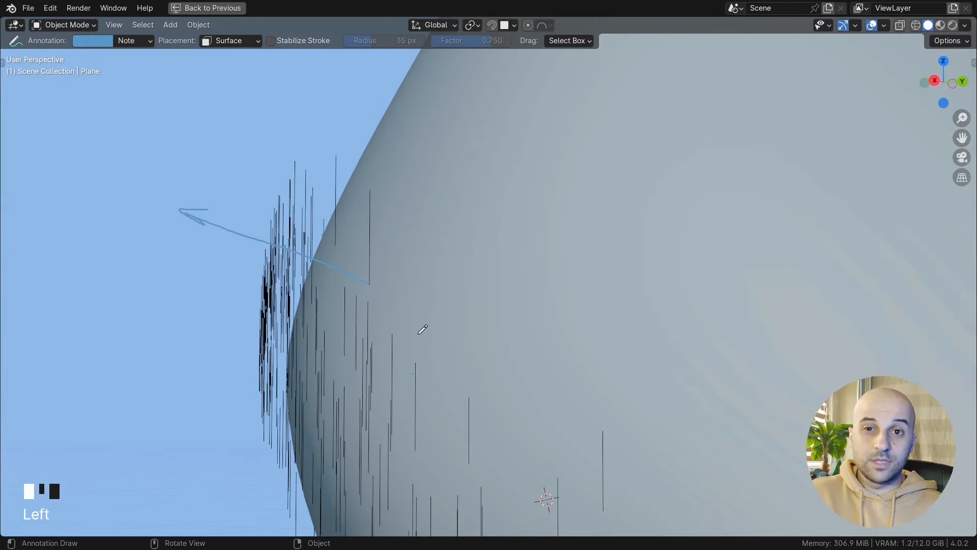
{"action": "middle_click_drag", "start_coordinate": [409, 332], "coordinate": [423, 330]}
{"action": "left_click_drag", "start_coordinate": [285, 260], "coordinate": [133, 204], "text": "ctrl"}
- Sketch a circular rotation arrow around one hair's root, erase the annotations and restore the full workspace layout
{"action": "middle_click_drag", "start_coordinate": [357, 277], "coordinate": [416, 280]}
{"action": "scroll", "coordinate": [416, 279], "scroll_direction": "up", "scroll_amount": 2}
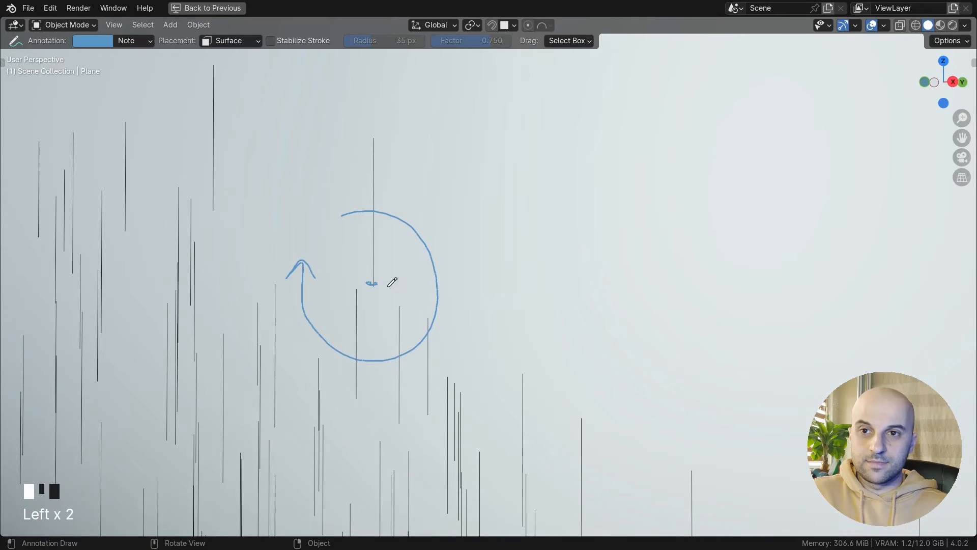
{"action": "middle_click_drag", "start_coordinate": [389, 286], "coordinate": [372, 285]}
{"action": "left_click_drag", "start_coordinate": [350, 280], "coordinate": [288, 256]}
{"action": "key", "text": "ctrl+z"}
{"action": "key", "text": "ctrl+z"}
{"action": "key", "text": "ctrl+z"}
{"action": "key", "text": "ctrl+z"}
{"action": "key", "text": "ctrl+z"}
{"action": "key", "text": "ctrl+z"}
{"action": "key", "text": "ctrl+z"}
{"action": "scroll", "coordinate": [373, 290], "scroll_direction": "down", "scroll_amount": 4}
{"action": "middle_click_drag", "start_coordinate": [373, 291], "coordinate": [456, 322]}
{"action": "key", "text": "ctrl+space"}
- Move the Curve Line, Instance on Points and Group Output nodes further along the tree to make room for rotation nodes
{"action": "middle_click_drag", "start_coordinate": [458, 132], "coordinate": [529, 109]}
{"action": "scroll", "coordinate": [499, 104], "scroll_direction": "up", "scroll_amount": 2}
{"action": "scroll", "coordinate": [526, 114], "scroll_direction": "down", "scroll_amount": 1}
{"action": "middle_click_drag", "start_coordinate": [535, 403], "coordinate": [347, 469]}
{"action": "scroll", "coordinate": [418, 420], "scroll_direction": "up", "scroll_amount": 10}
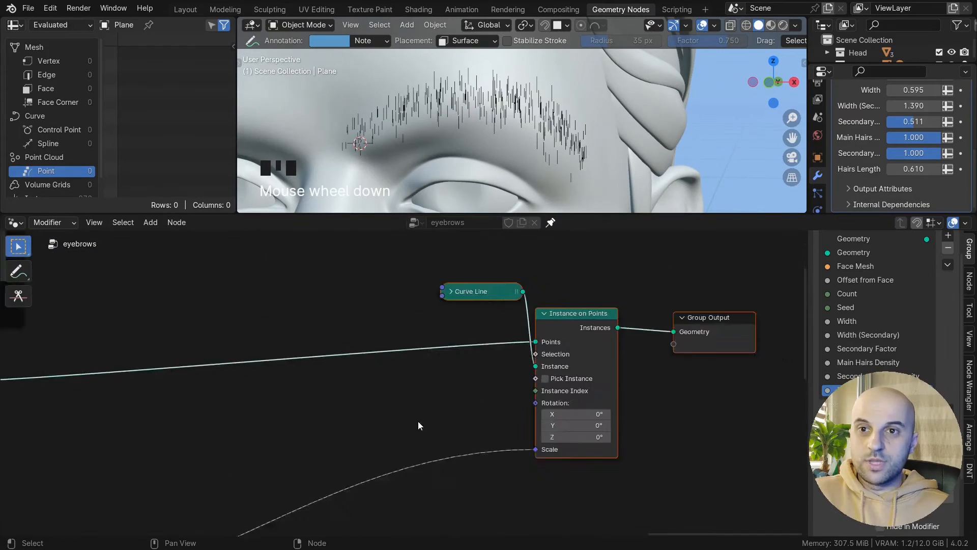
{"action": "left_click", "coordinate": [486, 283]}
{"action": "left_click_drag", "start_coordinate": [487, 283], "coordinate": [593, 283]}
{"action": "scroll", "coordinate": [484, 404], "scroll_direction": "up", "scroll_amount": 3}
{"action": "middle_click_drag", "start_coordinate": [385, 410], "coordinate": [469, 367]}
- Add an Align Euler to Vector node below Instance on Points and set its alignment axis to Z
{"action": "key", "text": "shift+a"}
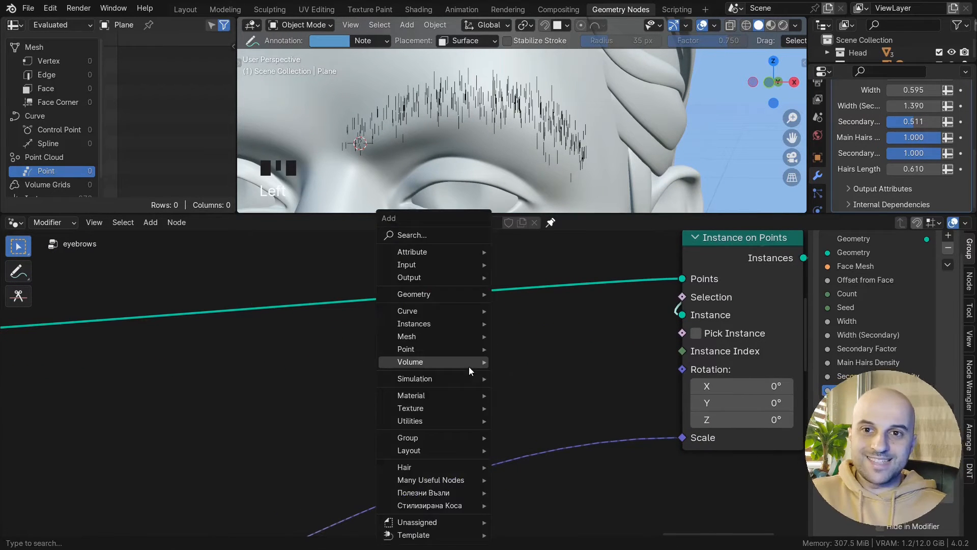
{"action": "type", "text": "alig"}
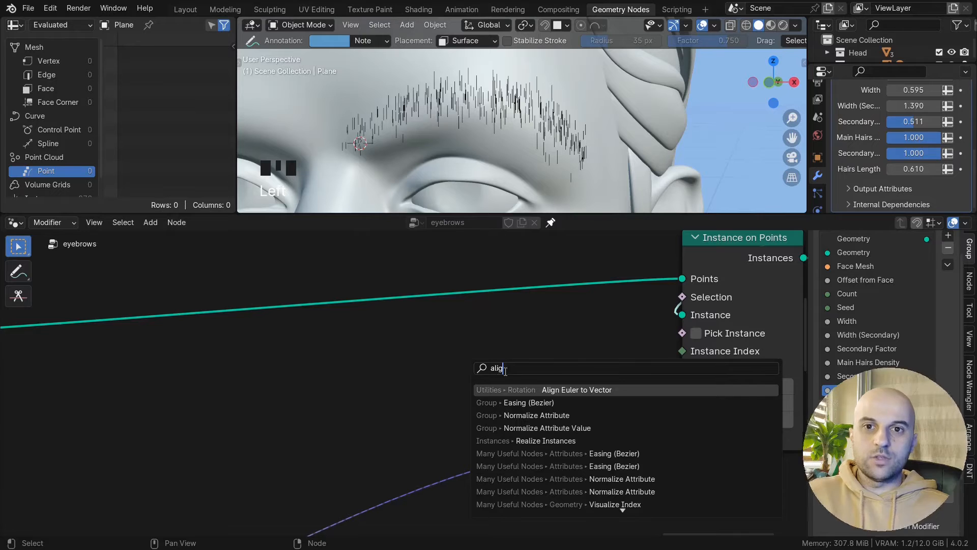
{"action": "key", "text": "Return"}
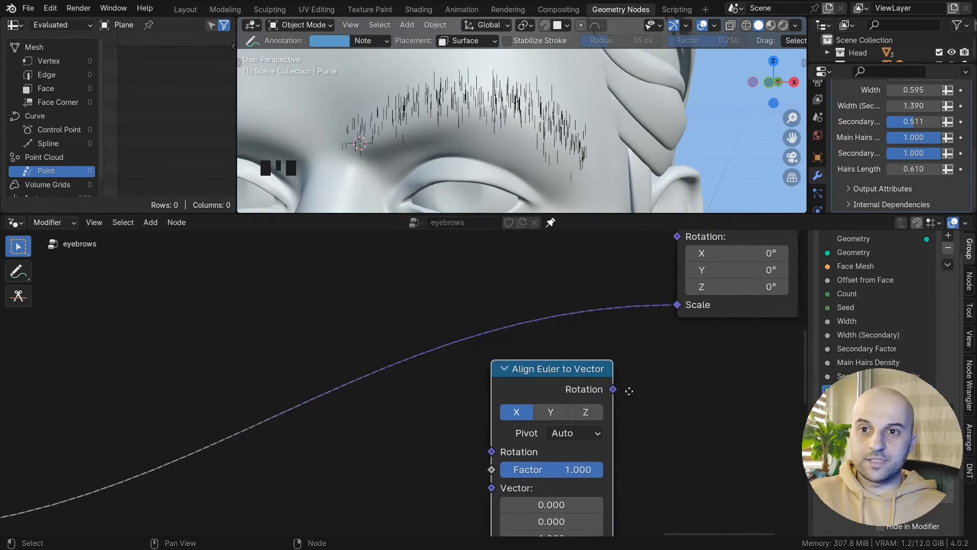
{"action": "left_click", "coordinate": [608, 424]}
{"action": "middle_click_drag", "start_coordinate": [606, 416], "coordinate": [609, 399]}
{"action": "scroll", "coordinate": [609, 398], "scroll_direction": "up", "scroll_amount": 2}
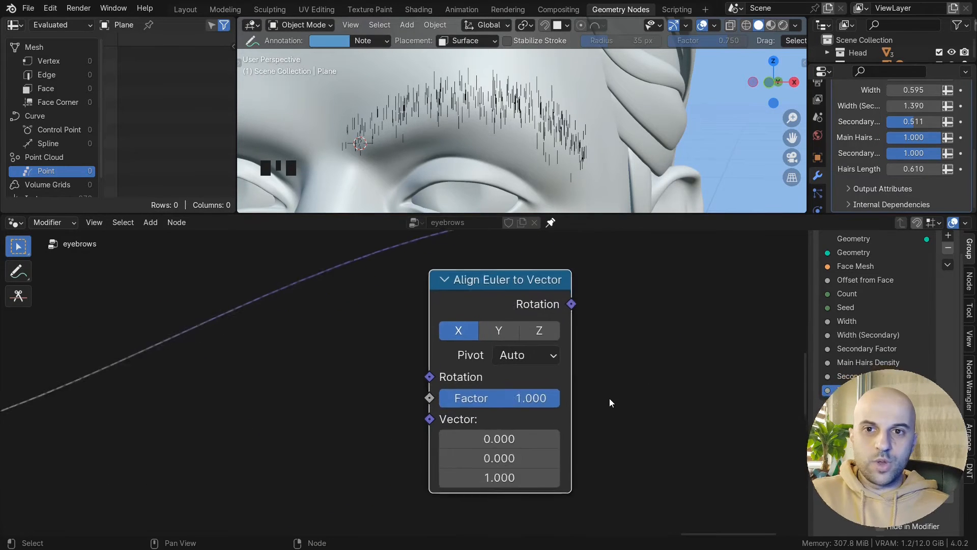
{"action": "left_click", "coordinate": [550, 326]}
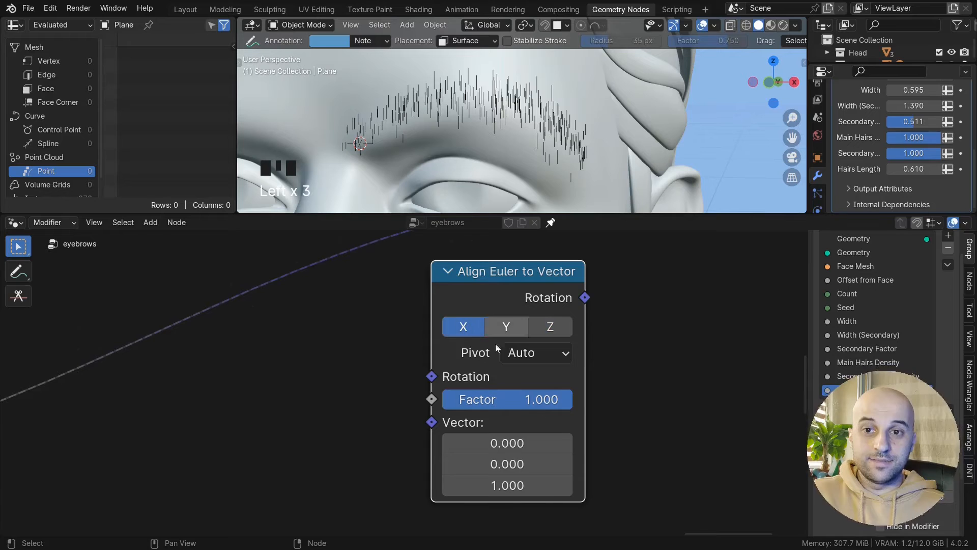
{"action": "middle_click_drag", "start_coordinate": [633, 456], "coordinate": [587, 451]}
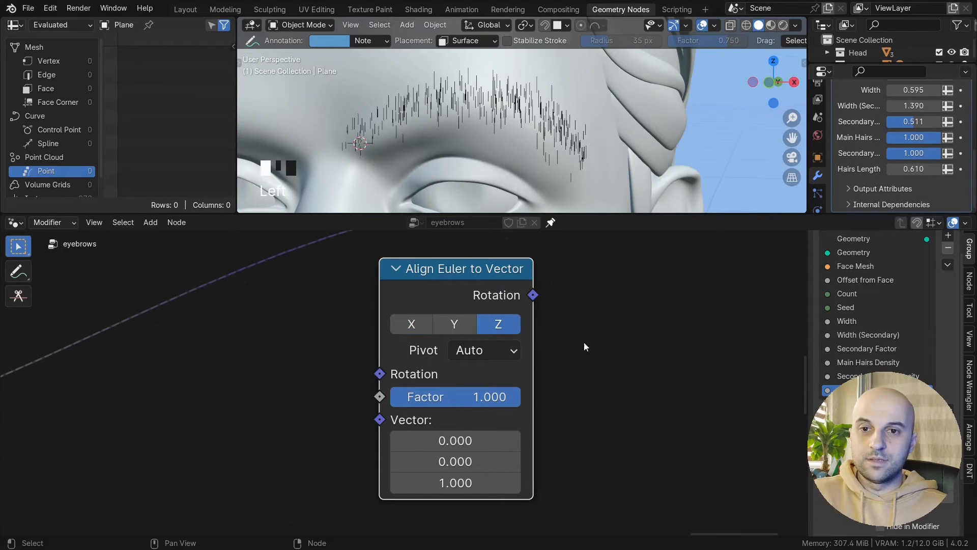
- Duplicate the guide tangent reroute, link it to the original and carry the copy over toward the Align Euler to Vector node
{"action": "scroll", "coordinate": [585, 342], "scroll_direction": "down", "scroll_amount": 8}
{"action": "scroll", "coordinate": [493, 324], "scroll_direction": "up", "scroll_amount": 4}
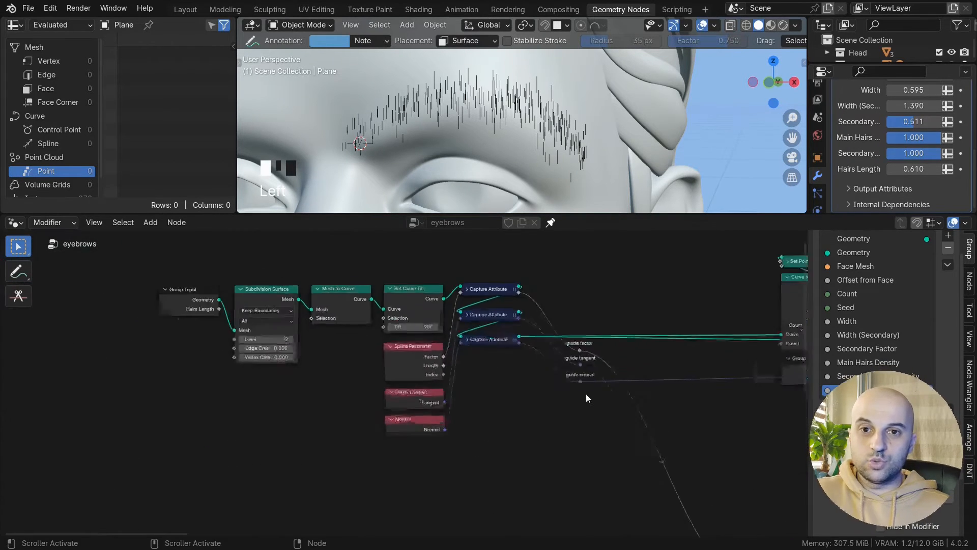
{"action": "scroll", "coordinate": [587, 398], "scroll_direction": "up", "scroll_amount": 5}
{"action": "left_click", "coordinate": [483, 358]}
{"action": "key", "text": "shift+d"}
{"action": "left_click", "coordinate": [605, 335]}
{"action": "left_click_drag", "start_coordinate": [481, 357], "coordinate": [603, 335]}
{"action": "scroll", "coordinate": [592, 387], "scroll_direction": "down", "scroll_amount": 12}
{"action": "middle_click_drag", "start_coordinate": [540, 343], "coordinate": [251, 310]}
{"action": "key", "text": "g"}
{"action": "left_click", "coordinate": [626, 338]}
{"action": "middle_click_drag", "start_coordinate": [626, 338], "coordinate": [402, 534], "text": "ctrl"}
{"action": "middle_click_drag", "start_coordinate": [489, 247], "coordinate": [492, 451], "text": "ctrl"}
{"action": "left_click_drag", "start_coordinate": [486, 390], "coordinate": [512, 393]}
{"action": "middle_click_drag", "start_coordinate": [703, 381], "coordinate": [656, 443]}
{"action": "left_click_drag", "start_coordinate": [570, 333], "coordinate": [525, 332]}
- Connect guide tangent to the Align Euler to Vector node's Vector input and its Rotation output to Instance on Points
{"action": "middle_click_drag", "start_coordinate": [670, 426], "coordinate": [539, 511]}
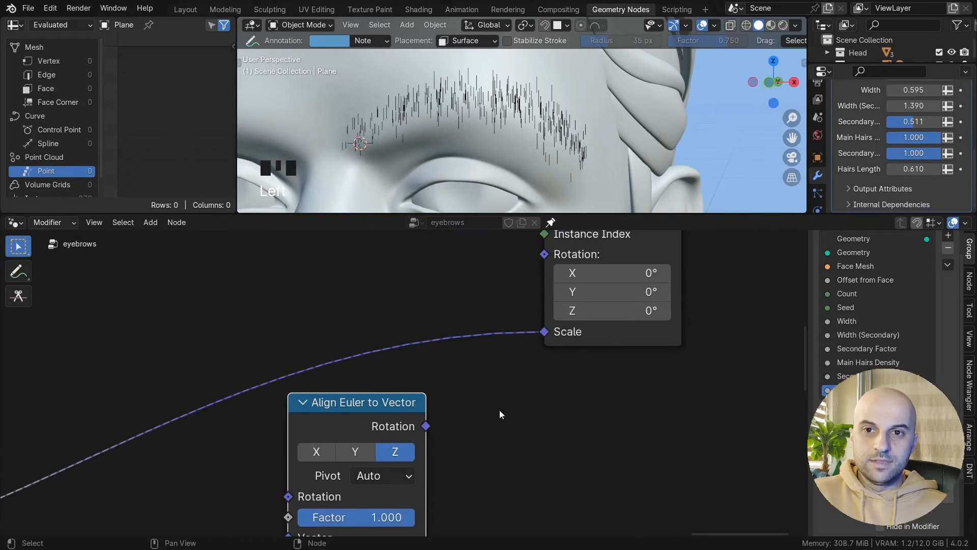
{"action": "middle_click_drag", "start_coordinate": [484, 315], "coordinate": [430, 376]}
{"action": "middle_click_drag", "start_coordinate": [430, 376], "coordinate": [478, 481], "text": "ctrl"}
{"action": "left_click_drag", "start_coordinate": [393, 436], "coordinate": [385, 400]}
{"action": "left_click", "coordinate": [263, 501]}
{"action": "left_click_drag", "start_coordinate": [264, 500], "coordinate": [278, 437]}
- Examine the hairs' direction along the eyebrow in a maximized viewport, muting and unmuting Align Euler to Vector for comparison
{"action": "middle_click_drag", "start_coordinate": [486, 469], "coordinate": [480, 497]}
{"action": "scroll", "coordinate": [578, 122], "scroll_direction": "up", "scroll_amount": 1}
{"action": "key", "text": "ctrl+space"}
{"action": "middle_click_drag", "start_coordinate": [579, 116], "coordinate": [542, 129]}
{"action": "key", "text": "ctrl+space"}
{"action": "left_click", "coordinate": [374, 429]}
{"action": "key", "text": "m"}
{"action": "key", "text": "m"}
{"action": "middle_click_drag", "start_coordinate": [452, 438], "coordinate": [472, 417]}
- Duplicate the Align Euler to Vector node, place the copy before the original and set its axis to X
{"action": "left_click", "coordinate": [460, 413]}
{"action": "left_click_drag", "start_coordinate": [459, 406], "coordinate": [430, 471]}
{"action": "left_click", "coordinate": [531, 349]}
{"action": "key", "text": "shift+d"}
{"action": "left_click", "coordinate": [257, 273]}
{"action": "middle_click_drag", "start_coordinate": [331, 333], "coordinate": [540, 350]}
{"action": "scroll", "coordinate": [507, 348], "scroll_direction": "up", "scroll_amount": 2}
{"action": "scroll", "coordinate": [540, 350], "scroll_direction": "up", "scroll_amount": 1}
{"action": "left_click", "coordinate": [434, 307]}
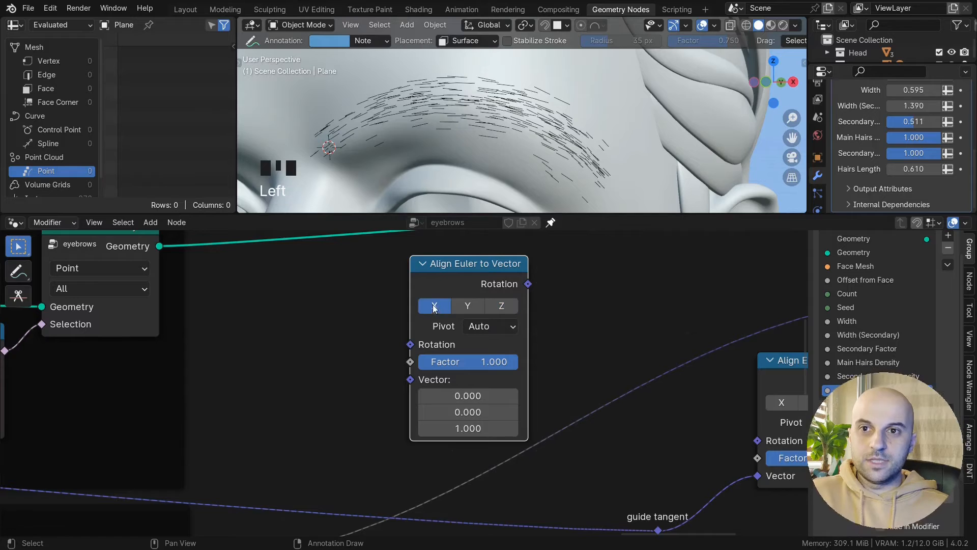
- Connect the Shrinkwrap node's Face Normal output to the Vector input of the X-axis Align Euler to Vector node
{"action": "middle_click_drag", "start_coordinate": [328, 333], "coordinate": [852, 365]}
{"action": "scroll", "coordinate": [463, 353], "scroll_direction": "down", "scroll_amount": 6}
{"action": "scroll", "coordinate": [168, 377], "scroll_direction": "up", "scroll_amount": 4}
{"action": "left_click_drag", "start_coordinate": [181, 339], "coordinate": [231, 334]}
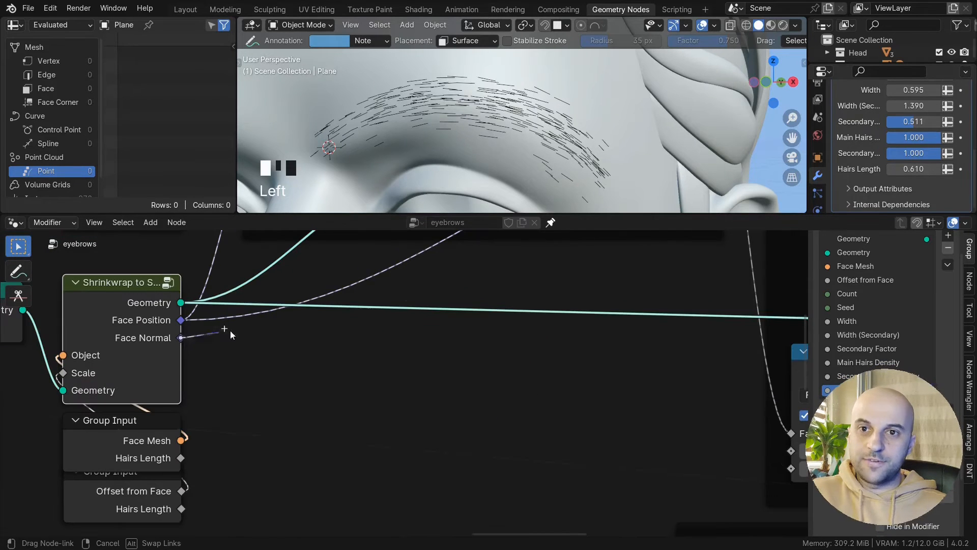
{"action": "left_click_drag", "start_coordinate": [522, 381], "coordinate": [514, 385]}
{"action": "right_click", "coordinate": [514, 386]}
{"action": "scroll", "coordinate": [490, 396], "scroll_direction": "down", "scroll_amount": 4}
{"action": "middle_click_drag", "start_coordinate": [489, 396], "coordinate": [269, 380]}
{"action": "left_click_drag", "start_coordinate": [87, 349], "coordinate": [629, 371]}
{"action": "middle_click_drag", "start_coordinate": [637, 380], "coordinate": [453, 408]}
{"action": "scroll", "coordinate": [453, 412], "scroll_direction": "up", "scroll_amount": 3}
{"action": "middle_click_drag", "start_coordinate": [615, 376], "coordinate": [445, 372]}
{"action": "scroll", "coordinate": [487, 369], "scroll_direction": "up", "scroll_amount": 4}
- Feed the X-axis Align Euler to Vector node's rotation into the Rotation input of the Z-axis one
{"action": "left_click_drag", "start_coordinate": [430, 316], "coordinate": [632, 472]}
{"action": "middle_click_drag", "start_coordinate": [511, 347], "coordinate": [542, 380]}
{"action": "middle_click_drag", "start_coordinate": [512, 158], "coordinate": [478, 133]}
{"action": "scroll", "coordinate": [498, 148], "scroll_direction": "up", "scroll_amount": 2}
{"action": "left_click", "coordinate": [417, 339]}
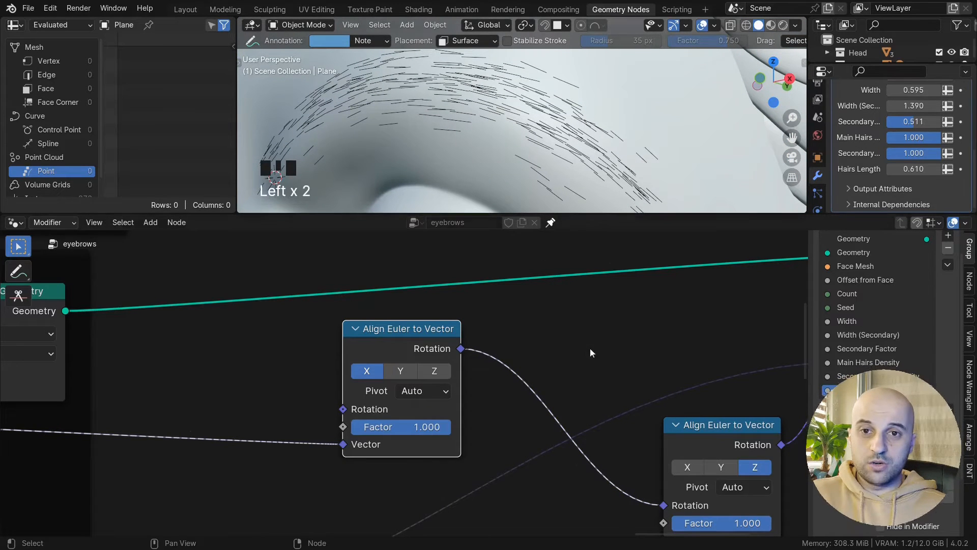
{"action": "middle_click_drag", "start_coordinate": [572, 375], "coordinate": [598, 391]}
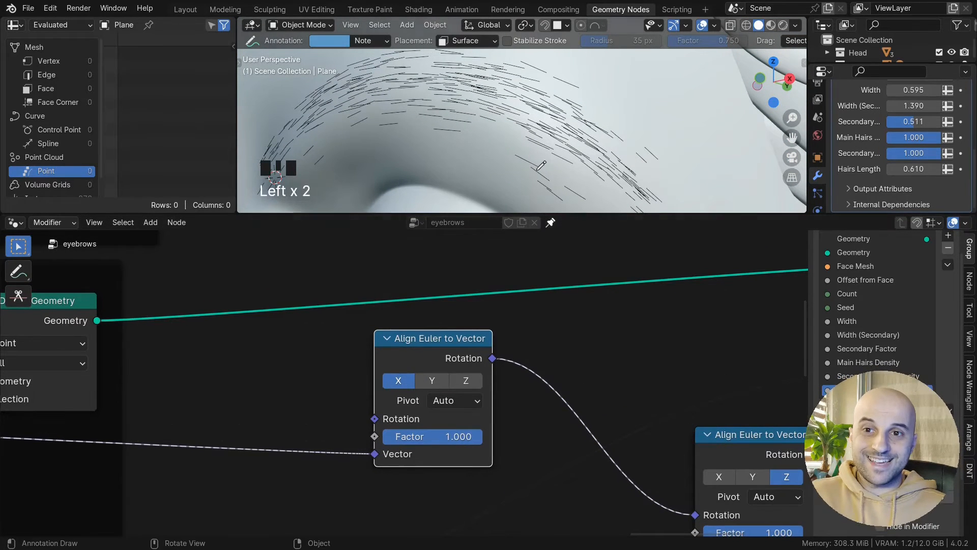
{"action": "middle_click_drag", "start_coordinate": [538, 168], "coordinate": [514, 133], "text": "shift"}
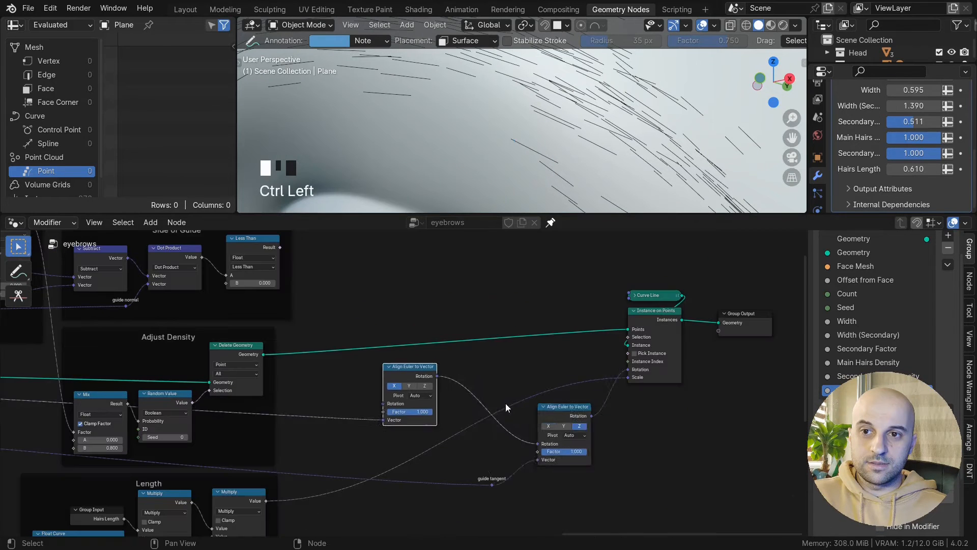
- Bring the alignment, instancing and output nodes closer together and route the Scale link through a reroute below them
{"action": "left_click", "coordinate": [398, 443]}
{"action": "left_click_drag", "start_coordinate": [398, 444], "coordinate": [524, 444]}
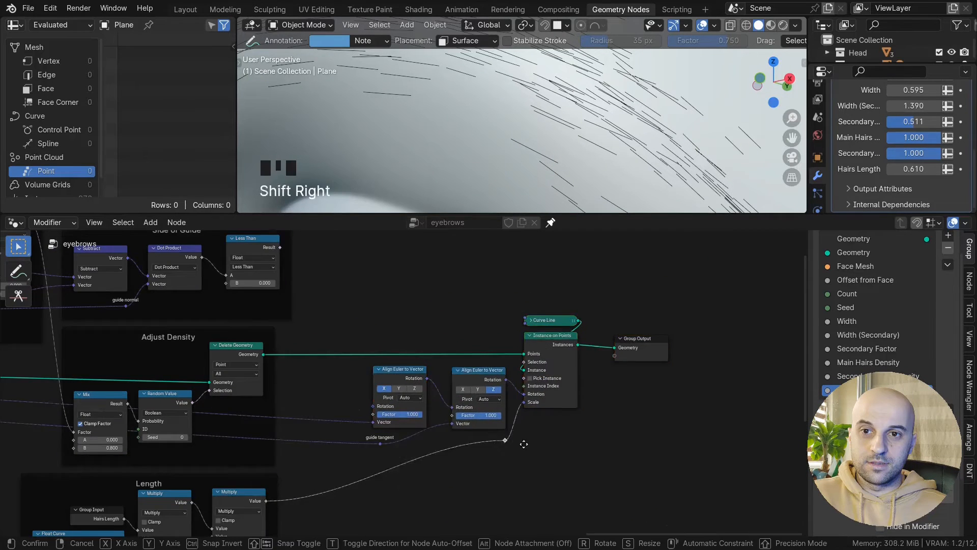
{"action": "left_click", "coordinate": [524, 444]}
- Insert a Rotate Instances node between Instance on Points and Group Output
{"action": "scroll", "coordinate": [443, 420], "scroll_direction": "up", "scroll_amount": 3}
{"action": "key", "text": "shift+a"}
{"action": "type", "text": "rotate"}
{"action": "key", "text": "Return"}
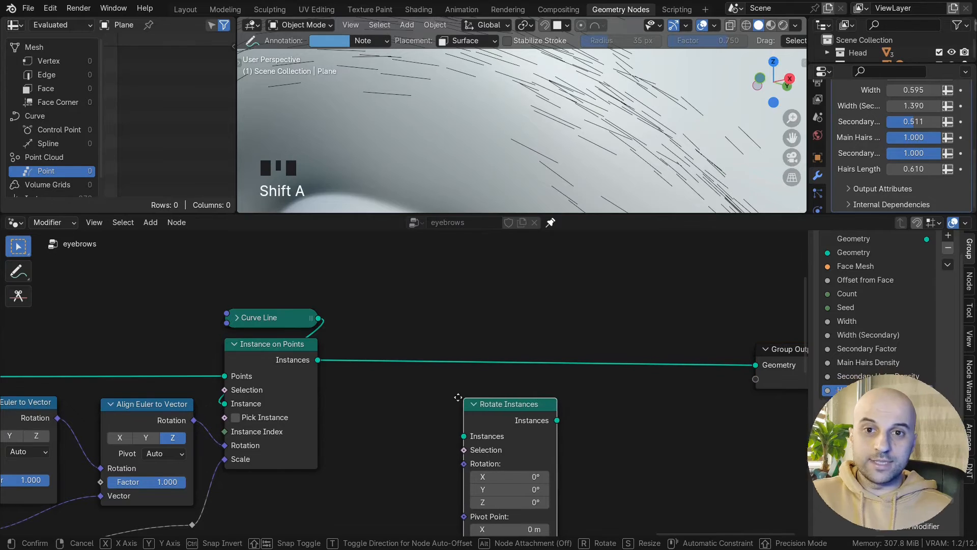
{"action": "left_click", "coordinate": [360, 304]}
{"action": "middle_click_drag", "start_coordinate": [522, 335], "coordinate": [585, 334]}
{"action": "scroll", "coordinate": [631, 92], "scroll_direction": "down", "scroll_amount": 3}
- Test rotating the hair instances around X and Y with the Rotate Instances node, and reset the rotation to 0°
{"action": "middle_click_drag", "start_coordinate": [637, 85], "coordinate": [647, 122]}
{"action": "middle_click_drag", "start_coordinate": [553, 368], "coordinate": [548, 350]}
{"action": "scroll", "coordinate": [549, 350], "scroll_direction": "up", "scroll_amount": 1}
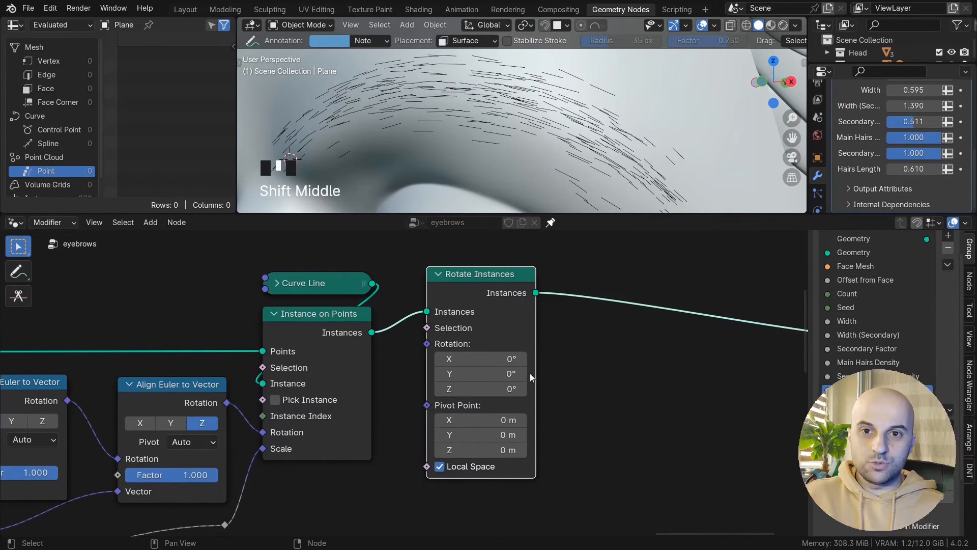
{"action": "left_click_drag", "start_coordinate": [509, 359], "coordinate": [474, 359]}
{"action": "right_click", "coordinate": [473, 359]}
{"action": "middle_click_drag", "start_coordinate": [530, 147], "coordinate": [453, 145]}
{"action": "scroll", "coordinate": [453, 145], "scroll_direction": "up", "scroll_amount": 2}
{"action": "left_click_drag", "start_coordinate": [473, 358], "coordinate": [450, 358]}
{"action": "right_click", "coordinate": [450, 359]}
{"action": "middle_click_drag", "start_coordinate": [514, 147], "coordinate": [466, 148]}
{"action": "left_click_drag", "start_coordinate": [479, 373], "coordinate": [437, 374]}
{"action": "middle_click_drag", "start_coordinate": [540, 158], "coordinate": [639, 149]}
{"action": "scroll", "coordinate": [484, 143], "scroll_direction": "up", "scroll_amount": 3}
{"action": "type", "text": "0"}
{"action": "key", "text": "Return"}
{"action": "left_click", "coordinate": [471, 358]}
{"action": "key", "text": "Return"}
- Move the Group Output node farther away from the Rotate Instances node
{"action": "scroll", "coordinate": [607, 384], "scroll_direction": "down", "scroll_amount": 4}
{"action": "middle_click_drag", "start_coordinate": [607, 383], "coordinate": [429, 405]}
{"action": "left_click_drag", "start_coordinate": [653, 439], "coordinate": [532, 337]}
{"action": "key", "text": "g"}
{"action": "left_click", "coordinate": [693, 348]}
{"action": "middle_click_drag", "start_coordinate": [423, 395], "coordinate": [583, 408]}
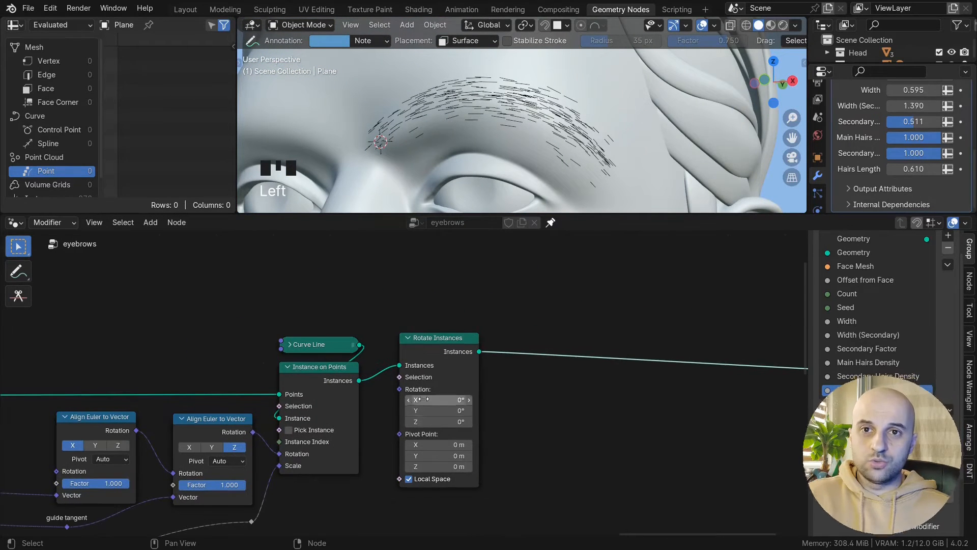
- Sketch temporary annotation strokes over both ends of the eyebrow to illustrate how the hair direction should vary
{"action": "scroll", "coordinate": [458, 109], "scroll_direction": "down", "scroll_amount": 2}
{"action": "middle_click_drag", "start_coordinate": [458, 110], "coordinate": [467, 105]}
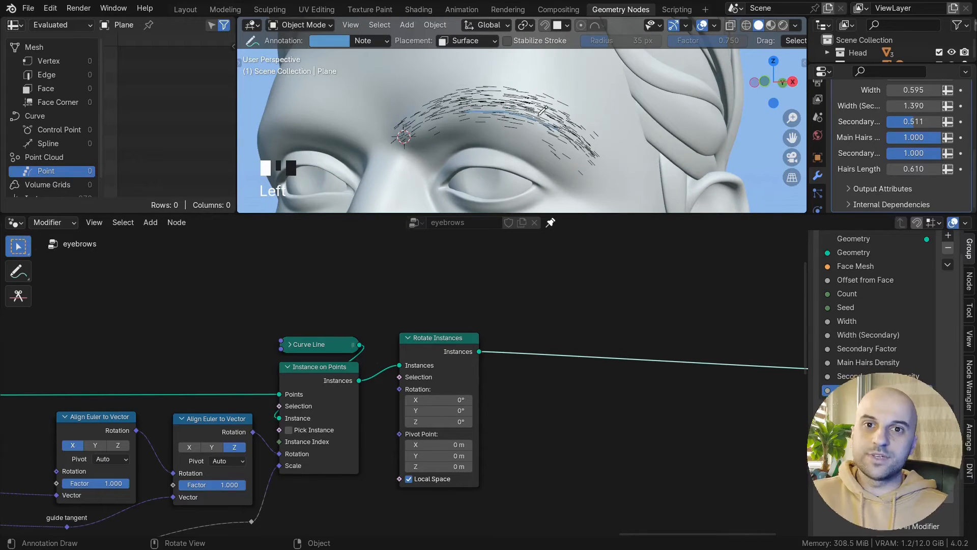
{"action": "scroll", "coordinate": [518, 101], "scroll_direction": "up", "scroll_amount": 3}
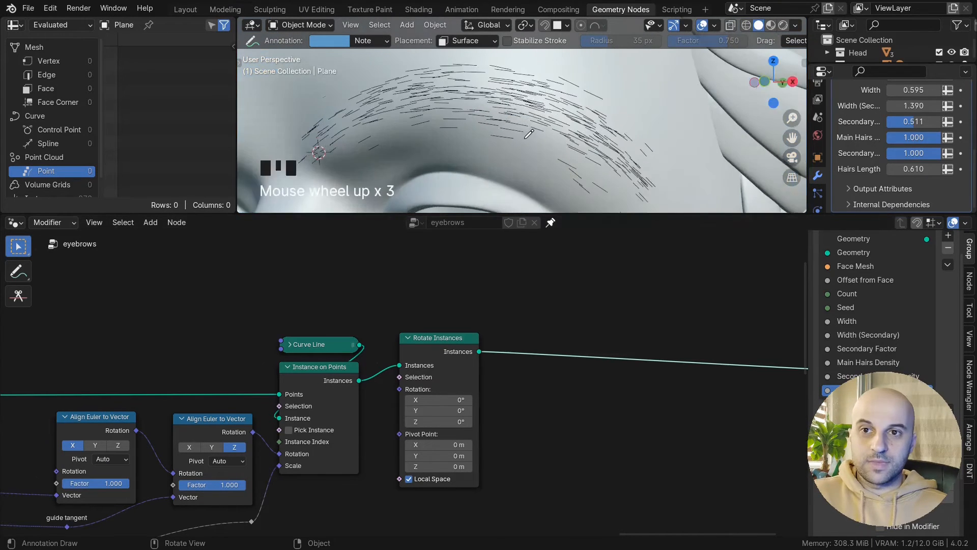
{"action": "left_click", "coordinate": [518, 101]}
{"action": "middle_click_drag", "start_coordinate": [503, 115], "coordinate": [543, 127]}
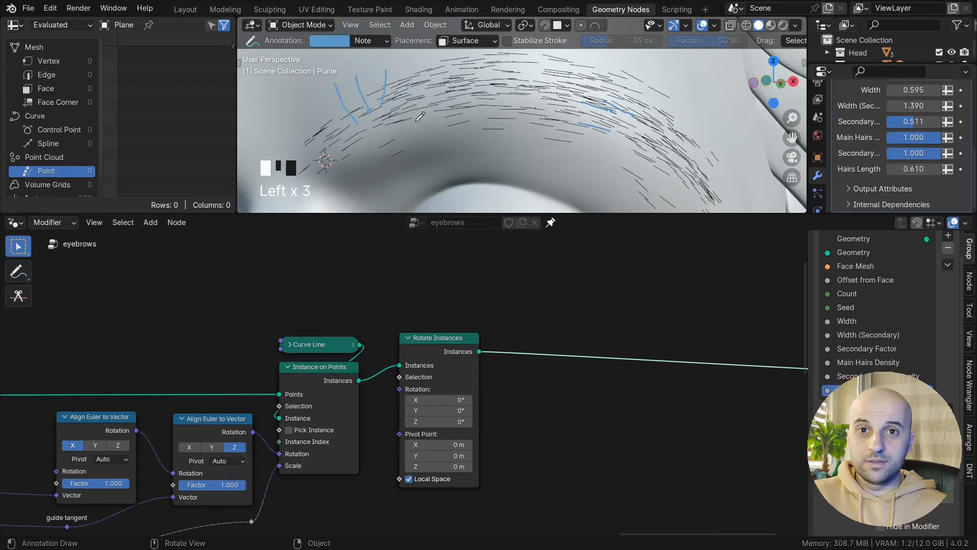
- Move Rotate Instances away from Instance on Points and connect a new Combine XYZ node's Vector to its Rotation input
{"action": "middle_click_drag", "start_coordinate": [509, 411], "coordinate": [512, 365]}
{"action": "scroll", "coordinate": [510, 365], "scroll_direction": "up", "scroll_amount": 3}
{"action": "left_click_drag", "start_coordinate": [440, 348], "coordinate": [716, 328]}
{"action": "scroll", "coordinate": [555, 380], "scroll_direction": "down", "scroll_amount": 3}
{"action": "scroll", "coordinate": [534, 363], "scroll_direction": "up", "scroll_amount": 3}
{"action": "middle_click_drag", "start_coordinate": [603, 408], "coordinate": [467, 419]}
{"action": "key", "text": "shift+a"}
{"action": "type", "text": "combi"}
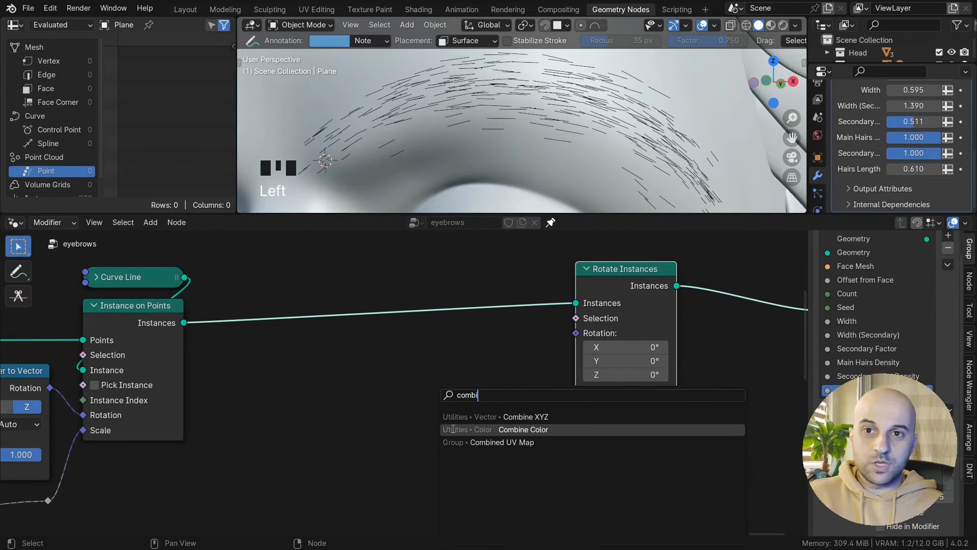
{"action": "left_click", "coordinate": [526, 416]}
{"action": "scroll", "coordinate": [448, 370], "scroll_direction": "up", "scroll_amount": 2}
{"action": "left_click_drag", "start_coordinate": [492, 371], "coordinate": [570, 323]}
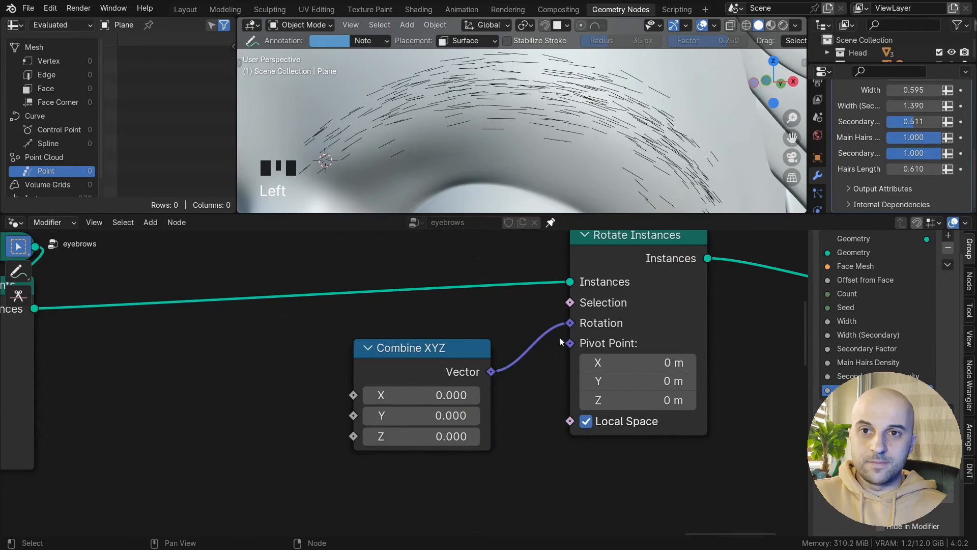
- Connect the guide factor to the Combine XYZ node's X input and reposition the Combine XYZ and Rotate Instances nodes
{"action": "scroll", "coordinate": [476, 465], "scroll_direction": "down", "scroll_amount": 4}
{"action": "mouse_move", "coordinate": [188, 395]}
{"action": "left_mouse_down"}
{"action": "mouse_move", "coordinate": [766, 376]}
{"action": "mouse_move", "coordinate": [190, 393]}
{"action": "left_mouse_up"}
{"action": "scroll", "coordinate": [117, 392], "scroll_direction": "up", "scroll_amount": 2}
{"action": "left_click_drag", "start_coordinate": [259, 397], "coordinate": [649, 317]}
{"action": "middle_click_drag", "start_coordinate": [657, 367], "coordinate": [461, 441]}
{"action": "scroll", "coordinate": [460, 441], "scroll_direction": "up", "scroll_amount": 8}
{"action": "left_click_drag", "start_coordinate": [550, 380], "coordinate": [493, 440]}
{"action": "middle_click_drag", "start_coordinate": [636, 357], "coordinate": [505, 382]}
{"action": "left_click_drag", "start_coordinate": [548, 329], "coordinate": [530, 334]}
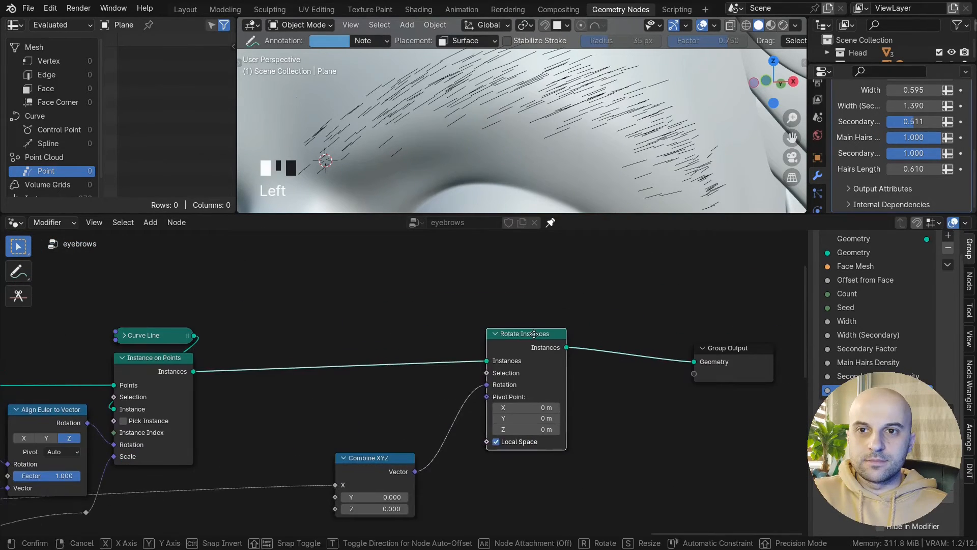
- Insert a Float Curve node on the link feeding the Combine XYZ node's X input
{"action": "scroll", "coordinate": [545, 189], "scroll_direction": "down", "scroll_amount": 2}
{"action": "middle_click_drag", "start_coordinate": [381, 467], "coordinate": [484, 404]}
{"action": "left_click_drag", "start_coordinate": [485, 403], "coordinate": [526, 381]}
{"action": "key", "text": "shift+a"}
{"action": "type", "text": "float"}
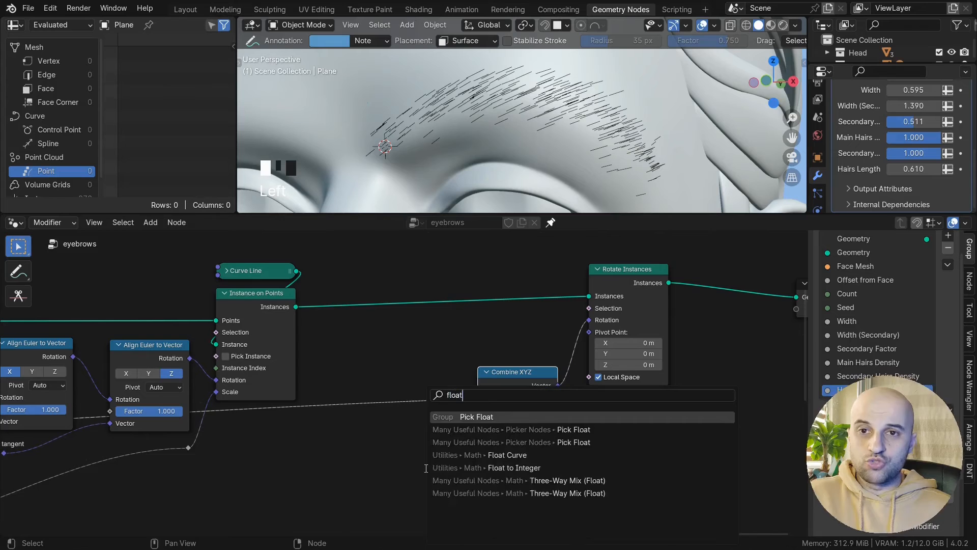
{"action": "key", "text": "Return"}
{"action": "left_click", "coordinate": [528, 391]}
{"action": "key", "text": "ctrl+z"}
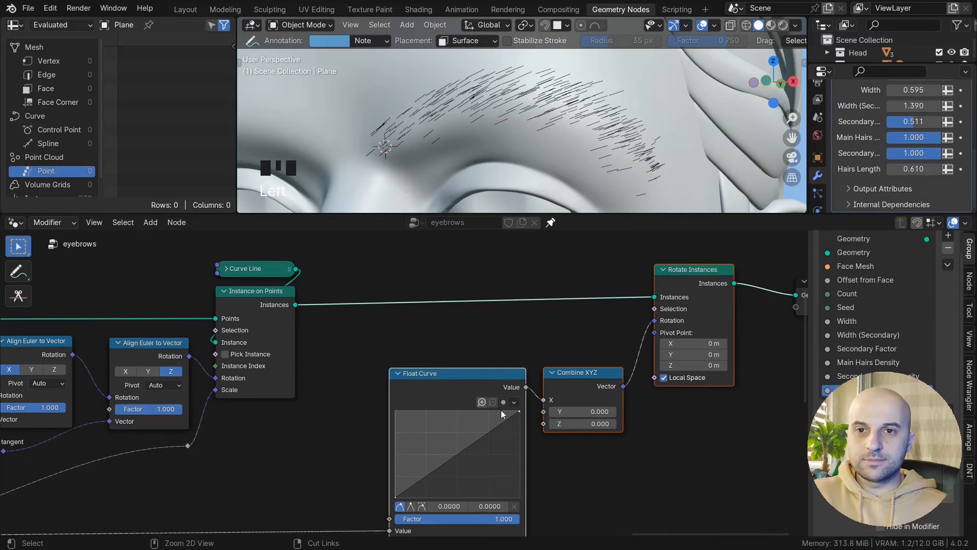
{"action": "scroll", "coordinate": [543, 386], "scroll_direction": "up", "scroll_amount": 2}
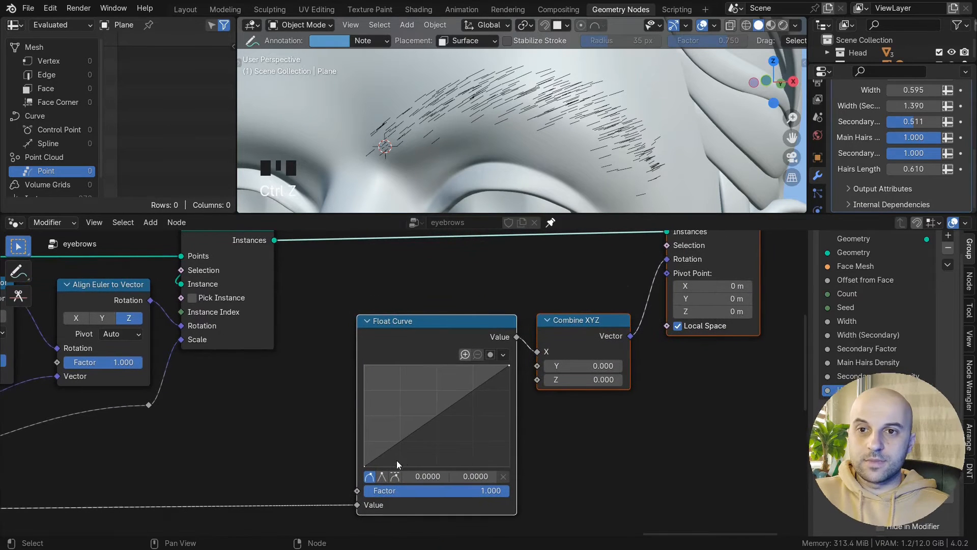
- Lower the Float Curve's end point to 0.145 and raise its start point to 0.475
{"action": "left_click_drag", "start_coordinate": [508, 388], "coordinate": [508, 452]}
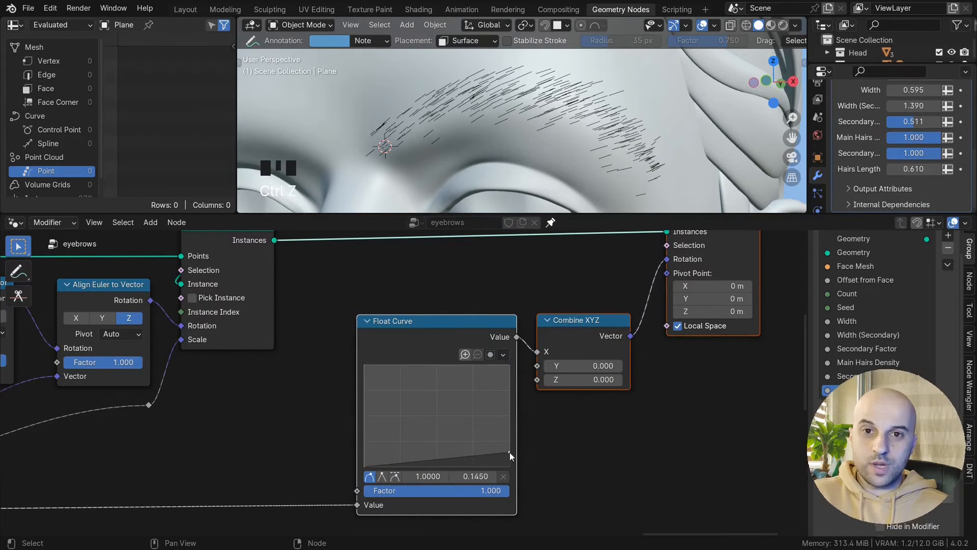
{"action": "left_click_drag", "start_coordinate": [368, 466], "coordinate": [365, 418]}
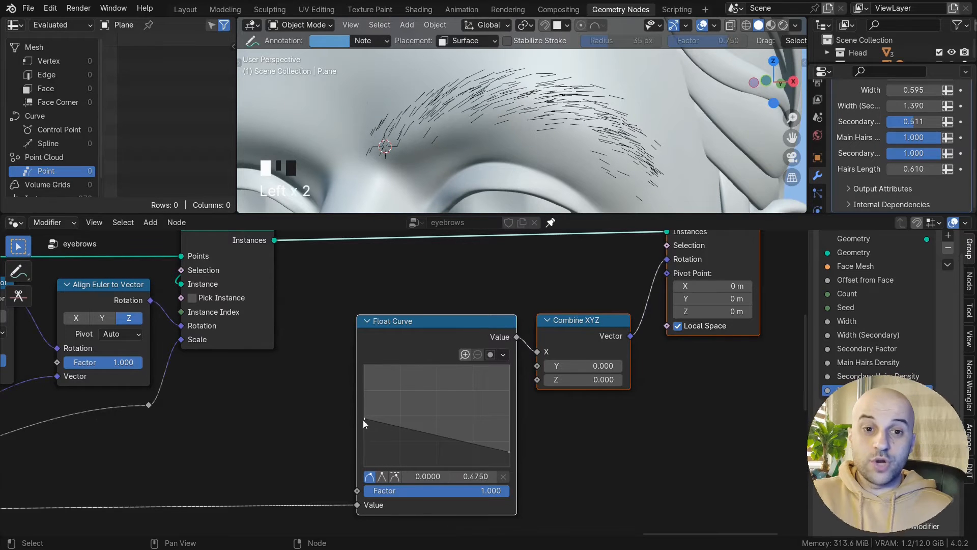
{"action": "scroll", "coordinate": [440, 443], "scroll_direction": "right", "scroll_amount": 2}
{"action": "middle_click_drag", "start_coordinate": [533, 442], "coordinate": [471, 450]}
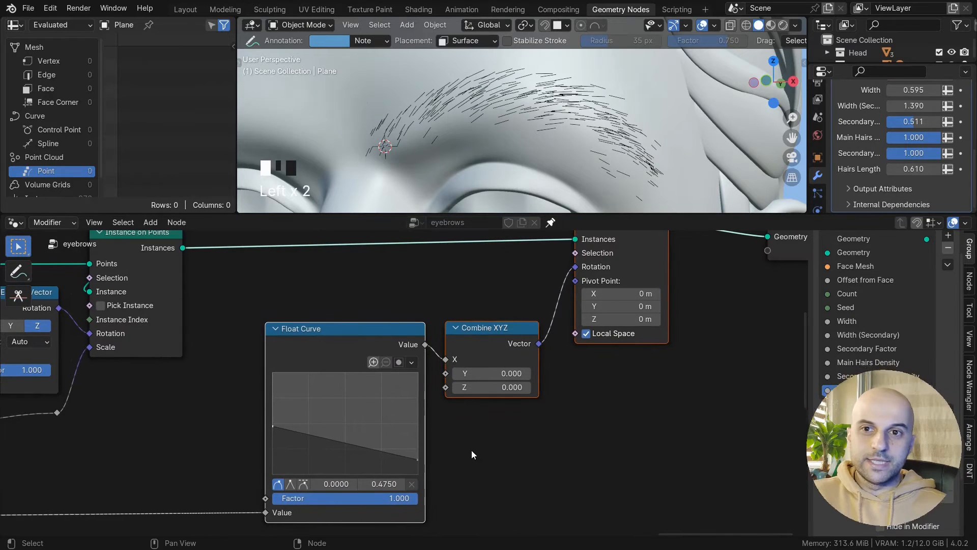
{"action": "middle_click_drag", "start_coordinate": [417, 471], "coordinate": [413, 472]}
- Collapse the Combine XYZ node and move it next to Rotate Instances
{"action": "left_click", "coordinate": [478, 358]}
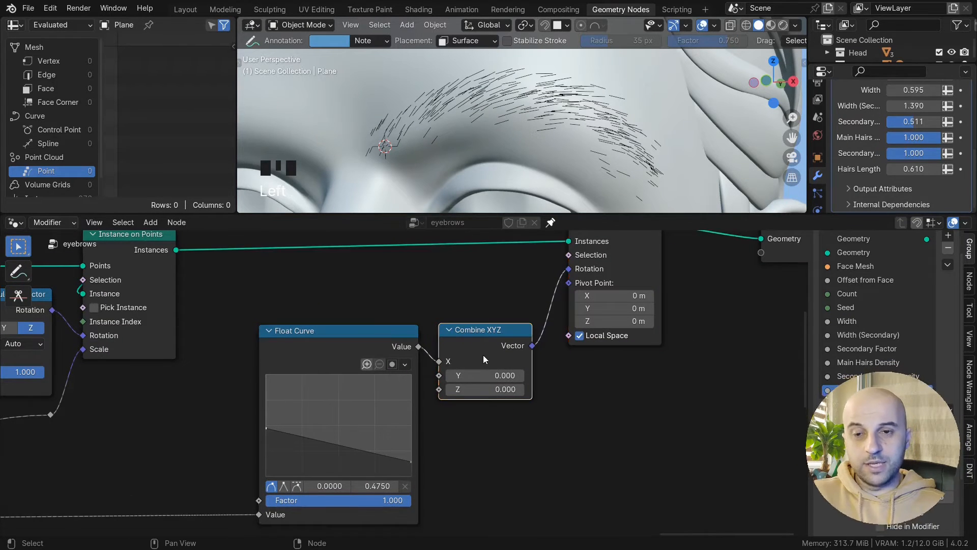
{"action": "key", "text": "h"}
{"action": "left_click_drag", "start_coordinate": [497, 332], "coordinate": [521, 277]}
{"action": "scroll", "coordinate": [502, 367], "scroll_direction": "down", "scroll_amount": 2}
{"action": "scroll", "coordinate": [502, 367], "scroll_direction": "down", "scroll_amount": 2}
{"action": "left_click_drag", "start_coordinate": [704, 394], "coordinate": [565, 274]}
{"action": "key", "text": "h"}
{"action": "key", "text": "ctrl+z"}
{"action": "key", "text": "ctrl+z"}
{"action": "key", "text": "ctrl+z"}
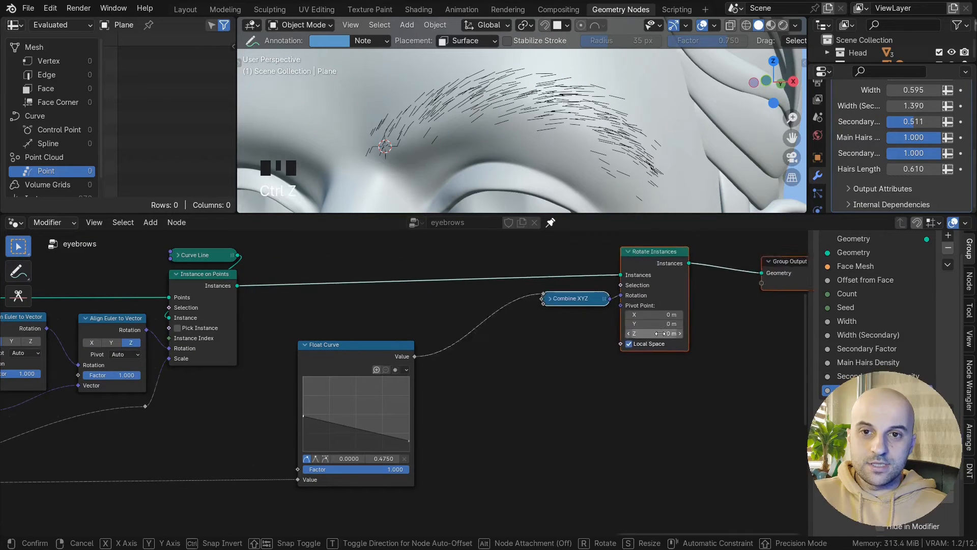
{"action": "scroll", "coordinate": [584, 339], "scroll_direction": "up", "scroll_amount": 1}
{"action": "middle_click_drag", "start_coordinate": [590, 384], "coordinate": [563, 367]}
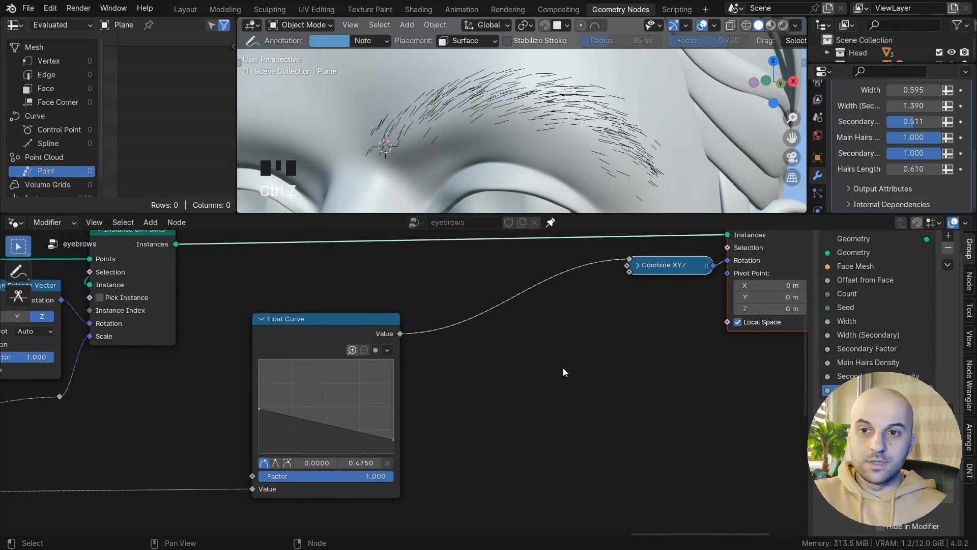
- Insert a float Mix node between the Float Curve and Combine XYZ, with the curve value driving its Factor
{"action": "scroll", "coordinate": [488, 352], "scroll_direction": "up", "scroll_amount": 2}
{"action": "key", "text": "shift+a"}
{"action": "type", "text": "mix"}
{"action": "key", "text": "Return"}
{"action": "left_click", "coordinate": [457, 395]}
{"action": "left_click_drag", "start_coordinate": [464, 409], "coordinate": [464, 392]}
{"action": "left_click_drag", "start_coordinate": [516, 341], "coordinate": [494, 327]}
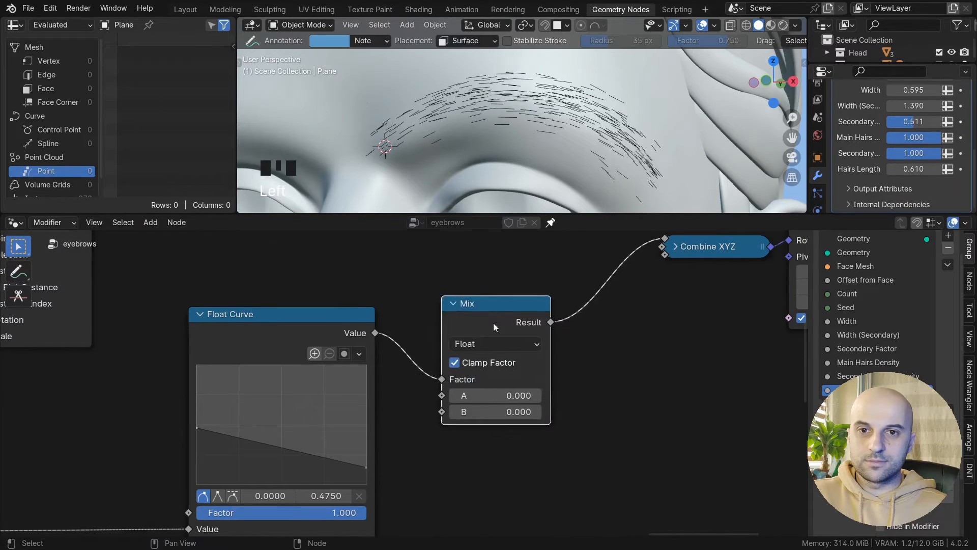
- Set the Mix node's A value to -pi and its B value to pi
{"action": "scroll", "coordinate": [552, 397], "scroll_direction": "up", "scroll_amount": 3}
{"action": "left_click", "coordinate": [438, 375]}
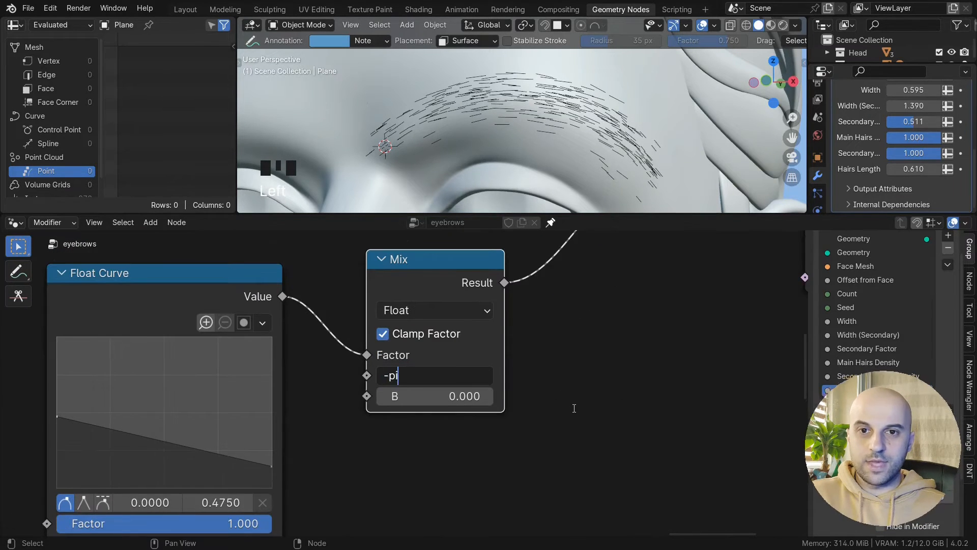
{"action": "key", "text": "Return"}
{"action": "left_click", "coordinate": [461, 397]}
{"action": "type", "text": "pi"}
{"action": "left_click", "coordinate": [504, 461]}
{"action": "middle_click_drag", "start_coordinate": [469, 465], "coordinate": [617, 448]}
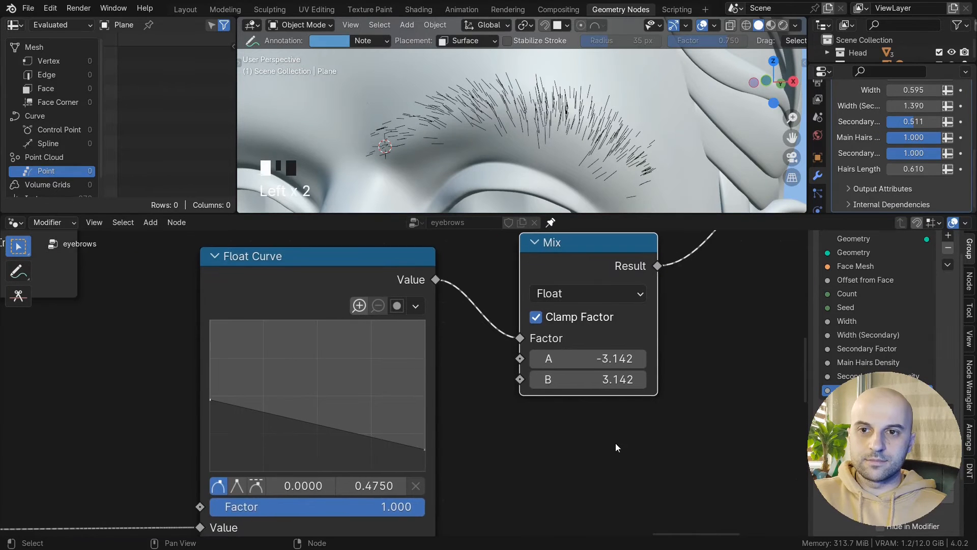
- Flatten the Float Curve by setting its end point to 0.5 and its start point to 0.505
{"action": "left_click_drag", "start_coordinate": [426, 451], "coordinate": [424, 400]}
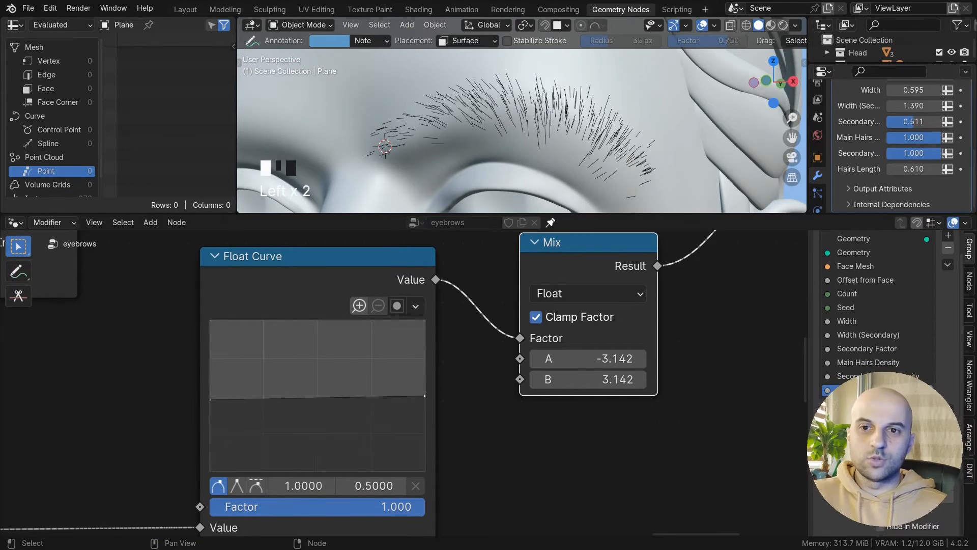
{"action": "middle_click_drag", "start_coordinate": [278, 407], "coordinate": [377, 408]}
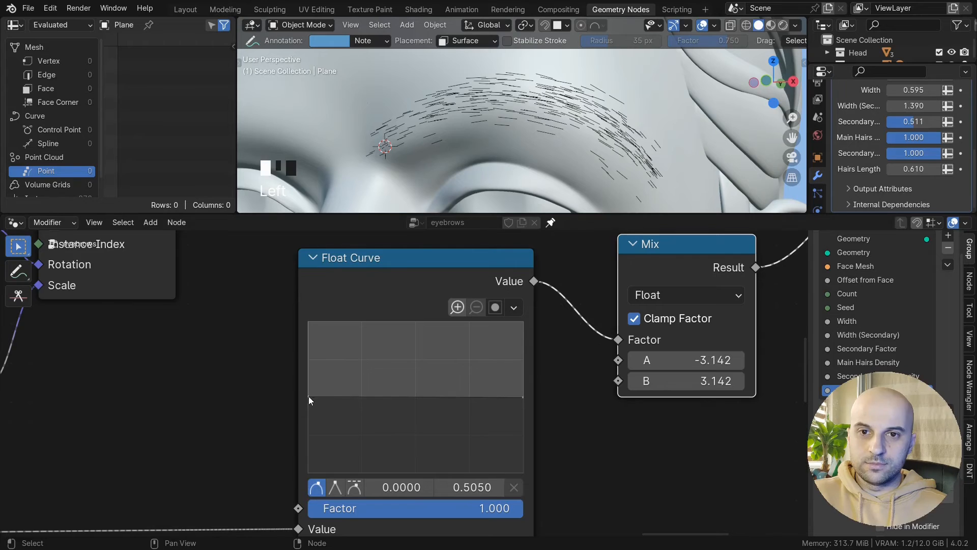
{"action": "scroll", "coordinate": [570, 110], "scroll_direction": "down", "scroll_amount": 2}
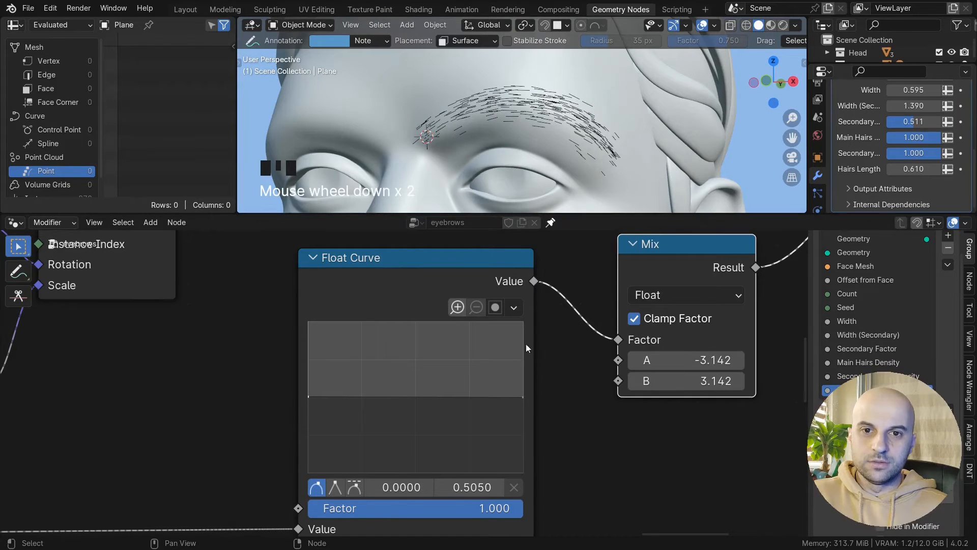
{"action": "scroll", "coordinate": [422, 407], "scroll_direction": "up", "scroll_amount": 1}
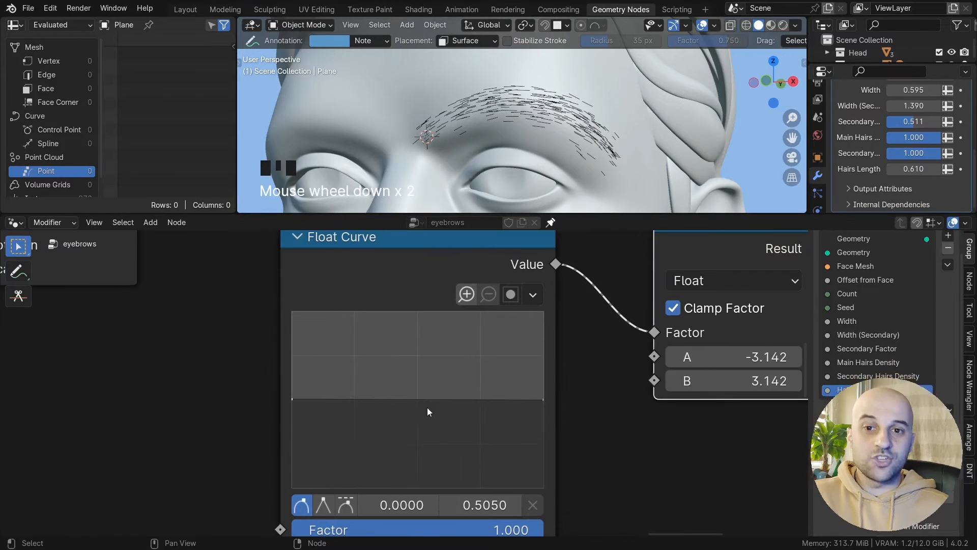
- Add a vector-handle point near the start of the Float Curve at height 0.5 and raise the start point to 0.72
{"action": "middle_click_drag", "start_coordinate": [427, 407], "coordinate": [517, 415]}
{"action": "left_click", "coordinate": [418, 406]}
{"action": "left_click_drag", "start_coordinate": [377, 405], "coordinate": [386, 387]}
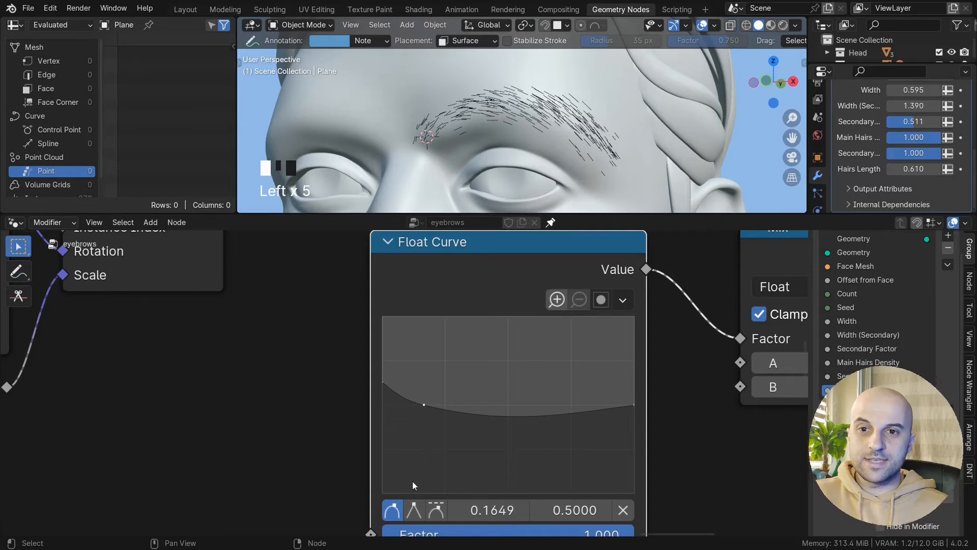
{"action": "left_click", "coordinate": [413, 510]}
{"action": "scroll", "coordinate": [463, 117], "scroll_direction": "up", "scroll_amount": 2}
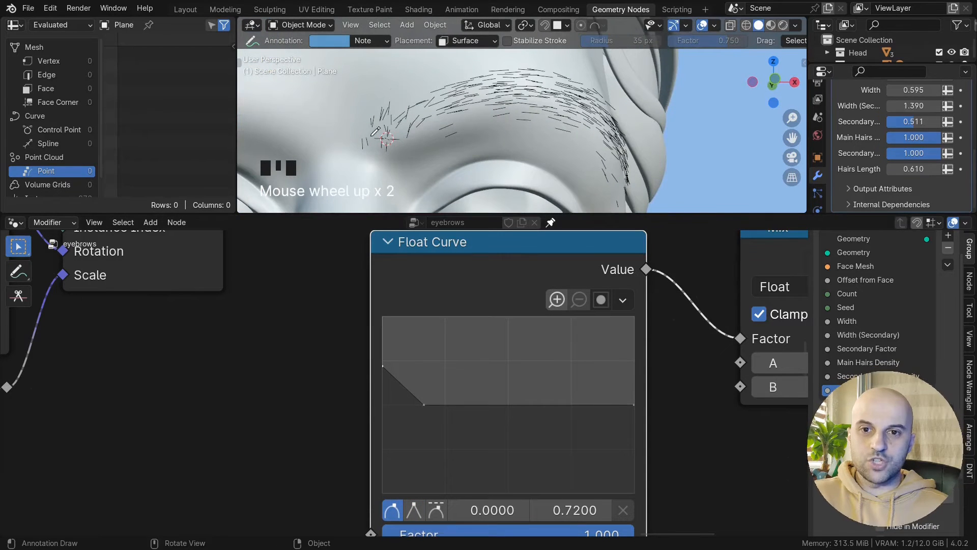
{"action": "left_click_drag", "start_coordinate": [422, 405], "coordinate": [442, 407]}
- Set the modifier's hair Count to 534 and raise the Float Curve's start point to 0.79
{"action": "scroll", "coordinate": [916, 112], "scroll_direction": "up", "scroll_amount": 5}
{"action": "left_click_drag", "start_coordinate": [915, 122], "coordinate": [937, 122]}
{"action": "middle_click_drag", "start_coordinate": [640, 326], "coordinate": [605, 346]}
{"action": "middle_click_drag", "start_coordinate": [509, 137], "coordinate": [474, 143]}
{"action": "left_click_drag", "start_coordinate": [407, 427], "coordinate": [409, 421]}
{"action": "left_click_drag", "start_coordinate": [347, 380], "coordinate": [346, 375]}
{"action": "middle_click_drag", "start_coordinate": [448, 148], "coordinate": [557, 175]}
{"action": "scroll", "coordinate": [373, 353], "scroll_direction": "down", "scroll_amount": 3}
- Show the eyebrows_m.jpg reference image and sketch the converging hair directions above and below the outer part of the brow
{"action": "left_click", "coordinate": [16, 222]}
{"action": "left_click", "coordinate": [48, 270]}
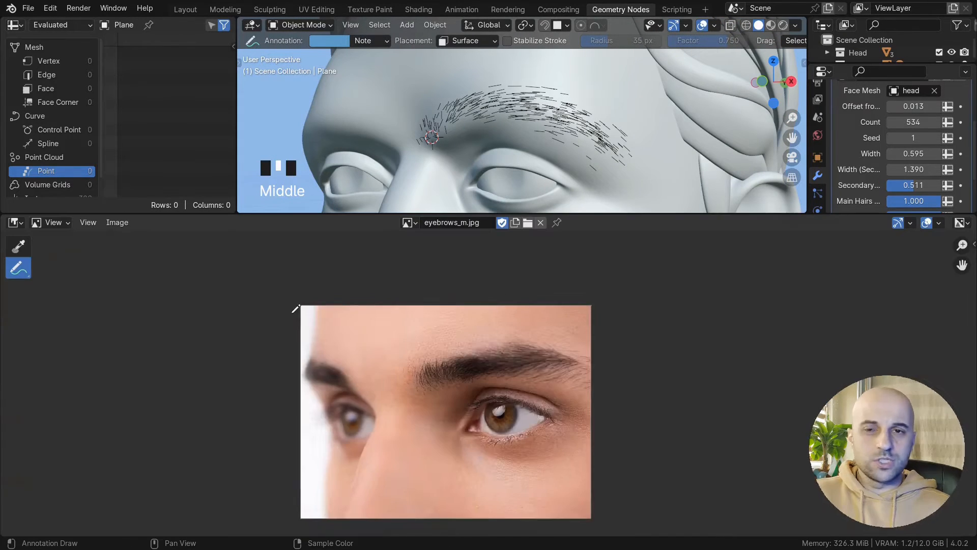
{"action": "middle_click_drag", "start_coordinate": [570, 387], "coordinate": [329, 334]}
{"action": "scroll", "coordinate": [329, 334], "scroll_direction": "up", "scroll_amount": 6}
{"action": "scroll", "coordinate": [326, 331], "scroll_direction": "down", "scroll_amount": 2}
{"action": "middle_click_drag", "start_coordinate": [173, 288], "coordinate": [279, 348]}
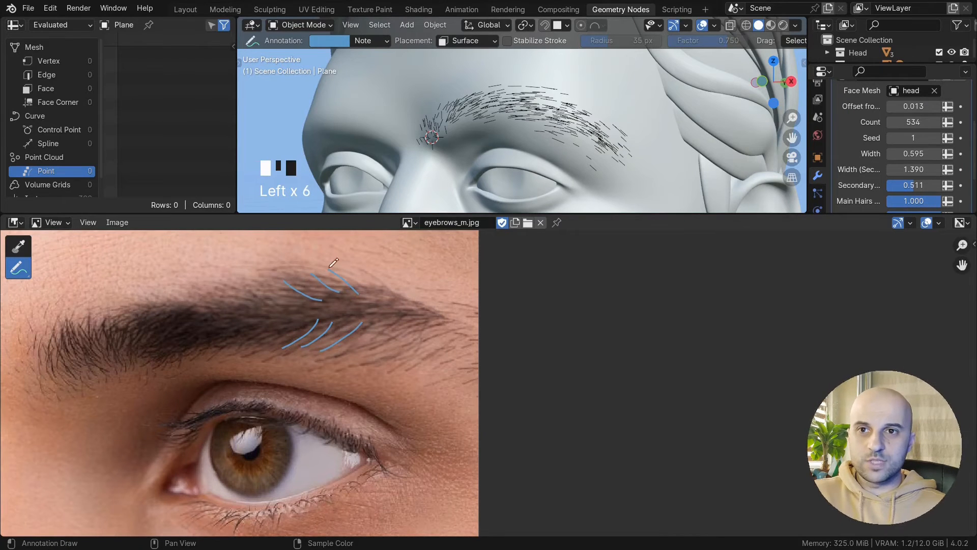
- Sketch temporary annotations over the generated hairs to illustrate the lower ones turning up and the upper ones down, and erase them
{"action": "middle_click_drag", "start_coordinate": [535, 130], "coordinate": [494, 141]}
{"action": "scroll", "coordinate": [530, 133], "scroll_direction": "up", "scroll_amount": 3}
{"action": "left_click_drag", "start_coordinate": [550, 147], "coordinate": [525, 128]}
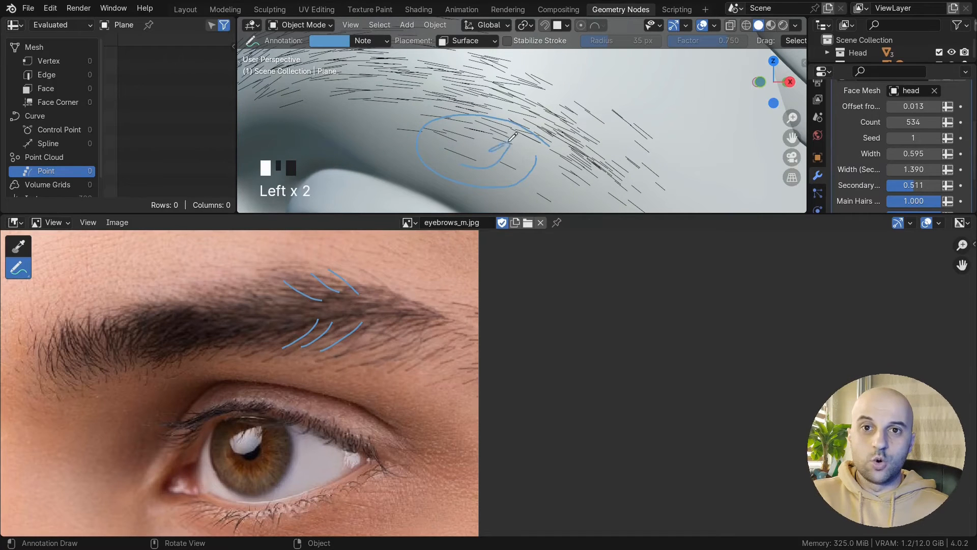
{"action": "middle_click_drag", "start_coordinate": [507, 137], "coordinate": [520, 84], "text": "shift"}
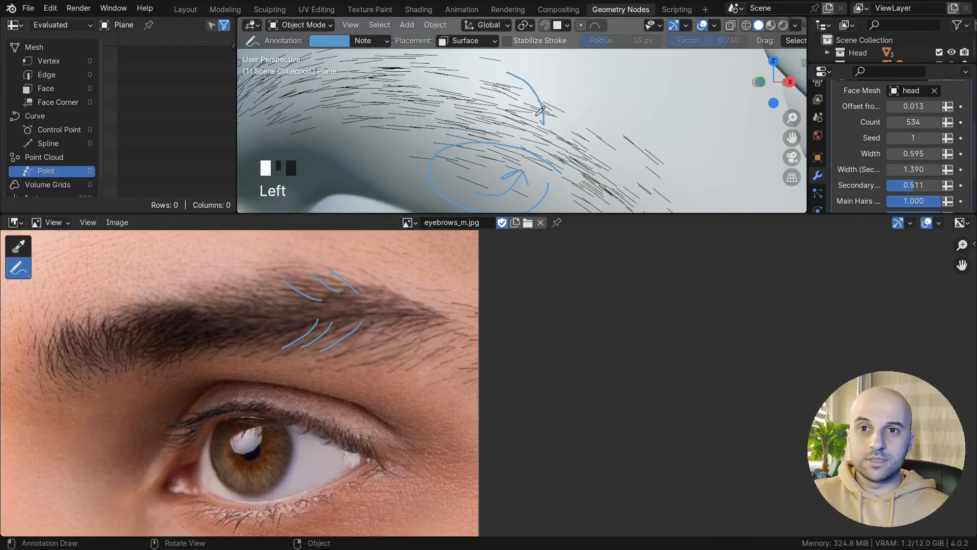
{"action": "left_click_drag", "start_coordinate": [491, 147], "coordinate": [480, 140], "text": "ctrl"}
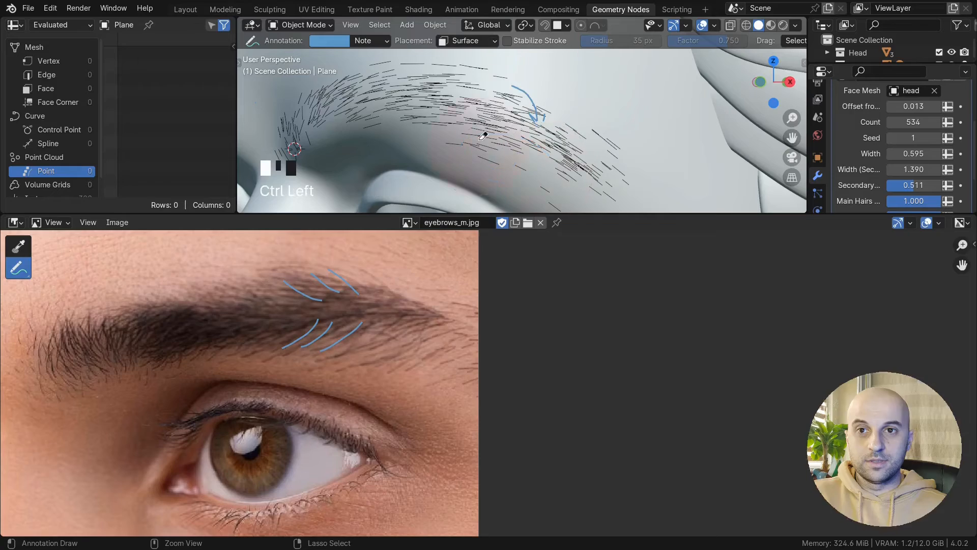
- Return to the eyebrows node tree, preview the Side of Guide Less Than result on the Delete Geometry points, and remove the viewer
{"action": "left_click", "coordinate": [16, 223]}
{"action": "left_click", "coordinate": [62, 390]}
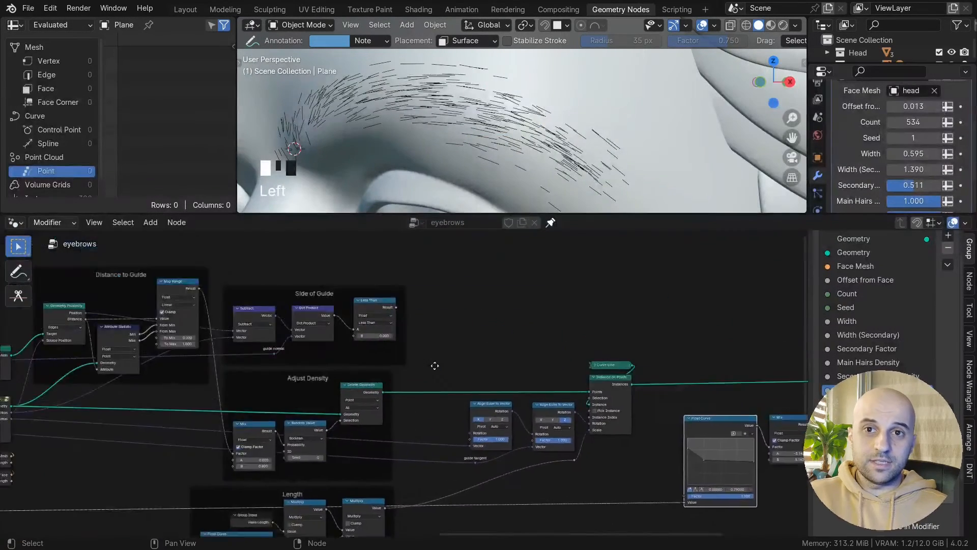
{"action": "left_click", "coordinate": [427, 276], "text": "ctrl+shift"}
{"action": "scroll", "coordinate": [416, 331], "scroll_direction": "down", "scroll_amount": 3}
{"action": "left_click", "coordinate": [393, 404], "text": "ctrl+shift"}
{"action": "scroll", "coordinate": [509, 186], "scroll_direction": "down", "scroll_amount": 1}
{"action": "middle_click_drag", "start_coordinate": [559, 293], "coordinate": [244, 270]}
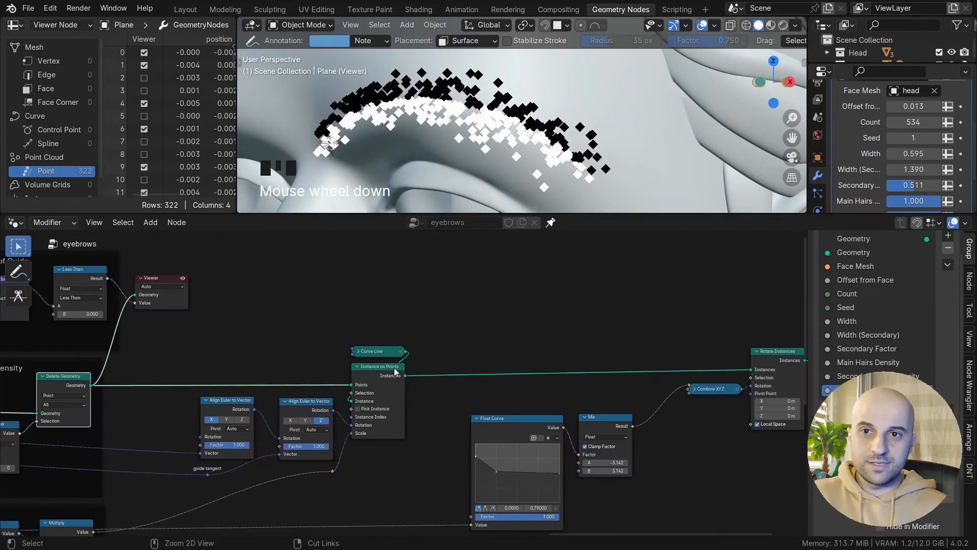
{"action": "left_click", "coordinate": [394, 367], "text": "ctrl+shift"}
{"action": "middle_click_drag", "start_coordinate": [311, 318], "coordinate": [317, 321]}
{"action": "middle_click_drag", "start_coordinate": [497, 364], "coordinate": [272, 321]}
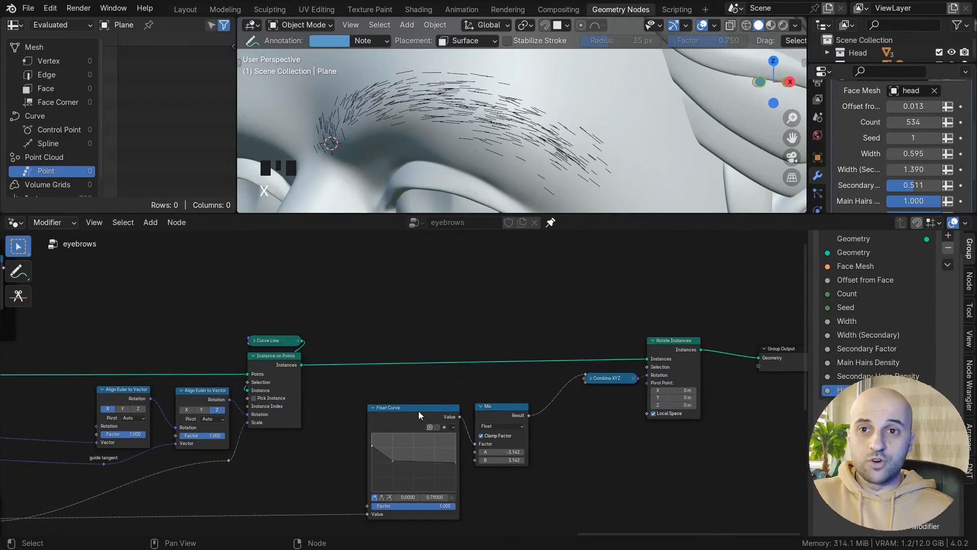
- Duplicate the Float Curve and Mix nodes, placing the copies directly below the originals
{"action": "left_click", "coordinate": [419, 412]}
{"action": "middle_click_drag", "start_coordinate": [425, 413], "coordinate": [481, 417]}
{"action": "key", "text": "shift+d"}
{"action": "key", "text": "y"}
{"action": "left_click", "coordinate": [490, 454]}
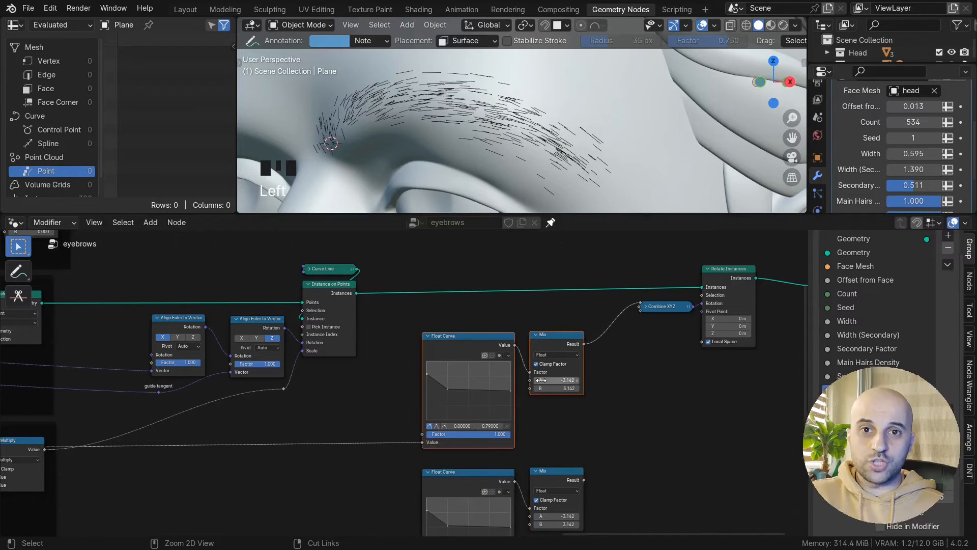
- Group the original Float Curve and Mix nodes in a frame labelled "flow"
{"action": "middle_click_drag", "start_coordinate": [521, 348], "coordinate": [449, 308]}
{"action": "key", "text": "ctrl+j"}
{"action": "left_click", "coordinate": [447, 257]}
{"action": "key", "text": "F2"}
{"action": "type", "text": "flow"}
{"action": "key", "text": "Return"}
- Group the duplicated Float Curve and Mix nodes in a frame labelled "clump"
{"action": "left_click_drag", "start_coordinate": [495, 451], "coordinate": [428, 439]}
{"action": "key", "text": "ctrl+j"}
{"action": "key", "text": "F2"}
{"action": "type", "text": "clump"}
{"action": "key", "text": "Return"}
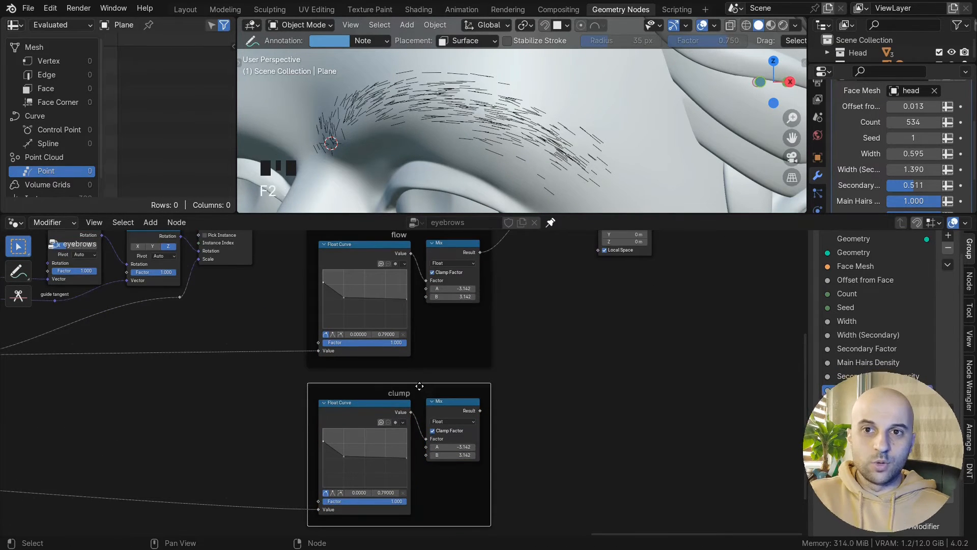
- Sum the flow and clump Mix results in a Math Add node and connect its output to Combine XYZ's X input
{"action": "middle_click_drag", "start_coordinate": [501, 269], "coordinate": [373, 330]}
{"action": "left_click_drag", "start_coordinate": [352, 312], "coordinate": [430, 381]}
{"action": "type", "text": "add"}
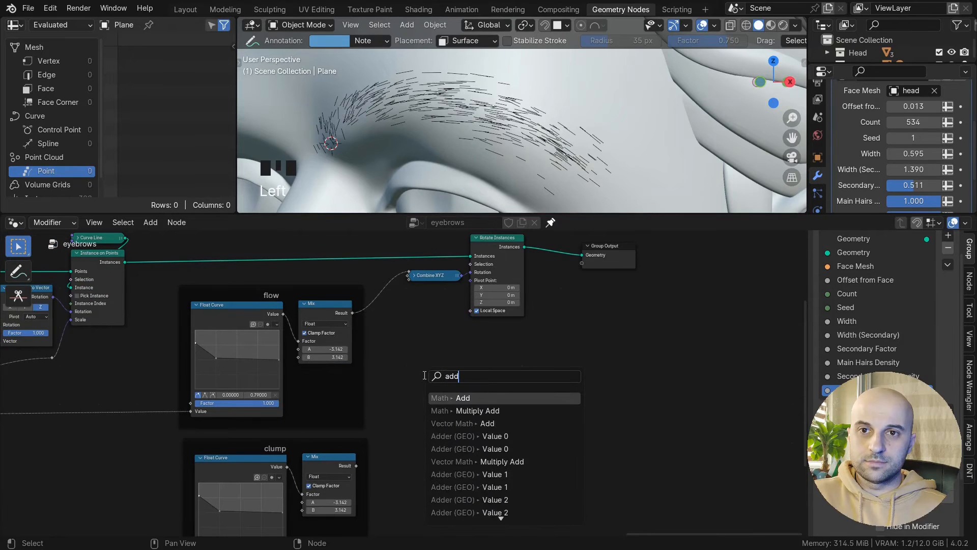
{"action": "key", "text": "Return"}
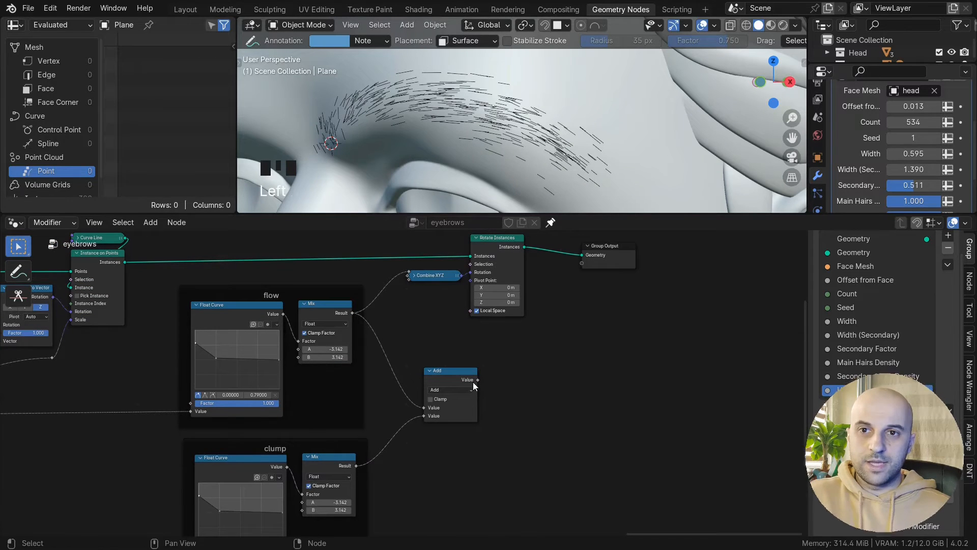
{"action": "left_click_drag", "start_coordinate": [409, 273], "coordinate": [408, 275]}
- Shift the Combine XYZ, Rotate Instances and Group Output nodes horizontally away from the frames
{"action": "left_click_drag", "start_coordinate": [622, 328], "coordinate": [432, 252]}
{"action": "key", "text": "g"}
{"action": "key", "text": "x"}
{"action": "left_click", "coordinate": [560, 260]}
- Reset the clump Float Curve and flatten it near the middle, with its end point at 0.515
{"action": "middle_click_drag", "start_coordinate": [476, 371], "coordinate": [511, 314]}
{"action": "scroll", "coordinate": [345, 400], "scroll_direction": "up", "scroll_amount": 5}
{"action": "middle_click_drag", "start_coordinate": [344, 400], "coordinate": [412, 344]}
{"action": "left_click", "coordinate": [318, 347]}
{"action": "left_click", "coordinate": [370, 372]}
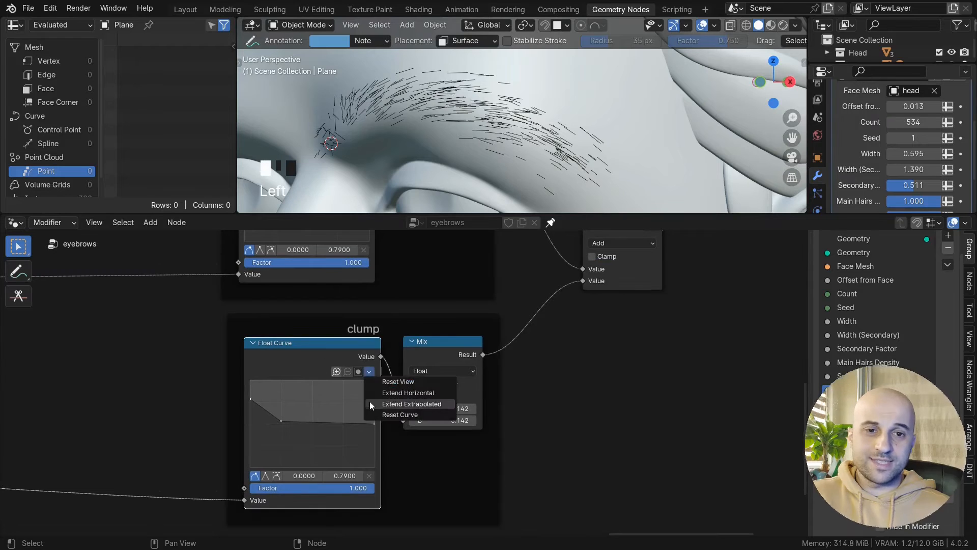
{"action": "left_click", "coordinate": [375, 414]}
{"action": "left_click_drag", "start_coordinate": [251, 466], "coordinate": [251, 426]}
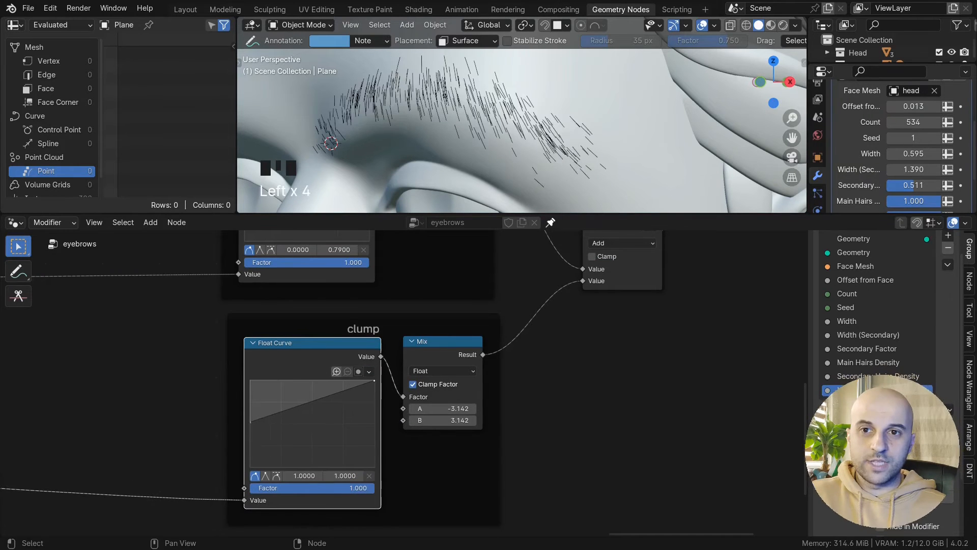
{"action": "left_click_drag", "start_coordinate": [374, 422], "coordinate": [526, 422]}
{"action": "middle_click_drag", "start_coordinate": [577, 427], "coordinate": [519, 426]}
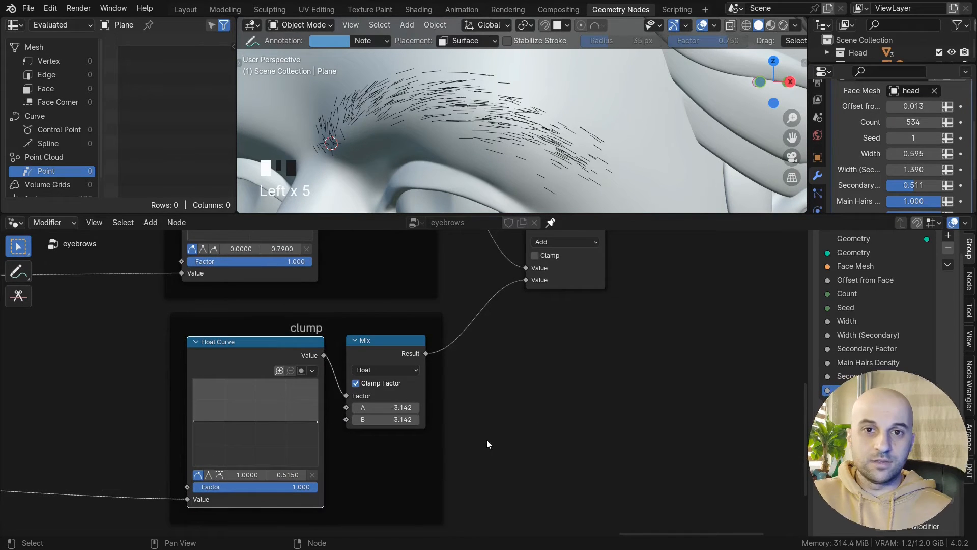
- Move the Add, Combine XYZ and Rotate Instances nodes further from the flow and clump frames to make room
{"action": "scroll", "coordinate": [547, 348], "scroll_direction": "down", "scroll_amount": 6}
{"action": "middle_click_drag", "start_coordinate": [705, 338], "coordinate": [591, 380]}
{"action": "left_click_drag", "start_coordinate": [592, 377], "coordinate": [405, 239]}
{"action": "key", "text": "g"}
{"action": "left_click", "coordinate": [534, 255]}
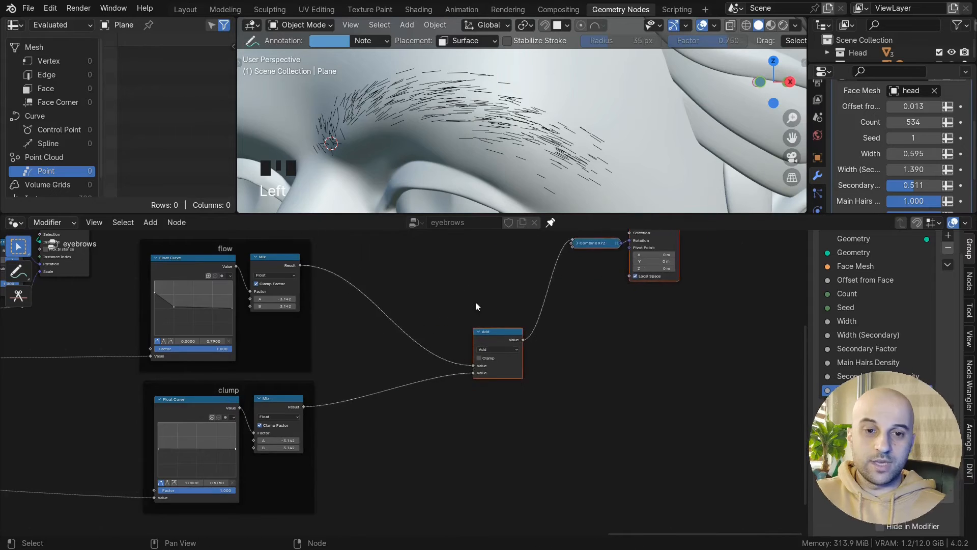
- Insert a Math Multiply node between the clump Mix result and the Add node
{"action": "scroll", "coordinate": [475, 301], "scroll_direction": "up", "scroll_amount": 6}
{"action": "scroll", "coordinate": [511, 107], "scroll_direction": "up", "scroll_amount": 1}
{"action": "left_click_drag", "start_coordinate": [244, 420], "coordinate": [394, 388]}
{"action": "type", "text": "mu"}
{"action": "key", "text": "Return"}
{"action": "left_click", "coordinate": [373, 432]}
- Connect the Side of Guide Less Than result to the Multiply node's second Value and reposition the Multiply node
{"action": "scroll", "coordinate": [385, 374], "scroll_direction": "down", "scroll_amount": 7}
{"action": "middle_click_drag", "start_coordinate": [348, 335], "coordinate": [490, 388]}
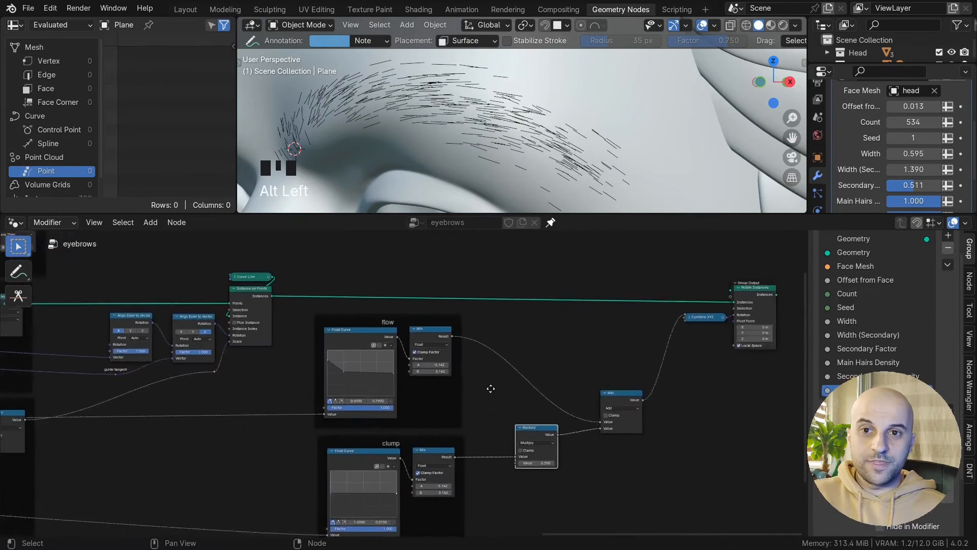
{"action": "scroll", "coordinate": [357, 336], "scroll_direction": "down", "scroll_amount": 3}
{"action": "middle_click_drag", "start_coordinate": [204, 273], "coordinate": [490, 380]}
{"action": "scroll", "coordinate": [405, 382], "scroll_direction": "up", "scroll_amount": 8}
{"action": "left_click_drag", "start_coordinate": [457, 340], "coordinate": [452, 445]}
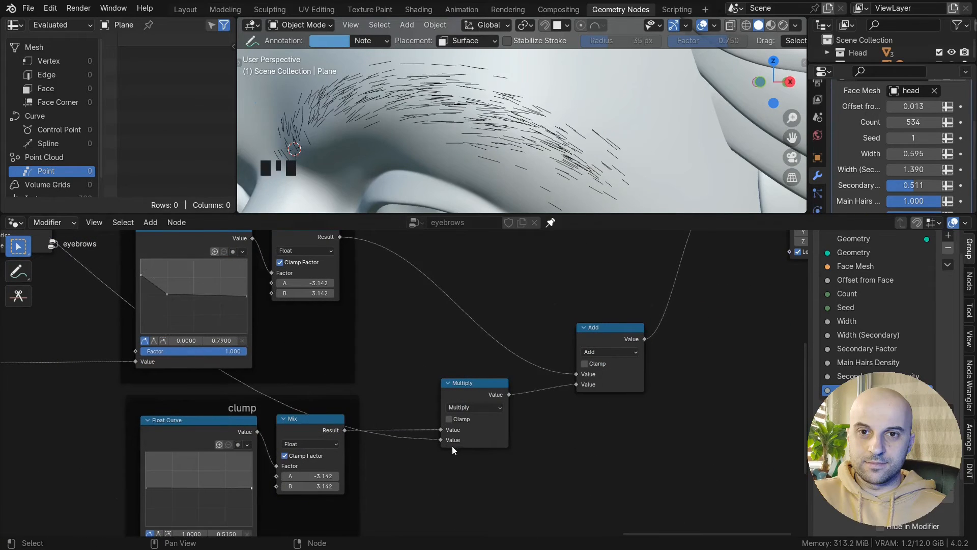
{"action": "scroll", "coordinate": [502, 140], "scroll_direction": "down", "scroll_amount": 2}
{"action": "middle_click_drag", "start_coordinate": [502, 140], "coordinate": [521, 141]}
{"action": "left_click_drag", "start_coordinate": [501, 442], "coordinate": [475, 427]}
- Raise the start of the clump Float Curve and set its end point to 0.86
{"action": "middle_click_drag", "start_coordinate": [169, 471], "coordinate": [276, 432]}
{"action": "scroll", "coordinate": [276, 432], "scroll_direction": "up", "scroll_amount": 5}
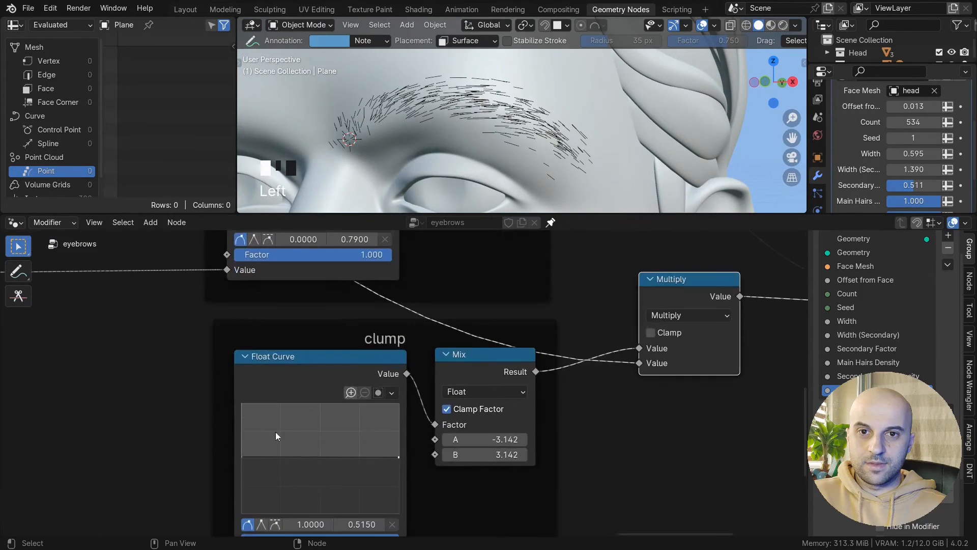
{"action": "left_click_drag", "start_coordinate": [243, 431], "coordinate": [242, 429]}
{"action": "left_click_drag", "start_coordinate": [399, 457], "coordinate": [398, 418]}
{"action": "scroll", "coordinate": [553, 128], "scroll_direction": "up", "scroll_amount": 2}
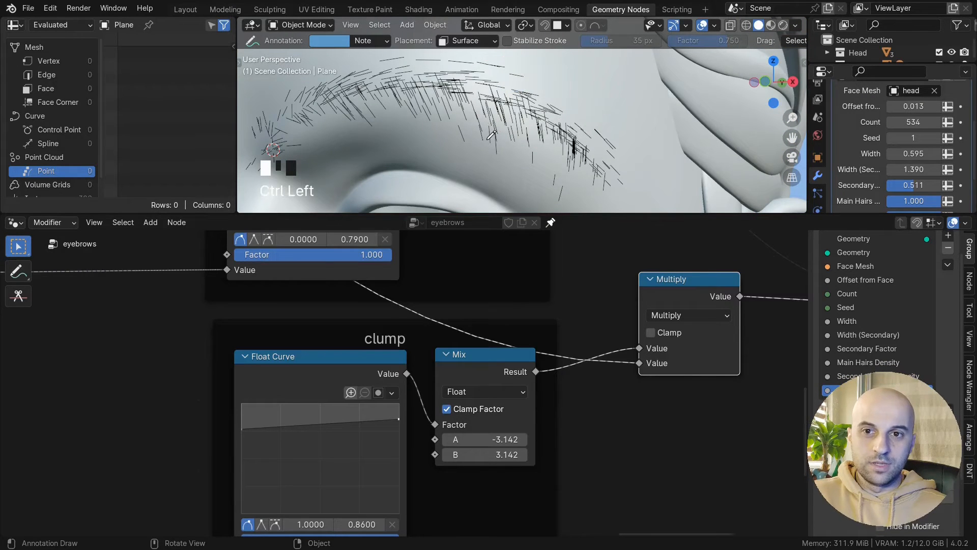
- Lower the end point of the clump Float Curve and move the Multiply node and those after it further from the frames
{"action": "left_click_drag", "start_coordinate": [398, 444], "coordinate": [399, 457]}
{"action": "scroll", "coordinate": [435, 417], "scroll_direction": "down", "scroll_amount": 8}
{"action": "middle_click_drag", "start_coordinate": [694, 409], "coordinate": [326, 482]}
{"action": "left_click_drag", "start_coordinate": [547, 462], "coordinate": [315, 371]}
{"action": "key", "text": "g"}
{"action": "left_click", "coordinate": [377, 368]}
- Add a float Mix node, drive its Factor from the Side of Guide result and feed its Result into the Multiply node
{"action": "scroll", "coordinate": [377, 372], "scroll_direction": "up", "scroll_amount": 3}
{"action": "key", "text": "shift+a"}
{"action": "type", "text": "mix"}
{"action": "key", "text": "Return"}
{"action": "left_click", "coordinate": [435, 330]}
{"action": "right_click_drag", "start_coordinate": [352, 428], "coordinate": [355, 439], "text": "shift"}
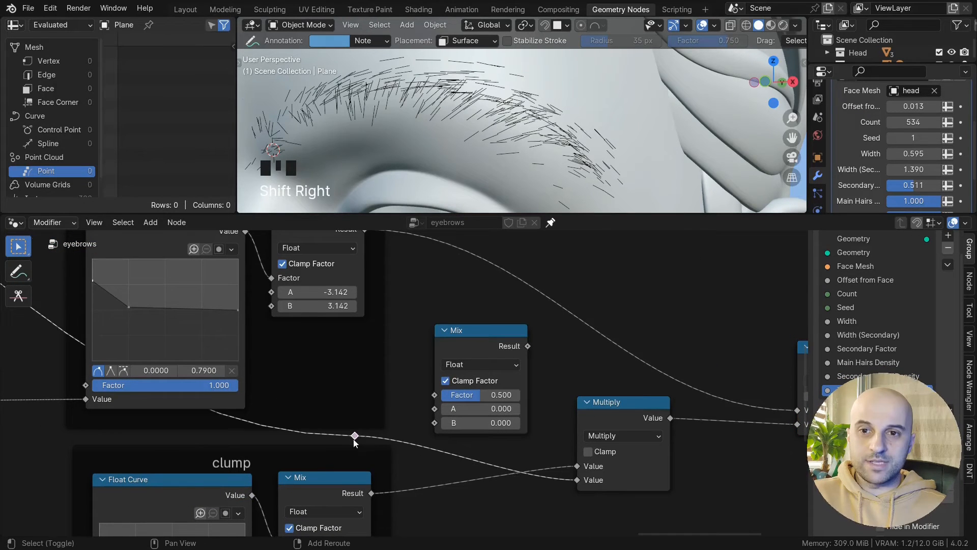
{"action": "left_click_drag", "start_coordinate": [426, 396], "coordinate": [434, 395]}
{"action": "middle_click_drag", "start_coordinate": [509, 374], "coordinate": [457, 365]}
{"action": "left_click_drag", "start_coordinate": [477, 336], "coordinate": [524, 469]}
- Set the new Mix node's A to -1 and B to 1
{"action": "left_click_drag", "start_coordinate": [473, 371], "coordinate": [465, 374]}
{"action": "scroll", "coordinate": [466, 374], "scroll_direction": "up", "scroll_amount": 2}
{"action": "double_click", "coordinate": [448, 401]}
{"action": "type", "text": "-1"}
{"action": "key", "text": "Tab"}
{"action": "key", "text": "Return"}
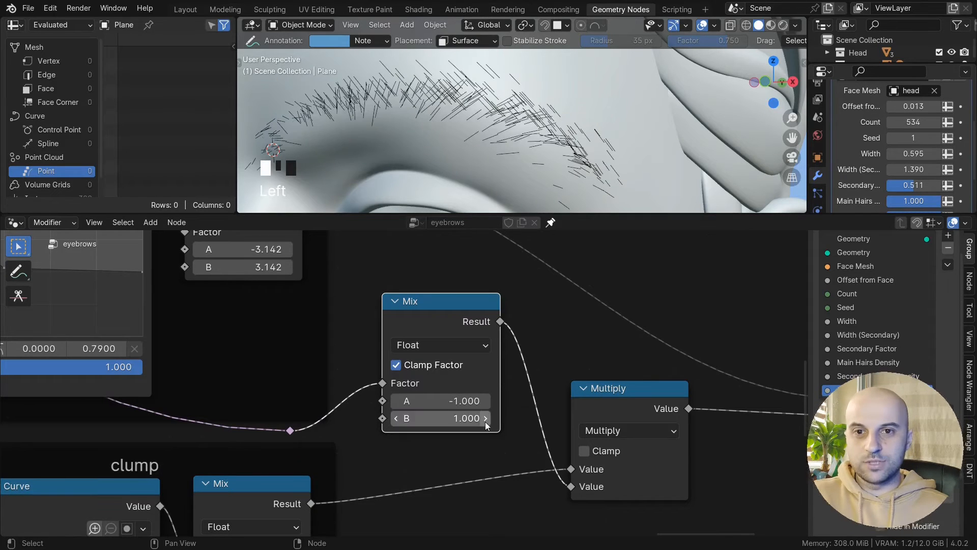
- Dissolve the reroute before the new Mix node, swap the Multiply inputs and place both nodes closer together
{"action": "key", "text": "ctrl+x"}
{"action": "left_click_drag", "start_coordinate": [436, 319], "coordinate": [432, 334]}
{"action": "key", "text": "alt+s"}
{"action": "left_click_drag", "start_coordinate": [608, 404], "coordinate": [571, 411]}
{"action": "left_click_drag", "start_coordinate": [444, 331], "coordinate": [435, 349]}
{"action": "scroll", "coordinate": [509, 397], "scroll_direction": "down", "scroll_amount": 3}
{"action": "scroll", "coordinate": [390, 453], "scroll_direction": "up", "scroll_amount": 4}
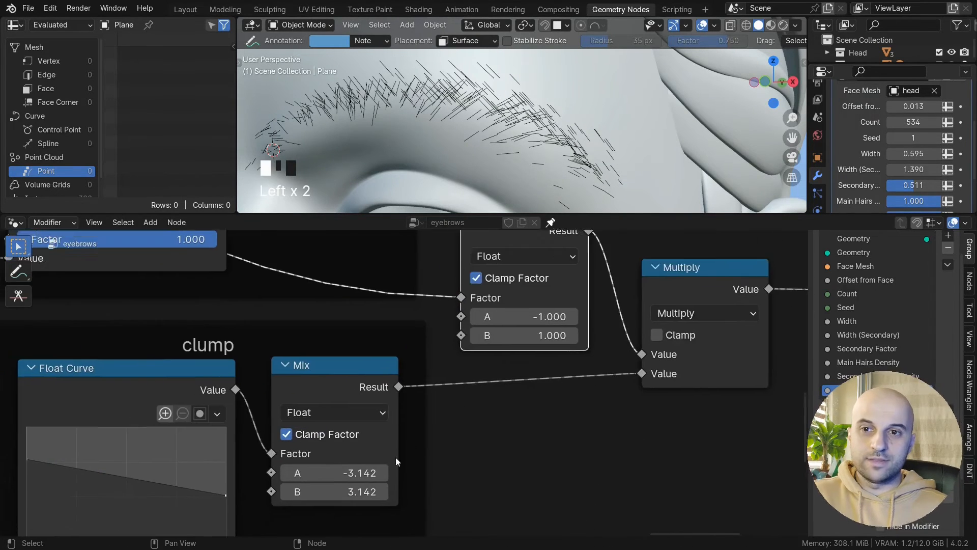
- Add a control point at 0.2491, 0.5050 to the clump Float Curve and raise the curve's end point
{"action": "middle_click_drag", "start_coordinate": [395, 457], "coordinate": [608, 394]}
{"action": "left_click_drag", "start_coordinate": [287, 405], "coordinate": [288, 432]}
{"action": "middle_click_drag", "start_coordinate": [448, 158], "coordinate": [476, 158]}
{"action": "left_click_drag", "start_coordinate": [441, 432], "coordinate": [441, 422]}
{"action": "key", "text": "ctrl+z"}
{"action": "left_click_drag", "start_coordinate": [438, 432], "coordinate": [438, 402]}
{"action": "left_click", "coordinate": [289, 432]}
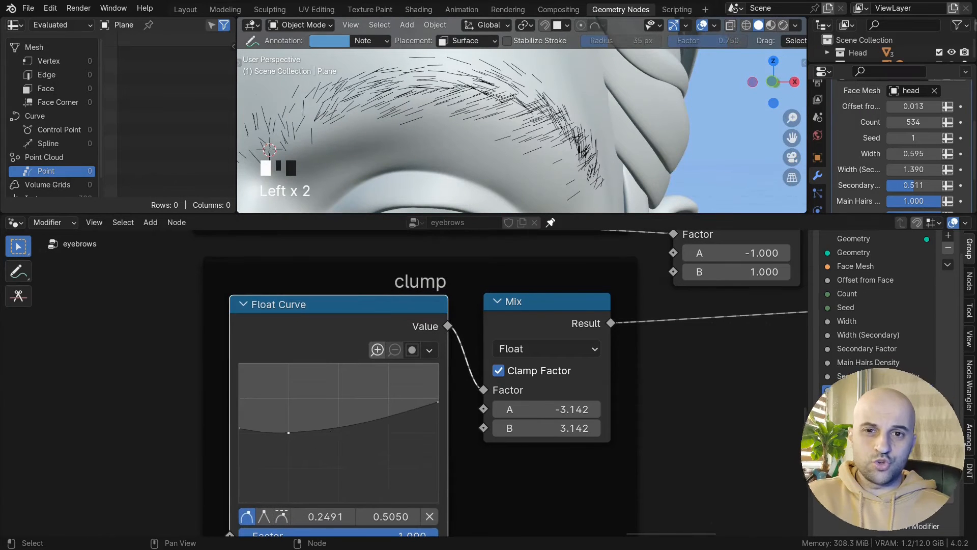
- Give the clump curve point vector handles, add another at 0.3754, 0.6350, level the end with it and set the start to 0.4950
{"action": "left_click", "coordinate": [264, 517]}
{"action": "middle_click_drag", "start_coordinate": [318, 427], "coordinate": [304, 435]}
{"action": "mouse_move", "coordinate": [304, 435]}
{"action": "left_mouse_down"}
{"action": "mouse_move", "coordinate": [301, 410]}
{"action": "mouse_move", "coordinate": [302, 423]}
{"action": "left_mouse_up"}
{"action": "left_click", "coordinate": [252, 525]}
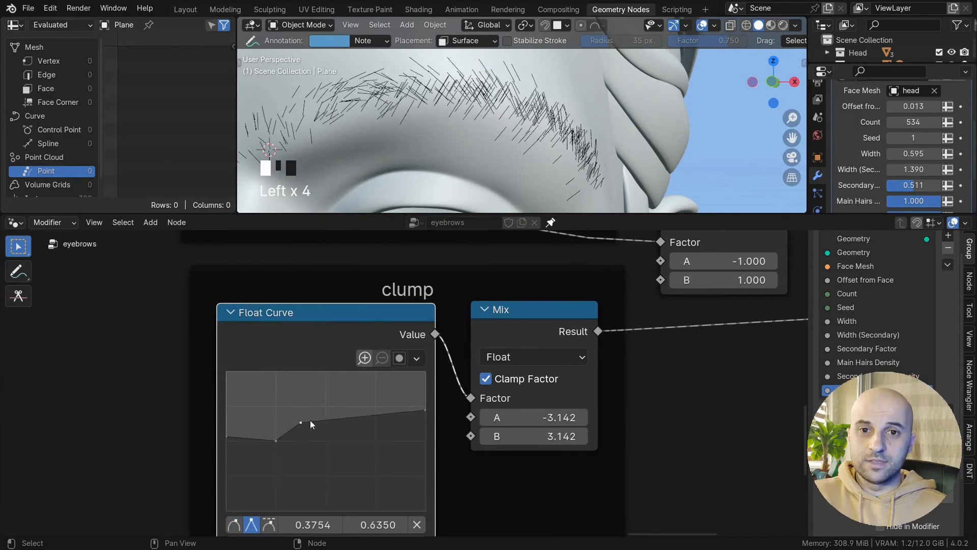
{"action": "left_click_drag", "start_coordinate": [425, 410], "coordinate": [426, 423]}
- Examine how the hairs cross near the brow's tail, circling the outer and central hairs with temporary annotations
{"action": "middle_click_drag", "start_coordinate": [407, 157], "coordinate": [390, 159]}
{"action": "mouse_move", "coordinate": [520, 118]}
{"action": "middle_mouse_down"}
{"action": "mouse_move", "coordinate": [499, 116]}
{"action": "mouse_move", "coordinate": [520, 108]}
{"action": "middle_mouse_up"}
{"action": "scroll", "coordinate": [499, 116], "scroll_direction": "up", "scroll_amount": 1}
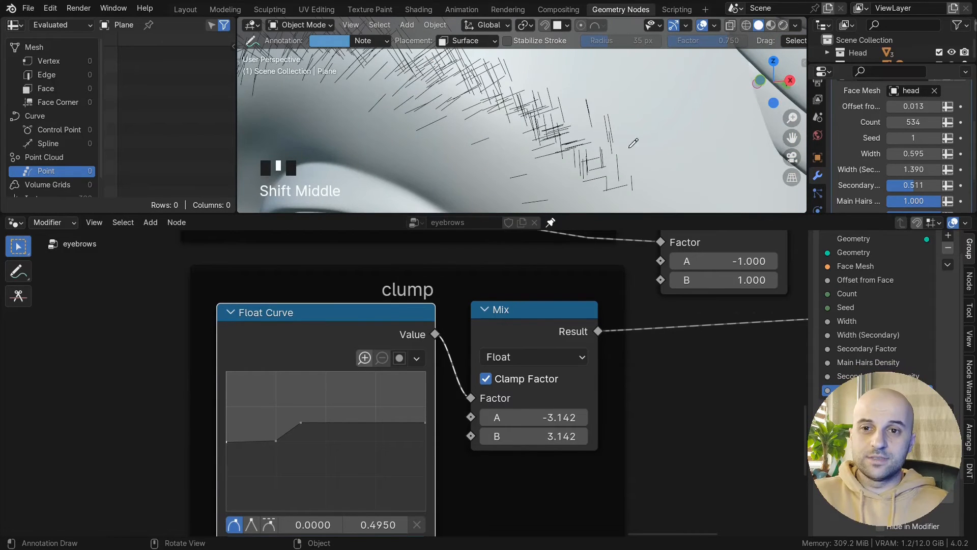
{"action": "scroll", "coordinate": [633, 143], "scroll_direction": "down", "scroll_amount": 2}
{"action": "scroll", "coordinate": [570, 146], "scroll_direction": "up", "scroll_amount": 3}
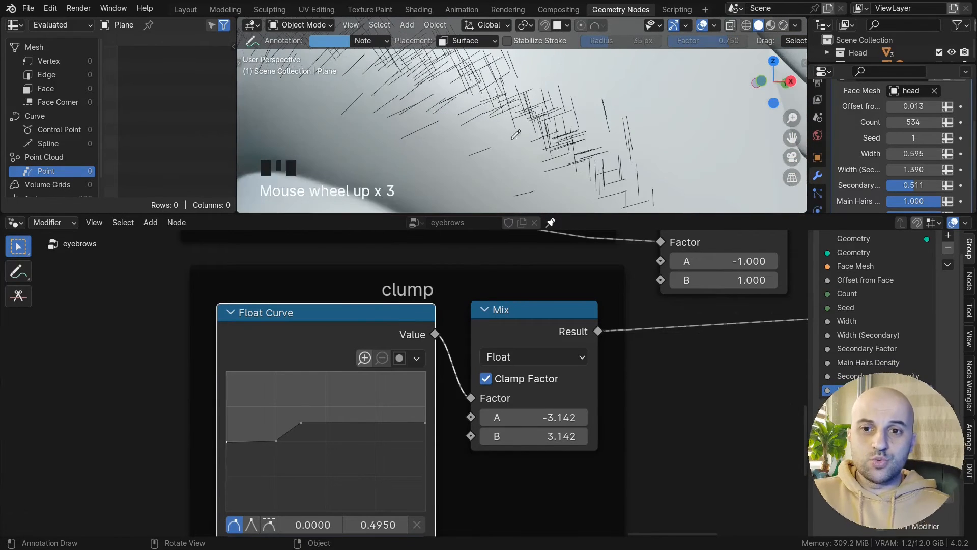
{"action": "left_click_drag", "start_coordinate": [468, 102], "coordinate": [444, 73]}
{"action": "middle_click_drag", "start_coordinate": [444, 74], "coordinate": [475, 145], "text": "shift"}
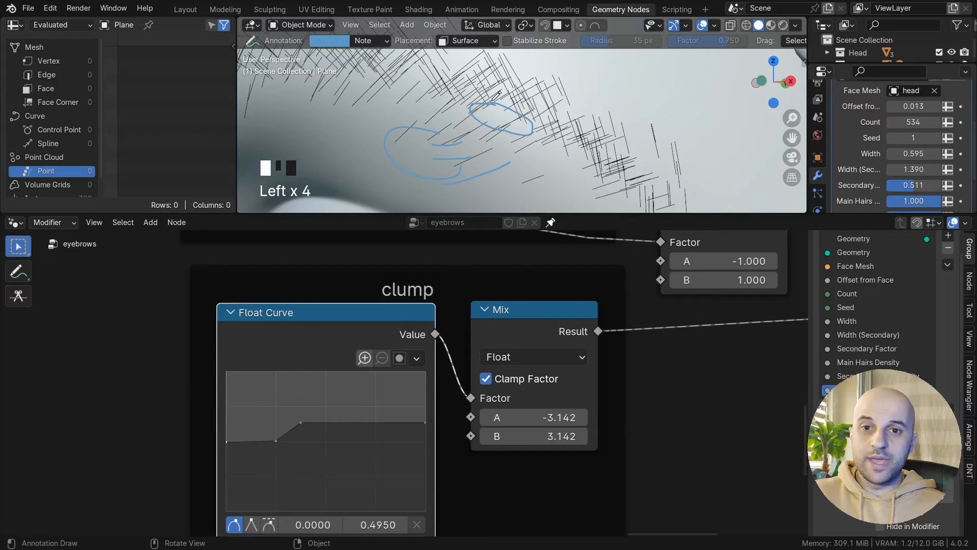
{"action": "scroll", "coordinate": [444, 147], "scroll_direction": "down", "scroll_amount": 3}
{"action": "middle_click_drag", "start_coordinate": [444, 147], "coordinate": [506, 122]}
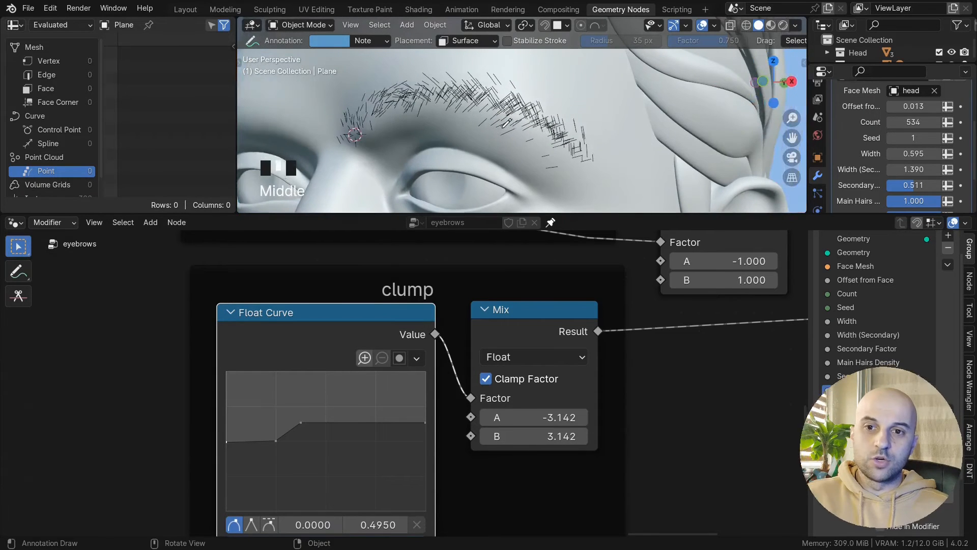
- Add a reroute to the Distance to Guide Map Range result and bring it over beside the clump Multiply node
{"action": "scroll", "coordinate": [504, 334], "scroll_direction": "down", "scroll_amount": 12}
{"action": "middle_click_drag", "start_coordinate": [426, 323], "coordinate": [37, 486]}
{"action": "scroll", "coordinate": [241, 387], "scroll_direction": "up", "scroll_amount": 6}
{"action": "scroll", "coordinate": [240, 387], "scroll_direction": "up", "scroll_amount": 2}
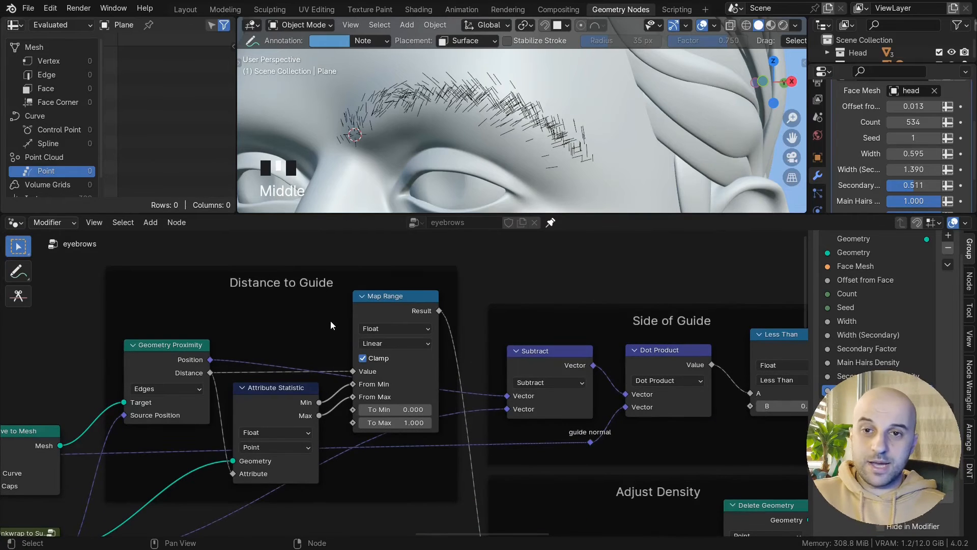
{"action": "middle_click_drag", "start_coordinate": [331, 325], "coordinate": [253, 365]}
{"action": "left_click", "coordinate": [405, 325]}
{"action": "key", "text": "shift+a"}
{"action": "type", "text": "rer"}
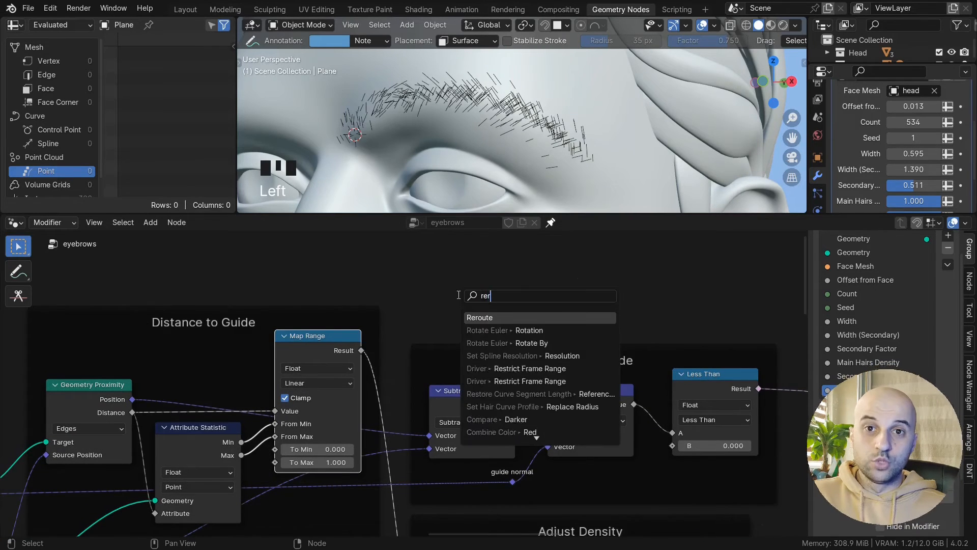
{"action": "key", "text": "Return"}
{"action": "left_click", "coordinate": [456, 299]}
{"action": "scroll", "coordinate": [455, 300], "scroll_direction": "down", "scroll_amount": 6}
{"action": "middle_click_drag", "start_coordinate": [489, 345], "coordinate": [234, 283]}
{"action": "key", "text": "g"}
{"action": "left_click", "coordinate": [700, 493]}
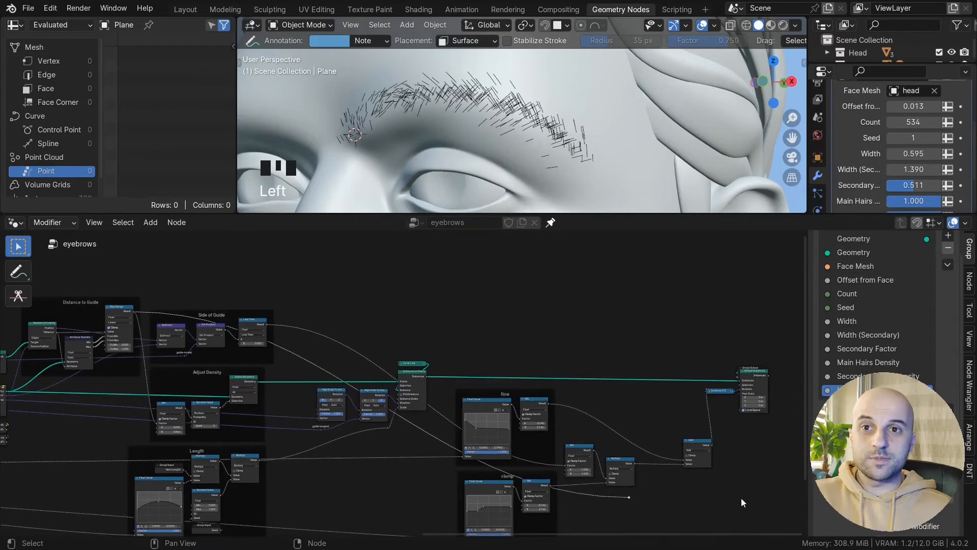
- Move the Add node and the nodes after it further from the clump Multiply node to make room
{"action": "middle_click_drag", "start_coordinate": [742, 498], "coordinate": [542, 493]}
{"action": "scroll", "coordinate": [565, 466], "scroll_direction": "up", "scroll_amount": 5}
{"action": "left_click_drag", "start_coordinate": [584, 440], "coordinate": [460, 291]}
{"action": "key", "text": "g"}
{"action": "left_click", "coordinate": [603, 292]}
{"action": "scroll", "coordinate": [447, 386], "scroll_direction": "up", "scroll_amount": 6}
{"action": "middle_click_drag", "start_coordinate": [447, 387], "coordinate": [182, 424]}
{"action": "left_click_drag", "start_coordinate": [585, 301], "coordinate": [789, 297]}
{"action": "middle_click_drag", "start_coordinate": [377, 356], "coordinate": [657, 229]}
{"action": "scroll", "coordinate": [336, 359], "scroll_direction": "up", "scroll_amount": 5}
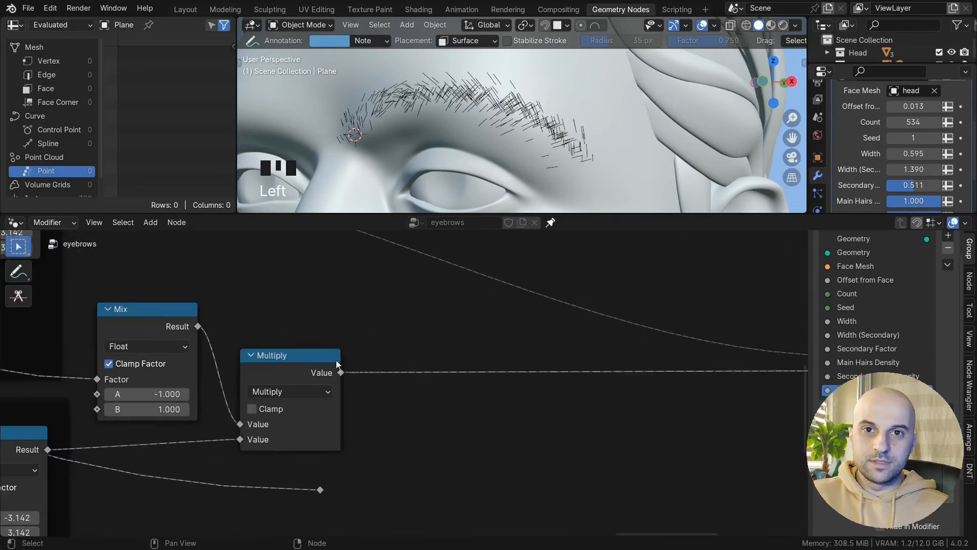
- Duplicate the Multiply node after the first one and connect the Distance to Guide reroute to its second Value
{"action": "left_click", "coordinate": [336, 360]}
{"action": "key", "text": "shift+d"}
{"action": "left_click", "coordinate": [470, 361]}
{"action": "scroll", "coordinate": [560, 431], "scroll_direction": "up", "scroll_amount": 3}
{"action": "left_click_drag", "start_coordinate": [389, 497], "coordinate": [405, 465]}
{"action": "scroll", "coordinate": [524, 128], "scroll_direction": "up", "scroll_amount": 3}
{"action": "scroll", "coordinate": [524, 138], "scroll_direction": "down", "scroll_amount": 4}
- Raise the middle and end points of the clump Float Curve slightly while checking the hairs from several angles
{"action": "middle_click_drag", "start_coordinate": [525, 137], "coordinate": [565, 152]}
{"action": "scroll", "coordinate": [534, 130], "scroll_direction": "up", "scroll_amount": 2}
{"action": "left_click", "coordinate": [535, 346]}
{"action": "middle_click_drag", "start_coordinate": [250, 384], "coordinate": [764, 326]}
{"action": "scroll", "coordinate": [373, 456], "scroll_direction": "up", "scroll_amount": 2}
{"action": "middle_click_drag", "start_coordinate": [373, 456], "coordinate": [410, 428]}
{"action": "middle_click_drag", "start_coordinate": [509, 137], "coordinate": [539, 136]}
{"action": "middle_click_drag", "start_coordinate": [379, 435], "coordinate": [411, 435]}
{"action": "left_click_drag", "start_coordinate": [454, 413], "coordinate": [457, 406]}
{"action": "middle_click_drag", "start_coordinate": [565, 142], "coordinate": [520, 140]}
{"action": "left_click_drag", "start_coordinate": [600, 418], "coordinate": [599, 405]}
{"action": "middle_click_drag", "start_coordinate": [539, 145], "coordinate": [515, 141]}
- Move the -1 to 1 Mix node and both Multiply nodes into the clump frame and dissolve the leftover reroute
{"action": "scroll", "coordinate": [585, 326], "scroll_direction": "down", "scroll_amount": 6}
{"action": "middle_click_drag", "start_coordinate": [661, 346], "coordinate": [458, 407]}
{"action": "left_click_drag", "start_coordinate": [582, 448], "coordinate": [415, 334]}
{"action": "key", "text": "g"}
{"action": "left_click", "coordinate": [473, 409]}
{"action": "left_click", "coordinate": [507, 477]}
{"action": "key", "text": "ctrl+x"}
{"action": "left_click_drag", "start_coordinate": [453, 372], "coordinate": [448, 383]}
- Bring the Add, Combine XYZ and Rotate Instances nodes closer to the frames and route the instances link above them with a reroute
{"action": "scroll", "coordinate": [438, 384], "scroll_direction": "down", "scroll_amount": 11}
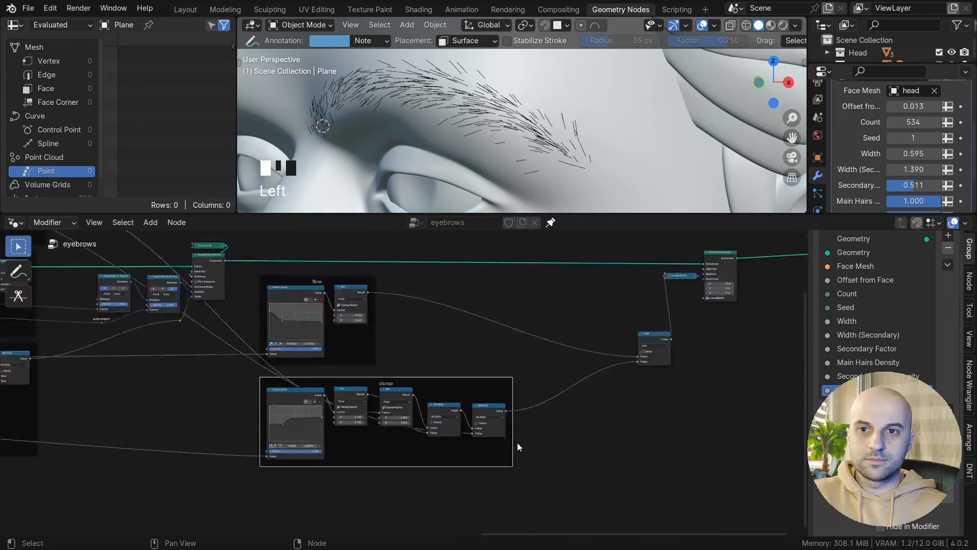
{"action": "left_click_drag", "start_coordinate": [679, 392], "coordinate": [530, 296]}
{"action": "left_click_drag", "start_coordinate": [554, 315], "coordinate": [485, 324]}
{"action": "left_click_drag", "start_coordinate": [611, 361], "coordinate": [508, 344]}
{"action": "left_click_drag", "start_coordinate": [592, 341], "coordinate": [706, 347]}
{"action": "middle_click_drag", "start_coordinate": [665, 359], "coordinate": [616, 365]}
{"action": "right_click_drag", "start_coordinate": [375, 311], "coordinate": [369, 346], "text": "shift"}
{"action": "left_click_drag", "start_coordinate": [369, 334], "coordinate": [310, 311]}
{"action": "scroll", "coordinate": [574, 386], "scroll_direction": "up", "scroll_amount": 5}
{"action": "middle_click_drag", "start_coordinate": [574, 386], "coordinate": [493, 387]}
- Examine the eyebrow hairs' flow and clumping in an enlarged viewport from close up and from a distance
{"action": "key", "text": "ctrl+space"}
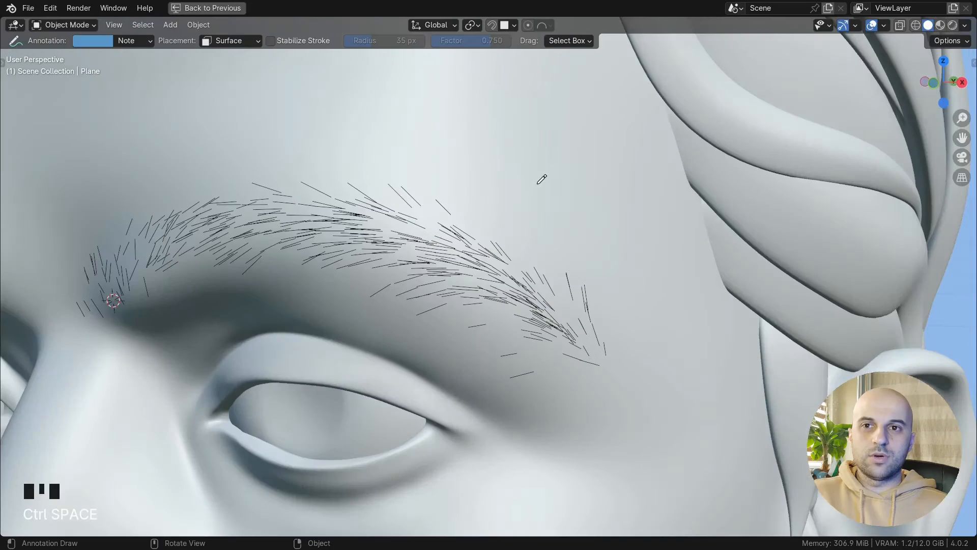
{"action": "scroll", "coordinate": [466, 257], "scroll_direction": "up", "scroll_amount": 3}
{"action": "middle_click_drag", "start_coordinate": [466, 257], "coordinate": [463, 269]}
{"action": "scroll", "coordinate": [375, 263], "scroll_direction": "up", "scroll_amount": 2}
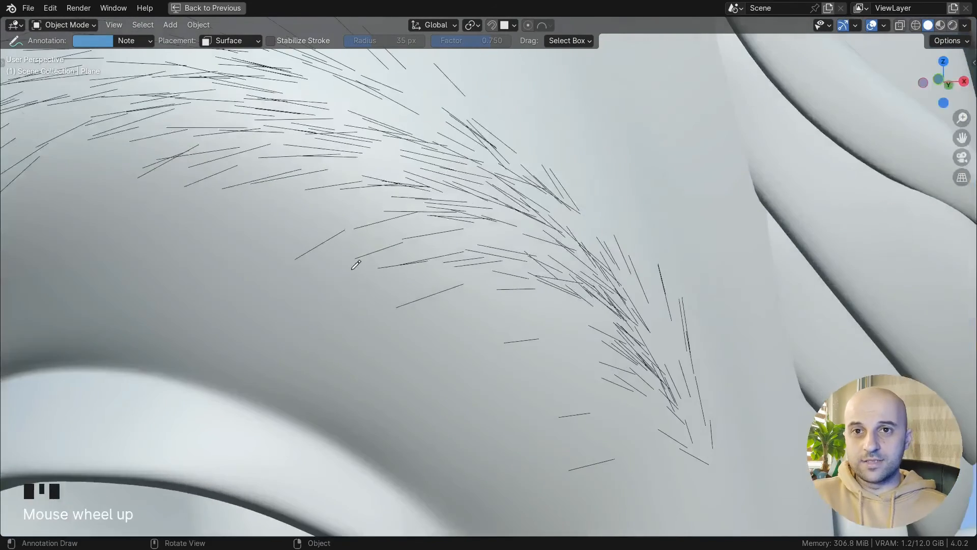
{"action": "middle_click_drag", "start_coordinate": [358, 263], "coordinate": [449, 267], "text": "shift"}
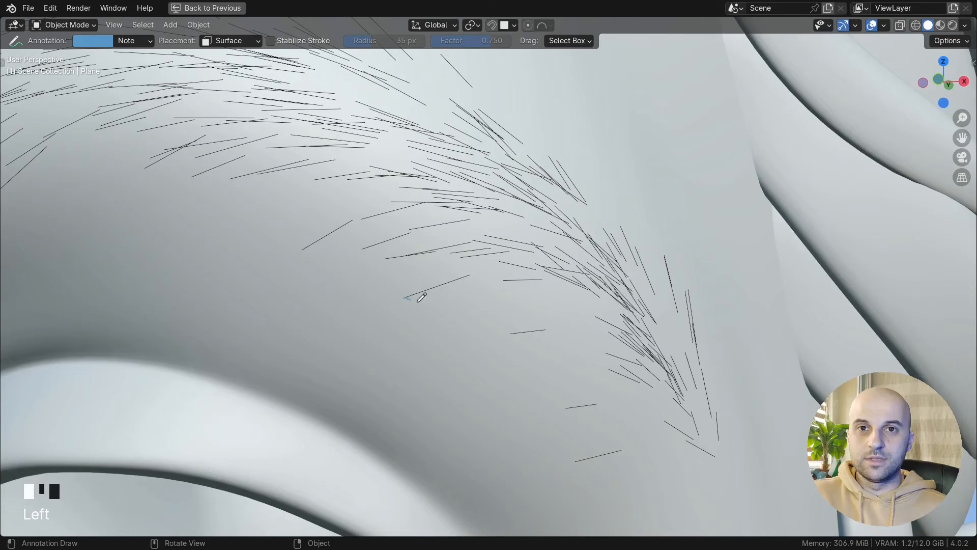
{"action": "key", "text": "ctrl+z"}
{"action": "scroll", "coordinate": [494, 315], "scroll_direction": "down", "scroll_amount": 5}
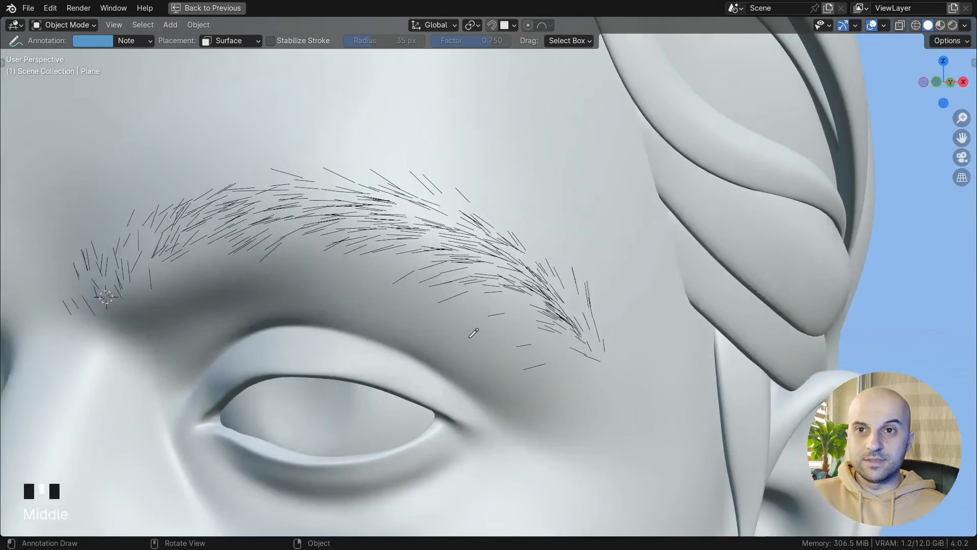
{"action": "key", "text": "ctrl+space"}
{"action": "middle_click_drag", "start_coordinate": [469, 141], "coordinate": [528, 137], "text": "shift"}
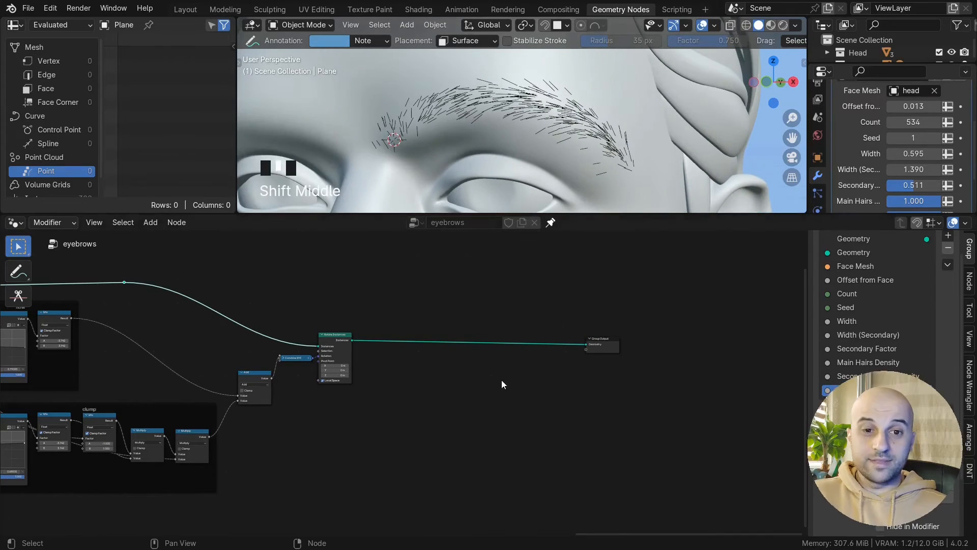
{"action": "middle_click_drag", "start_coordinate": [522, 352], "coordinate": [558, 380], "text": "shift"}
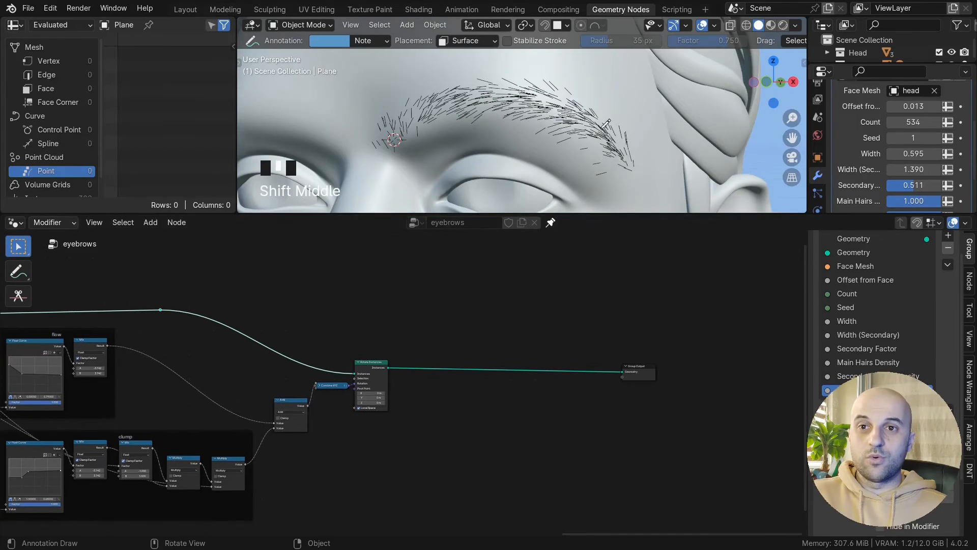
{"action": "scroll", "coordinate": [605, 123], "scroll_direction": "up", "scroll_amount": 3}
{"action": "middle_click_drag", "start_coordinate": [596, 121], "coordinate": [577, 122]}
- Insert a Realize Instances node after Rotate Instances
{"action": "scroll", "coordinate": [416, 384], "scroll_direction": "up", "scroll_amount": 10}
{"action": "key", "text": "shift+a"}
{"action": "type", "text": "realize"}
{"action": "key", "text": "Return"}
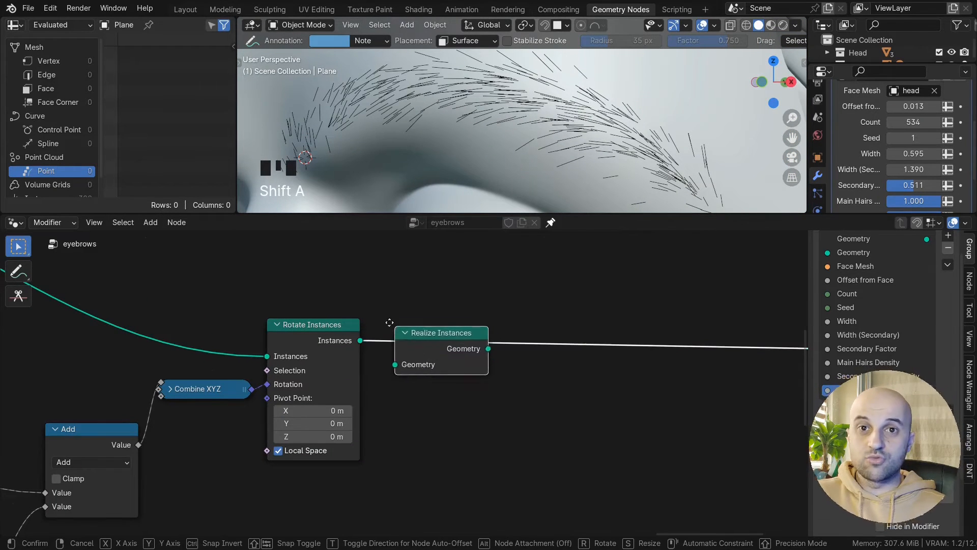
{"action": "left_click", "coordinate": [383, 310]}
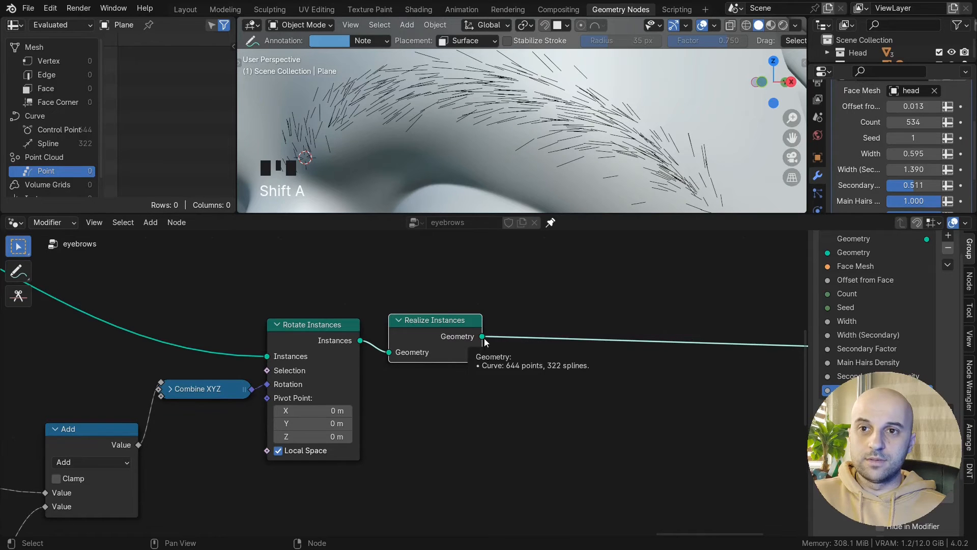
- Insert a Resample Curve node after Realize Instances and set its Count to 12
{"action": "middle_click_drag", "start_coordinate": [484, 395], "coordinate": [394, 431]}
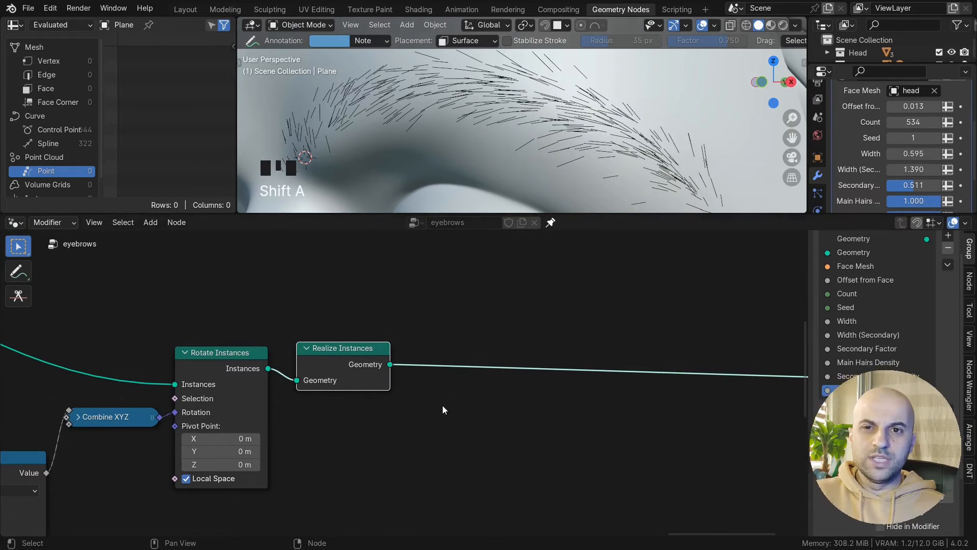
{"action": "key", "text": "shift+a"}
{"action": "type", "text": "resa"}
{"action": "key", "text": "Return"}
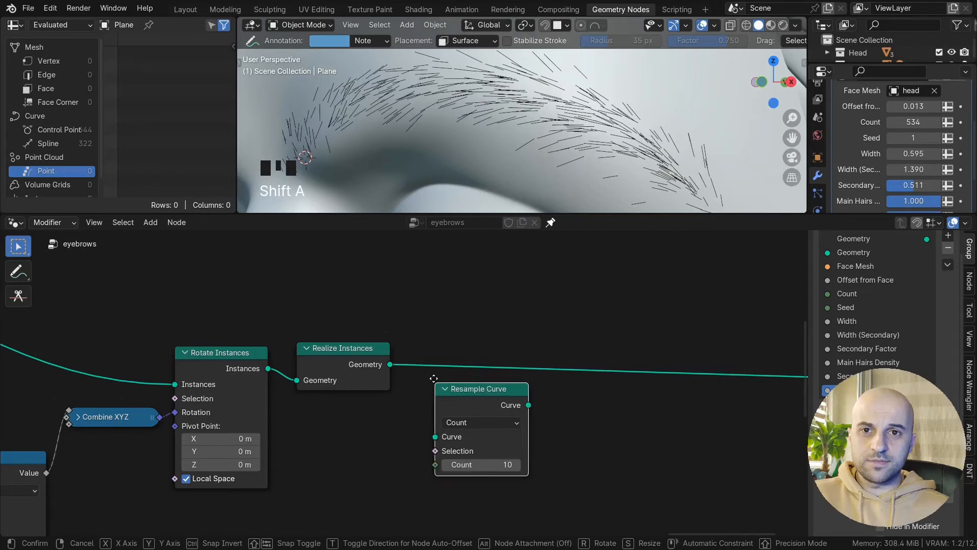
{"action": "left_click", "coordinate": [430, 368]}
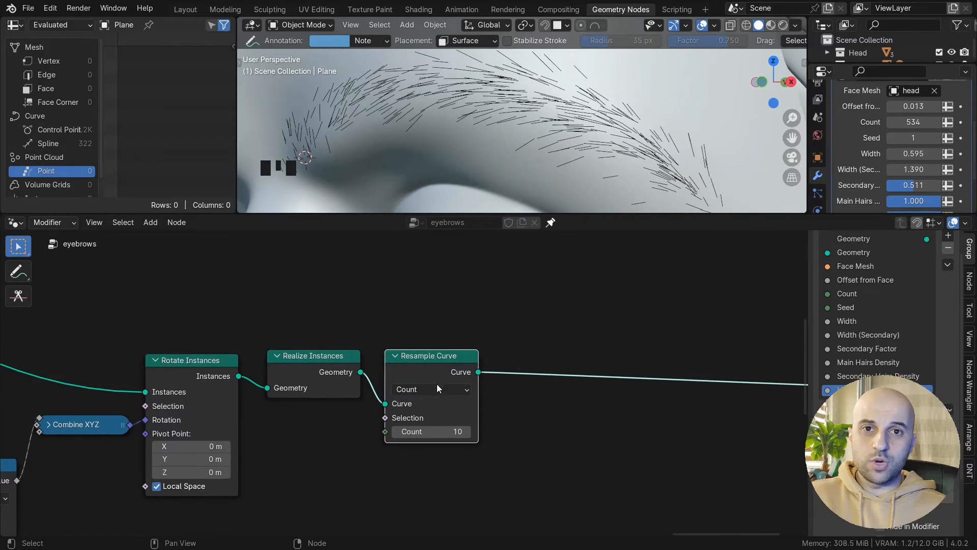
{"action": "scroll", "coordinate": [437, 383], "scroll_direction": "up", "scroll_amount": 1}
{"action": "left_click", "coordinate": [468, 419]}
{"action": "left_click", "coordinate": [468, 419]}
{"action": "middle_click_drag", "start_coordinate": [564, 433], "coordinate": [541, 440]}
{"action": "middle_click_drag", "start_coordinate": [591, 390], "coordinate": [563, 399]}
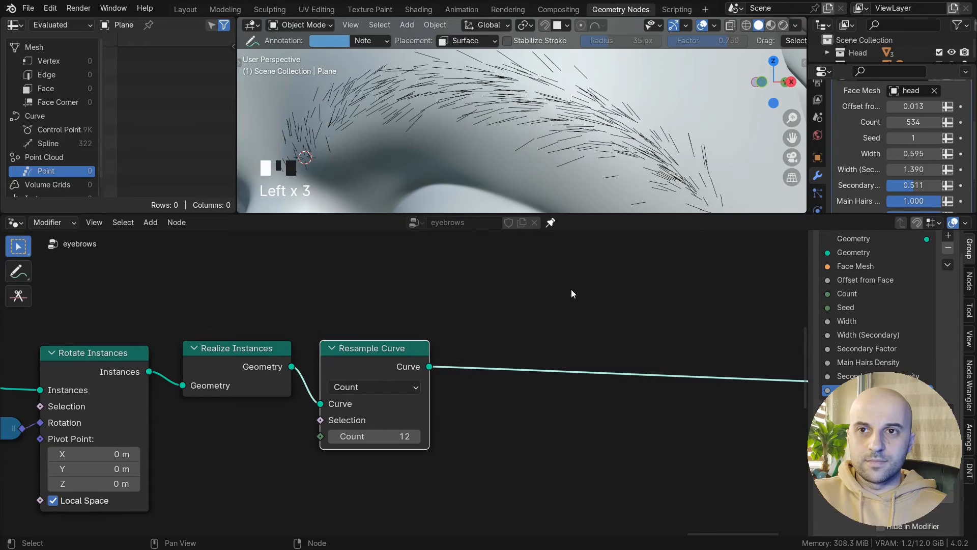
- Insert a Set Position node between Resample Curve and Group Output, leaving a gap after Resample Curve
{"action": "scroll", "coordinate": [566, 168], "scroll_direction": "down", "scroll_amount": 1}
{"action": "middle_click_drag", "start_coordinate": [602, 359], "coordinate": [467, 360]}
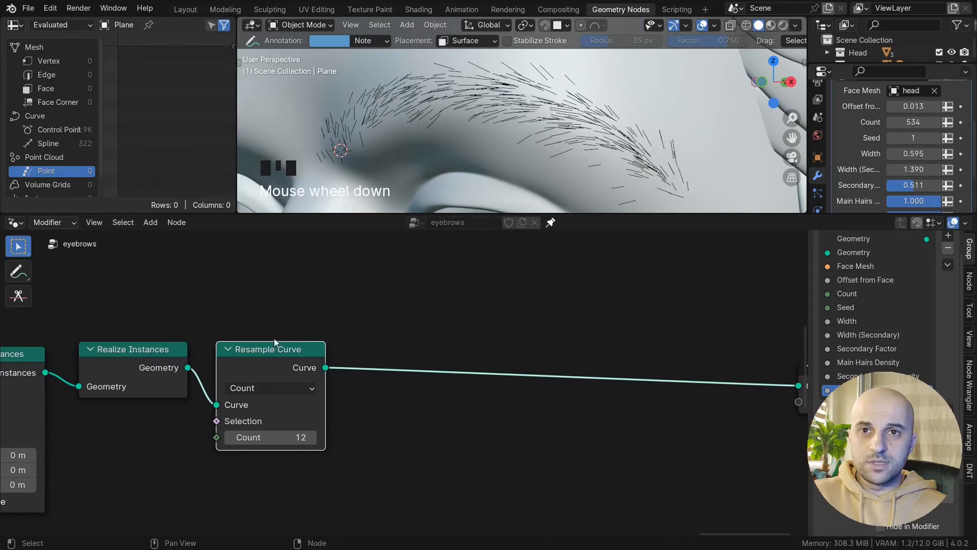
{"action": "middle_click_drag", "start_coordinate": [441, 436], "coordinate": [430, 455]}
{"action": "key", "text": "q"}
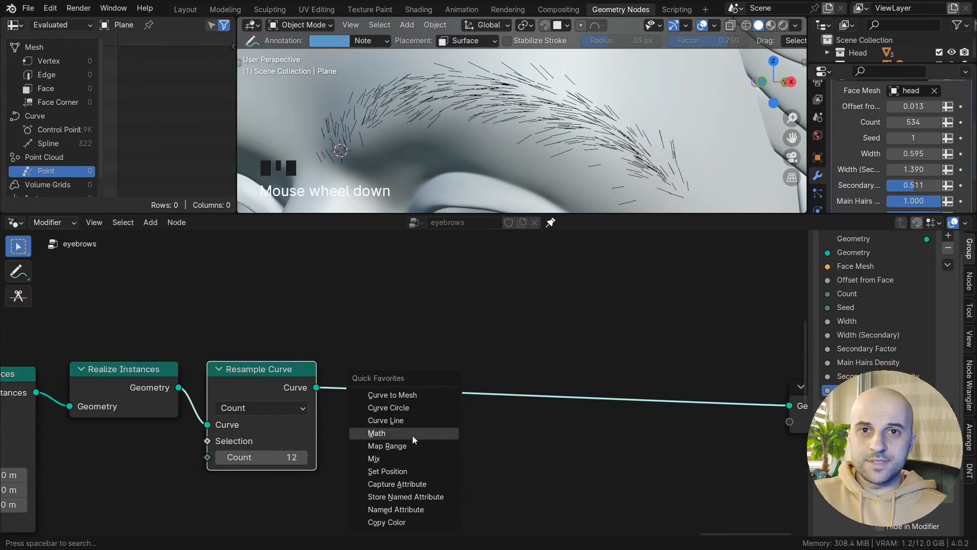
{"action": "left_click", "coordinate": [401, 476]}
{"action": "left_click", "coordinate": [397, 356]}
{"action": "middle_click_drag", "start_coordinate": [453, 366], "coordinate": [531, 361]}
{"action": "left_click_drag", "start_coordinate": [529, 361], "coordinate": [562, 358]}
{"action": "middle_click_drag", "start_coordinate": [667, 461], "coordinate": [615, 432]}
{"action": "scroll", "coordinate": [639, 420], "scroll_direction": "down", "scroll_amount": 3}
{"action": "middle_click_drag", "start_coordinate": [708, 420], "coordinate": [590, 404]}
{"action": "left_click_drag", "start_coordinate": [637, 407], "coordinate": [514, 315]}
{"action": "scroll", "coordinate": [509, 331], "scroll_direction": "up", "scroll_amount": 4}
- Feed Set Position's Position input from a Position node through an Axis Angle Vector Rotate node
{"action": "left_click_drag", "start_coordinate": [481, 369], "coordinate": [389, 391]}
{"action": "left_click", "coordinate": [272, 516]}
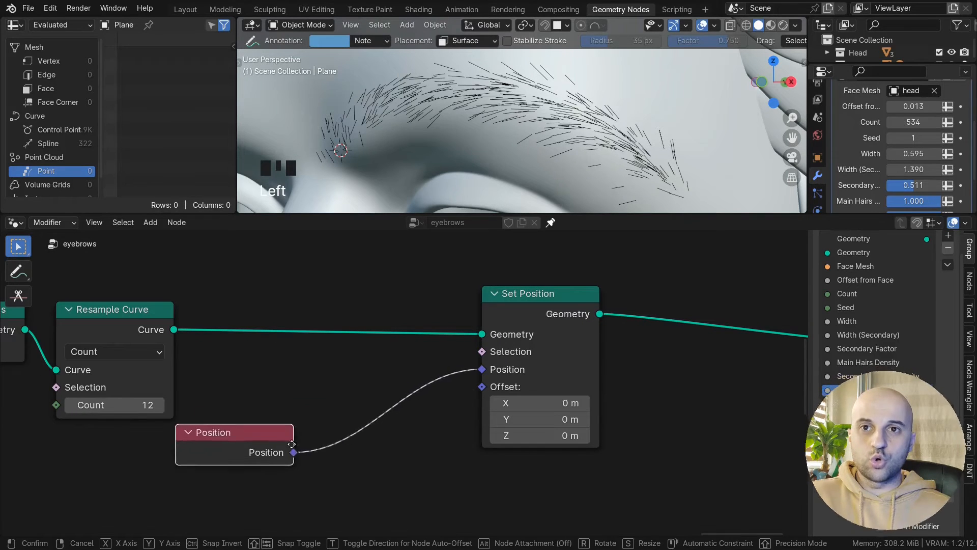
{"action": "middle_click_drag", "start_coordinate": [384, 467], "coordinate": [520, 440]}
{"action": "key", "text": "shift+a"}
{"action": "type", "text": "vec rot"}
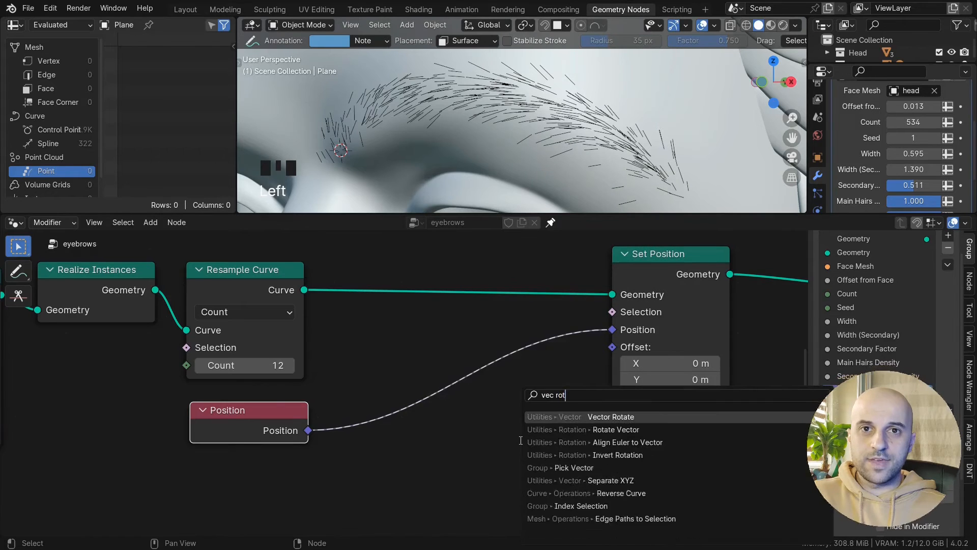
{"action": "key", "text": "Return"}
{"action": "left_click", "coordinate": [557, 440]}
{"action": "middle_click_drag", "start_coordinate": [597, 446], "coordinate": [633, 412]}
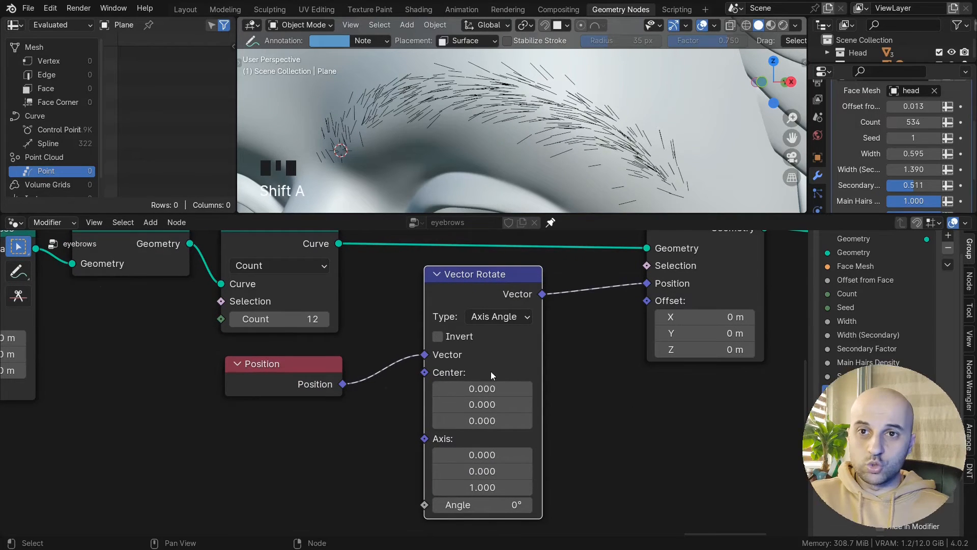
{"action": "left_click_drag", "start_coordinate": [287, 378], "coordinate": [288, 380]}
{"action": "scroll", "coordinate": [527, 351], "scroll_direction": "down", "scroll_amount": 1}
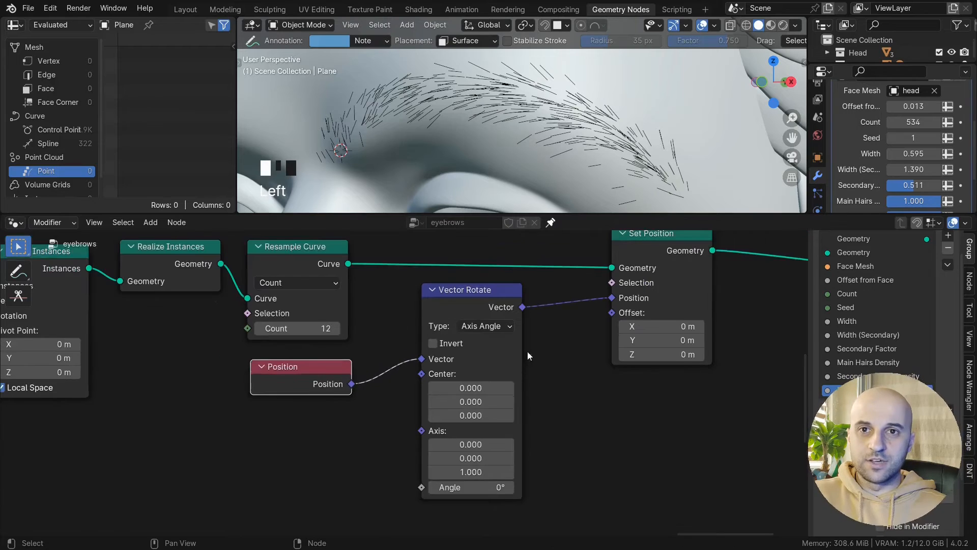
- Sketch a short annotation line off the brow surface in the viewport and erase it
{"action": "middle_click_drag", "start_coordinate": [628, 411], "coordinate": [627, 426]}
{"action": "scroll", "coordinate": [629, 430], "scroll_direction": "up", "scroll_amount": 1}
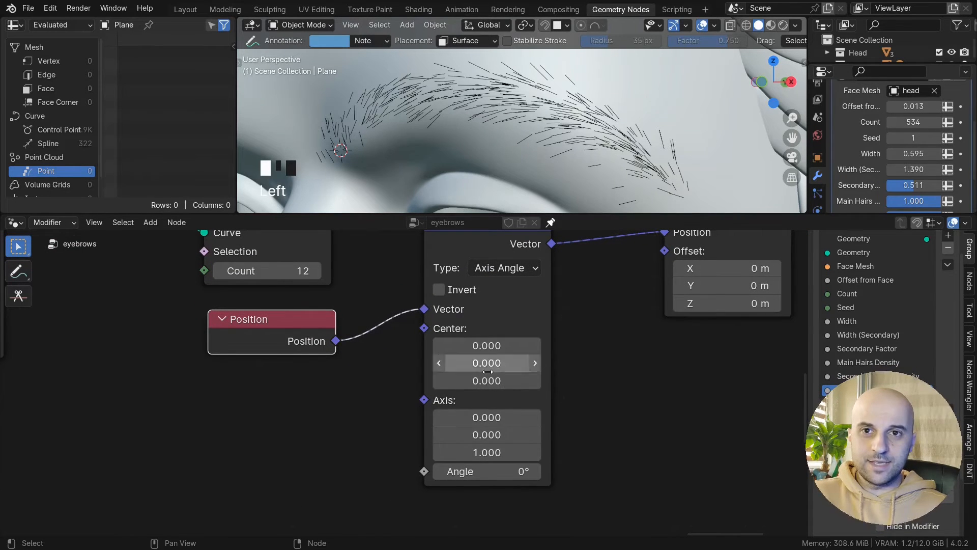
{"action": "scroll", "coordinate": [591, 155], "scroll_direction": "up", "scroll_amount": 2}
{"action": "middle_click_drag", "start_coordinate": [591, 154], "coordinate": [373, 98]}
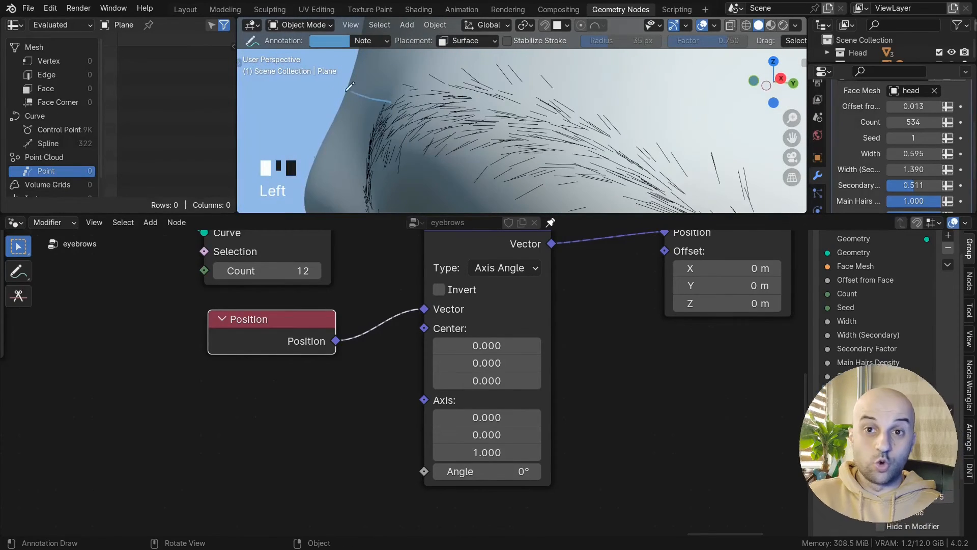
{"action": "left_click_drag", "start_coordinate": [395, 104], "coordinate": [349, 95], "text": "ctrl"}
- Add a Reroute fed by the Face Normal output of the Shrinkwrap to Surface group
{"action": "scroll", "coordinate": [325, 402], "scroll_direction": "down", "scroll_amount": 8}
{"action": "mouse_move", "coordinate": [300, 430]}
{"action": "middle_mouse_down"}
{"action": "mouse_move", "coordinate": [677, 357]}
{"action": "mouse_move", "coordinate": [440, 336]}
{"action": "middle_mouse_up"}
{"action": "scroll", "coordinate": [414, 362], "scroll_direction": "up", "scroll_amount": 8}
{"action": "mouse_move", "coordinate": [402, 362]}
{"action": "middle_mouse_down"}
{"action": "mouse_move", "coordinate": [382, 361]}
{"action": "mouse_move", "coordinate": [384, 373]}
{"action": "middle_mouse_up"}
{"action": "left_click_drag", "start_coordinate": [367, 307], "coordinate": [514, 435]}
{"action": "type", "text": "rer"}
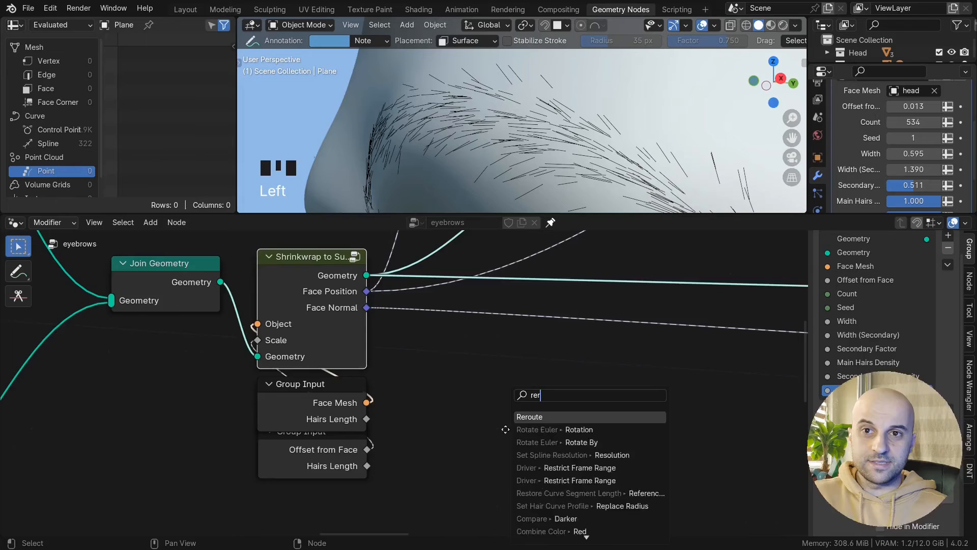
{"action": "key", "text": "Return"}
- Place the Face Normal reroute beside Vector Rotate, connect it to the Axis input and label it "face normal"
{"action": "scroll", "coordinate": [491, 415], "scroll_direction": "down", "scroll_amount": 8}
{"action": "middle_click_drag", "start_coordinate": [491, 415], "coordinate": [285, 379]}
{"action": "key", "text": "g"}
{"action": "left_click_drag", "start_coordinate": [808, 429], "coordinate": [796, 425]}
{"action": "middle_click_drag", "start_coordinate": [797, 425], "coordinate": [442, 410]}
{"action": "left_click_drag", "start_coordinate": [443, 401], "coordinate": [519, 387]}
{"action": "middle_click_drag", "start_coordinate": [519, 386], "coordinate": [432, 399]}
{"action": "scroll", "coordinate": [431, 399], "scroll_direction": "up", "scroll_amount": 8}
{"action": "left_click_drag", "start_coordinate": [487, 425], "coordinate": [569, 391]}
{"action": "key", "text": "ctrl+s"}
{"action": "left_click_drag", "start_coordinate": [484, 425], "coordinate": [487, 433]}
{"action": "middle_click_drag", "start_coordinate": [526, 462], "coordinate": [485, 469]}
{"action": "middle_click_drag", "start_coordinate": [608, 451], "coordinate": [549, 462]}
- Add a Reroute fed by the Face Position output of the Shrinkwrap to Surface group
{"action": "middle_click_drag", "start_coordinate": [602, 141], "coordinate": [575, 144]}
{"action": "scroll", "coordinate": [600, 143], "scroll_direction": "up", "scroll_amount": 3}
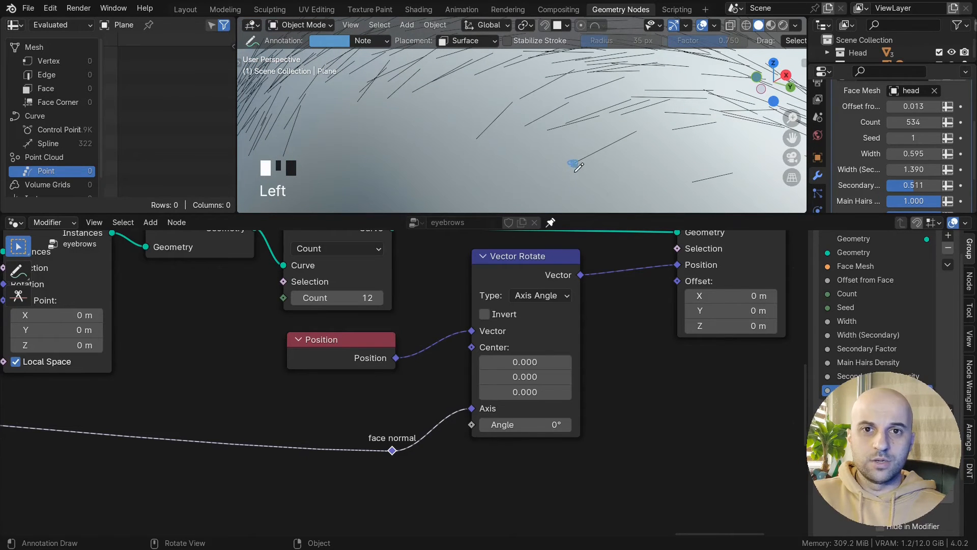
{"action": "scroll", "coordinate": [395, 403], "scroll_direction": "down", "scroll_amount": 10}
{"action": "middle_click_drag", "start_coordinate": [323, 401], "coordinate": [701, 377]}
{"action": "middle_click_drag", "start_coordinate": [382, 373], "coordinate": [820, 380]}
{"action": "scroll", "coordinate": [383, 344], "scroll_direction": "up", "scroll_amount": 6}
{"action": "middle_click_drag", "start_coordinate": [383, 344], "coordinate": [934, 467]}
{"action": "scroll", "coordinate": [212, 429], "scroll_direction": "up", "scroll_amount": 5}
{"action": "left_click_drag", "start_coordinate": [150, 319], "coordinate": [508, 400]}
{"action": "type", "text": "re"}
{"action": "key", "text": "Return"}
{"action": "left_click", "coordinate": [502, 397]}
- Bring the Face Position reroute to Vector Rotate's Center input, label it "points position" and align the face normal reroute beneath it
{"action": "scroll", "coordinate": [460, 408], "scroll_direction": "down", "scroll_amount": 12}
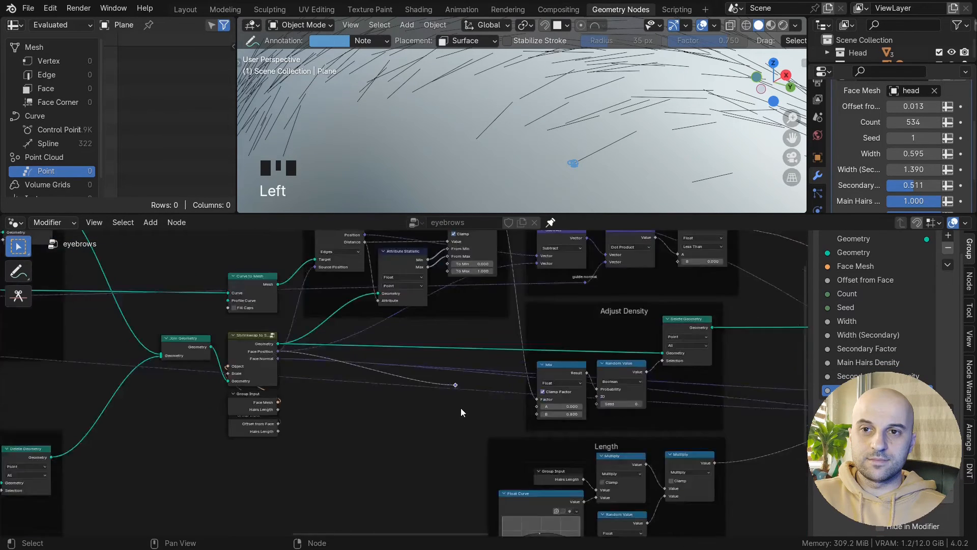
{"action": "middle_click_drag", "start_coordinate": [565, 408], "coordinate": [304, 379]}
{"action": "key", "text": "g"}
{"action": "left_click", "coordinate": [704, 408]}
{"action": "scroll", "coordinate": [336, 411], "scroll_direction": "up", "scroll_amount": 9}
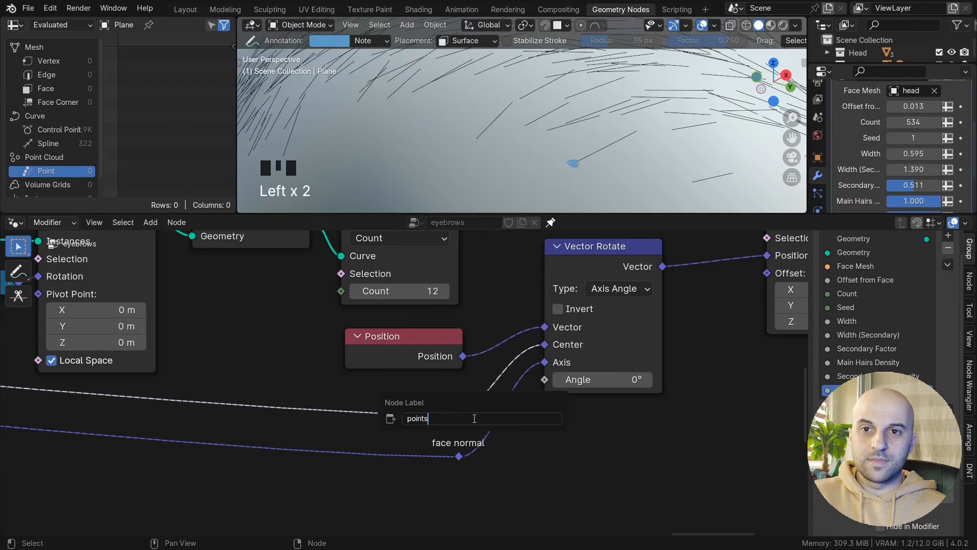
{"action": "left_click_drag", "start_coordinate": [459, 456], "coordinate": [448, 442]}
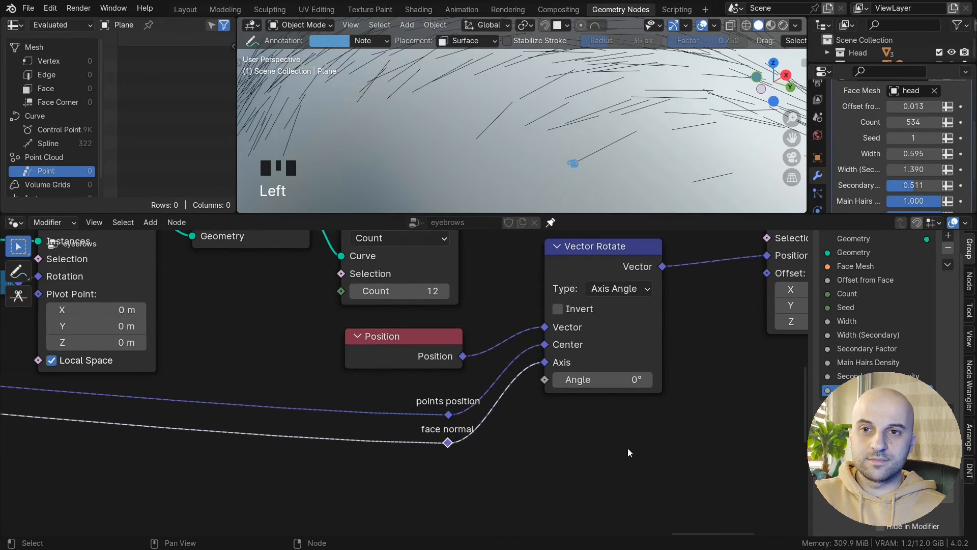
- Try a Vector Rotate Angle of 172° and inspect its effect on the hairs
{"action": "middle_click_drag", "start_coordinate": [702, 435], "coordinate": [582, 466]}
{"action": "scroll", "coordinate": [594, 147], "scroll_direction": "down", "scroll_amount": 3}
{"action": "left_click_drag", "start_coordinate": [479, 410], "coordinate": [509, 411]}
{"action": "right_click", "coordinate": [479, 411]}
{"action": "scroll", "coordinate": [465, 431], "scroll_direction": "down", "scroll_amount": 5}
{"action": "middle_click_drag", "start_coordinate": [463, 427], "coordinate": [509, 429]}
{"action": "left_click_drag", "start_coordinate": [481, 404], "coordinate": [492, 404]}
{"action": "right_click", "coordinate": [481, 404]}
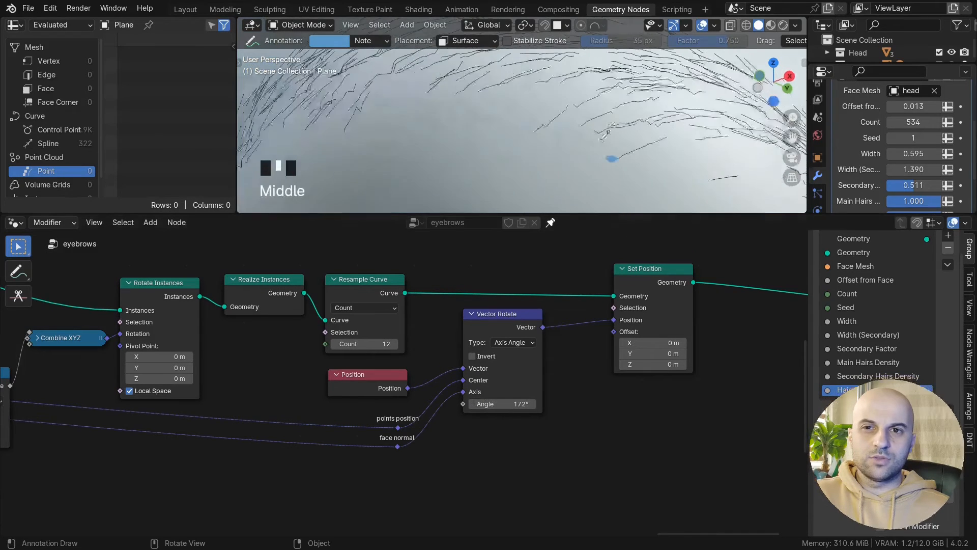
{"action": "middle_click_drag", "start_coordinate": [547, 124], "coordinate": [540, 148]}
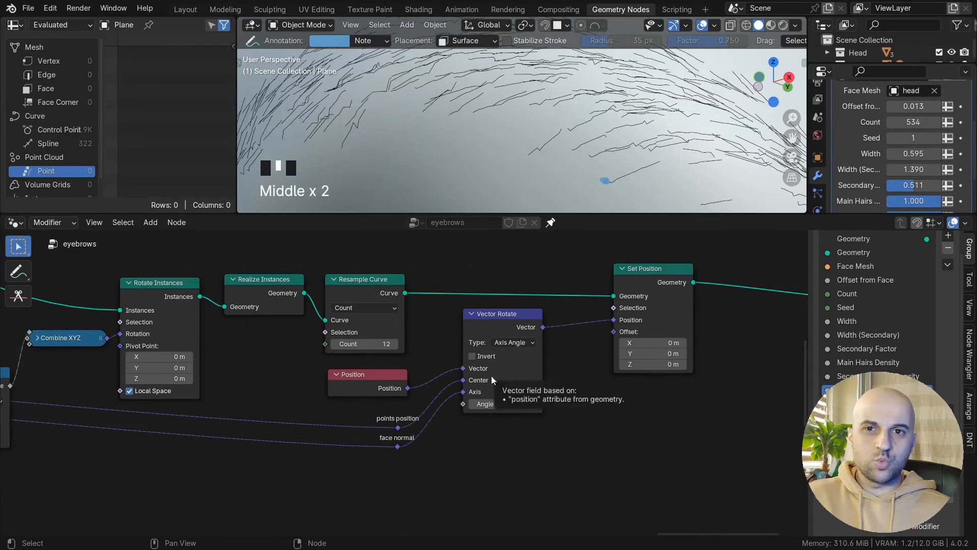
- Trace the points position and face normal links back to the Shrinkwrap to Surface group and open it for editing
{"action": "scroll", "coordinate": [430, 474], "scroll_direction": "up", "scroll_amount": 1}
{"action": "left_click_drag", "start_coordinate": [423, 491], "coordinate": [354, 418]}
{"action": "scroll", "coordinate": [441, 475], "scroll_direction": "down", "scroll_amount": 2}
{"action": "middle_click_drag", "start_coordinate": [404, 468], "coordinate": [460, 481]}
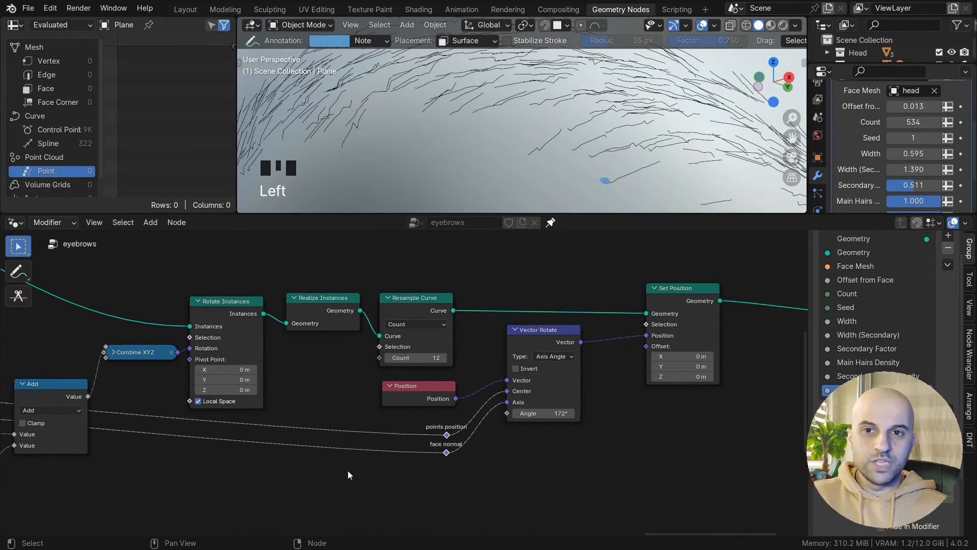
{"action": "scroll", "coordinate": [429, 459], "scroll_direction": "down", "scroll_amount": 5}
{"action": "middle_click_drag", "start_coordinate": [281, 438], "coordinate": [611, 433]}
{"action": "middle_click_drag", "start_coordinate": [258, 364], "coordinate": [578, 403]}
{"action": "scroll", "coordinate": [353, 320], "scroll_direction": "up", "scroll_amount": 5}
{"action": "middle_click_drag", "start_coordinate": [339, 361], "coordinate": [315, 331]}
{"action": "scroll", "coordinate": [315, 332], "scroll_direction": "down", "scroll_amount": 5}
{"action": "middle_click_drag", "start_coordinate": [257, 380], "coordinate": [611, 391]}
{"action": "middle_click_drag", "start_coordinate": [81, 383], "coordinate": [527, 423]}
{"action": "scroll", "coordinate": [462, 412], "scroll_direction": "up", "scroll_amount": 10}
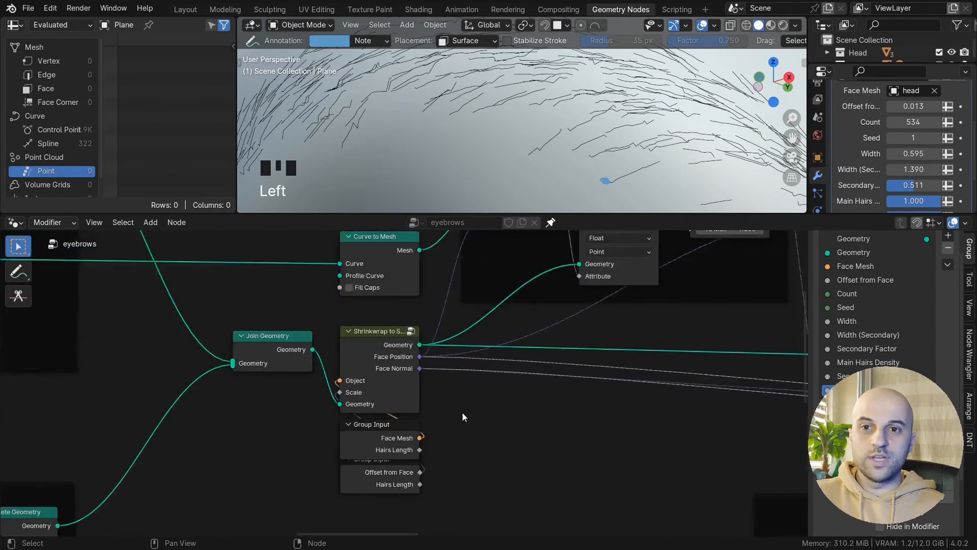
{"action": "left_click", "coordinate": [373, 326]}
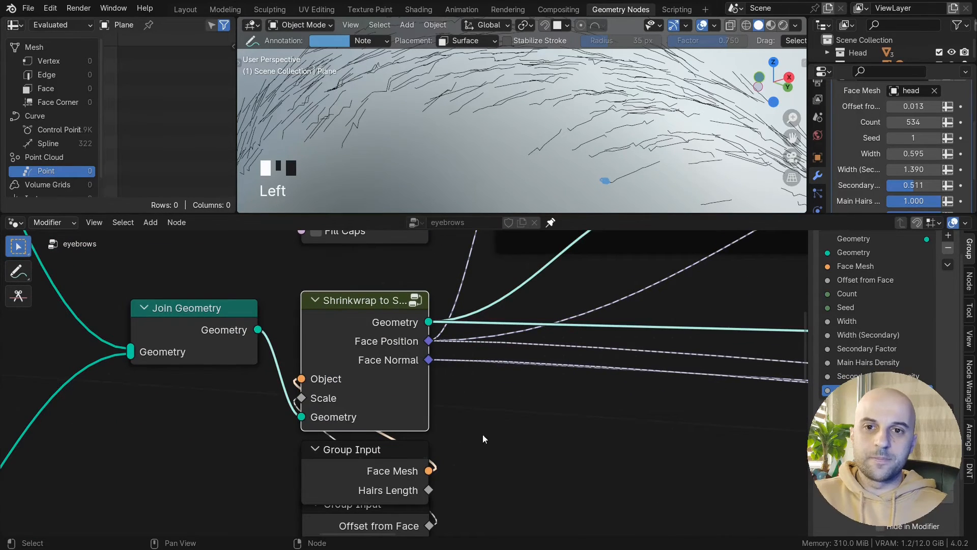
{"action": "double_click", "coordinate": [364, 356]}
- Rearrange the nodes inside the group to leave a gap between Set Position and Group Output
{"action": "middle_click_drag", "start_coordinate": [410, 403], "coordinate": [322, 407]}
{"action": "left_click_drag", "start_coordinate": [634, 351], "coordinate": [756, 352]}
{"action": "key", "text": "x"}
{"action": "left_click", "coordinate": [436, 267]}
{"action": "left_click_drag", "start_coordinate": [435, 267], "coordinate": [501, 273]}
{"action": "left_click", "coordinate": [170, 307]}
{"action": "left_click", "coordinate": [331, 395]}
{"action": "middle_click_drag", "start_coordinate": [544, 313], "coordinate": [441, 327]}
- Insert a Vector Capture Attribute after Set Position, capturing the upper Sample Nearest Surface value and outputting it as Face Position
{"action": "key", "text": "q"}
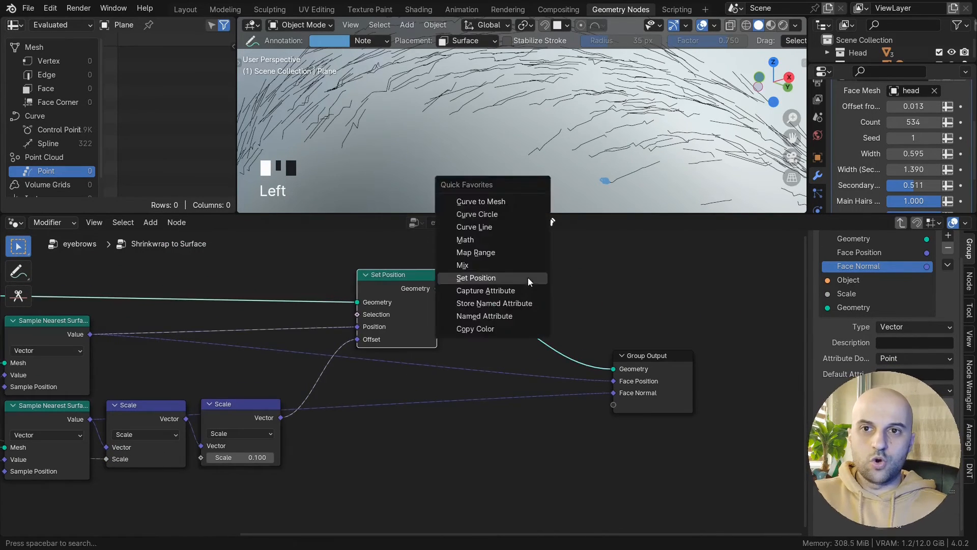
{"action": "left_click", "coordinate": [524, 290]}
{"action": "left_click", "coordinate": [465, 266]}
{"action": "left_click", "coordinate": [494, 309]}
{"action": "left_click", "coordinate": [487, 358]}
{"action": "left_click_drag", "start_coordinate": [90, 335], "coordinate": [463, 347]}
{"action": "left_click_drag", "start_coordinate": [543, 292], "coordinate": [717, 360]}
- Duplicate Capture Attribute in the geometry chain to capture the lower Sample Nearest Surface value and output it as Face Normal
{"action": "key", "text": "shift+d"}
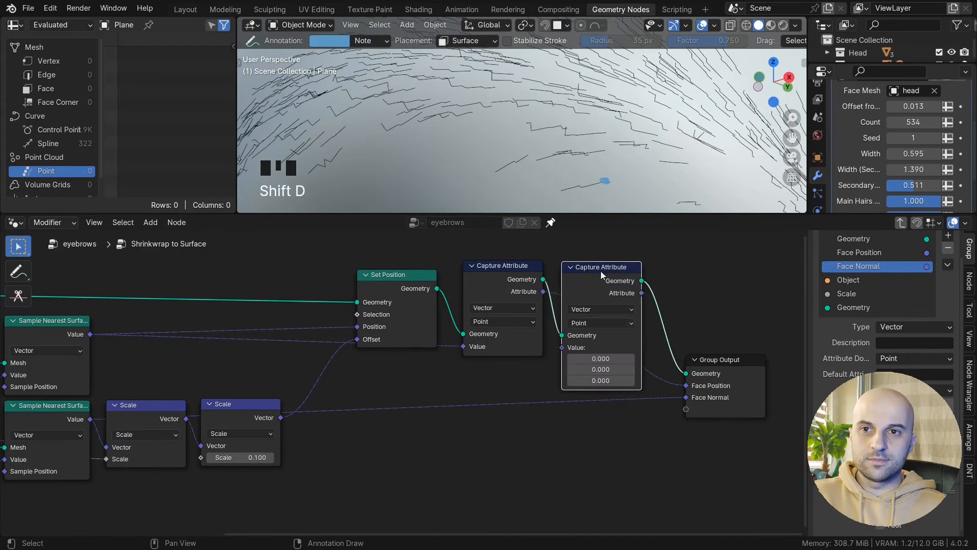
{"action": "left_click", "coordinate": [505, 376]}
{"action": "middle_click_drag", "start_coordinate": [91, 418], "coordinate": [115, 395]}
{"action": "left_click_drag", "start_coordinate": [115, 396], "coordinate": [487, 424]}
{"action": "left_click", "coordinate": [526, 376]}
{"action": "left_click_drag", "start_coordinate": [569, 371], "coordinate": [707, 375]}
{"action": "left_click_drag", "start_coordinate": [547, 352], "coordinate": [546, 350]}
{"action": "left_click_drag", "start_coordinate": [741, 344], "coordinate": [672, 318]}
- Tidy the two captured-value links with reroutes, move the Scale nodes down and return to the eyebrows node tree
{"action": "middle_click_drag", "start_coordinate": [492, 276], "coordinate": [534, 306]}
{"action": "right_click_drag", "start_coordinate": [511, 342], "coordinate": [508, 366], "text": "shift"}
{"action": "left_click_drag", "start_coordinate": [511, 355], "coordinate": [487, 387]}
{"action": "right_click_drag", "start_coordinate": [476, 440], "coordinate": [473, 458], "text": "shift"}
{"action": "left_click_drag", "start_coordinate": [471, 436], "coordinate": [487, 403]}
{"action": "scroll", "coordinate": [611, 448], "scroll_direction": "down", "scroll_amount": 4}
{"action": "middle_click_drag", "start_coordinate": [626, 455], "coordinate": [649, 450]}
{"action": "left_click_drag", "start_coordinate": [425, 456], "coordinate": [304, 413]}
{"action": "left_click_drag", "start_coordinate": [309, 402], "coordinate": [310, 442]}
{"action": "key", "text": "ctrl+space"}
{"action": "key", "text": "ctrl+space"}
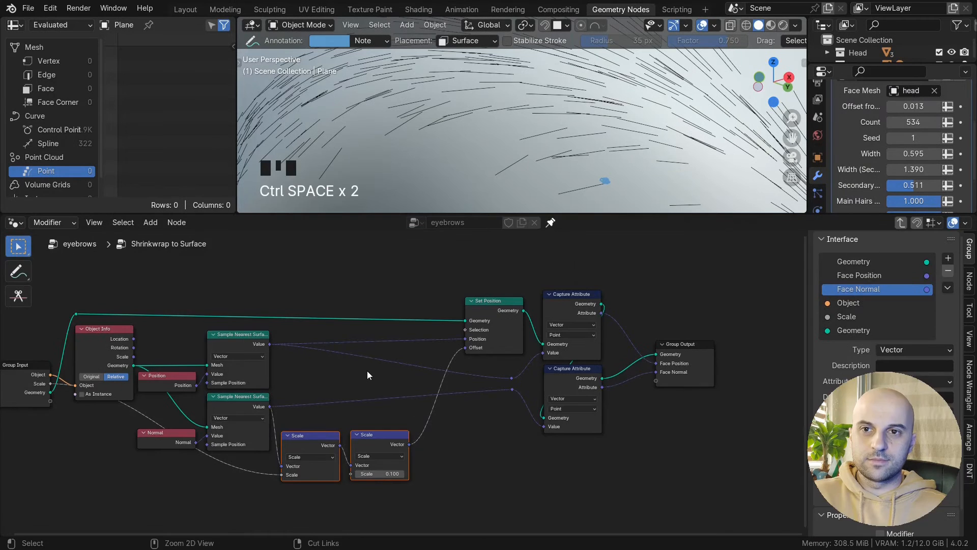
{"action": "key", "text": "Tab"}
- Set the Angle of Vector Rotate to 0°
{"action": "scroll", "coordinate": [555, 439], "scroll_direction": "up", "scroll_amount": 6}
{"action": "scroll", "coordinate": [580, 168], "scroll_direction": "down", "scroll_amount": 3}
{"action": "middle_click_drag", "start_coordinate": [580, 163], "coordinate": [583, 161]}
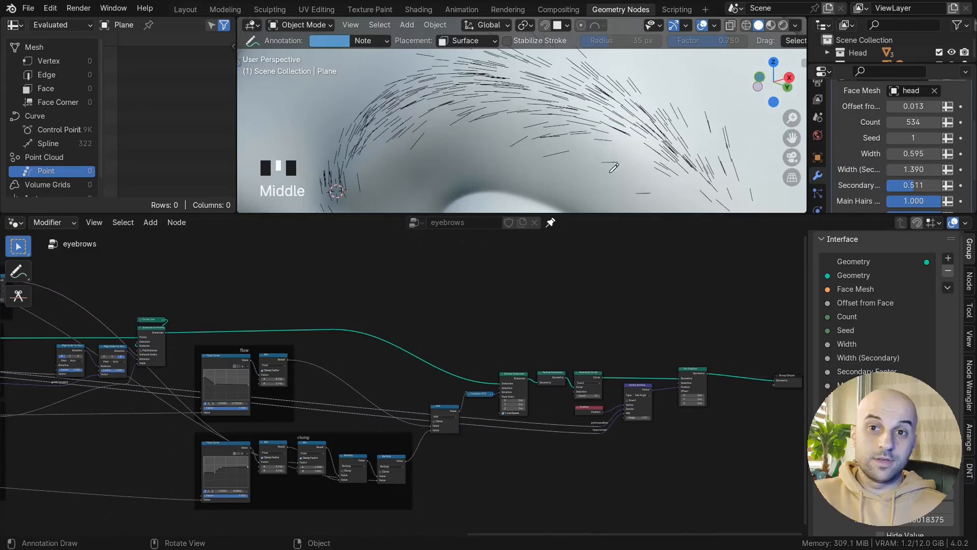
{"action": "scroll", "coordinate": [712, 422], "scroll_direction": "up", "scroll_amount": 5}
{"action": "middle_click_drag", "start_coordinate": [754, 431], "coordinate": [526, 415]}
{"action": "scroll", "coordinate": [585, 422], "scroll_direction": "up", "scroll_amount": 7}
{"action": "middle_click_drag", "start_coordinate": [685, 437], "coordinate": [452, 453]}
{"action": "left_click_drag", "start_coordinate": [459, 471], "coordinate": [426, 471]}
{"action": "left_click", "coordinate": [572, 515]}
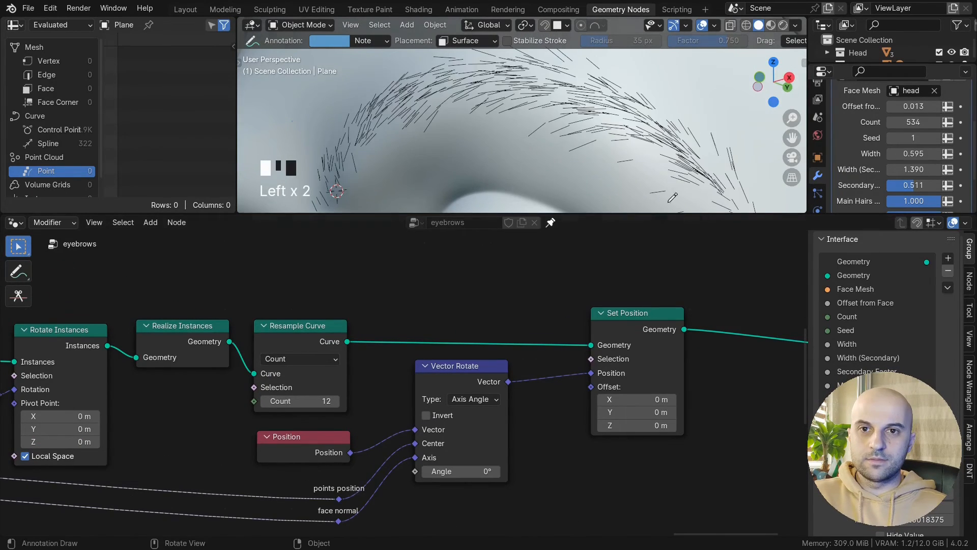
- Try different Vector Rotate angles to preview the hairs rotating about their roots, cancelling each change
{"action": "middle_click_drag", "start_coordinate": [672, 197], "coordinate": [656, 188]}
{"action": "left_click_drag", "start_coordinate": [458, 471], "coordinate": [468, 470]}
{"action": "right_click", "coordinate": [469, 471]}
{"action": "middle_click_drag", "start_coordinate": [203, 364], "coordinate": [517, 385]}
{"action": "left_click_drag", "start_coordinate": [376, 354], "coordinate": [376, 355]}
{"action": "middle_click_drag", "start_coordinate": [628, 441], "coordinate": [407, 395]}
{"action": "scroll", "coordinate": [639, 435], "scroll_direction": "up", "scroll_amount": 4}
{"action": "mouse_move", "coordinate": [611, 471]}
{"action": "left_mouse_down"}
{"action": "mouse_move", "coordinate": [657, 471]}
{"action": "mouse_move", "coordinate": [616, 470]}
{"action": "left_mouse_up"}
{"action": "right_click", "coordinate": [616, 470]}
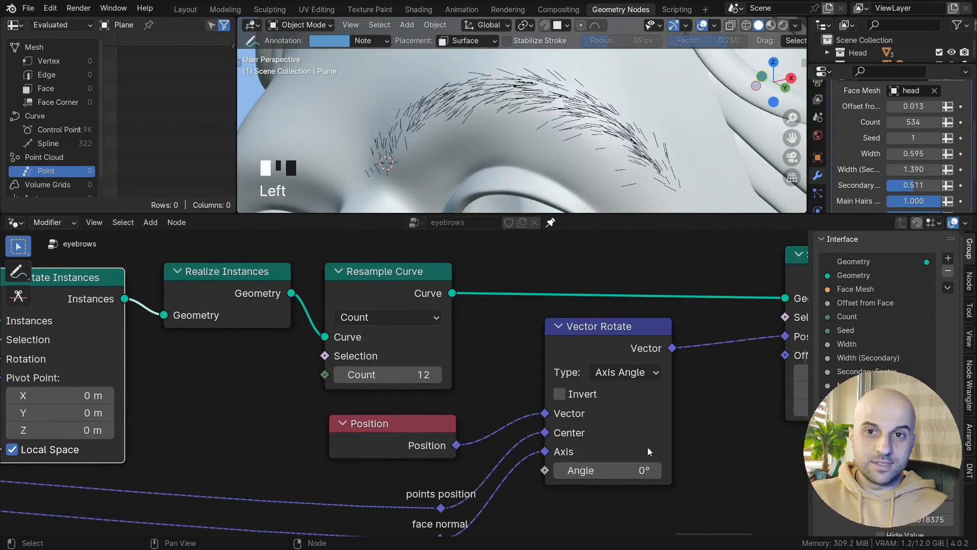
- Examine the hairs up close while trying a fine change of the Vector Rotate Angle, and cancel it
{"action": "scroll", "coordinate": [636, 133], "scroll_direction": "up", "scroll_amount": 3}
{"action": "mouse_move", "coordinate": [636, 132]}
{"action": "middle_mouse_down"}
{"action": "mouse_move", "coordinate": [626, 127]}
{"action": "mouse_move", "coordinate": [641, 123]}
{"action": "middle_mouse_up"}
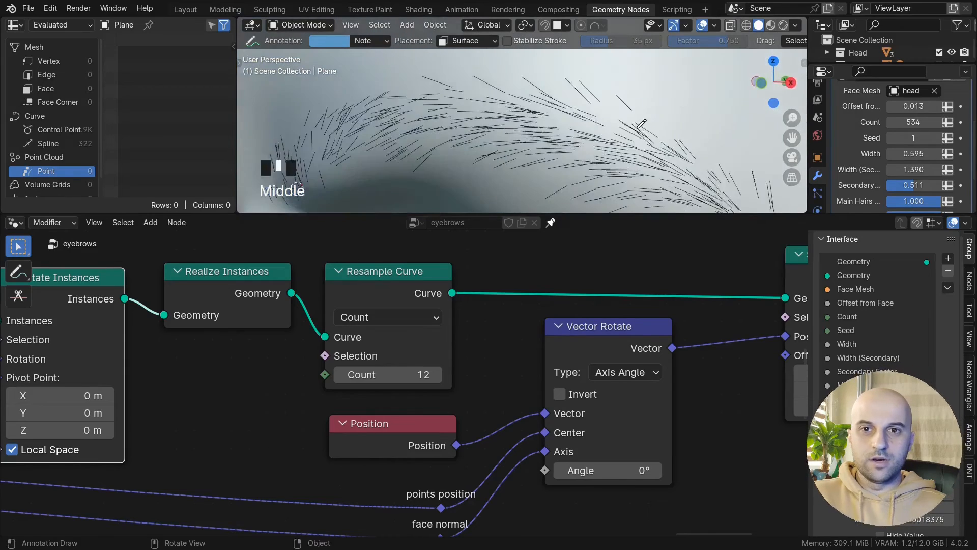
{"action": "scroll", "coordinate": [641, 124], "scroll_direction": "down", "scroll_amount": 2}
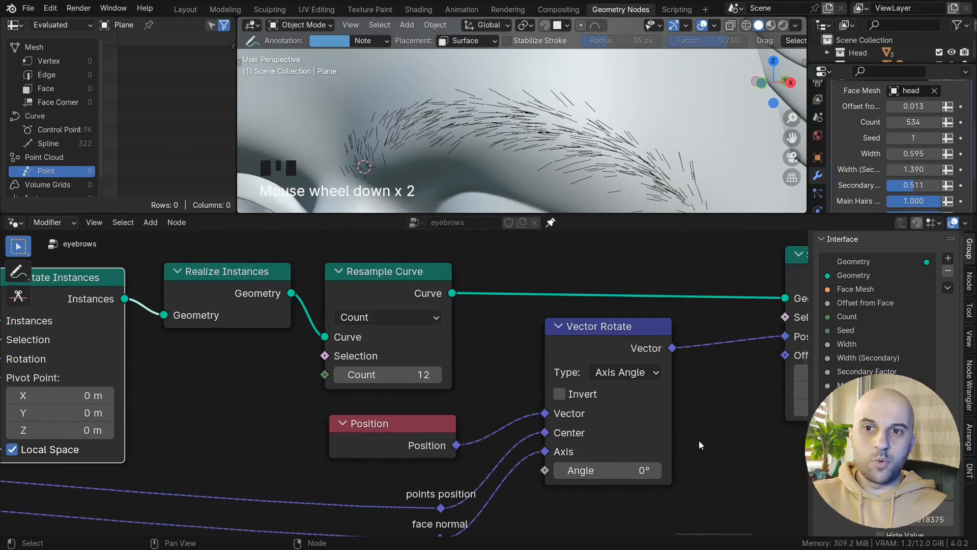
{"action": "middle_click_drag", "start_coordinate": [606, 155], "coordinate": [545, 142]}
{"action": "scroll", "coordinate": [591, 127], "scroll_direction": "up", "scroll_amount": 2}
{"action": "scroll", "coordinate": [567, 122], "scroll_direction": "up", "scroll_amount": 2}
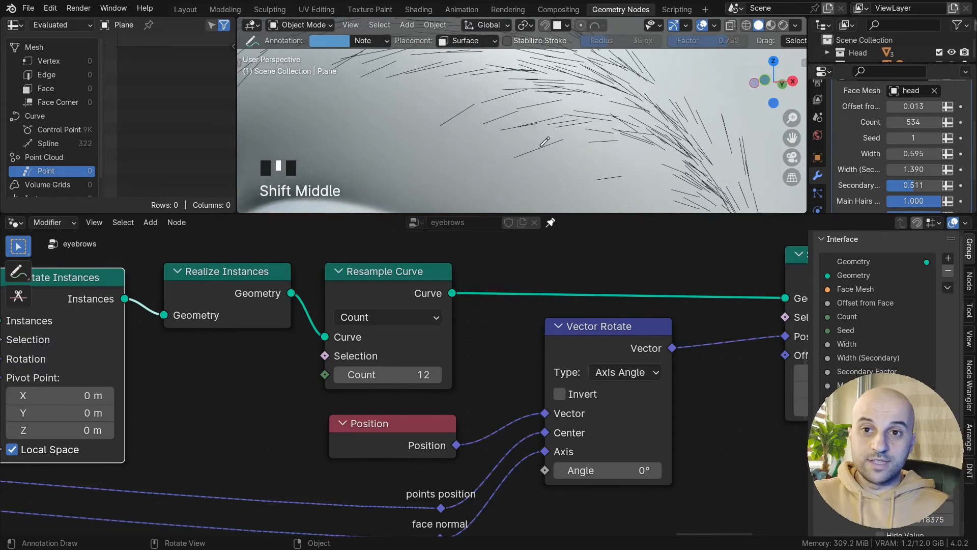
{"action": "left_click_drag", "start_coordinate": [623, 352], "coordinate": [618, 347]}
{"action": "left_click_drag", "start_coordinate": [605, 466], "coordinate": [604, 466], "text": "shift"}
{"action": "right_click", "coordinate": [605, 466]}
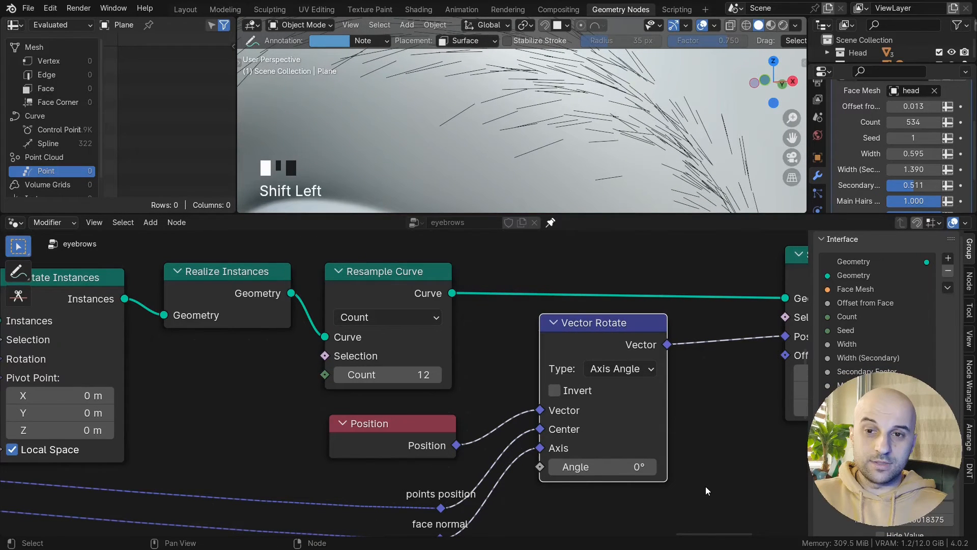
- Sketch an annotation diagram of points along a hair rotating by different amounts below the nodes, and erase it
{"action": "scroll", "coordinate": [705, 486], "scroll_direction": "down", "scroll_amount": 6}
{"action": "middle_click_drag", "start_coordinate": [632, 464], "coordinate": [501, 385]}
{"action": "left_click", "coordinate": [25, 270]}
{"action": "middle_click_drag", "start_coordinate": [481, 433], "coordinate": [469, 387]}
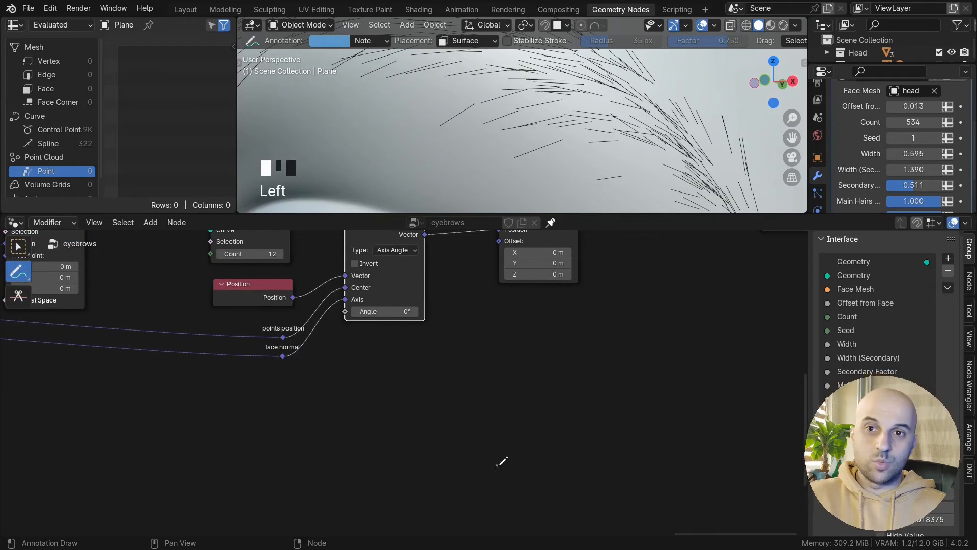
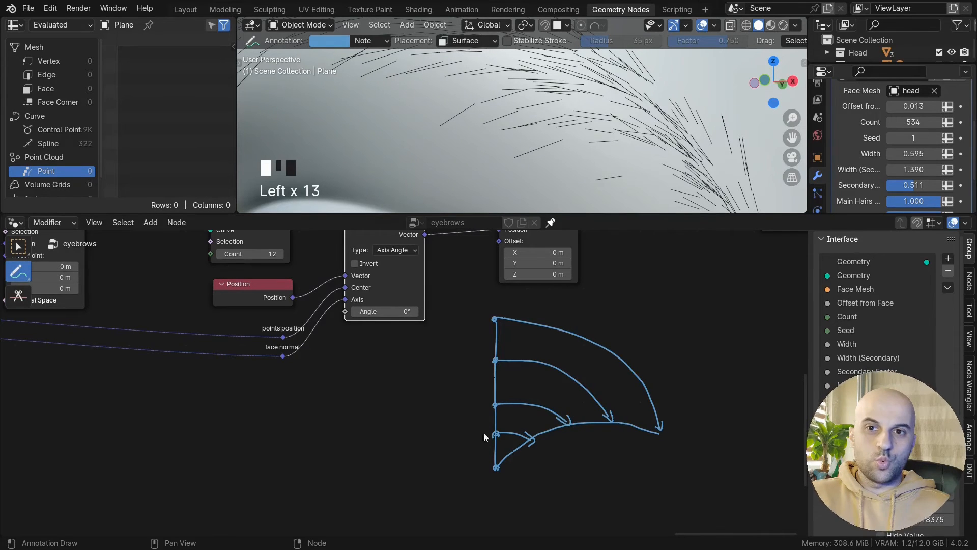
{"action": "mouse_move", "coordinate": [482, 436]}
{"action": "left_mouse_down"}
{"action": "mouse_move", "coordinate": [496, 434]}
{"action": "mouse_move", "coordinate": [495, 404]}
{"action": "left_mouse_up"}
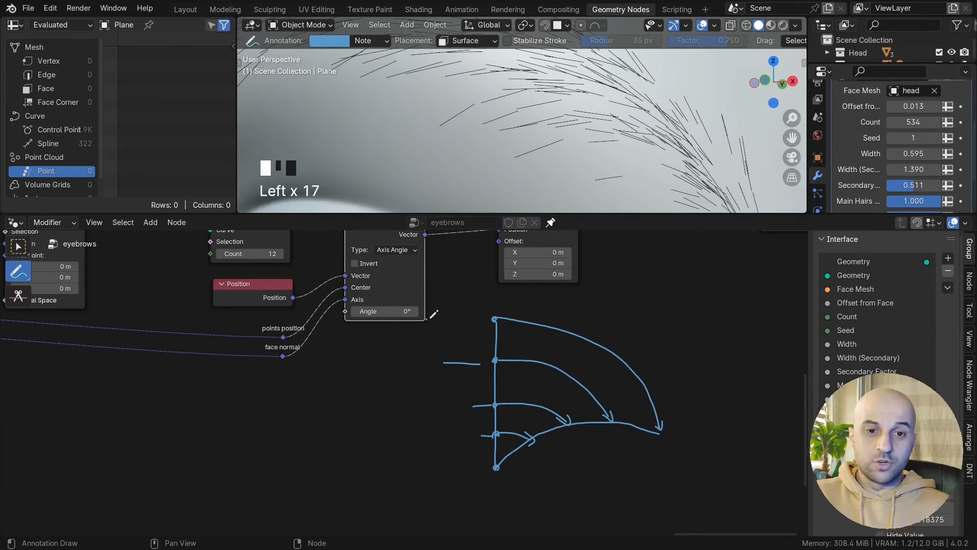
{"action": "mouse_move", "coordinate": [682, 512]}
{"action": "left_mouse_down", "text": "ctrl"}
{"action": "mouse_move", "coordinate": [688, 468]}
{"action": "mouse_move", "coordinate": [458, 367]}
{"action": "mouse_move", "coordinate": [672, 402]}
{"action": "mouse_move", "coordinate": [554, 334]}
{"action": "left_mouse_up", "text": "ctrl"}
{"action": "scroll", "coordinate": [555, 334], "scroll_direction": "down", "scroll_amount": 1}
{"action": "middle_click_drag", "start_coordinate": [554, 334], "coordinate": [573, 399]}
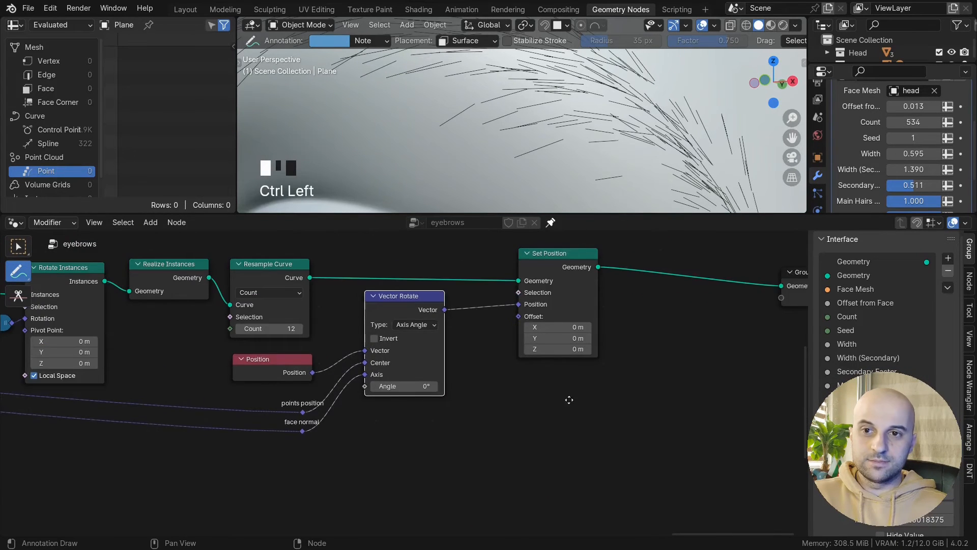
- Add a Spline Parameter node below Vector Rotate and connect its Factor to the Angle input
{"action": "scroll", "coordinate": [536, 432], "scroll_direction": "up", "scroll_amount": 2}
{"action": "key", "text": "shift+a"}
{"action": "type", "text": "param"}
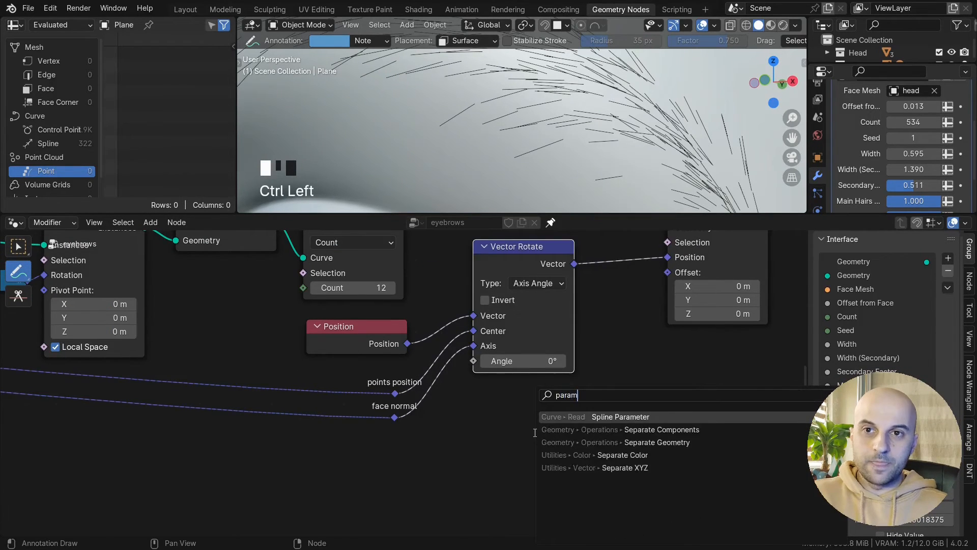
{"action": "key", "text": "Return"}
{"action": "left_click", "coordinate": [525, 420]}
{"action": "scroll", "coordinate": [524, 420], "scroll_direction": "up", "scroll_amount": 2}
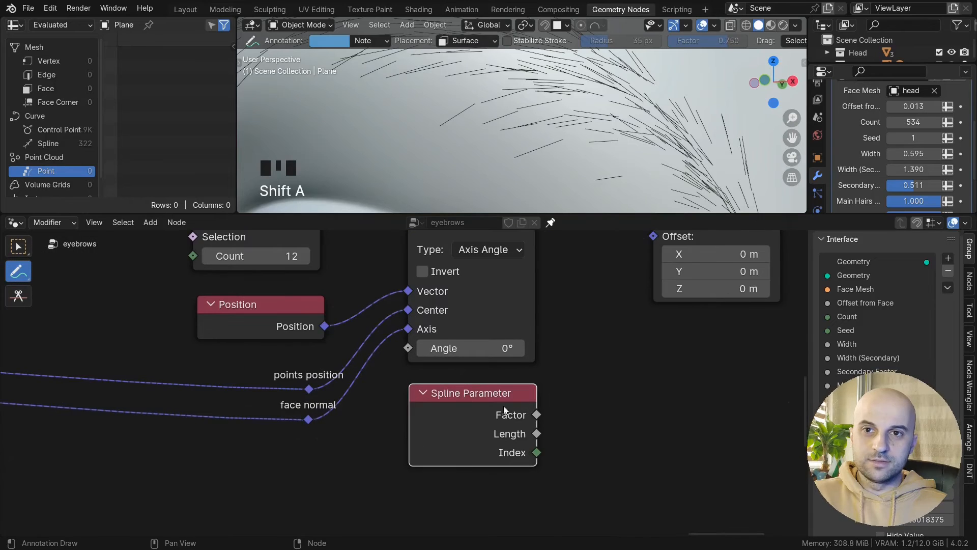
{"action": "middle_click_drag", "start_coordinate": [584, 414], "coordinate": [592, 437]}
{"action": "key", "text": "w"}
{"action": "left_click_drag", "start_coordinate": [410, 376], "coordinate": [412, 375]}
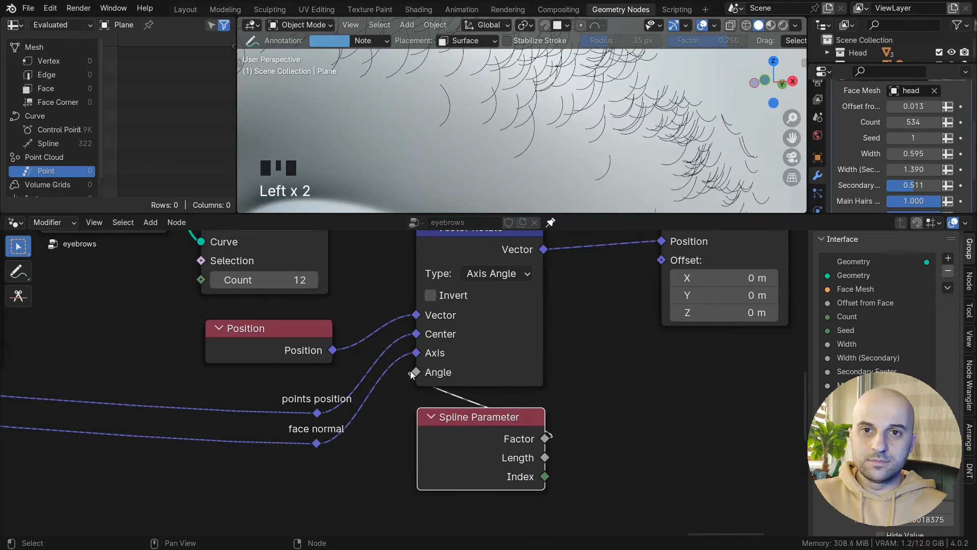
{"action": "scroll", "coordinate": [583, 117], "scroll_direction": "down", "scroll_amount": 3}
{"action": "middle_click_drag", "start_coordinate": [584, 108], "coordinate": [589, 147]}
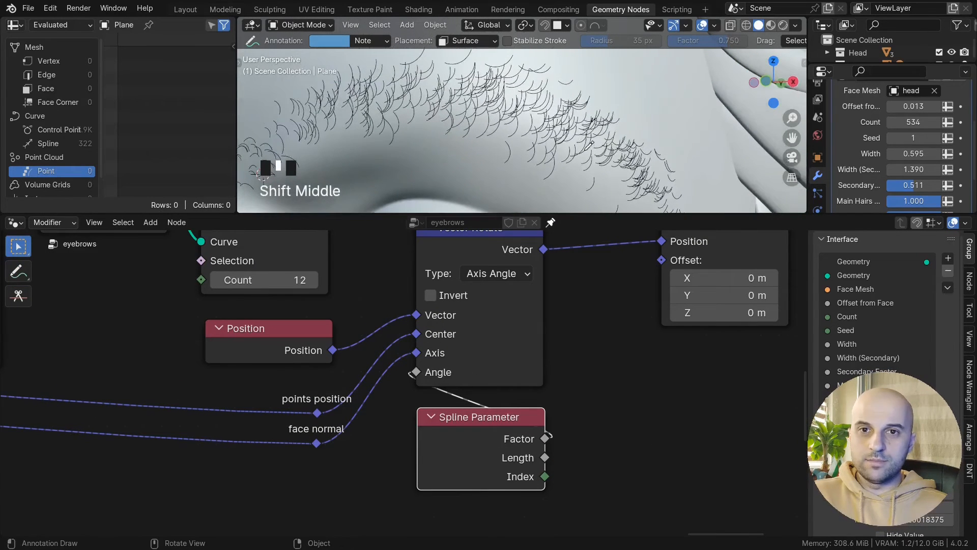
{"action": "scroll", "coordinate": [624, 324], "scroll_direction": "down", "scroll_amount": 10}
{"action": "key", "text": "h"}
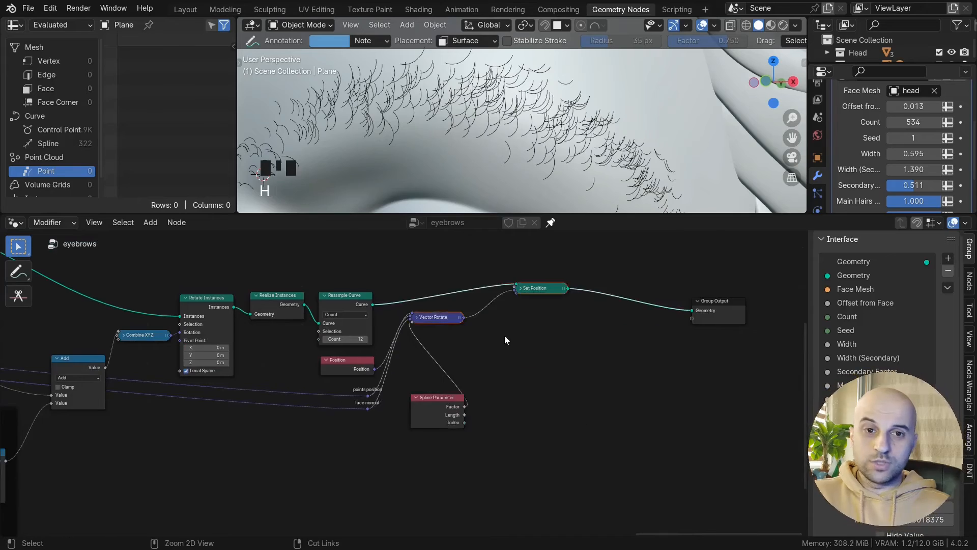
{"action": "key", "text": "ctrl+z"}
- Insert a Multiply node between Spline Parameter's Factor and Vector Rotate's Angle, with its second value at -0.490
{"action": "scroll", "coordinate": [544, 341], "scroll_direction": "up", "scroll_amount": 4}
{"action": "left_click_drag", "start_coordinate": [458, 403], "coordinate": [340, 493]}
{"action": "middle_click_drag", "start_coordinate": [384, 473], "coordinate": [402, 436]}
{"action": "left_click_drag", "start_coordinate": [384, 463], "coordinate": [461, 487]}
{"action": "type", "text": "m"}
{"action": "key", "text": "Return"}
{"action": "left_click", "coordinate": [448, 413]}
{"action": "left_click_drag", "start_coordinate": [489, 413], "coordinate": [520, 405], "text": "alt"}
{"action": "left_click_drag", "start_coordinate": [515, 463], "coordinate": [453, 463], "text": "shift"}
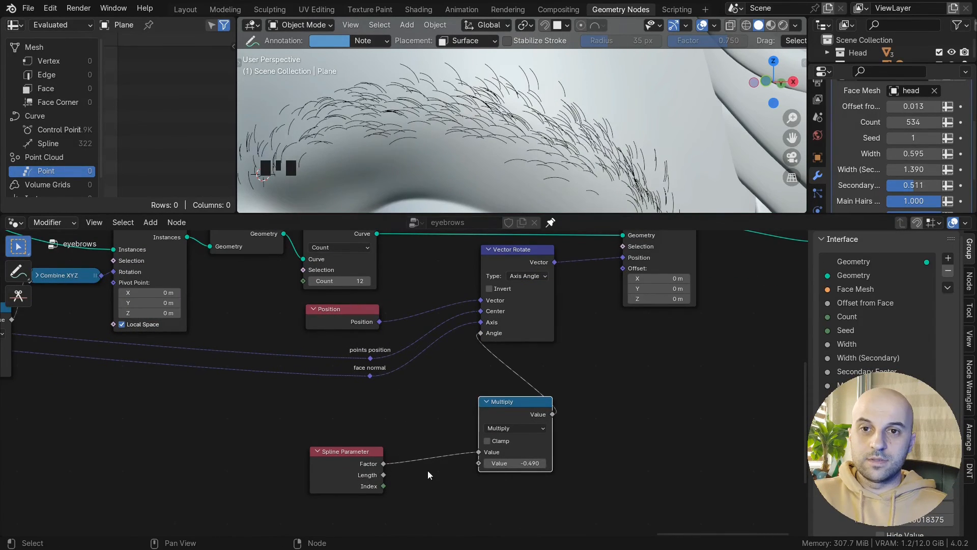
- Try a different second value on the Multiply node to change how strongly the hairs bend
{"action": "scroll", "coordinate": [590, 137], "scroll_direction": "up", "scroll_amount": 3}
{"action": "mouse_move", "coordinate": [590, 138]}
{"action": "middle_mouse_down"}
{"action": "mouse_move", "coordinate": [569, 138]}
{"action": "mouse_move", "coordinate": [599, 133]}
{"action": "middle_mouse_up"}
{"action": "left_click_drag", "start_coordinate": [513, 464], "coordinate": [553, 463]}
{"action": "right_click", "coordinate": [531, 458]}
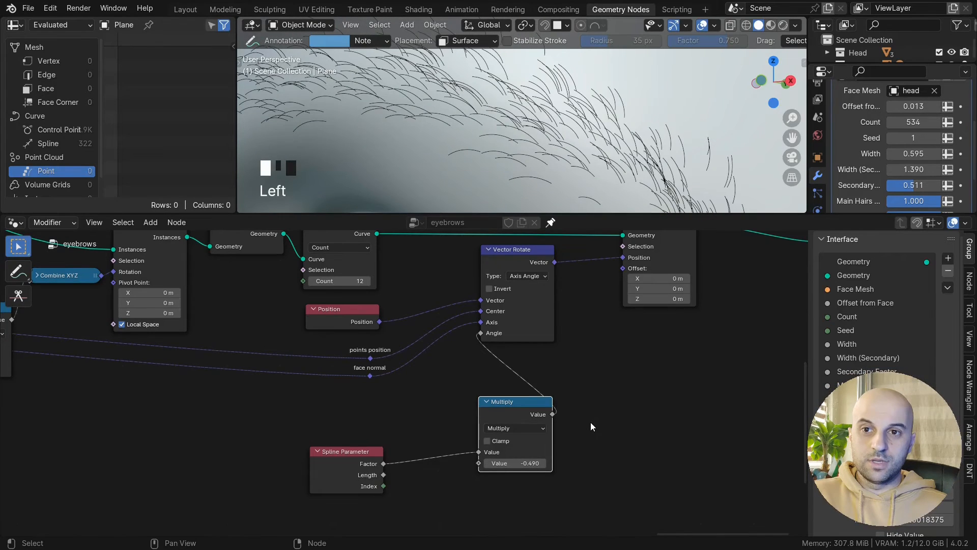
- Move Spline Parameter and Multiply aside, and chain a duplicate Multiply before Vector Rotate's Angle
{"action": "left_click_drag", "start_coordinate": [347, 451], "coordinate": [301, 428]}
{"action": "left_click_drag", "start_coordinate": [515, 402], "coordinate": [394, 430]}
{"action": "key", "text": "shift+d"}
{"action": "left_click", "coordinate": [494, 434]}
- Feed the duplicate Multiply's second value from a new Random Value node ranging from -1.000 to 1.000
{"action": "scroll", "coordinate": [483, 471], "scroll_direction": "up", "scroll_amount": 4}
{"action": "middle_click_drag", "start_coordinate": [483, 471], "coordinate": [504, 399]}
{"action": "left_click_drag", "start_coordinate": [472, 427], "coordinate": [512, 456]}
{"action": "type", "text": "rand"}
{"action": "left_click", "coordinate": [440, 418]}
{"action": "left_click", "coordinate": [503, 422]}
{"action": "left_click_drag", "start_coordinate": [383, 425], "coordinate": [391, 425], "text": "shift"}
{"action": "middle_click_drag", "start_coordinate": [466, 458], "coordinate": [438, 402]}
{"action": "left_click", "coordinate": [493, 452]}
{"action": "left_click", "coordinate": [592, 452]}
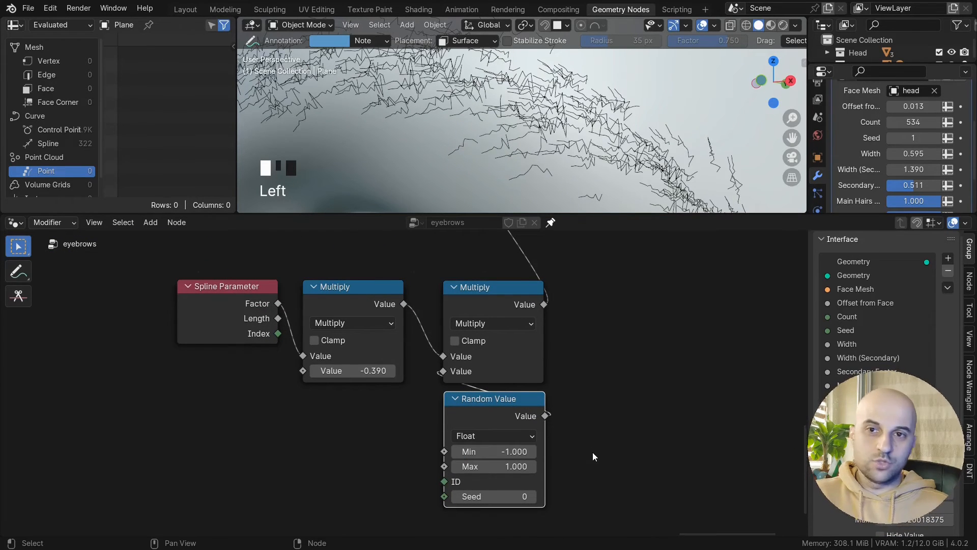
- Dissolve the first Multiply node, keeping Spline Parameter's Factor linked to the remaining one, and move Spline Parameter beside it
{"action": "left_click", "coordinate": [363, 307]}
{"action": "key", "text": "ctrl+x"}
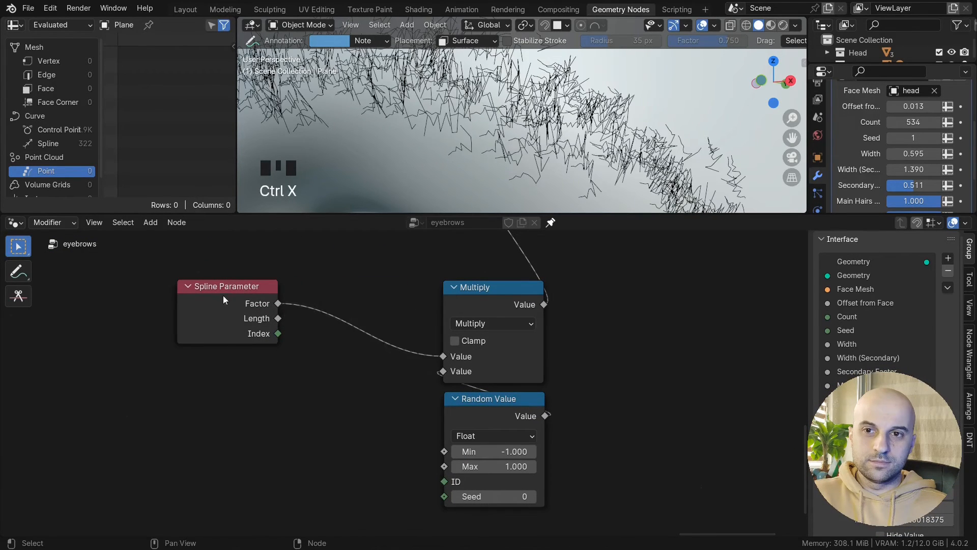
{"action": "left_click_drag", "start_coordinate": [223, 296], "coordinate": [344, 295]}
- Examine the shape of individual randomly rotated hairs along the eyebrow up close
{"action": "middle_click_drag", "start_coordinate": [604, 318], "coordinate": [602, 361]}
{"action": "scroll", "coordinate": [564, 153], "scroll_direction": "down", "scroll_amount": 2}
{"action": "middle_click_drag", "start_coordinate": [254, 167], "coordinate": [248, 198], "text": "shift"}
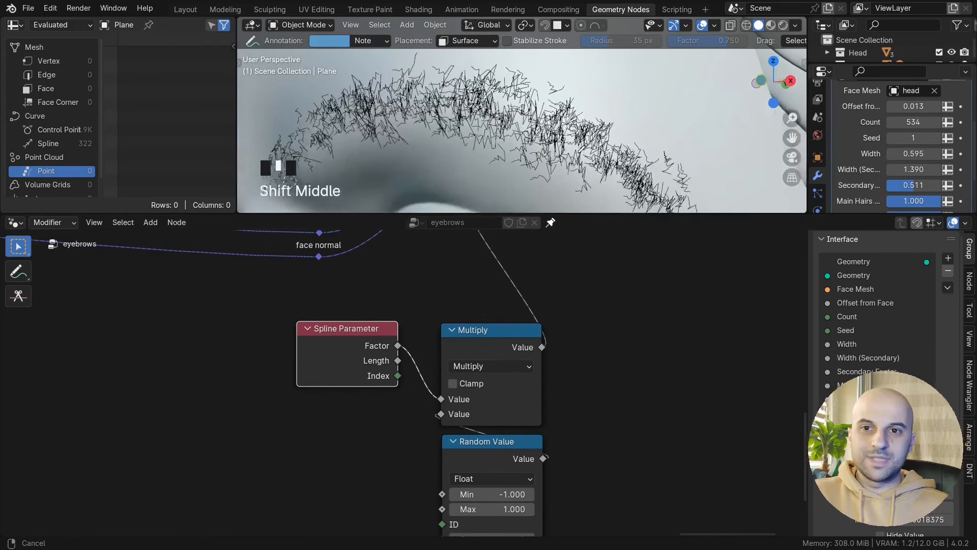
{"action": "scroll", "coordinate": [247, 197], "scroll_direction": "up", "scroll_amount": 1}
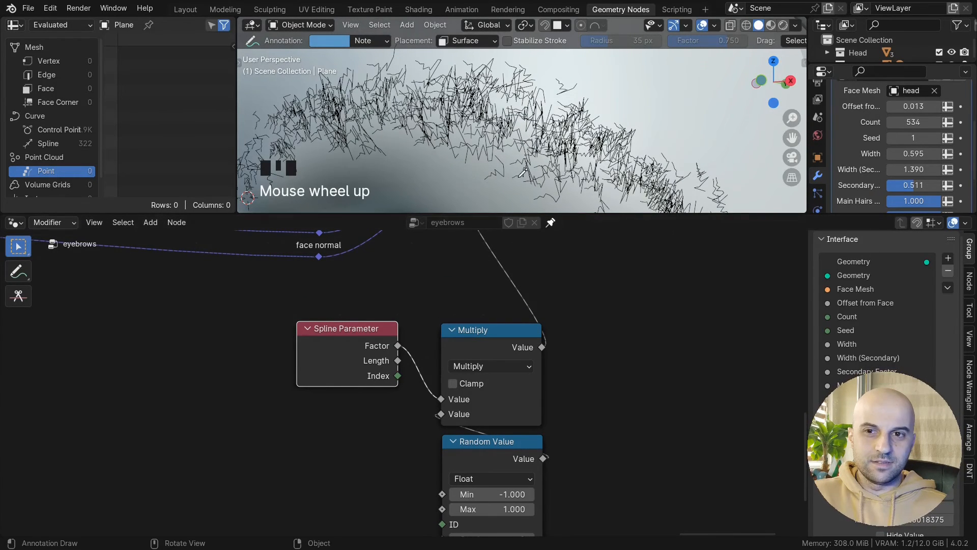
{"action": "middle_click_drag", "start_coordinate": [522, 173], "coordinate": [513, 110], "text": "shift"}
{"action": "scroll", "coordinate": [513, 108], "scroll_direction": "up", "scroll_amount": 2}
{"action": "scroll", "coordinate": [513, 137], "scroll_direction": "up", "scroll_amount": 2}
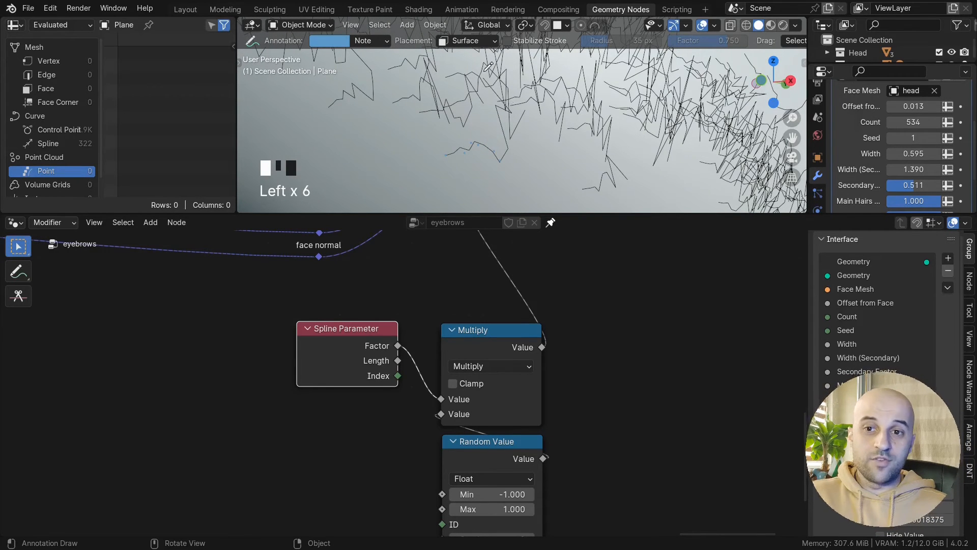
{"action": "middle_click_drag", "start_coordinate": [515, 168], "coordinate": [506, 141], "text": "shift"}
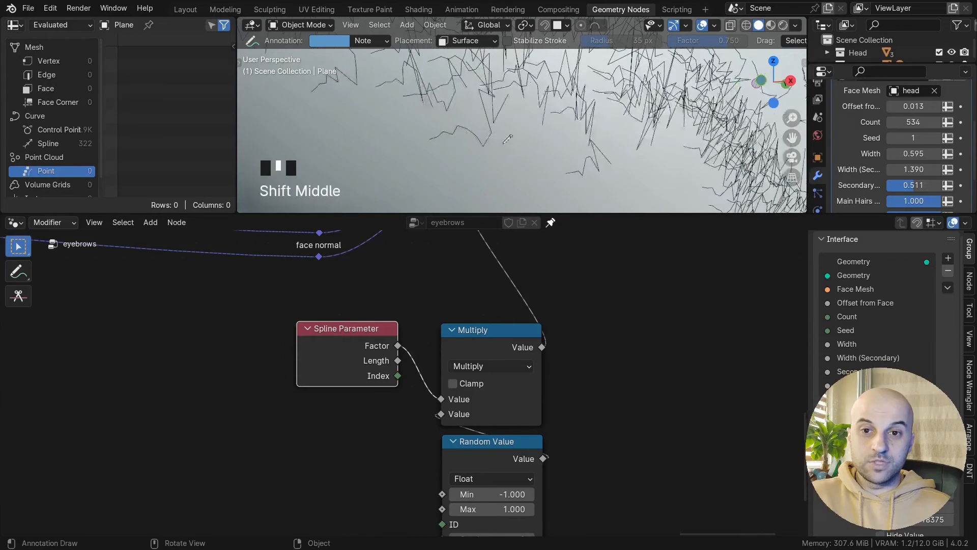
- Move Random Value below Spline Parameter and feed its ID input from a new ID node
{"action": "middle_click_drag", "start_coordinate": [511, 421], "coordinate": [548, 352]}
{"action": "left_click_drag", "start_coordinate": [542, 378], "coordinate": [390, 374]}
{"action": "scroll", "coordinate": [524, 359], "scroll_direction": "up", "scroll_amount": 3}
{"action": "middle_click_drag", "start_coordinate": [436, 391], "coordinate": [585, 372]}
{"action": "left_click_drag", "start_coordinate": [501, 345], "coordinate": [511, 345]}
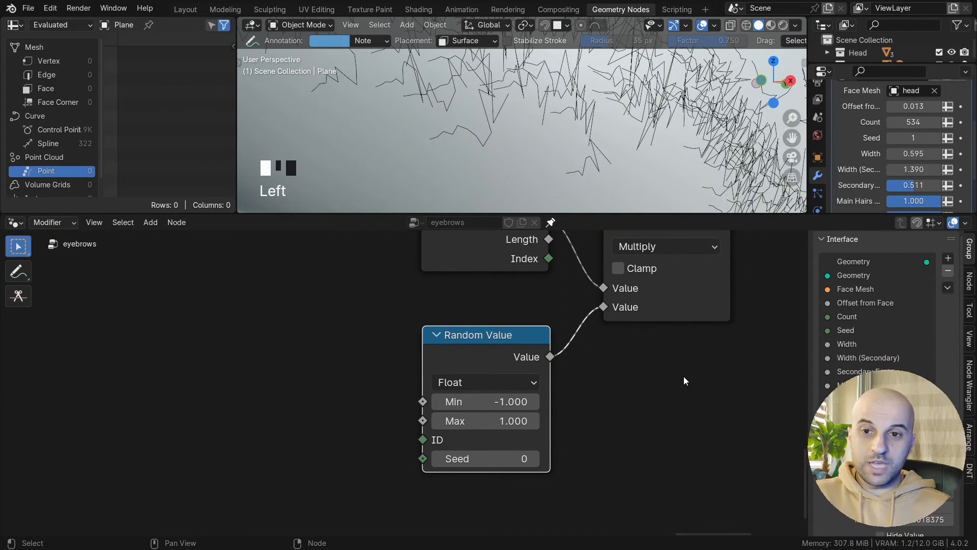
{"action": "middle_click_drag", "start_coordinate": [624, 399], "coordinate": [667, 370]}
{"action": "scroll", "coordinate": [667, 370], "scroll_direction": "up", "scroll_amount": 1}
{"action": "left_click_drag", "start_coordinate": [480, 413], "coordinate": [299, 312]}
{"action": "type", "text": "id"}
{"action": "key", "text": "Return"}
{"action": "left_click", "coordinate": [233, 293]}
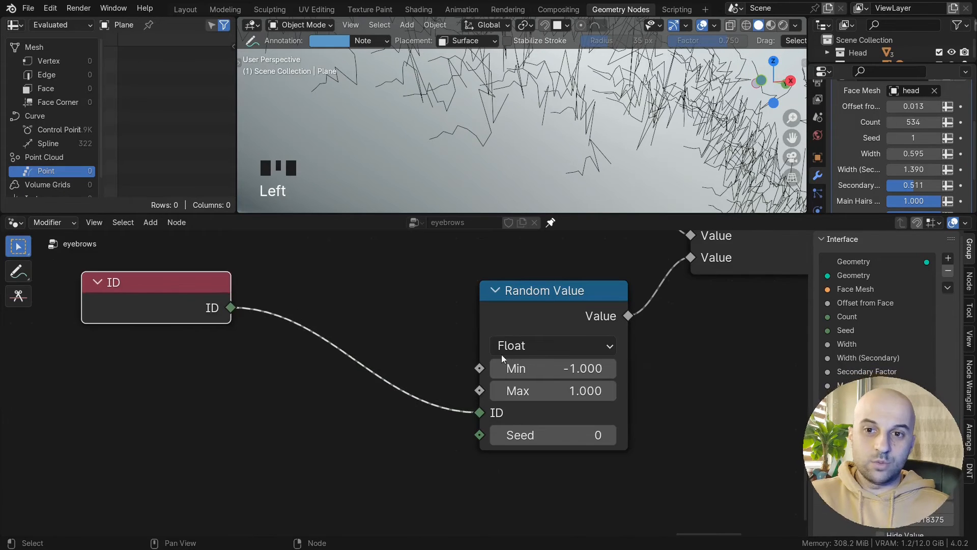
- Insert an Evaluate on Domain node between ID and Random Value, set to Integer type and Spline domain
{"action": "middle_click_drag", "start_coordinate": [501, 355], "coordinate": [595, 354]}
{"action": "key", "text": "shift+a"}
{"action": "type", "text": "eval"}
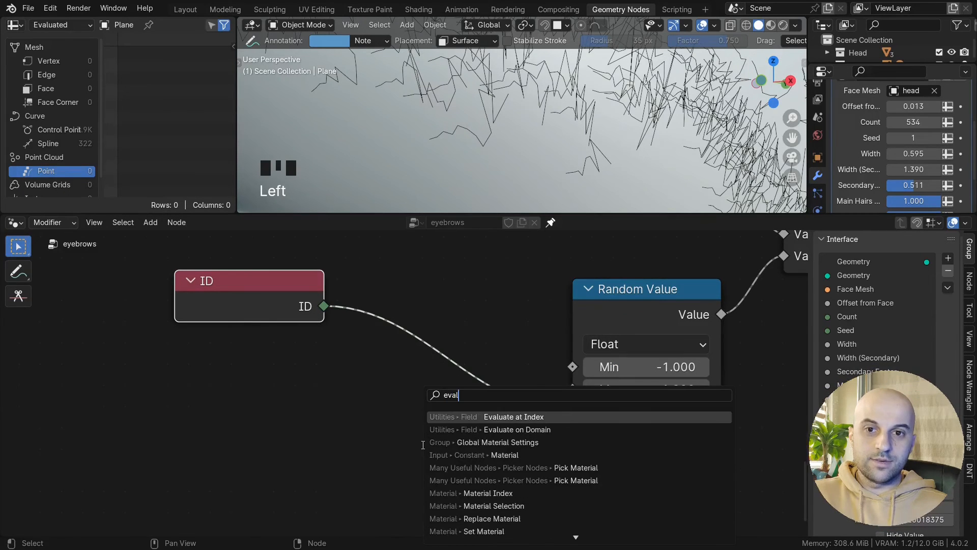
{"action": "left_click", "coordinate": [471, 429]}
{"action": "left_click", "coordinate": [369, 264]}
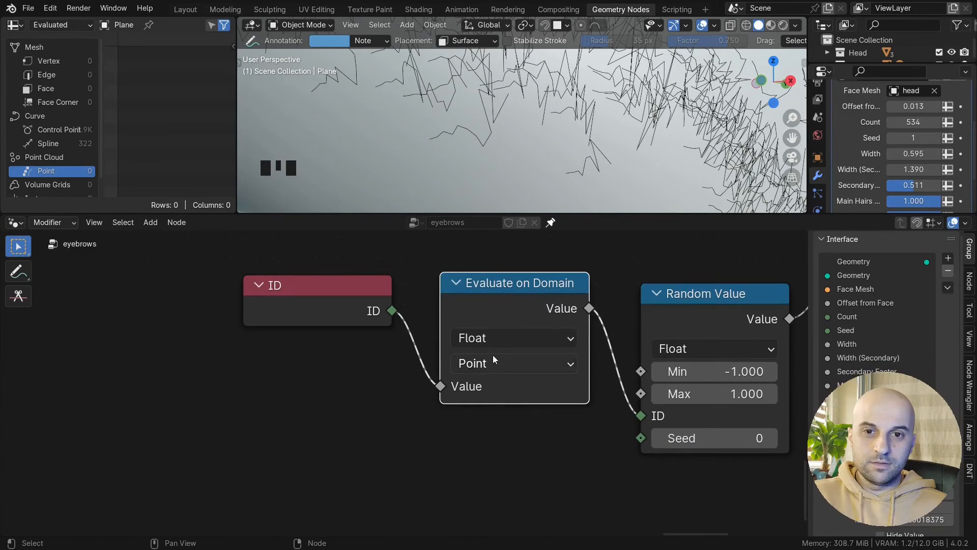
{"action": "left_click", "coordinate": [488, 336]}
{"action": "left_click", "coordinate": [483, 409]}
{"action": "left_click_drag", "start_coordinate": [393, 311], "coordinate": [441, 385]}
{"action": "left_click_drag", "start_coordinate": [589, 308], "coordinate": [642, 412]}
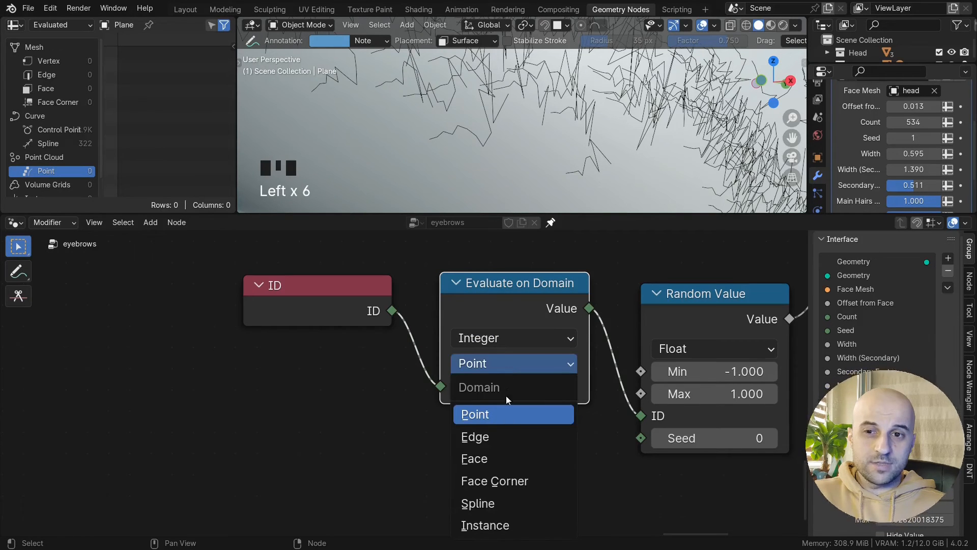
{"action": "left_click", "coordinate": [491, 504]}
- Arrange the ID, Evaluate on Domain and Random Value nodes compactly beside the Multiply node
{"action": "scroll", "coordinate": [623, 130], "scroll_direction": "down", "scroll_amount": 2}
{"action": "middle_click_drag", "start_coordinate": [631, 135], "coordinate": [591, 135]}
{"action": "scroll", "coordinate": [591, 132], "scroll_direction": "down", "scroll_amount": 2}
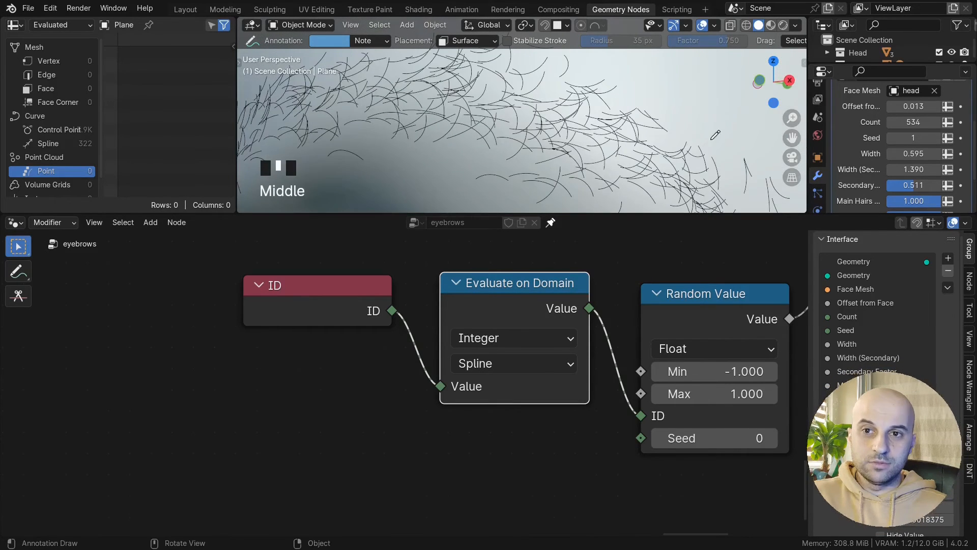
{"action": "middle_click_drag", "start_coordinate": [715, 135], "coordinate": [664, 88], "text": "shift"}
{"action": "scroll", "coordinate": [624, 327], "scroll_direction": "down", "scroll_amount": 3}
{"action": "left_click_drag", "start_coordinate": [528, 270], "coordinate": [327, 352]}
{"action": "left_click_drag", "start_coordinate": [508, 306], "coordinate": [523, 316]}
{"action": "left_click_drag", "start_coordinate": [663, 275], "coordinate": [397, 334]}
{"action": "left_click_drag", "start_coordinate": [630, 332], "coordinate": [432, 341]}
{"action": "left_click", "coordinate": [307, 332]}
{"action": "middle_click_drag", "start_coordinate": [611, 355], "coordinate": [492, 379]}
{"action": "scroll", "coordinate": [492, 379], "scroll_direction": "down", "scroll_amount": 3}
- Chain a duplicate Multiply after the existing one and tidy the bending nodes around it
{"action": "left_click", "coordinate": [646, 257]}
{"action": "key", "text": "shift+d"}
{"action": "left_click", "coordinate": [655, 412]}
{"action": "left_click_drag", "start_coordinate": [535, 382], "coordinate": [158, 364]}
{"action": "left_click_drag", "start_coordinate": [224, 352], "coordinate": [377, 327]}
{"action": "left_click_drag", "start_coordinate": [673, 263], "coordinate": [310, 356]}
{"action": "left_click_drag", "start_coordinate": [416, 325], "coordinate": [181, 356]}
- Set the new Multiply's second value to 0 and try a slight change of it
{"action": "left_click_drag", "start_coordinate": [665, 401], "coordinate": [566, 308]}
{"action": "left_click", "coordinate": [565, 385]}
{"action": "type", "text": "0"}
{"action": "key", "text": "Return"}
{"action": "scroll", "coordinate": [661, 403], "scroll_direction": "up", "scroll_amount": 3}
{"action": "left_click_drag", "start_coordinate": [610, 386], "coordinate": [611, 386]}
- Add a Float Curve node driven by the shared reroute that feeds the other curves near the tree's start
{"action": "scroll", "coordinate": [600, 443], "scroll_direction": "down", "scroll_amount": 9}
{"action": "key", "text": "Home"}
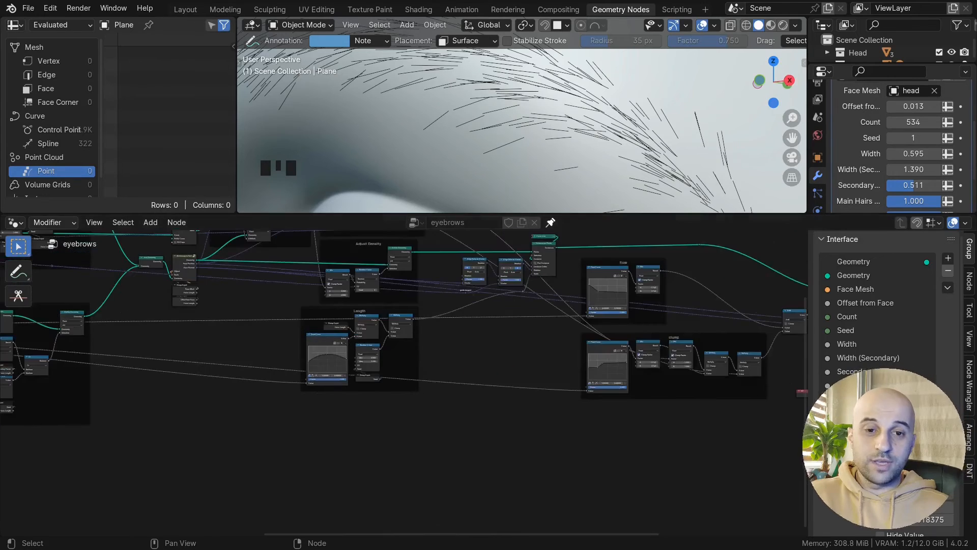
{"action": "scroll", "coordinate": [173, 326], "scroll_direction": "up", "scroll_amount": 5}
{"action": "left_click_drag", "start_coordinate": [173, 326], "coordinate": [206, 385]}
{"action": "type", "text": "float"}
{"action": "key", "text": "Return"}
- Move the new Float Curve beside the bending nodes and connect its Value to the last Multiply's second input
{"action": "scroll", "coordinate": [277, 395], "scroll_direction": "down", "scroll_amount": 5}
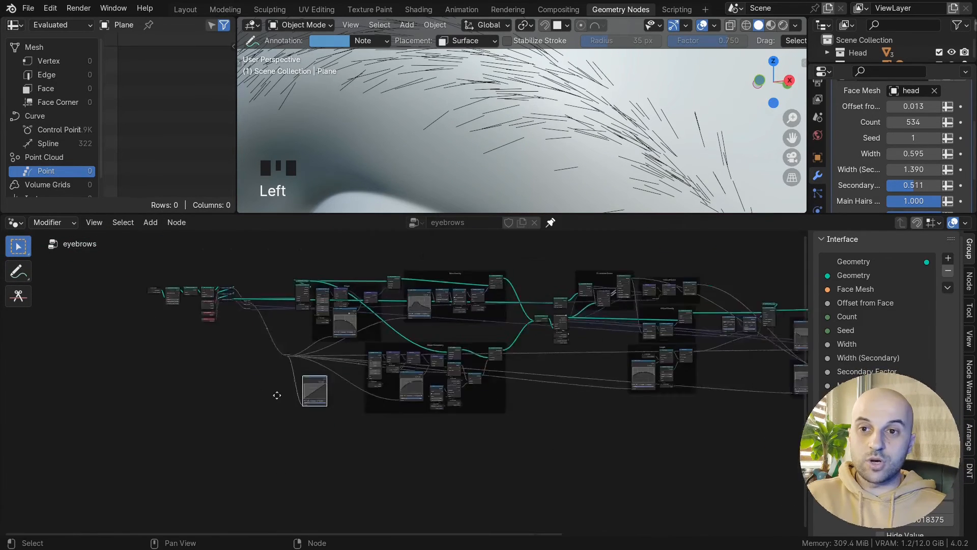
{"action": "scroll", "coordinate": [704, 409], "scroll_direction": "up", "scroll_amount": 8}
{"action": "middle_click_drag", "start_coordinate": [704, 409], "coordinate": [359, 441]}
{"action": "key", "text": "g"}
{"action": "left_click", "coordinate": [516, 351]}
{"action": "middle_click_drag", "start_coordinate": [508, 366], "coordinate": [408, 420]}
{"action": "scroll", "coordinate": [408, 419], "scroll_direction": "up", "scroll_amount": 6}
{"action": "left_click_drag", "start_coordinate": [405, 283], "coordinate": [432, 295]}
{"action": "left_click_drag", "start_coordinate": [353, 408], "coordinate": [391, 367]}
- Lower the end point of the bend Float Curve to adjust the bending along the eyebrow
{"action": "scroll", "coordinate": [411, 426], "scroll_direction": "down", "scroll_amount": 7}
{"action": "middle_click_drag", "start_coordinate": [453, 411], "coordinate": [542, 384]}
{"action": "scroll", "coordinate": [387, 141], "scroll_direction": "down", "scroll_amount": 2}
{"action": "middle_click_drag", "start_coordinate": [382, 140], "coordinate": [472, 166]}
{"action": "scroll", "coordinate": [471, 167], "scroll_direction": "down", "scroll_amount": 2}
{"action": "scroll", "coordinate": [406, 388], "scroll_direction": "up", "scroll_amount": 4}
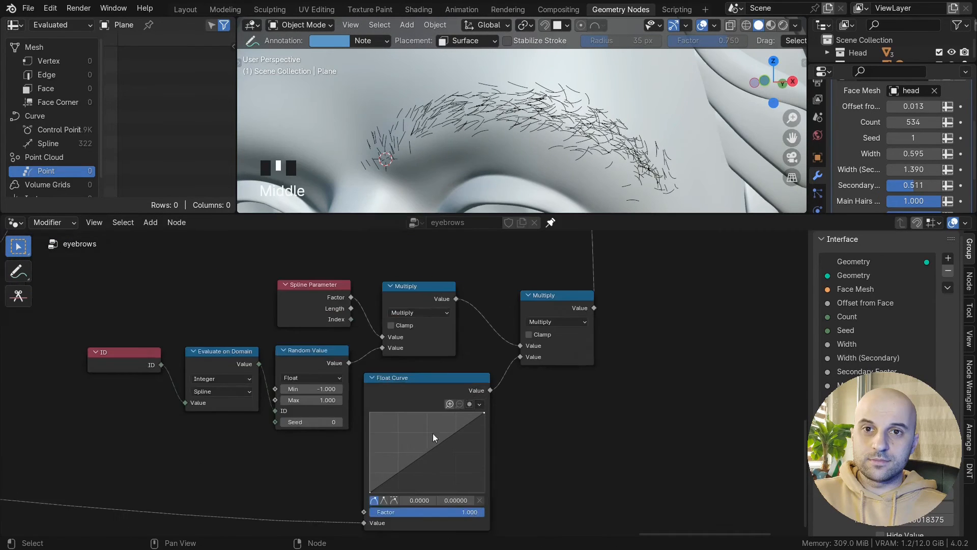
{"action": "middle_click_drag", "start_coordinate": [432, 432], "coordinate": [433, 404]}
{"action": "left_click_drag", "start_coordinate": [485, 448], "coordinate": [485, 454]}
- Examine the bent hairs in an enlarged viewport from the front and from the side of the face
{"action": "middle_click_drag", "start_coordinate": [447, 148], "coordinate": [489, 133]}
{"action": "scroll", "coordinate": [458, 143], "scroll_direction": "up", "scroll_amount": 3}
{"action": "middle_click_drag", "start_coordinate": [458, 183], "coordinate": [508, 200]}
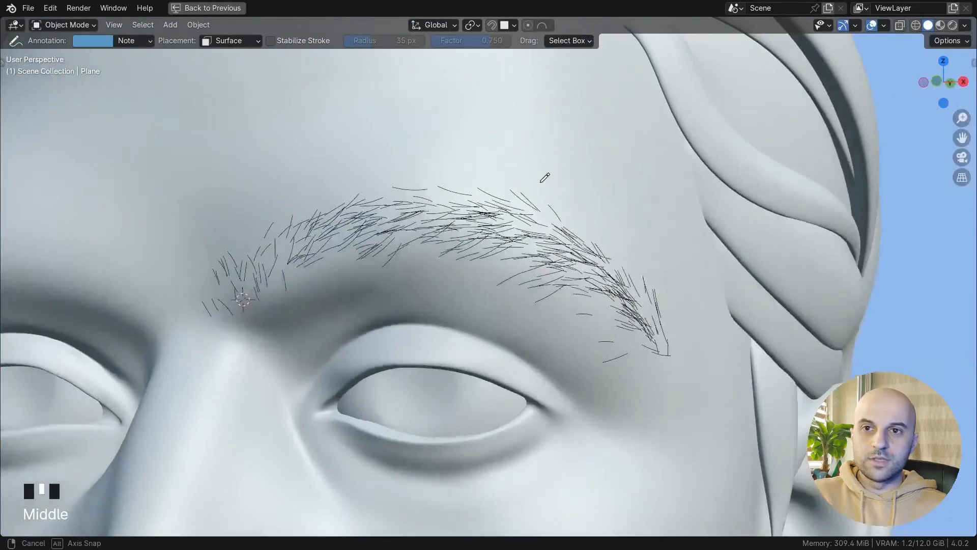
{"action": "scroll", "coordinate": [544, 178], "scroll_direction": "up", "scroll_amount": 2}
{"action": "scroll", "coordinate": [392, 124], "scroll_direction": "up", "scroll_amount": 4}
{"action": "middle_click_drag", "start_coordinate": [393, 124], "coordinate": [329, 133], "text": "shift"}
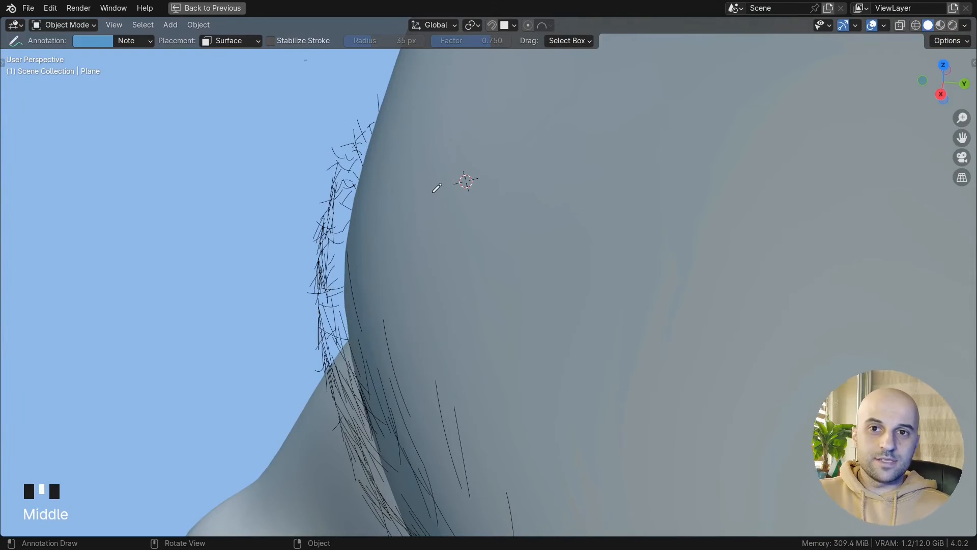
{"action": "scroll", "coordinate": [457, 186], "scroll_direction": "down", "scroll_amount": 5}
{"action": "middle_click_drag", "start_coordinate": [456, 185], "coordinate": [567, 214]}
{"action": "scroll", "coordinate": [577, 219], "scroll_direction": "down", "scroll_amount": 6}
{"action": "key", "text": "ctrl+space"}
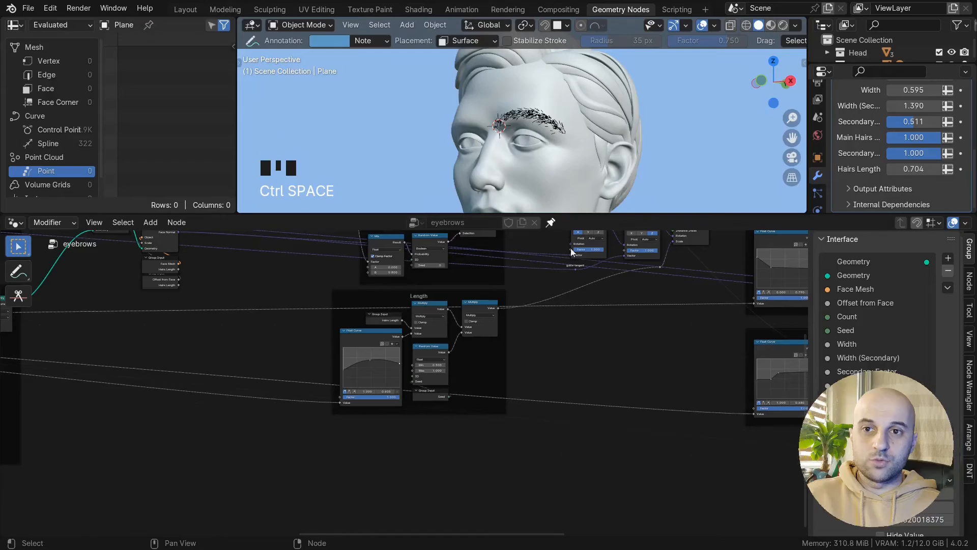
- Move the Group Output node horizontally away from the last Set Position to make room for more nodes
{"action": "scroll", "coordinate": [567, 89], "scroll_direction": "up", "scroll_amount": 5}
{"action": "scroll", "coordinate": [567, 89], "scroll_direction": "up", "scroll_amount": 2}
{"action": "scroll", "coordinate": [622, 349], "scroll_direction": "down", "scroll_amount": 6}
{"action": "middle_click_drag", "start_coordinate": [616, 366], "coordinate": [349, 350]}
{"action": "middle_click_drag", "start_coordinate": [586, 363], "coordinate": [185, 407]}
{"action": "left_click_drag", "start_coordinate": [500, 379], "coordinate": [424, 293]}
{"action": "key", "text": "g"}
{"action": "key", "text": "x"}
{"action": "left_click", "coordinate": [607, 295]}
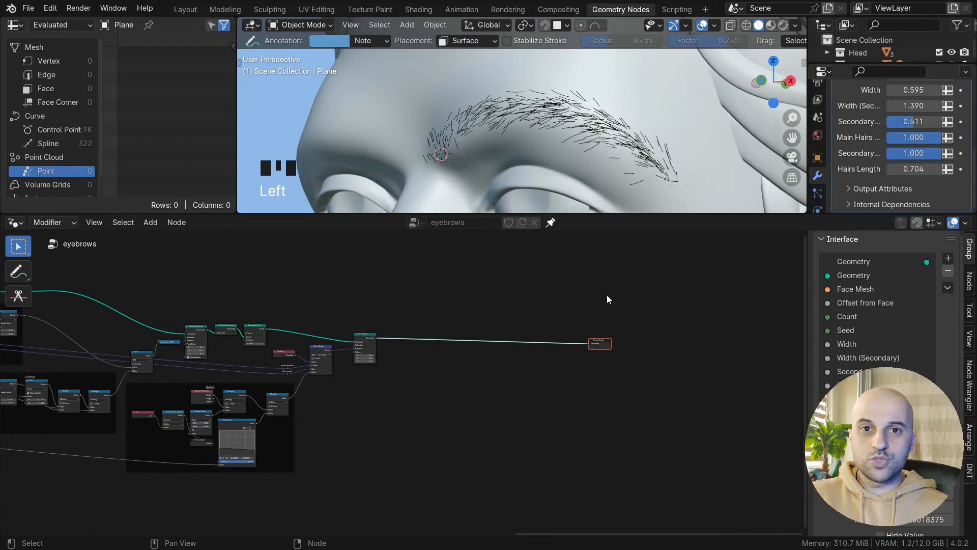
- Insert a second Set Position node into the geometry link before the Group Output
{"action": "scroll", "coordinate": [552, 329], "scroll_direction": "up", "scroll_amount": 3}
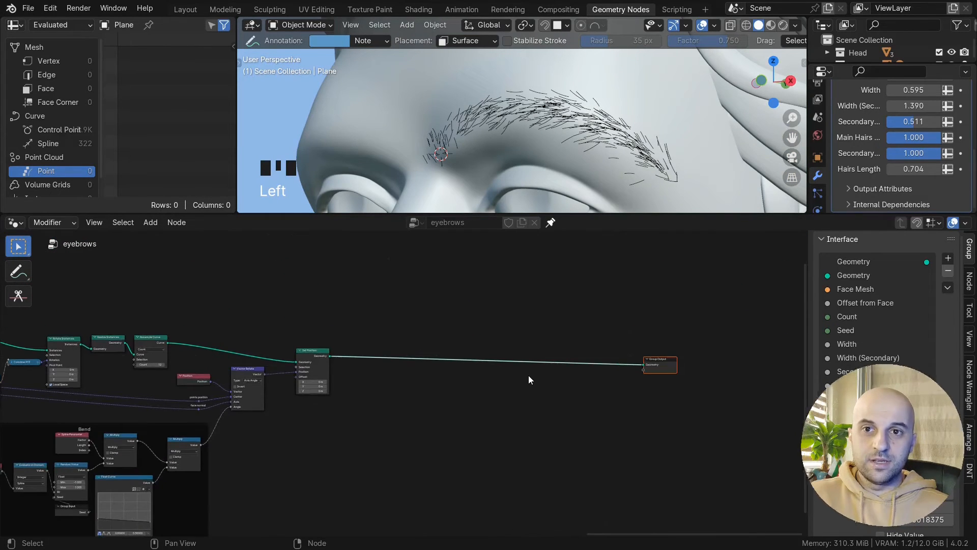
{"action": "scroll", "coordinate": [387, 372], "scroll_direction": "up", "scroll_amount": 4}
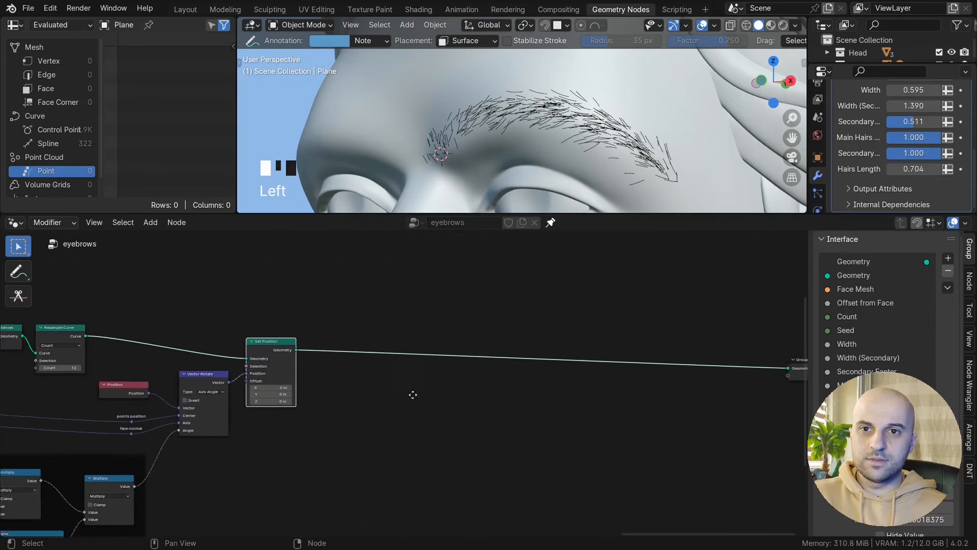
{"action": "scroll", "coordinate": [429, 396], "scroll_direction": "up", "scroll_amount": 2}
{"action": "key", "text": "q"}
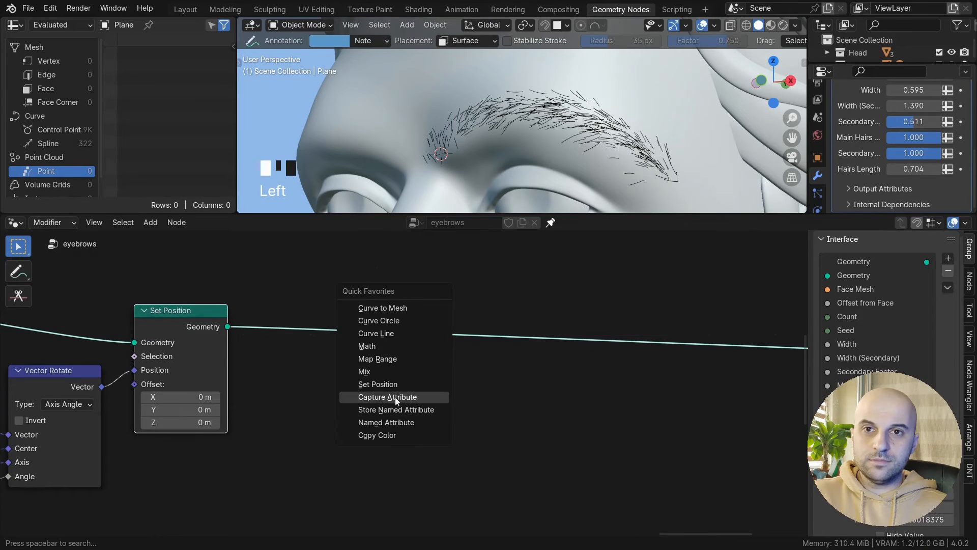
{"action": "left_click", "coordinate": [383, 384]}
{"action": "left_click", "coordinate": [408, 321]}
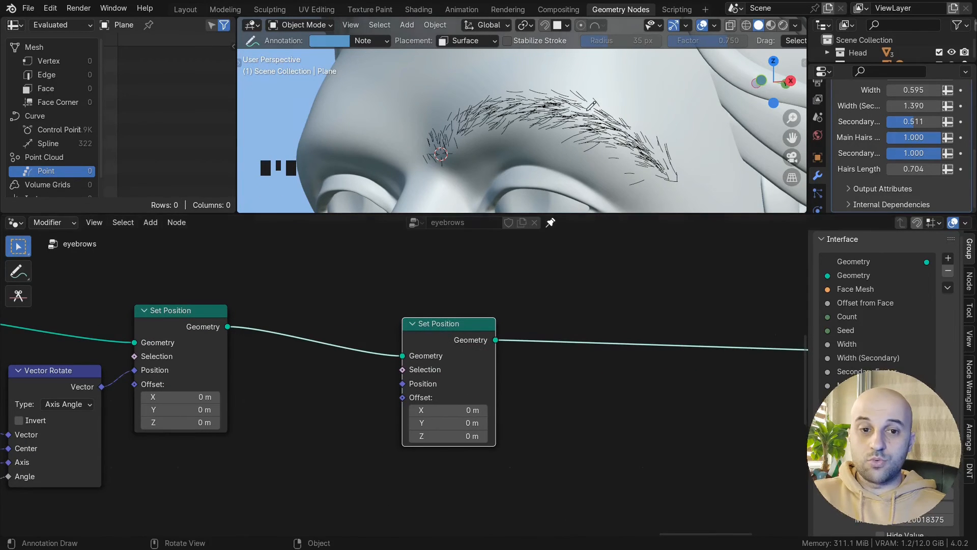
- Move the new Set Position farther along and add a Sample Nearest Surface node before it
{"action": "scroll", "coordinate": [592, 104], "scroll_direction": "up", "scroll_amount": 5}
{"action": "left_click_drag", "start_coordinate": [451, 422], "coordinate": [573, 405], "text": "shift"}
{"action": "left_click_drag", "start_coordinate": [456, 335], "coordinate": [664, 332]}
{"action": "middle_click_drag", "start_coordinate": [437, 406], "coordinate": [487, 375]}
{"action": "key", "text": "shift+a"}
{"action": "type", "text": "sample n"}
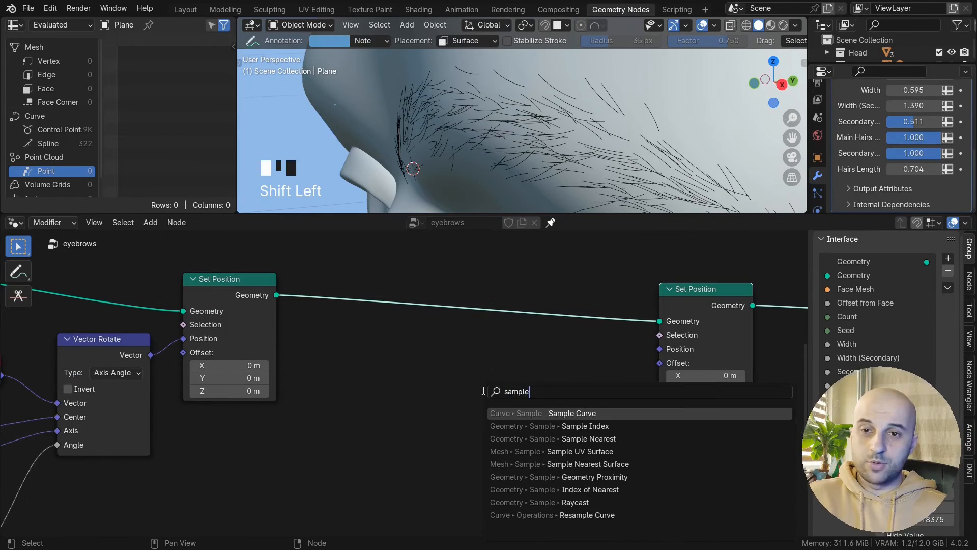
{"action": "left_click", "coordinate": [588, 425]}
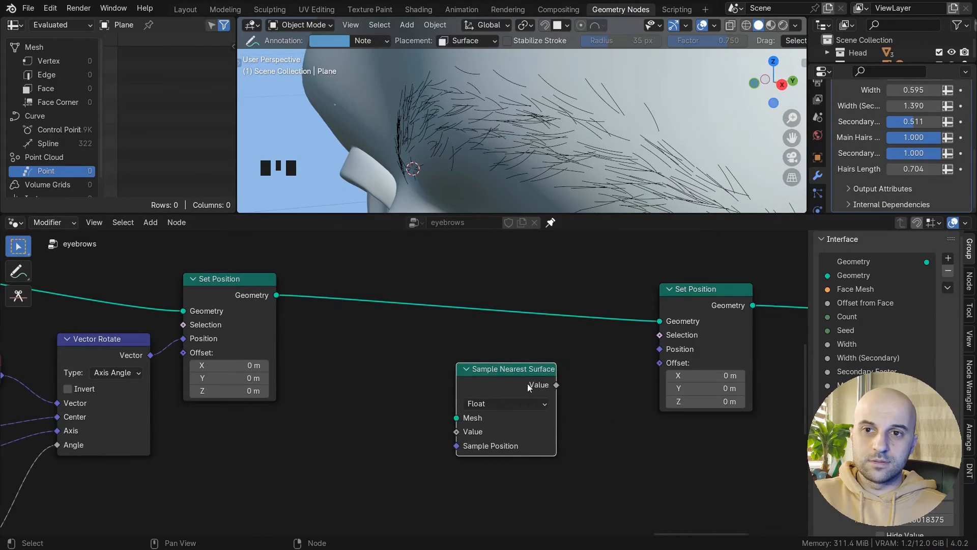
{"action": "left_click", "coordinate": [527, 383]}
- Feed Sample Nearest Surface's Mesh from an Object Info node whose Object comes from the group input's Face Mesh
{"action": "scroll", "coordinate": [514, 369], "scroll_direction": "up", "scroll_amount": 2}
{"action": "left_click_drag", "start_coordinate": [409, 395], "coordinate": [339, 366]}
{"action": "type", "text": "obj"}
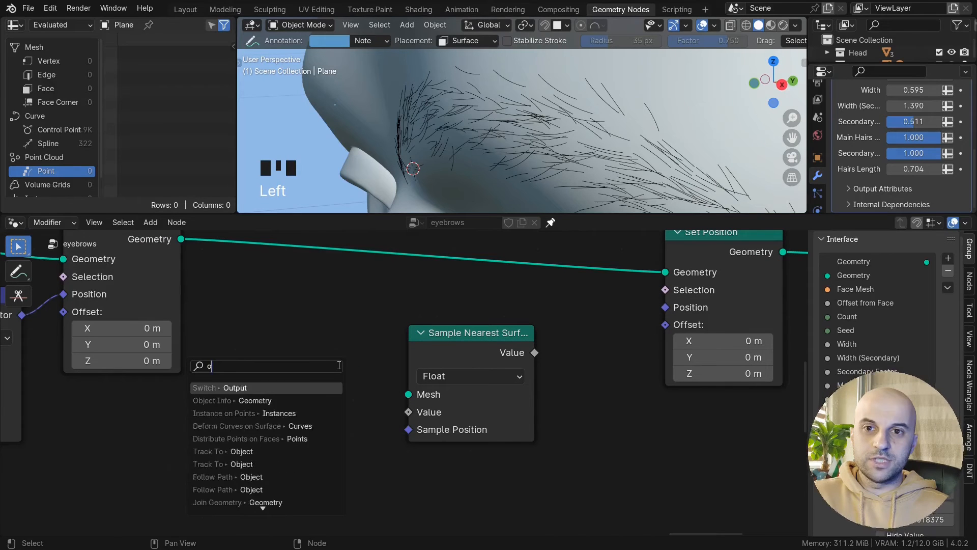
{"action": "key", "text": "Return"}
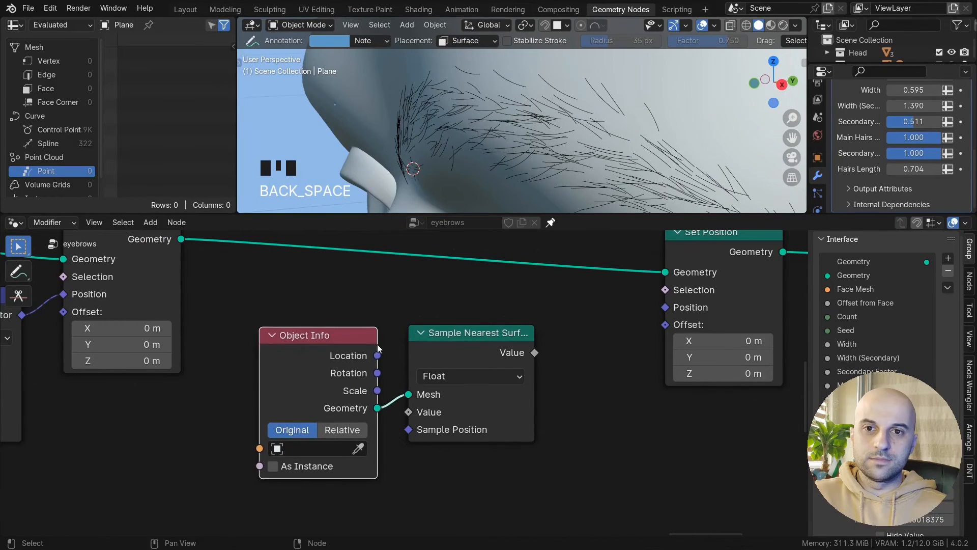
{"action": "left_click", "coordinate": [436, 354]}
{"action": "left_click_drag", "start_coordinate": [347, 449], "coordinate": [309, 418]}
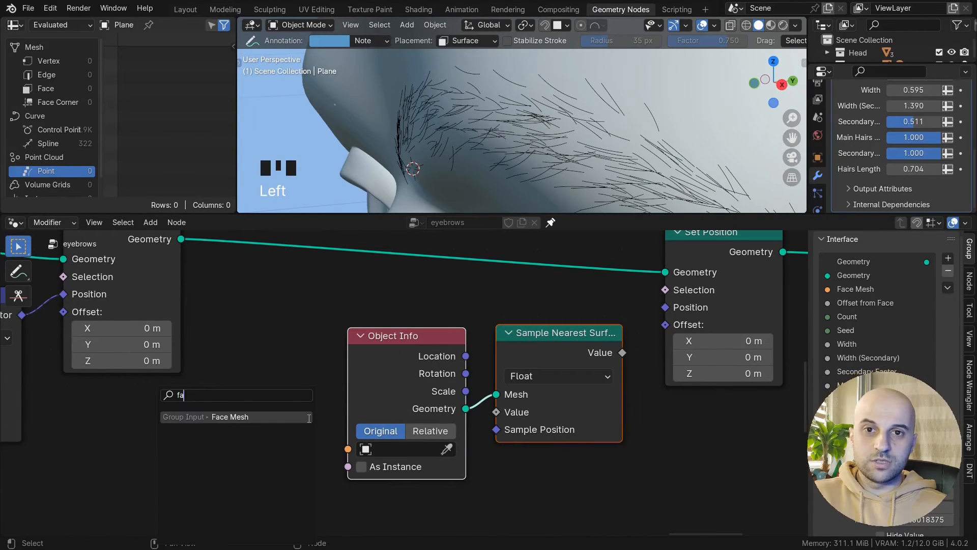
{"action": "type", "text": "face"}
{"action": "key", "text": "Return"}
{"action": "left_click", "coordinate": [266, 422]}
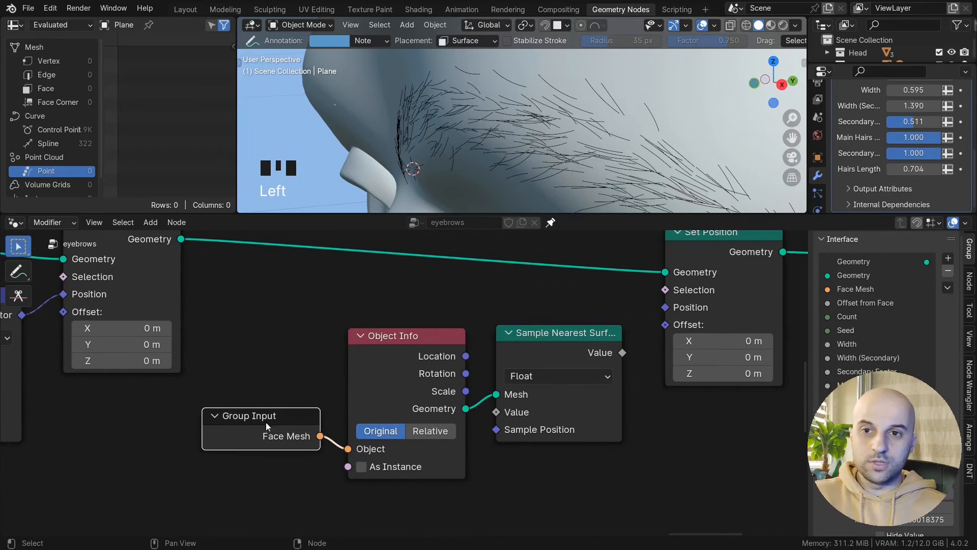
- Set Sample Nearest Surface to Vector and feed its Value from a new Position node placed below it
{"action": "middle_click_drag", "start_coordinate": [478, 499], "coordinate": [378, 453]}
{"action": "scroll", "coordinate": [451, 357], "scroll_direction": "up", "scroll_amount": 3}
{"action": "left_click", "coordinate": [433, 333]}
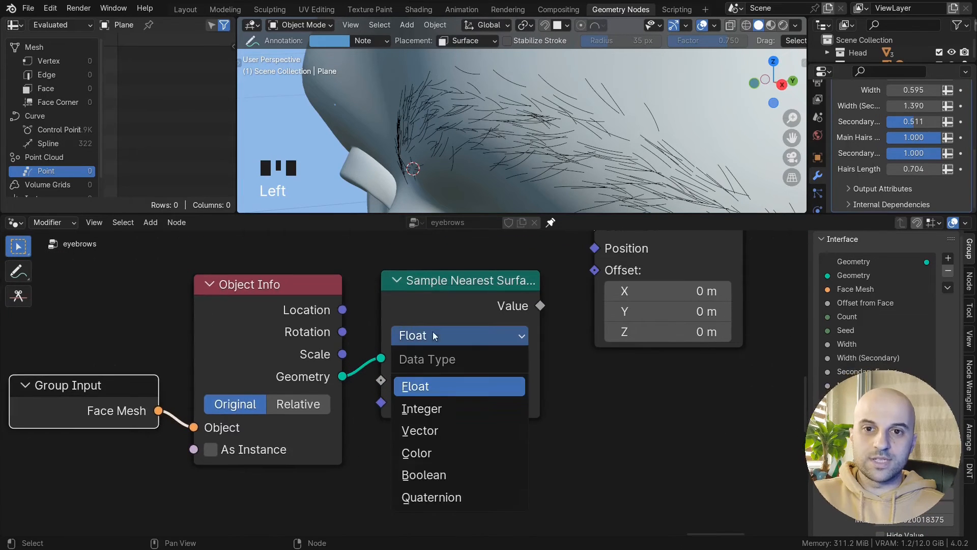
{"action": "left_click", "coordinate": [425, 434]}
{"action": "left_click_drag", "start_coordinate": [381, 380], "coordinate": [220, 389]}
{"action": "type", "text": "pos"}
{"action": "key", "text": "Return"}
{"action": "left_click", "coordinate": [529, 447]}
{"action": "scroll", "coordinate": [530, 447], "scroll_direction": "down", "scroll_amount": 5}
{"action": "left_click_drag", "start_coordinate": [224, 391], "coordinate": [195, 444]}
- Connect Sample Nearest Surface's Value to the second Set Position's Position and check the hairs against the face
{"action": "scroll", "coordinate": [563, 445], "scroll_direction": "down", "scroll_amount": 4}
{"action": "middle_click_drag", "start_coordinate": [563, 445], "coordinate": [465, 449]}
{"action": "left_click_drag", "start_coordinate": [459, 331], "coordinate": [498, 331]}
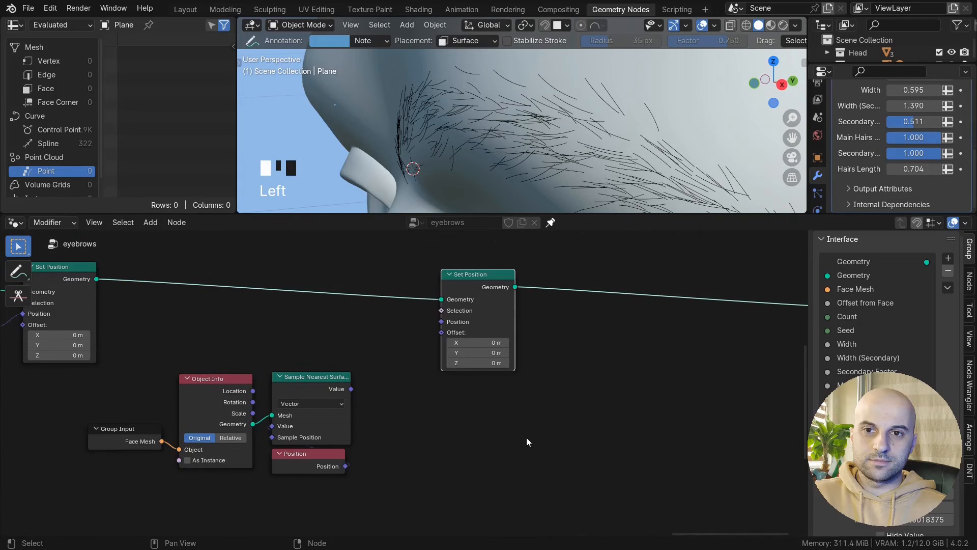
{"action": "left_click", "coordinate": [526, 439]}
{"action": "left_click_drag", "start_coordinate": [350, 389], "coordinate": [441, 321]}
{"action": "scroll", "coordinate": [556, 141], "scroll_direction": "down", "scroll_amount": 3}
{"action": "key", "text": "alt+z"}
{"action": "key", "text": "alt+z"}
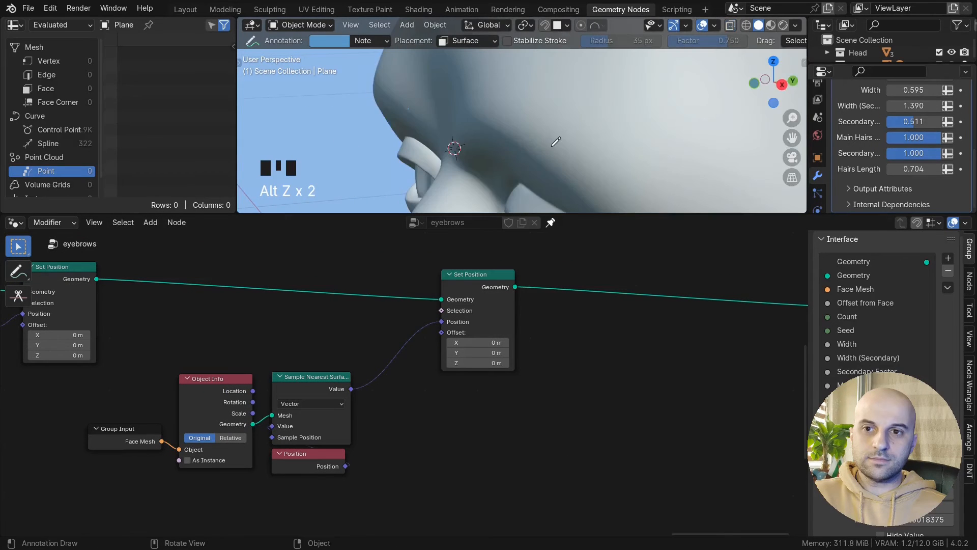
- Set the Object Info node to Relative and inspect how the hairs follow the face surface
{"action": "left_click", "coordinate": [232, 440]}
{"action": "scroll", "coordinate": [560, 127], "scroll_direction": "up", "scroll_amount": 2}
{"action": "middle_click_drag", "start_coordinate": [560, 127], "coordinate": [493, 134]}
{"action": "scroll", "coordinate": [596, 124], "scroll_direction": "up", "scroll_amount": 1}
{"action": "scroll", "coordinate": [591, 109], "scroll_direction": "up", "scroll_amount": 2}
{"action": "scroll", "coordinate": [402, 375], "scroll_direction": "down", "scroll_amount": 1}
- Move the last Set Position aside and add a Mix node fed from Sample Nearest Surface's Value
{"action": "left_click_drag", "start_coordinate": [468, 369], "coordinate": [525, 365]}
{"action": "scroll", "coordinate": [412, 384], "scroll_direction": "up", "scroll_amount": 2}
{"action": "left_click_drag", "start_coordinate": [339, 391], "coordinate": [423, 417]}
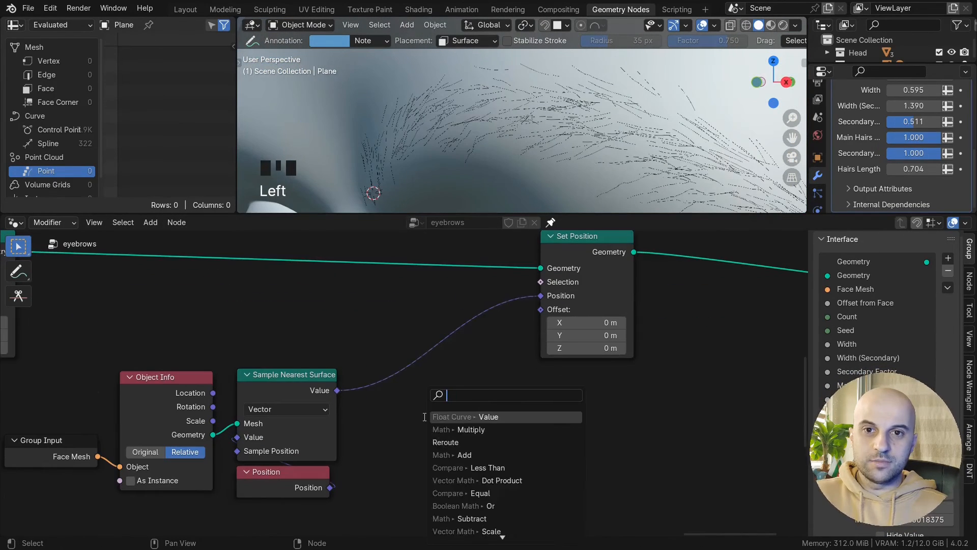
{"action": "type", "text": "mix"}
{"action": "key", "text": "Return"}
{"action": "left_click", "coordinate": [426, 404]}
{"action": "mouse_move", "coordinate": [425, 404]}
{"action": "middle_mouse_down"}
{"action": "mouse_move", "coordinate": [441, 359]}
{"action": "mouse_move", "coordinate": [433, 336]}
{"action": "middle_mouse_up"}
- Connect Position to the Mix node's B input and the Mix Result to Set Position's Position
{"action": "middle_click_drag", "start_coordinate": [394, 397], "coordinate": [426, 357]}
{"action": "scroll", "coordinate": [390, 375], "scroll_direction": "up", "scroll_amount": 2}
{"action": "left_click_drag", "start_coordinate": [365, 381], "coordinate": [497, 408]}
{"action": "scroll", "coordinate": [410, 351], "scroll_direction": "down", "scroll_amount": 2}
{"action": "middle_click_drag", "start_coordinate": [437, 334], "coordinate": [399, 419]}
{"action": "left_click_drag", "start_coordinate": [509, 379], "coordinate": [544, 269]}
{"action": "middle_click_drag", "start_coordinate": [540, 158], "coordinate": [489, 168]}
- Try a Mix Factor of 0.845 and check how closely the hairs hug the face
{"action": "left_click_drag", "start_coordinate": [466, 445], "coordinate": [502, 445]}
{"action": "middle_click_drag", "start_coordinate": [456, 144], "coordinate": [529, 145]}
{"action": "scroll", "coordinate": [532, 147], "scroll_direction": "down", "scroll_amount": 3}
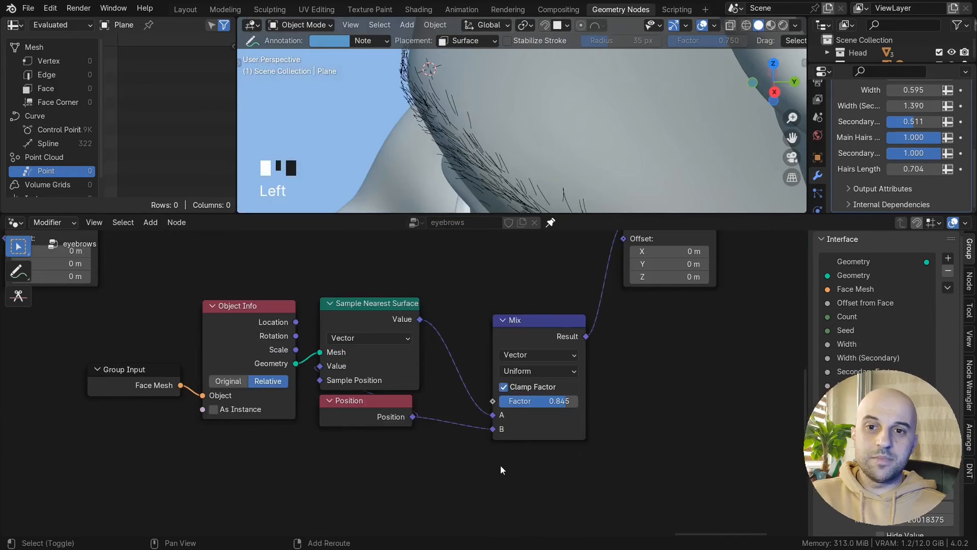
- Add a Spline Parameter node below Position and connect its Factor to the Mix node's Factor, checking the hairs
{"action": "key", "text": "shift+a"}
{"action": "type", "text": "spline"}
{"action": "key", "text": "Return"}
{"action": "left_click", "coordinate": [320, 438]}
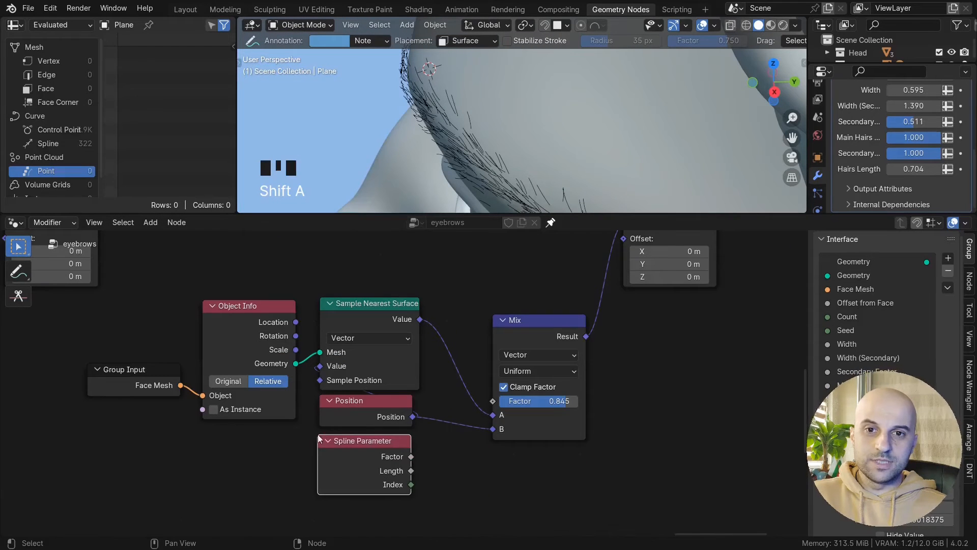
{"action": "left_click_drag", "start_coordinate": [493, 406], "coordinate": [492, 401]}
{"action": "middle_click_drag", "start_coordinate": [509, 127], "coordinate": [450, 123]}
{"action": "scroll", "coordinate": [514, 134], "scroll_direction": "up", "scroll_amount": 3}
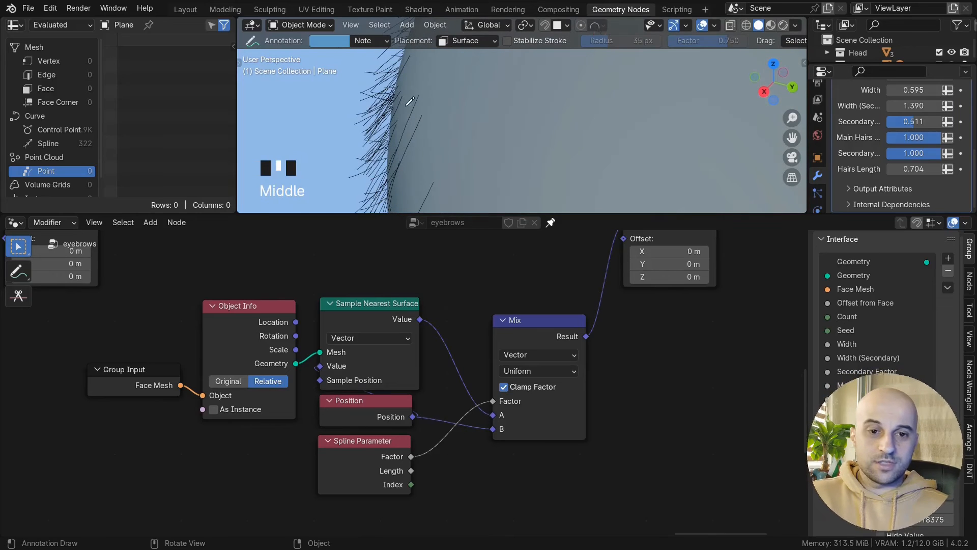
{"action": "scroll", "coordinate": [401, 385], "scroll_direction": "down", "scroll_amount": 5}
- Move Spline Parameter away and insert a Float Curve between its Factor and the Mix node's Factor
{"action": "middle_click_drag", "start_coordinate": [423, 428], "coordinate": [496, 375]}
{"action": "left_click_drag", "start_coordinate": [455, 370], "coordinate": [344, 374]}
{"action": "key", "text": "shift+a"}
{"action": "type", "text": "flo"}
{"action": "key", "text": "Return"}
{"action": "left_click", "coordinate": [399, 371]}
{"action": "middle_click_drag", "start_coordinate": [456, 392], "coordinate": [506, 355]}
{"action": "scroll", "coordinate": [506, 355], "scroll_direction": "up", "scroll_amount": 5}
- Shape the Float Curve into an arch with a middle point and its end point lowered to 0.275
{"action": "left_click_drag", "start_coordinate": [578, 371], "coordinate": [579, 429]}
{"action": "left_click_drag", "start_coordinate": [490, 455], "coordinate": [491, 398]}
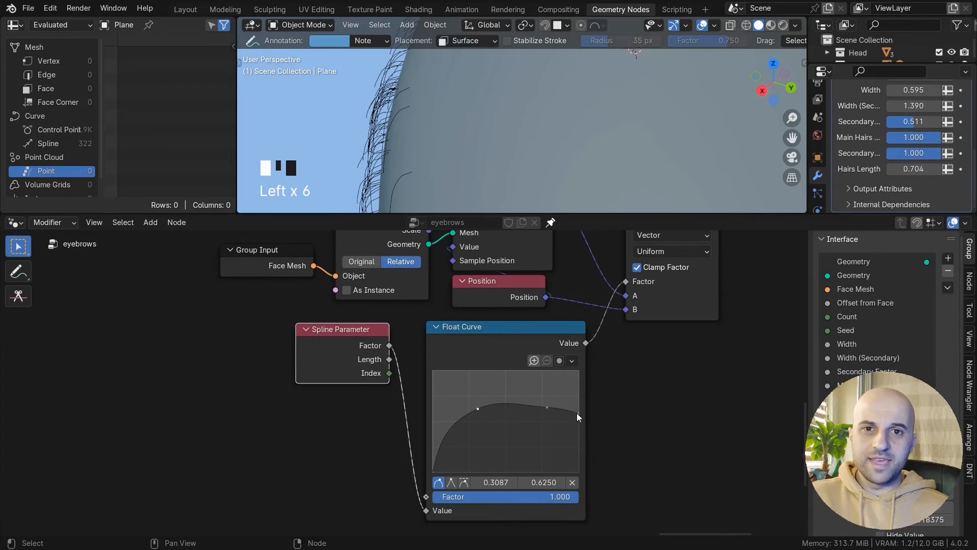
{"action": "left_click_drag", "start_coordinate": [484, 399], "coordinate": [494, 420]}
{"action": "left_click_drag", "start_coordinate": [578, 415], "coordinate": [579, 432]}
{"action": "middle_click_drag", "start_coordinate": [407, 138], "coordinate": [388, 131]}
{"action": "scroll", "coordinate": [387, 131], "scroll_direction": "up", "scroll_amount": 2}
{"action": "left_click_drag", "start_coordinate": [578, 432], "coordinate": [578, 445]}
{"action": "middle_click_drag", "start_coordinate": [407, 148], "coordinate": [448, 133]}
{"action": "scroll", "coordinate": [443, 133], "scroll_direction": "down", "scroll_amount": 2}
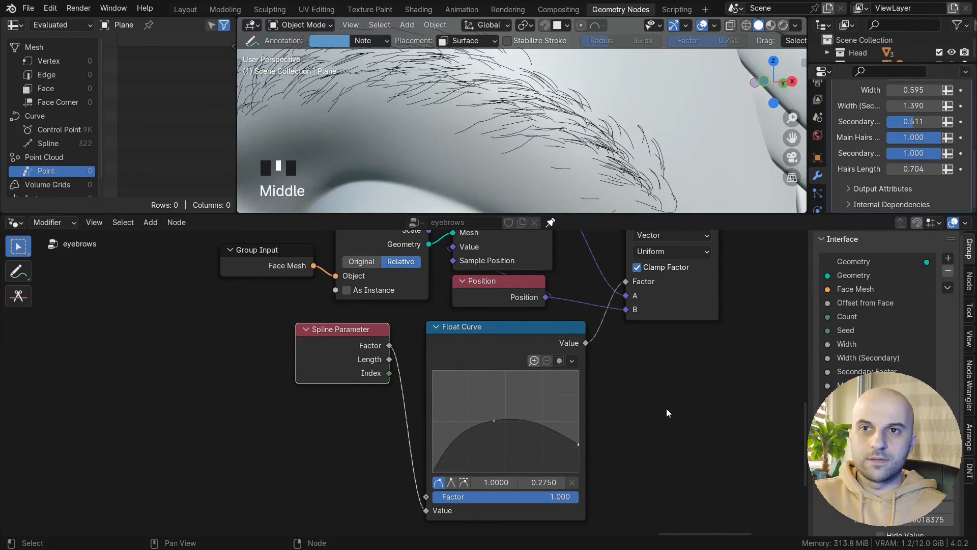
- Flatten the Float Curve's arch, set its end point to 0.22 and check the hairs on the face
{"action": "left_click", "coordinate": [573, 449]}
{"action": "left_click", "coordinate": [563, 447]}
{"action": "left_click", "coordinate": [572, 482]}
{"action": "left_click_drag", "start_coordinate": [578, 461], "coordinate": [578, 457]}
{"action": "middle_click_drag", "start_coordinate": [557, 137], "coordinate": [631, 154]}
{"action": "scroll", "coordinate": [631, 154], "scroll_direction": "up", "scroll_amount": 2}
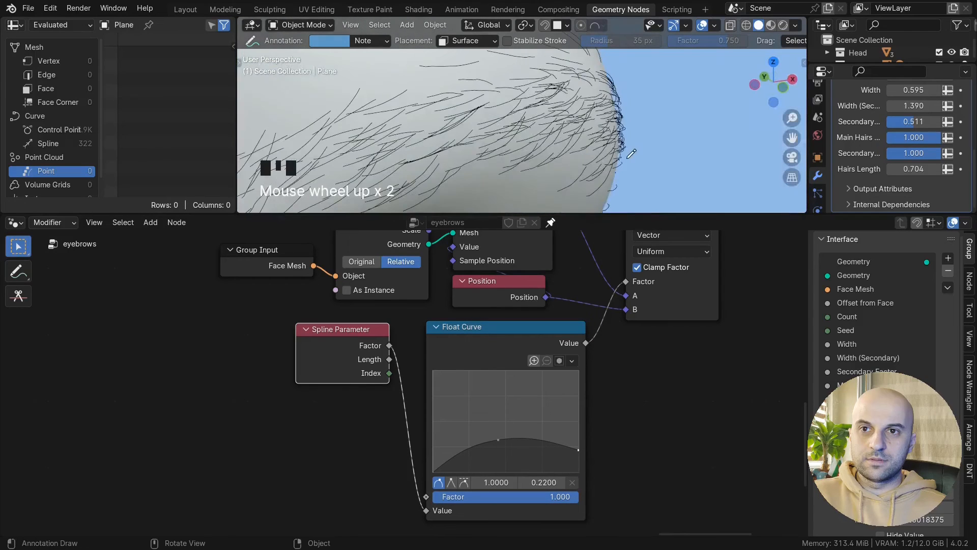
{"action": "scroll", "coordinate": [509, 127], "scroll_direction": "down", "scroll_amount": 4}
{"action": "middle_click_drag", "start_coordinate": [509, 127], "coordinate": [518, 101]}
- Lower the last Set Position, move Group Output farther along to make room, and review the eyebrow
{"action": "scroll", "coordinate": [593, 337], "scroll_direction": "down", "scroll_amount": 3}
{"action": "middle_click_drag", "start_coordinate": [611, 346], "coordinate": [490, 433]}
{"action": "left_click_drag", "start_coordinate": [501, 269], "coordinate": [495, 302]}
{"action": "middle_click_drag", "start_coordinate": [644, 342], "coordinate": [495, 350]}
{"action": "left_click_drag", "start_coordinate": [525, 373], "coordinate": [669, 276]}
{"action": "key", "text": "g"}
{"action": "left_click", "coordinate": [741, 333]}
{"action": "scroll", "coordinate": [560, 117], "scroll_direction": "up", "scroll_amount": 3}
{"action": "middle_click_drag", "start_coordinate": [560, 118], "coordinate": [484, 87]}
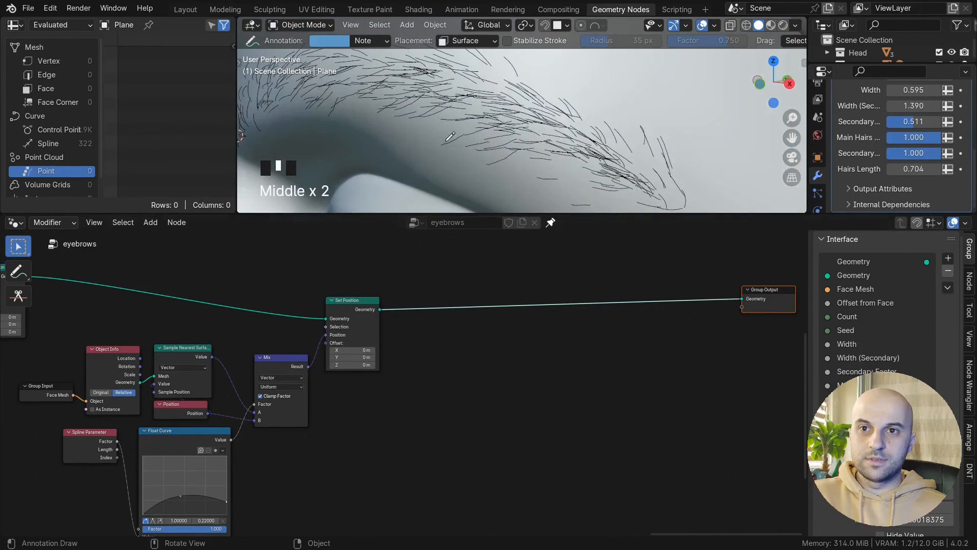
{"action": "scroll", "coordinate": [404, 383], "scroll_direction": "down", "scroll_amount": 3}
{"action": "scroll", "coordinate": [453, 138], "scroll_direction": "down", "scroll_amount": 2}
{"action": "middle_click_drag", "start_coordinate": [458, 138], "coordinate": [470, 131]}
{"action": "scroll", "coordinate": [475, 382], "scroll_direction": "up", "scroll_amount": 2}
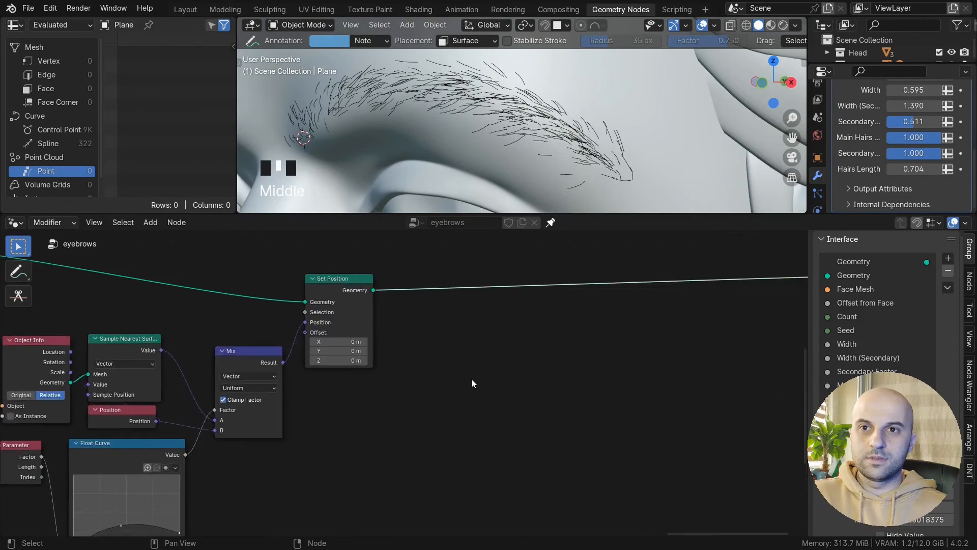
- Insert a Curve to Mesh node between the last Set Position and Group Output
{"action": "key", "text": "q"}
{"action": "left_click", "coordinate": [455, 305]}
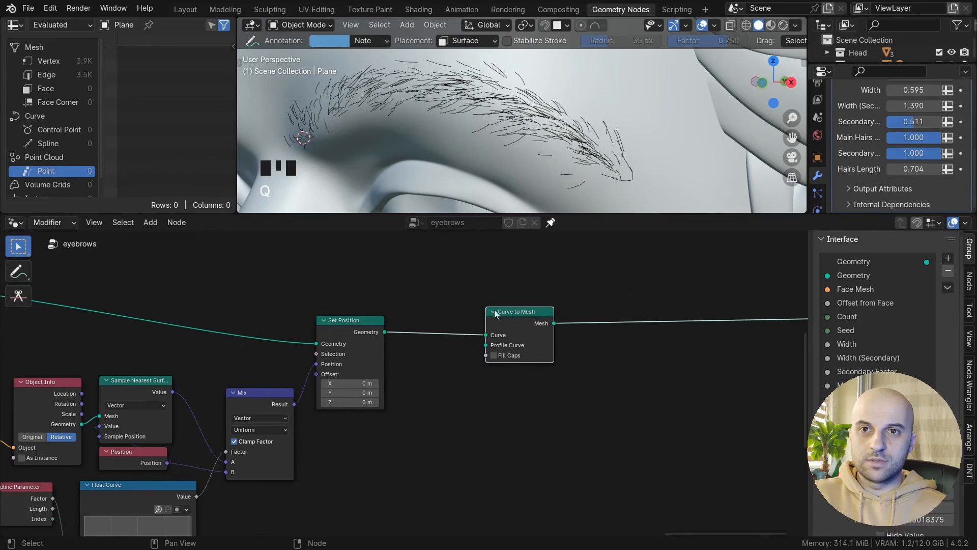
{"action": "left_click", "coordinate": [572, 307]}
{"action": "scroll", "coordinate": [517, 424], "scroll_direction": "up", "scroll_amount": 2}
{"action": "middle_click_drag", "start_coordinate": [518, 424], "coordinate": [492, 431]}
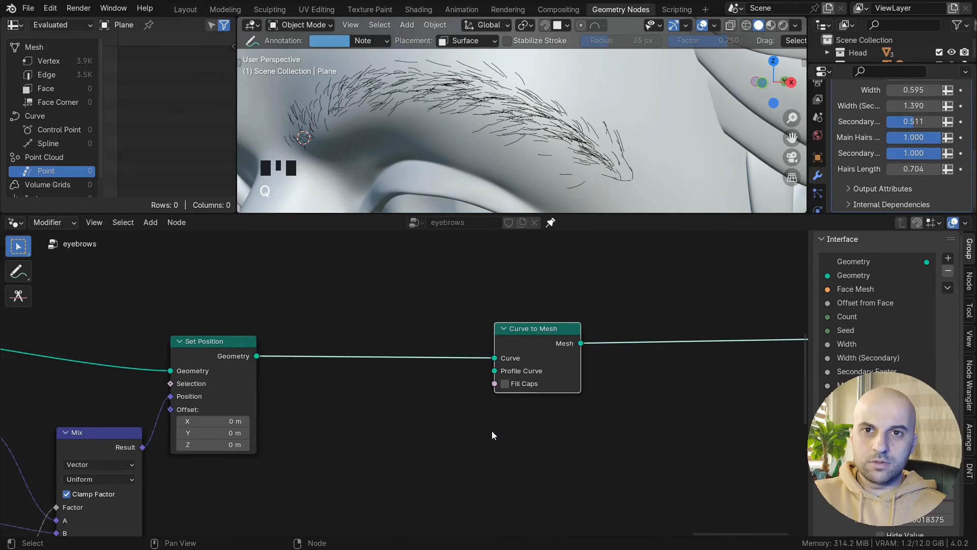
- Add a Curve Circle, connect it to Curve to Mesh's Profile Curve and place it close by
{"action": "key", "text": "q"}
{"action": "left_click", "coordinate": [460, 421]}
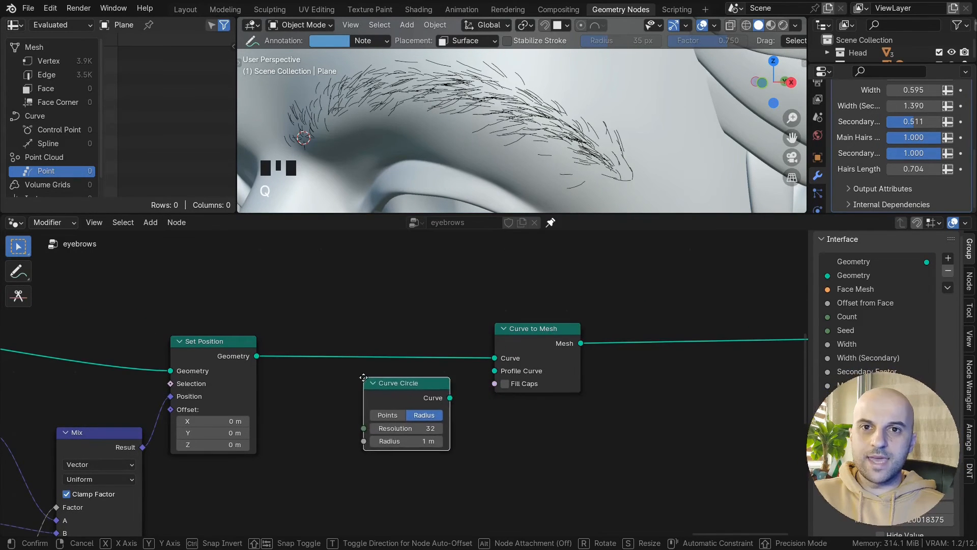
{"action": "left_click", "coordinate": [362, 373]}
{"action": "scroll", "coordinate": [495, 392], "scroll_direction": "up", "scroll_amount": 2}
{"action": "left_click_drag", "start_coordinate": [534, 369], "coordinate": [546, 364]}
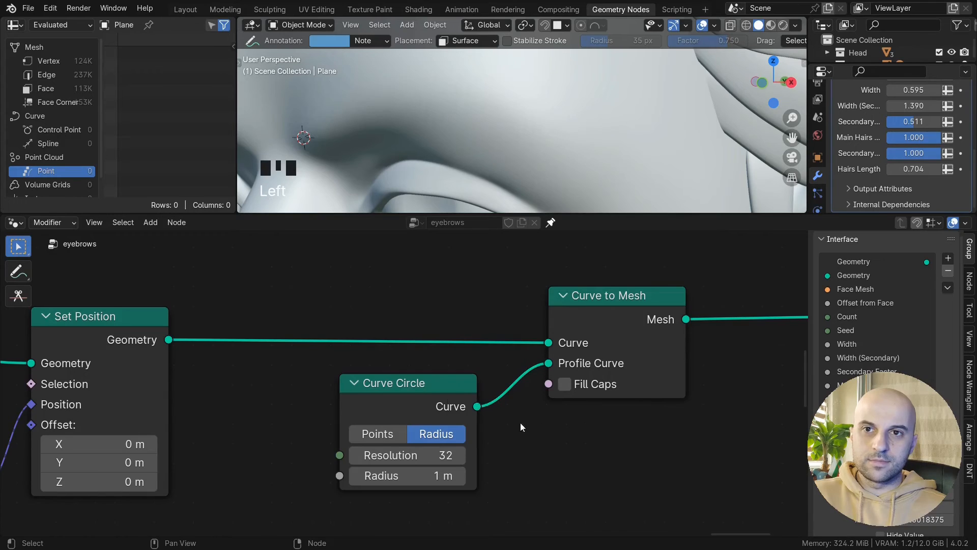
{"action": "left_click_drag", "start_coordinate": [421, 383], "coordinate": [457, 372]}
- Set the Curve Circle's radius to 0.0001 m and inspect the thickness of the hairs
{"action": "scroll", "coordinate": [488, 148], "scroll_direction": "down", "scroll_amount": 12}
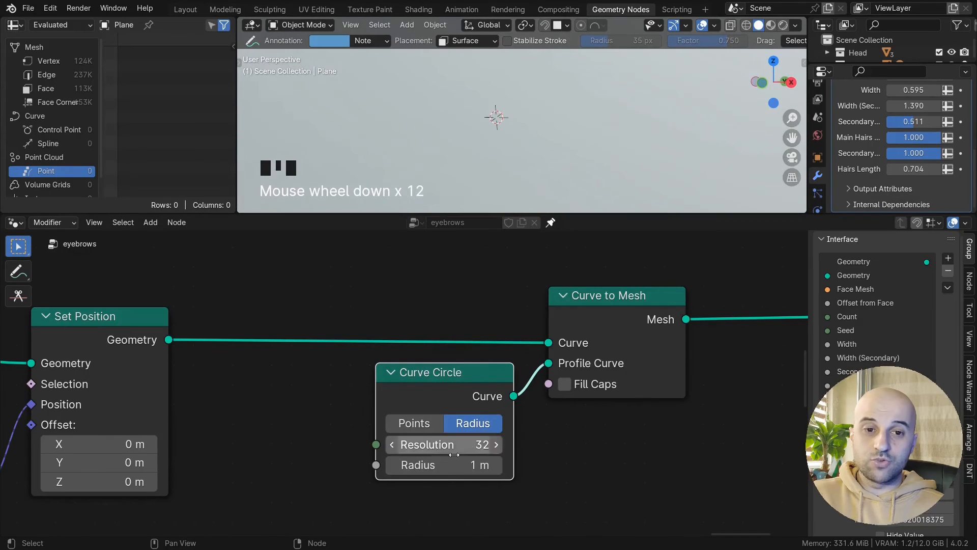
{"action": "double_click", "coordinate": [448, 464]}
{"action": "type", "text": "0.0001"}
{"action": "key", "text": "Return"}
{"action": "scroll", "coordinate": [536, 124], "scroll_direction": "up", "scroll_amount": 10}
{"action": "scroll", "coordinate": [532, 128], "scroll_direction": "up", "scroll_amount": 4}
{"action": "middle_click_drag", "start_coordinate": [532, 128], "coordinate": [509, 137], "text": "shift"}
{"action": "scroll", "coordinate": [532, 153], "scroll_direction": "up", "scroll_amount": 2}
{"action": "middle_click_drag", "start_coordinate": [509, 137], "coordinate": [535, 204], "text": "shift"}
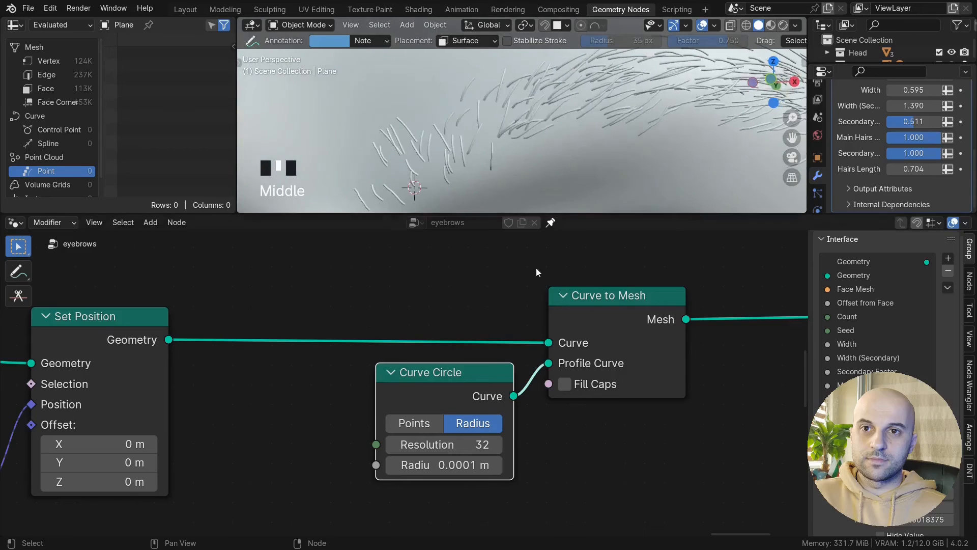
{"action": "mouse_move", "coordinate": [613, 142]}
{"action": "middle_mouse_down"}
{"action": "mouse_move", "coordinate": [627, 143]}
{"action": "mouse_move", "coordinate": [603, 146]}
{"action": "middle_mouse_up"}
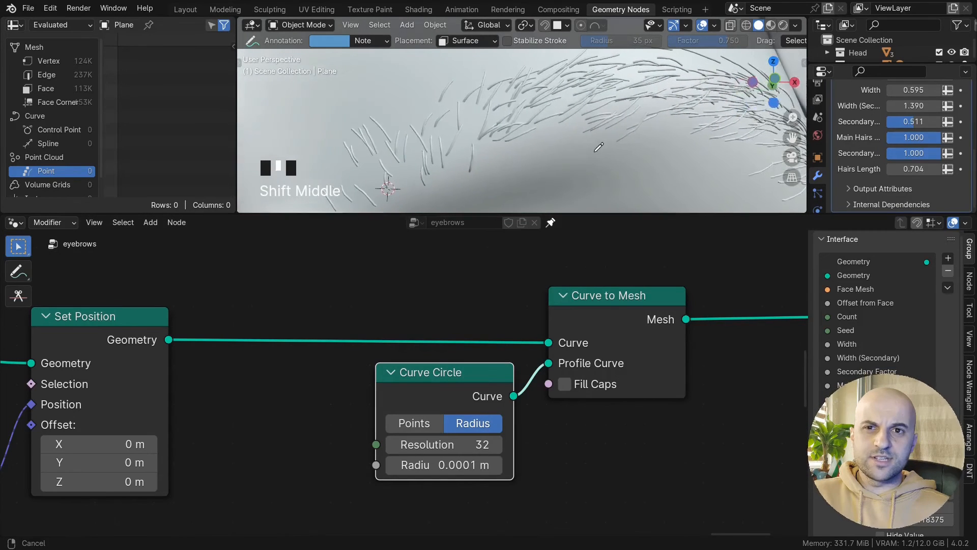
- Reduce the Curve Circle's resolution to 4 and check the eyebrow
{"action": "middle_click_drag", "start_coordinate": [496, 451], "coordinate": [531, 428]}
{"action": "left_click_drag", "start_coordinate": [488, 424], "coordinate": [458, 423]}
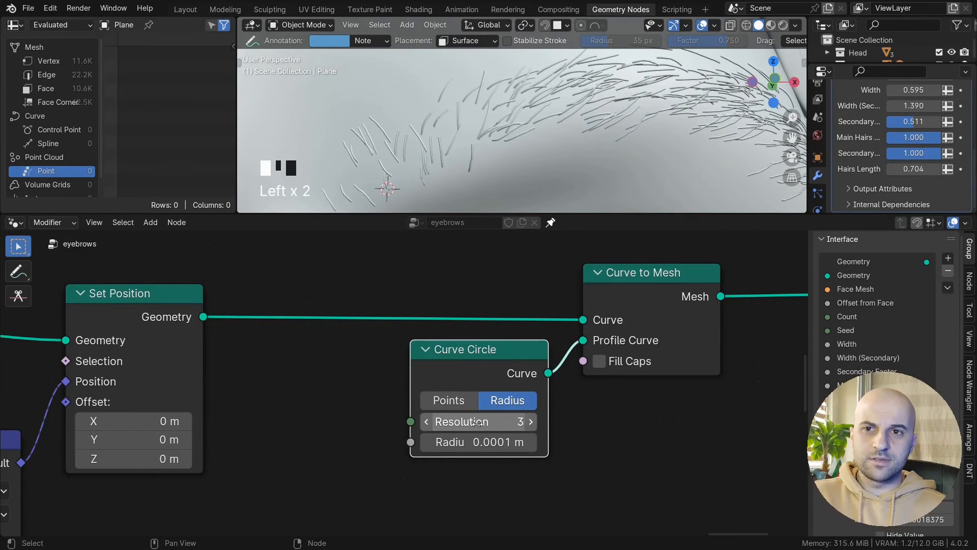
{"action": "left_click", "coordinate": [530, 421]}
{"action": "middle_click_drag", "start_coordinate": [570, 153], "coordinate": [549, 142]}
{"action": "scroll", "coordinate": [580, 138], "scroll_direction": "down", "scroll_amount": 2}
{"action": "scroll", "coordinate": [580, 138], "scroll_direction": "up", "scroll_amount": 2}
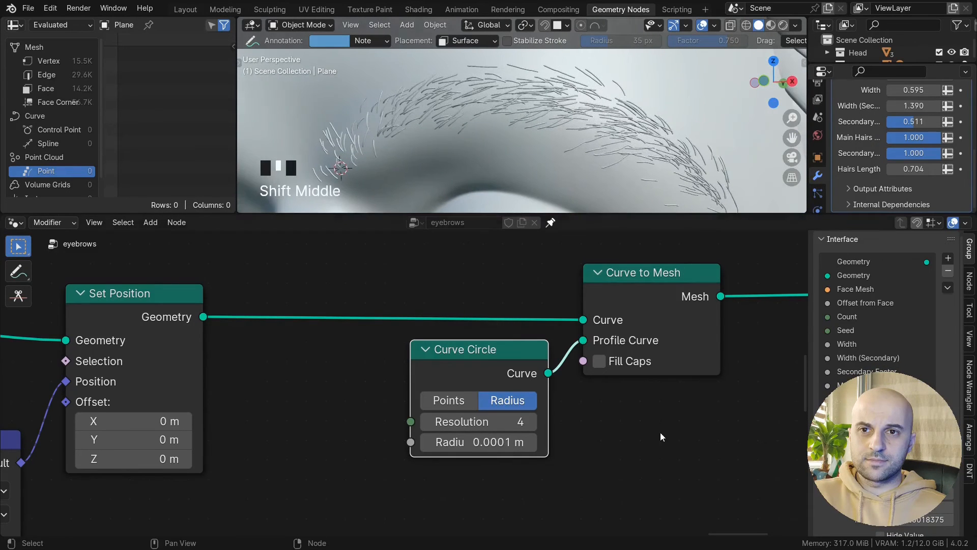
- Move Curve Circle and Curve to Mesh farther from the last Set Position to make room
{"action": "scroll", "coordinate": [660, 433], "scroll_direction": "down", "scroll_amount": 7}
{"action": "middle_click_drag", "start_coordinate": [655, 432], "coordinate": [505, 423]}
{"action": "left_click_drag", "start_coordinate": [469, 417], "coordinate": [319, 356]}
{"action": "left_click_drag", "start_coordinate": [295, 349], "coordinate": [442, 345]}
{"action": "scroll", "coordinate": [266, 295], "scroll_direction": "up", "scroll_amount": 5}
{"action": "middle_click_drag", "start_coordinate": [117, 287], "coordinate": [216, 335]}
- Insert a Set Curve Radius node before Curve to Mesh and set its radius to about 0.865 m
{"action": "key", "text": "shift+a"}
{"action": "type", "text": "set rad"}
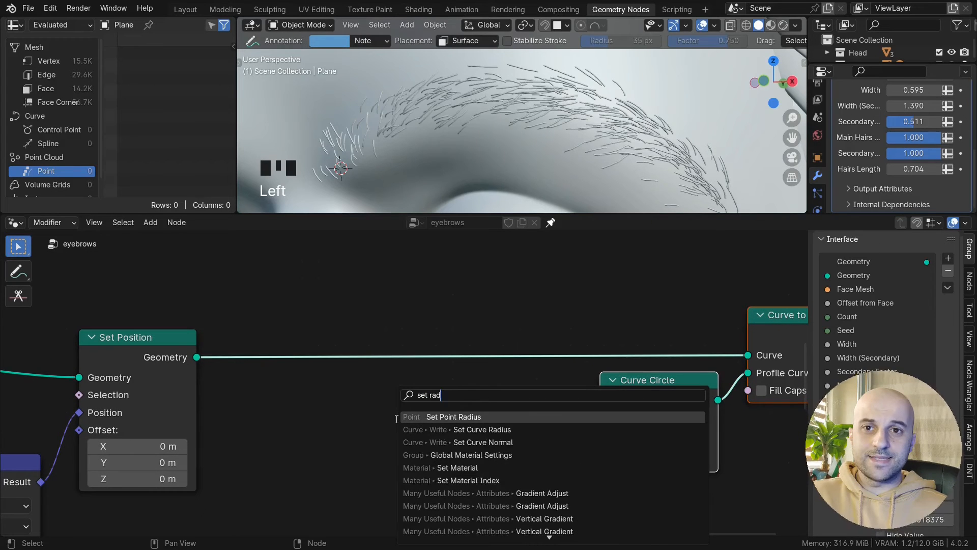
{"action": "key", "text": "Down"}
{"action": "key", "text": "Return"}
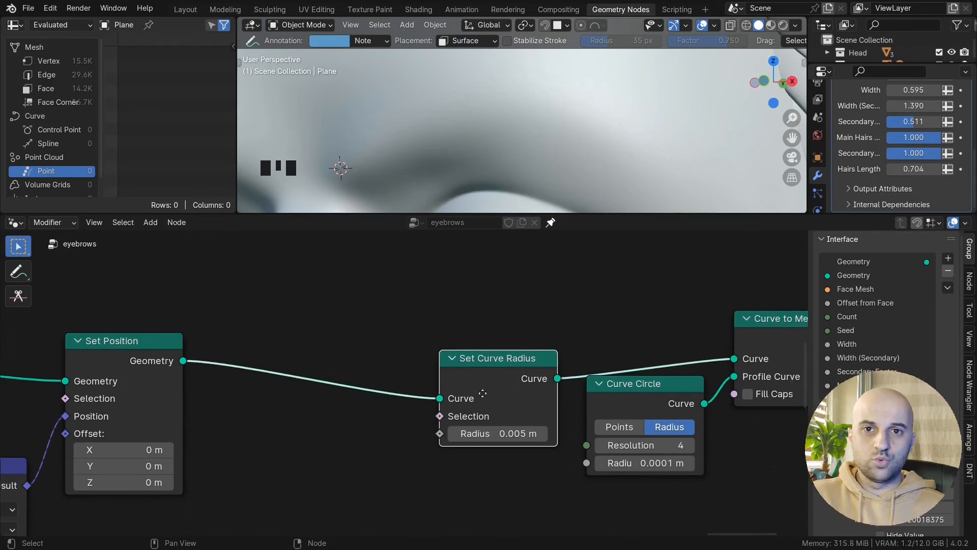
{"action": "left_click", "coordinate": [567, 324]}
{"action": "left_click_drag", "start_coordinate": [564, 386], "coordinate": [609, 386], "text": "shift"}
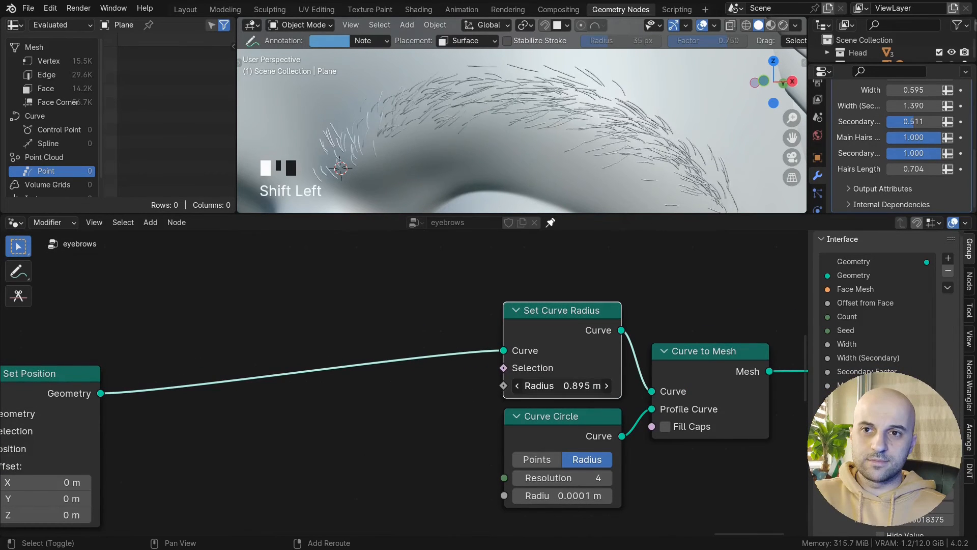
- Duplicate the Spline Parameter node and place the copy near Set Curve Radius
{"action": "scroll", "coordinate": [426, 448], "scroll_direction": "down", "scroll_amount": 5}
{"action": "middle_click_drag", "start_coordinate": [369, 439], "coordinate": [534, 320]}
{"action": "scroll", "coordinate": [223, 372], "scroll_direction": "down", "scroll_amount": 4}
{"action": "middle_click_drag", "start_coordinate": [219, 378], "coordinate": [266, 353]}
{"action": "left_click", "coordinate": [136, 410]}
{"action": "key", "text": "shift+d"}
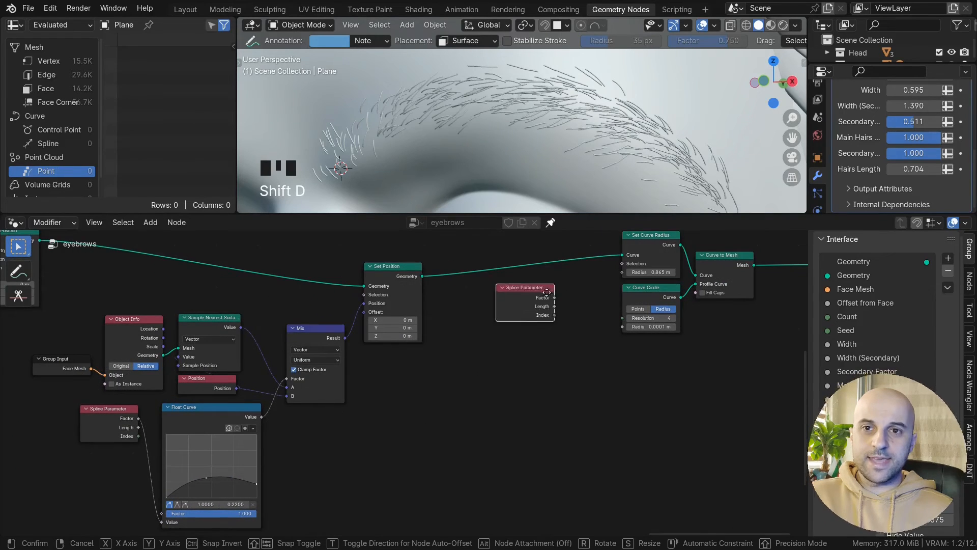
{"action": "left_click", "coordinate": [550, 302]}
- Connect the copied Spline Parameter's Factor to Set Curve Radius's Radius and inspect the hair taper
{"action": "middle_click_drag", "start_coordinate": [550, 318], "coordinate": [360, 416]}
{"action": "scroll", "coordinate": [359, 416], "scroll_direction": "up", "scroll_amount": 2}
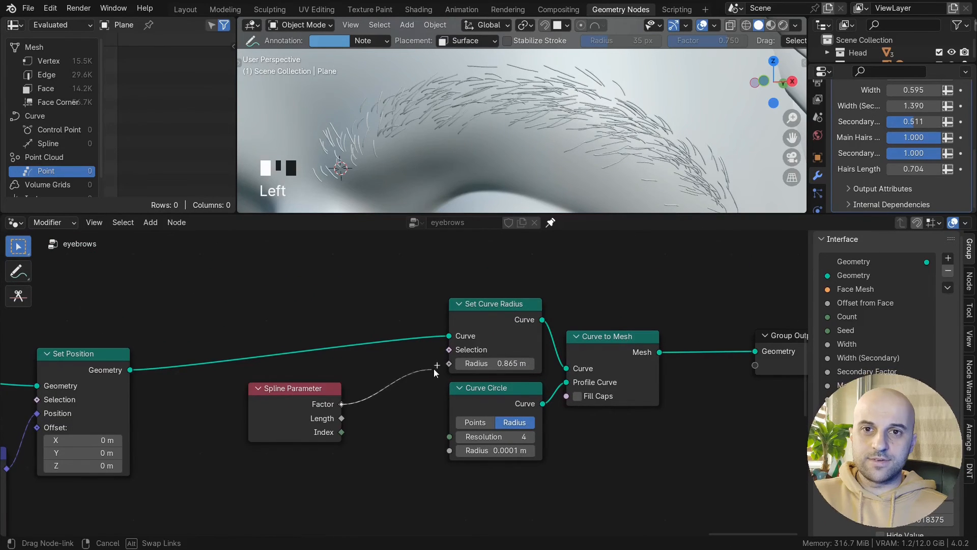
{"action": "left_click_drag", "start_coordinate": [434, 369], "coordinate": [448, 363]}
{"action": "left_click_drag", "start_coordinate": [323, 402], "coordinate": [352, 399]}
{"action": "scroll", "coordinate": [585, 142], "scroll_direction": "up", "scroll_amount": 3}
{"action": "middle_click_drag", "start_coordinate": [594, 144], "coordinate": [569, 136]}
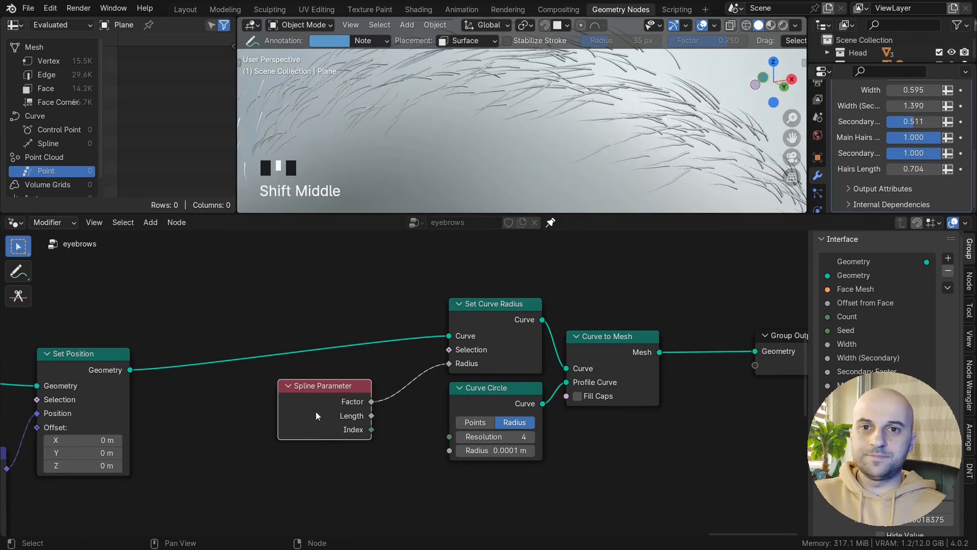
- Insert a Float Curve between Spline Parameter's Factor and Set Curve Radius's Radius, spacing the nodes apart
{"action": "left_click_drag", "start_coordinate": [316, 416], "coordinate": [203, 441]}
{"action": "key", "text": "shift+a"}
{"action": "left_click", "coordinate": [328, 463]}
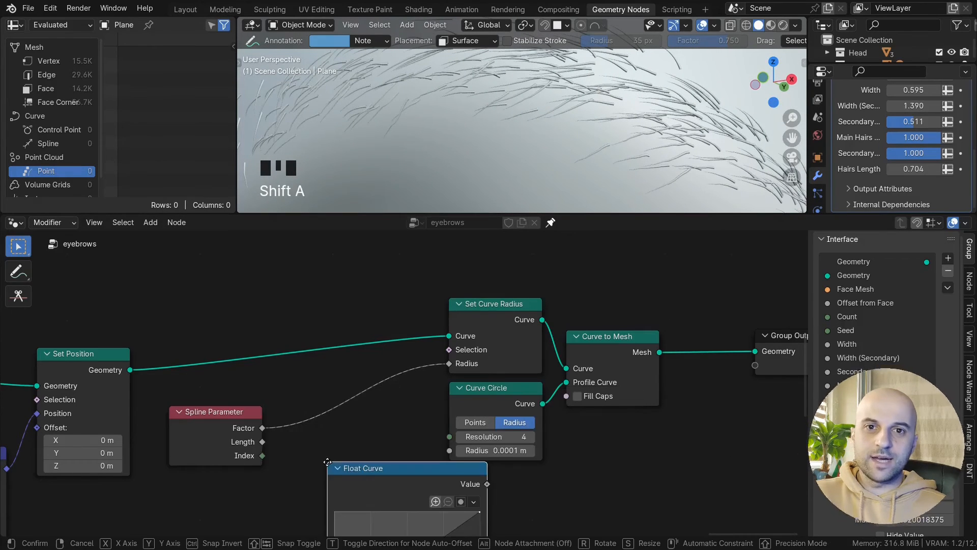
{"action": "left_click", "coordinate": [286, 380]}
{"action": "left_click_drag", "start_coordinate": [351, 405], "coordinate": [343, 393]}
{"action": "middle_click_drag", "start_coordinate": [305, 425], "coordinate": [351, 383]}
{"action": "left_click_drag", "start_coordinate": [241, 394], "coordinate": [122, 482]}
{"action": "left_click_drag", "start_coordinate": [352, 357], "coordinate": [292, 375]}
- Reshape the radius Float Curve to start at 0.66, bulge at a middle point and fall to zero, checking the tapered hairs
{"action": "middle_click_drag", "start_coordinate": [421, 420], "coordinate": [442, 397]}
{"action": "scroll", "coordinate": [433, 396], "scroll_direction": "up", "scroll_amount": 2}
{"action": "left_click_drag", "start_coordinate": [274, 487], "coordinate": [274, 442]}
{"action": "left_click_drag", "start_coordinate": [440, 370], "coordinate": [441, 488]}
{"action": "left_click_drag", "start_coordinate": [350, 461], "coordinate": [351, 446]}
{"action": "scroll", "coordinate": [461, 101], "scroll_direction": "up", "scroll_amount": 3}
{"action": "middle_click_drag", "start_coordinate": [460, 56], "coordinate": [465, 79], "text": "shift"}
{"action": "left_click_drag", "start_coordinate": [352, 447], "coordinate": [355, 431]}
{"action": "mouse_move", "coordinate": [283, 424]}
{"action": "left_mouse_down"}
{"action": "mouse_move", "coordinate": [284, 402]}
{"action": "mouse_move", "coordinate": [272, 409]}
{"action": "left_mouse_up"}
{"action": "scroll", "coordinate": [530, 132], "scroll_direction": "down", "scroll_amount": 2}
{"action": "middle_click_drag", "start_coordinate": [530, 133], "coordinate": [504, 122]}
{"action": "scroll", "coordinate": [533, 142], "scroll_direction": "up", "scroll_amount": 5}
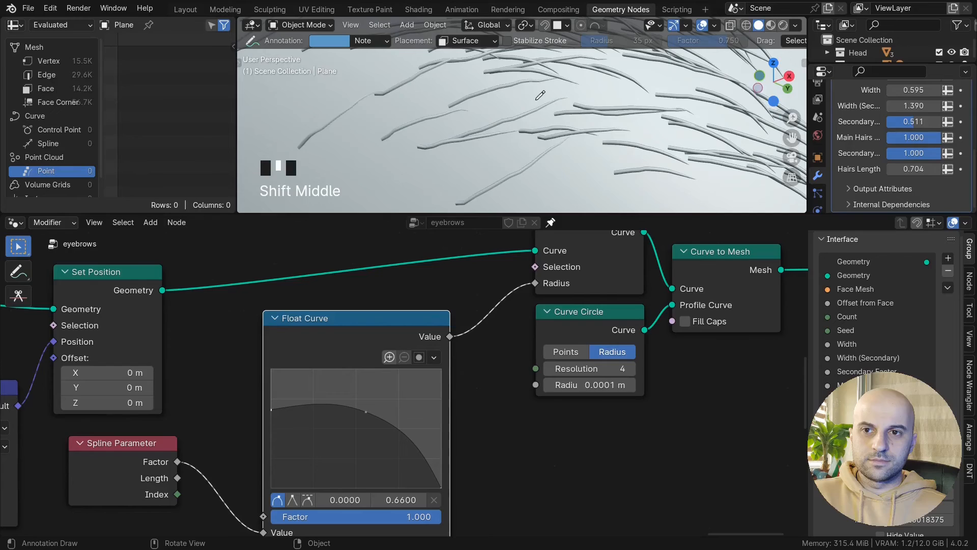
- Move Set Curve Radius, Curve Circle and Curve to Mesh farther from the radius Float Curve
{"action": "scroll", "coordinate": [403, 383], "scroll_direction": "down", "scroll_amount": 5}
{"action": "left_click_drag", "start_coordinate": [228, 429], "coordinate": [246, 440]}
{"action": "scroll", "coordinate": [247, 441], "scroll_direction": "down", "scroll_amount": 1}
{"action": "left_click_drag", "start_coordinate": [453, 425], "coordinate": [677, 300]}
{"action": "left_click_drag", "start_coordinate": [514, 294], "coordinate": [594, 294]}
{"action": "scroll", "coordinate": [479, 372], "scroll_direction": "up", "scroll_amount": 2}
- Insert a Multiply math node between the Float Curve's Value and Set Curve Radius's Radius
{"action": "key", "text": "shift+a"}
{"action": "type", "text": "mult"}
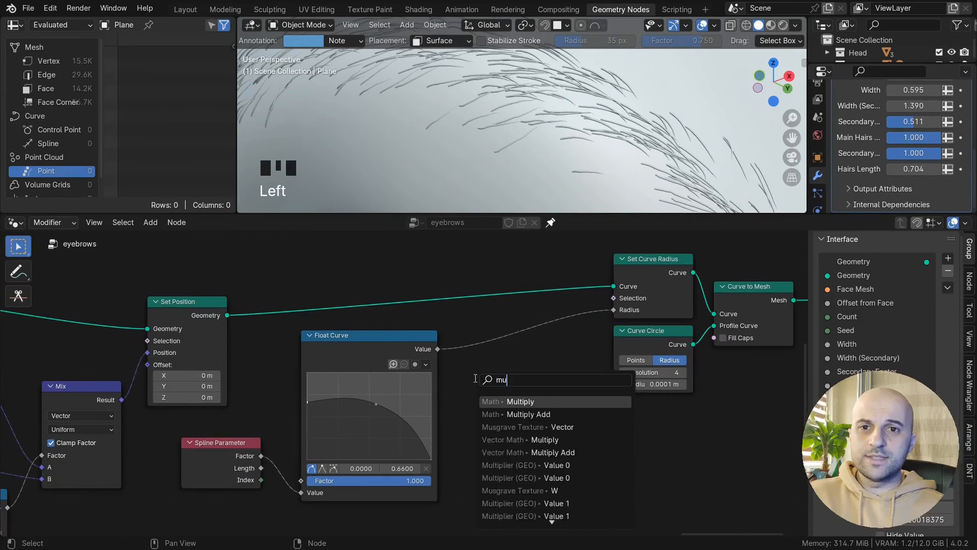
{"action": "key", "text": "Return"}
{"action": "left_click", "coordinate": [524, 332], "text": "alt"}
{"action": "scroll", "coordinate": [473, 475], "scroll_direction": "down", "scroll_amount": 10}
{"action": "middle_click_drag", "start_coordinate": [280, 443], "coordinate": [474, 346]}
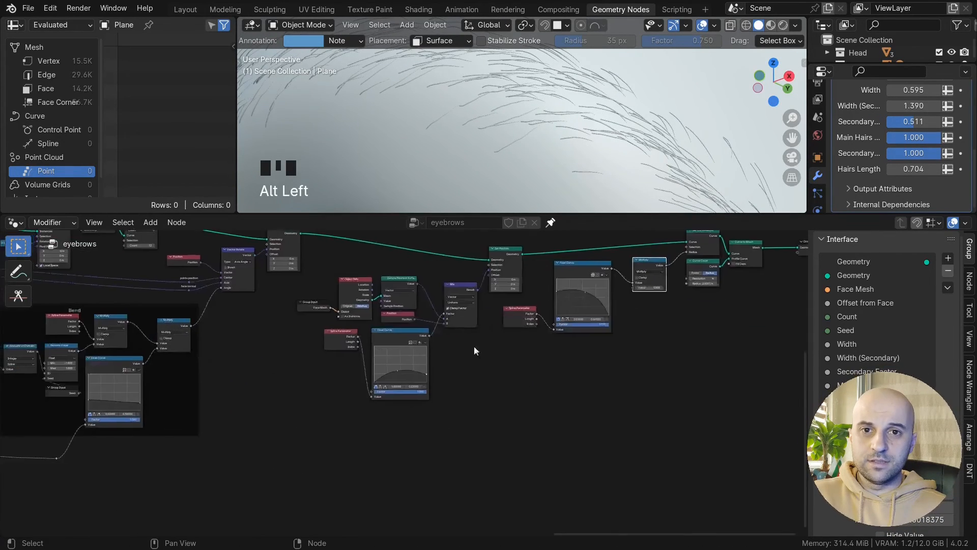
- Add a Float Curve fed from the reroute below the Bend frame and connect its Value to the radius Multiply node's second input
{"action": "middle_click_drag", "start_coordinate": [151, 420], "coordinate": [487, 357]}
{"action": "scroll", "coordinate": [487, 357], "scroll_direction": "up", "scroll_amount": 8}
{"action": "left_click_drag", "start_coordinate": [555, 414], "coordinate": [673, 409]}
{"action": "type", "text": "float"}
{"action": "key", "text": "Return"}
{"action": "left_click", "coordinate": [679, 405]}
{"action": "scroll", "coordinate": [708, 368], "scroll_direction": "down", "scroll_amount": 4}
{"action": "key", "text": "g"}
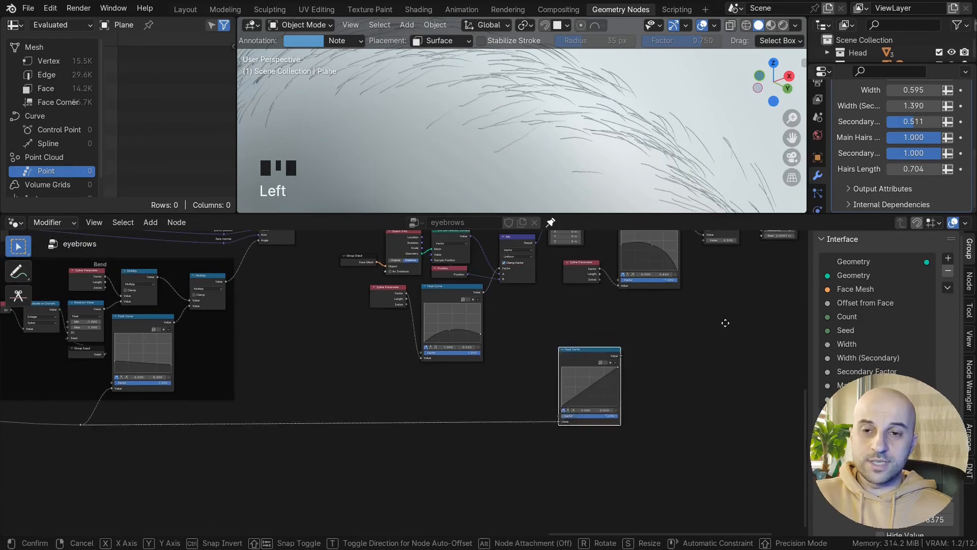
{"action": "left_click", "coordinate": [549, 390]}
{"action": "left_click_drag", "start_coordinate": [545, 325], "coordinate": [542, 321]}
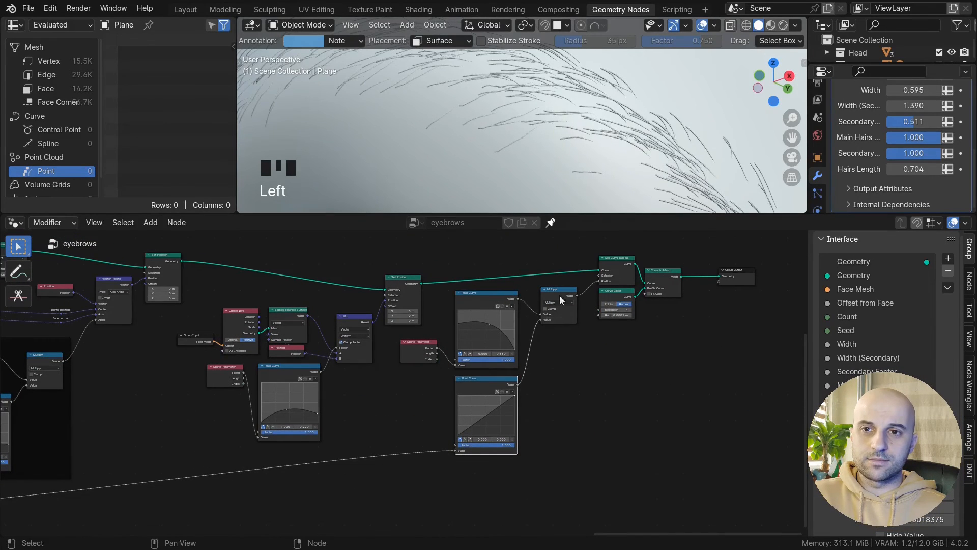
- Reshape the new Float Curve with raised start, lowered end and a peak at 0.3719, 0.93, checking the hair thickness
{"action": "scroll", "coordinate": [534, 153], "scroll_direction": "down", "scroll_amount": 2}
{"action": "scroll", "coordinate": [458, 420], "scroll_direction": "up", "scroll_amount": 9}
{"action": "left_click_drag", "start_coordinate": [608, 362], "coordinate": [608, 424]}
{"action": "left_click_drag", "start_coordinate": [552, 435], "coordinate": [547, 395]}
{"action": "left_click_drag", "start_coordinate": [485, 448], "coordinate": [485, 405]}
{"action": "left_click_drag", "start_coordinate": [608, 425], "coordinate": [609, 410]}
{"action": "middle_click_drag", "start_coordinate": [509, 137], "coordinate": [586, 138]}
{"action": "left_click_drag", "start_coordinate": [547, 395], "coordinate": [531, 368]}
{"action": "middle_click_drag", "start_coordinate": [555, 122], "coordinate": [509, 135]}
{"action": "scroll", "coordinate": [516, 102], "scroll_direction": "down", "scroll_amount": 1}
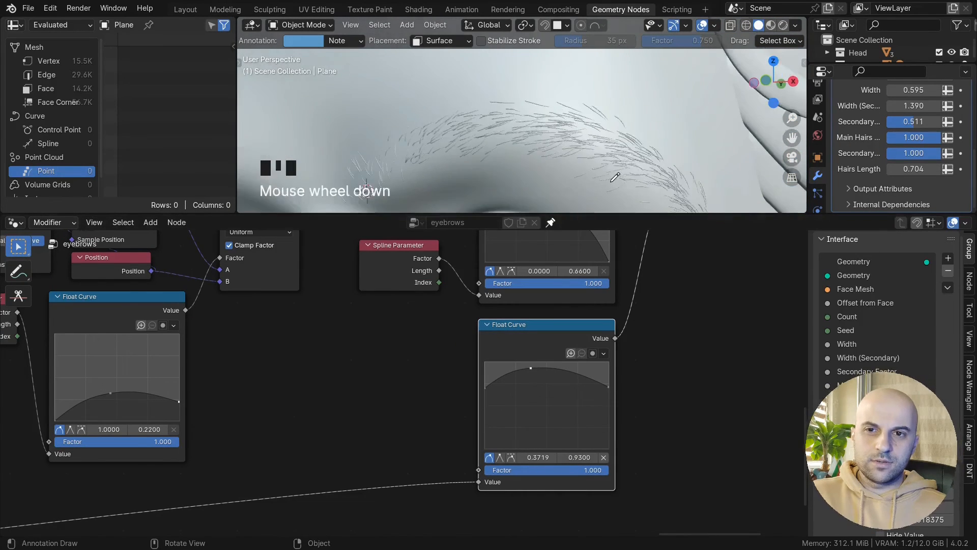
{"action": "scroll", "coordinate": [516, 92], "scroll_direction": "up", "scroll_amount": 4}
{"action": "scroll", "coordinate": [516, 87], "scroll_direction": "up", "scroll_amount": 2}
{"action": "middle_click_drag", "start_coordinate": [522, 120], "coordinate": [530, 136], "text": "shift"}
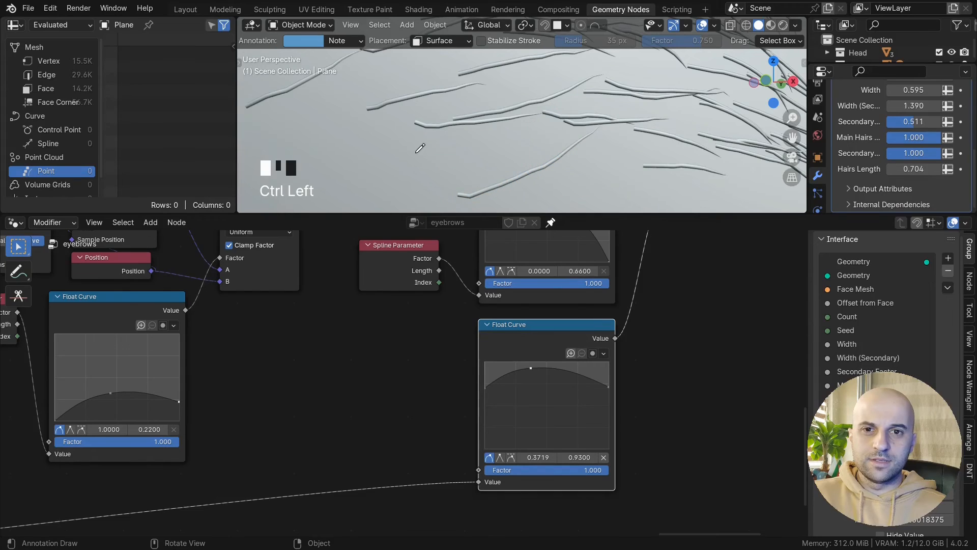
{"action": "scroll", "coordinate": [420, 148], "scroll_direction": "down", "scroll_amount": 2}
{"action": "scroll", "coordinate": [360, 360], "scroll_direction": "down", "scroll_amount": 5}
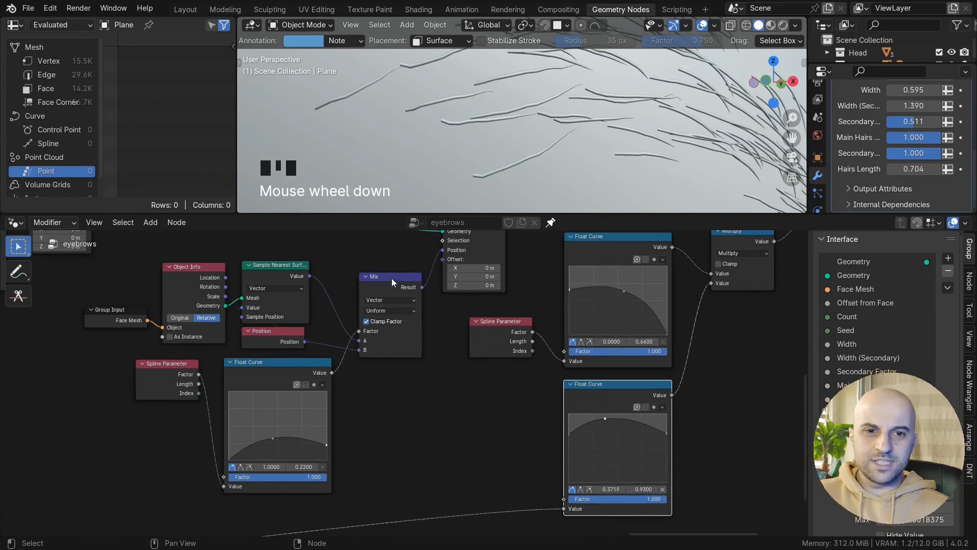
- Move the Mix node and its surface-sampling input nodes away from Set Position to make room
{"action": "left_click", "coordinate": [392, 282]}
{"action": "scroll", "coordinate": [405, 369], "scroll_direction": "down", "scroll_amount": 2}
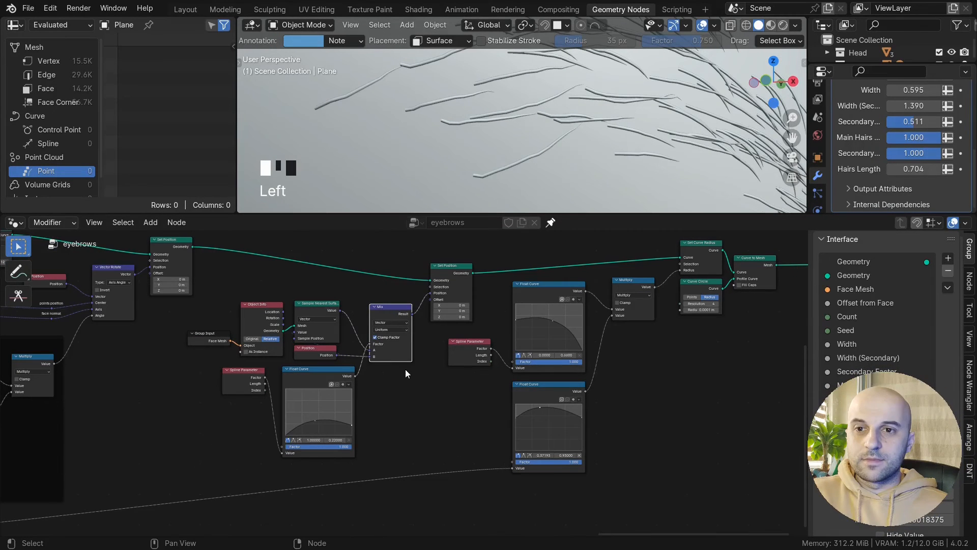
{"action": "left_click_drag", "start_coordinate": [404, 434], "coordinate": [199, 343]}
{"action": "left_click_drag", "start_coordinate": [280, 349], "coordinate": [202, 360]}
- Insert a Vector Blur Attribute node between Mix's Result and Set Position's Position
{"action": "scroll", "coordinate": [337, 346], "scroll_direction": "up", "scroll_amount": 6}
{"action": "scroll", "coordinate": [355, 314], "scroll_direction": "up", "scroll_amount": 1}
{"action": "left_click_drag", "start_coordinate": [282, 283], "coordinate": [326, 321]}
{"action": "type", "text": "blur"}
{"action": "key", "text": "Return"}
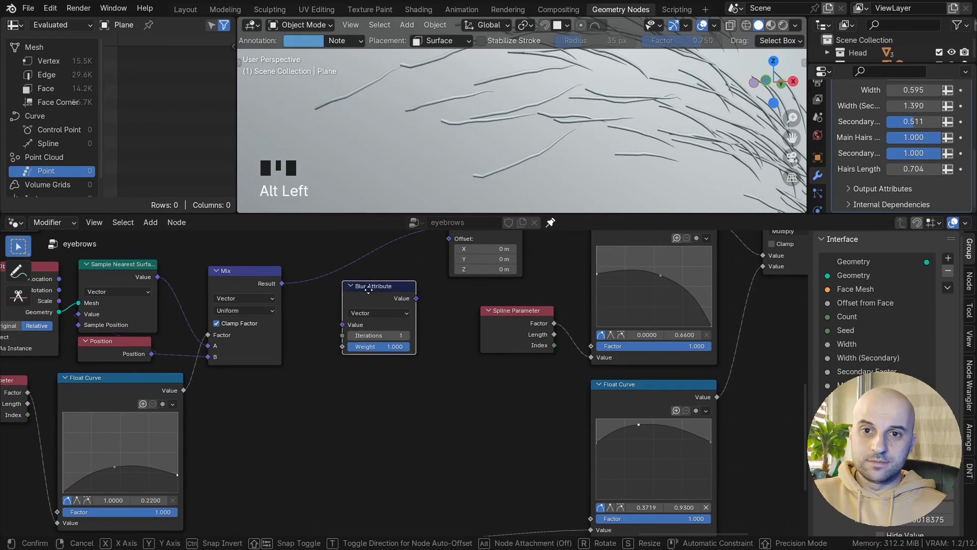
{"action": "left_click", "coordinate": [329, 277], "text": "alt"}
{"action": "scroll", "coordinate": [420, 287], "scroll_direction": "down", "scroll_amount": 1}
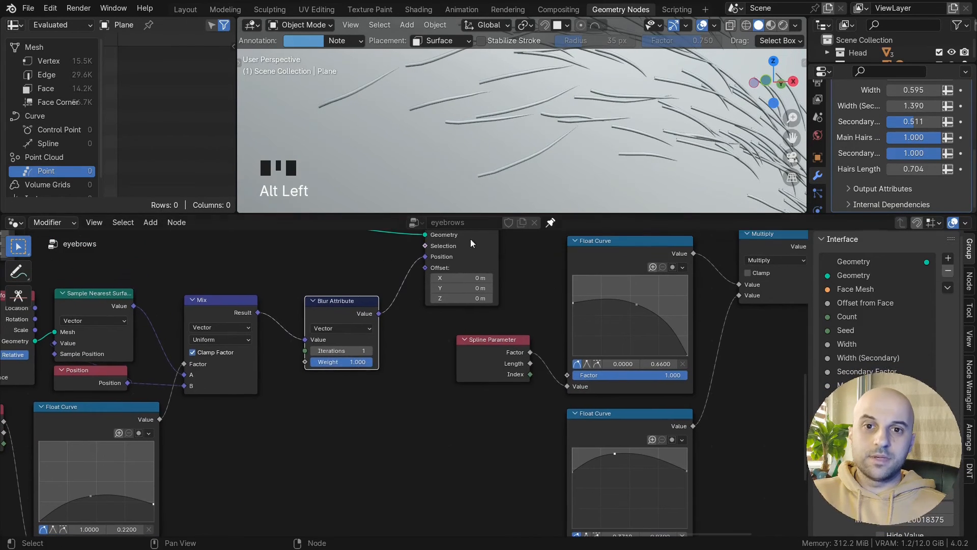
- Set the Blur Attribute iterations to 3 and check the smoothed hairs
{"action": "left_click", "coordinate": [370, 351]}
{"action": "left_click", "coordinate": [370, 350]}
{"action": "middle_click_drag", "start_coordinate": [488, 168], "coordinate": [511, 173]}
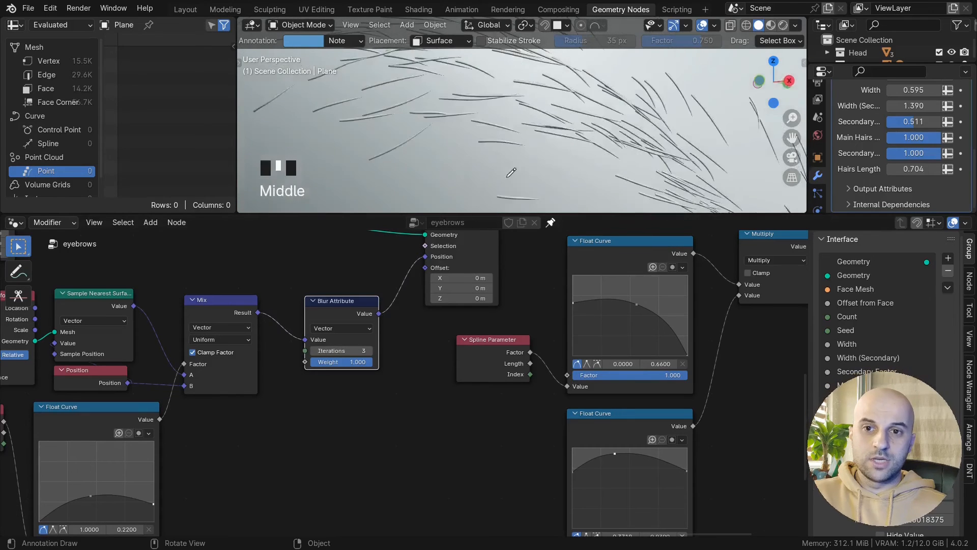
{"action": "scroll", "coordinate": [513, 170], "scroll_direction": "up", "scroll_amount": 2}
- Try a Blur Attribute weight of 0.258 and inspect the hairs up close
{"action": "middle_click_drag", "start_coordinate": [398, 377], "coordinate": [436, 389]}
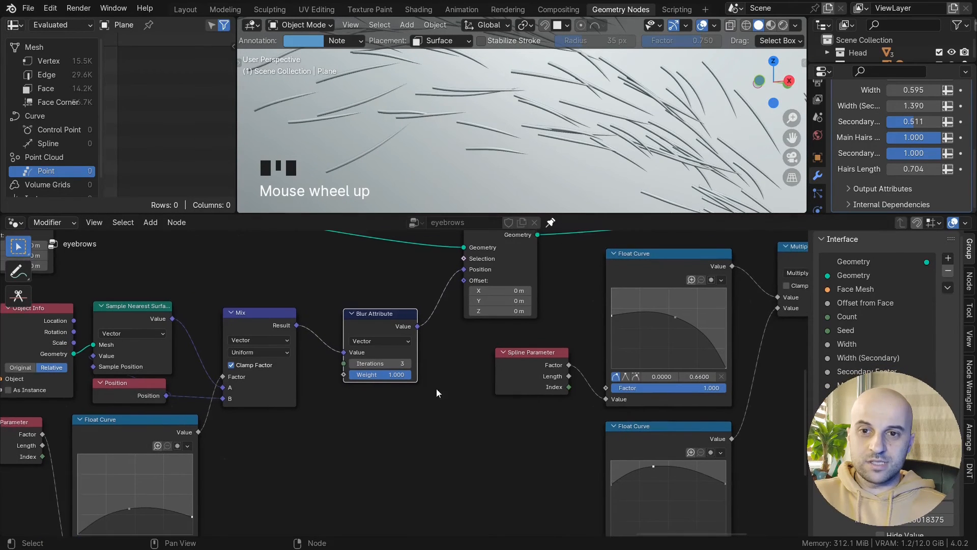
{"action": "left_click_drag", "start_coordinate": [382, 374], "coordinate": [437, 374]}
{"action": "scroll", "coordinate": [421, 153], "scroll_direction": "up", "scroll_amount": 2}
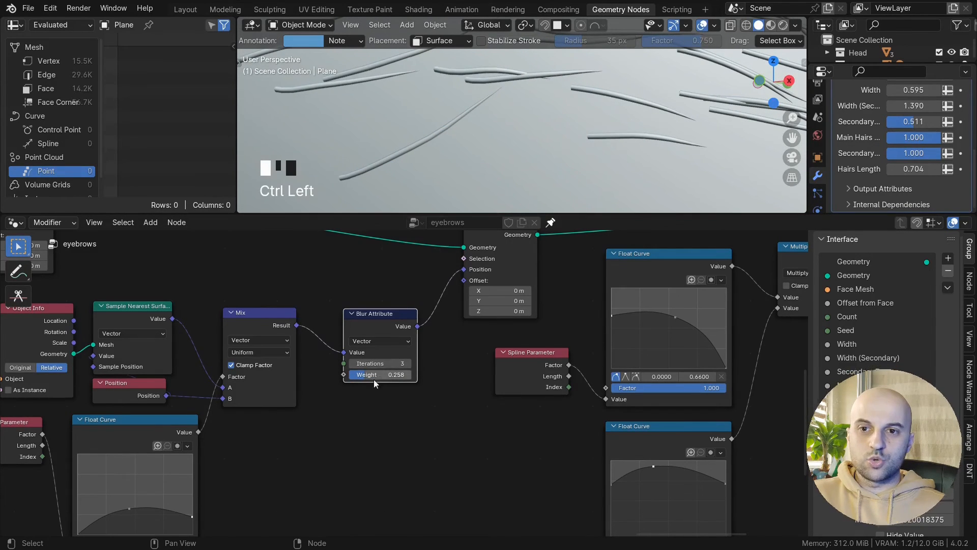
- Duplicate the Spline Parameter node below Mix and connect its Factor to Blur Attribute's Weight
{"action": "middle_click_drag", "start_coordinate": [387, 404], "coordinate": [425, 368]}
{"action": "scroll", "coordinate": [424, 368], "scroll_direction": "up", "scroll_amount": 3}
{"action": "key", "text": "shift+d"}
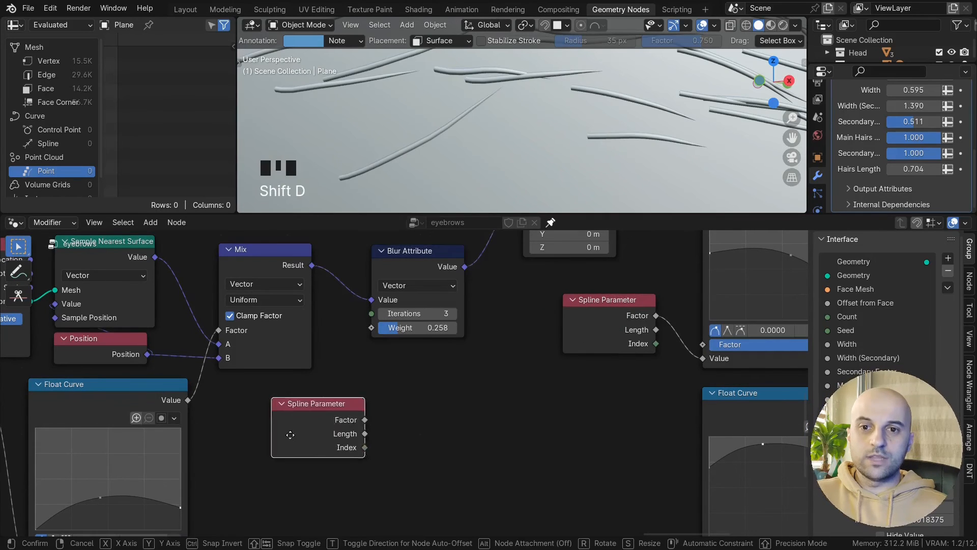
{"action": "left_click", "coordinate": [262, 431]}
{"action": "left_click_drag", "start_coordinate": [377, 330], "coordinate": [376, 330]}
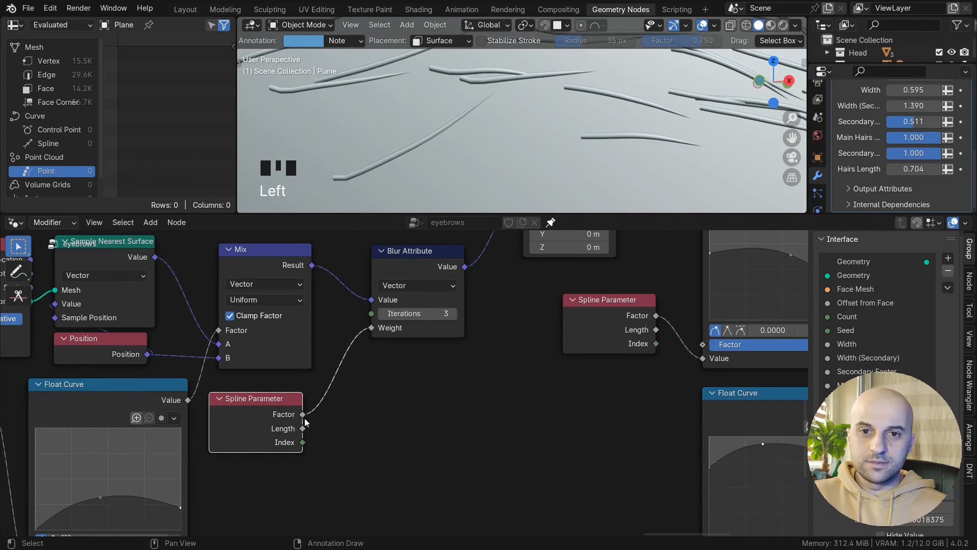
- Insert a duplicated Float Curve between Spline Parameter and Blur Attribute's Weight, raising its middle point to about 0.74 with both ends at zero
{"action": "key", "text": "shift+d"}
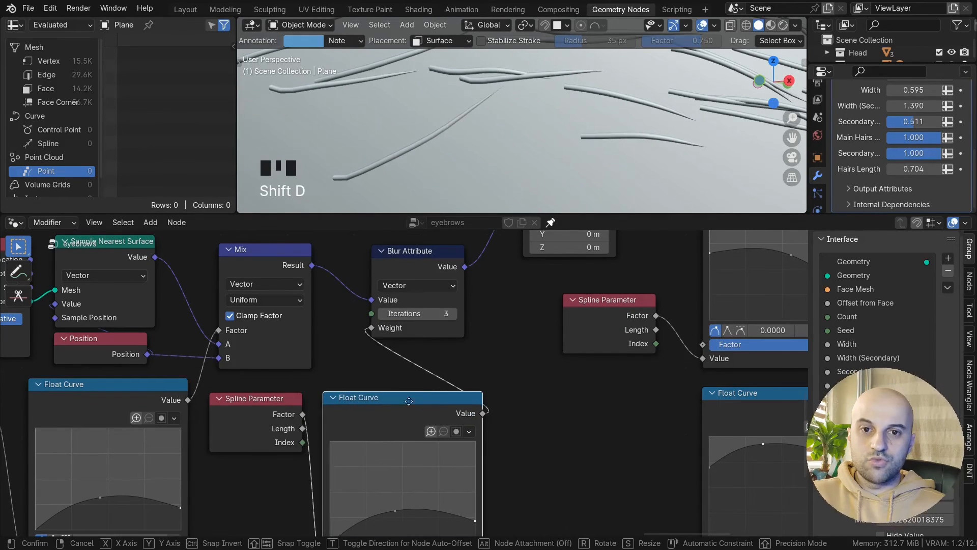
{"action": "left_click", "coordinate": [464, 407]}
{"action": "middle_click_drag", "start_coordinate": [462, 390], "coordinate": [459, 348]}
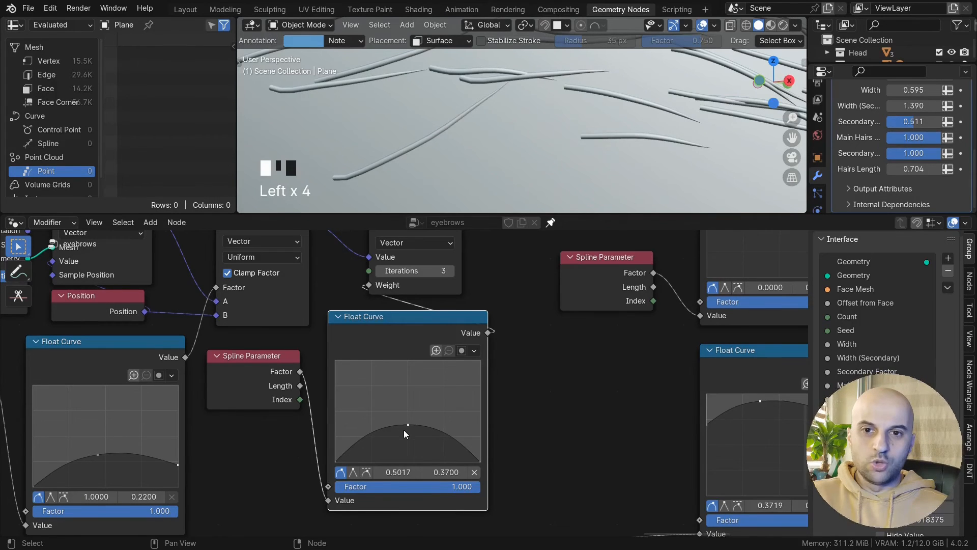
{"action": "left_click_drag", "start_coordinate": [407, 399], "coordinate": [407, 386]}
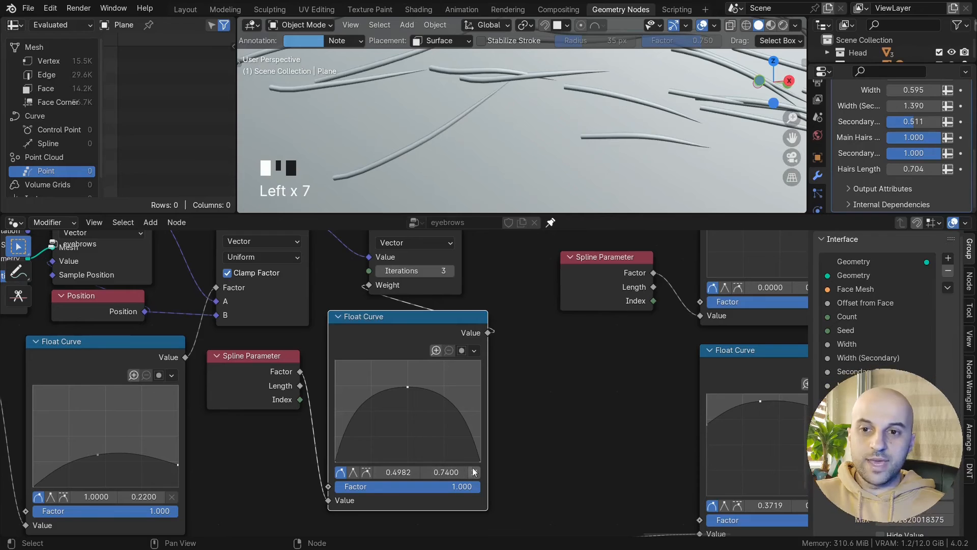
{"action": "left_click_drag", "start_coordinate": [407, 388], "coordinate": [407, 388]}
- Raise the middle point of the Float Curve feeding Mix's Factor, checking how the hairs attach to the face
{"action": "scroll", "coordinate": [499, 137], "scroll_direction": "down", "scroll_amount": 6}
{"action": "middle_click_drag", "start_coordinate": [509, 138], "coordinate": [560, 142]}
{"action": "scroll", "coordinate": [489, 143], "scroll_direction": "up", "scroll_amount": 2}
{"action": "scroll", "coordinate": [499, 137], "scroll_direction": "down", "scroll_amount": 5}
{"action": "middle_click_drag", "start_coordinate": [481, 349], "coordinate": [543, 350]}
{"action": "left_click_drag", "start_coordinate": [159, 457], "coordinate": [160, 438]}
{"action": "scroll", "coordinate": [509, 135], "scroll_direction": "up", "scroll_amount": 3}
{"action": "scroll", "coordinate": [509, 135], "scroll_direction": "down", "scroll_amount": 3}
- Group the surface-attachment and blur nodes in a frame labelled Attachment Shape
{"action": "middle_click_drag", "start_coordinate": [662, 379], "coordinate": [433, 402]}
{"action": "scroll", "coordinate": [688, 392], "scroll_direction": "down", "scroll_amount": 5}
{"action": "middle_click_drag", "start_coordinate": [277, 440], "coordinate": [465, 442]}
{"action": "left_click_drag", "start_coordinate": [185, 463], "coordinate": [491, 345]}
{"action": "key", "text": "ctrl+j"}
{"action": "left_click_drag", "start_coordinate": [366, 305], "coordinate": [366, 342]}
{"action": "key", "text": "F2"}
- Move the lower radius Float Curve down, and shift the other radius, mesh-conversion and output nodes lower too
{"action": "scroll", "coordinate": [377, 342], "scroll_direction": "down", "scroll_amount": 4}
{"action": "left_click_drag", "start_coordinate": [481, 384], "coordinate": [482, 426]}
{"action": "left_click_drag", "start_coordinate": [726, 262], "coordinate": [500, 389]}
{"action": "left_click", "coordinate": [441, 351], "text": "shift"}
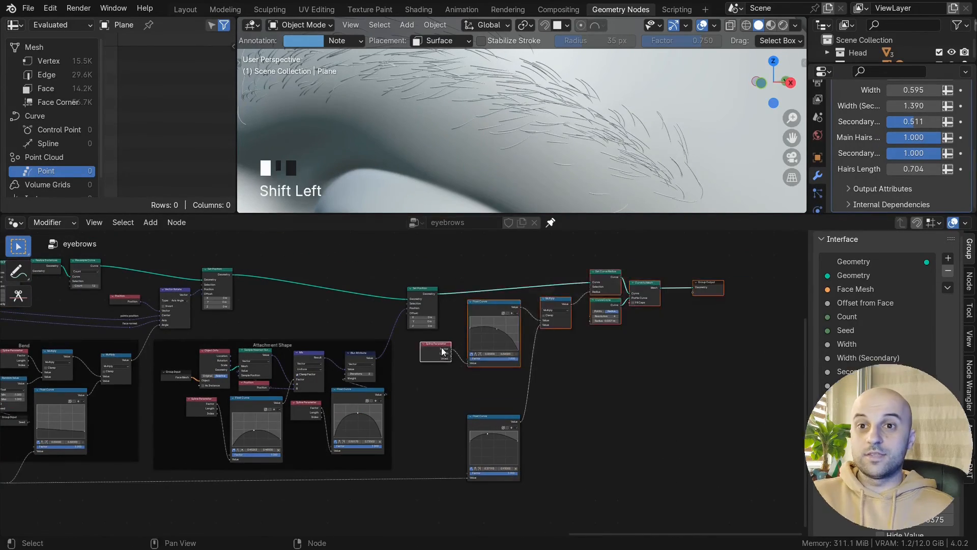
{"action": "left_click_drag", "start_coordinate": [441, 352], "coordinate": [440, 391]}
{"action": "left_click", "coordinate": [529, 311]}
{"action": "middle_click_drag", "start_coordinate": [559, 305], "coordinate": [493, 316]}
- Inspect the eyebrow hairs on the head in a maximized viewport, in both wireframe and solid shading
{"action": "mouse_move", "coordinate": [544, 192]}
{"action": "middle_mouse_down"}
{"action": "mouse_move", "coordinate": [545, 165]}
{"action": "mouse_move", "coordinate": [473, 214]}
{"action": "mouse_move", "coordinate": [626, 248]}
{"action": "middle_mouse_up"}
{"action": "key", "text": "ctrl+space"}
{"action": "scroll", "coordinate": [471, 218], "scroll_direction": "down", "scroll_amount": 3}
{"action": "key", "text": "shift+z"}
{"action": "key", "text": "w"}
{"action": "middle_click_drag", "start_coordinate": [883, 255], "coordinate": [859, 258]}
{"action": "scroll", "coordinate": [792, 330], "scroll_direction": "down", "scroll_amount": 3}
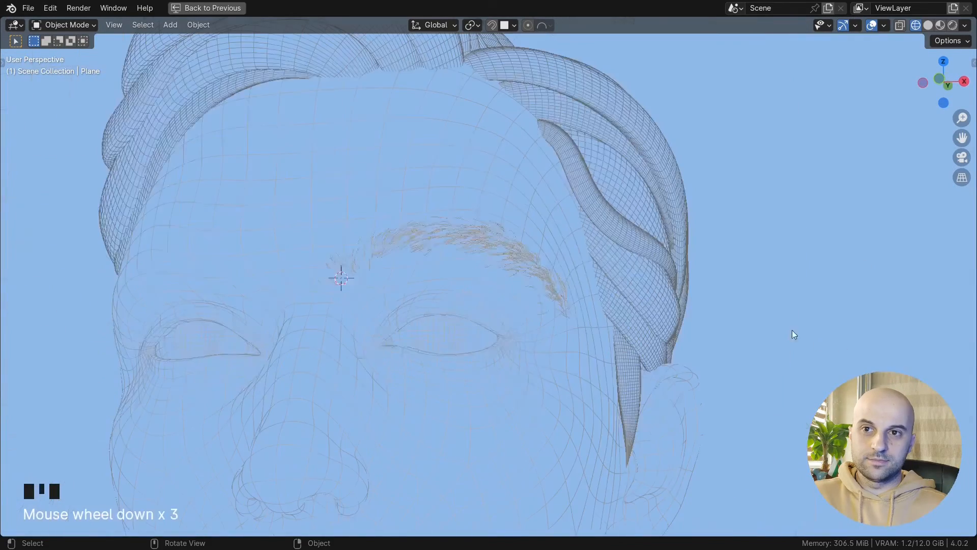
{"action": "left_click", "coordinate": [530, 256]}
{"action": "scroll", "coordinate": [530, 257], "scroll_direction": "up", "scroll_amount": 4}
{"action": "middle_click_drag", "start_coordinate": [530, 257], "coordinate": [534, 267]}
{"action": "key", "text": "shift+z"}
{"action": "scroll", "coordinate": [534, 267], "scroll_direction": "down", "scroll_amount": 4}
{"action": "middle_click_drag", "start_coordinate": [738, 316], "coordinate": [703, 324]}
{"action": "scroll", "coordinate": [667, 386], "scroll_direction": "up", "scroll_amount": 3}
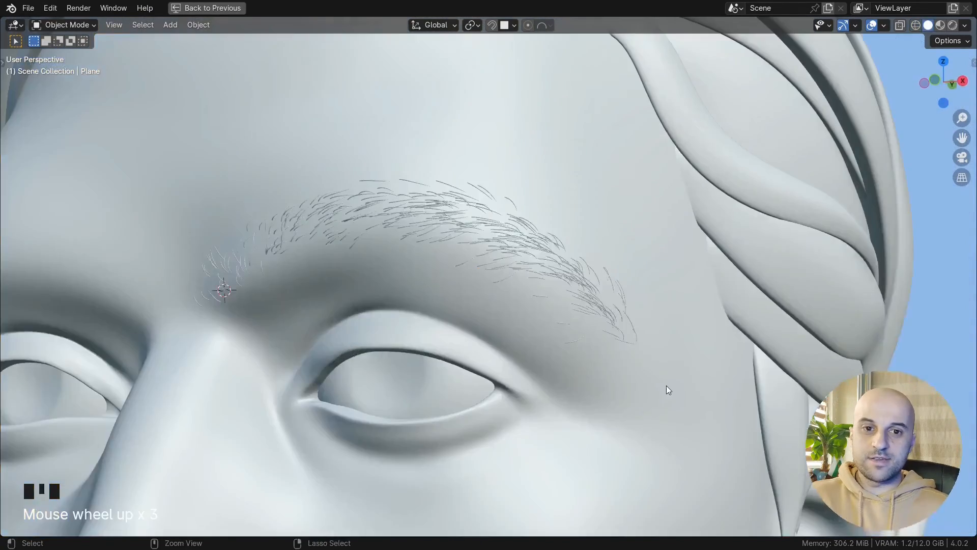
{"action": "key", "text": "ctrl+space"}
{"action": "scroll", "coordinate": [652, 153], "scroll_direction": "up", "scroll_amount": 2}
{"action": "middle_click_drag", "start_coordinate": [651, 153], "coordinate": [656, 179], "text": "shift"}
- Move the Group Output node horizontally away from Curve to Mesh to make room
{"action": "middle_click_drag", "start_coordinate": [698, 365], "coordinate": [443, 419]}
{"action": "scroll", "coordinate": [444, 420], "scroll_direction": "up", "scroll_amount": 3}
{"action": "left_click", "coordinate": [385, 384]}
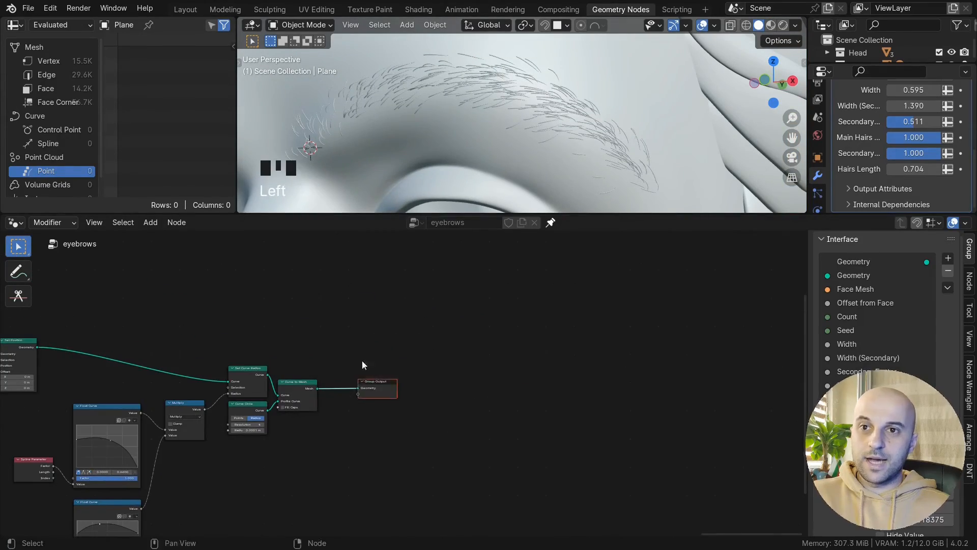
{"action": "key", "text": "g"}
{"action": "key", "text": "x"}
{"action": "left_click", "coordinate": [575, 379]}
- Insert a Set Material node between Curve to Mesh and Group Output and assign the Eyebrows material
{"action": "scroll", "coordinate": [452, 427], "scroll_direction": "up", "scroll_amount": 7}
{"action": "key", "text": "shift+a"}
{"action": "type", "text": "set ma"}
{"action": "key", "text": "Return"}
{"action": "left_click", "coordinate": [335, 373]}
{"action": "scroll", "coordinate": [377, 384], "scroll_direction": "up", "scroll_amount": 5}
{"action": "middle_click_drag", "start_coordinate": [377, 384], "coordinate": [504, 352]}
{"action": "left_click_drag", "start_coordinate": [503, 351], "coordinate": [436, 360]}
{"action": "left_click", "coordinate": [458, 406]}
{"action": "left_click", "coordinate": [459, 264]}
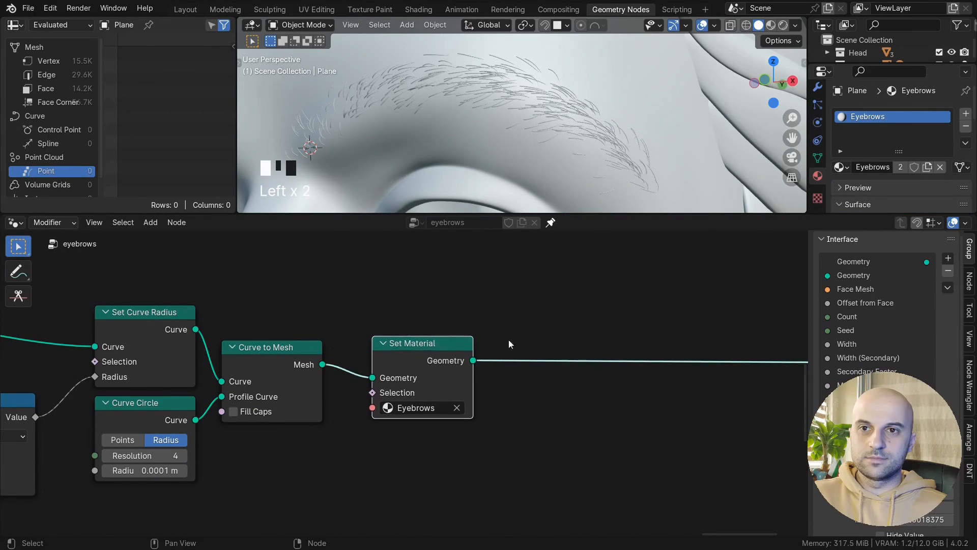
{"action": "left_click", "coordinate": [819, 89]}
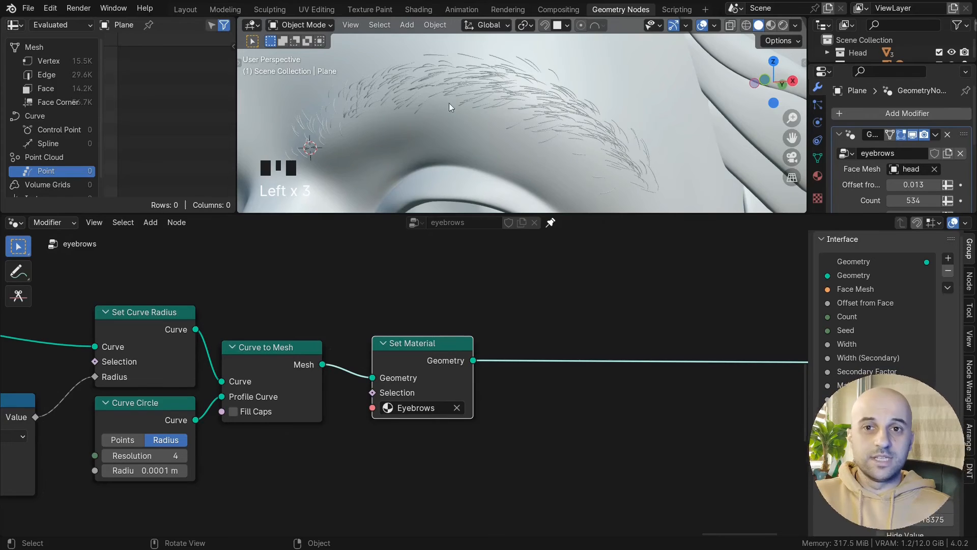
- Open the Eyebrows material in the Shading workspace and show the eyebrow in Material Preview shading
{"action": "left_click", "coordinate": [414, 11]}
{"action": "scroll", "coordinate": [442, 98], "scroll_direction": "up", "scroll_amount": 3}
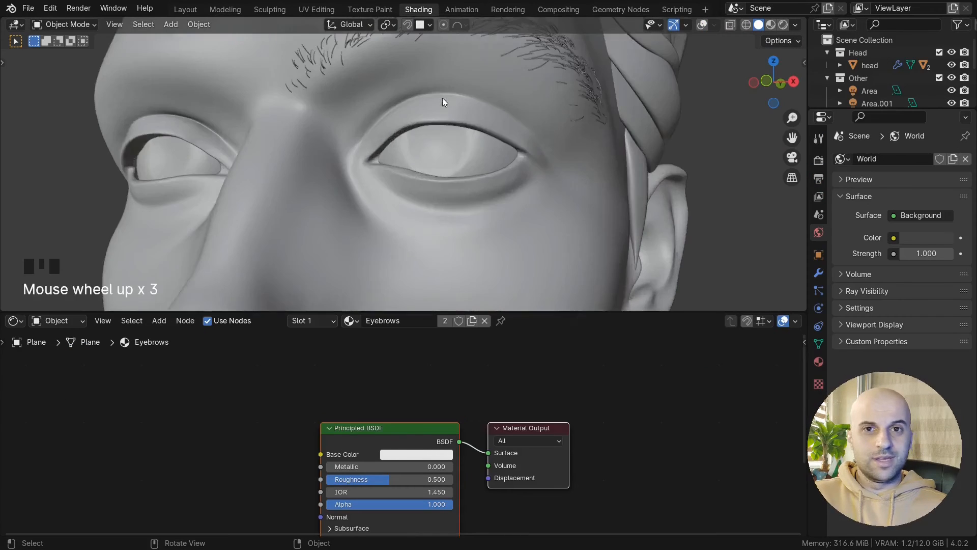
{"action": "middle_click_drag", "start_coordinate": [468, 74], "coordinate": [451, 99]}
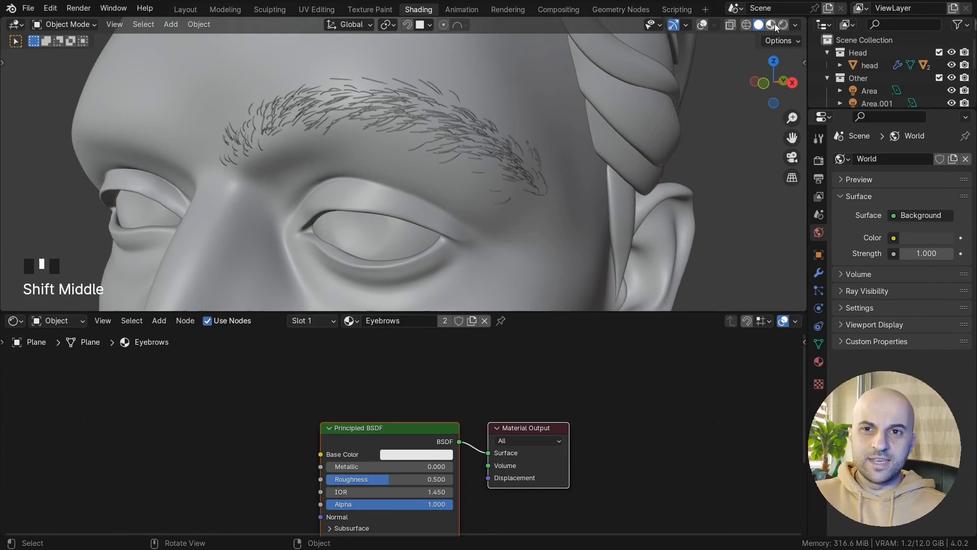
{"action": "left_click", "coordinate": [772, 25]}
{"action": "middle_click_drag", "start_coordinate": [511, 235], "coordinate": [456, 237]}
- Darken the Eyebrows material's base color to near black and check the hairs
{"action": "left_click", "coordinate": [427, 454]}
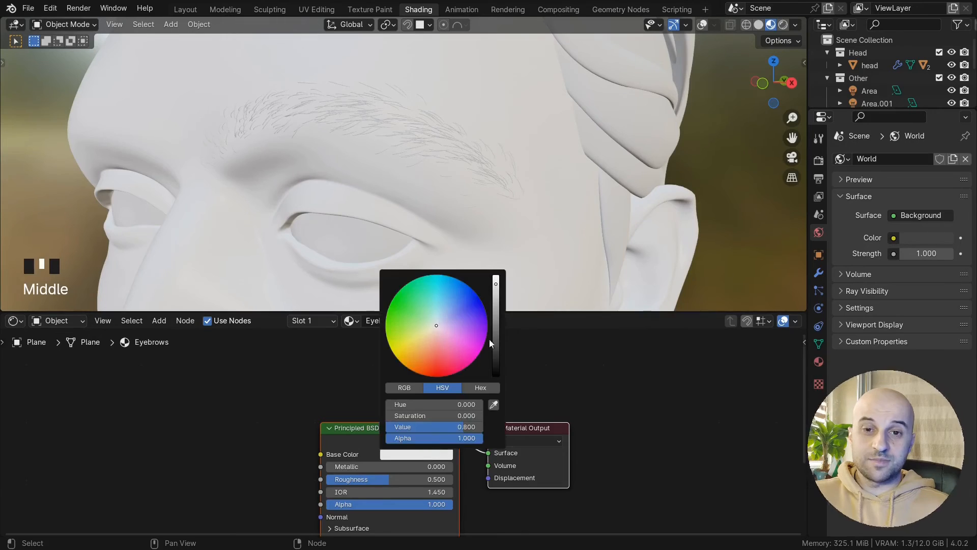
{"action": "left_click_drag", "start_coordinate": [496, 285], "coordinate": [496, 367]}
{"action": "scroll", "coordinate": [407, 157], "scroll_direction": "up", "scroll_amount": 2}
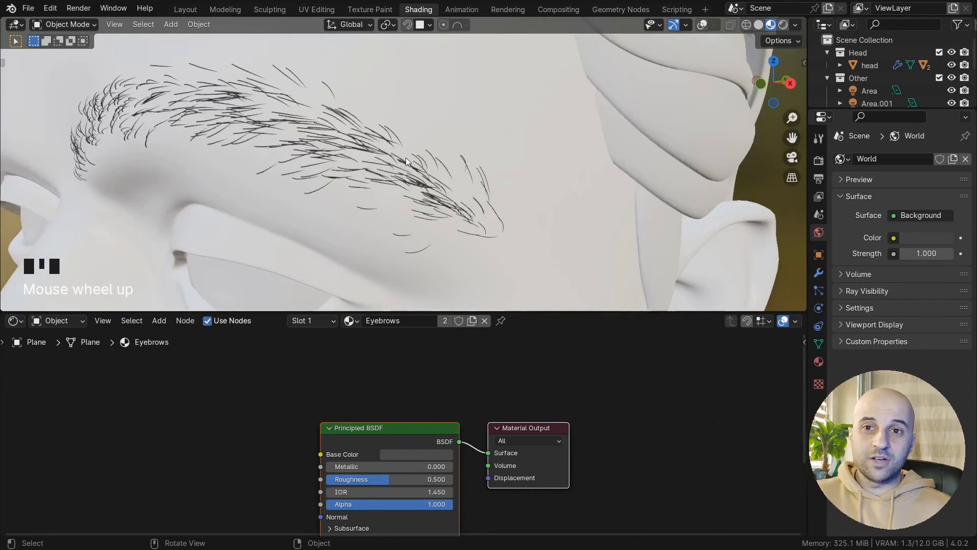
{"action": "middle_click_drag", "start_coordinate": [366, 173], "coordinate": [397, 170]}
{"action": "scroll", "coordinate": [407, 430], "scroll_direction": "up", "scroll_amount": 3}
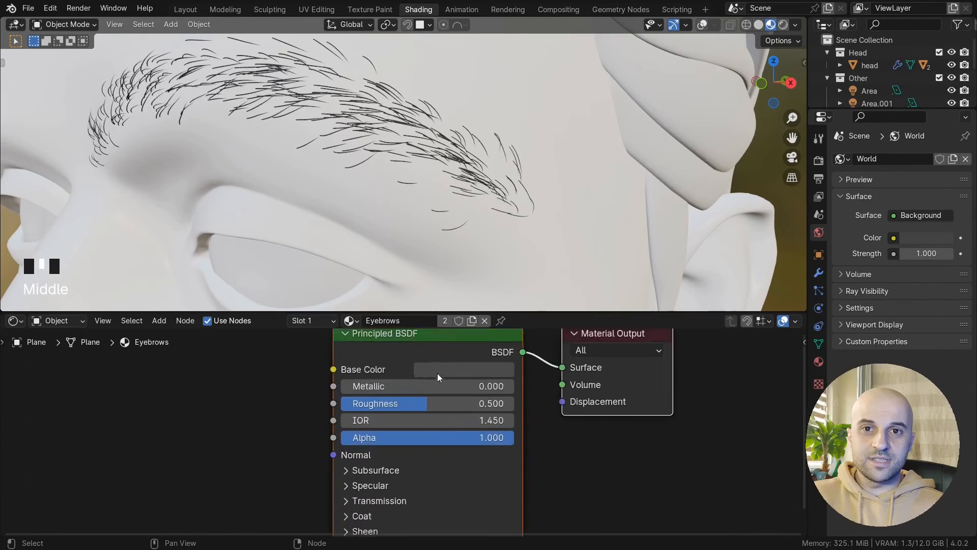
- Set the Eyebrows material's roughness to 0.296 and inspect the hairs up close
{"action": "left_click_drag", "start_coordinate": [401, 432], "coordinate": [400, 432]}
{"action": "mouse_move", "coordinate": [411, 158]}
{"action": "middle_mouse_down"}
{"action": "mouse_move", "coordinate": [445, 230]}
{"action": "mouse_move", "coordinate": [417, 149]}
{"action": "middle_mouse_up"}
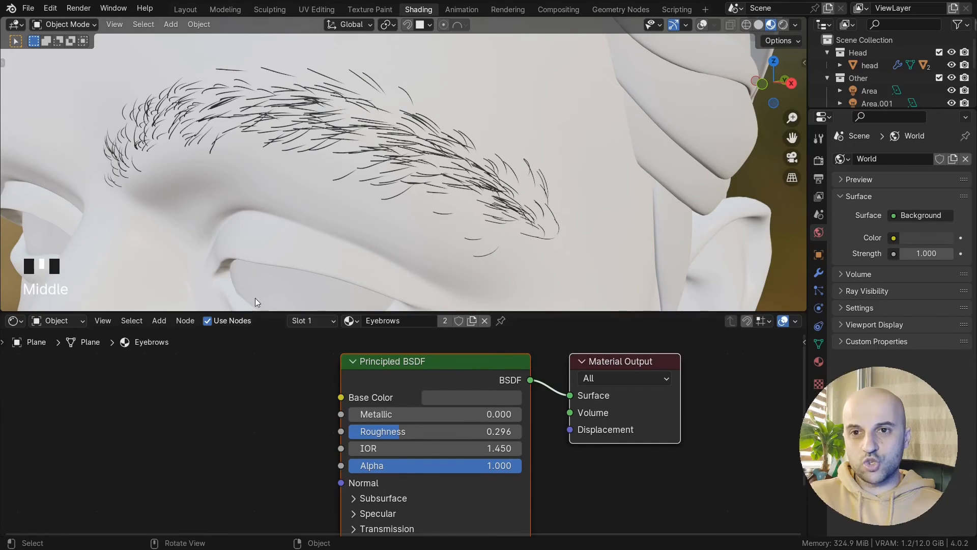
{"action": "scroll", "coordinate": [387, 141], "scroll_direction": "up", "scroll_amount": 2}
{"action": "scroll", "coordinate": [401, 169], "scroll_direction": "down", "scroll_amount": 2}
{"action": "middle_click_drag", "start_coordinate": [401, 169], "coordinate": [402, 165]}
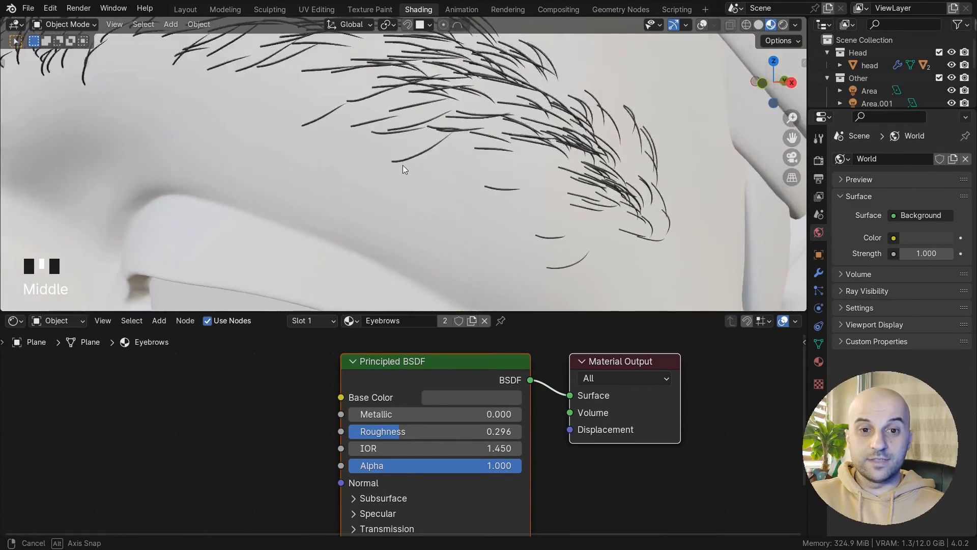
- Return to the Geometry Nodes workspace and move Curve to Mesh and Set Material horizontally away from Set Curve Radius
{"action": "left_click", "coordinate": [620, 10]}
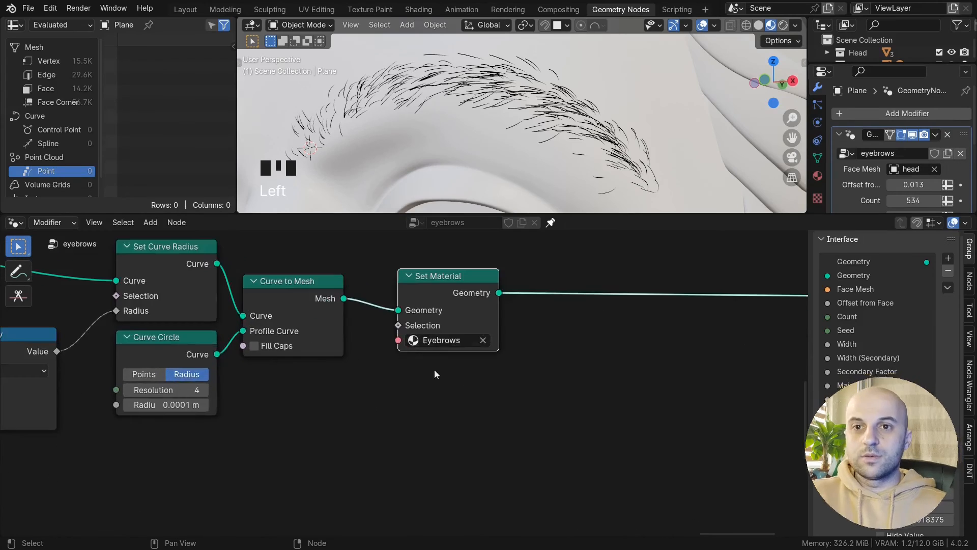
{"action": "scroll", "coordinate": [495, 344], "scroll_direction": "down", "scroll_amount": 3}
{"action": "middle_click_drag", "start_coordinate": [559, 395], "coordinate": [578, 421]}
{"action": "left_click_drag", "start_coordinate": [578, 421], "coordinate": [362, 317]}
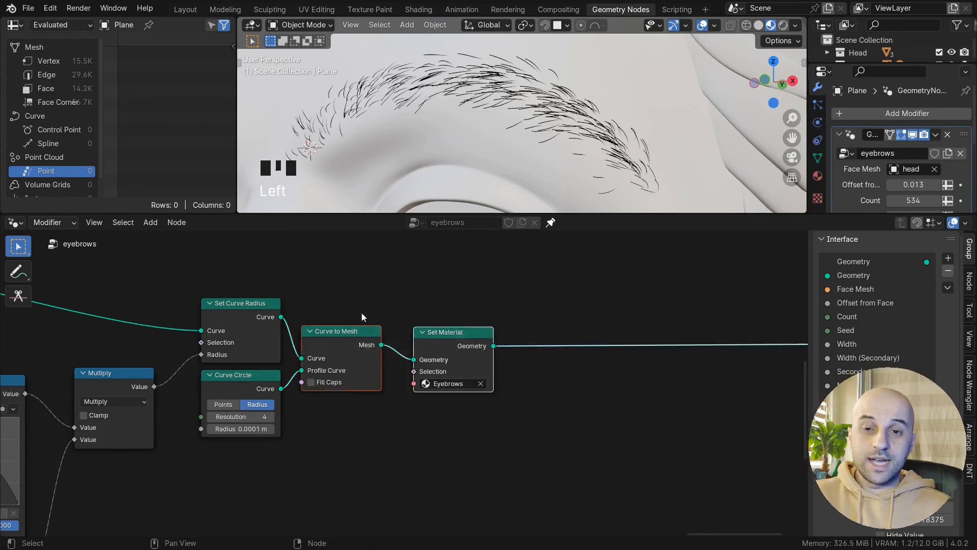
{"action": "key", "text": "g"}
{"action": "key", "text": "x"}
{"action": "left_click", "coordinate": [573, 344]}
{"action": "mouse_move", "coordinate": [556, 340]}
{"action": "left_mouse_down"}
{"action": "mouse_move", "coordinate": [546, 339]}
{"action": "mouse_move", "coordinate": [555, 341]}
{"action": "left_mouse_up"}
- Insert a Store Named Attribute node between Set Curve Radius and Curve to Mesh
{"action": "middle_click_drag", "start_coordinate": [249, 390], "coordinate": [362, 411]}
{"action": "left_click", "coordinate": [343, 406]}
{"action": "scroll", "coordinate": [404, 384], "scroll_direction": "up", "scroll_amount": 1}
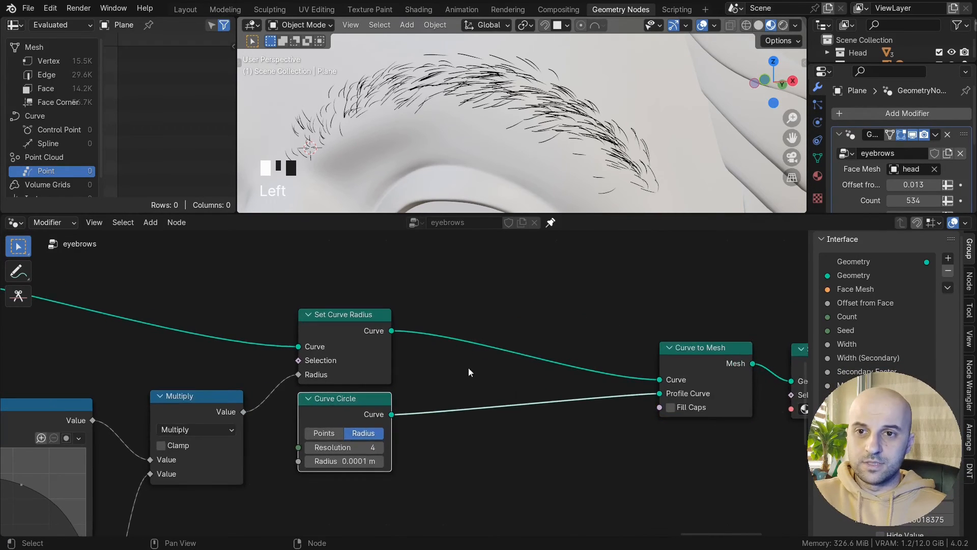
{"action": "key", "text": "q"}
{"action": "left_click", "coordinate": [512, 291]}
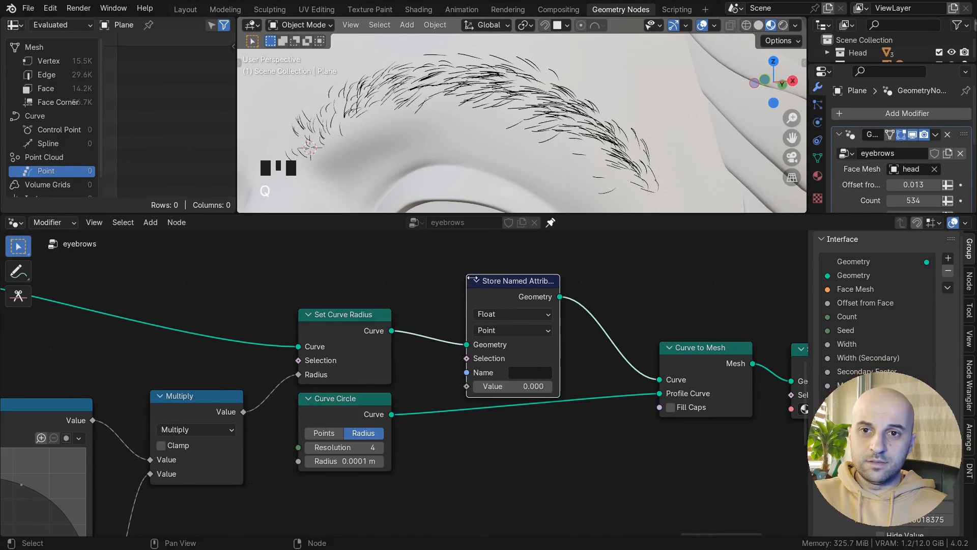
{"action": "left_click", "coordinate": [513, 305]}
{"action": "middle_click_drag", "start_coordinate": [618, 354], "coordinate": [629, 350]}
{"action": "scroll", "coordinate": [499, 425], "scroll_direction": "down", "scroll_amount": 5}
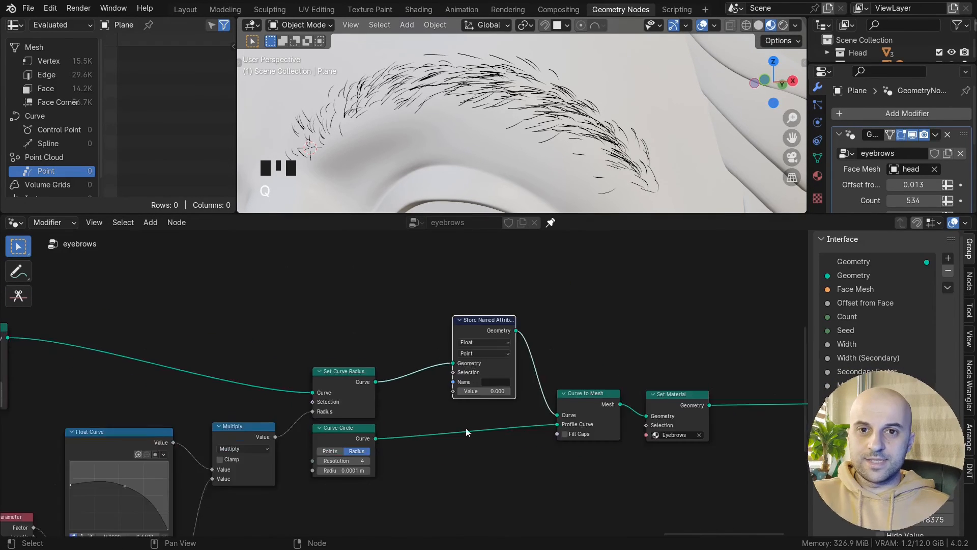
- Duplicate the Spline Parameter node next to Store Named Attribute and connect the copy's Factor to the attribute's Value
{"action": "middle_click_drag", "start_coordinate": [79, 489], "coordinate": [247, 377]}
{"action": "key", "text": "shift+d"}
{"action": "left_click", "coordinate": [598, 359]}
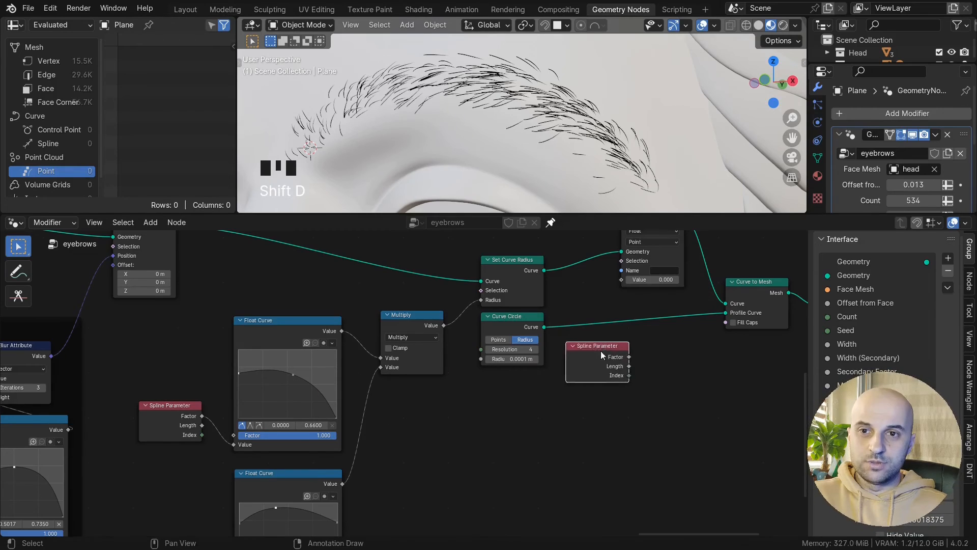
{"action": "middle_click_drag", "start_coordinate": [598, 359], "coordinate": [446, 415]}
{"action": "scroll", "coordinate": [476, 439], "scroll_direction": "up", "scroll_amount": 2}
{"action": "left_click_drag", "start_coordinate": [476, 439], "coordinate": [480, 334]}
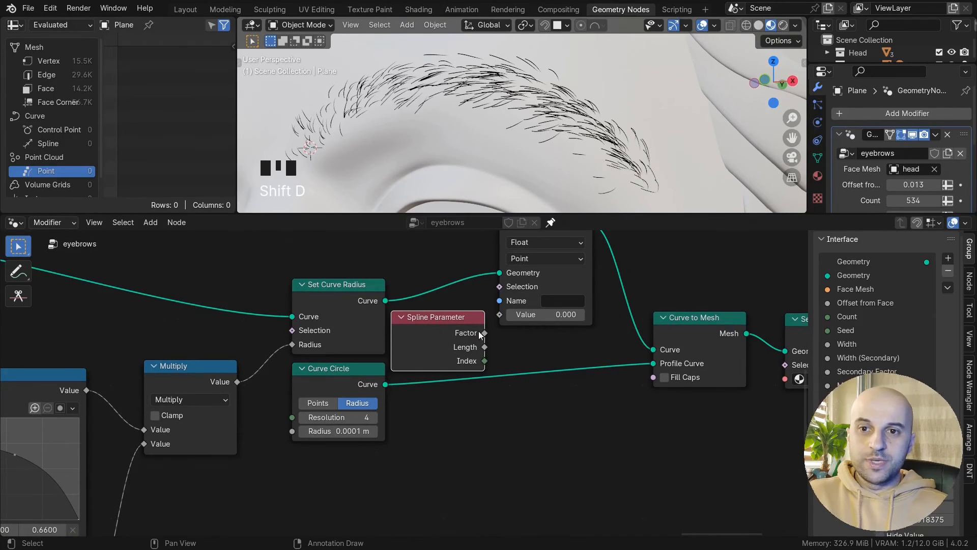
{"action": "middle_click_drag", "start_coordinate": [465, 335], "coordinate": [406, 376]}
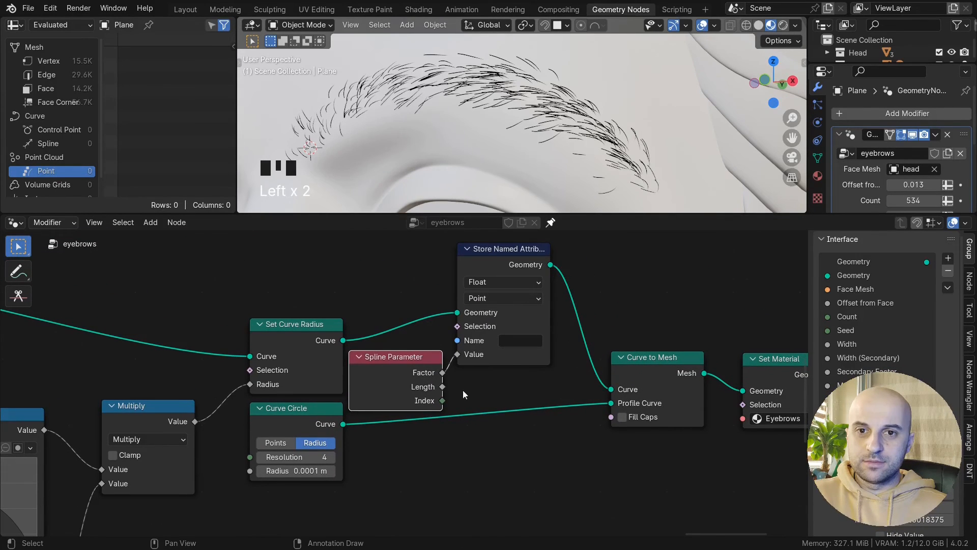
- Collapse the new Spline Parameter node and tuck it beneath the Store Named Attribute node
{"action": "key", "text": "h"}
{"action": "key", "text": "g"}
{"action": "left_click", "coordinate": [570, 420]}
{"action": "left_click", "coordinate": [471, 249], "text": "shift"}
{"action": "left_click_drag", "start_coordinate": [473, 249], "coordinate": [436, 252]}
- Name the stored attribute hairs_fade and realign the nodes that follow Store Named Attribute
{"action": "scroll", "coordinate": [491, 339], "scroll_direction": "up", "scroll_amount": 4}
{"action": "left_click", "coordinate": [510, 330]}
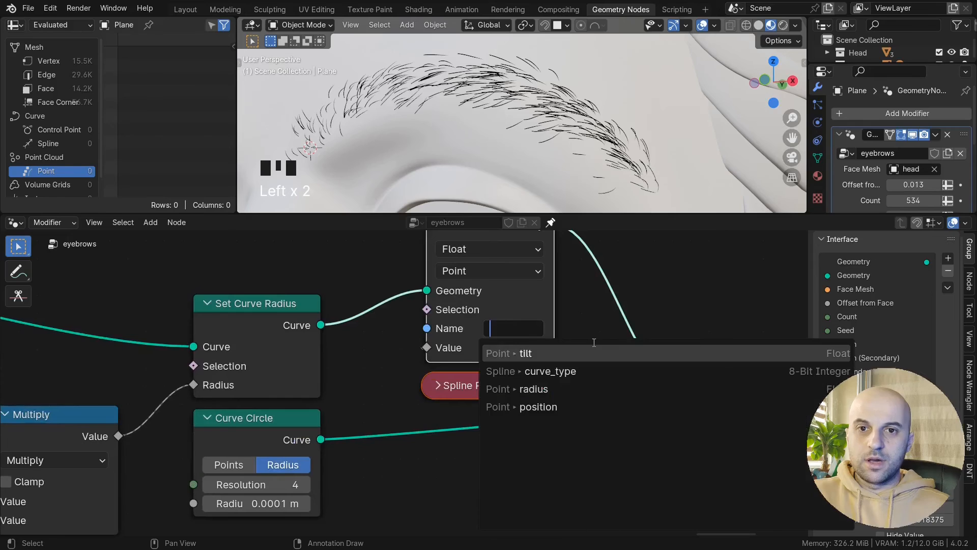
{"action": "type", "text": "hairs_fade"}
{"action": "key", "text": "Return"}
{"action": "middle_click_drag", "start_coordinate": [594, 345], "coordinate": [533, 388]}
{"action": "scroll", "coordinate": [533, 388], "scroll_direction": "down", "scroll_amount": 2}
{"action": "left_click_drag", "start_coordinate": [651, 406], "coordinate": [586, 418]}
{"action": "middle_click_drag", "start_coordinate": [623, 339], "coordinate": [413, 349]}
{"action": "scroll", "coordinate": [413, 348], "scroll_direction": "down", "scroll_amount": 4}
{"action": "left_click_drag", "start_coordinate": [571, 394], "coordinate": [589, 394]}
- Switch to the Shading workspace and add an Attribute node before the Principled BSDF of the Eyebrows material
{"action": "left_click", "coordinate": [418, 9]}
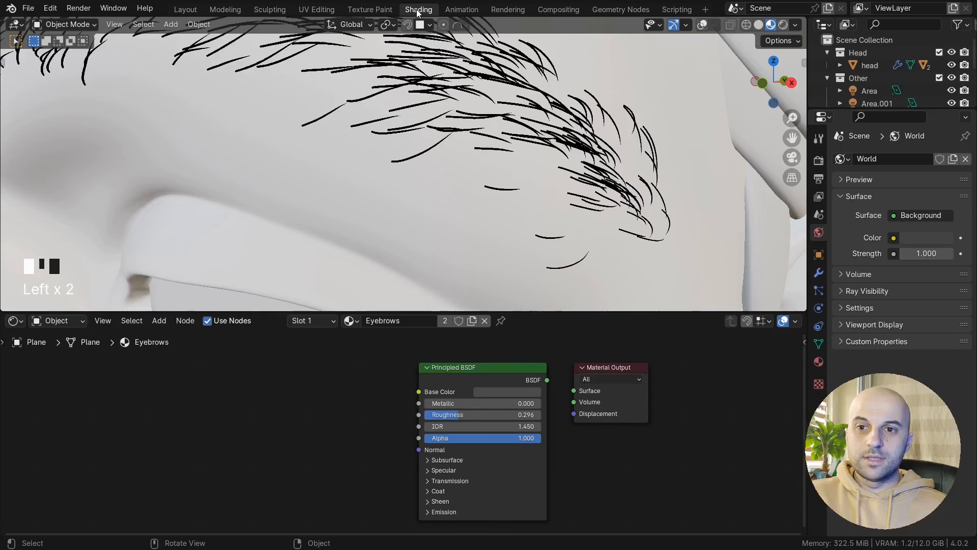
{"action": "middle_click_drag", "start_coordinate": [386, 384], "coordinate": [487, 396]}
{"action": "scroll", "coordinate": [414, 416], "scroll_direction": "up", "scroll_amount": 1}
{"action": "key", "text": "shift+a"}
{"action": "type", "text": "att"}
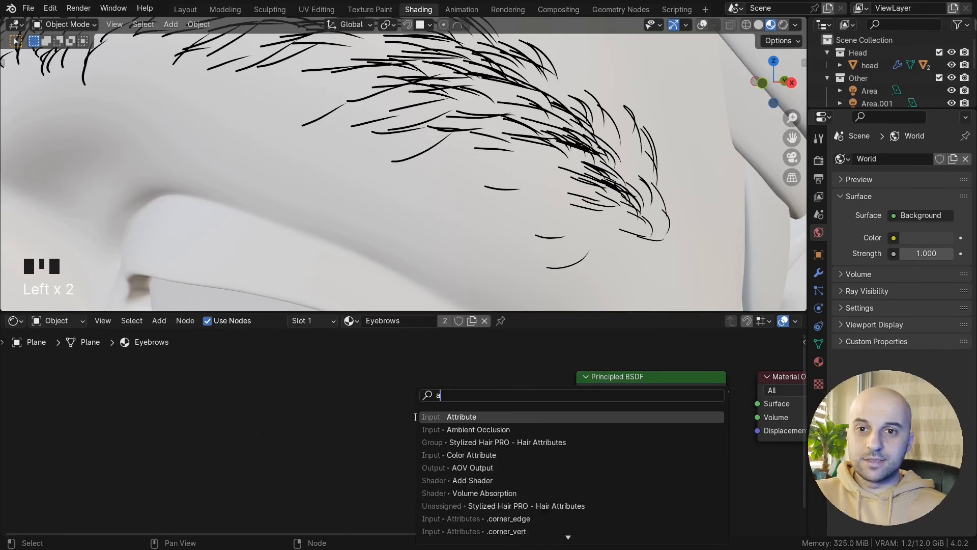
{"action": "key", "text": "Return"}
{"action": "left_click", "coordinate": [390, 369]}
- Set the Attribute node's name to hairs_fade
{"action": "scroll", "coordinate": [407, 431], "scroll_direction": "up", "scroll_amount": 5}
{"action": "middle_click_drag", "start_coordinate": [510, 430], "coordinate": [495, 455]}
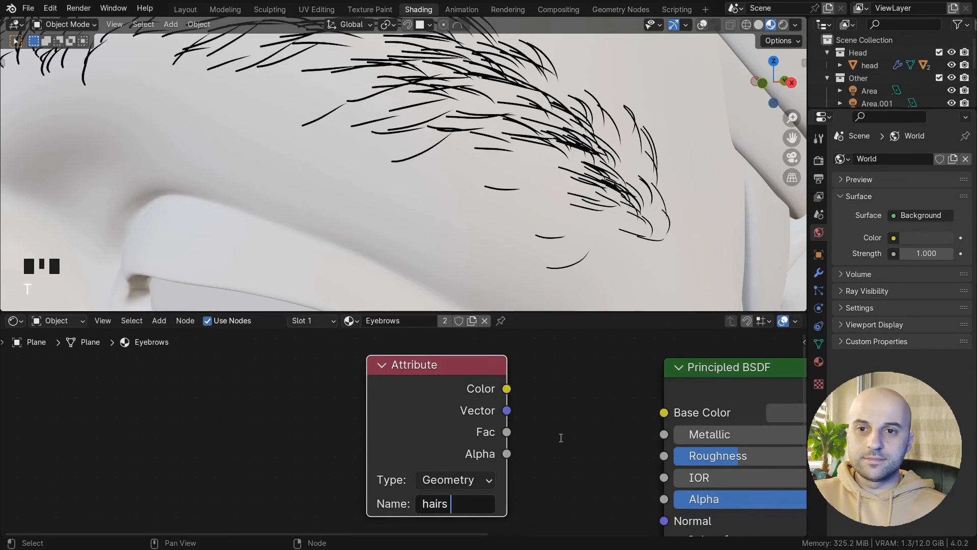
{"action": "type", "text": "de"}
{"action": "key", "text": "Return"}
{"action": "scroll", "coordinate": [511, 417], "scroll_direction": "down", "scroll_amount": 1}
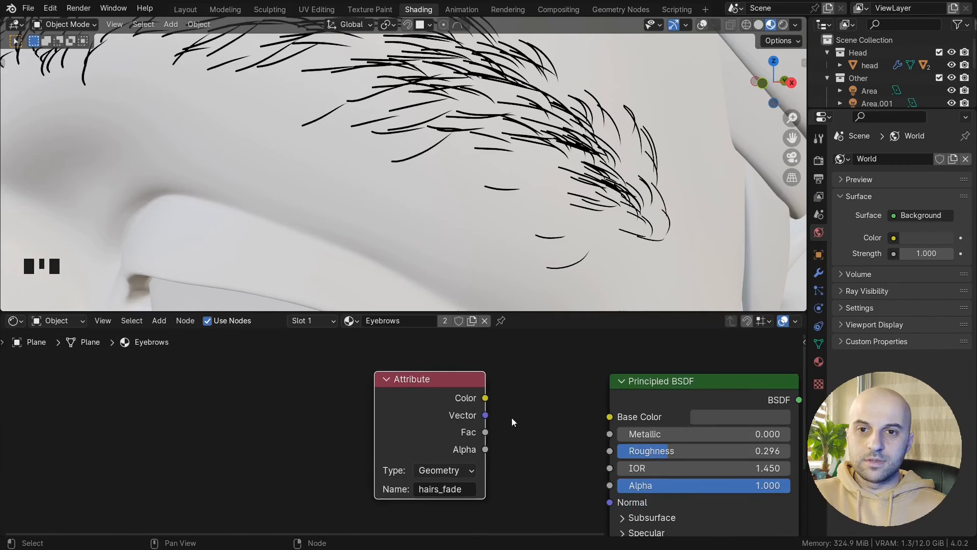
- Preview the hairs_fade attribute, connect its Fac to the Principled BSDF's Alpha, and route the shader back to the Material Output
{"action": "left_click_drag", "start_coordinate": [485, 397], "coordinate": [609, 416]}
{"action": "mouse_move", "coordinate": [515, 194]}
{"action": "middle_mouse_down"}
{"action": "mouse_move", "coordinate": [347, 153]}
{"action": "mouse_move", "coordinate": [413, 200]}
{"action": "mouse_move", "coordinate": [393, 240]}
{"action": "middle_mouse_up"}
{"action": "middle_click_drag", "start_coordinate": [524, 458], "coordinate": [378, 438]}
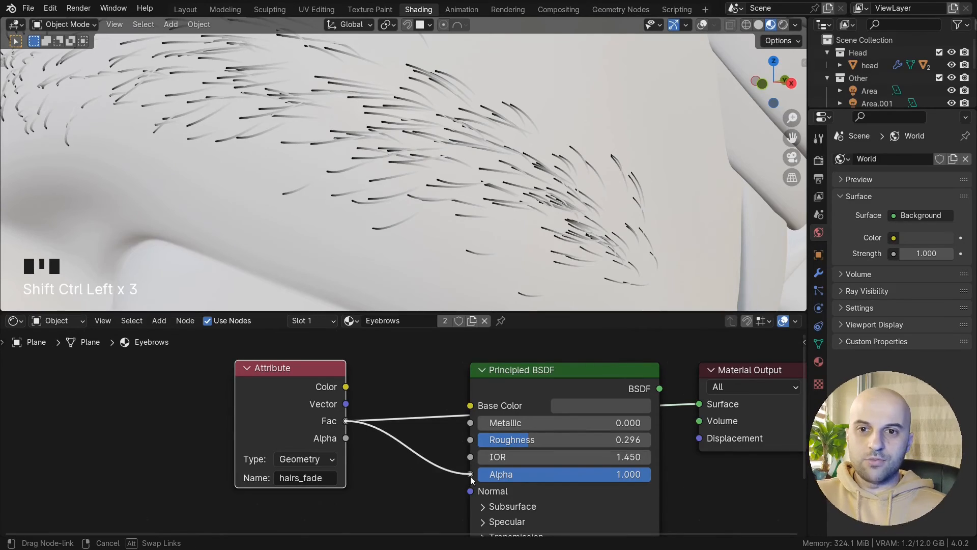
{"action": "left_click_drag", "start_coordinate": [470, 476], "coordinate": [469, 473]}
{"action": "left_click", "coordinate": [646, 388], "text": "ctrl+shift"}
{"action": "scroll", "coordinate": [457, 191], "scroll_direction": "up", "scroll_amount": 3}
{"action": "mouse_move", "coordinate": [458, 191]}
{"action": "middle_mouse_down", "text": "ctrl"}
{"action": "mouse_move", "coordinate": [472, 182]}
{"action": "mouse_move", "coordinate": [497, 221]}
{"action": "mouse_move", "coordinate": [478, 216]}
{"action": "middle_mouse_up", "text": "ctrl"}
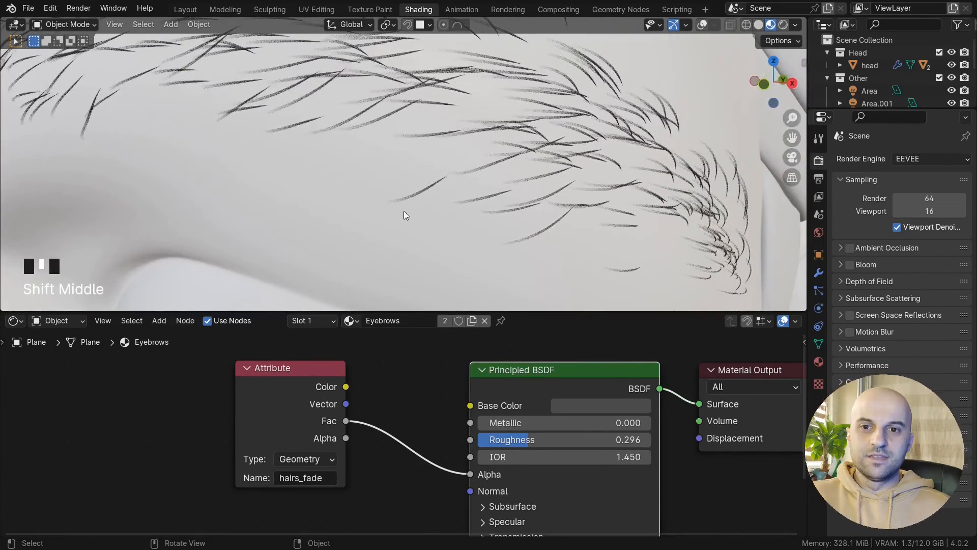
- Mute and unmute the link from Fac to Alpha to compare the hairs with and without fading
{"action": "right_click_drag", "start_coordinate": [413, 420], "coordinate": [397, 465], "text": "ctrl+alt"}
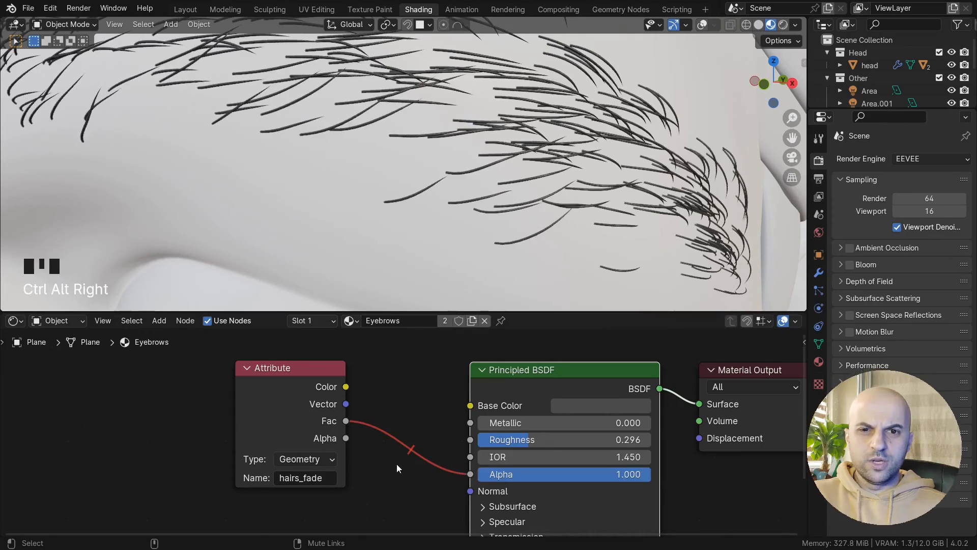
{"action": "right_click_drag", "start_coordinate": [417, 418], "coordinate": [398, 470], "text": "ctrl+alt"}
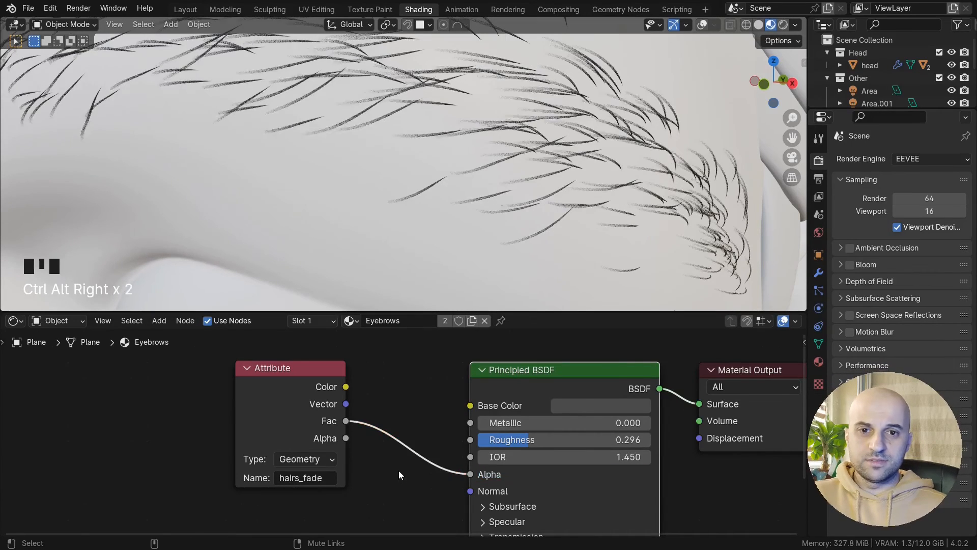
{"action": "mouse_move", "coordinate": [411, 390]}
{"action": "right_mouse_down", "text": "ctrl+alt"}
{"action": "mouse_move", "coordinate": [408, 436]}
{"action": "mouse_move", "coordinate": [390, 460]}
{"action": "right_mouse_up", "text": "ctrl+alt"}
- Move the Attribute node away from the Principled BSDF and insert a Color Ramp on the link to Alpha
{"action": "scroll", "coordinate": [476, 262], "scroll_direction": "down", "scroll_amount": 3}
{"action": "left_click_drag", "start_coordinate": [401, 385], "coordinate": [335, 410]}
{"action": "key", "text": "g"}
{"action": "left_click", "coordinate": [227, 416]}
{"action": "middle_click_drag", "start_coordinate": [331, 413], "coordinate": [361, 402]}
{"action": "key", "text": "shift+a"}
{"action": "type", "text": "ram"}
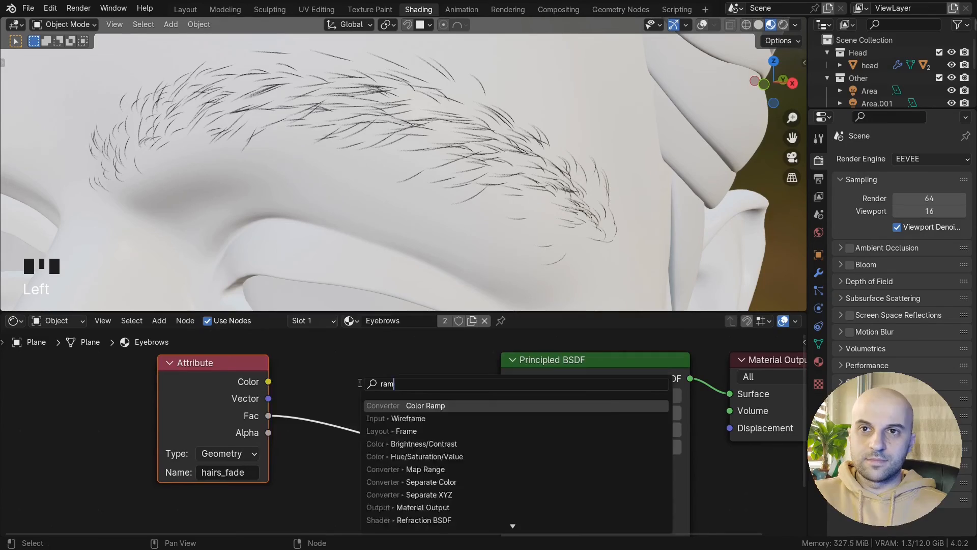
{"action": "key", "text": "Return"}
{"action": "left_click", "coordinate": [354, 372]}
- Set the Color Ramp's white stop to position 0.389 with Ease interpolation
{"action": "left_click_drag", "start_coordinate": [469, 443], "coordinate": [371, 441]}
{"action": "left_click", "coordinate": [432, 421]}
{"action": "left_click", "coordinate": [438, 456]}
{"action": "scroll", "coordinate": [463, 219], "scroll_direction": "up", "scroll_amount": 3}
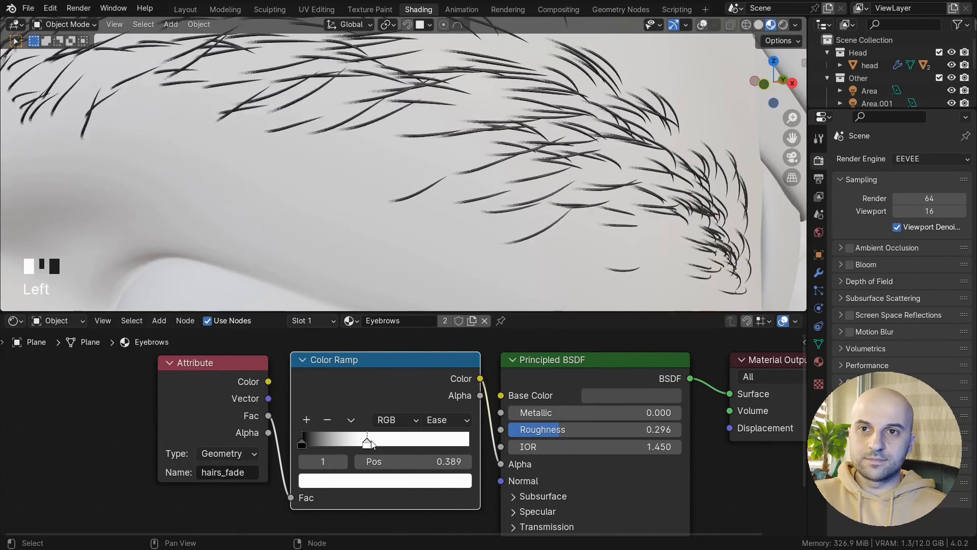
{"action": "scroll", "coordinate": [441, 219], "scroll_direction": "down", "scroll_amount": 2}
{"action": "middle_click_drag", "start_coordinate": [441, 219], "coordinate": [451, 237]}
- Return to the Geometry Nodes workspace and set the eyebrow's Hairs Length to 1.404 and Count to 2000
{"action": "left_click", "coordinate": [621, 9]}
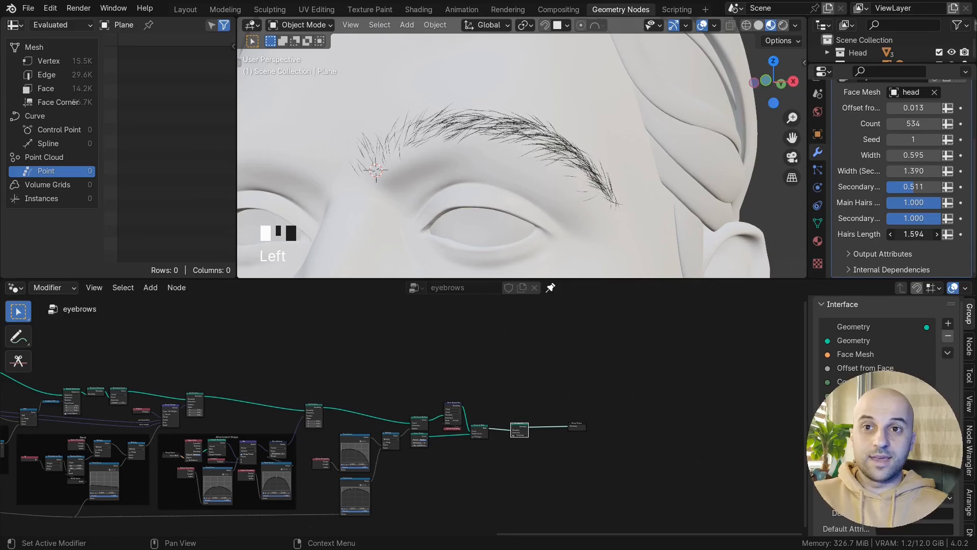
{"action": "middle_click_drag", "start_coordinate": [610, 183], "coordinate": [631, 180]}
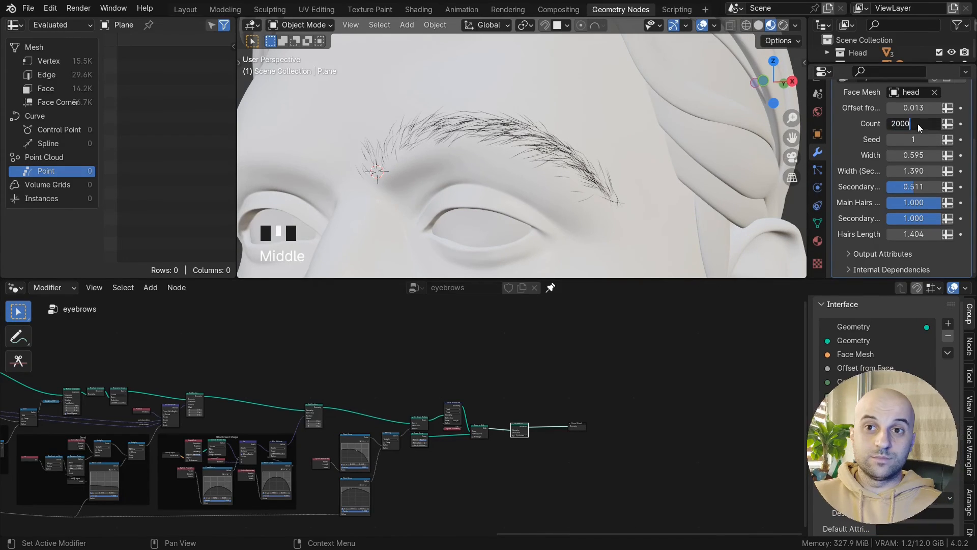
{"action": "key", "text": "Return"}
- Lower a control point on one of the hair-shaping float curves and check the eyebrow from the side
{"action": "scroll", "coordinate": [152, 381], "scroll_direction": "down", "scroll_amount": 5}
{"action": "middle_click_drag", "start_coordinate": [92, 384], "coordinate": [493, 356]}
{"action": "scroll", "coordinate": [405, 382], "scroll_direction": "up", "scroll_amount": 10}
{"action": "middle_click_drag", "start_coordinate": [94, 348], "coordinate": [543, 313]}
{"action": "scroll", "coordinate": [345, 425], "scroll_direction": "up", "scroll_amount": 10}
{"action": "middle_click_drag", "start_coordinate": [430, 141], "coordinate": [453, 141]}
{"action": "scroll", "coordinate": [453, 140], "scroll_direction": "up", "scroll_amount": 2}
{"action": "left_click_drag", "start_coordinate": [393, 426], "coordinate": [393, 438]}
{"action": "middle_click_drag", "start_coordinate": [497, 187], "coordinate": [519, 184]}
- Refine the Float Curve feeding the -3.142 to 3.142 Mix, raising its middle point slightly and its end point to 0.7000
{"action": "scroll", "coordinate": [438, 407], "scroll_direction": "down", "scroll_amount": 5}
{"action": "middle_click_drag", "start_coordinate": [560, 366], "coordinate": [403, 432]}
{"action": "scroll", "coordinate": [438, 434], "scroll_direction": "up", "scroll_amount": 5}
{"action": "left_click_drag", "start_coordinate": [541, 423], "coordinate": [543, 421]}
{"action": "middle_click_drag", "start_coordinate": [530, 153], "coordinate": [509, 194]}
{"action": "left_click_drag", "start_coordinate": [654, 420], "coordinate": [654, 417]}
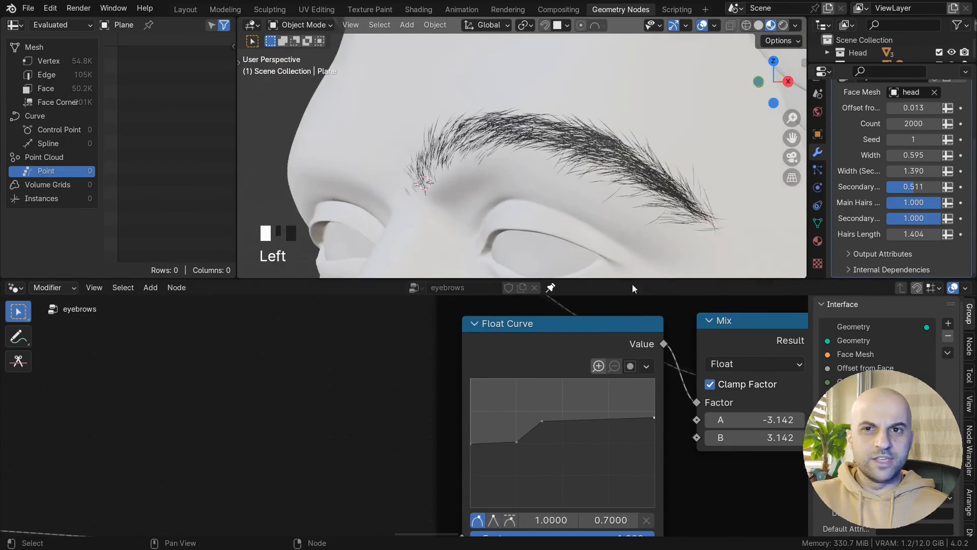
{"action": "middle_click_drag", "start_coordinate": [560, 204], "coordinate": [575, 158]}
- Slightly adjust the modifier's Secondary Factor and increase its Width (Secondary)
{"action": "scroll", "coordinate": [575, 158], "scroll_direction": "down", "scroll_amount": 2}
{"action": "scroll", "coordinate": [436, 392], "scroll_direction": "down", "scroll_amount": 7}
{"action": "scroll", "coordinate": [436, 393], "scroll_direction": "down", "scroll_amount": 2}
{"action": "middle_click_drag", "start_coordinate": [63, 387], "coordinate": [532, 359]}
{"action": "middle_click_drag", "start_coordinate": [575, 158], "coordinate": [541, 153]}
{"action": "scroll", "coordinate": [541, 153], "scroll_direction": "up", "scroll_amount": 3}
{"action": "scroll", "coordinate": [533, 358], "scroll_direction": "up", "scroll_amount": 8}
{"action": "left_click_drag", "start_coordinate": [914, 187], "coordinate": [910, 187]}
{"action": "left_click_drag", "start_coordinate": [914, 171], "coordinate": [938, 171]}
- Add a Mirror modifier to the eyebrow, using head as the mirror object
{"action": "middle_click_drag", "start_coordinate": [543, 280], "coordinate": [566, 283]}
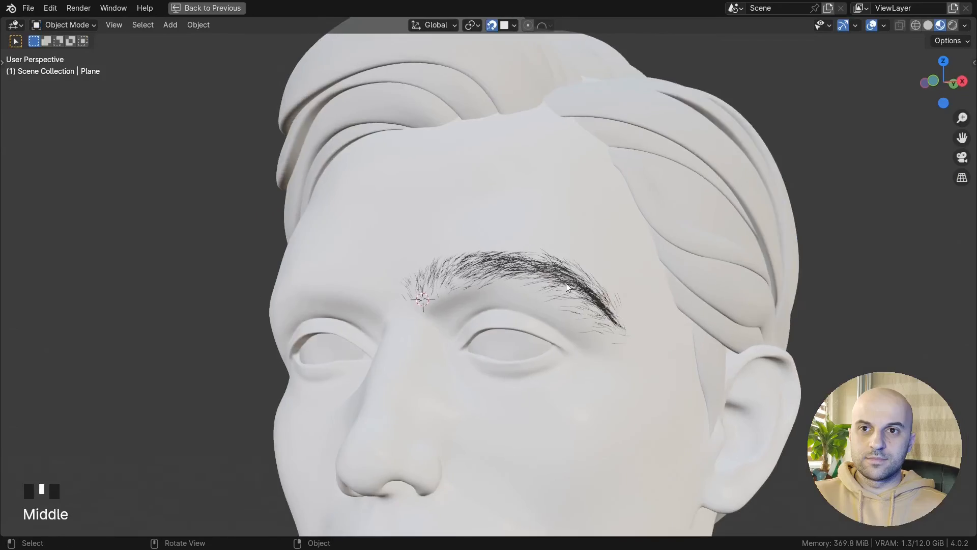
{"action": "scroll", "coordinate": [550, 278], "scroll_direction": "down", "scroll_amount": 3}
{"action": "left_click", "coordinate": [530, 274]}
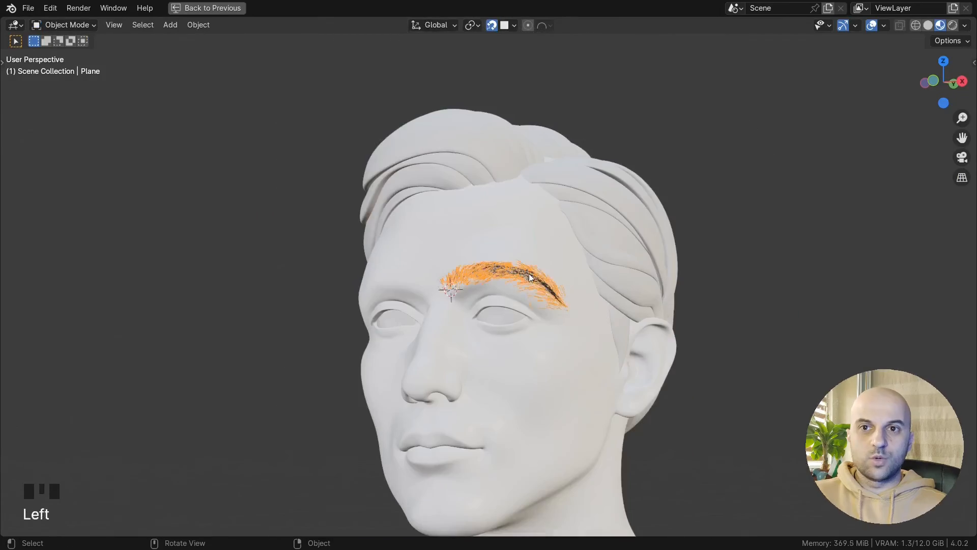
{"action": "key", "text": "ctrl+space"}
{"action": "scroll", "coordinate": [764, 137], "scroll_direction": "up", "scroll_amount": 3}
{"action": "left_click", "coordinate": [767, 134]}
{"action": "left_click", "coordinate": [783, 115]}
{"action": "type", "text": "mir"}
{"action": "key", "text": "Return"}
{"action": "left_click", "coordinate": [947, 215]}
{"action": "left_click", "coordinate": [544, 193]}
- Inspect the mirrored eyebrows around the face and remove the Mirror modifier
{"action": "mouse_move", "coordinate": [594, 199]}
{"action": "middle_mouse_down"}
{"action": "mouse_move", "coordinate": [634, 202]}
{"action": "mouse_move", "coordinate": [585, 199]}
{"action": "middle_mouse_up"}
{"action": "left_click", "coordinate": [636, 204]}
{"action": "scroll", "coordinate": [634, 204], "scroll_direction": "up", "scroll_amount": 4}
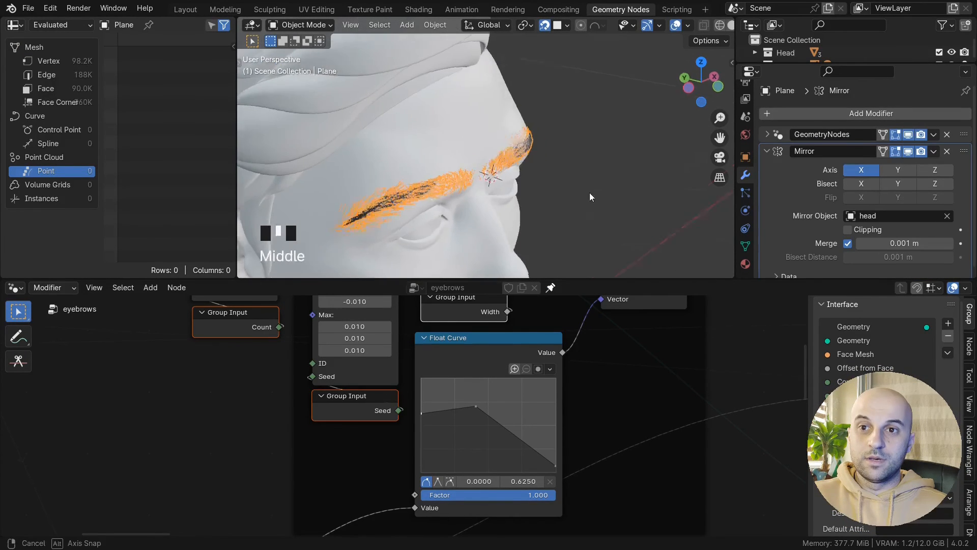
{"action": "middle_click_drag", "start_coordinate": [591, 197], "coordinate": [598, 186]}
{"action": "left_click", "coordinate": [948, 152]}
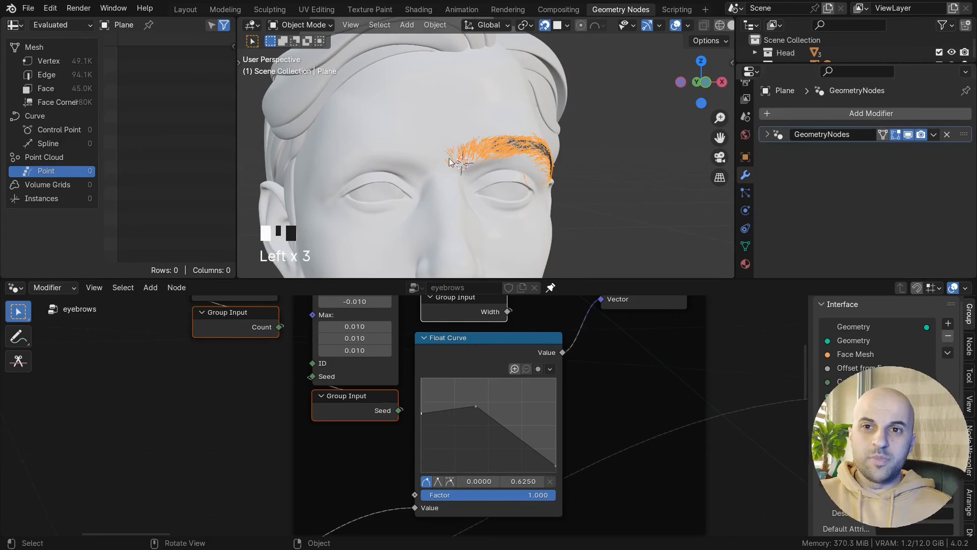
- Place the 3D cursor at the outer end of the bare brow, add a plane there, and merge its vertices into one point
{"action": "scroll", "coordinate": [386, 153], "scroll_direction": "up", "scroll_amount": 3}
{"action": "middle_click_drag", "start_coordinate": [386, 153], "coordinate": [570, 149], "text": "shift"}
{"action": "right_click", "coordinate": [410, 178], "text": "shift"}
{"action": "key", "text": "shift+a"}
{"action": "mouse_move", "coordinate": [410, 134]}
{"action": "left_click", "coordinate": [499, 136]}
{"action": "key", "text": "Tab"}
{"action": "key", "text": "m"}
{"action": "left_click", "coordinate": [499, 153]}
- Extrude the point into a five-edge guide line along the brow arc toward the nose and return to Object Mode
{"action": "key", "text": "e"}
{"action": "left_click", "coordinate": [480, 145]}
{"action": "left_click", "coordinate": [516, 131]}
{"action": "key", "text": "e"}
{"action": "left_click", "coordinate": [560, 128]}
{"action": "key", "text": "e"}
{"action": "left_click", "coordinate": [603, 133]}
{"action": "key", "text": "e"}
{"action": "left_click", "coordinate": [646, 144]}
{"action": "scroll", "coordinate": [644, 144], "scroll_direction": "down", "scroll_amount": 2}
{"action": "middle_click_drag", "start_coordinate": [644, 145], "coordinate": [591, 144]}
{"action": "key", "text": "Tab"}
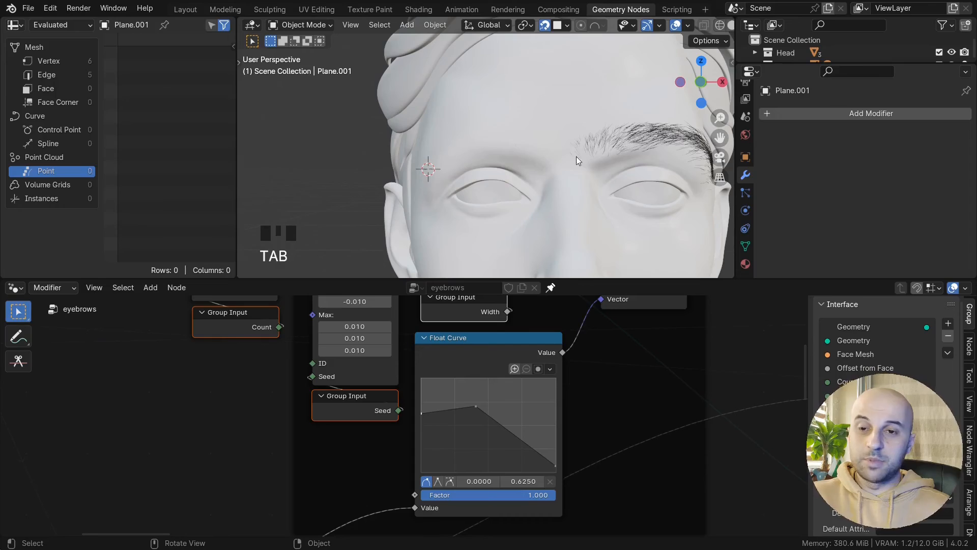
- Copy the GeometryNodes modifier from the finished eyebrow to the new guide line
{"action": "key", "text": "alt+z"}
{"action": "scroll", "coordinate": [520, 157], "scroll_direction": "up", "scroll_amount": 3}
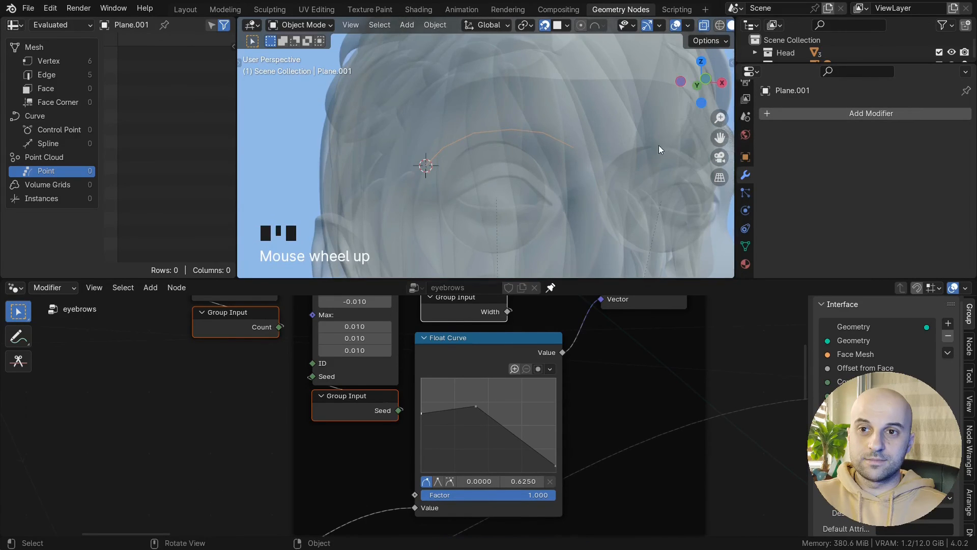
{"action": "key", "text": "alt+z"}
{"action": "left_click", "coordinate": [659, 147], "text": "shift"}
{"action": "key", "text": "alt+z"}
{"action": "left_click", "coordinate": [934, 135]}
{"action": "left_click", "coordinate": [894, 173]}
- Inspect the hairs generated on the new brow beside the original eyebrow
{"action": "key", "text": "alt+z"}
{"action": "left_click", "coordinate": [560, 155]}
{"action": "mouse_move", "coordinate": [561, 196]}
{"action": "middle_mouse_down", "text": "shift"}
{"action": "mouse_move", "coordinate": [519, 205]}
{"action": "mouse_move", "coordinate": [505, 189]}
{"action": "mouse_move", "coordinate": [511, 200]}
{"action": "middle_mouse_up", "text": "shift"}
{"action": "left_click", "coordinate": [298, 184]}
{"action": "scroll", "coordinate": [496, 150], "scroll_direction": "up", "scroll_amount": 1}
{"action": "key", "text": "z"}
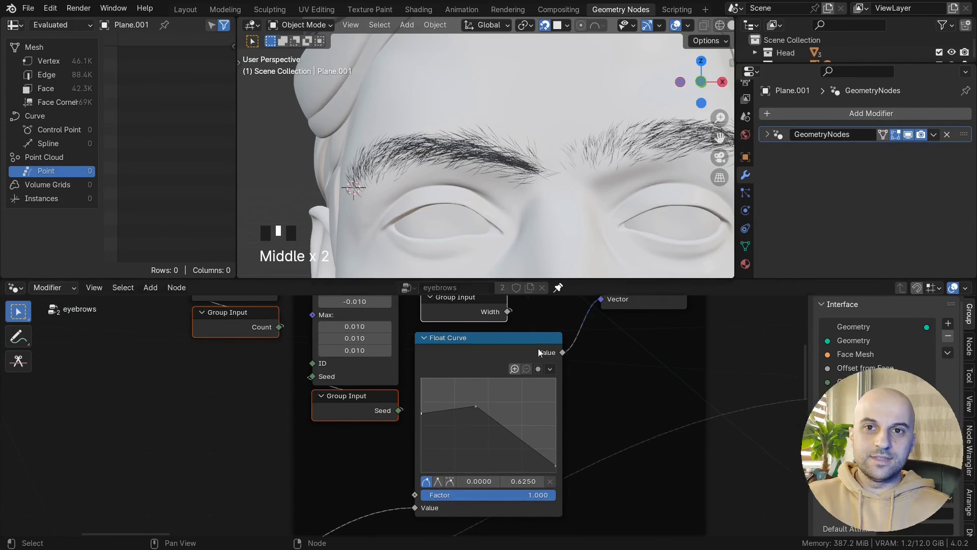
- Move the starting nodes through Set Curve Tilt away from the Capture Attribute nodes to make room for new nodes
{"action": "scroll", "coordinate": [538, 352], "scroll_direction": "down", "scroll_amount": 6}
{"action": "scroll", "coordinate": [461, 426], "scroll_direction": "down", "scroll_amount": 7}
{"action": "middle_click_drag", "start_coordinate": [377, 410], "coordinate": [520, 418]}
{"action": "scroll", "coordinate": [515, 417], "scroll_direction": "up", "scroll_amount": 9}
{"action": "left_click_drag", "start_coordinate": [581, 457], "coordinate": [271, 312]}
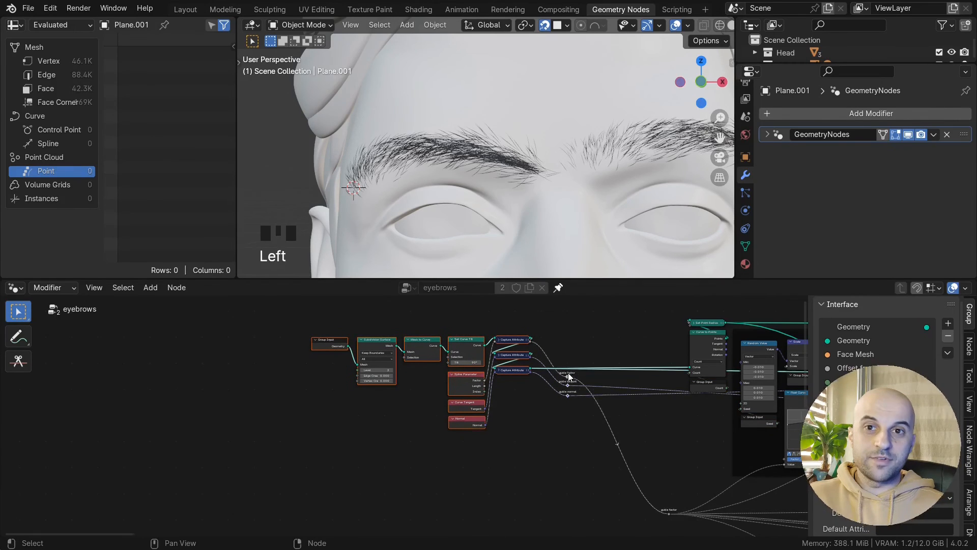
{"action": "key", "text": "g"}
{"action": "key", "text": "x"}
{"action": "left_click", "coordinate": [473, 375]}
{"action": "scroll", "coordinate": [474, 374], "scroll_direction": "up", "scroll_amount": 6}
{"action": "middle_click_drag", "start_coordinate": [518, 341], "coordinate": [612, 423]}
{"action": "left_click_drag", "start_coordinate": [392, 351], "coordinate": [201, 385]}
{"action": "key", "text": "g"}
{"action": "key", "text": "x"}
{"action": "left_click", "coordinate": [56, 381]}
- Compare the hairs on both brows from the side using different viewport shading
{"action": "left_click", "coordinate": [253, 371], "text": "ctrl+shift"}
{"action": "middle_click_drag", "start_coordinate": [545, 196], "coordinate": [539, 198]}
{"action": "scroll", "coordinate": [532, 192], "scroll_direction": "down", "scroll_amount": 3}
{"action": "key", "text": "shift+z"}
{"action": "middle_click_drag", "start_coordinate": [491, 176], "coordinate": [523, 165]}
{"action": "key", "text": "shift+z"}
{"action": "key", "text": "alt+z"}
{"action": "key", "text": "z"}
{"action": "key", "text": "x"}
{"action": "scroll", "coordinate": [349, 372], "scroll_direction": "up", "scroll_amount": 2}
{"action": "key", "text": "alt+z"}
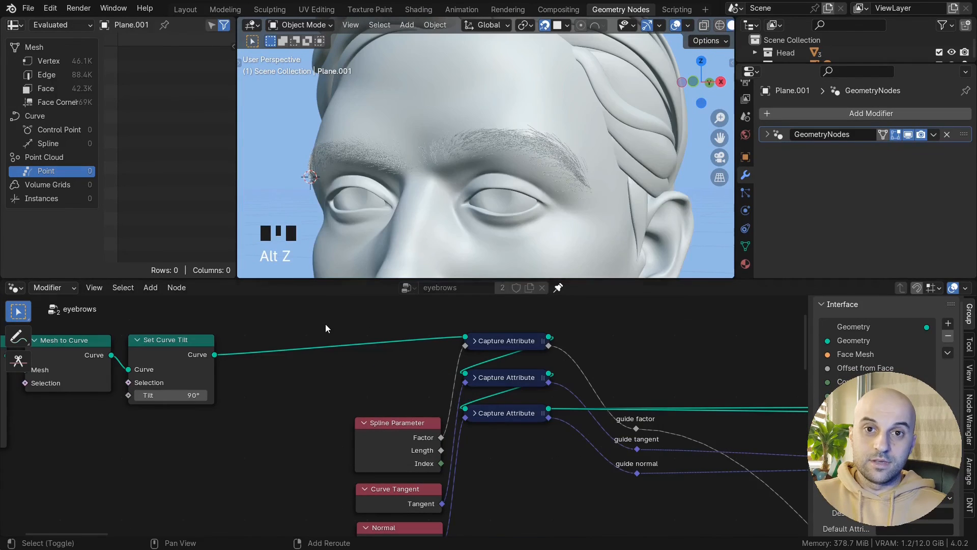
- Insert a Reverse Curve node between Set Curve Tilt and the first Capture Attribute node
{"action": "key", "text": "shift+a"}
{"action": "type", "text": "reve"}
{"action": "key", "text": "Return"}
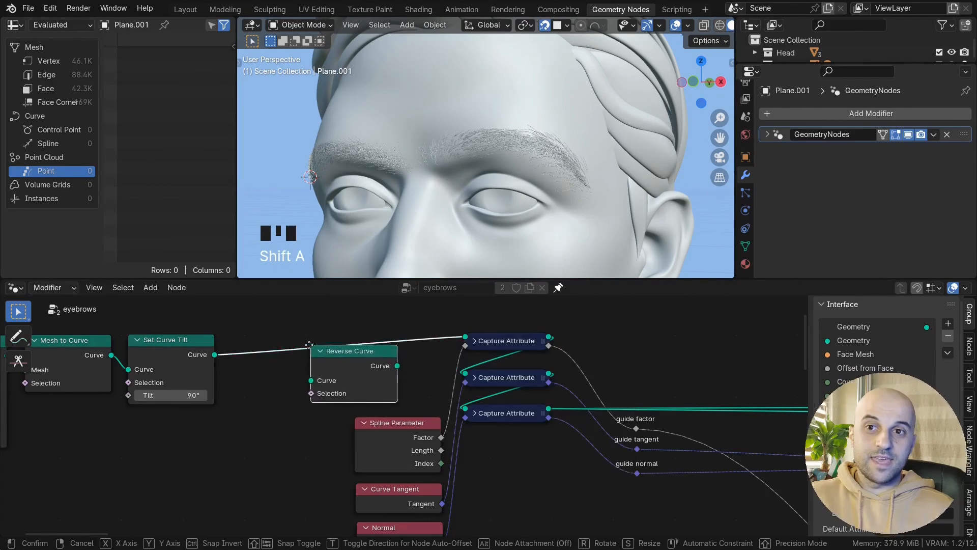
{"action": "left_click", "coordinate": [317, 346]}
- Return to Material Preview and toggle muting of the Reverse Curve node to compare the hair direction on both brows
{"action": "middle_click_drag", "start_coordinate": [341, 197], "coordinate": [423, 190]}
{"action": "key", "text": "z"}
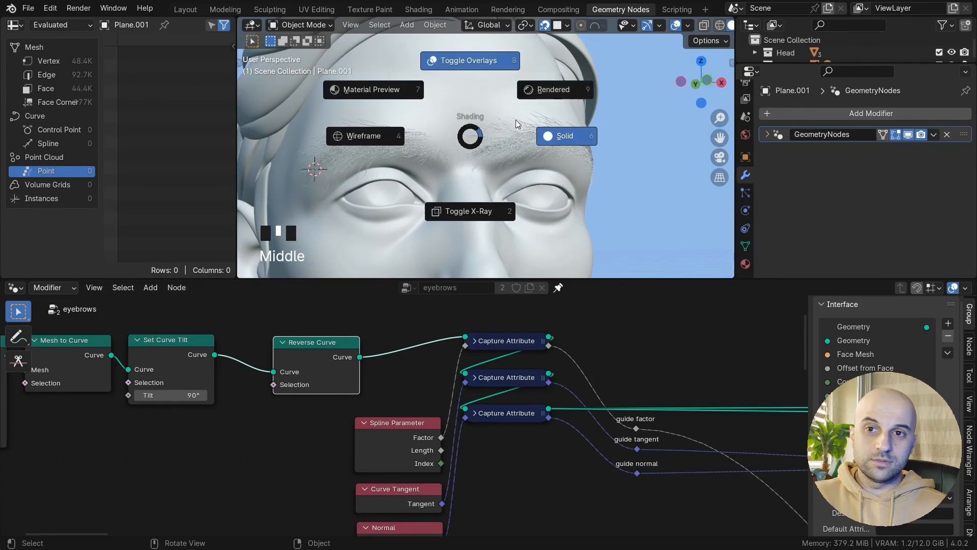
{"action": "left_click", "coordinate": [400, 91]}
{"action": "scroll", "coordinate": [397, 122], "scroll_direction": "up", "scroll_amount": 1}
{"action": "key", "text": "m"}
{"action": "key", "text": "m"}
{"action": "key", "text": "m"}
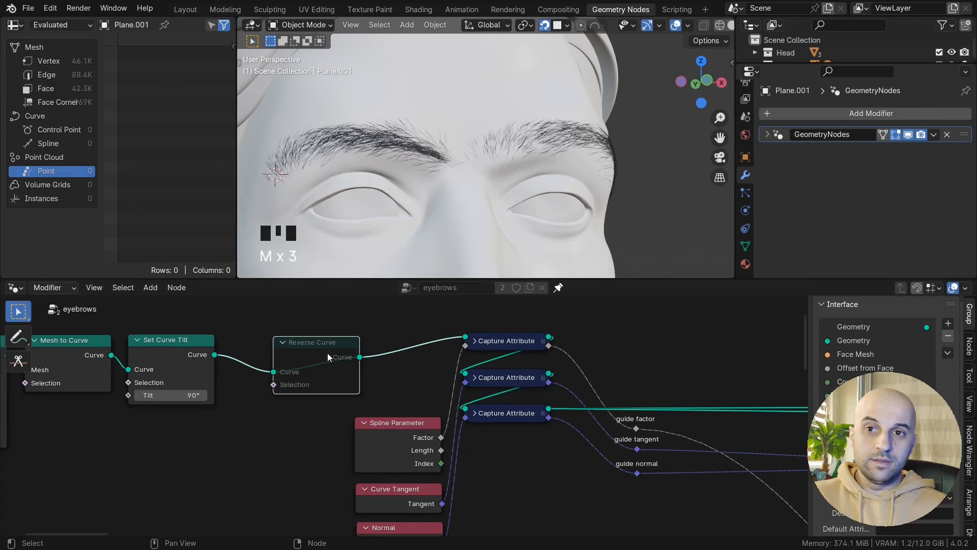
{"action": "key", "text": "m"}
{"action": "middle_click_drag", "start_coordinate": [442, 197], "coordinate": [442, 202]}
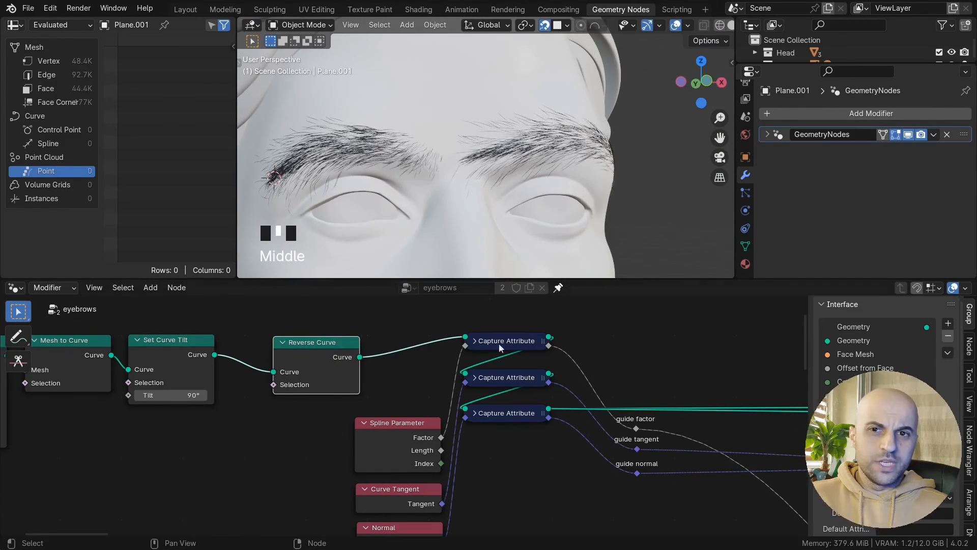
- Route the Shrinkwrap node's Face Normal through a reroute and a Vector Math Scale node set to -1
{"action": "scroll", "coordinate": [491, 364], "scroll_direction": "down", "scroll_amount": 8}
{"action": "middle_click_drag", "start_coordinate": [713, 443], "coordinate": [286, 379]}
{"action": "scroll", "coordinate": [462, 387], "scroll_direction": "up", "scroll_amount": 6}
{"action": "middle_click_drag", "start_coordinate": [463, 386], "coordinate": [374, 471]}
{"action": "scroll", "coordinate": [413, 426], "scroll_direction": "up", "scroll_amount": 6}
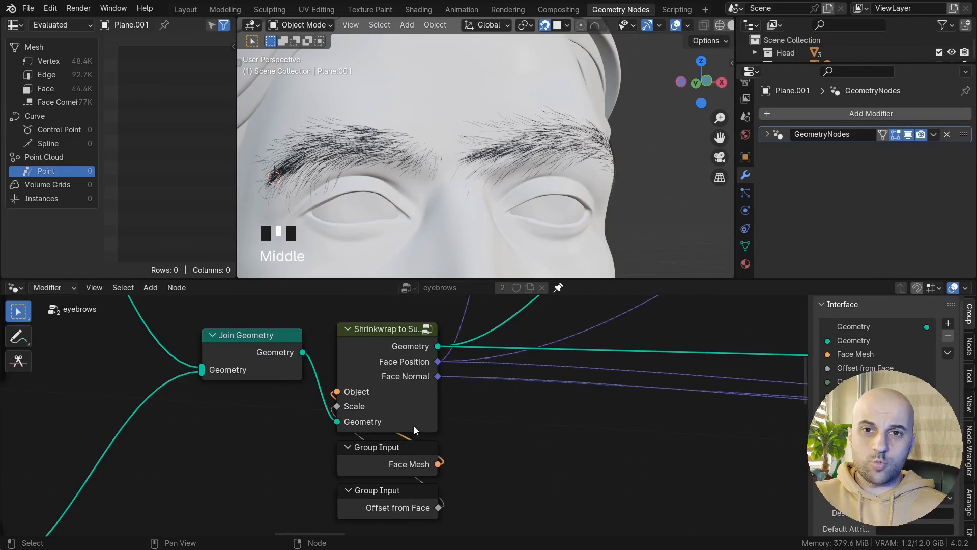
{"action": "left_click_drag", "start_coordinate": [438, 376], "coordinate": [453, 376]}
{"action": "key", "text": "g"}
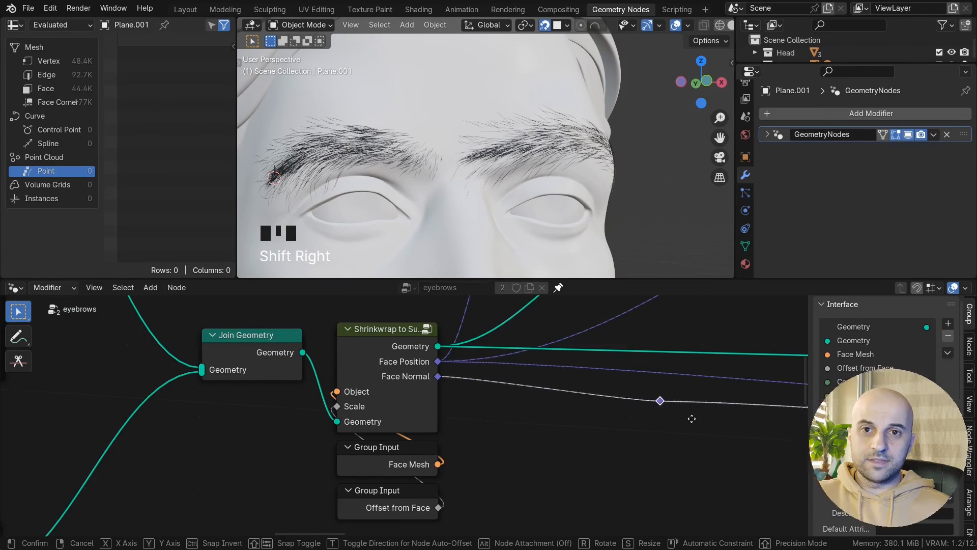
{"action": "middle_click_drag", "start_coordinate": [500, 401], "coordinate": [401, 402]}
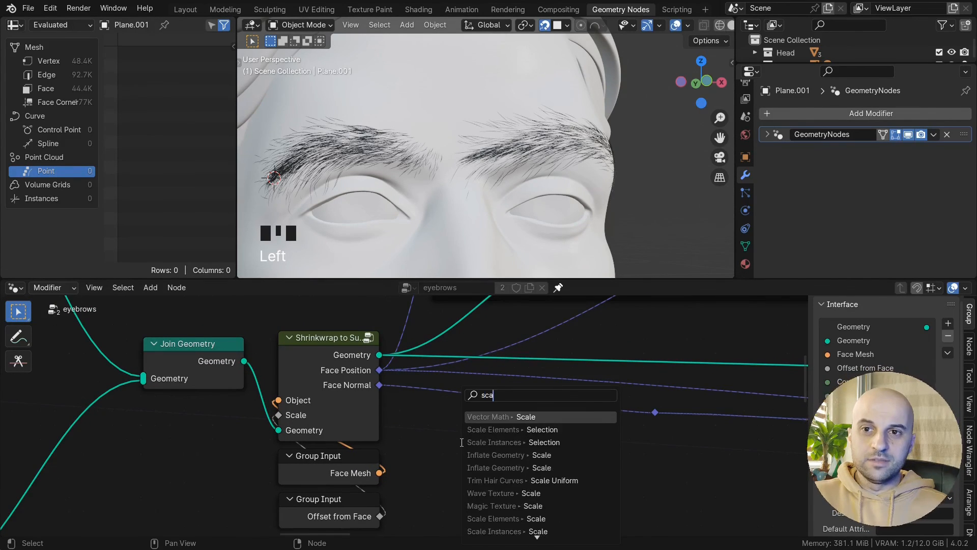
{"action": "key", "text": "Return"}
{"action": "left_click", "coordinate": [474, 458]}
{"action": "middle_click_drag", "start_coordinate": [492, 497], "coordinate": [428, 465]}
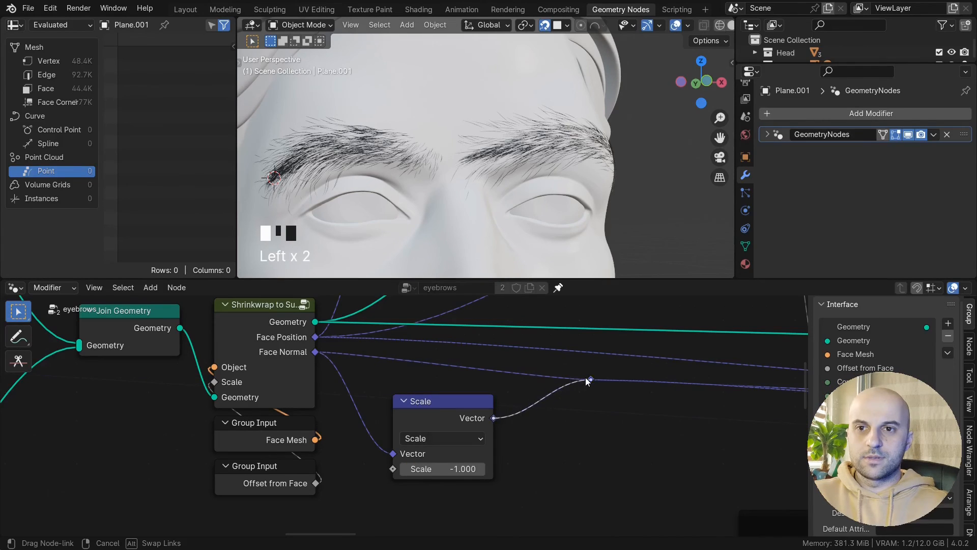
{"action": "left_click_drag", "start_coordinate": [588, 381], "coordinate": [590, 379]}
{"action": "middle_click_drag", "start_coordinate": [387, 204], "coordinate": [379, 224], "text": "shift"}
{"action": "scroll", "coordinate": [379, 224], "scroll_direction": "up", "scroll_amount": 2}
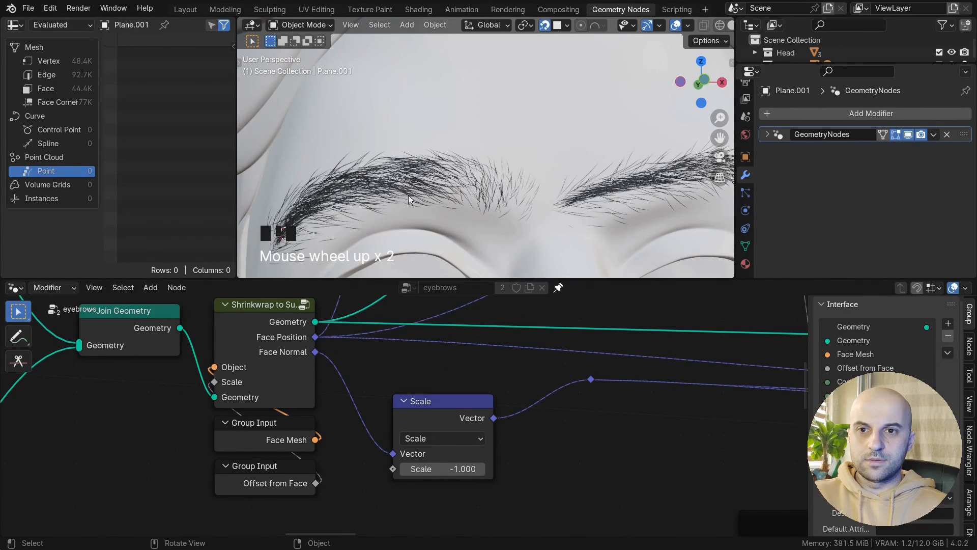
{"action": "scroll", "coordinate": [425, 395], "scroll_direction": "down", "scroll_amount": 3}
{"action": "scroll", "coordinate": [401, 410], "scroll_direction": "up", "scroll_amount": 1}
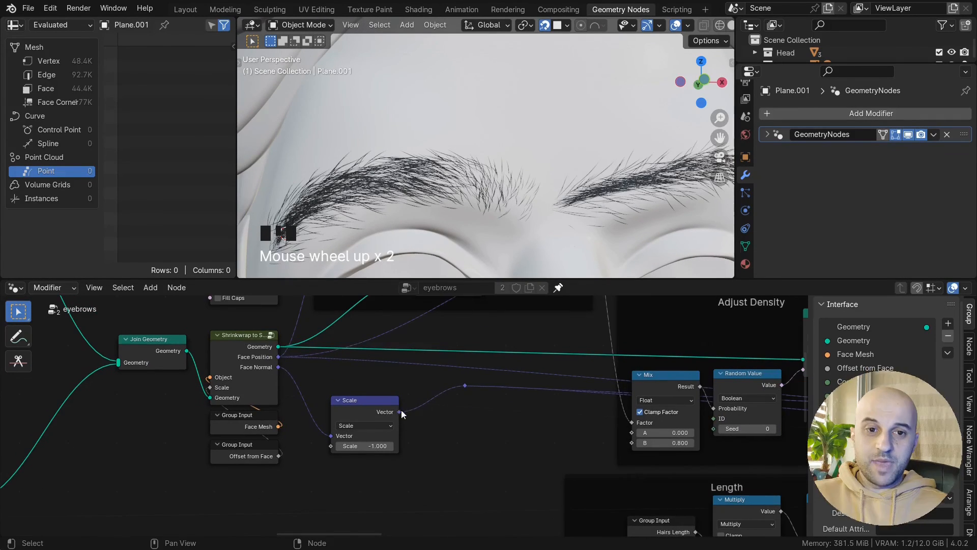
- Add a Vector Switch choosing between Face Normal as False and the scaled normal as True, replacing the reroute
{"action": "left_click_drag", "start_coordinate": [400, 411], "coordinate": [471, 395]}
{"action": "type", "text": "sw"}
{"action": "key", "text": "Return"}
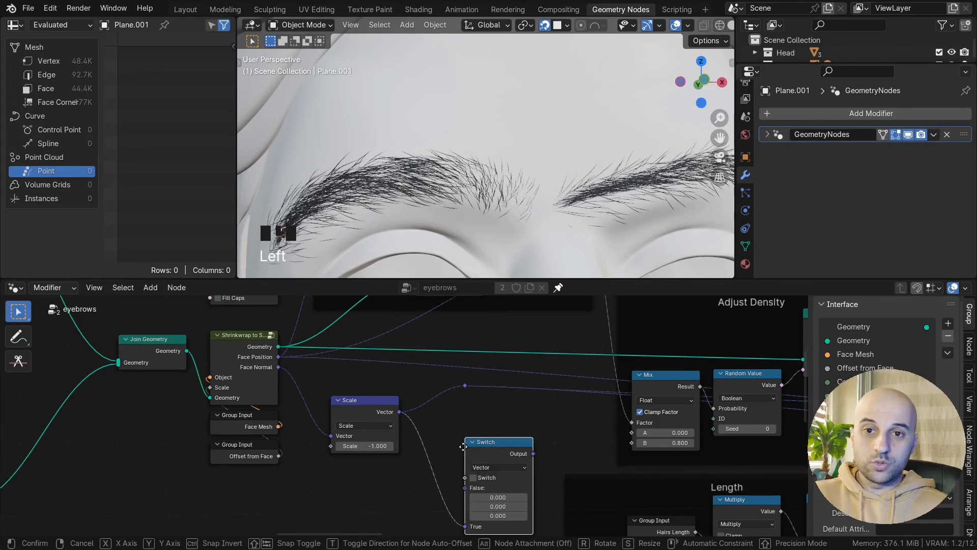
{"action": "left_click", "coordinate": [461, 431]}
{"action": "scroll", "coordinate": [462, 438], "scroll_direction": "up", "scroll_amount": 2}
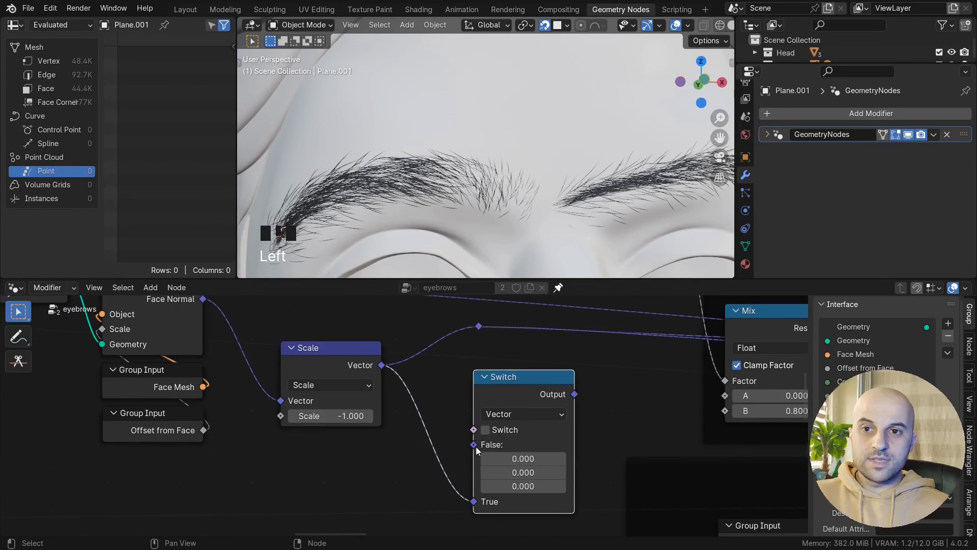
{"action": "middle_click_drag", "start_coordinate": [217, 302], "coordinate": [231, 329]}
{"action": "left_click_drag", "start_coordinate": [217, 327], "coordinate": [487, 472]}
{"action": "left_click_drag", "start_coordinate": [352, 379], "coordinate": [326, 455]}
{"action": "left_click_drag", "start_coordinate": [588, 421], "coordinate": [492, 353]}
{"action": "mouse_move", "coordinate": [530, 405]}
{"action": "left_mouse_down"}
{"action": "mouse_move", "coordinate": [460, 376]}
{"action": "mouse_move", "coordinate": [494, 356]}
{"action": "mouse_move", "coordinate": [517, 393]}
{"action": "left_mouse_up"}
{"action": "left_click", "coordinate": [493, 353]}
{"action": "key", "text": "Escape"}
{"action": "key", "text": "ctrl+z"}
{"action": "left_click_drag", "start_coordinate": [478, 377], "coordinate": [468, 357]}
{"action": "left_click", "coordinate": [421, 410]}
{"action": "left_click", "coordinate": [423, 411]}
{"action": "middle_click_drag", "start_coordinate": [423, 411], "coordinate": [410, 383]}
- Expose the Vector Switch's toggle as a Flip Normal group input and enable it in the new brow's modifier
{"action": "left_click_drag", "start_coordinate": [394, 382], "coordinate": [493, 468]}
{"action": "key", "text": "Return"}
{"action": "left_click", "coordinate": [492, 446]}
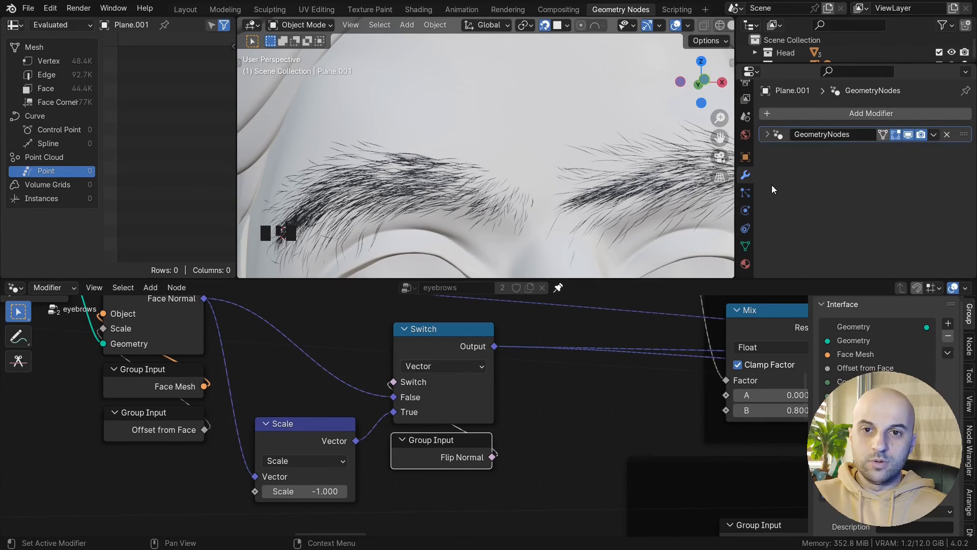
{"action": "left_click", "coordinate": [768, 135]}
{"action": "scroll", "coordinate": [834, 208], "scroll_direction": "down", "scroll_amount": 4}
{"action": "left_click", "coordinate": [847, 235]}
{"action": "scroll", "coordinate": [538, 386], "scroll_direction": "down", "scroll_amount": 5}
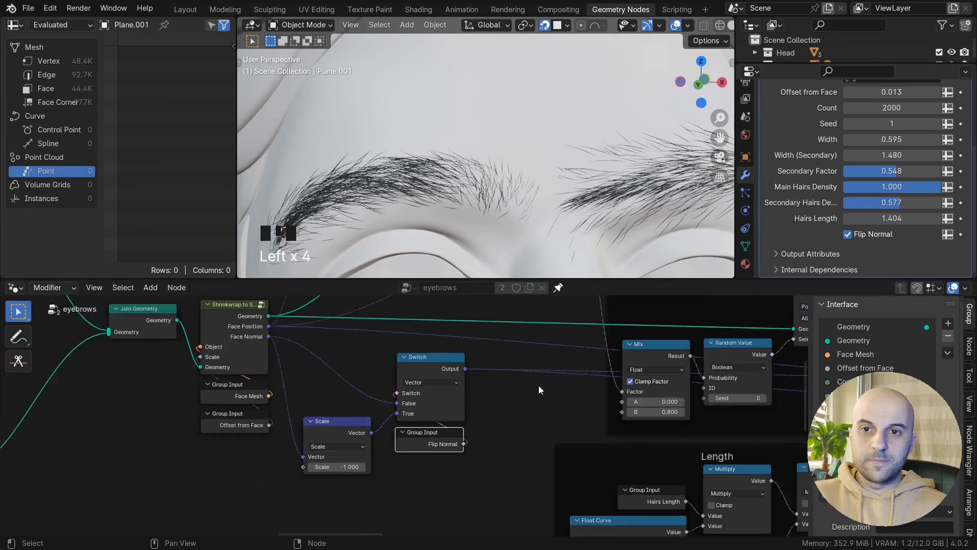
- Add a Geometry Switch before the Capture Attributes with the Set Curve Tilt curve as False and the reversed curve as True
{"action": "scroll", "coordinate": [371, 459], "scroll_direction": "up", "scroll_amount": 3}
{"action": "scroll", "coordinate": [371, 459], "scroll_direction": "up", "scroll_amount": 3}
{"action": "left_click_drag", "start_coordinate": [502, 410], "coordinate": [613, 417]}
{"action": "key", "text": "Return"}
{"action": "left_click", "coordinate": [434, 342]}
{"action": "left_click_drag", "start_coordinate": [575, 489], "coordinate": [91, 387]}
{"action": "left_click_drag", "start_coordinate": [255, 421], "coordinate": [116, 421]}
{"action": "left_click_drag", "start_coordinate": [334, 407], "coordinate": [539, 377]}
{"action": "middle_click_drag", "start_coordinate": [450, 395], "coordinate": [413, 372]}
- Expose the Geometry Switch's toggle as a Flip Direction group input and enable it for the new brow
{"action": "left_click_drag", "start_coordinate": [396, 354], "coordinate": [350, 388]}
{"action": "type", "text": "flip"}
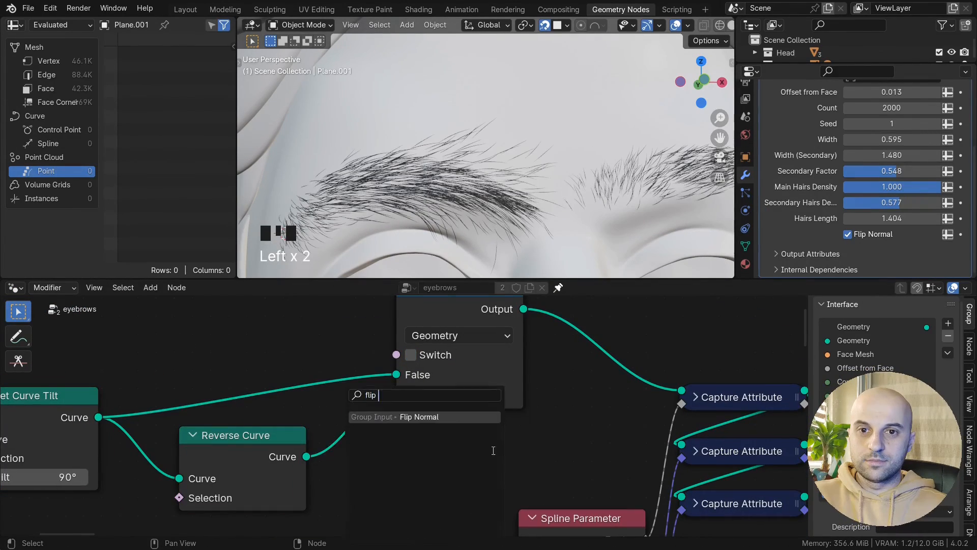
{"action": "key", "text": "Return"}
{"action": "left_click", "coordinate": [520, 425]}
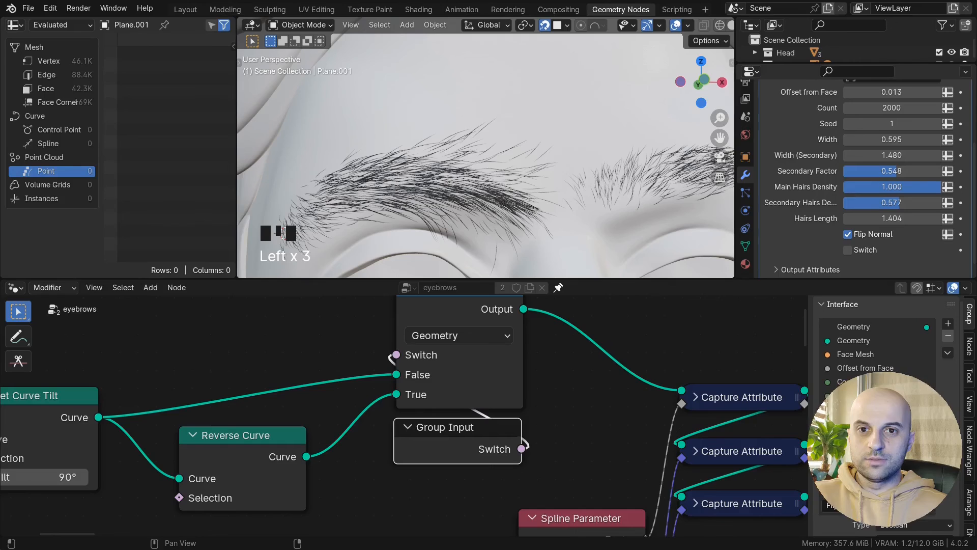
{"action": "left_click", "coordinate": [848, 250]}
{"action": "scroll", "coordinate": [550, 168], "scroll_direction": "down", "scroll_amount": 3}
- Select the original brow, adjust the inner end of its guide line in Edit Mode, and return to Object Mode
{"action": "left_click", "coordinate": [570, 158]}
{"action": "middle_click_drag", "start_coordinate": [585, 168], "coordinate": [558, 164]}
{"action": "scroll", "coordinate": [595, 135], "scroll_direction": "down", "scroll_amount": 4}
{"action": "left_click", "coordinate": [656, 215]}
{"action": "middle_click_drag", "start_coordinate": [657, 215], "coordinate": [628, 226]}
{"action": "scroll", "coordinate": [627, 226], "scroll_direction": "up", "scroll_amount": 3}
{"action": "left_click", "coordinate": [626, 163]}
{"action": "key", "text": "ctrl+Tab"}
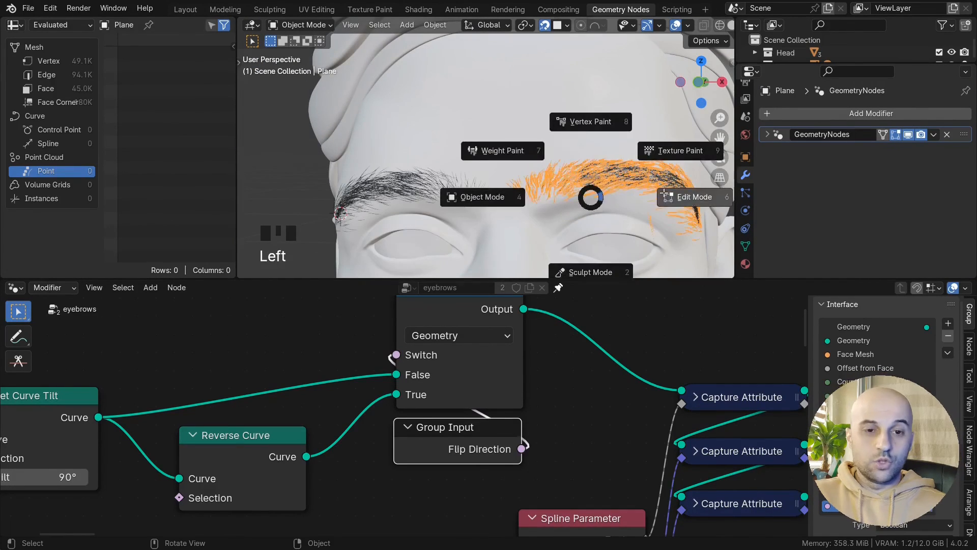
{"action": "left_click", "coordinate": [637, 197]}
{"action": "scroll", "coordinate": [560, 230], "scroll_direction": "up", "scroll_amount": 2}
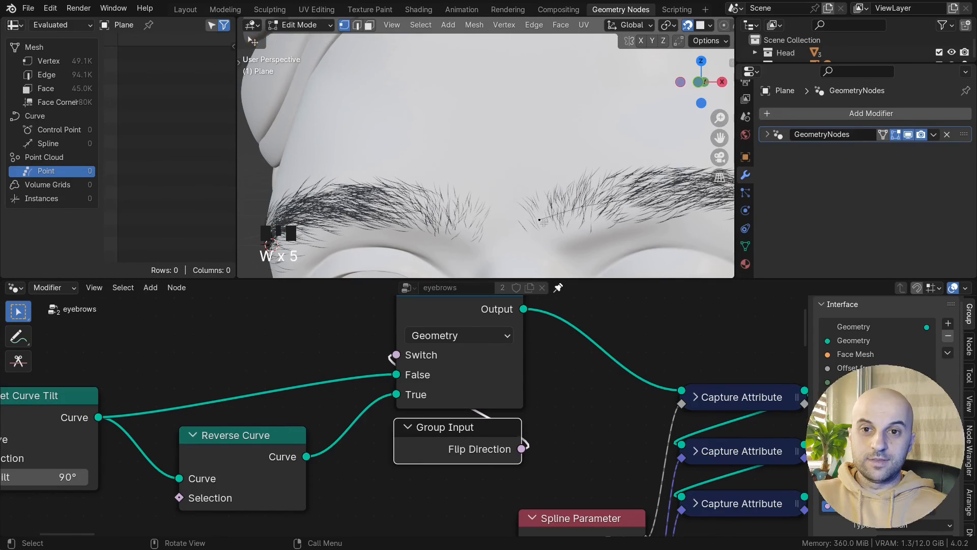
{"action": "left_click_drag", "start_coordinate": [549, 224], "coordinate": [596, 216]}
{"action": "scroll", "coordinate": [596, 215], "scroll_direction": "down", "scroll_amount": 2}
{"action": "middle_click_drag", "start_coordinate": [595, 215], "coordinate": [567, 214]}
{"action": "left_click_drag", "start_coordinate": [531, 182], "coordinate": [534, 184]}
{"action": "left_click", "coordinate": [534, 183]}
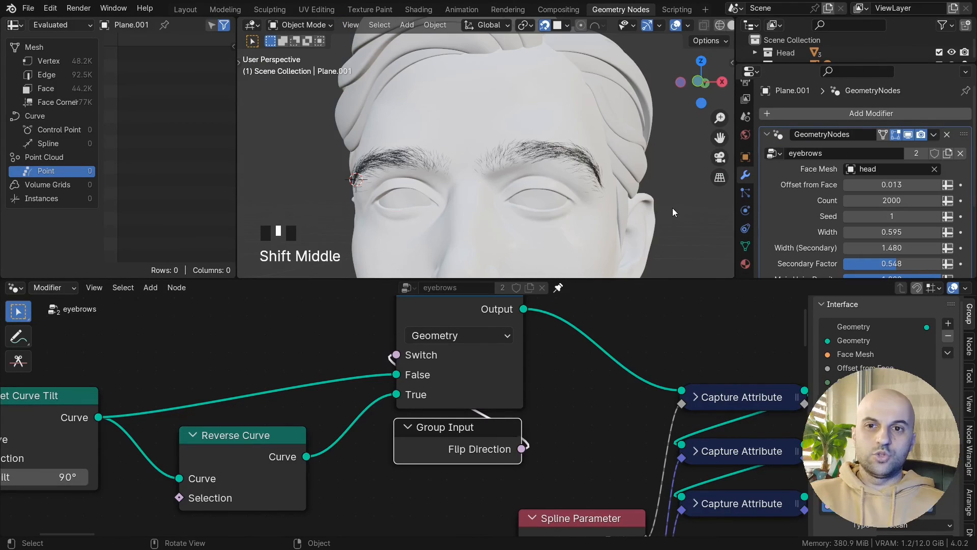
- Switch the viewport shading and try moving the head on its own without the brows
{"action": "mouse_move", "coordinate": [673, 207]}
{"action": "middle_mouse_down"}
{"action": "mouse_move", "coordinate": [575, 216]}
{"action": "mouse_move", "coordinate": [570, 187]}
{"action": "middle_mouse_up"}
{"action": "key", "text": "z"}
{"action": "left_click", "coordinate": [606, 192]}
{"action": "scroll", "coordinate": [578, 227], "scroll_direction": "up", "scroll_amount": 2}
{"action": "left_click", "coordinate": [578, 227]}
{"action": "key", "text": "g"}
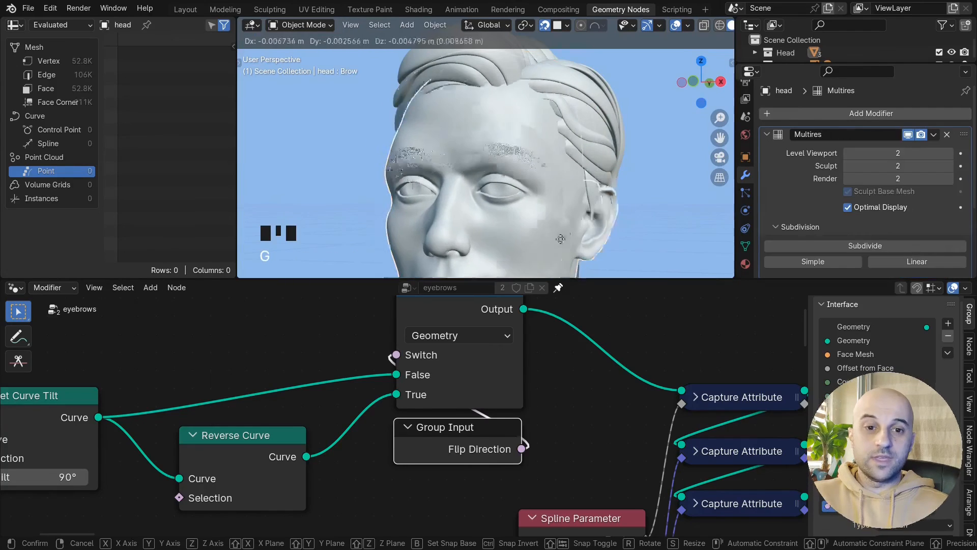
{"action": "right_click", "coordinate": [549, 233]}
{"action": "key", "text": "ctrl+z"}
- Parent both eyebrow objects to the head and move the head as a test
{"action": "scroll", "coordinate": [563, 182], "scroll_direction": "up", "scroll_amount": 3}
{"action": "left_click", "coordinate": [545, 165]}
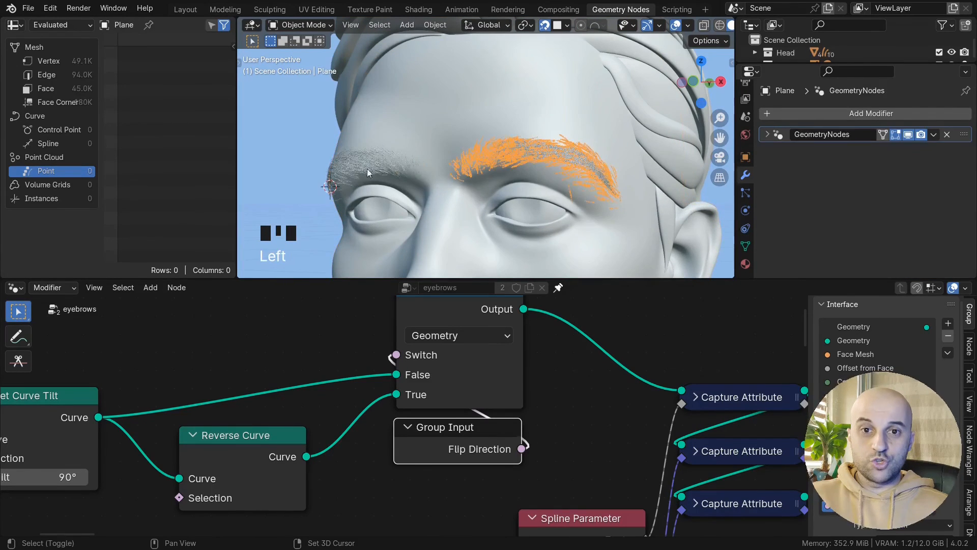
{"action": "left_click", "coordinate": [367, 169], "text": "shift"}
{"action": "left_click", "coordinate": [448, 123], "text": "shift"}
{"action": "key", "text": "ctrl+p"}
{"action": "left_click", "coordinate": [380, 123]}
{"action": "scroll", "coordinate": [563, 219], "scroll_direction": "down", "scroll_amount": 2}
{"action": "left_click", "coordinate": [563, 219]}
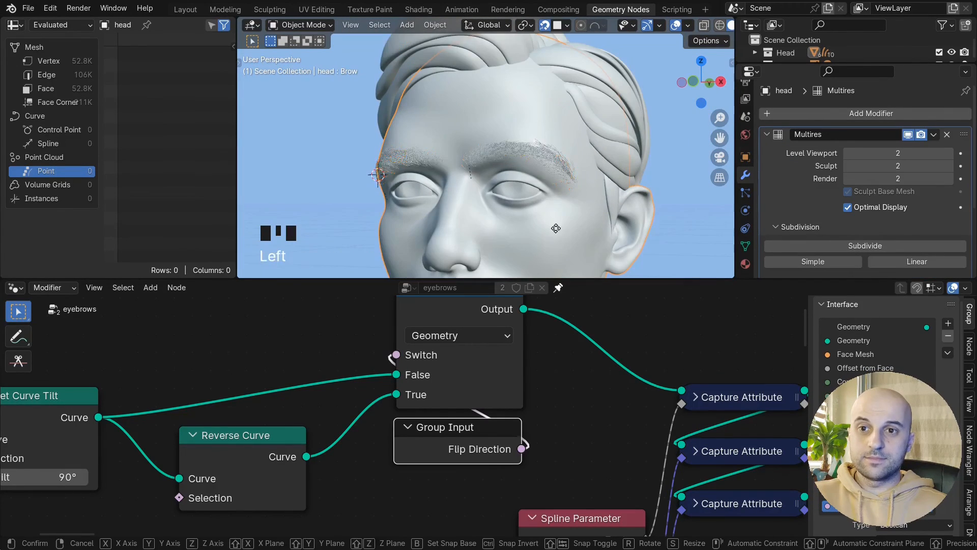
{"action": "key", "text": "g"}
{"action": "left_click", "coordinate": [549, 233]}
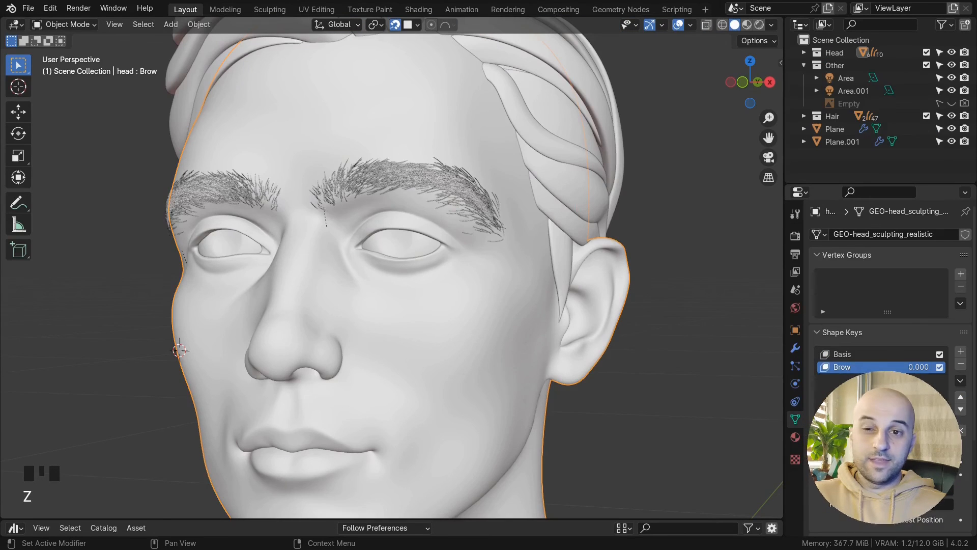
- Test the head's Brow shape key, and add a Surface Deform modifier to the original eyebrow
{"action": "mouse_move", "coordinate": [918, 367]}
{"action": "left_mouse_down"}
{"action": "mouse_move", "coordinate": [952, 367]}
{"action": "mouse_move", "coordinate": [916, 367]}
{"action": "left_mouse_up"}
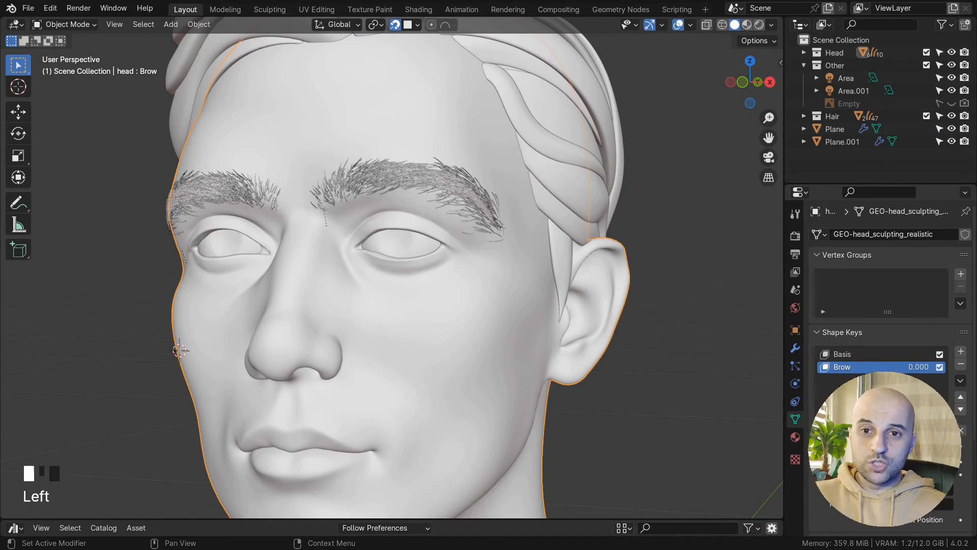
{"action": "left_click", "coordinate": [448, 186]}
{"action": "left_click", "coordinate": [795, 349]}
{"action": "left_click", "coordinate": [835, 235]}
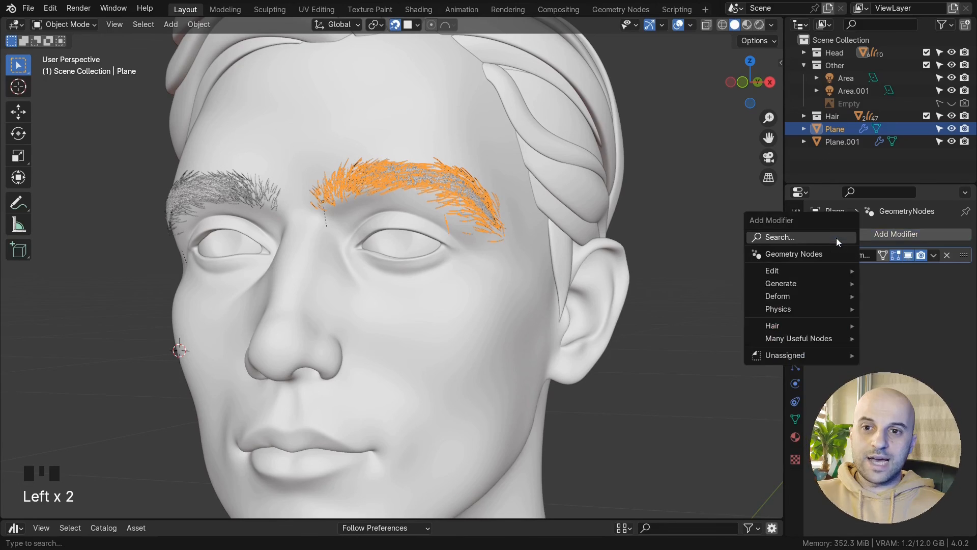
{"action": "type", "text": "surfa"}
{"action": "key", "text": "Return"}
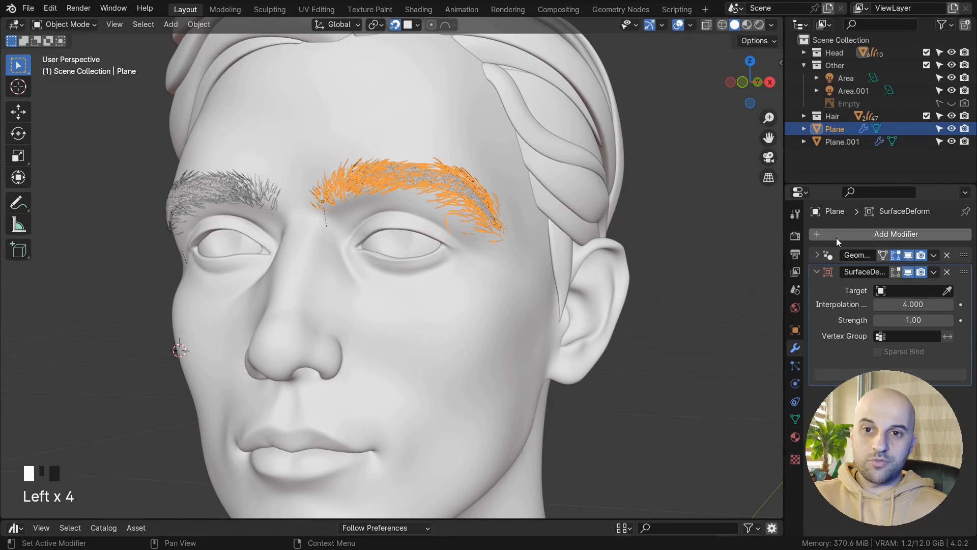
- Place Surface Deform above the GeometryNodes modifier, target the head, and bind it
{"action": "left_click_drag", "start_coordinate": [960, 270], "coordinate": [959, 252]}
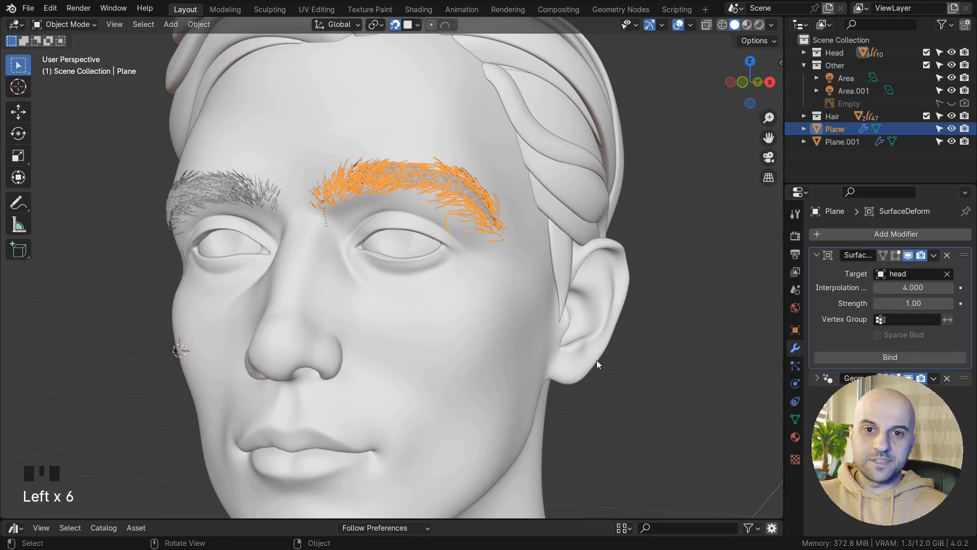
{"action": "left_click", "coordinate": [868, 358]}
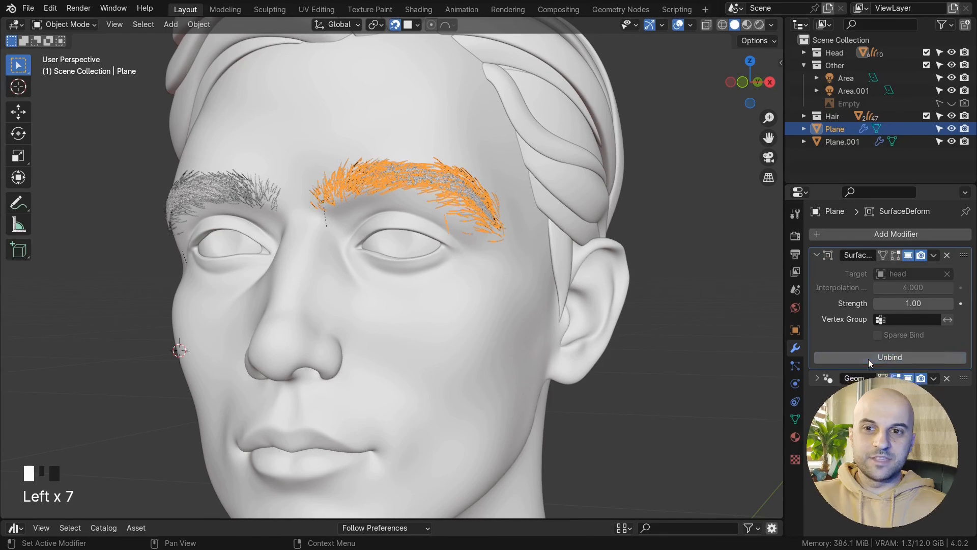
- Select the head and vary its Brow shape key to check how the bound eyebrow follows the face
{"action": "left_click", "coordinate": [686, 389]}
{"action": "scroll", "coordinate": [451, 254], "scroll_direction": "up", "scroll_amount": 2}
{"action": "middle_click_drag", "start_coordinate": [451, 254], "coordinate": [529, 330], "text": "shift"}
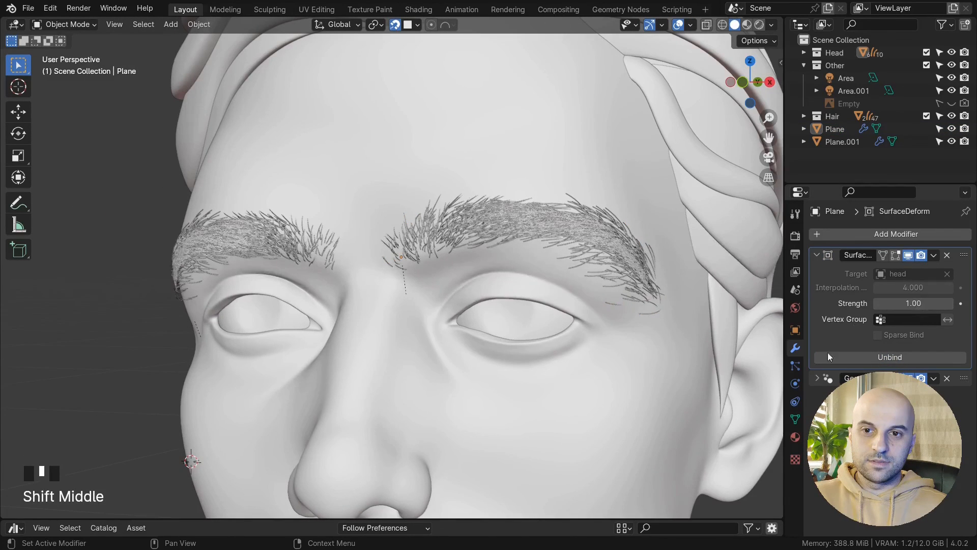
{"action": "left_click", "coordinate": [795, 419]}
{"action": "left_click", "coordinate": [657, 421]}
{"action": "mouse_move", "coordinate": [918, 367]}
{"action": "left_mouse_down"}
{"action": "mouse_move", "coordinate": [957, 366]}
{"action": "mouse_move", "coordinate": [916, 367]}
{"action": "left_mouse_up"}
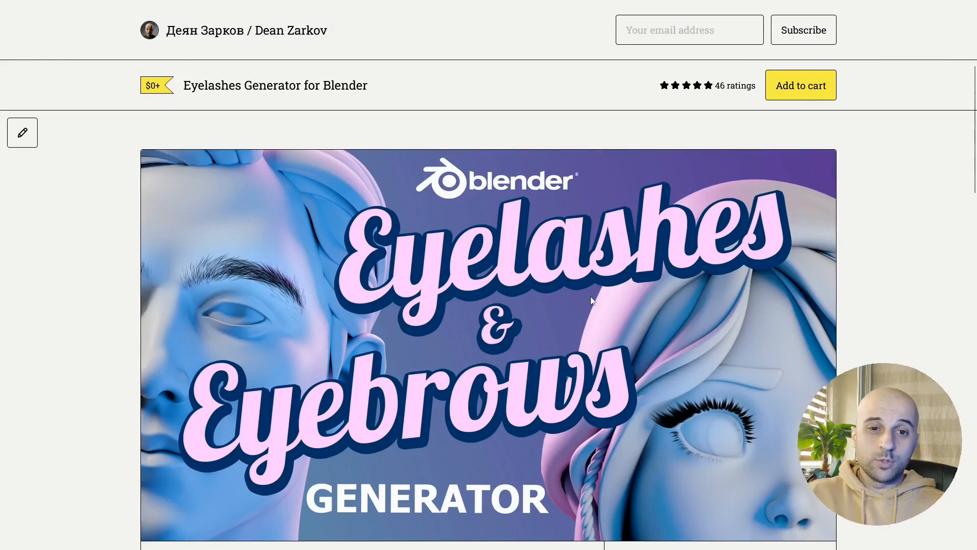
- Look through the Eyelashes Generator for Blender product page in the browser
{"action": "scroll", "coordinate": [593, 301], "scroll_direction": "down", "scroll_amount": 3}
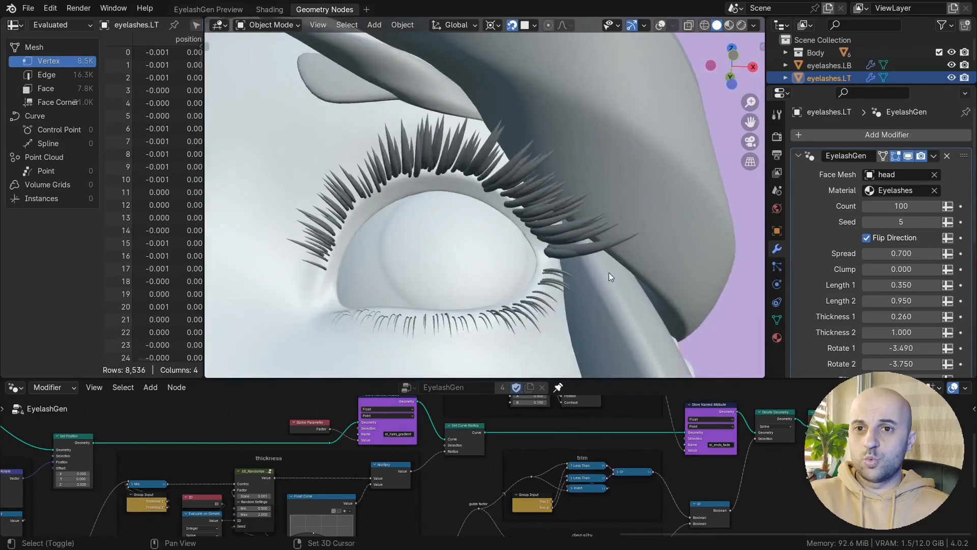
- Try different EyelashGen modifier settings on the upper eyelashes, including a higher lash count
{"action": "left_click", "coordinate": [936, 200]}
{"action": "middle_click_drag", "start_coordinate": [550, 224], "coordinate": [464, 234]}
{"action": "scroll", "coordinate": [906, 296], "scroll_direction": "down", "scroll_amount": 3}
{"action": "left_click_drag", "start_coordinate": [901, 308], "coordinate": [907, 308]}
{"action": "middle_click_drag", "start_coordinate": [573, 287], "coordinate": [641, 280]}
{"action": "scroll", "coordinate": [905, 218], "scroll_direction": "down", "scroll_amount": 4}
{"action": "middle_click_drag", "start_coordinate": [905, 218], "coordinate": [904, 168]}
{"action": "left_click_drag", "start_coordinate": [896, 289], "coordinate": [862, 288]}
{"action": "middle_click_drag", "start_coordinate": [896, 255], "coordinate": [895, 186]}
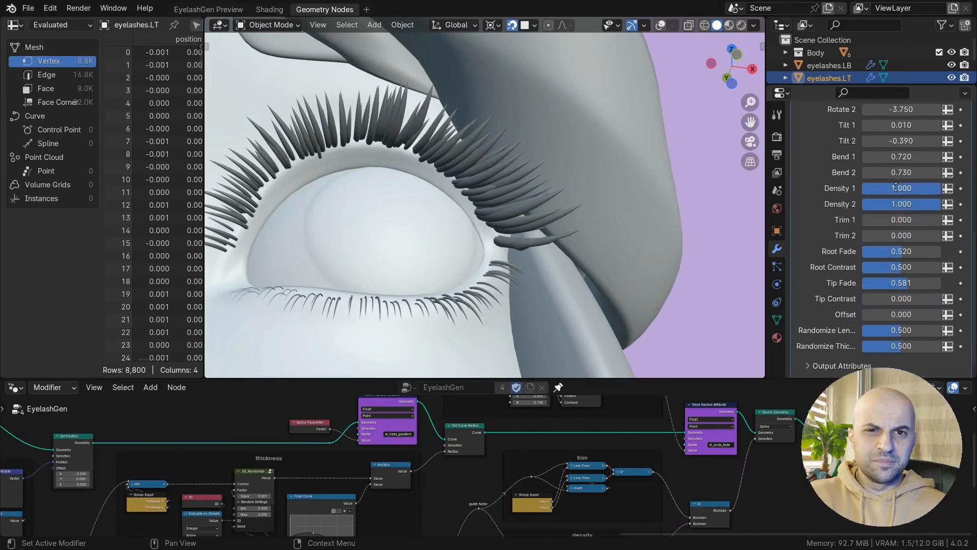
- Set the upper eyelashes' offset to 0.080, length randomization to 0.334, and thickness randomization to 0.831
{"action": "left_click_drag", "start_coordinate": [904, 331], "coordinate": [903, 331]}
{"action": "left_click_drag", "start_coordinate": [900, 346], "coordinate": [906, 346]}
{"action": "scroll", "coordinate": [642, 249], "scroll_direction": "down", "scroll_amount": 3}
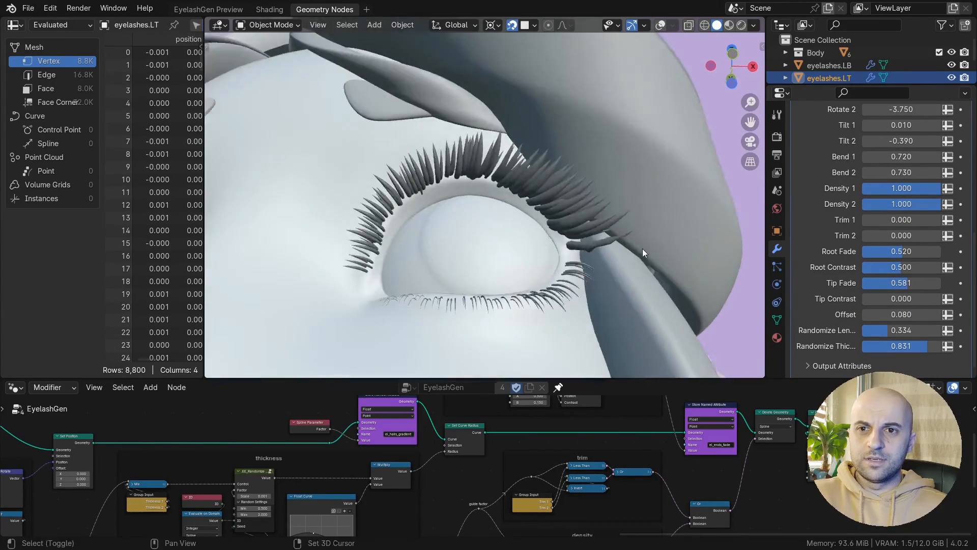
- Lower the upper eyelashes' Thickness 1 and increase their Bend 2 in the EyelashGen modifier, inspecting the lashes from several angles
{"action": "middle_click_drag", "start_coordinate": [642, 248], "coordinate": [570, 265]}
{"action": "middle_click_drag", "start_coordinate": [875, 195], "coordinate": [875, 306]}
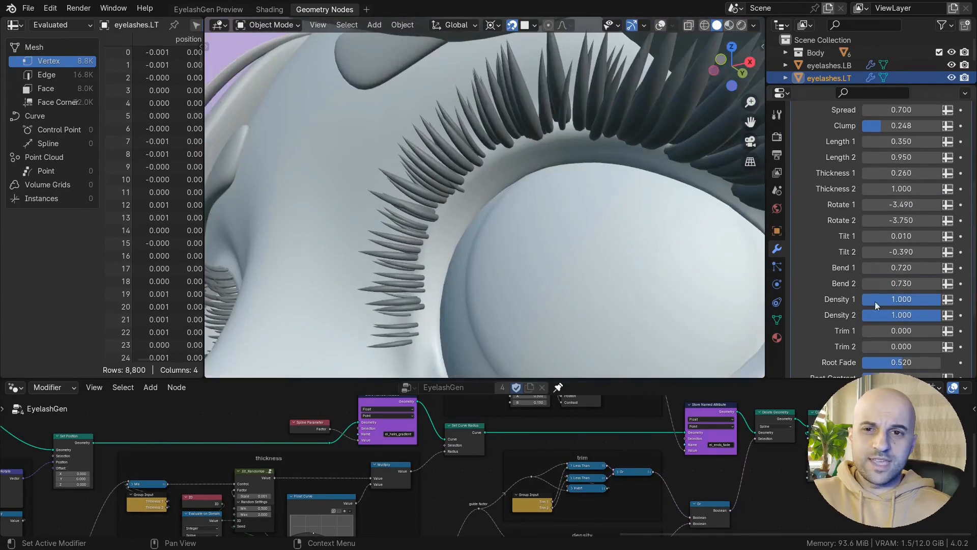
{"action": "left_click_drag", "start_coordinate": [906, 174], "coordinate": [897, 173]}
{"action": "middle_click_drag", "start_coordinate": [906, 173], "coordinate": [906, 186]}
{"action": "left_click_drag", "start_coordinate": [901, 281], "coordinate": [928, 281]}
{"action": "scroll", "coordinate": [550, 244], "scroll_direction": "down", "scroll_amount": 4}
{"action": "middle_click_drag", "start_coordinate": [550, 244], "coordinate": [642, 245]}
{"action": "left_click_drag", "start_coordinate": [901, 218], "coordinate": [885, 218]}
{"action": "middle_click_drag", "start_coordinate": [651, 255], "coordinate": [564, 261]}
- Switch to the browser and review the generator product page's purchase options, description and add-on demonstration images
{"action": "scroll", "coordinate": [590, 249], "scroll_direction": "down", "scroll_amount": 2}
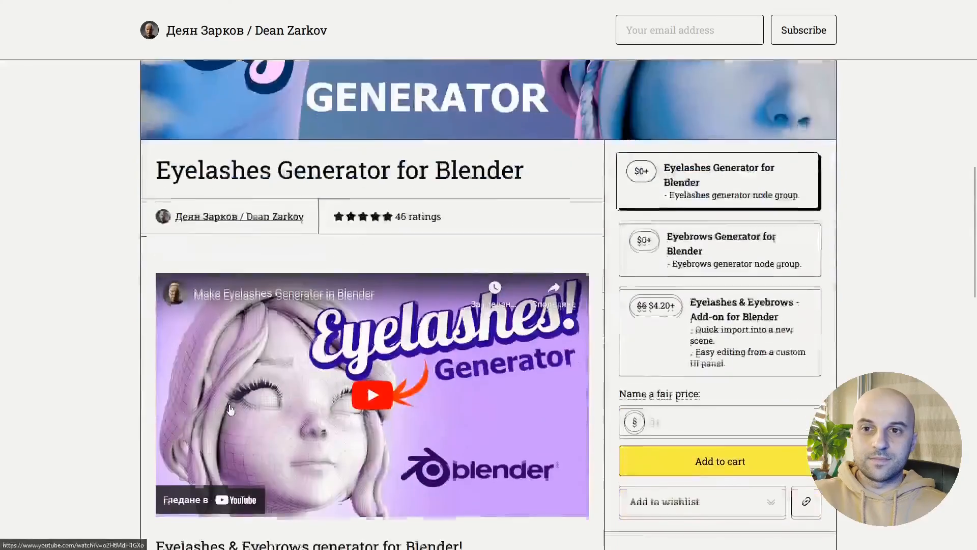
{"action": "scroll", "coordinate": [683, 284], "scroll_direction": "down", "scroll_amount": 2}
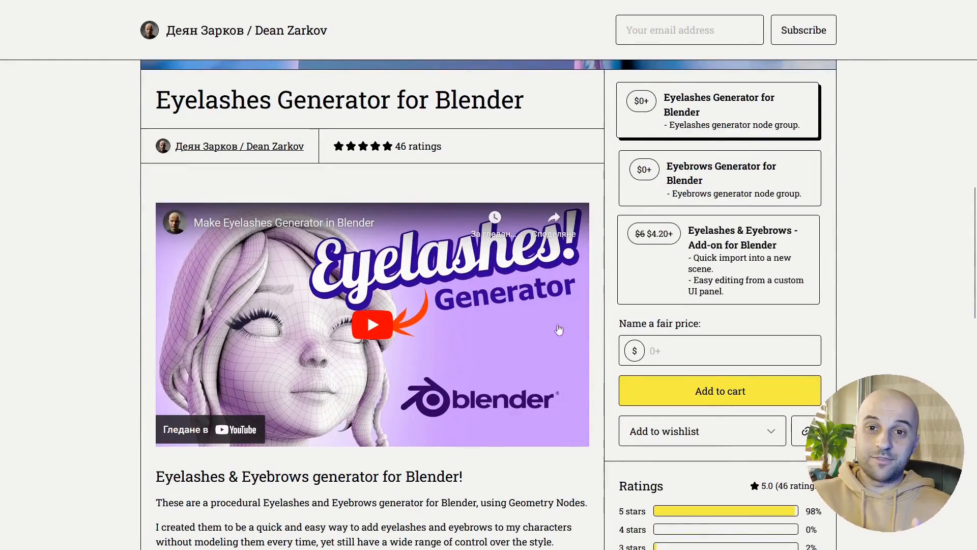
{"action": "scroll", "coordinate": [105, 369], "scroll_direction": "down", "scroll_amount": 10}
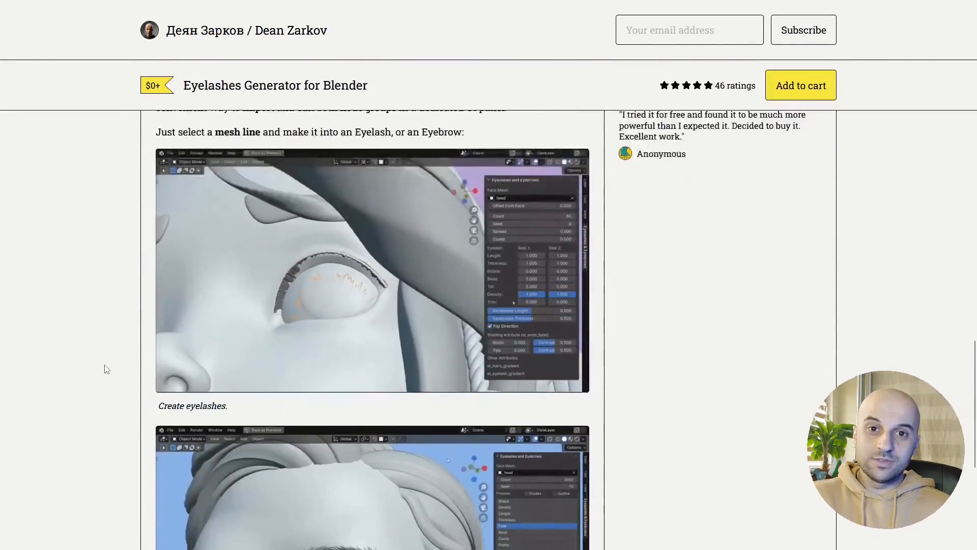
{"action": "scroll", "coordinate": [84, 419], "scroll_direction": "down", "scroll_amount": 3}
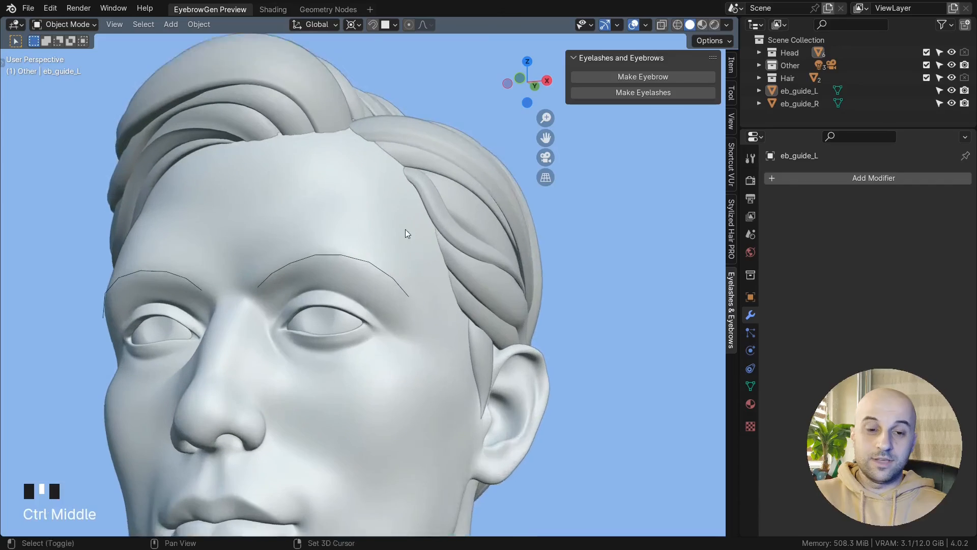
- Make an eyebrow from the eb_guide_L mesh line with the add-on and assign head as its face mesh
{"action": "left_click", "coordinate": [408, 227]}
{"action": "left_click", "coordinate": [646, 77]}
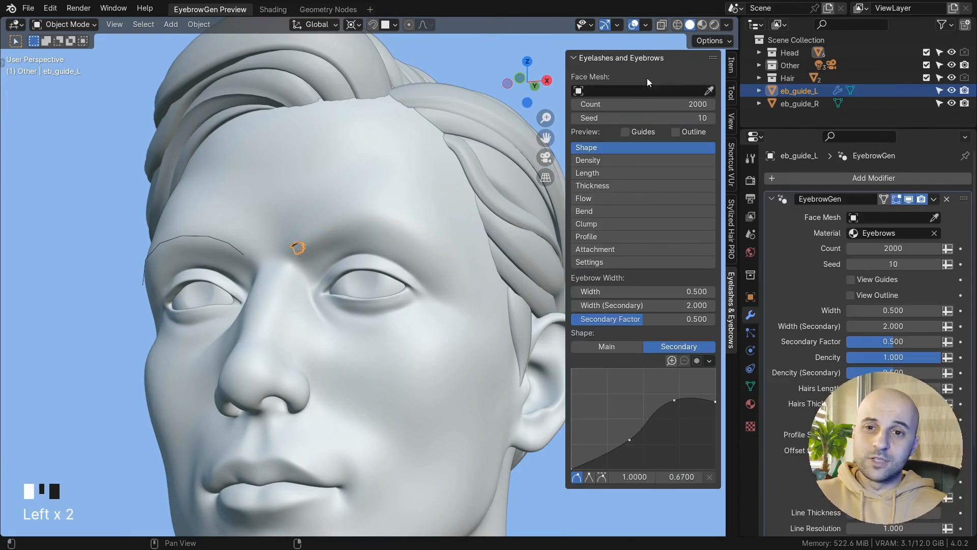
{"action": "left_click", "coordinate": [363, 159]}
{"action": "middle_click_drag", "start_coordinate": [363, 158], "coordinate": [350, 333], "text": "shift"}
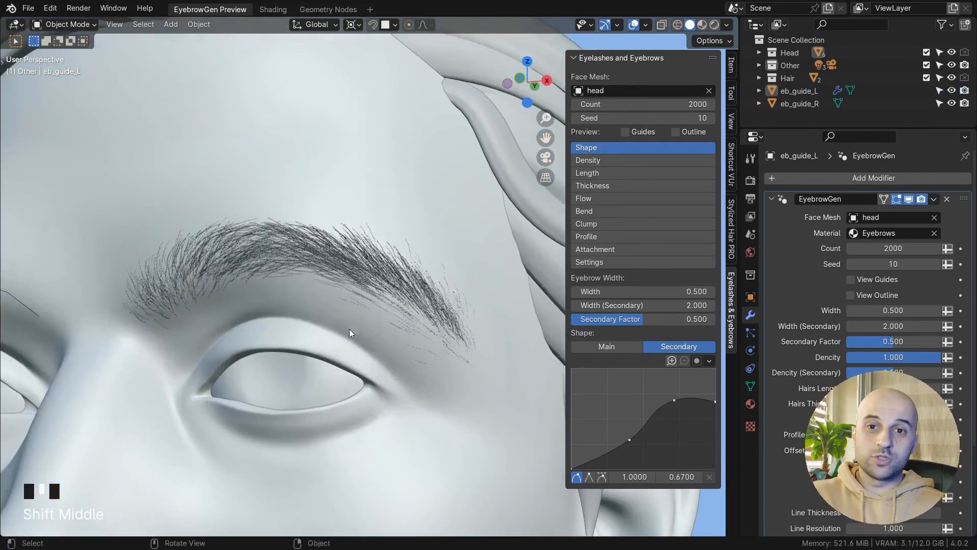
- Narrow the left eyebrow's width to 0.452 and adjust the start of its main shape curve
{"action": "double_click", "coordinate": [613, 187]}
{"action": "left_click", "coordinate": [613, 148]}
{"action": "left_click_drag", "start_coordinate": [657, 291], "coordinate": [632, 291]}
{"action": "middle_click_drag", "start_coordinate": [364, 278], "coordinate": [467, 280]}
{"action": "left_click", "coordinate": [600, 347]}
{"action": "left_click_drag", "start_coordinate": [571, 406], "coordinate": [570, 399]}
{"action": "middle_click_drag", "start_coordinate": [438, 326], "coordinate": [415, 325]}
{"action": "middle_click_drag", "start_coordinate": [415, 326], "coordinate": [392, 318], "text": "shift"}
- Set the eyebrow's secondary width to 2.370 and secondary factor to 0.451, reshape its secondary curve, and set the width to 0.447
{"action": "left_click", "coordinate": [681, 348]}
{"action": "left_click_drag", "start_coordinate": [677, 319], "coordinate": [688, 305]}
{"action": "middle_click_drag", "start_coordinate": [532, 432], "coordinate": [507, 432]}
{"action": "middle_click_drag", "start_coordinate": [506, 432], "coordinate": [553, 451], "text": "shift"}
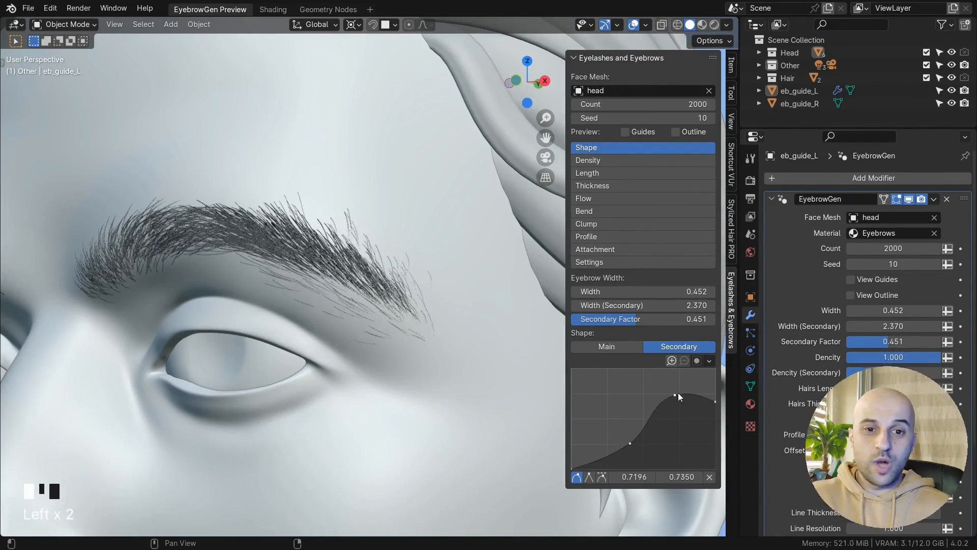
{"action": "left_click_drag", "start_coordinate": [617, 293], "coordinate": [614, 293]}
- Adjust the start of the left eyebrow's density curve and open its hair flow settings
{"action": "left_click", "coordinate": [606, 163]}
{"action": "middle_click_drag", "start_coordinate": [489, 305], "coordinate": [524, 305]}
{"action": "left_click_drag", "start_coordinate": [571, 355], "coordinate": [571, 363]}
{"action": "mouse_move", "coordinate": [488, 315]}
{"action": "middle_mouse_down"}
{"action": "mouse_move", "coordinate": [514, 311]}
{"action": "mouse_move", "coordinate": [484, 305]}
{"action": "middle_mouse_up"}
{"action": "left_click", "coordinate": [617, 225]}
{"action": "left_click", "coordinate": [605, 199]}
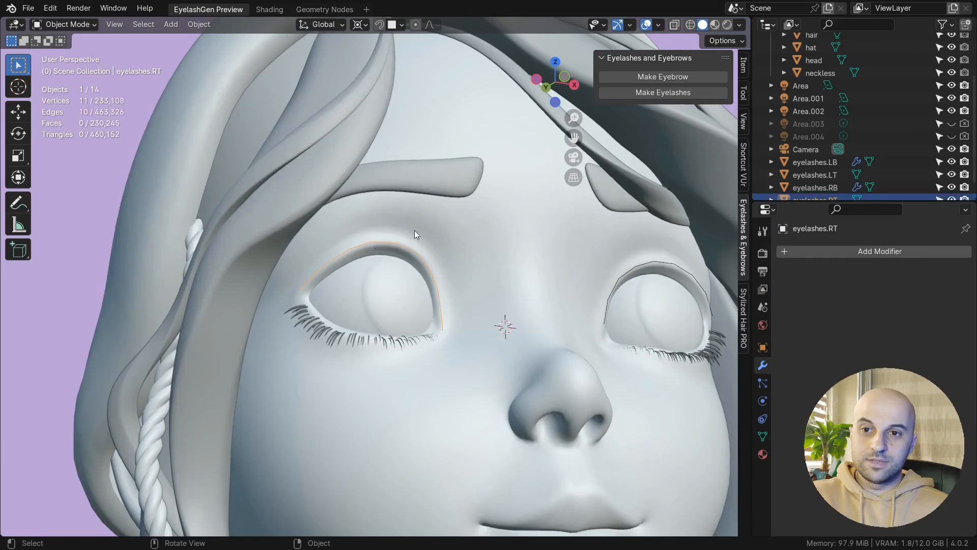
- Generate lashes on eyelashes.RT over head with spread 0.670, Side 1 length 0.440 and thickness 0.430, rotation -2.370/-2.850 and bend 0.320/0.860
{"action": "left_click", "coordinate": [438, 326]}
{"action": "middle_click_drag", "start_coordinate": [437, 325], "coordinate": [396, 272]}
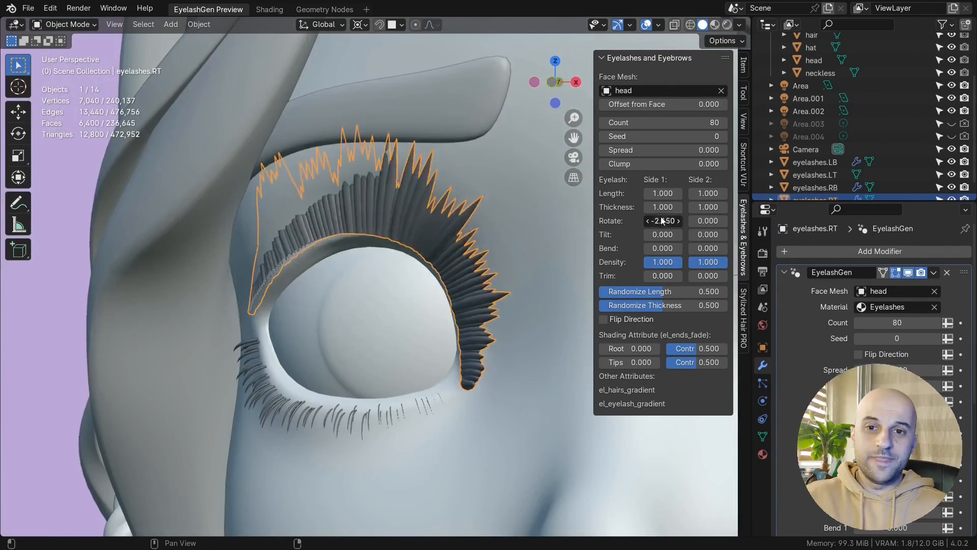
{"action": "left_click_drag", "start_coordinate": [698, 221], "coordinate": [709, 221]}
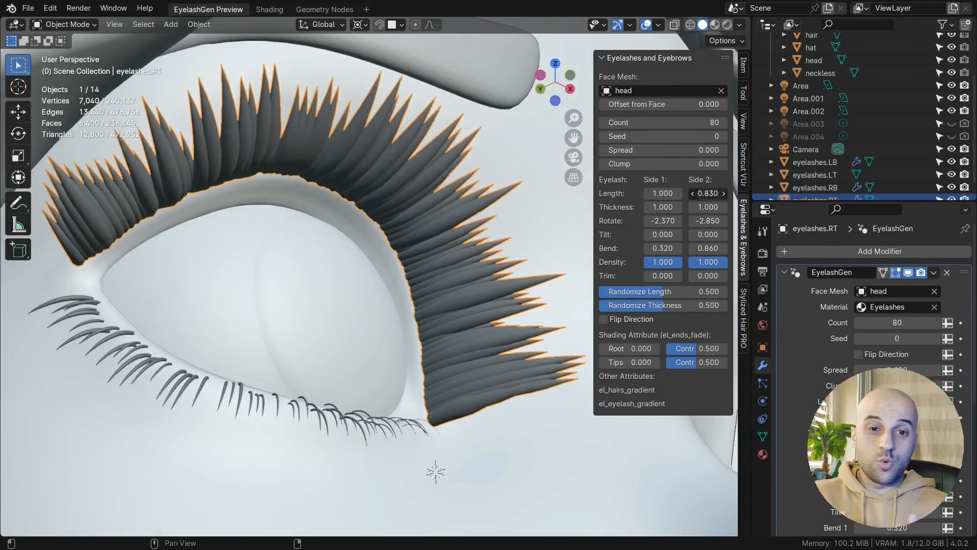
{"action": "left_click_drag", "start_coordinate": [683, 193], "coordinate": [674, 192]}
{"action": "left_click_drag", "start_coordinate": [642, 150], "coordinate": [671, 149]}
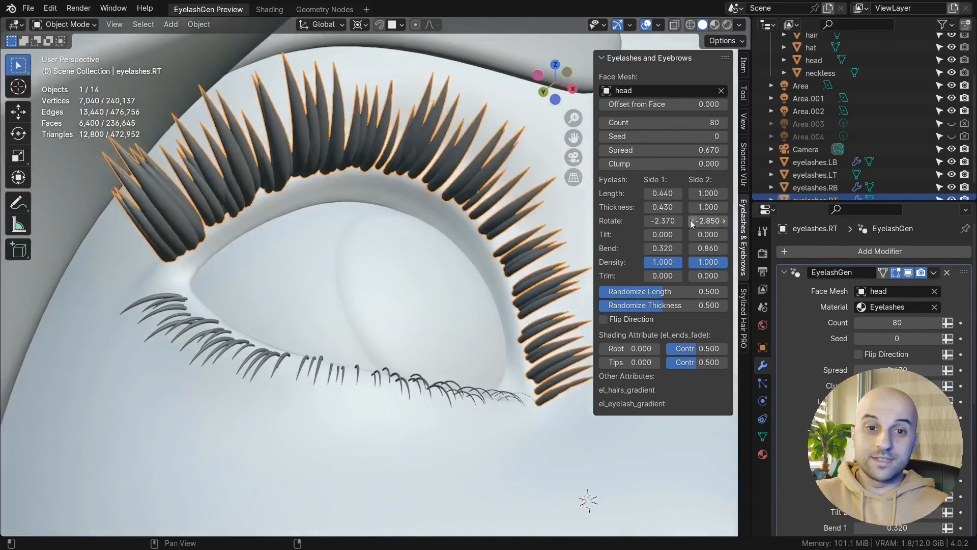
{"action": "left_click_drag", "start_coordinate": [697, 234], "coordinate": [707, 233]}
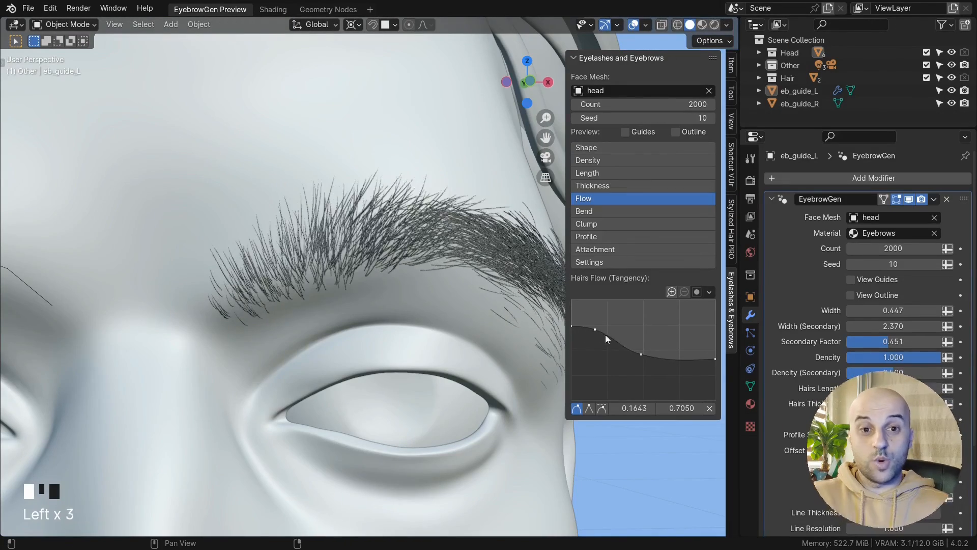
- Reshape the left eyebrow's flow curve near its inner end, adjust the hair thickness curve, and open the hair length settings
{"action": "mouse_move", "coordinate": [606, 335]}
{"action": "left_mouse_down"}
{"action": "mouse_move", "coordinate": [610, 346]}
{"action": "mouse_move", "coordinate": [593, 335]}
{"action": "left_mouse_up"}
{"action": "left_click", "coordinate": [599, 187]}
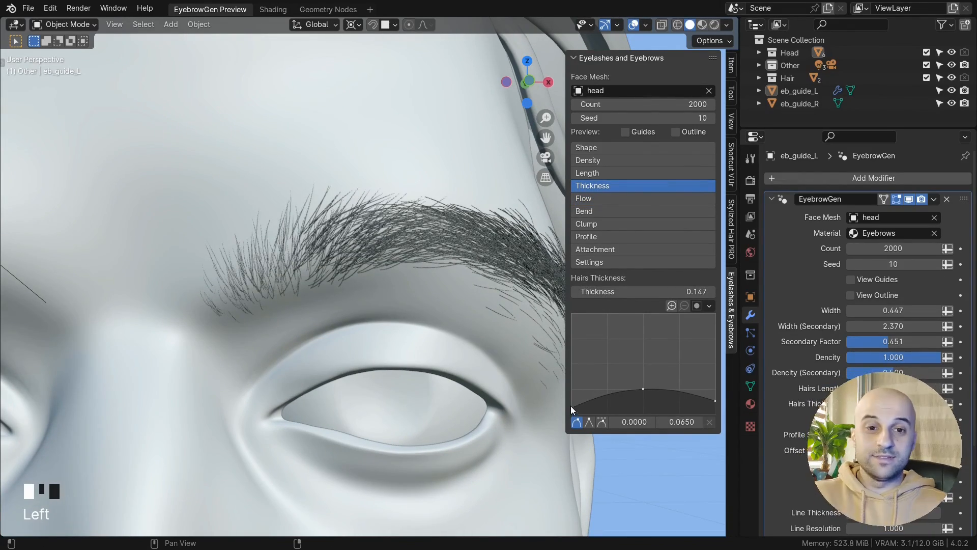
{"action": "left_click", "coordinate": [593, 173]}
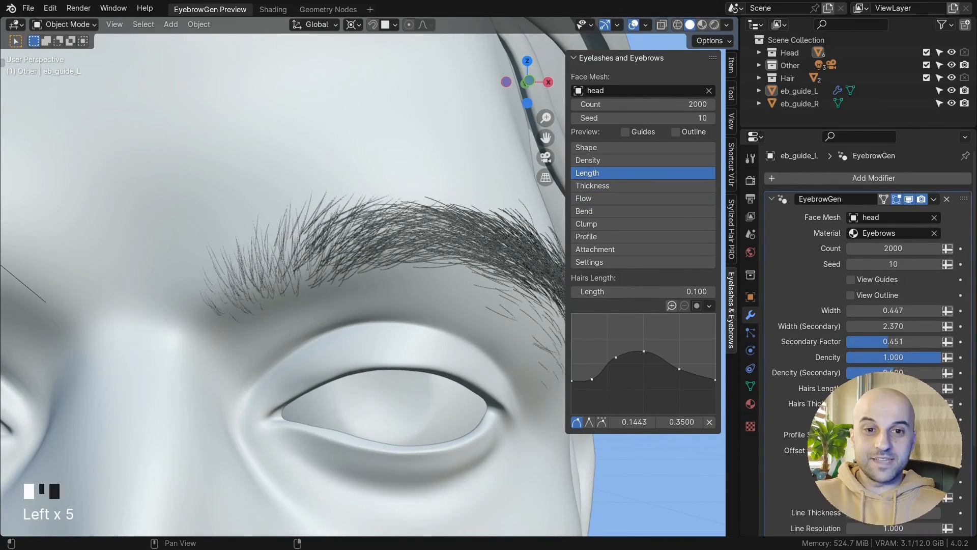